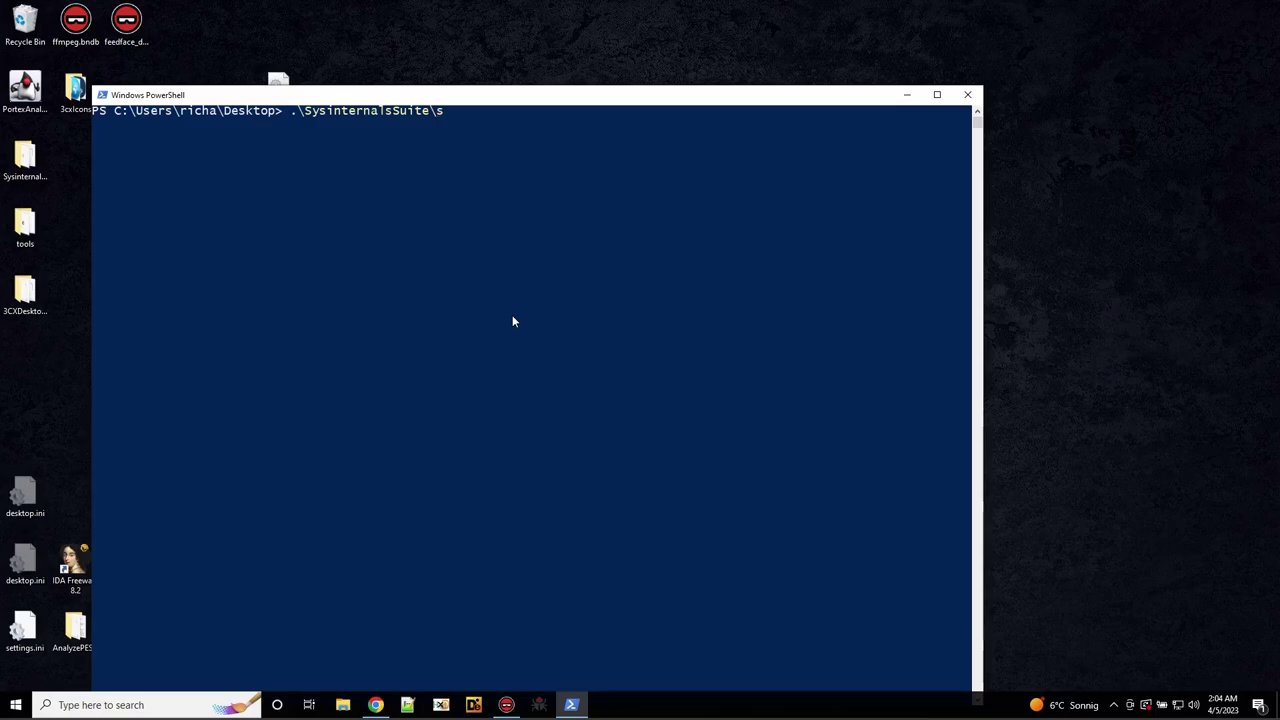
# Run strings.exe from the SysinternalsSuite folder on the feedfacedecrypted file.
pyautogui.write('trings.exe')
pyautogui.write(' .\\fe')
pyautogui.press('Tab')
pyautogui.press('Tab')
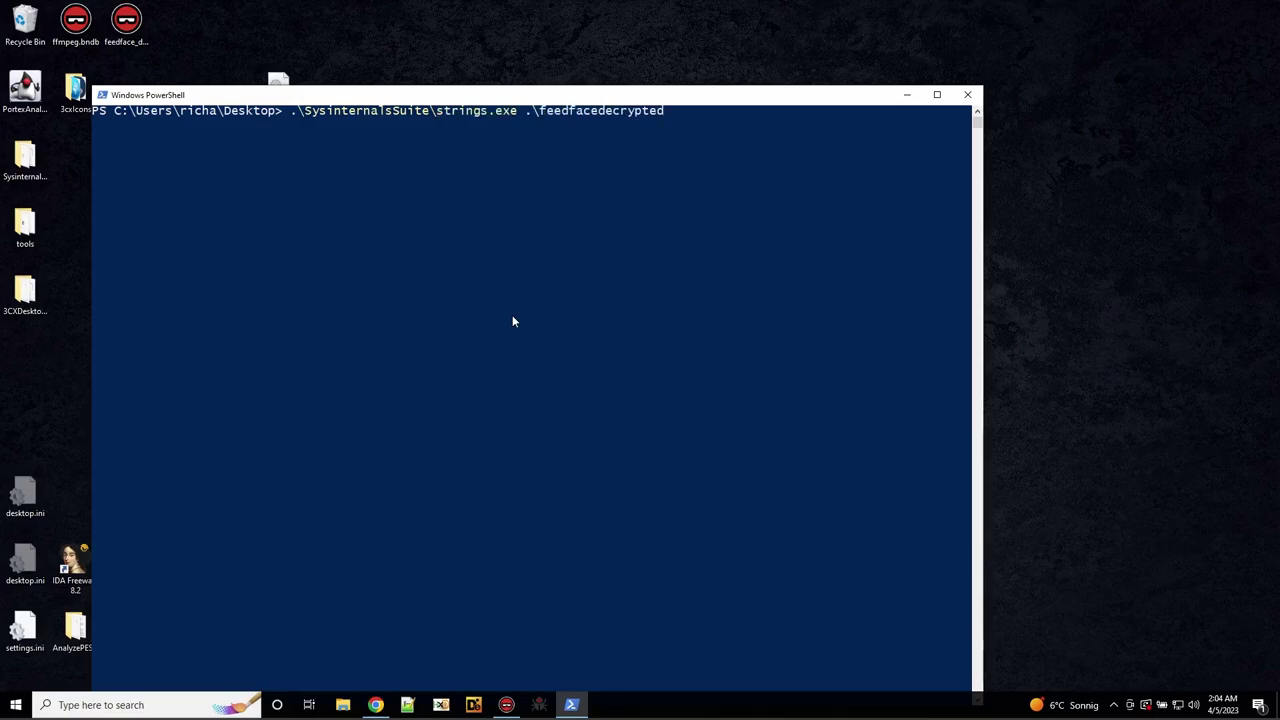
pyautogui.press('Return')
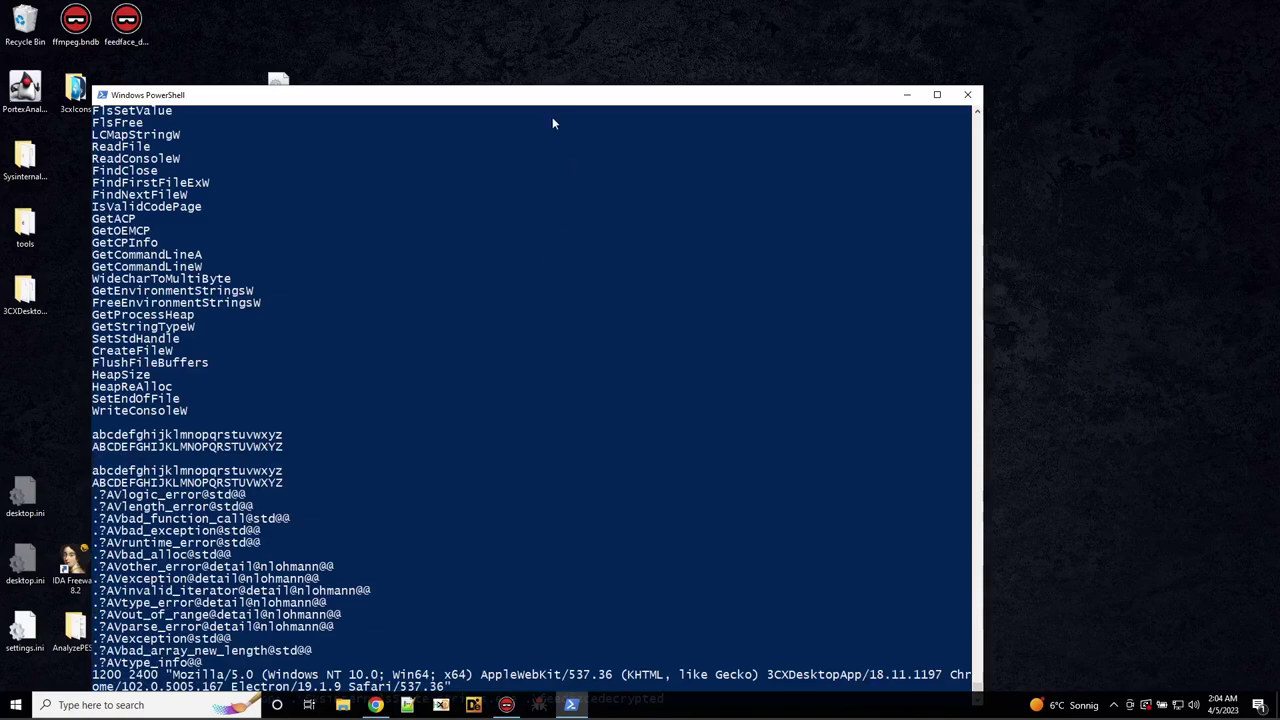
# Redirect the strings.exe output for feedfacedecrypted into strings.txt and open that file in Notepad with enlarged text.
pyautogui.moveTo(561, 103); pyautogui.dragTo(541, 16)
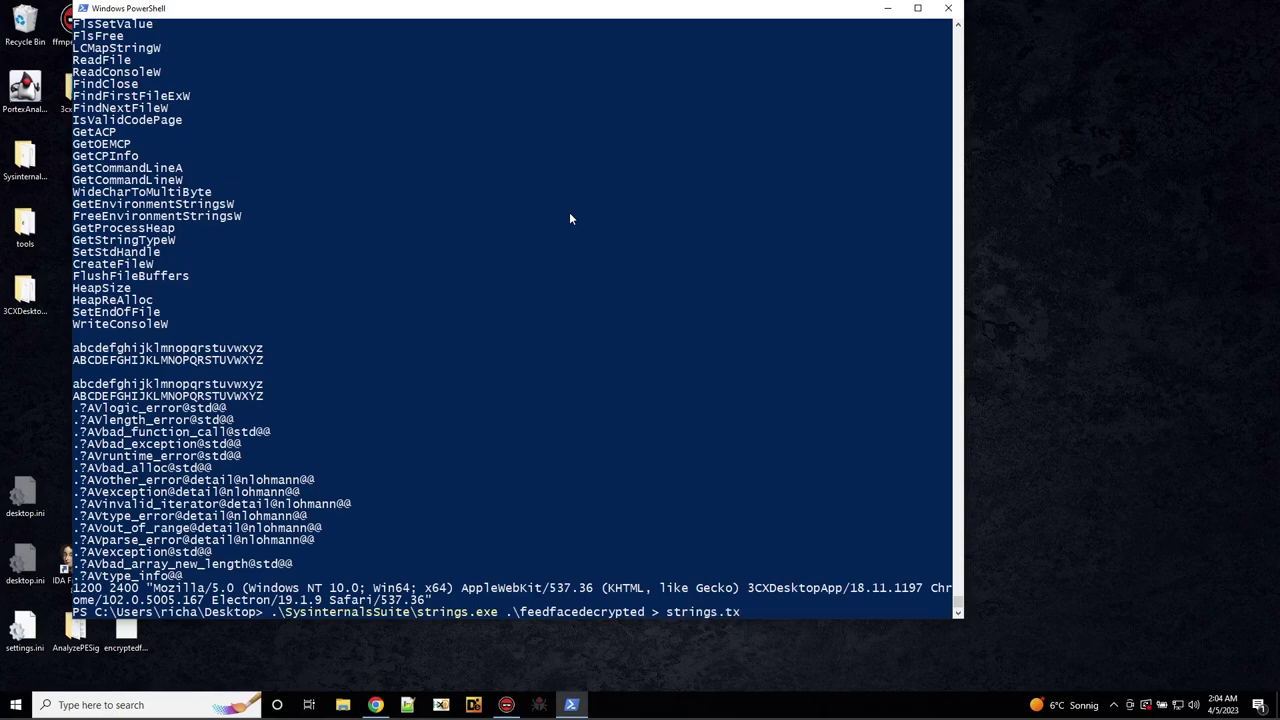
pyautogui.press('Return')
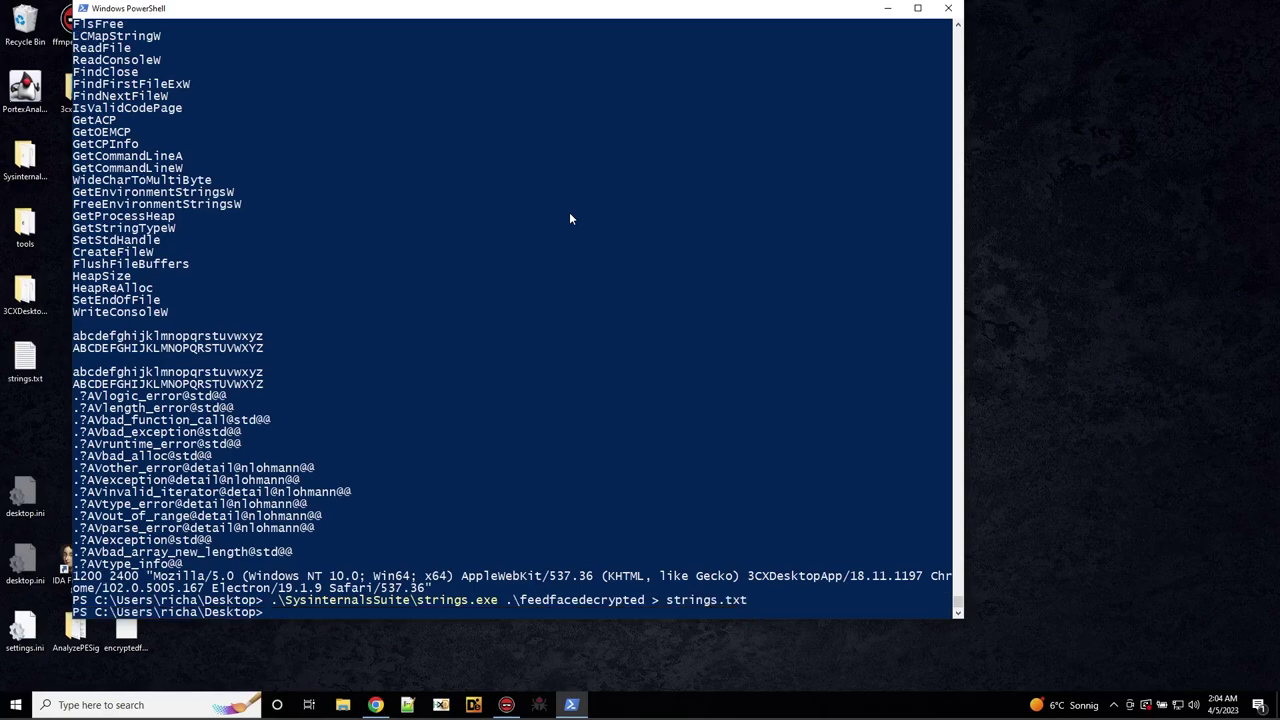
pyautogui.doubleClick(25, 360)
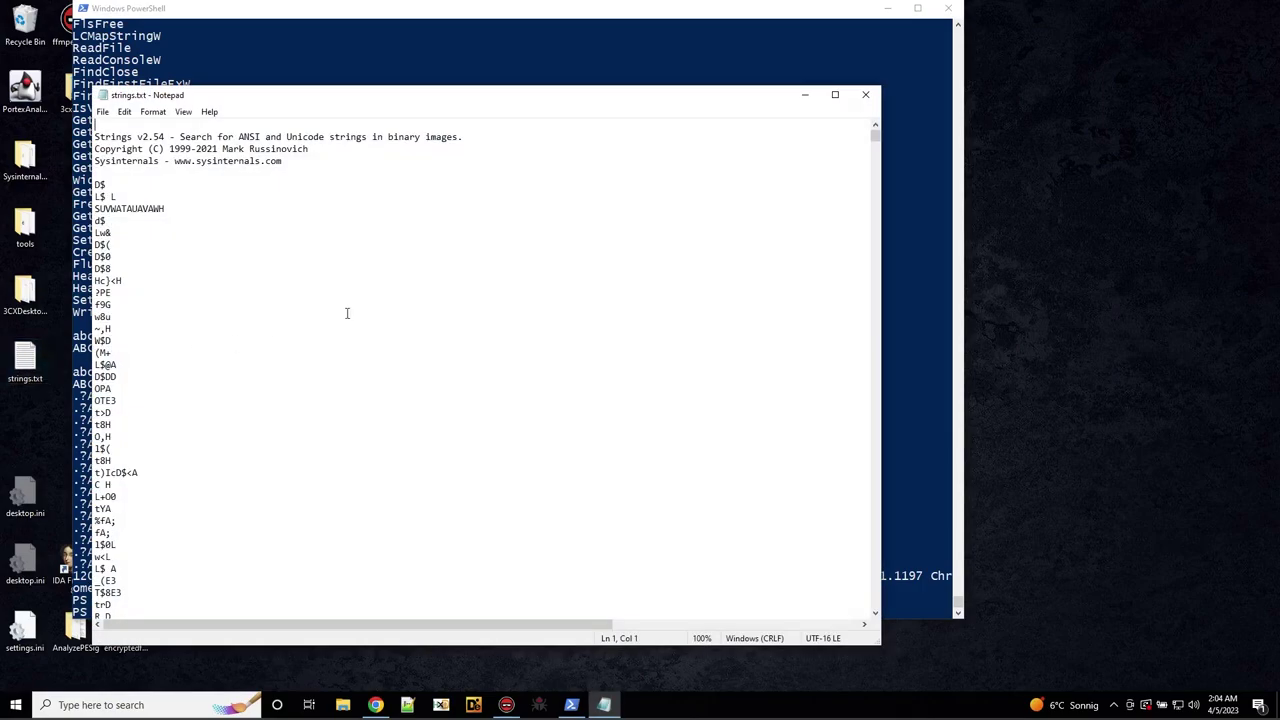
pyautogui.keyDown('ctrl'); pyautogui.scroll(3, 382, 322); pyautogui.keyUp('ctrl')
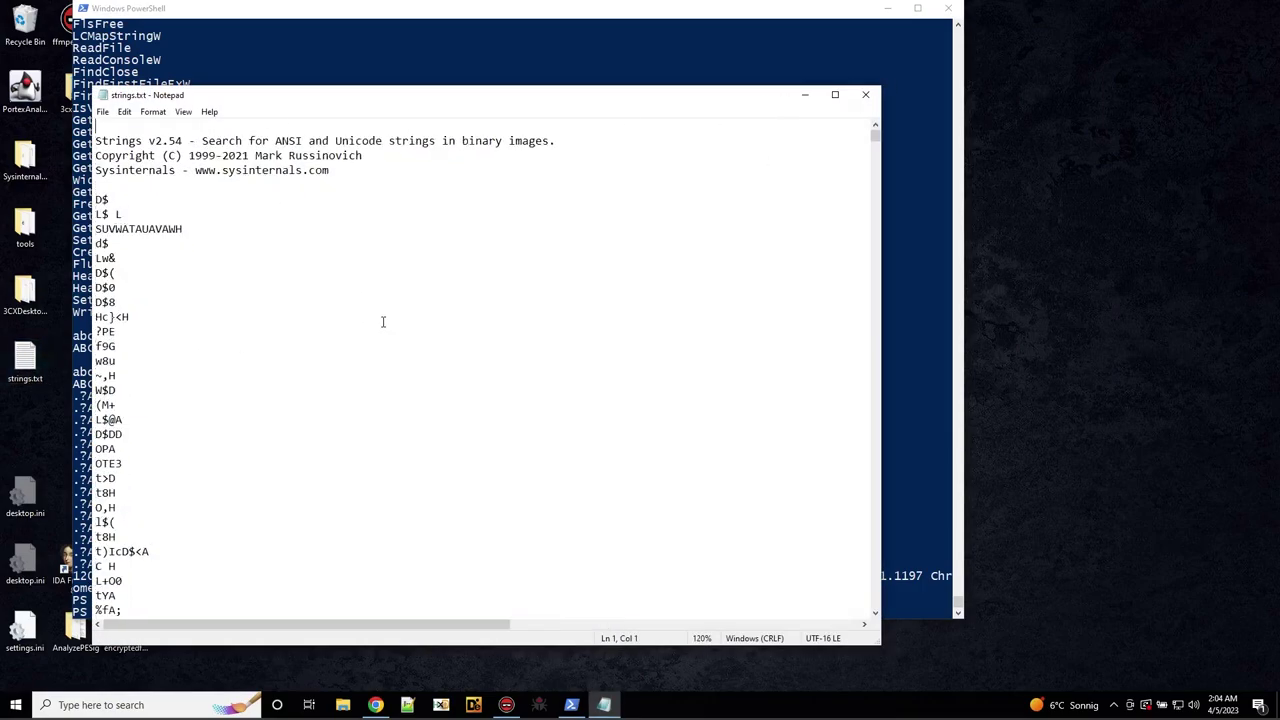
# Examine the extracted strings in strings.txt for the DOS stub message, HTTP header names and embedded URLs.
pyautogui.scroll(-10, 405, 330)
pyautogui.scroll(-6, 390, 305)
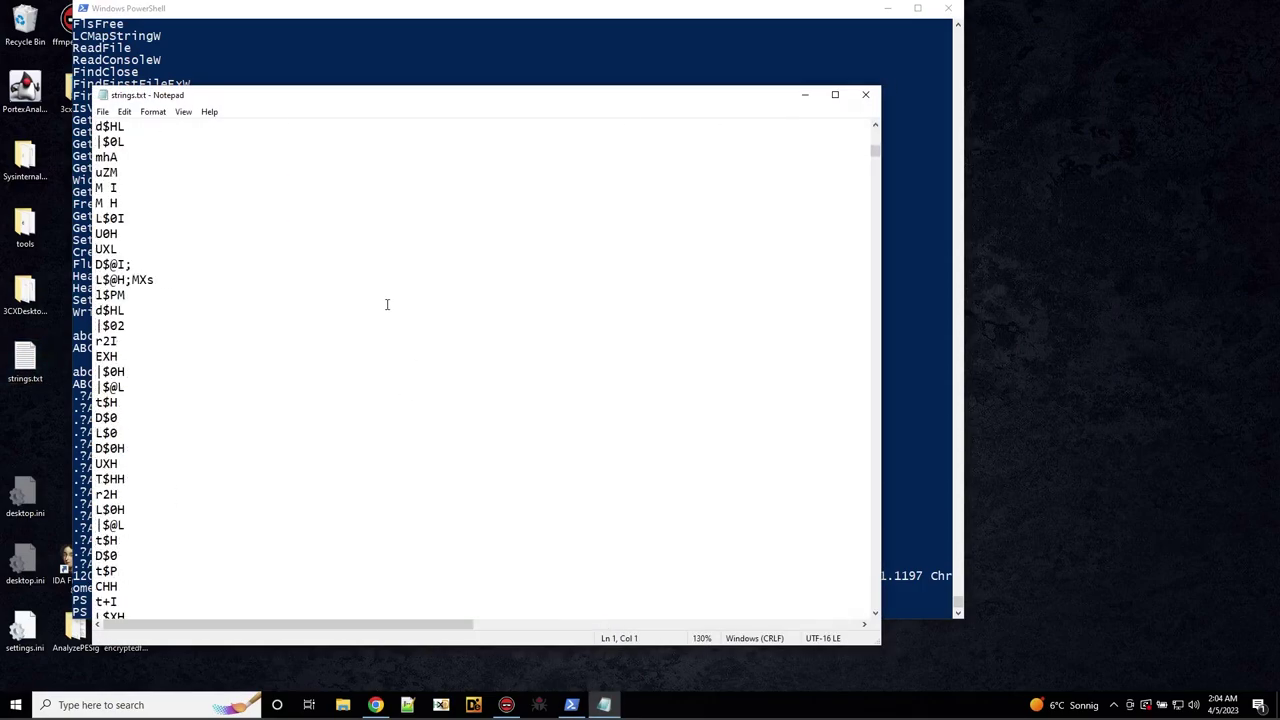
pyautogui.moveTo(875, 155); pyautogui.dragTo(875, 138)
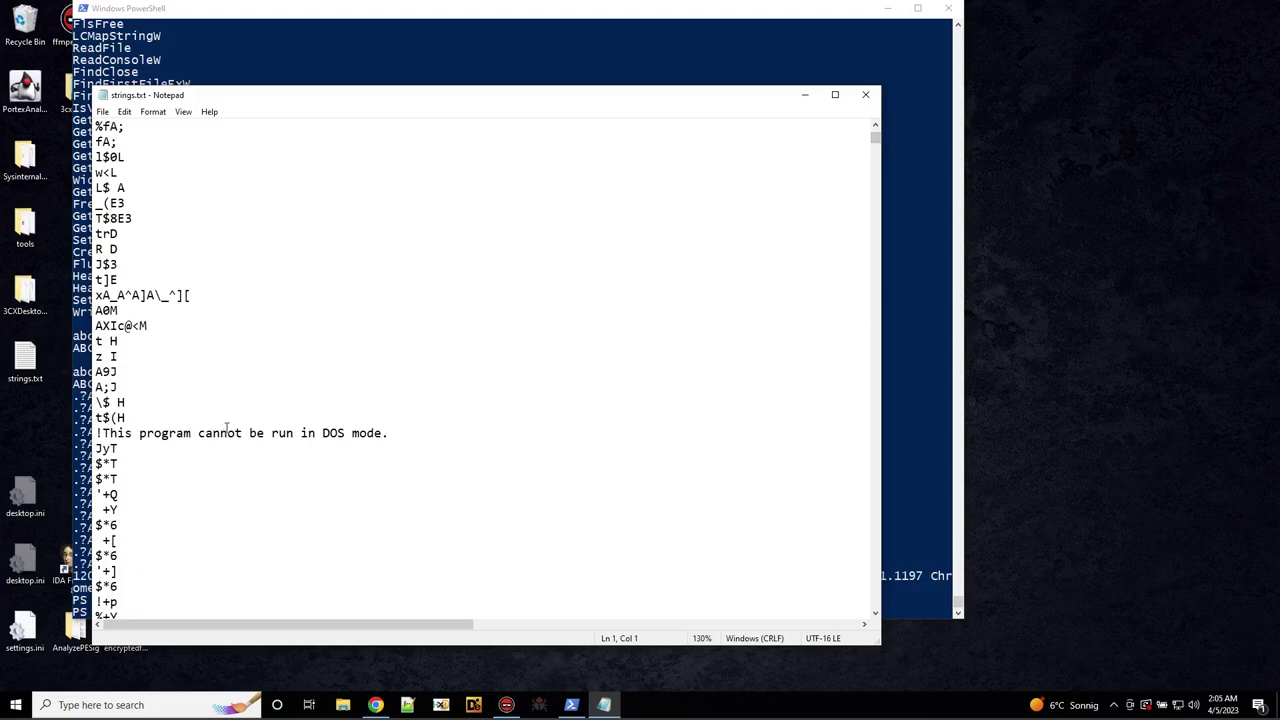
pyautogui.scroll(-15, 227, 428)
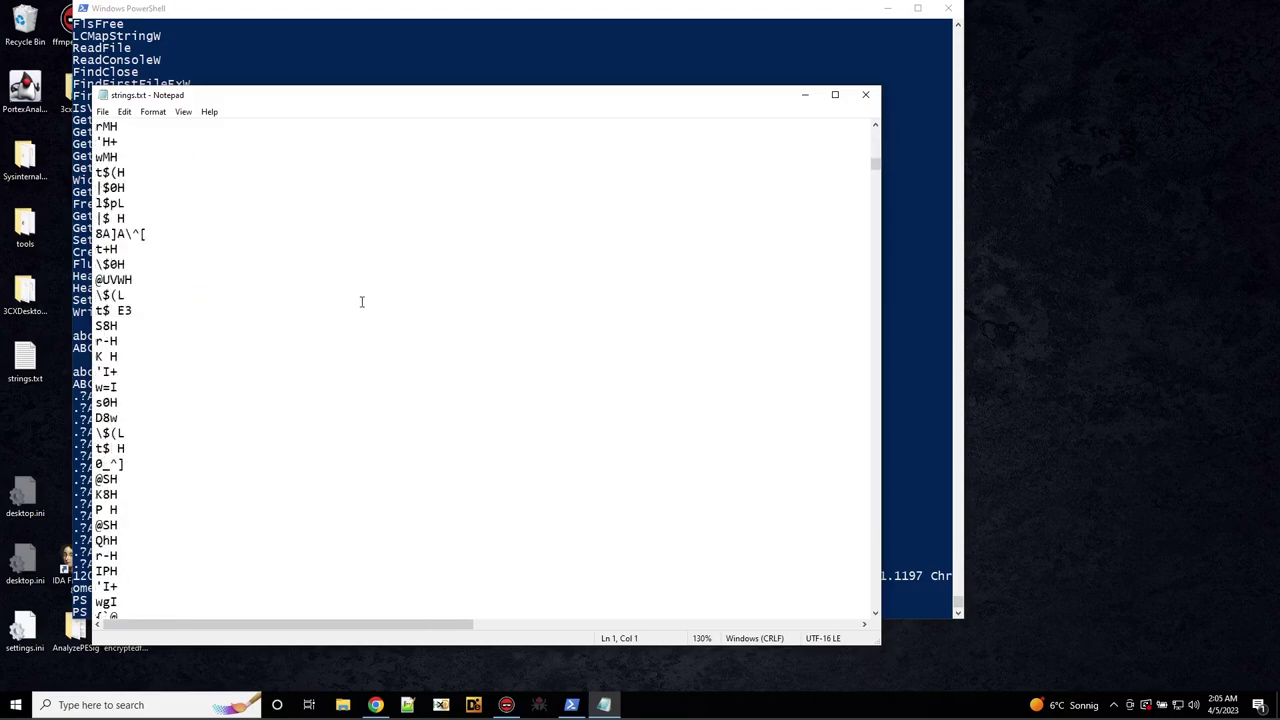
pyautogui.scroll(-10, 362, 302)
pyautogui.moveTo(874, 166); pyautogui.dragTo(826, 592)
pyautogui.scroll(15, 620, 530)
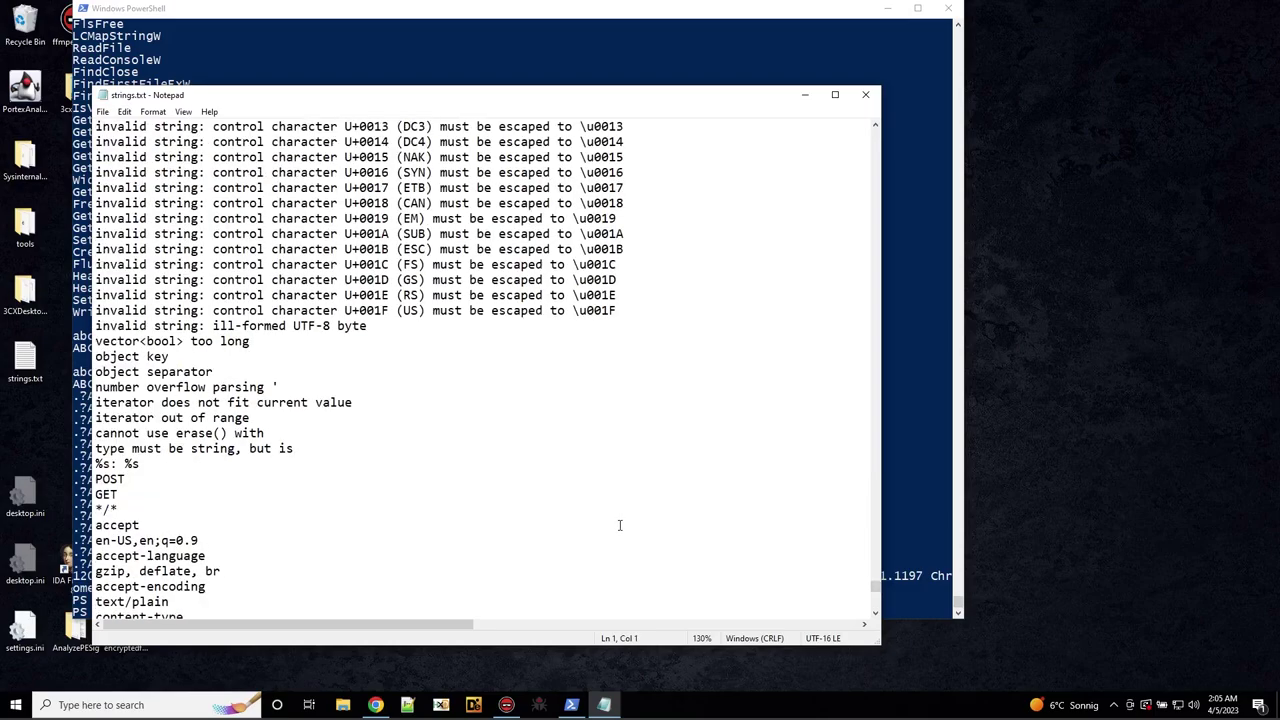
pyautogui.scroll(-20, 631, 517)
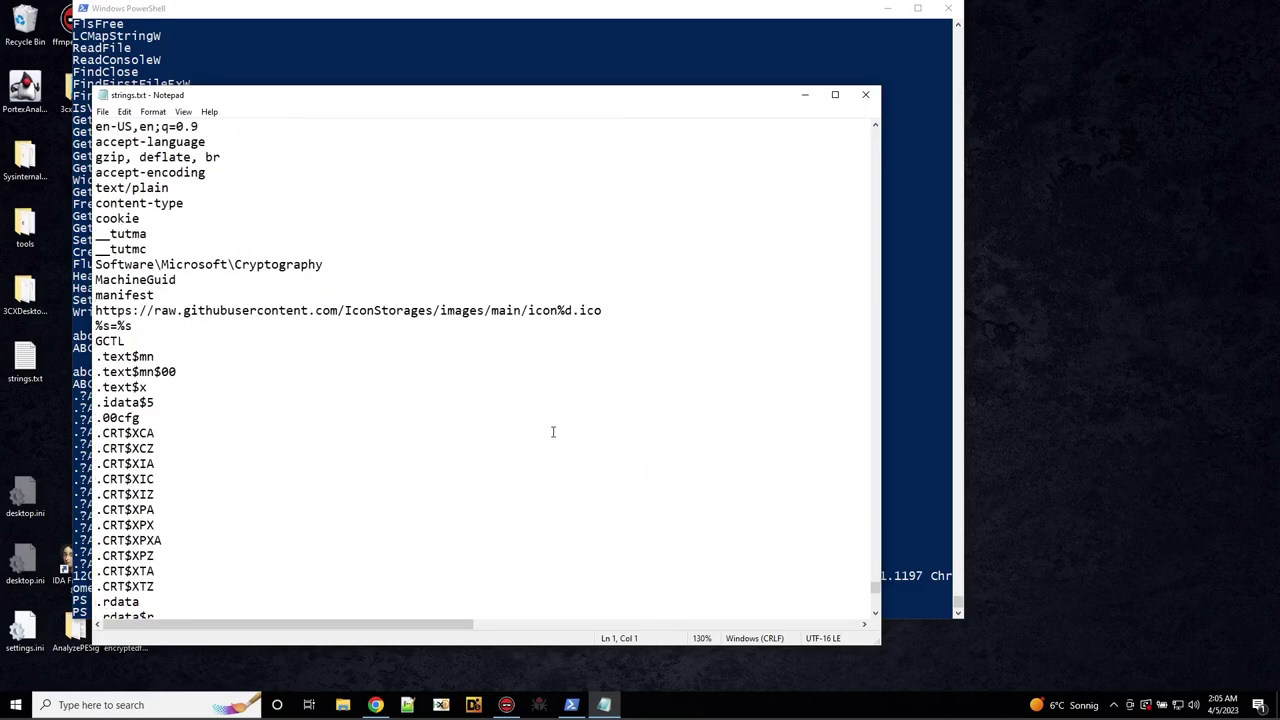
# Highlight the raw.githubusercontent.com IconStorages URL in strings.txt, and its icon%d.ico file name part.
pyautogui.moveTo(604, 310); pyautogui.dragTo(96, 311)
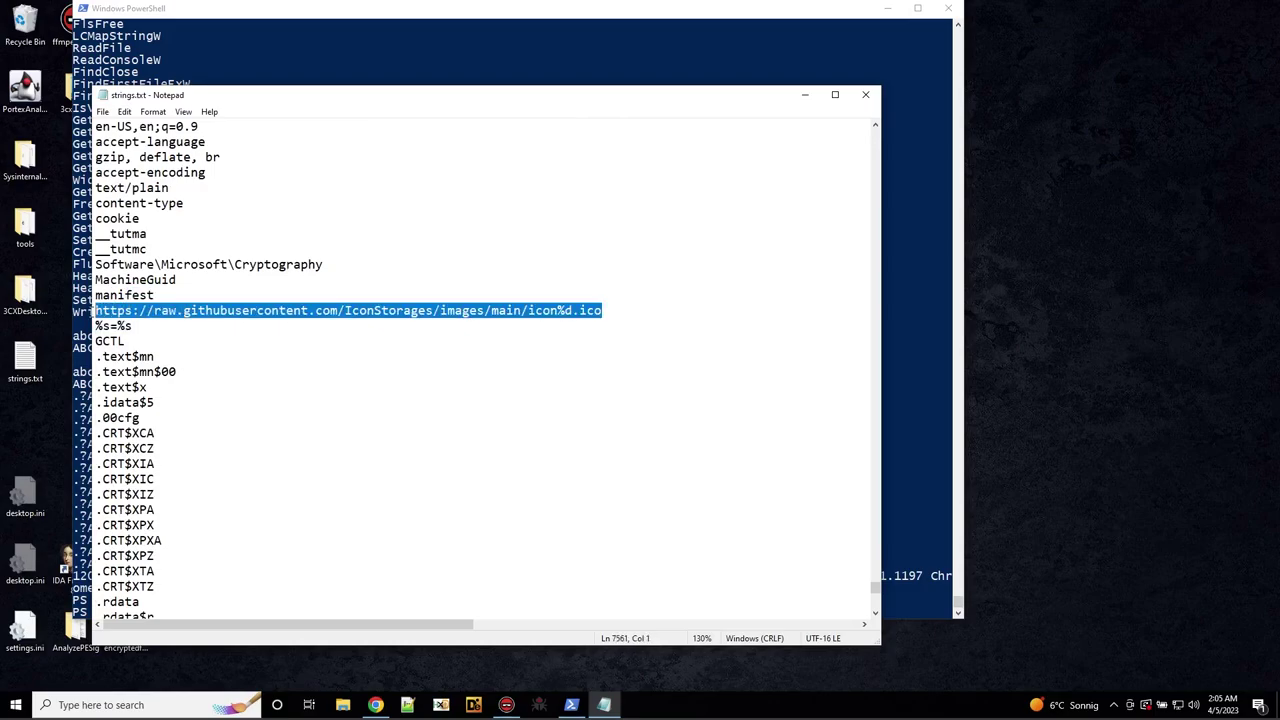
pyautogui.click(263, 311)
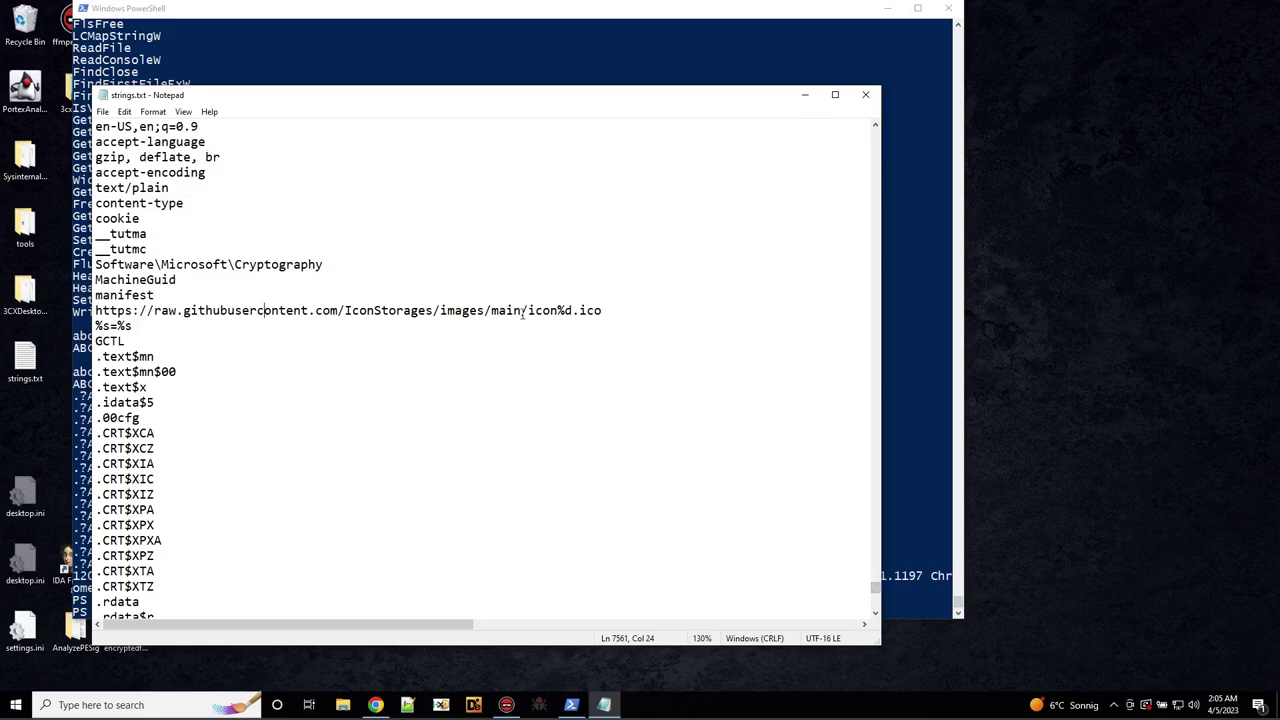
pyautogui.moveTo(524, 311); pyautogui.dragTo(617, 310)
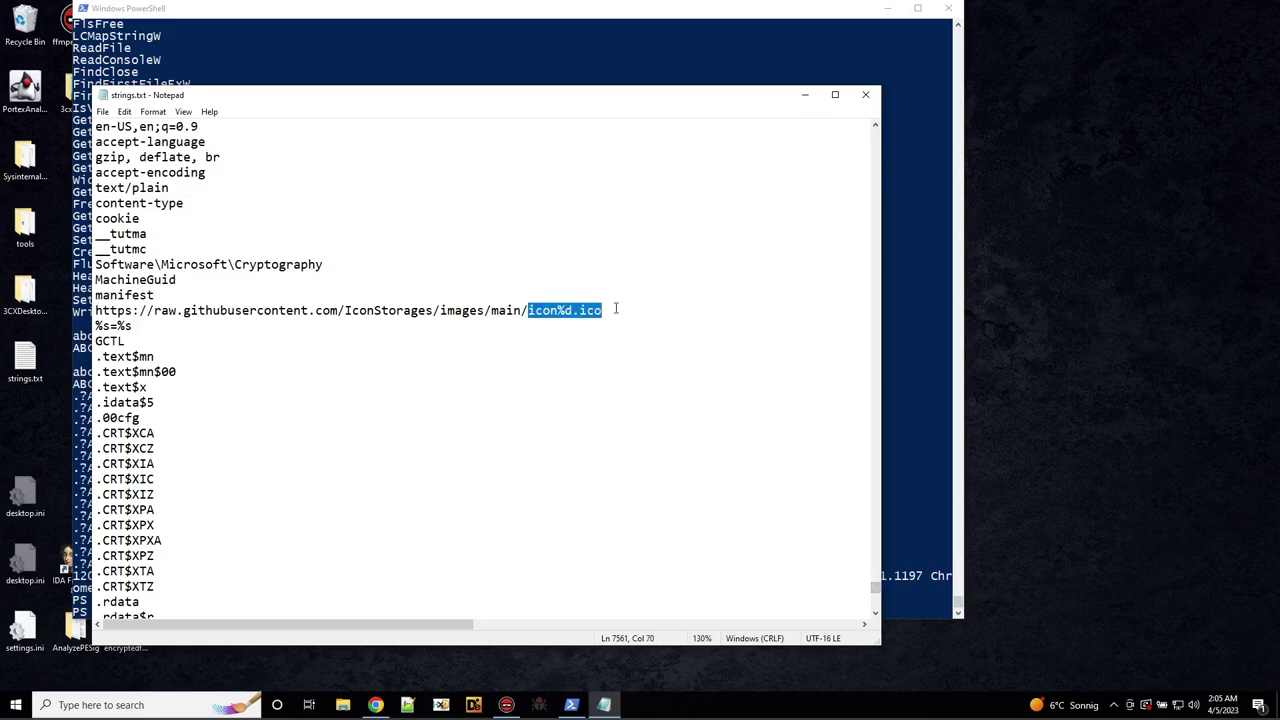
# Minimize PowerShell, move the Notepad window aside and look at the last entries of strings.txt.
pyautogui.click(880, 10)
pyautogui.moveTo(576, 99); pyautogui.dragTo(894, 74)
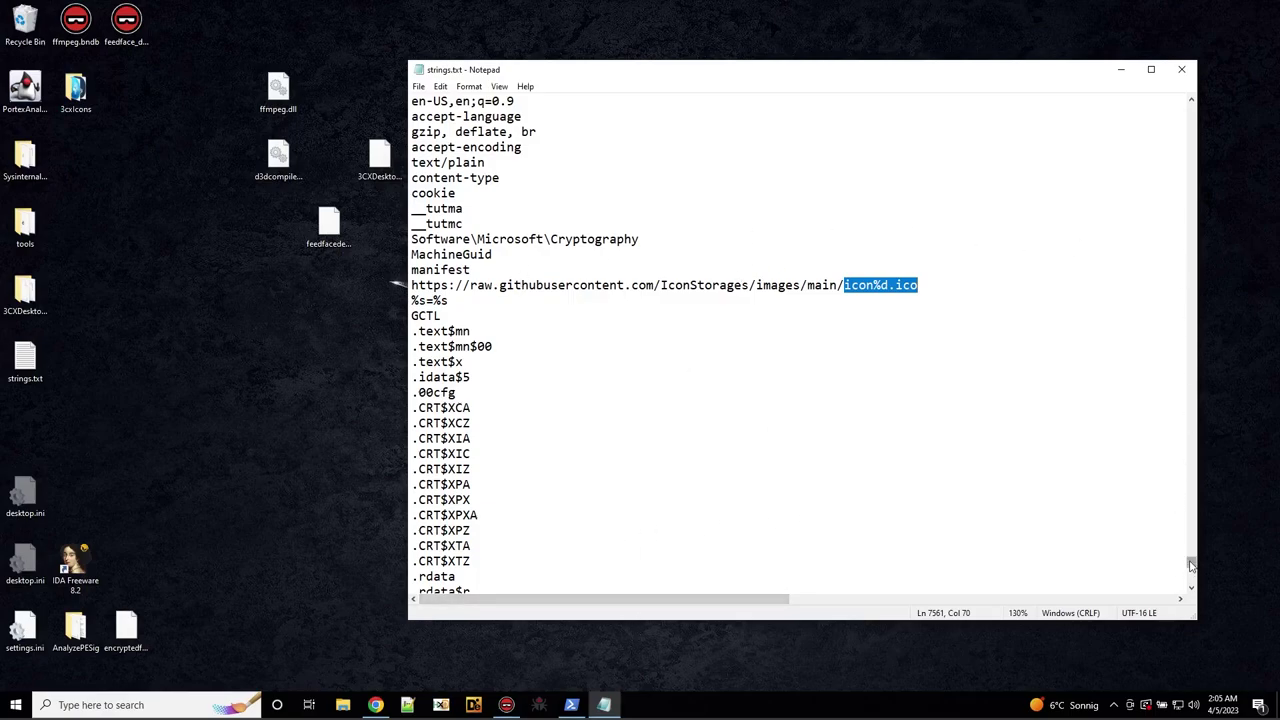
pyautogui.moveTo(1190, 564); pyautogui.dragTo(1190, 586)
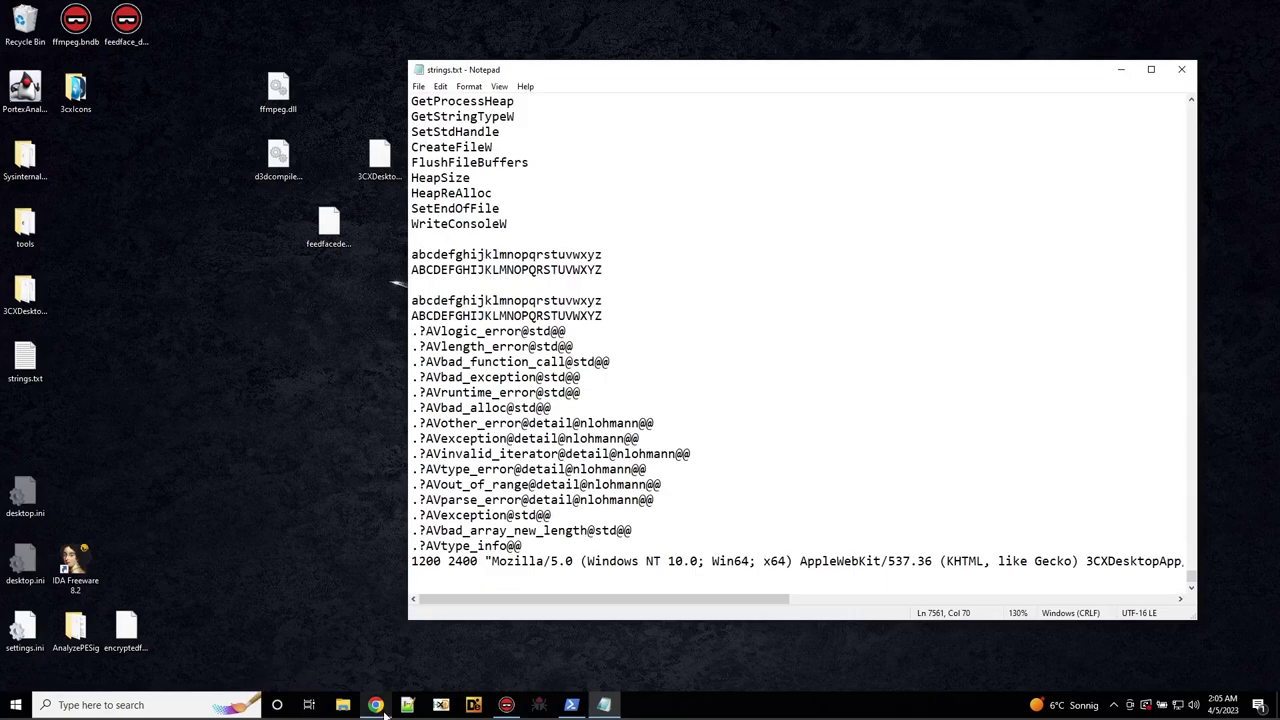
# Switch to Chrome to view the 3CX supply chain attack diagram, and close strings.txt.
pyautogui.moveTo(381, 710)
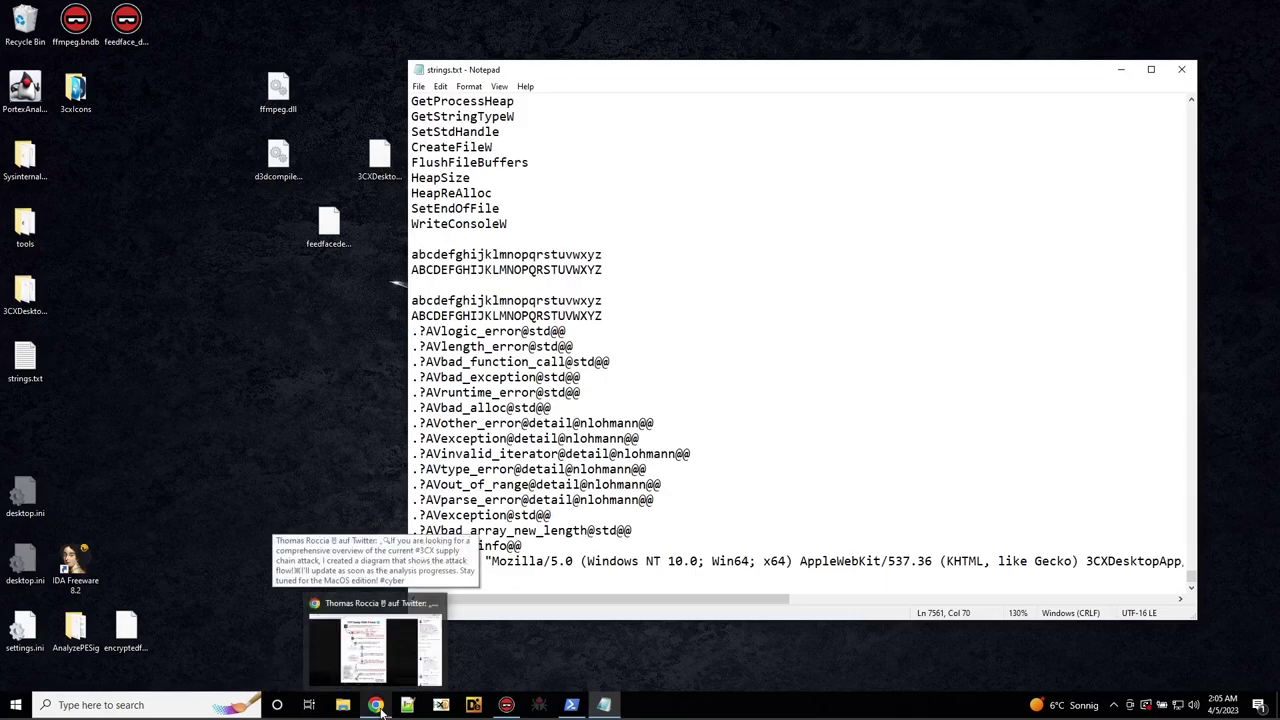
pyautogui.click(378, 706)
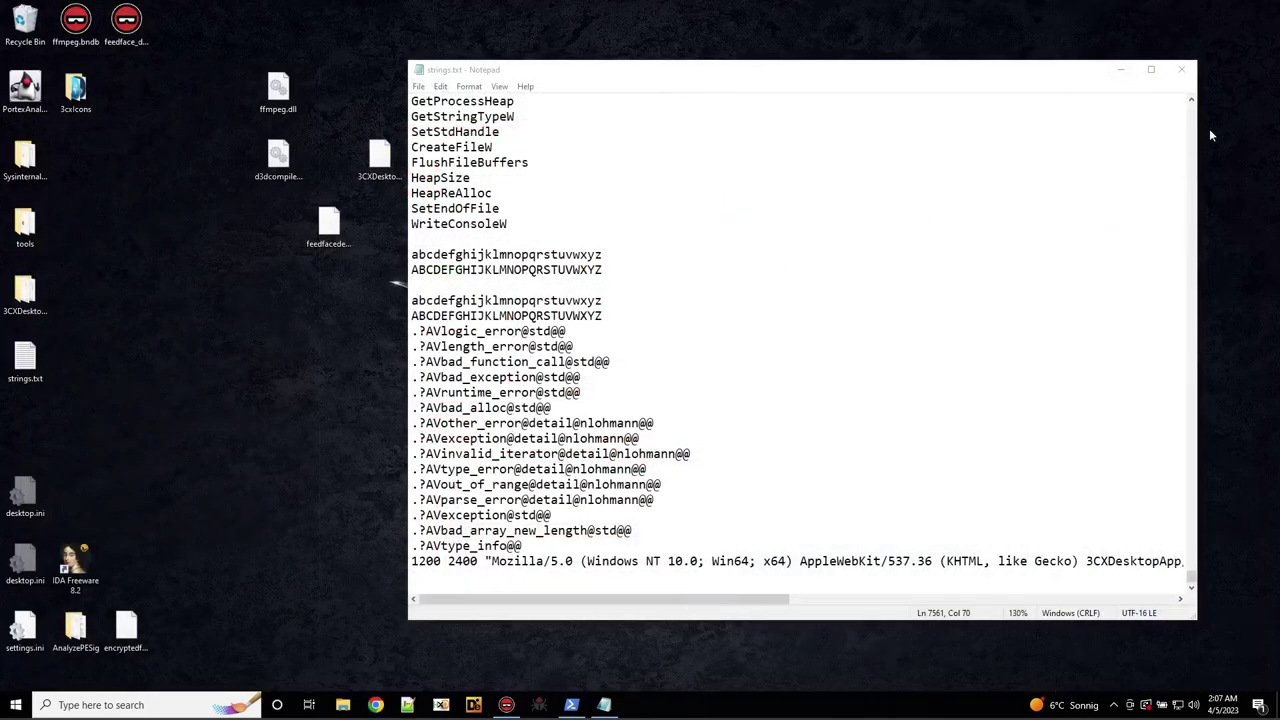
pyautogui.click(1181, 69)
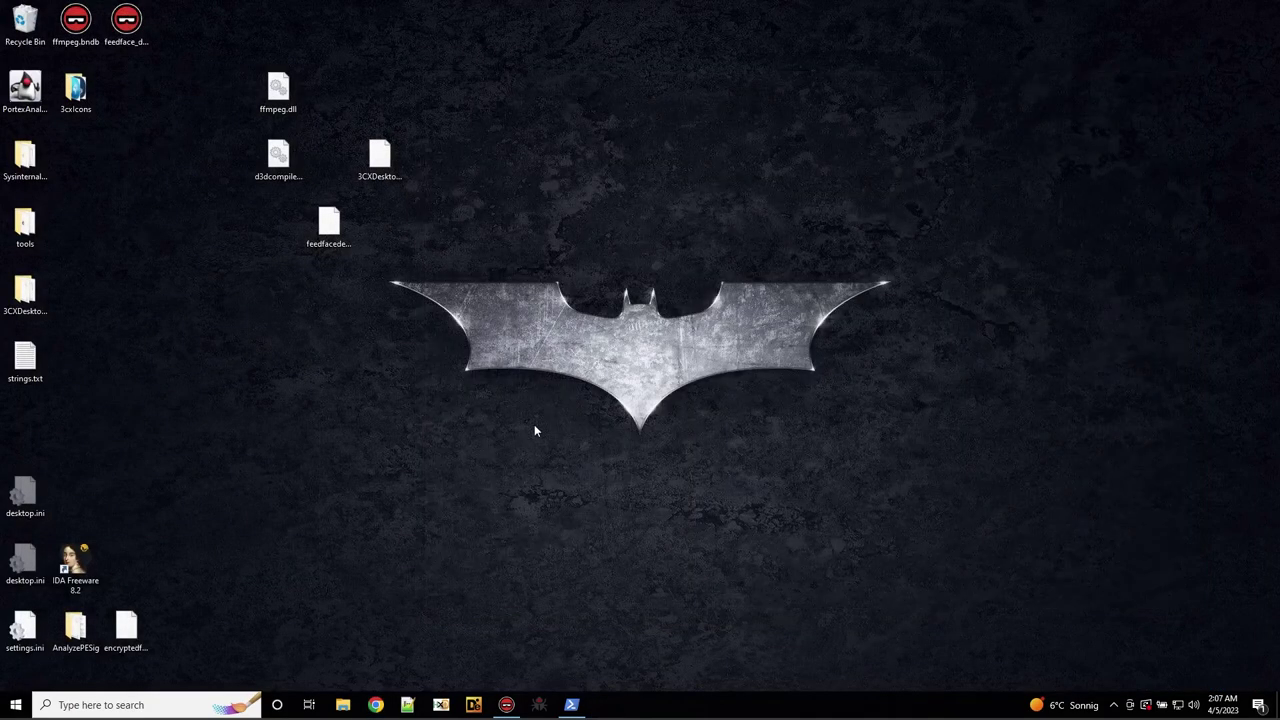
# Launch IDA Freeware, cancel the file selection for a new disassembly and minimize the IDA window.
pyautogui.click(98, 572)
pyautogui.doubleClick(82, 566)
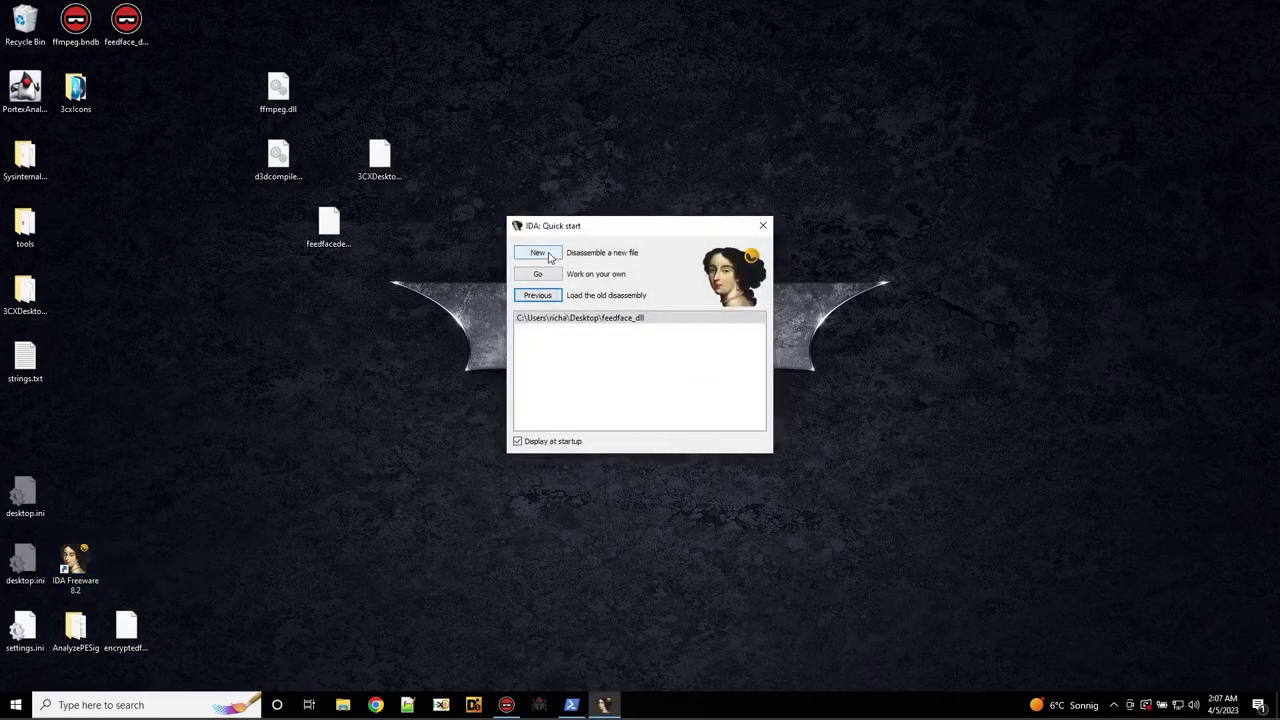
pyautogui.click(548, 256)
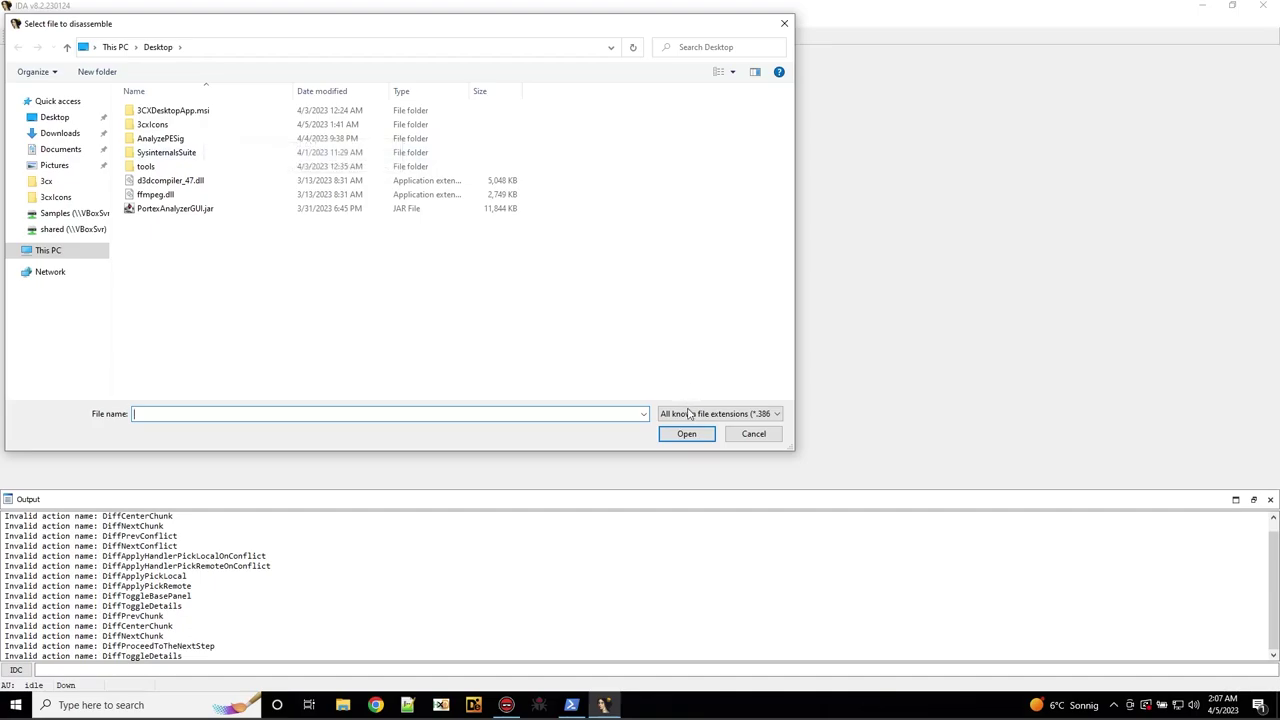
pyautogui.click(753, 434)
pyautogui.click(1204, 6)
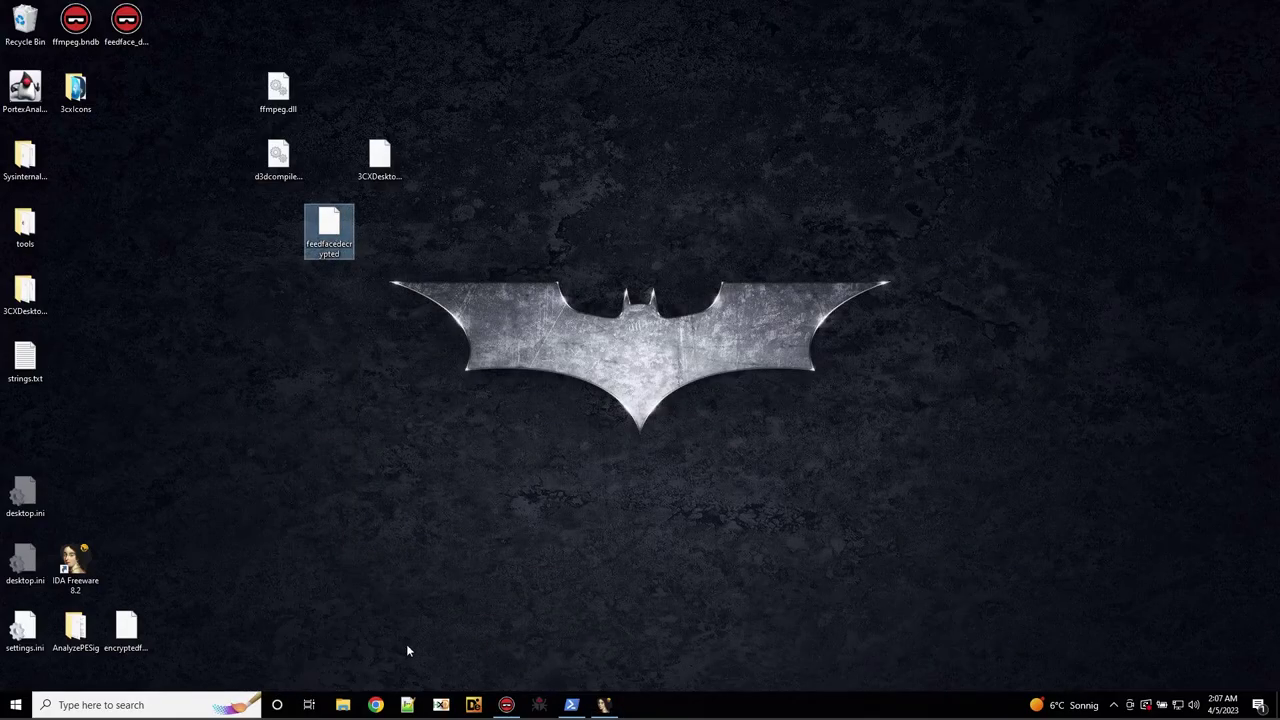
# Open the feedfacedecrypted file from the desktop in the HxD hex editor.
pyautogui.click(441, 705)
pyautogui.moveTo(529, 51); pyautogui.dragTo(704, 51)
pyautogui.moveTo(316, 237); pyautogui.dragTo(690, 251)
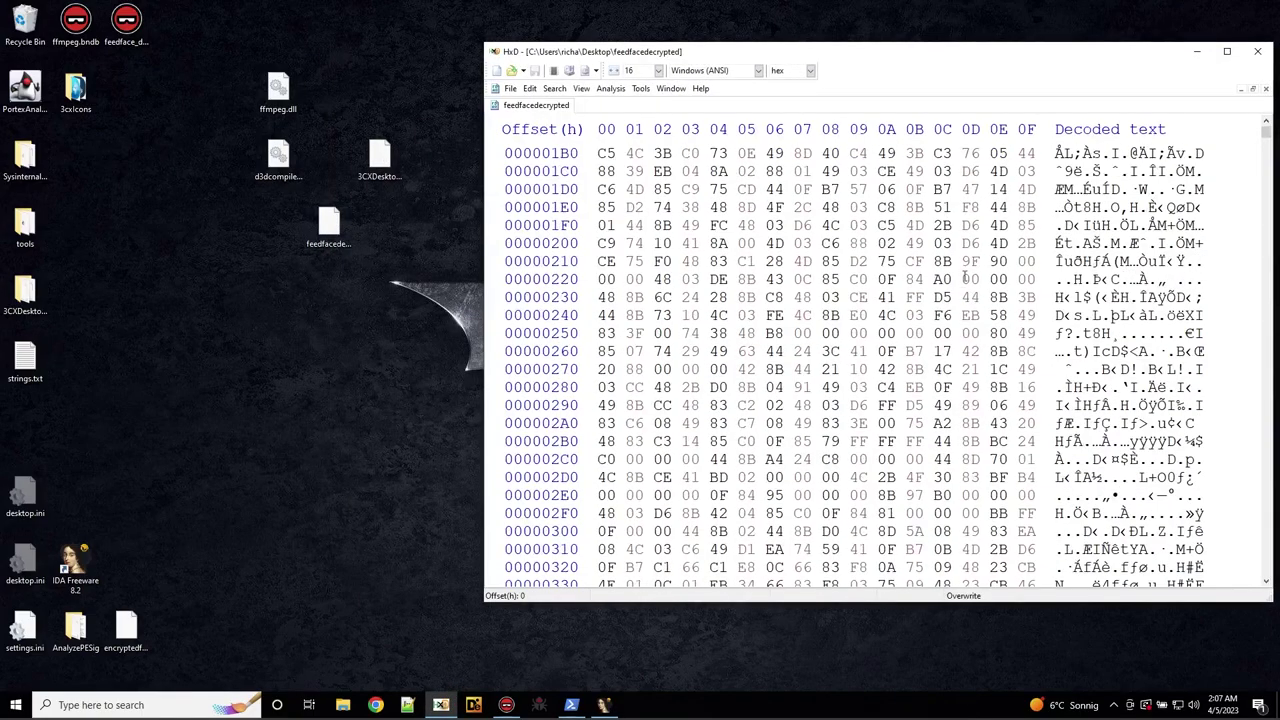
# Delete all bytes before the MZ header at offset 65D in feedfacedecrypted, accepting the file size change.
pyautogui.scroll(-10, 943, 245)
pyautogui.scroll(8, 875, 245)
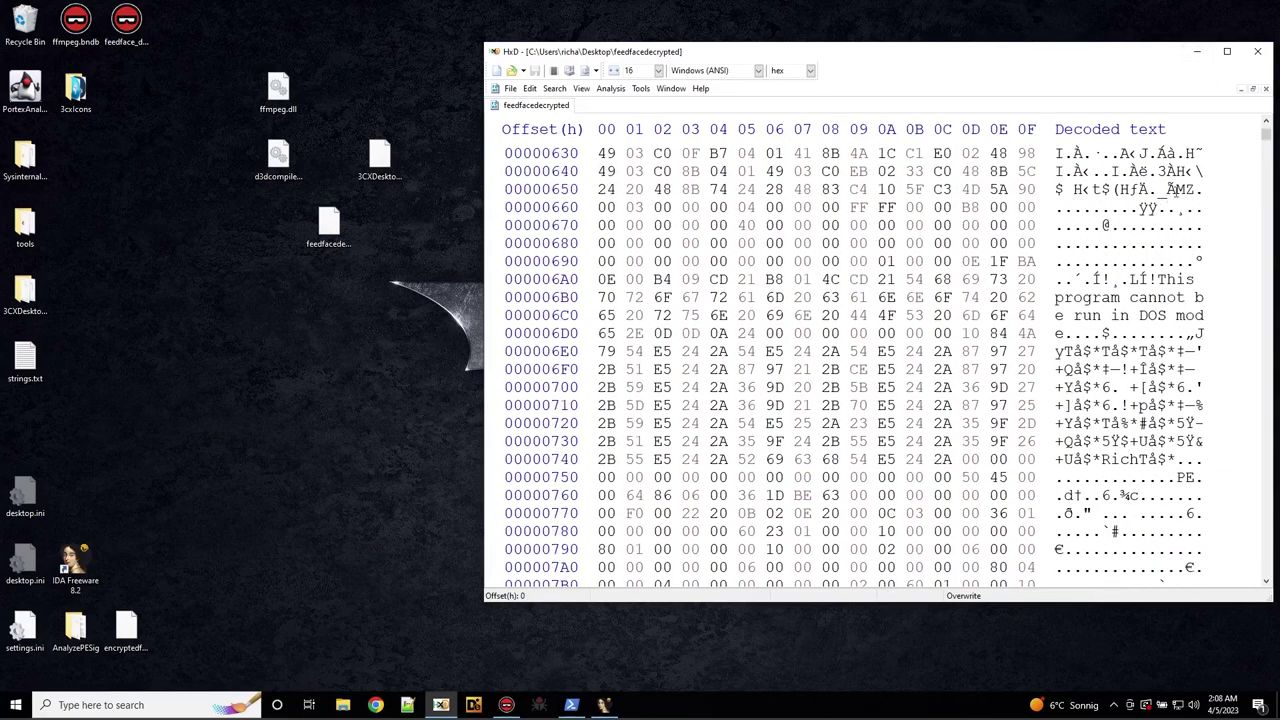
pyautogui.click(1180, 189)
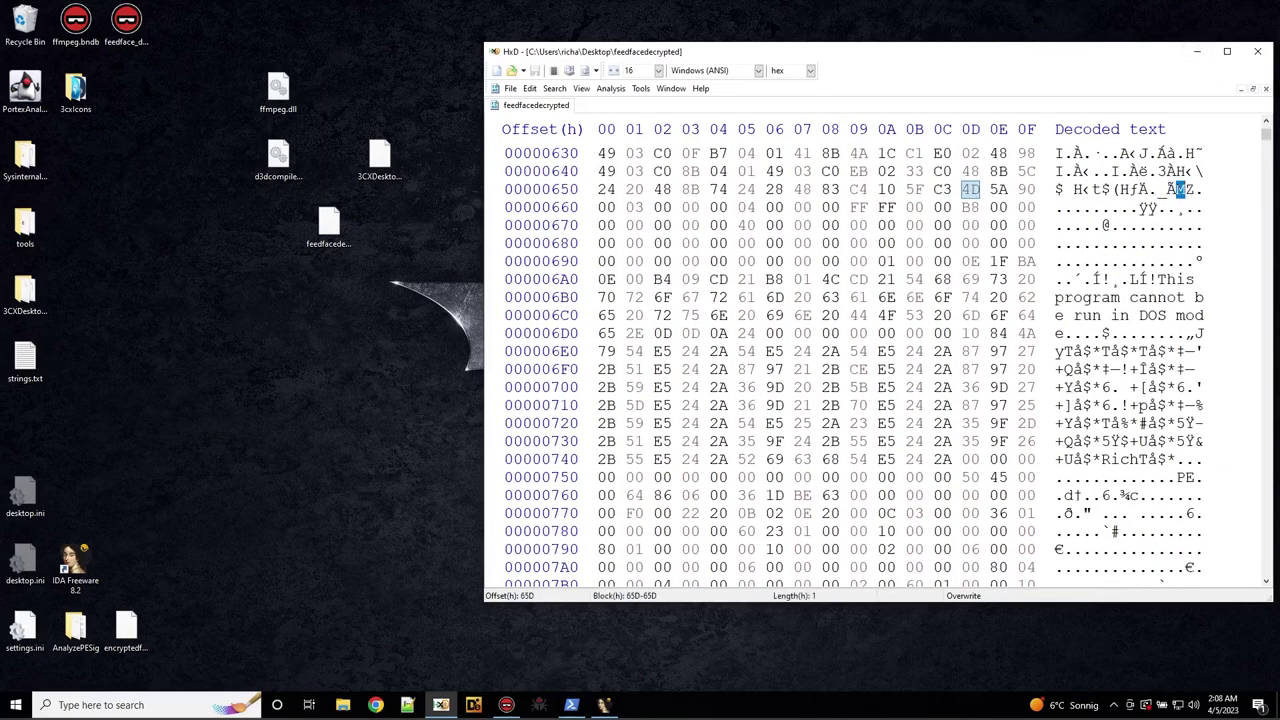
pyautogui.click(1176, 189)
pyautogui.hotkey('ctrl', 'shift', 'Home')
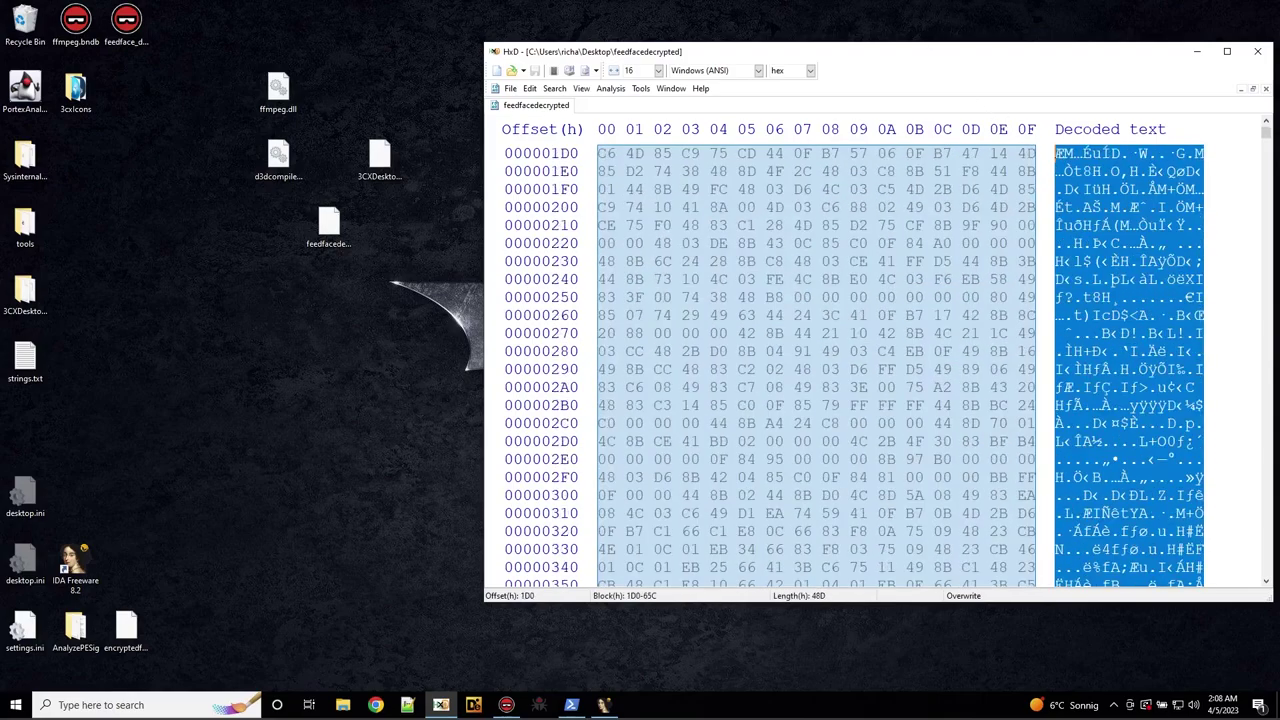
pyautogui.press('Delete')
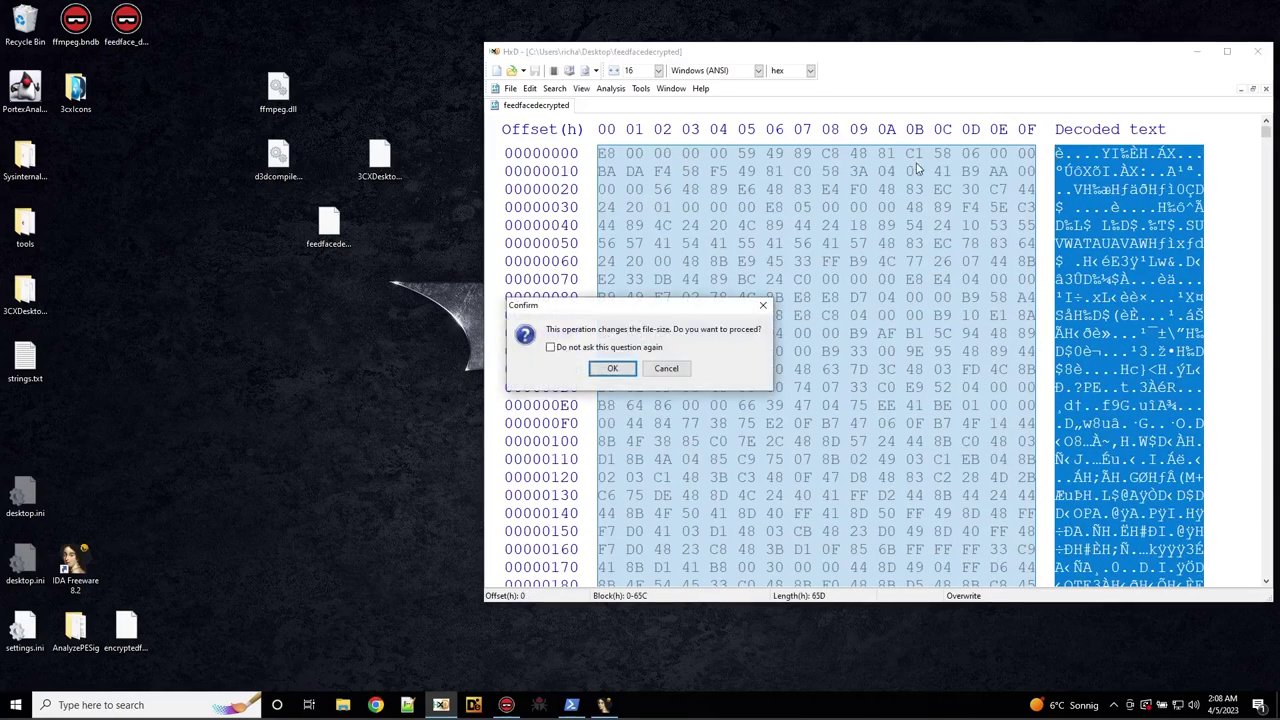
pyautogui.click(610, 366)
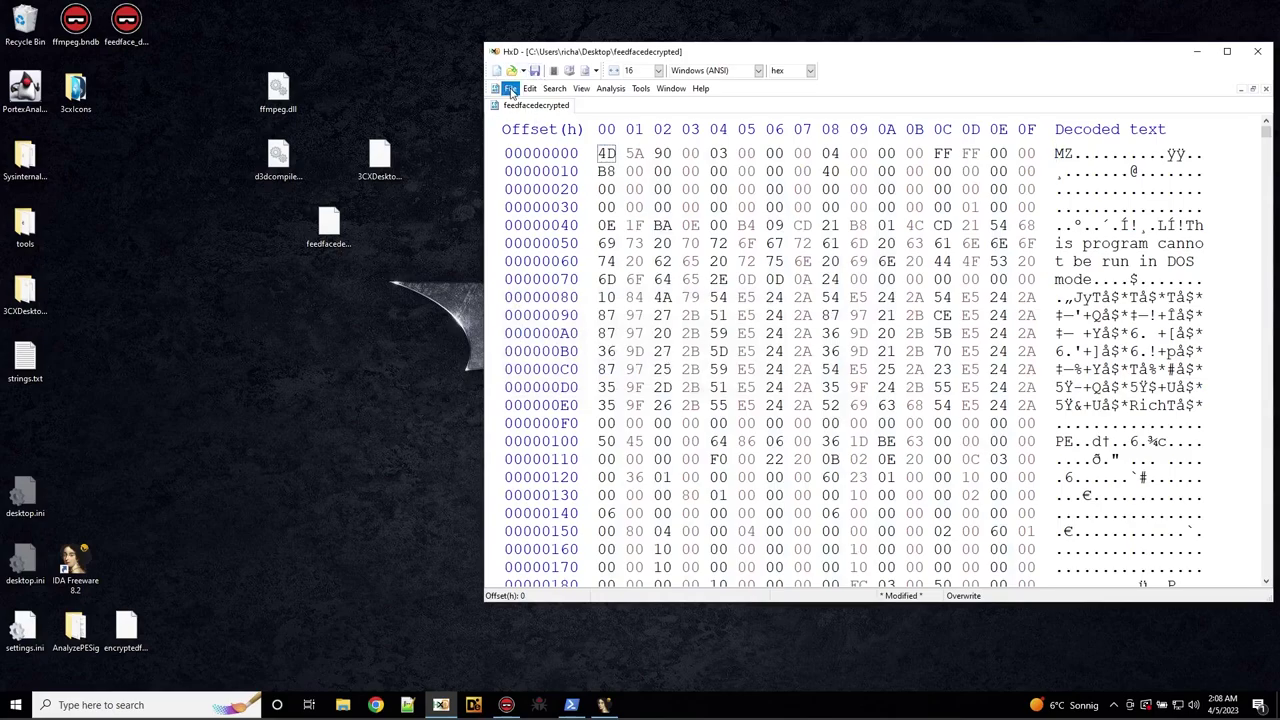
# Save the trimmed file to the Desktop under the new name feedface.dll.
pyautogui.click(510, 89)
pyautogui.click(543, 158)
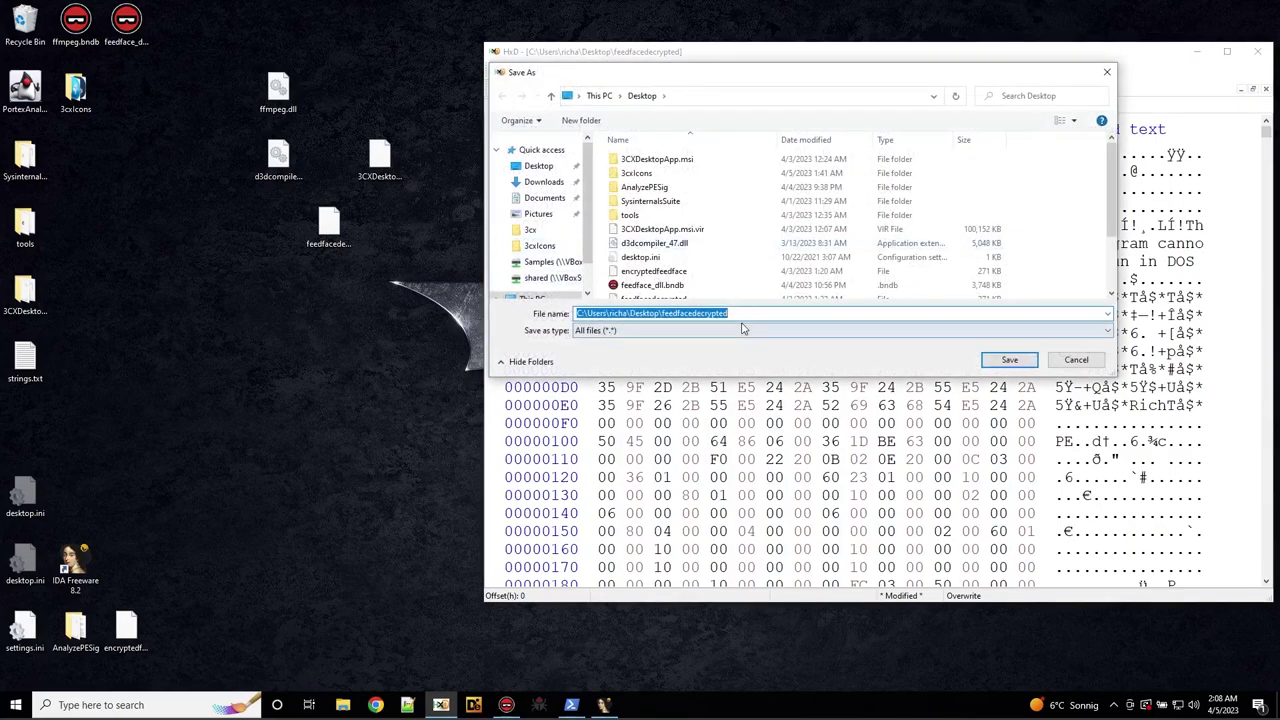
pyautogui.press('End')
pyautogui.press('BackSpace')
pyautogui.press('BackSpace')
pyautogui.press('BackSpace')
pyautogui.press('BackSpace')
pyautogui.press('BackSpace')
pyautogui.press('BackSpace')
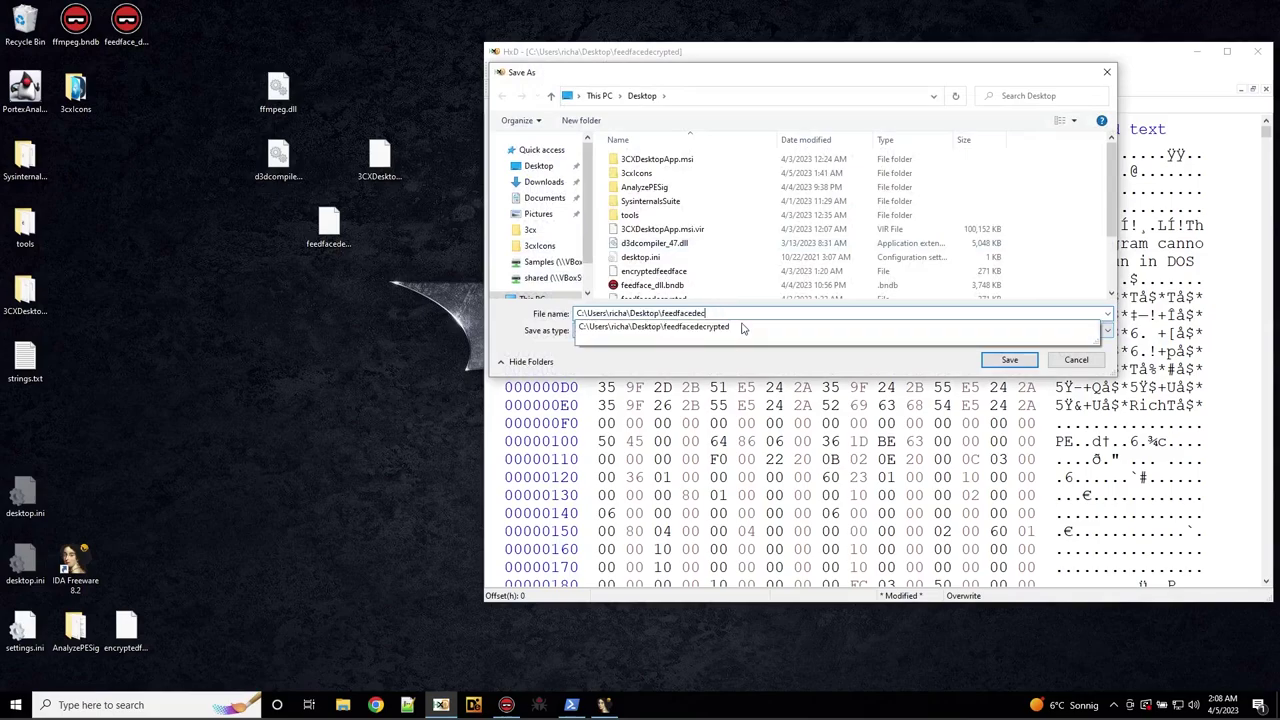
pyautogui.press('BackSpace')
pyautogui.press('BackSpace')
pyautogui.press('BackSpace')
pyautogui.write('.dl')
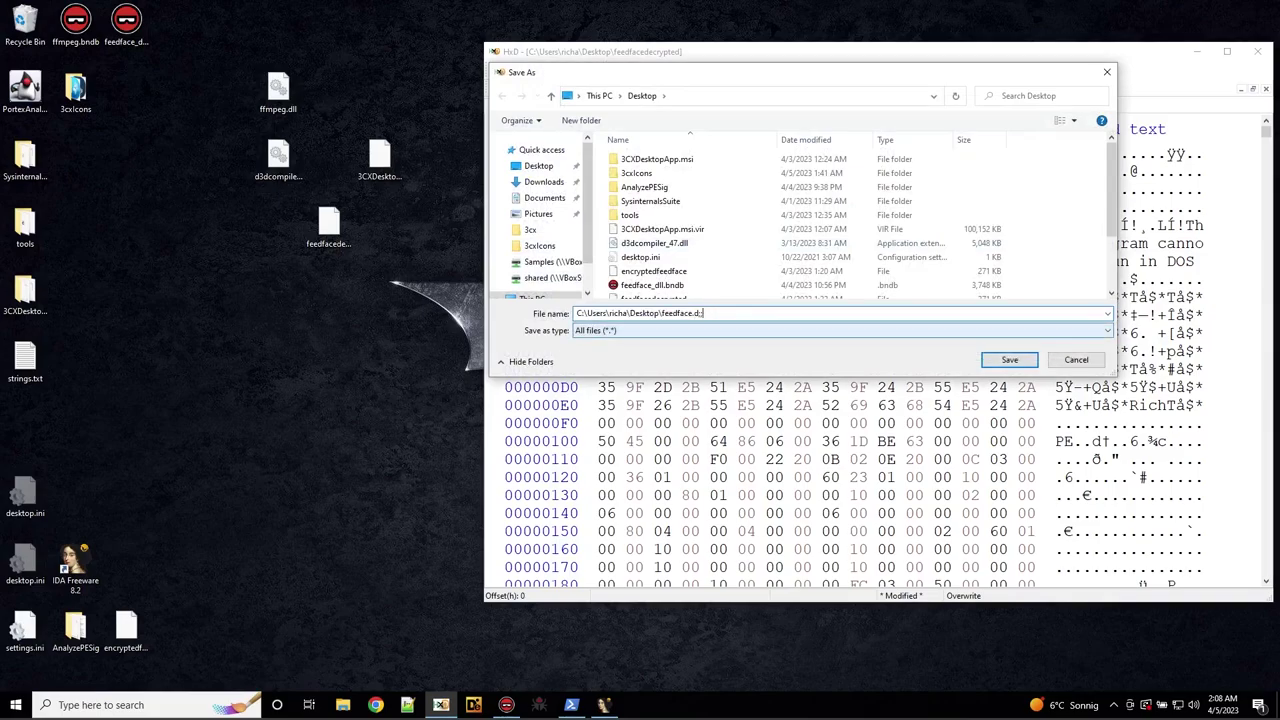
pyautogui.write('l')
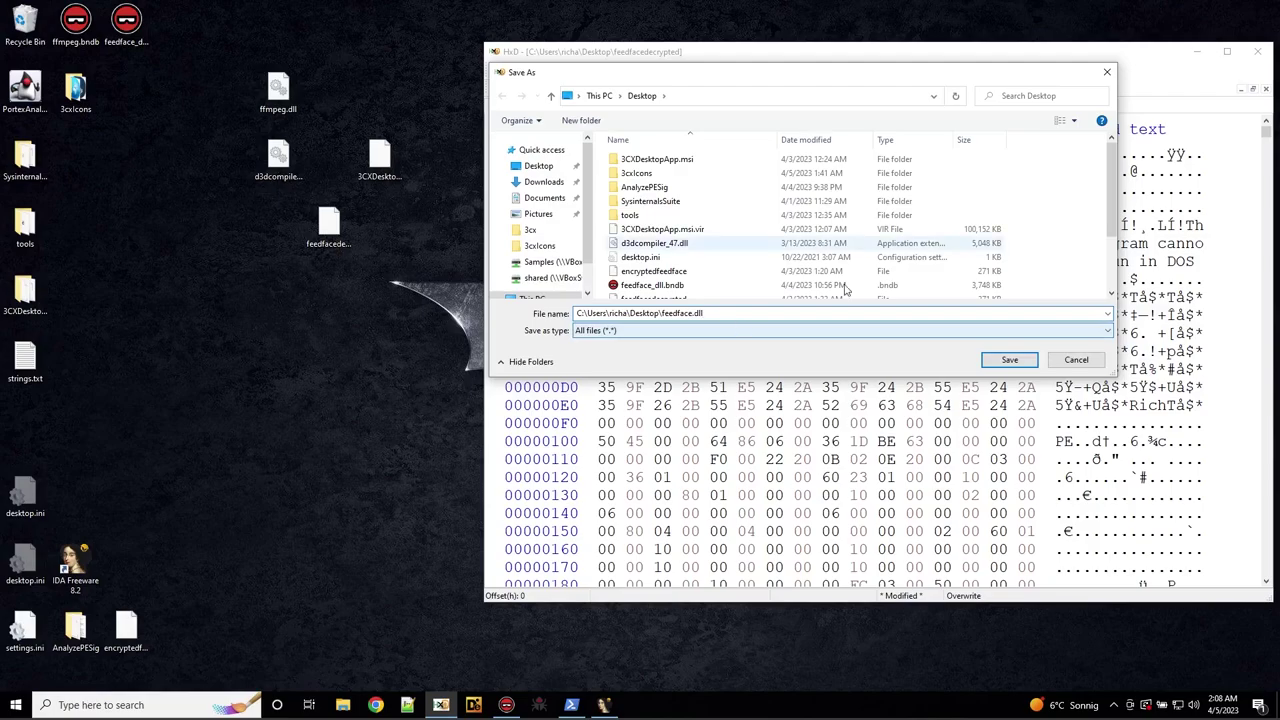
pyautogui.click(1008, 360)
# Place feedface.dll beside feedfacedecrypted on the desktop and close the HxD hex editor.
pyautogui.moveTo(25, 430); pyautogui.dragTo(279, 230)
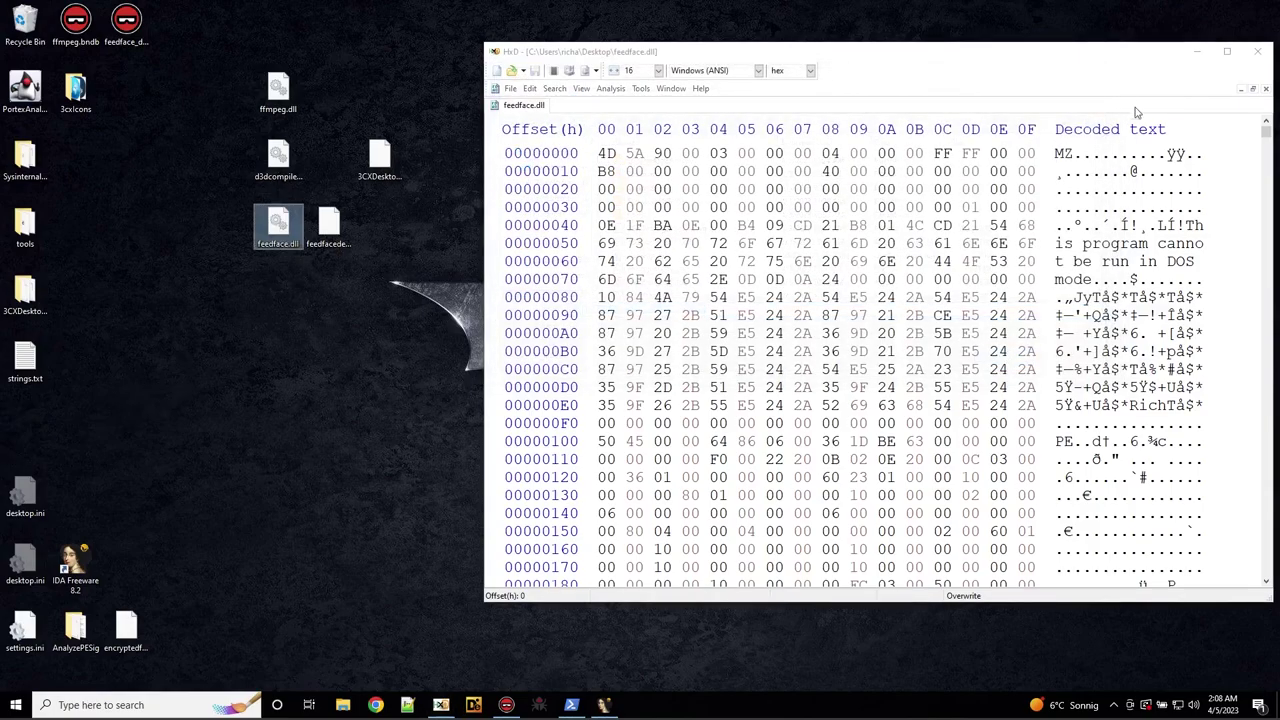
pyautogui.click(1262, 52)
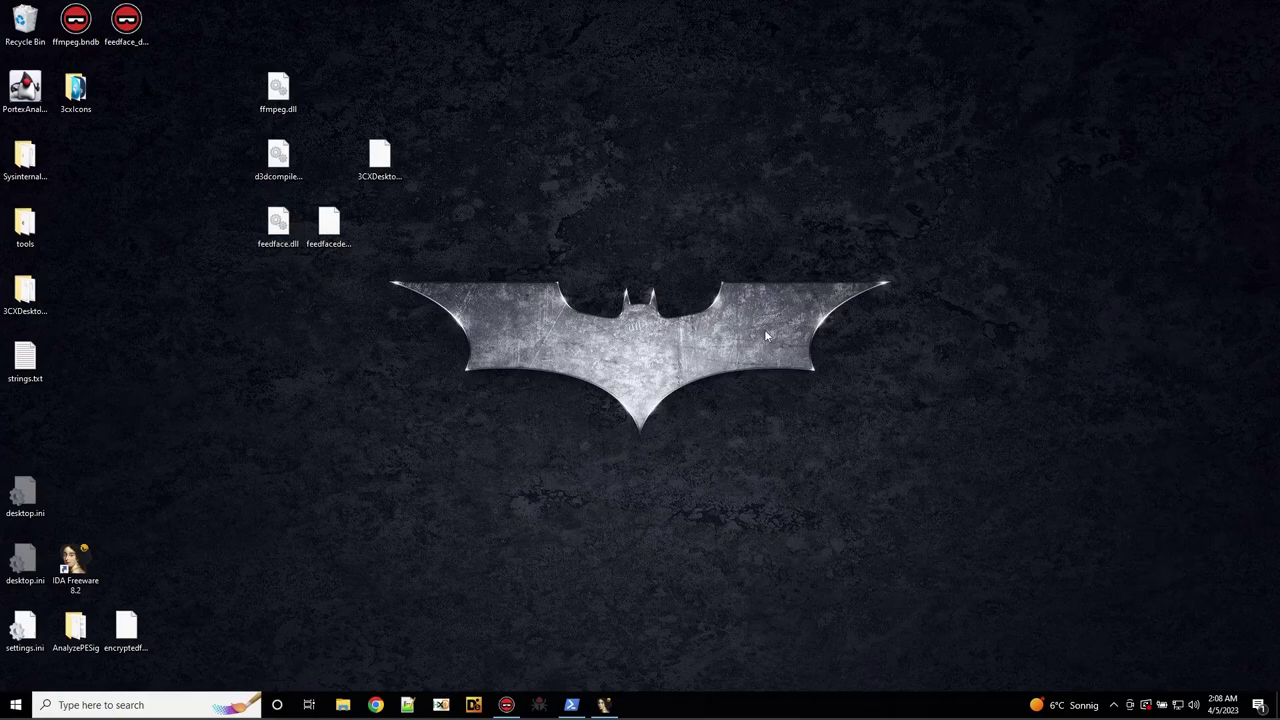
# Load feedface.dll from the Desktop into IDA as a Portable executable for AMD64 (PE), keeping the default loading options.
pyautogui.click(603, 707)
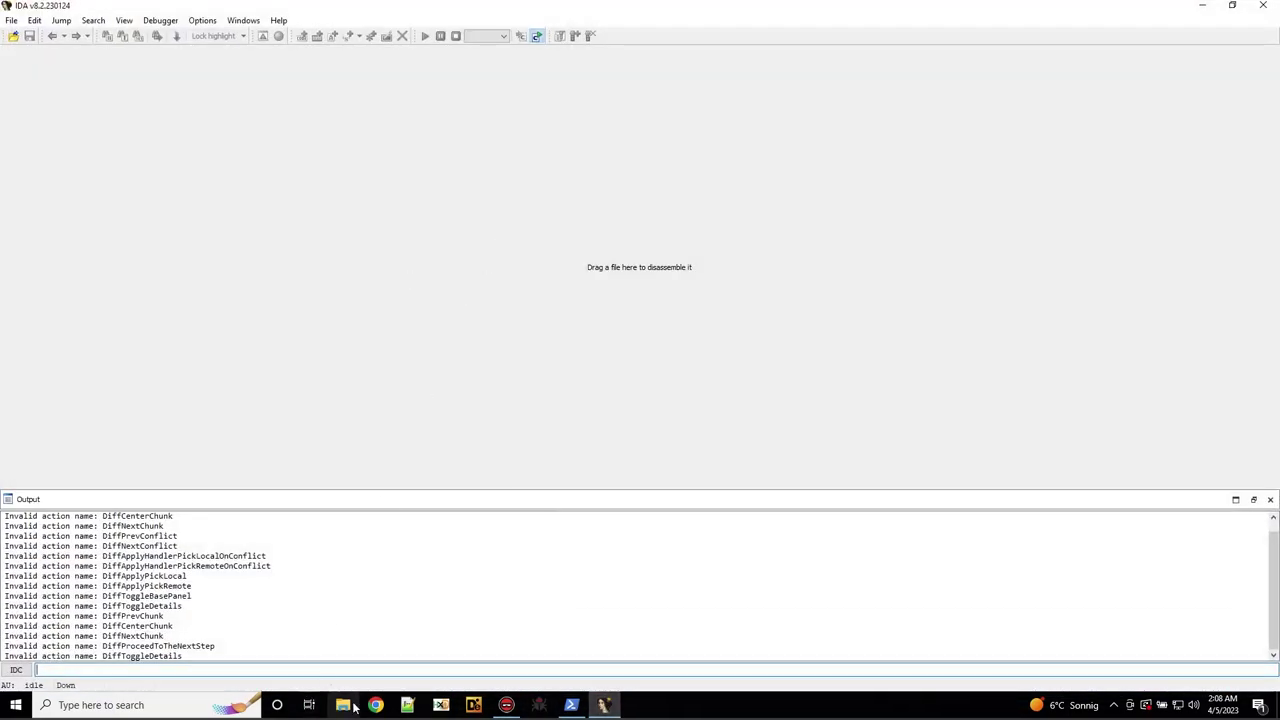
pyautogui.click(13, 36)
pyautogui.click(160, 194)
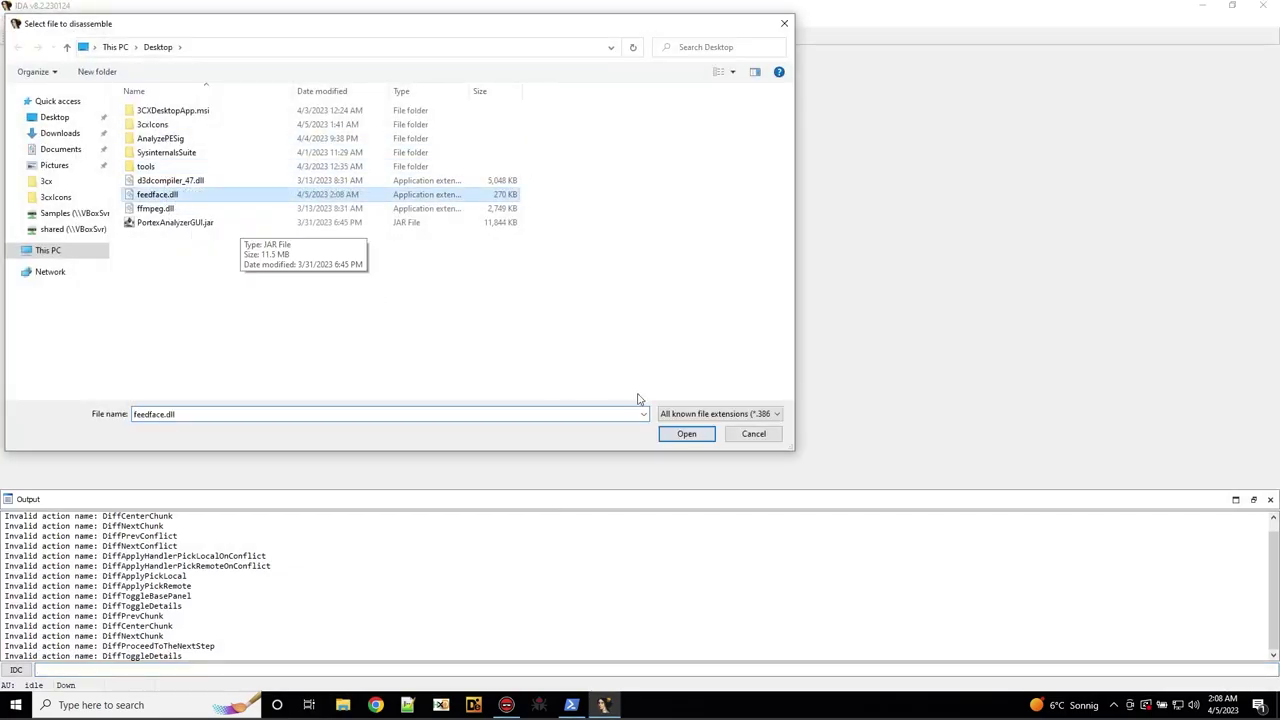
pyautogui.click(686, 433)
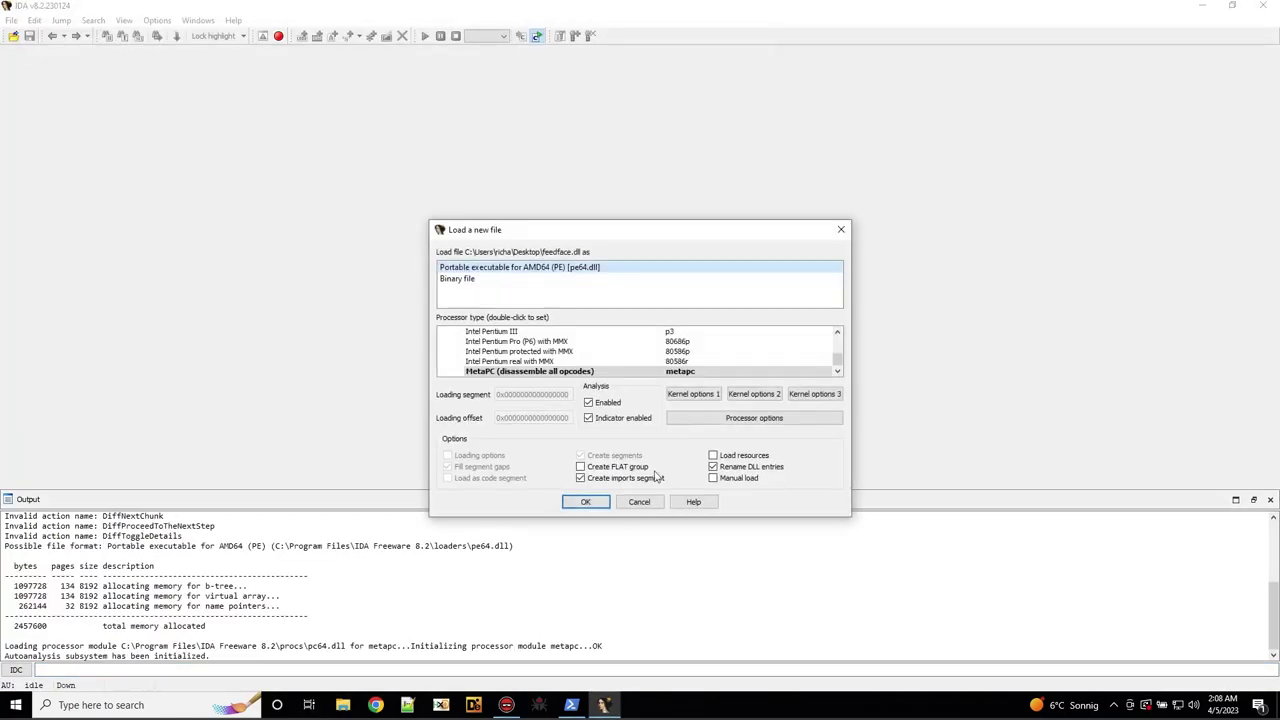
pyautogui.click(590, 502)
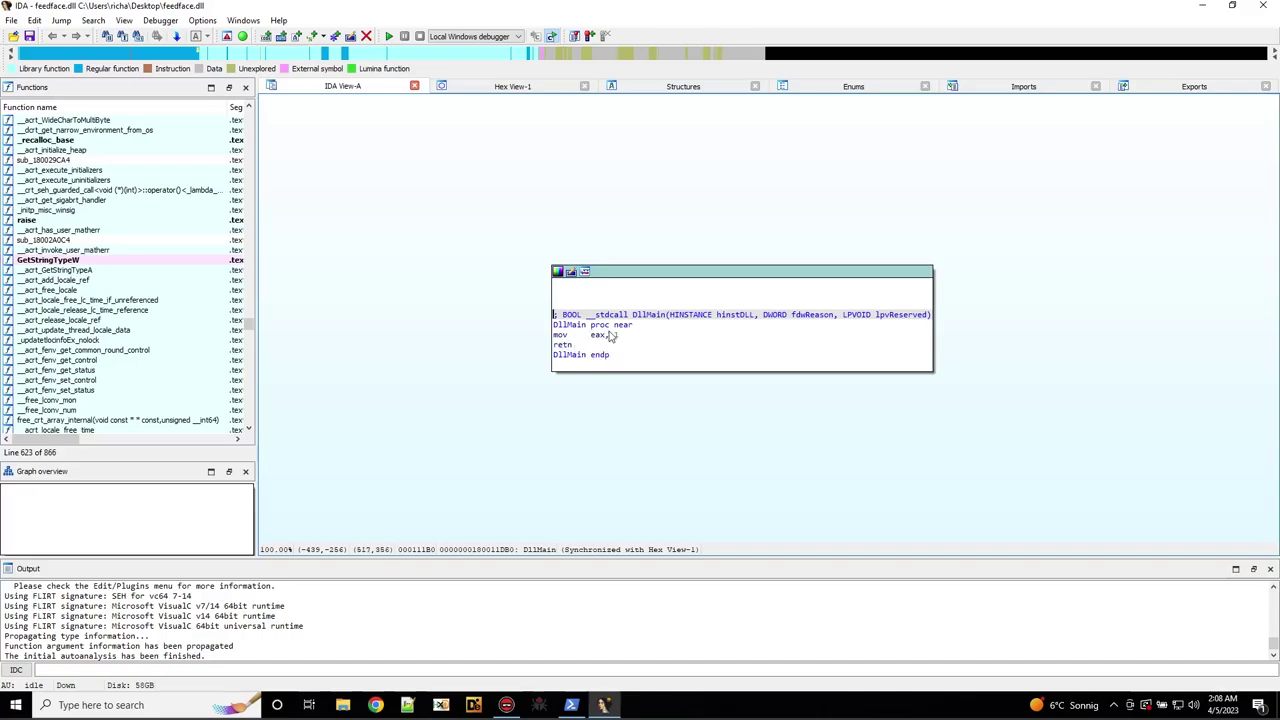
# Open the exported function DllGetClassObject from the DLL's exports and look through its disassembly graph.
pyautogui.click(1186, 86)
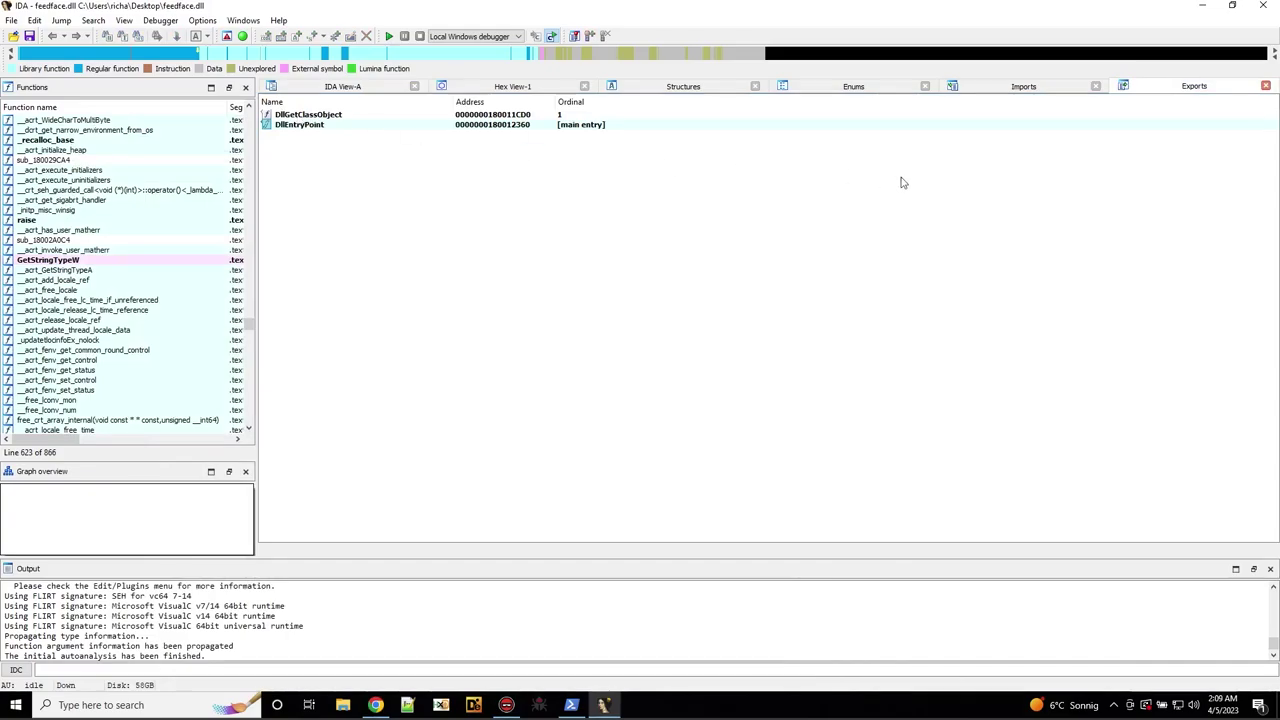
pyautogui.click(300, 116)
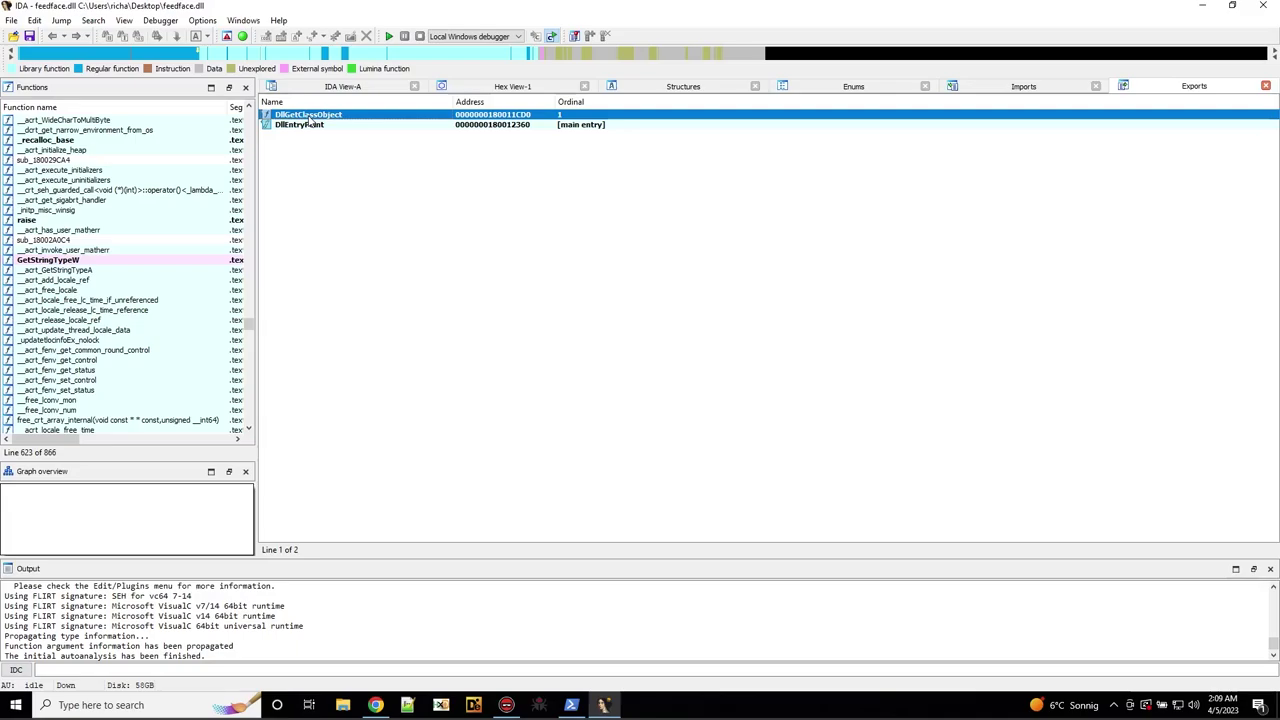
pyautogui.doubleClick(330, 116)
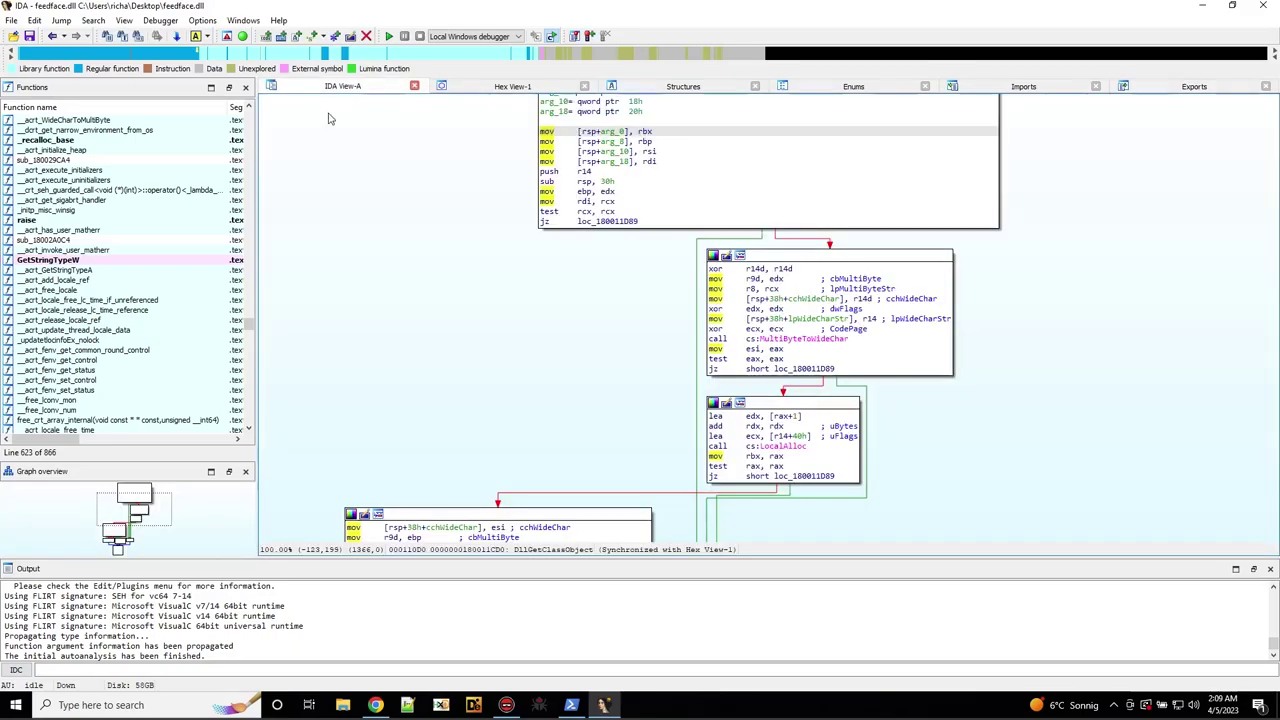
pyautogui.scroll(-5, 564, 361)
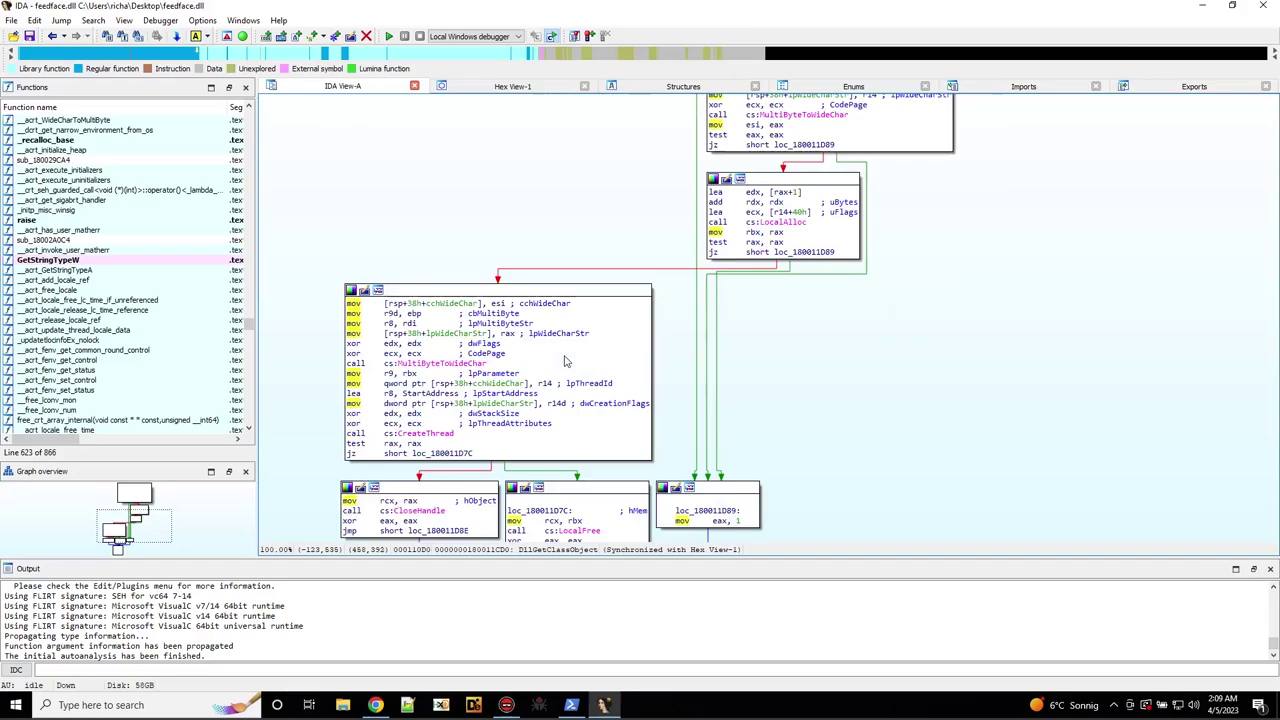
pyautogui.scroll(5, 564, 361)
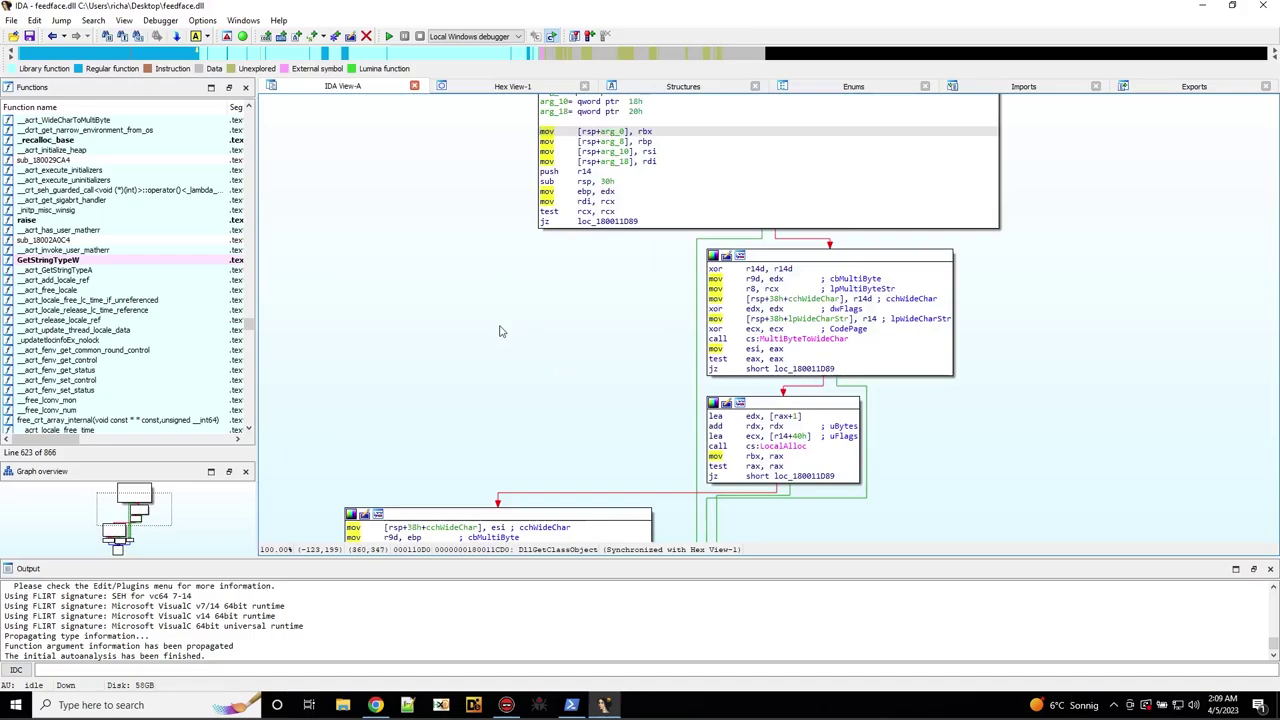
# Decompile DllGetClassObject to pseudocode and open the StartAddress routine passed to its CreateThread call.
pyautogui.press('F5')
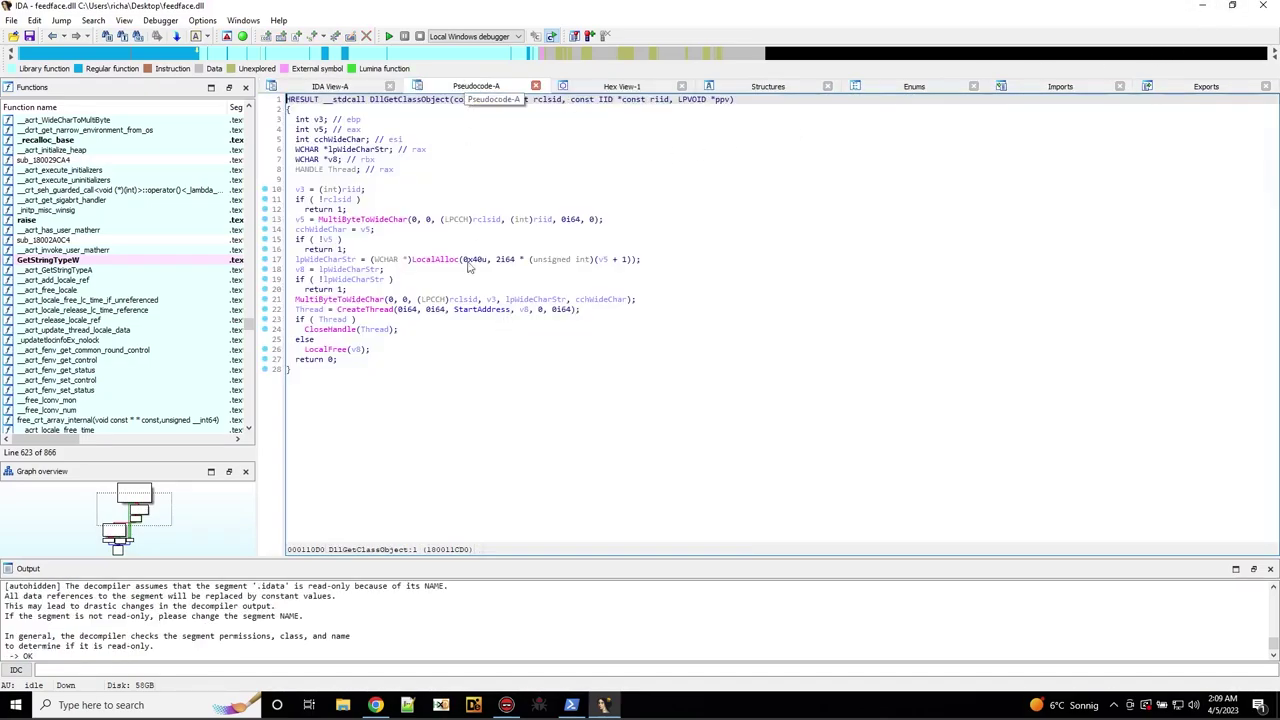
pyautogui.click(630, 311)
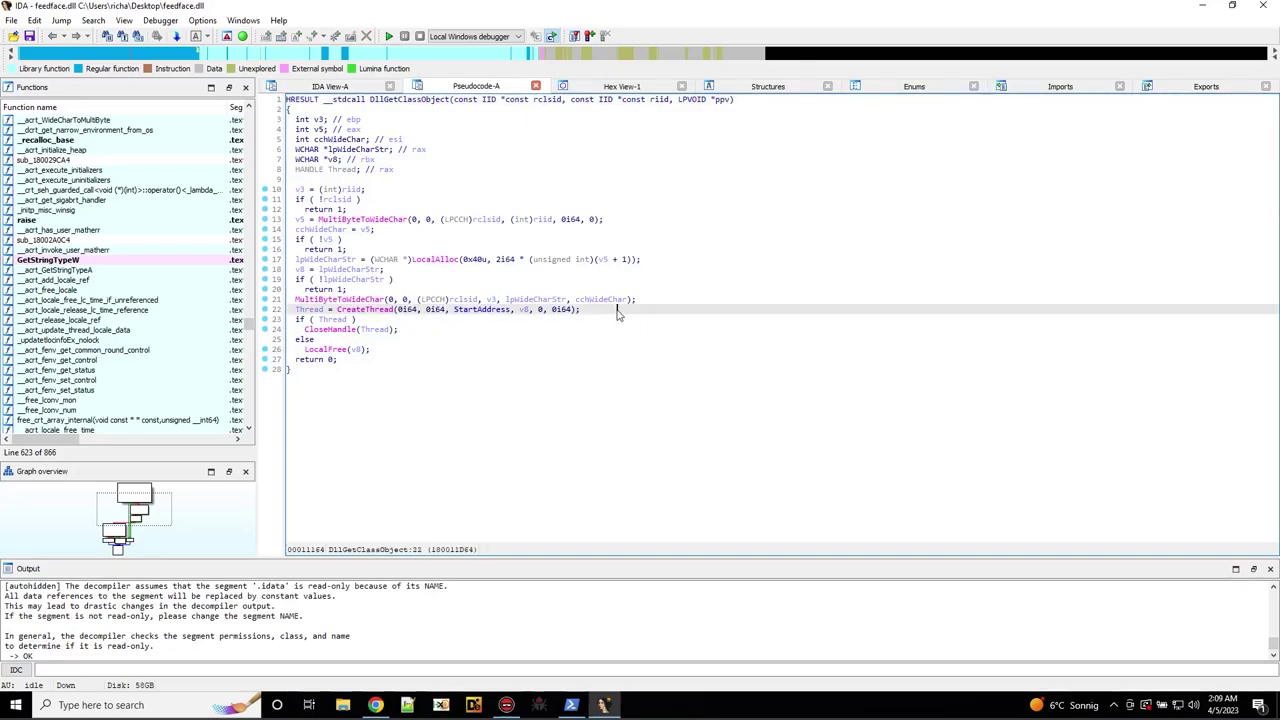
pyautogui.click(481, 311)
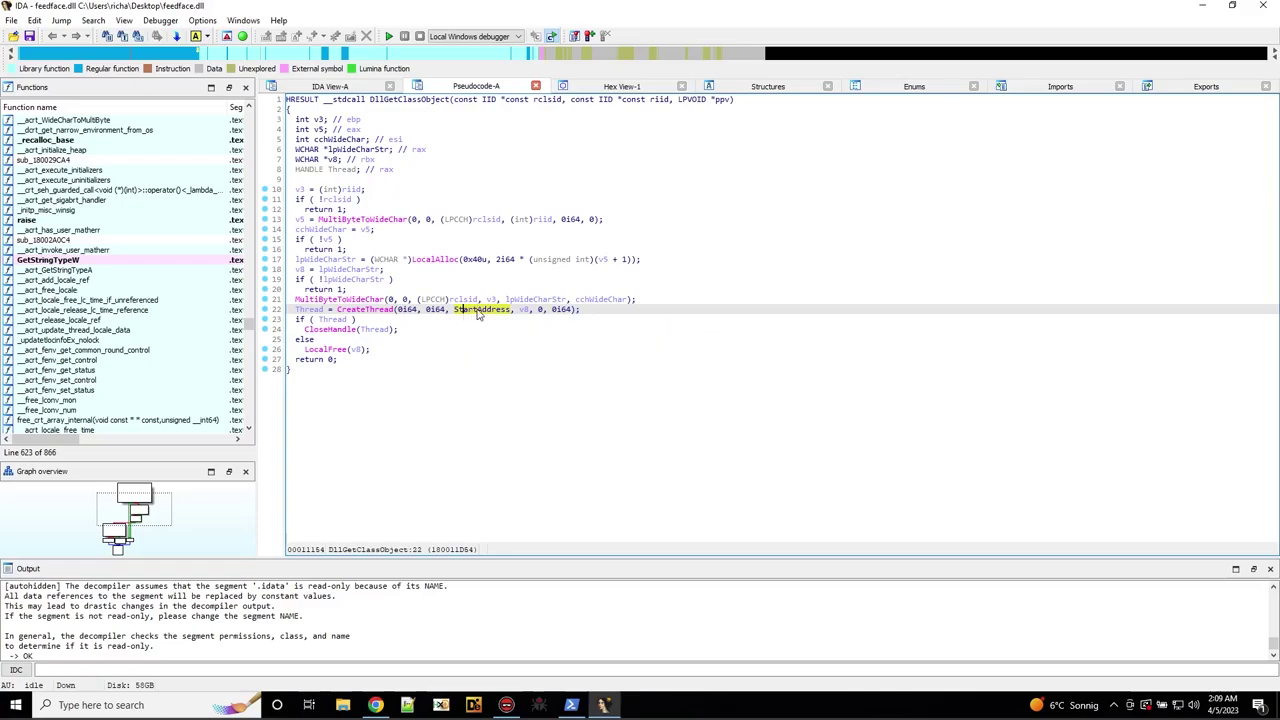
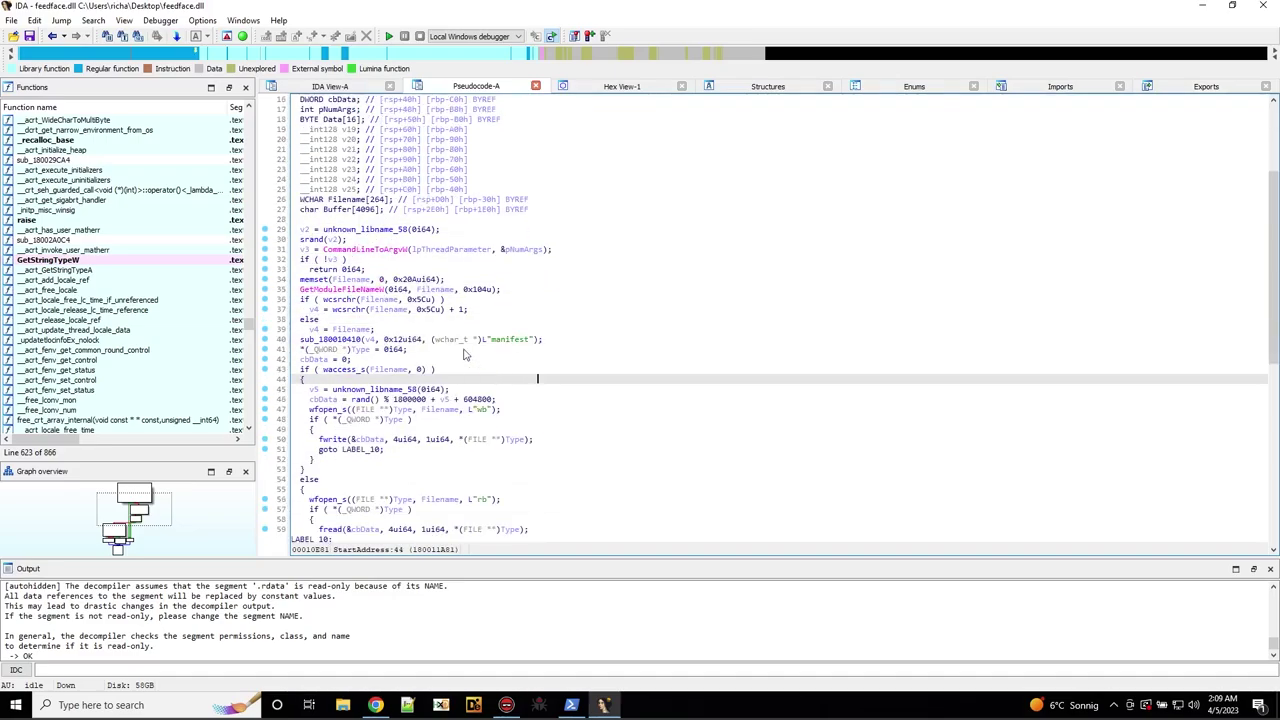
# Inspect the function sub_180010410 called with the "manifest" string in StartAddress, and rename it vswprintf_s.
pyautogui.scroll(-4, 447, 421)
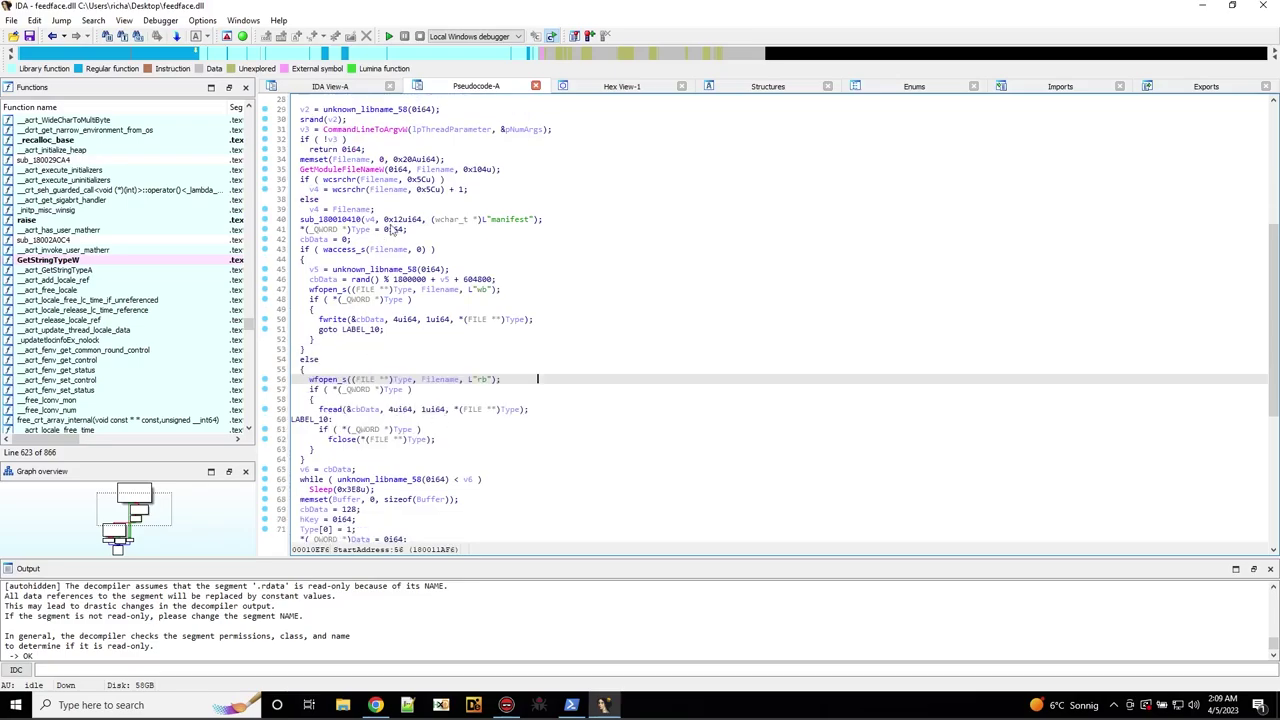
pyautogui.scroll(-2, 418, 428)
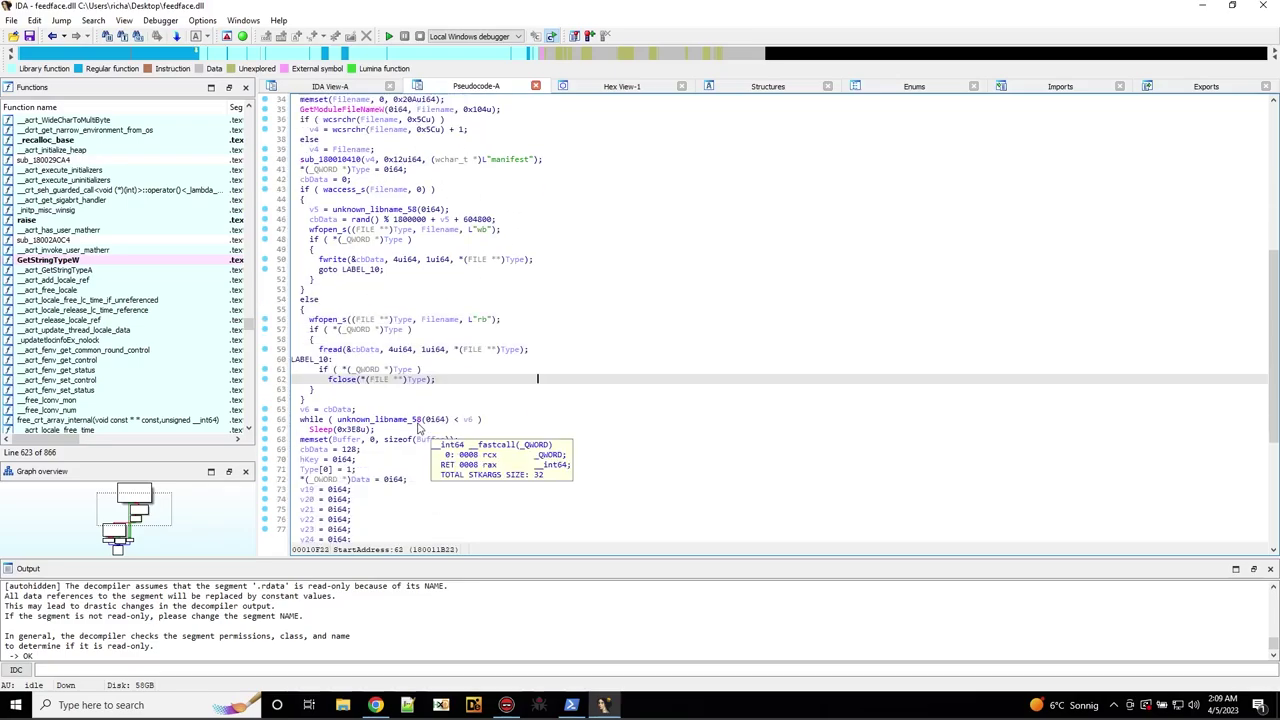
pyautogui.scroll(-6, 418, 428)
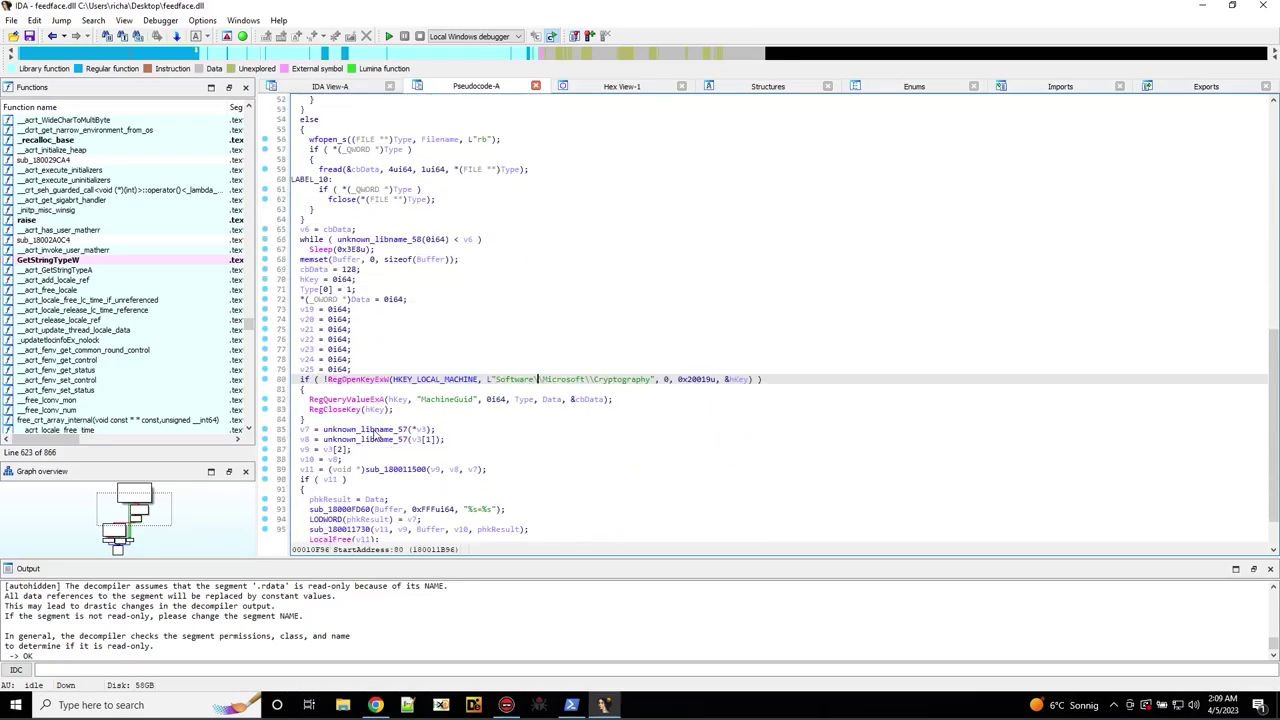
pyautogui.scroll(-2, 375, 435)
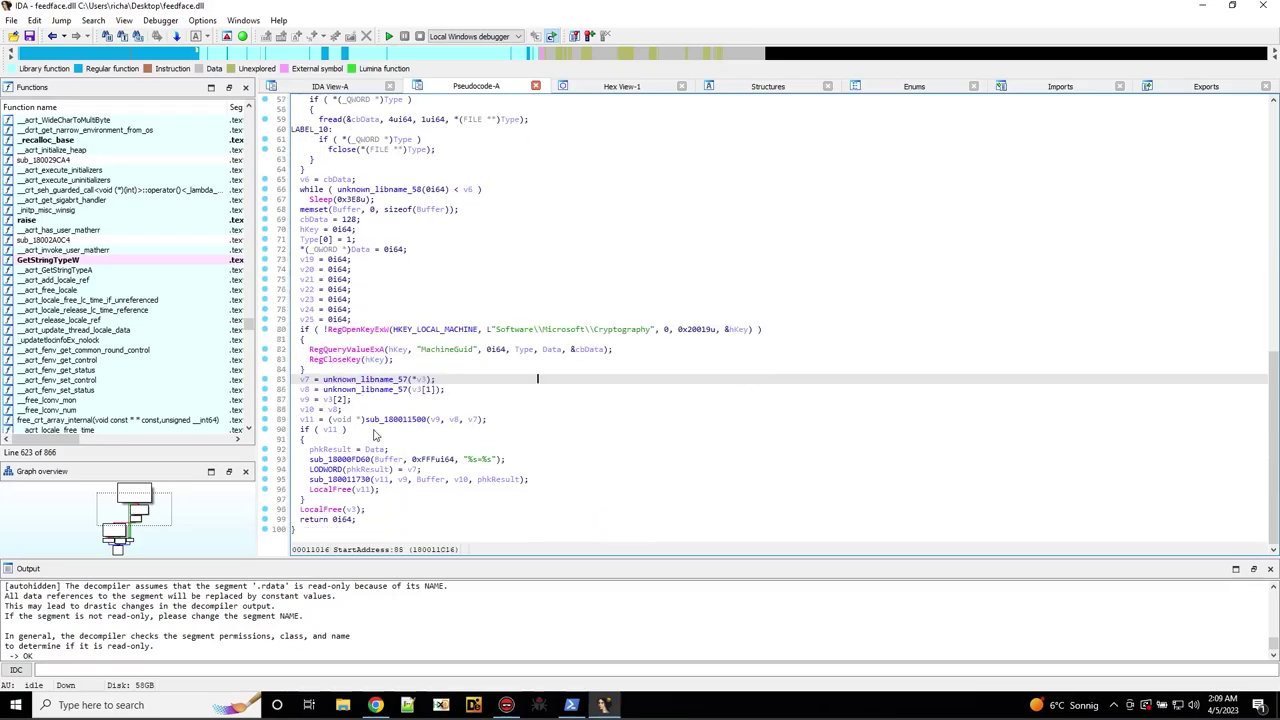
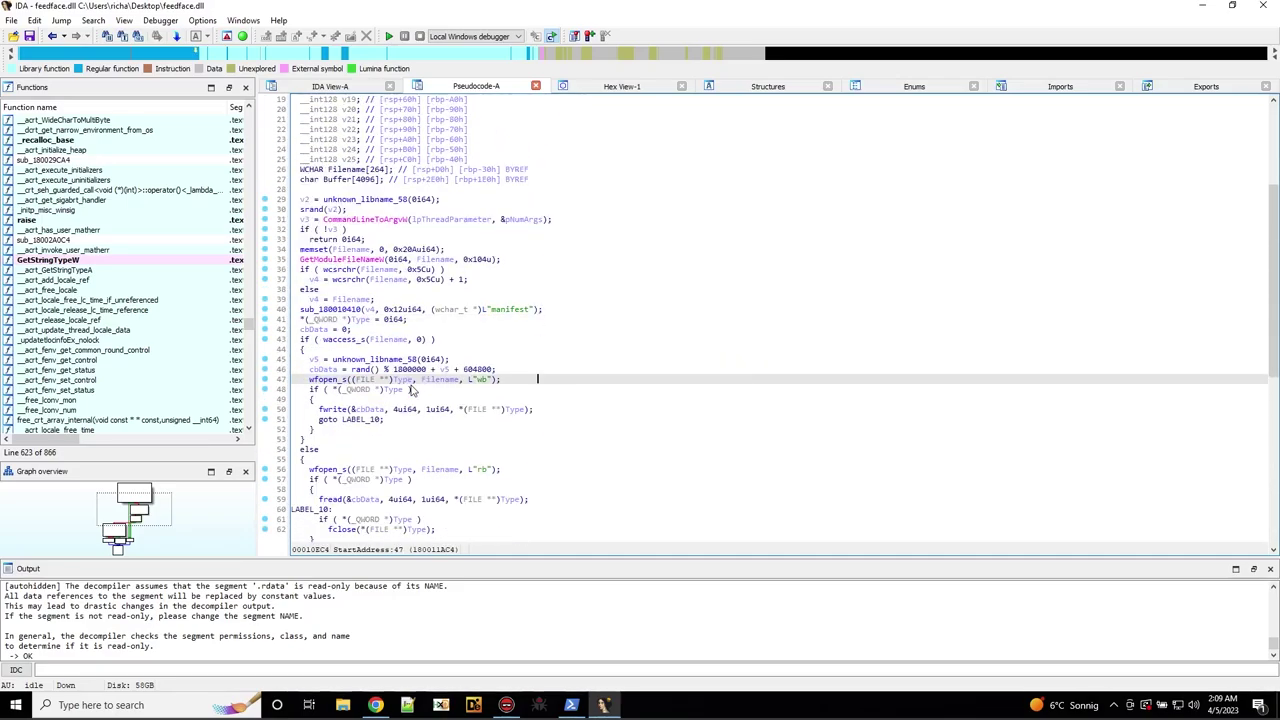
pyautogui.scroll(-2, 410, 390)
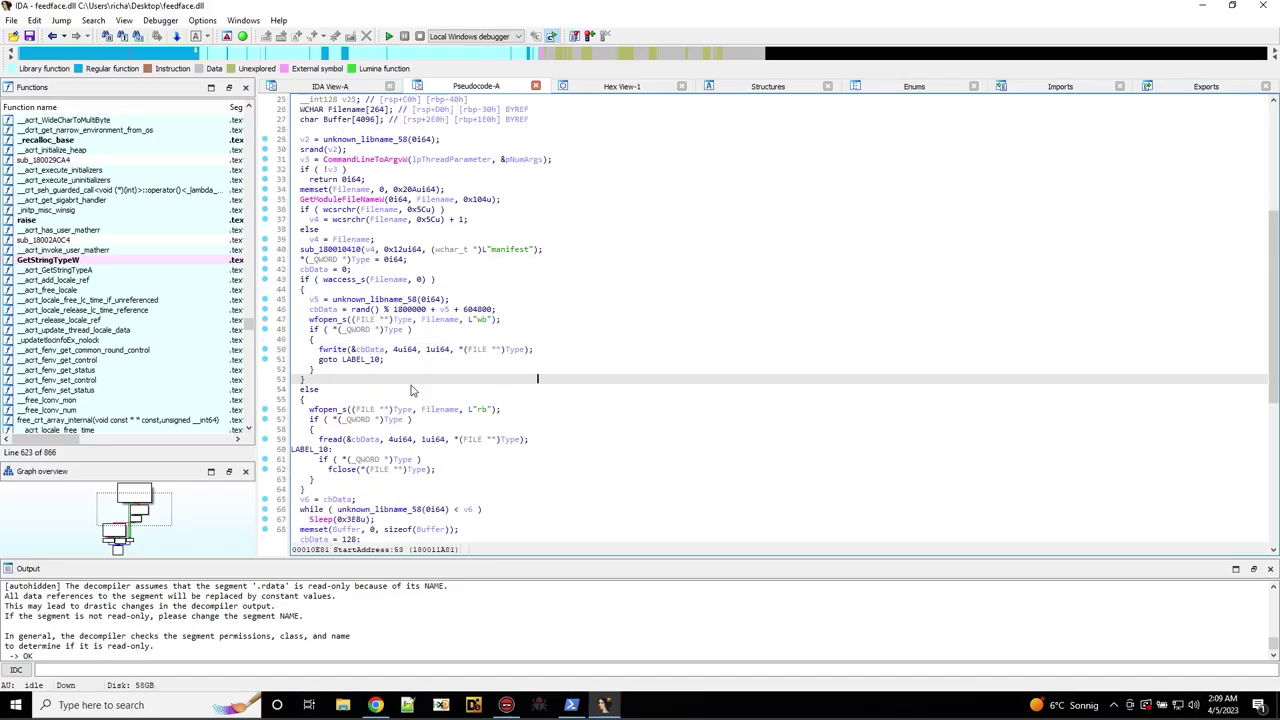
pyautogui.doubleClick(349, 252)
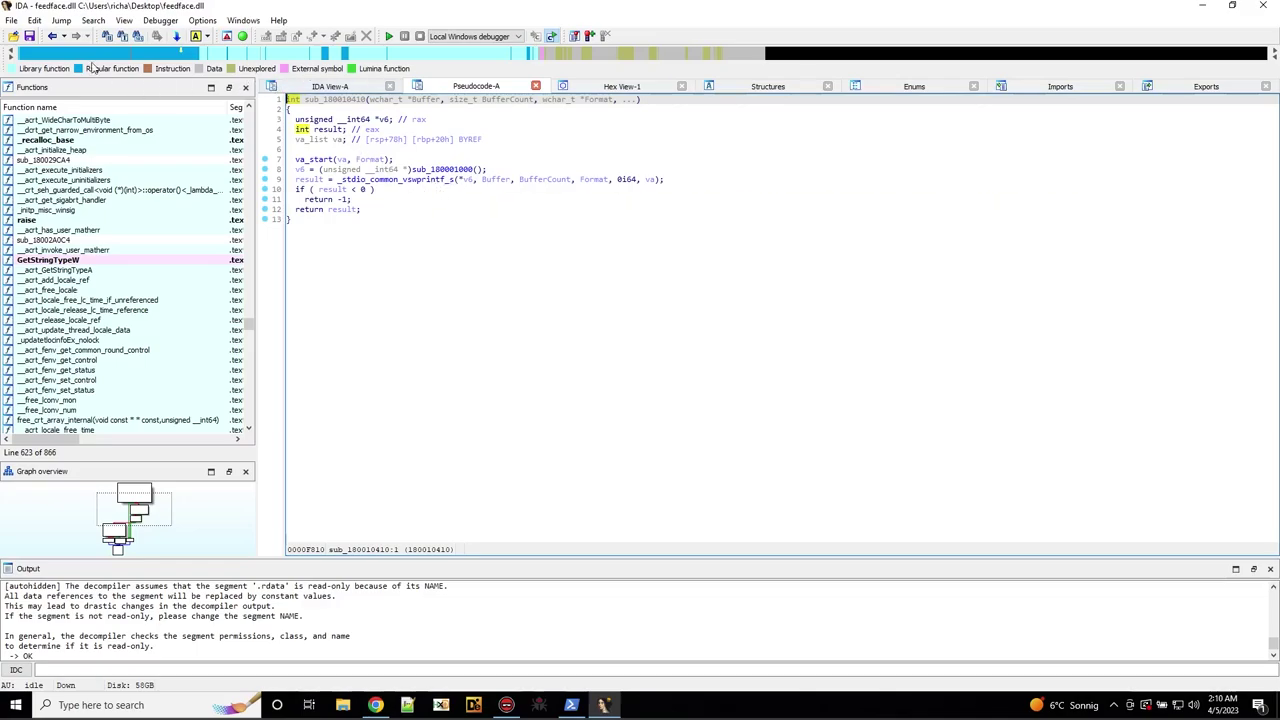
pyautogui.click(53, 36)
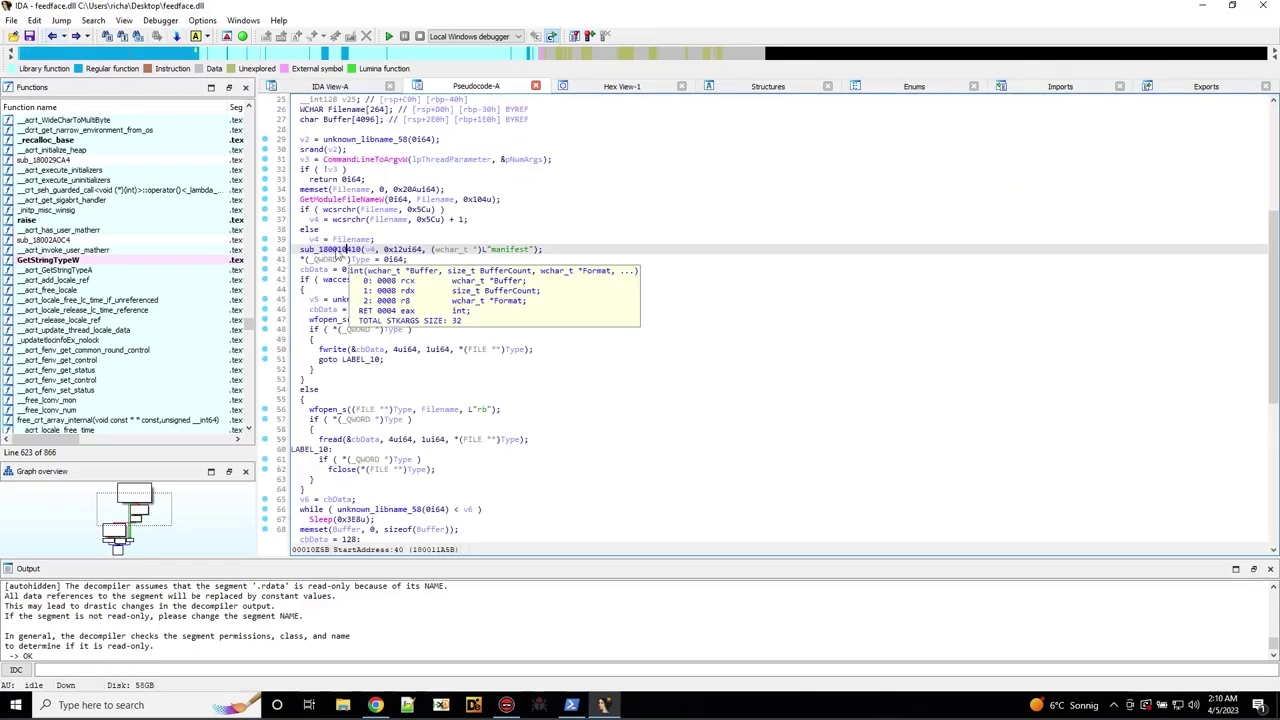
pyautogui.write('nwprintf_s')
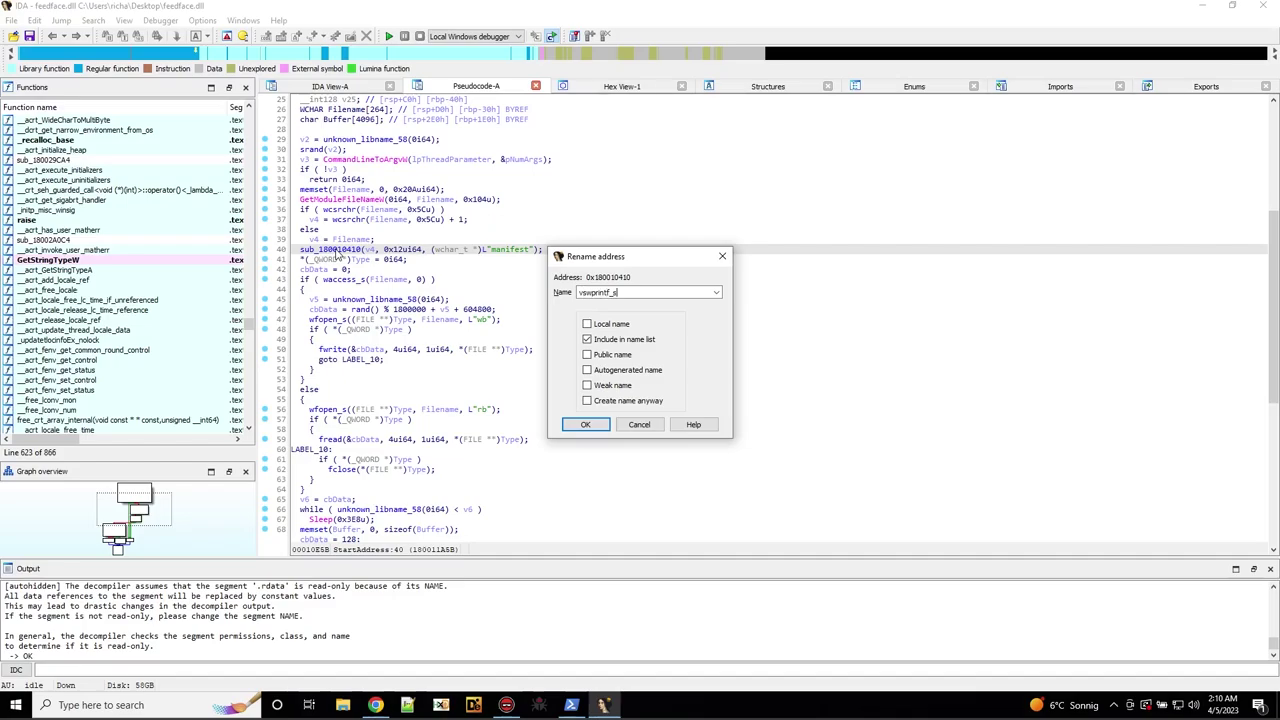
pyautogui.press('Return')
# Examine the rest of the StartAddress pseudocode, covering the file timing logic, the MachineGuid registry query and the subroutines called at its end.
pyautogui.scroll(-2, 385, 258)
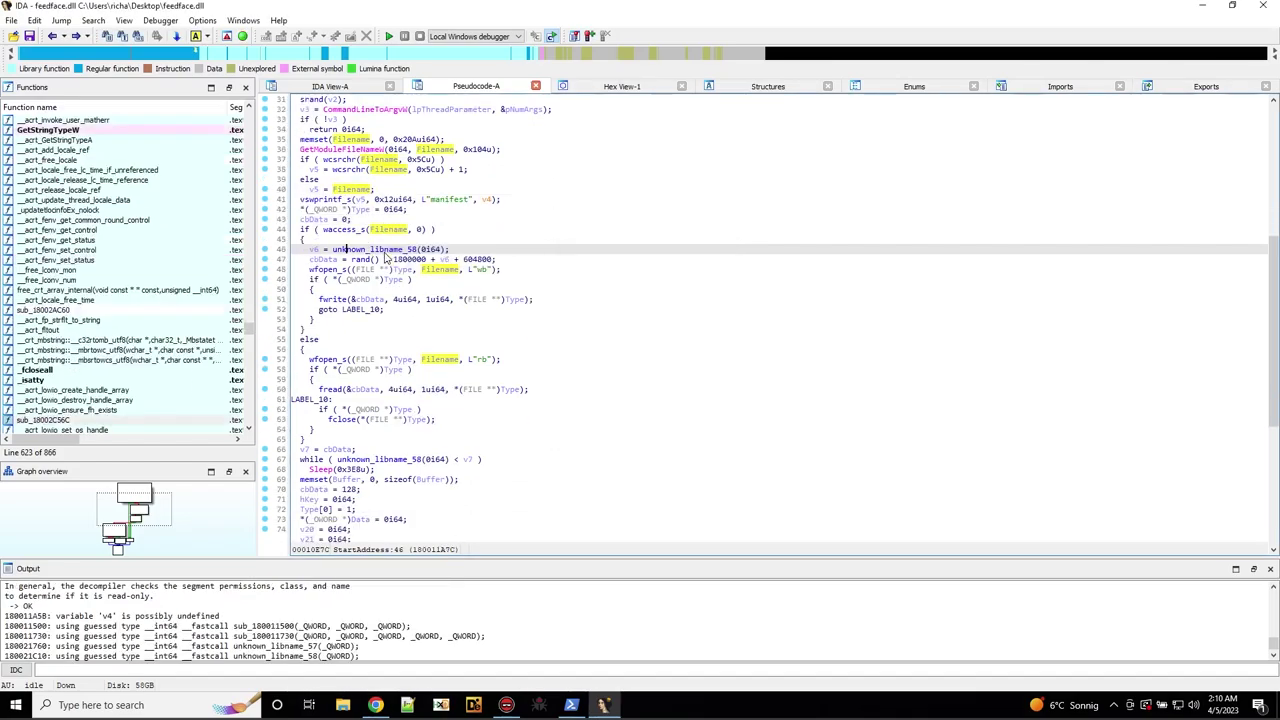
pyautogui.scroll(-2, 350, 288)
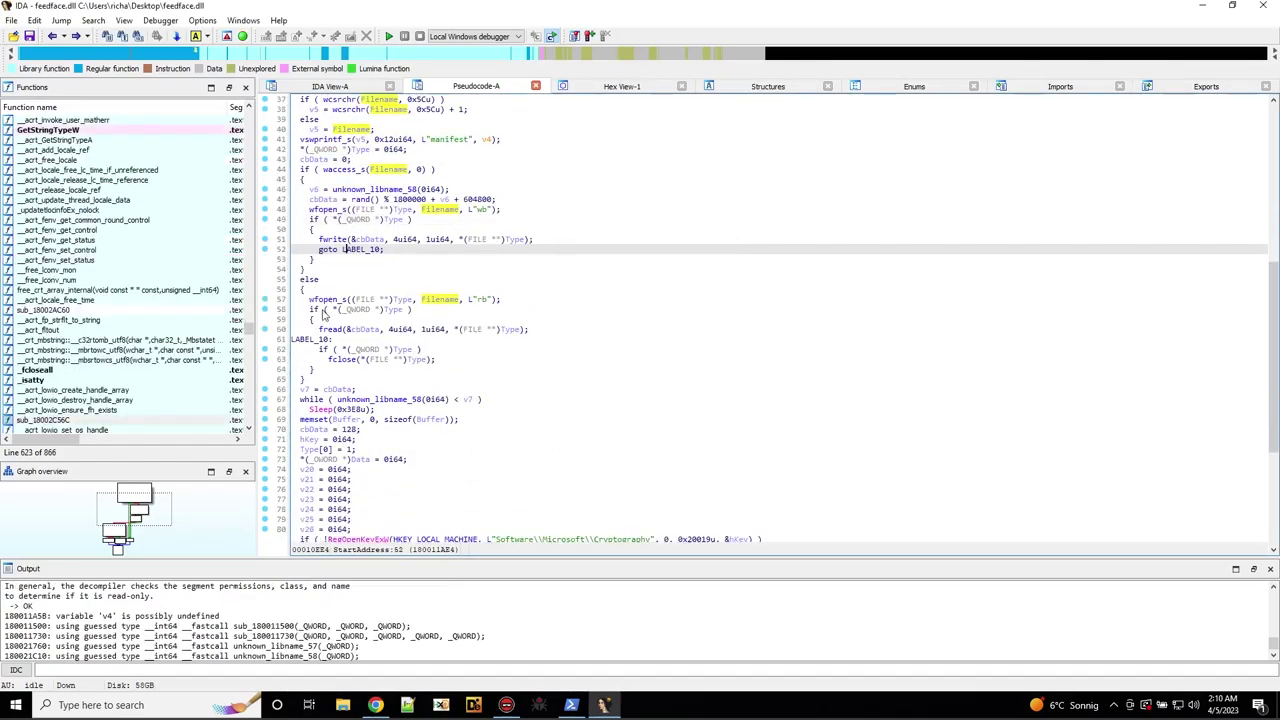
pyautogui.scroll(-3, 354, 360)
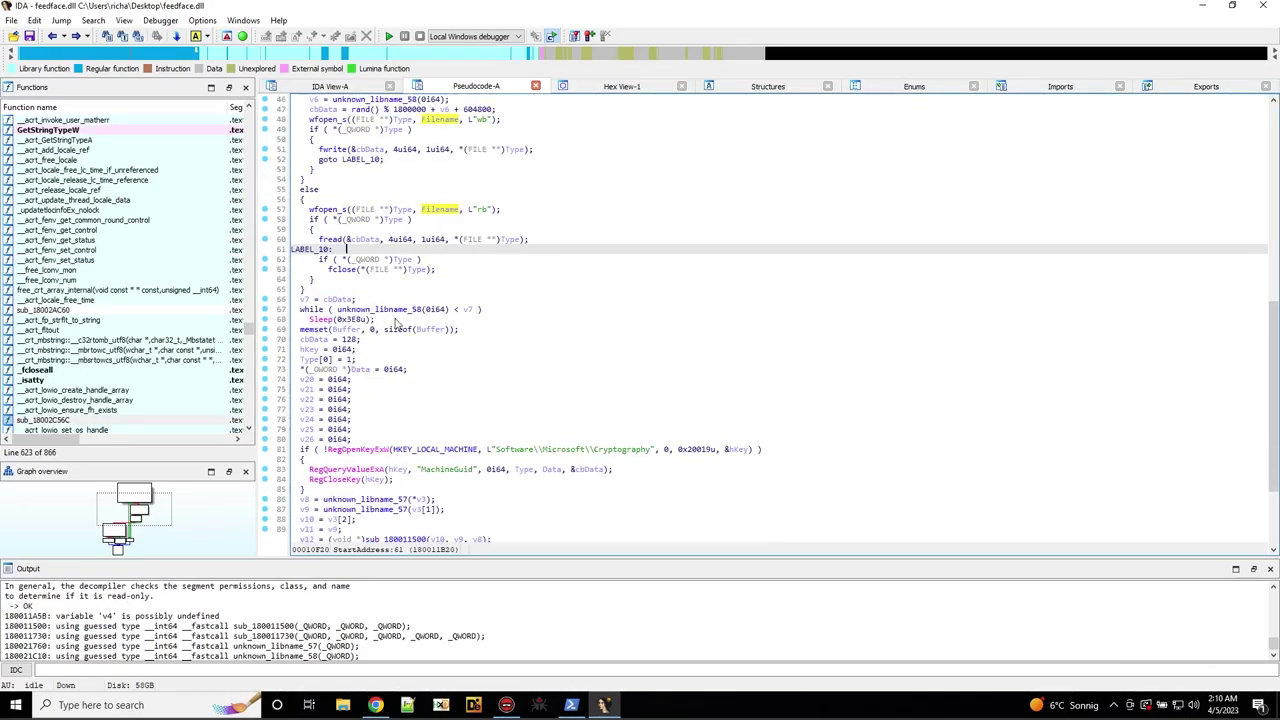
pyautogui.scroll(-2, 395, 358)
pyautogui.scroll(-2, 395, 358)
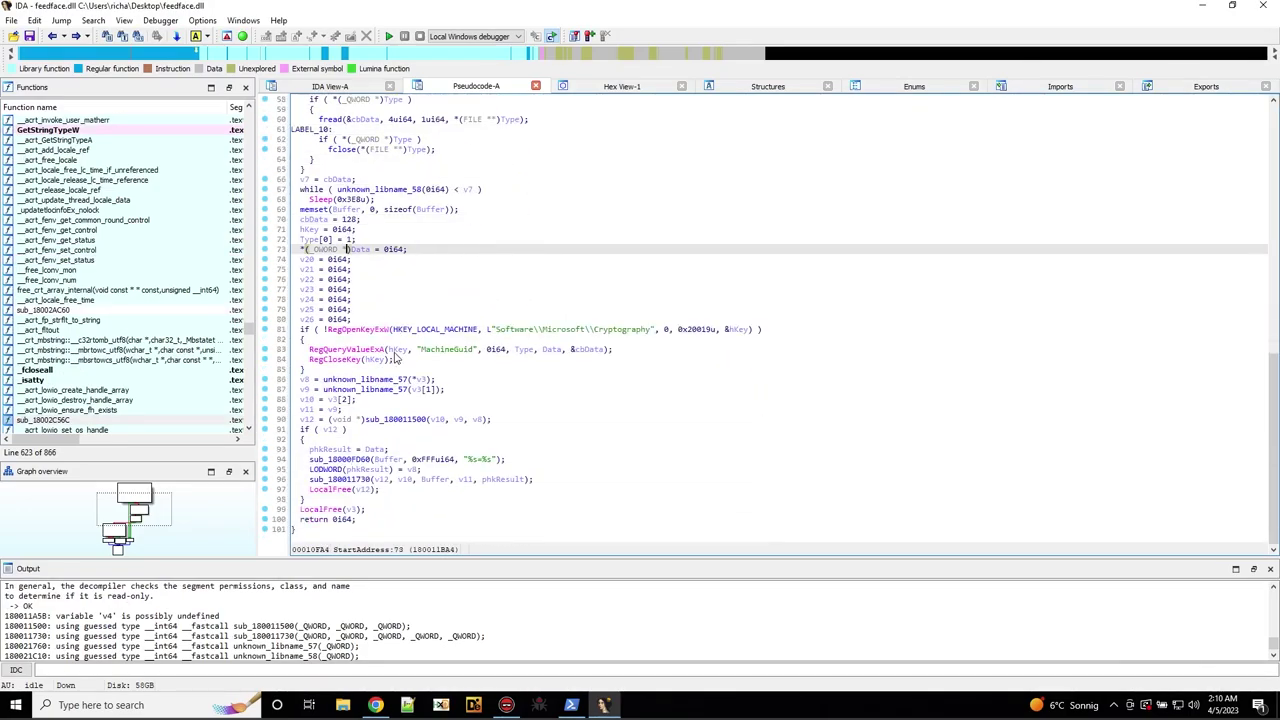
pyautogui.click(390, 389)
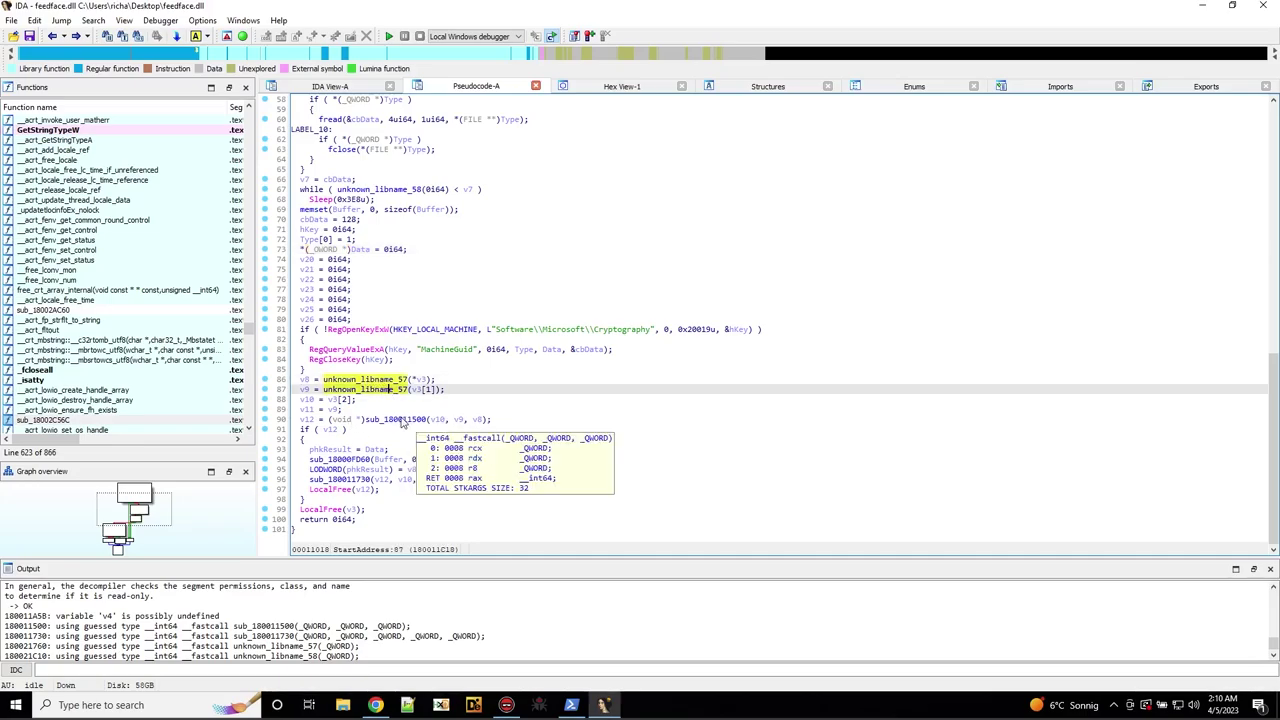
pyautogui.click(396, 421)
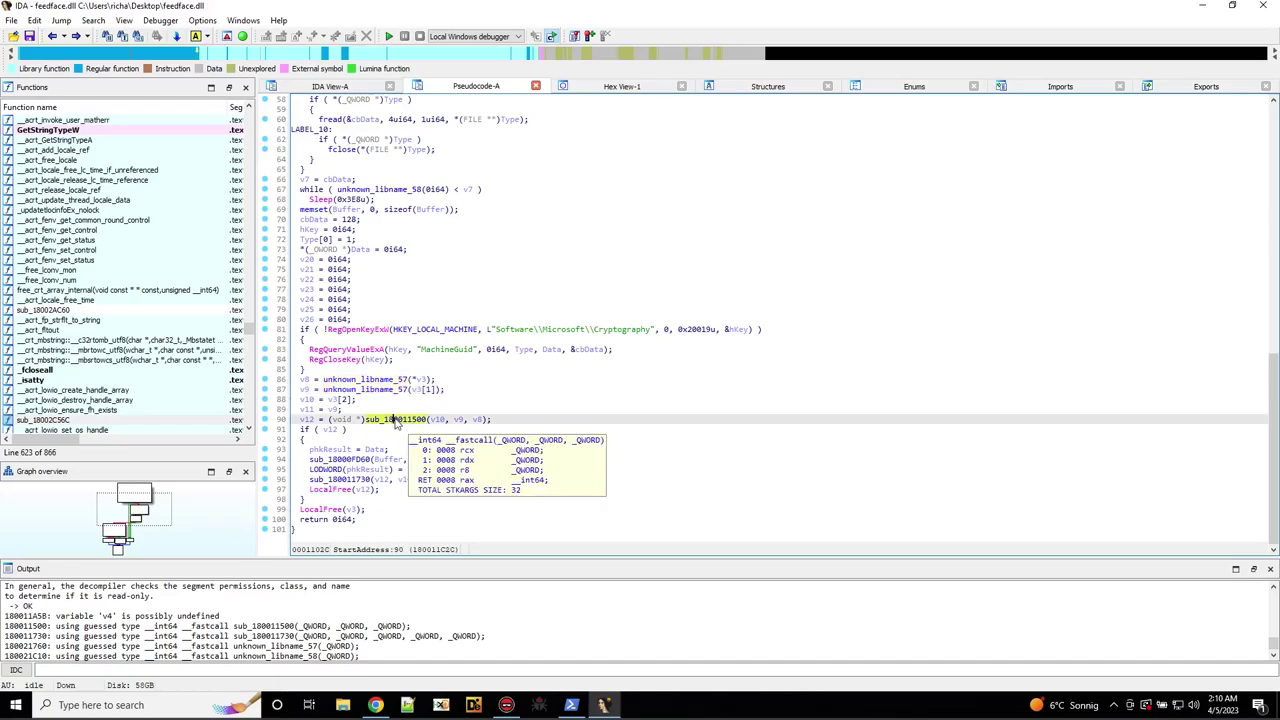
pyautogui.click(350, 460)
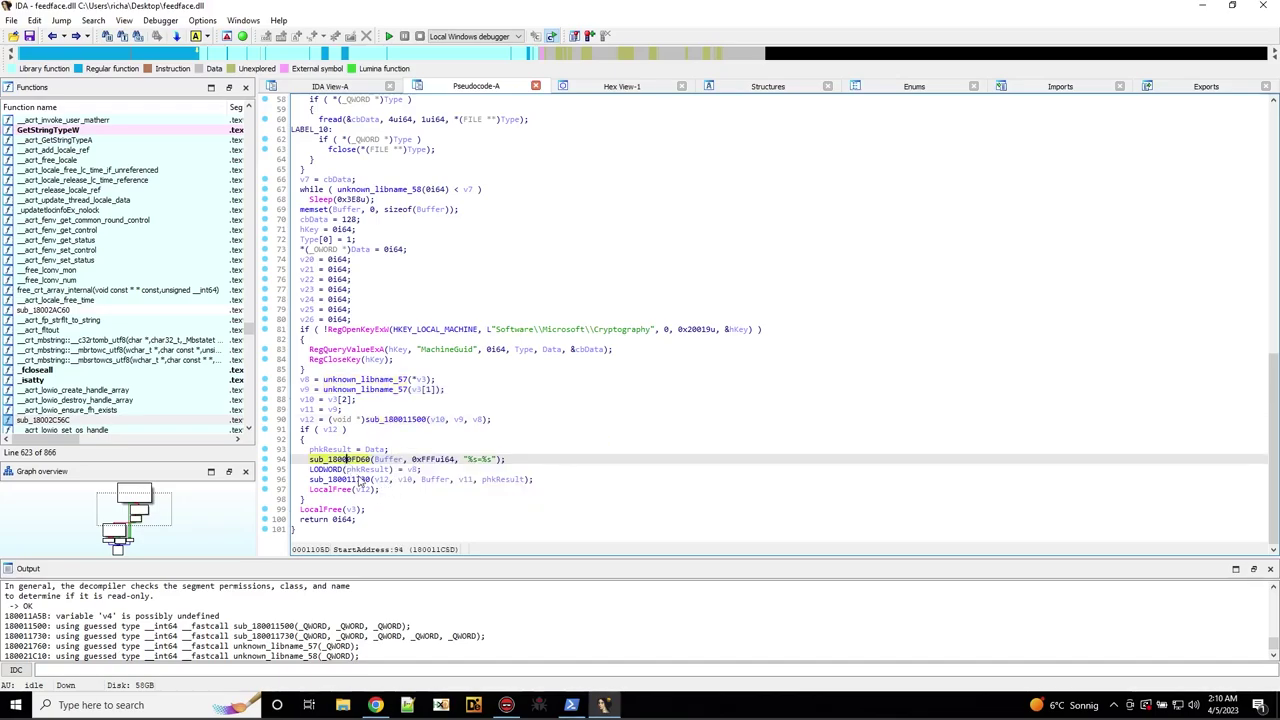
pyautogui.click(357, 480)
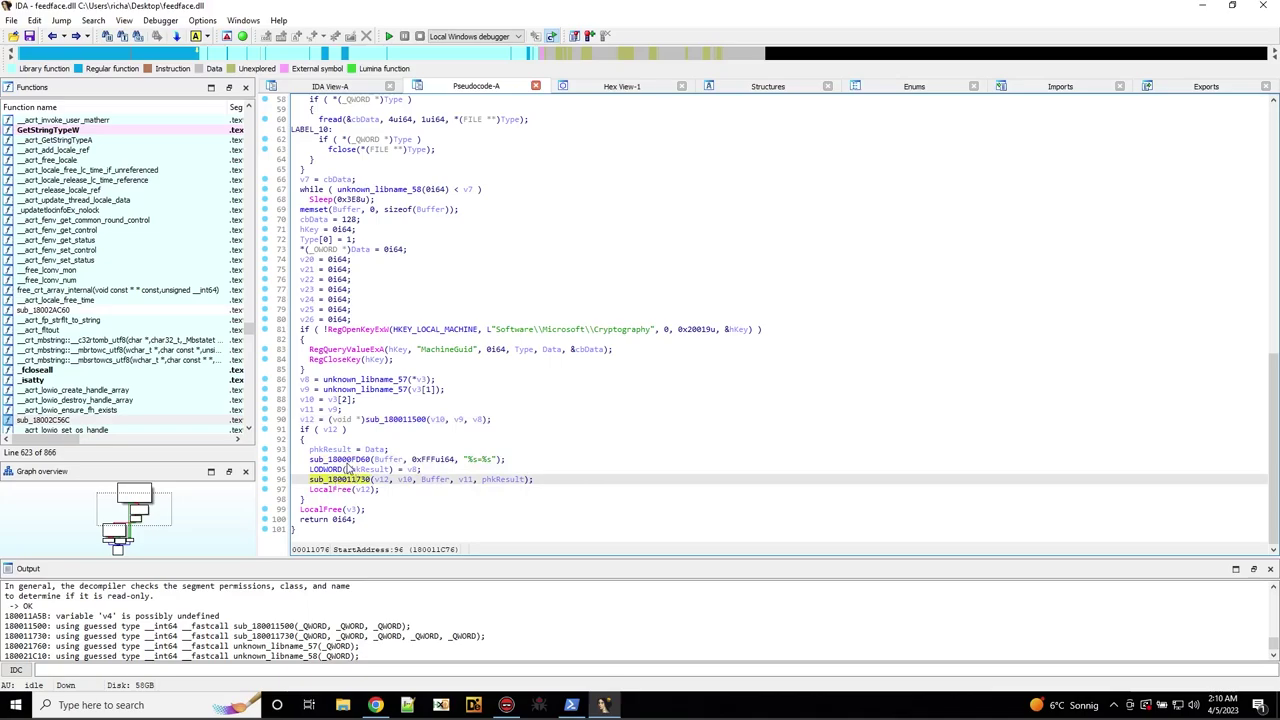
# Open the function sub_180011500 called from StartAddress and highlight the raw.githubusercontent.com icon URL in its pseudocode.
pyautogui.click(395, 421)
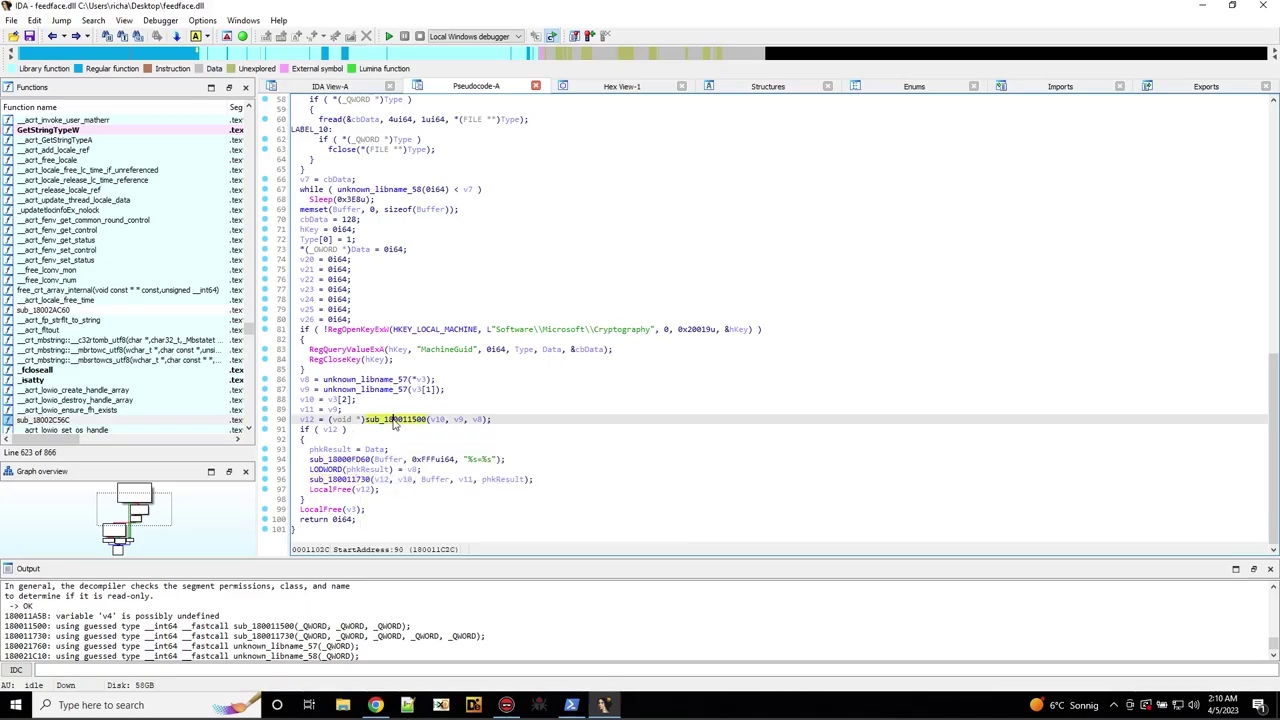
pyautogui.doubleClick(393, 421)
pyautogui.scroll(-1, 393, 426)
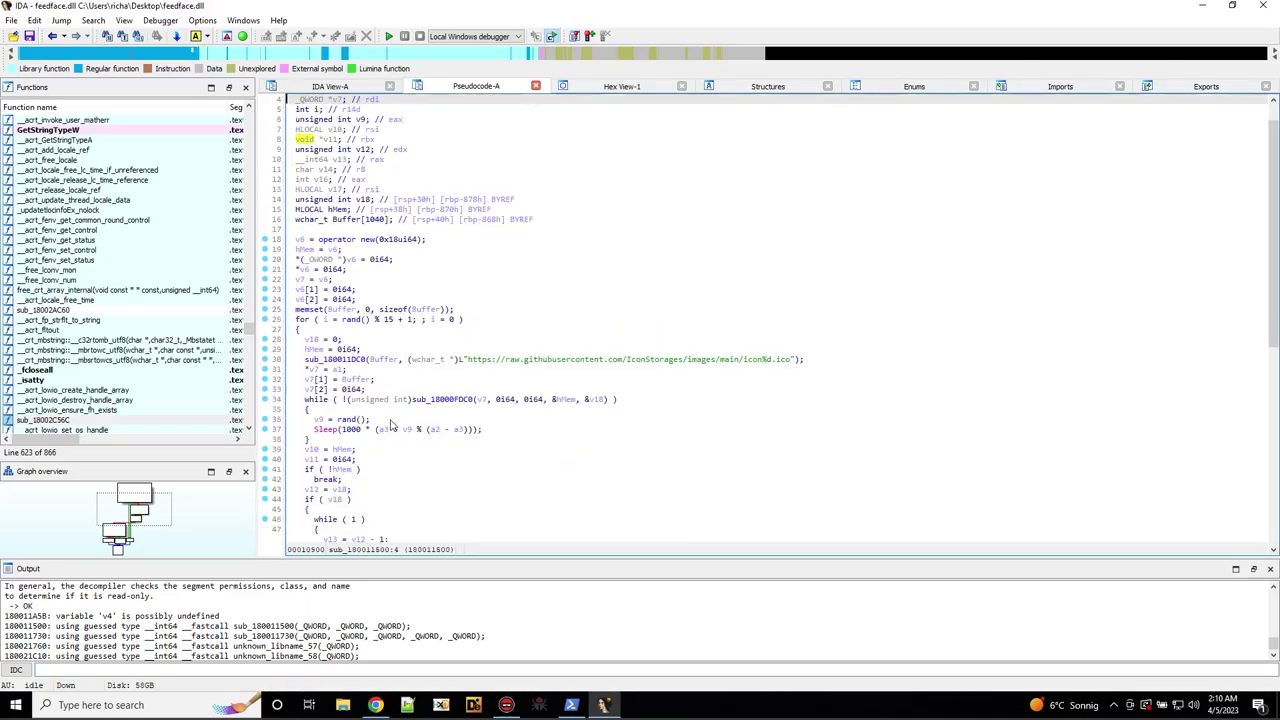
pyautogui.moveTo(466, 360); pyautogui.dragTo(790, 368)
pyautogui.click(588, 340)
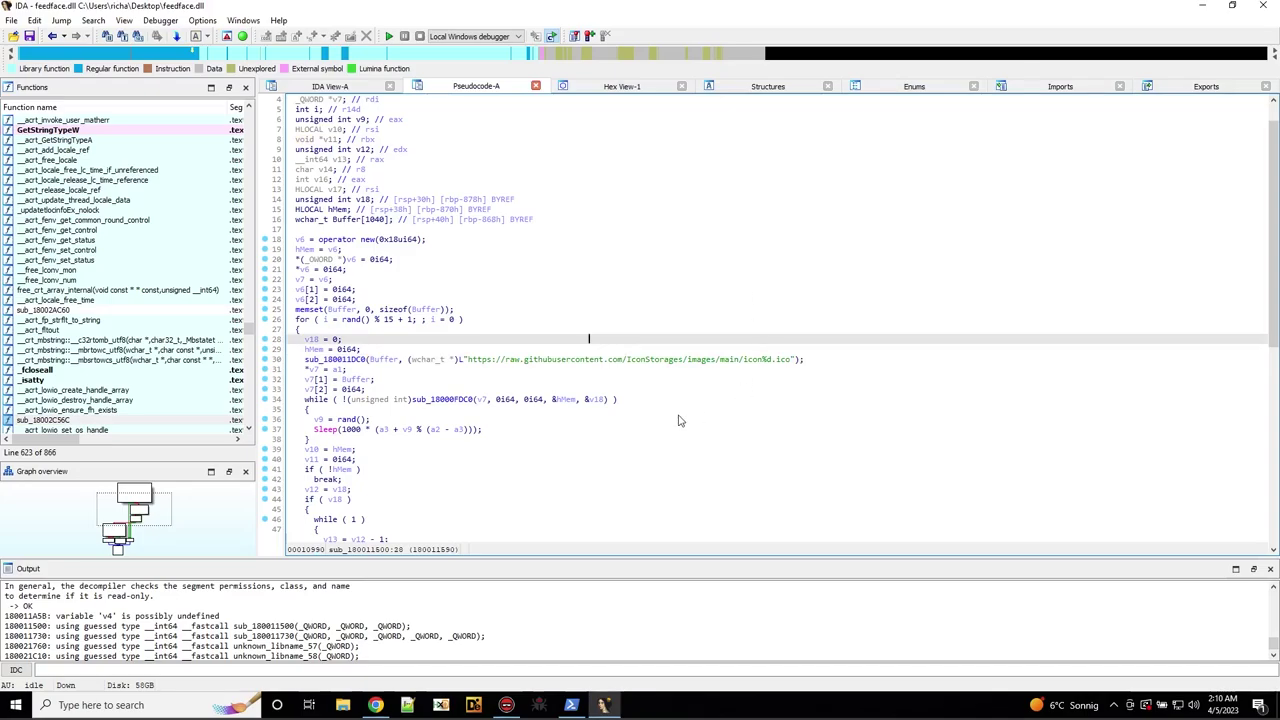
# Open the Strings subview of feedface.dll and look through the extracted strings and imported API names.
pyautogui.click(124, 21)
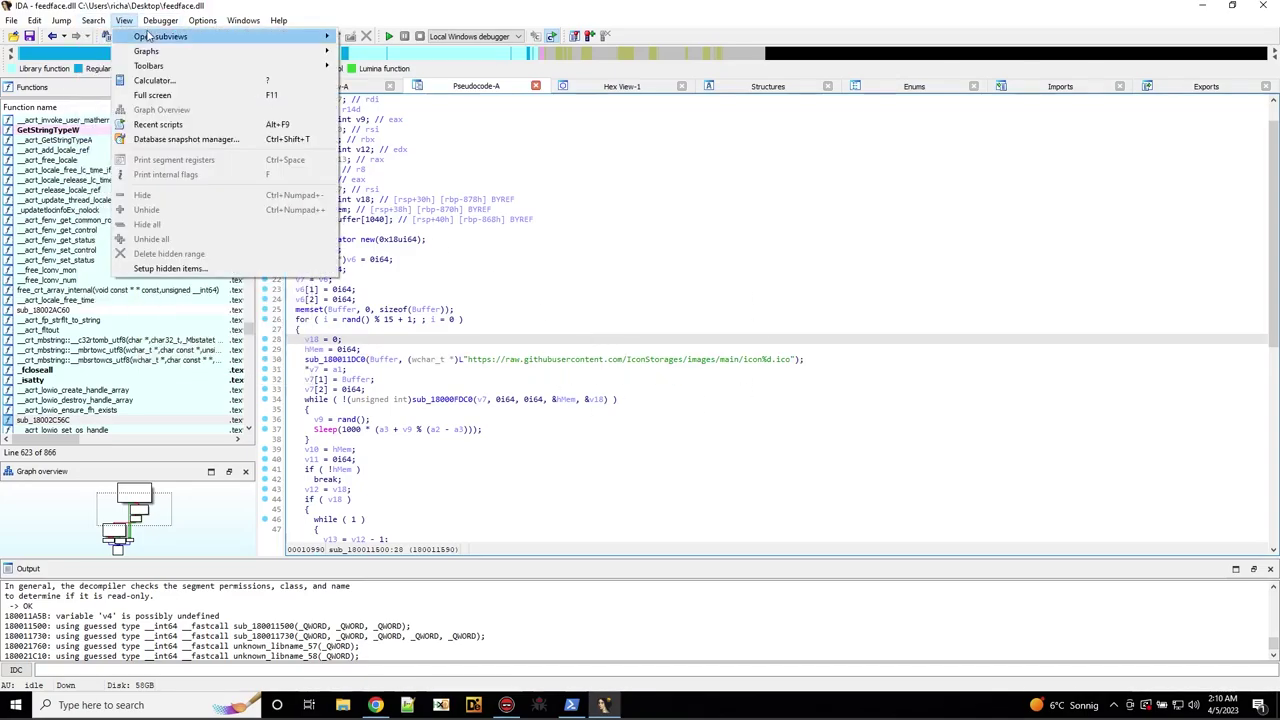
pyautogui.moveTo(281, 42)
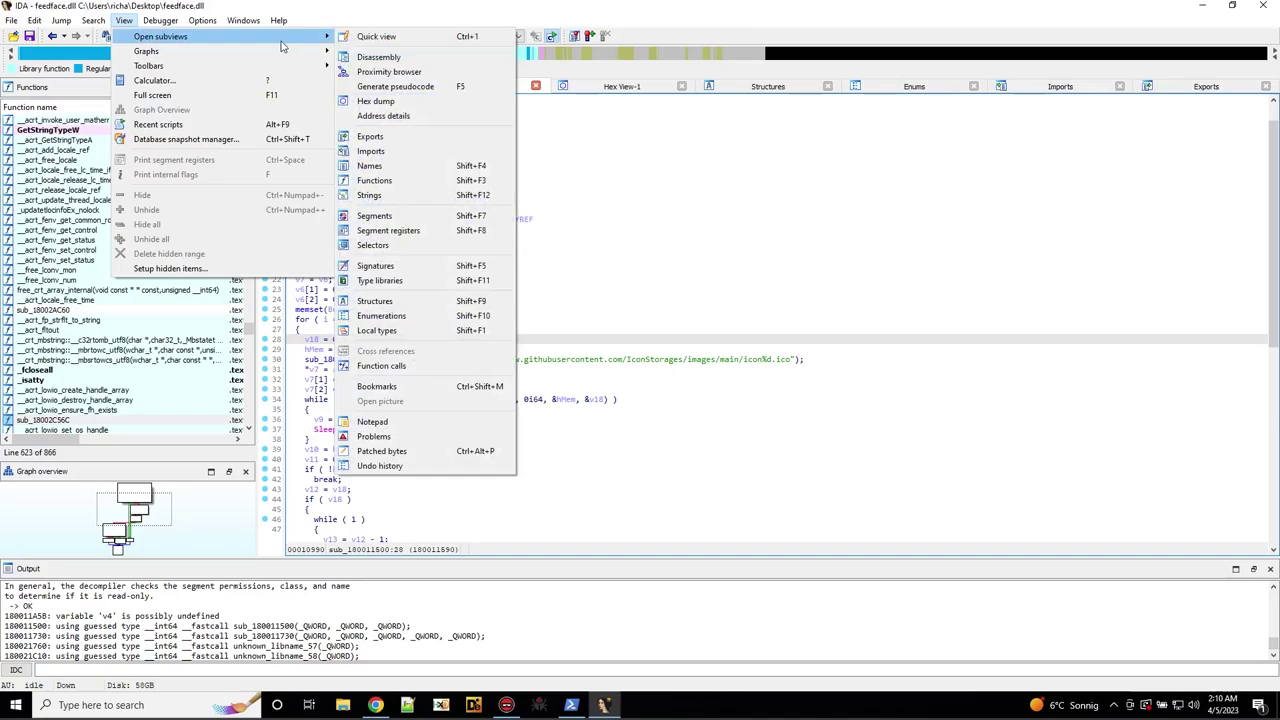
pyautogui.click(386, 198)
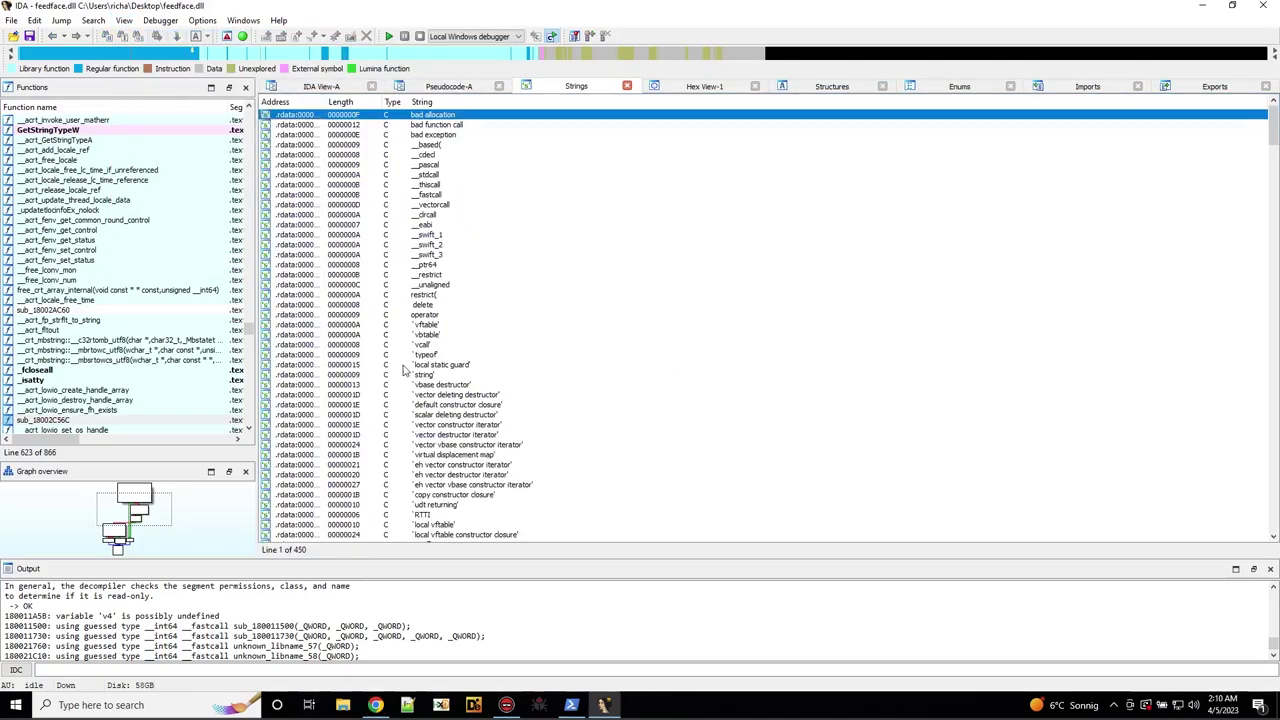
pyautogui.scroll(-3, 384, 358)
pyautogui.scroll(-20, 384, 358)
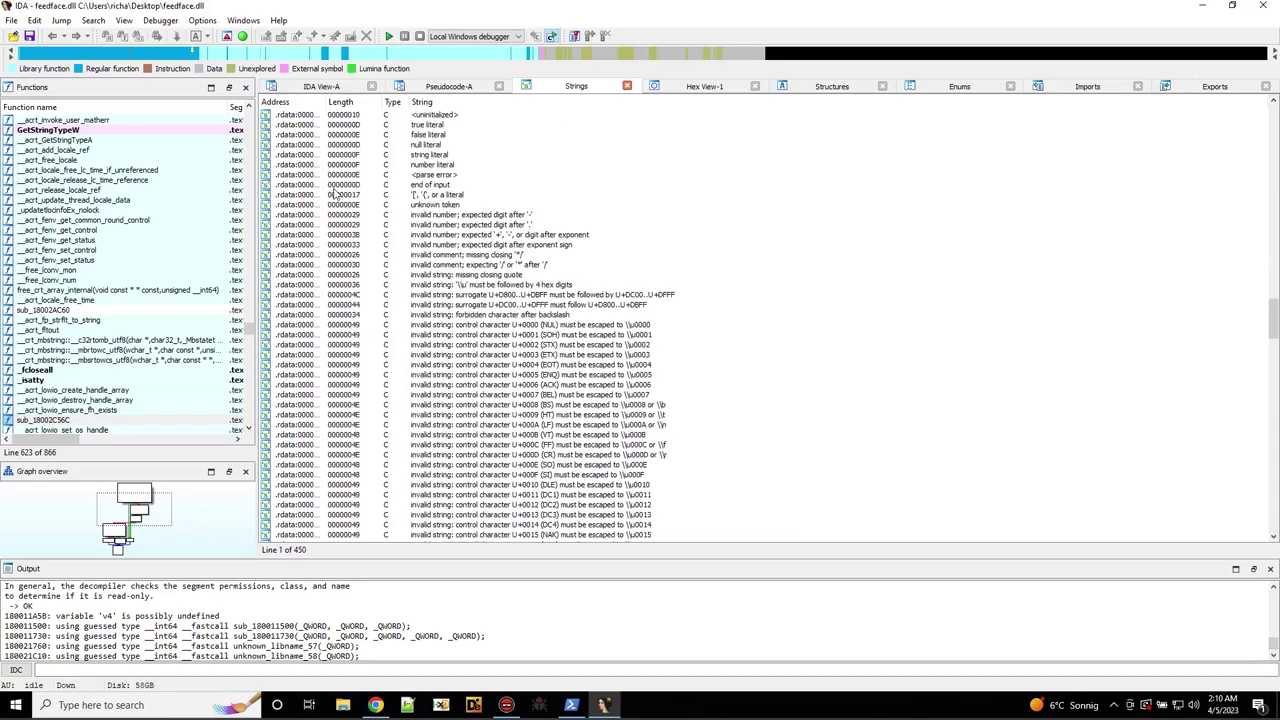
pyautogui.scroll(15, 383, 243)
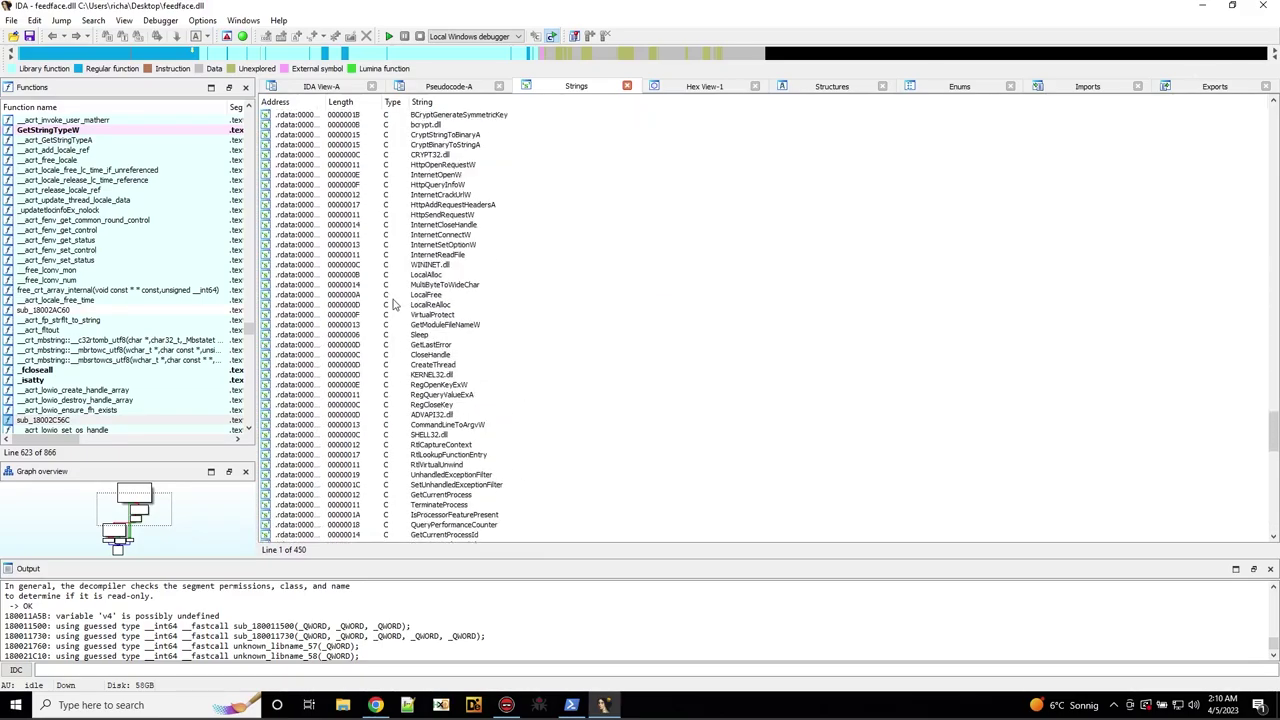
pyautogui.scroll(5, 404, 324)
# Set up the strings list to also allow Unicode C-style (16 bits), C-style (32 bits), Pascal style and Pascal style (16 bits) strings.
pyautogui.rightClick(539, 256)
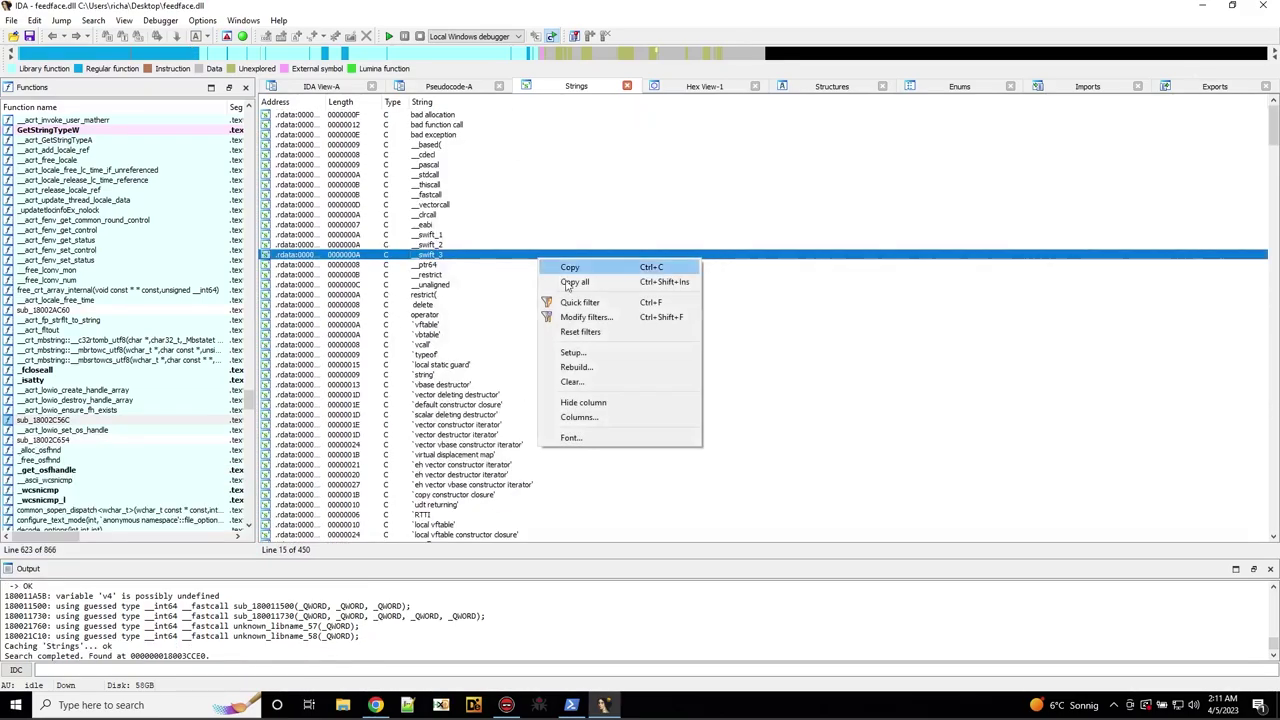
pyautogui.click(597, 352)
pyautogui.click(572, 322)
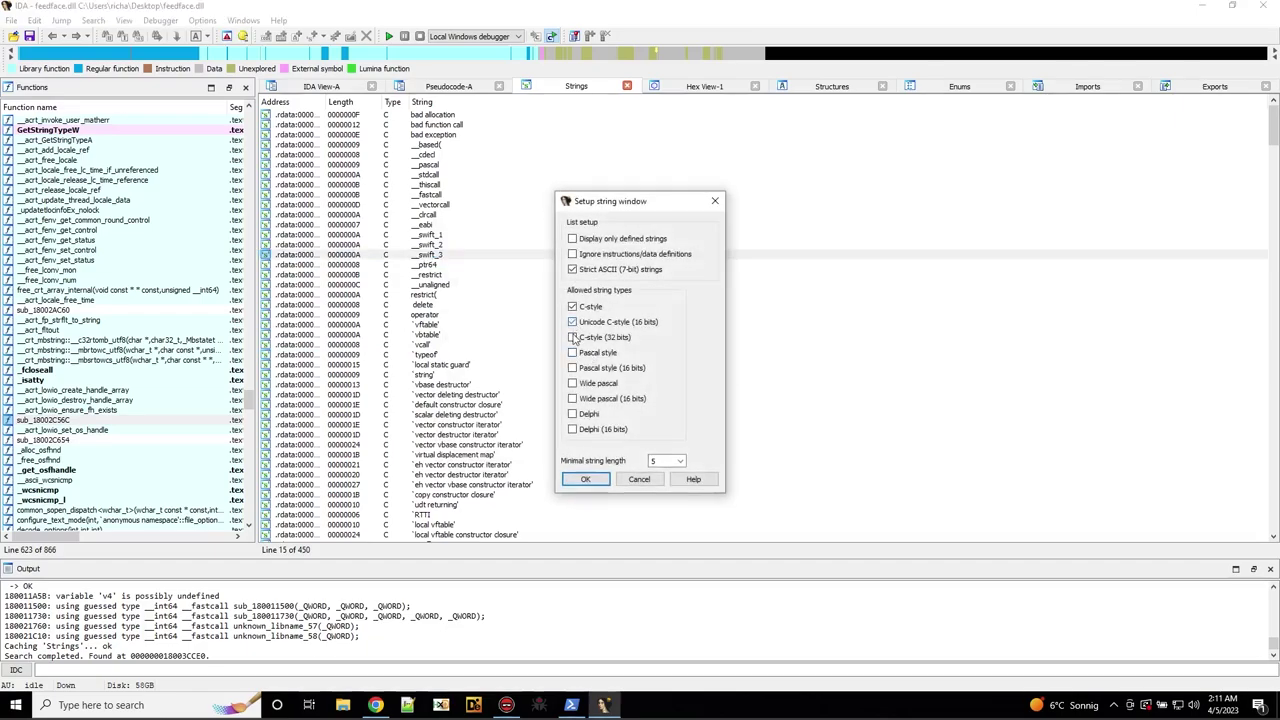
pyautogui.click(572, 337)
pyautogui.click(572, 352)
pyautogui.click(572, 368)
pyautogui.click(585, 479)
# Filter the strings list for "github" and go to the raw.githubusercontent.com icon URL in the disassembly.
pyautogui.hotkey('ctrl', 'f')
pyautogui.write('github')
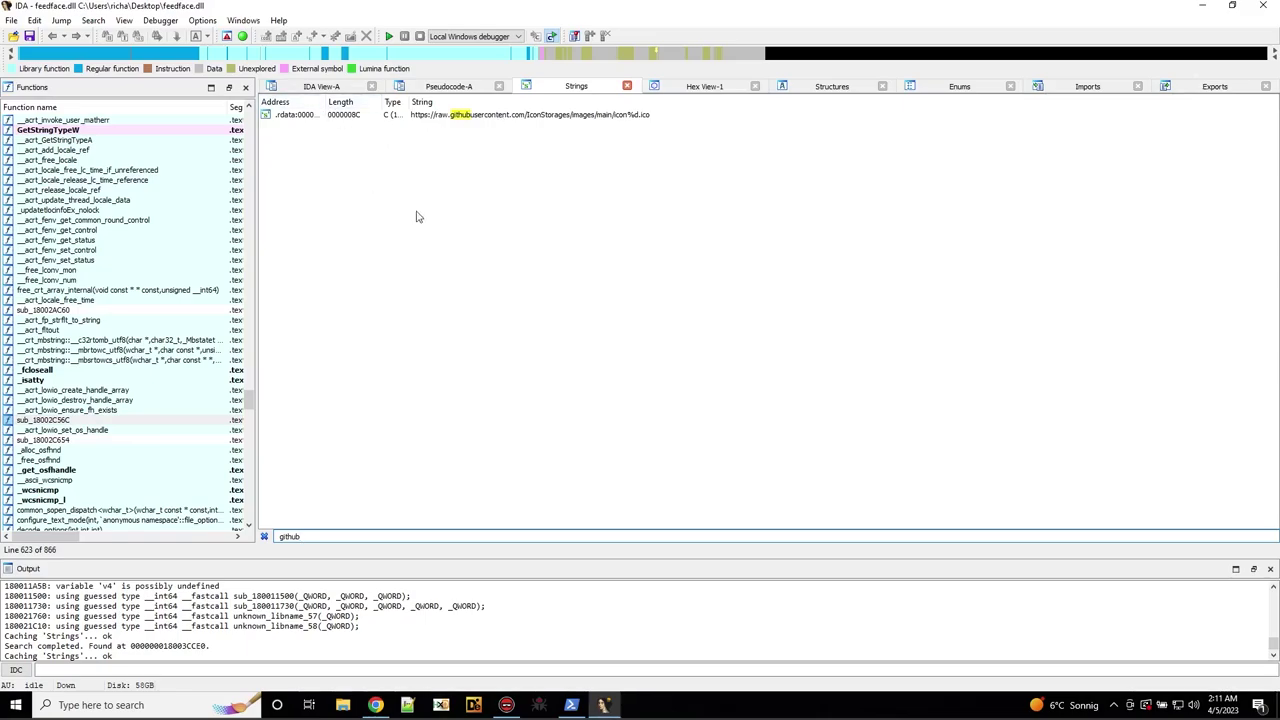
pyautogui.doubleClick(502, 116)
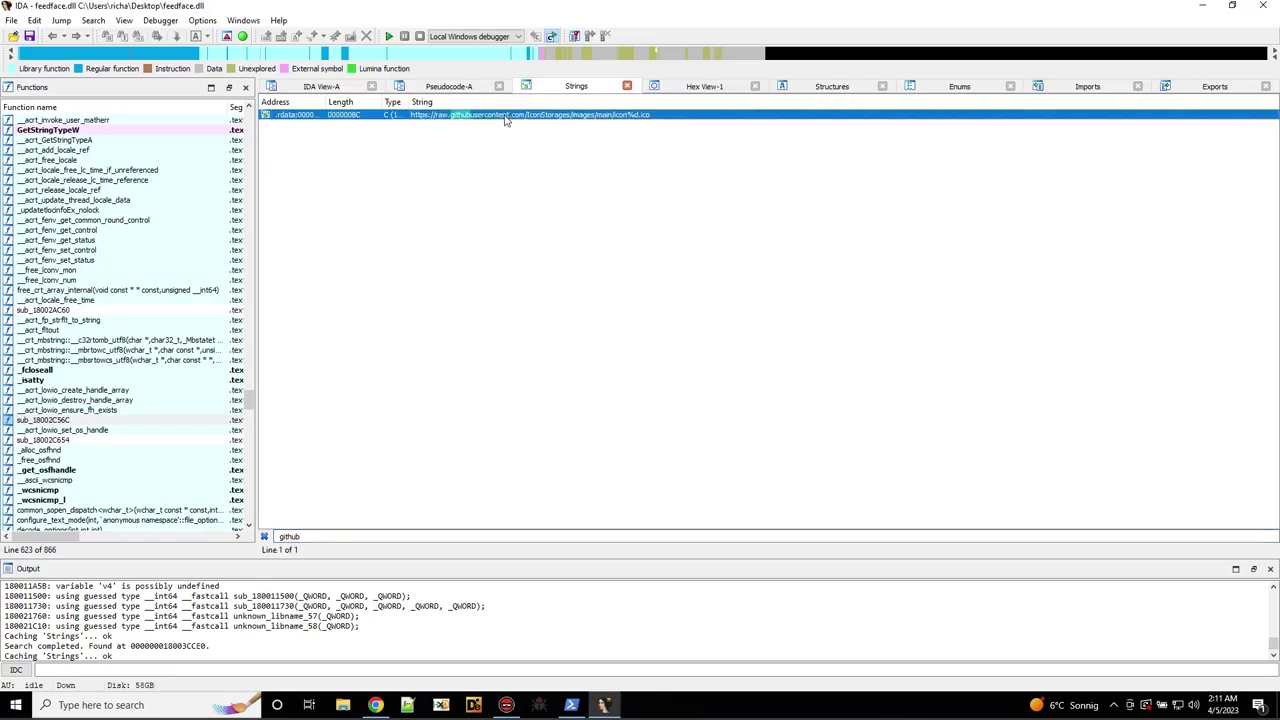
pyautogui.scroll(4, 660, 349)
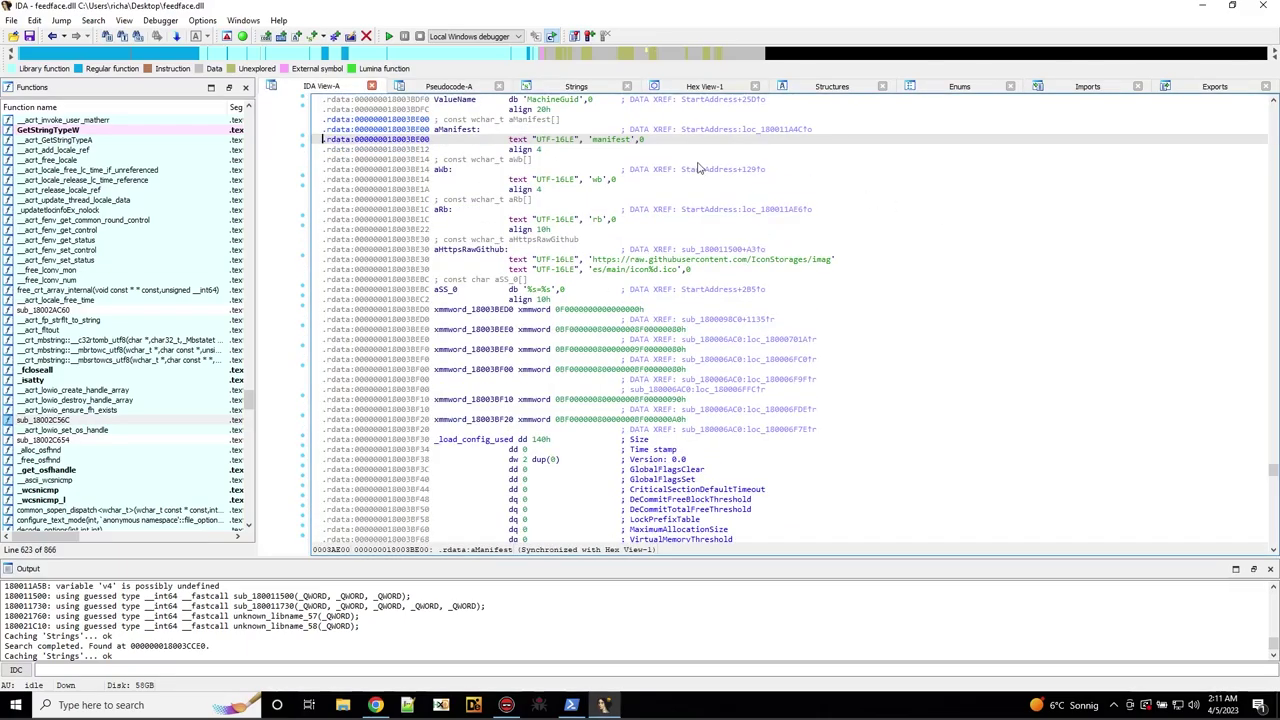
# Follow the URL string's cross-reference to sub_180011500 and decompile that function to pseudocode.
pyautogui.click(691, 251)
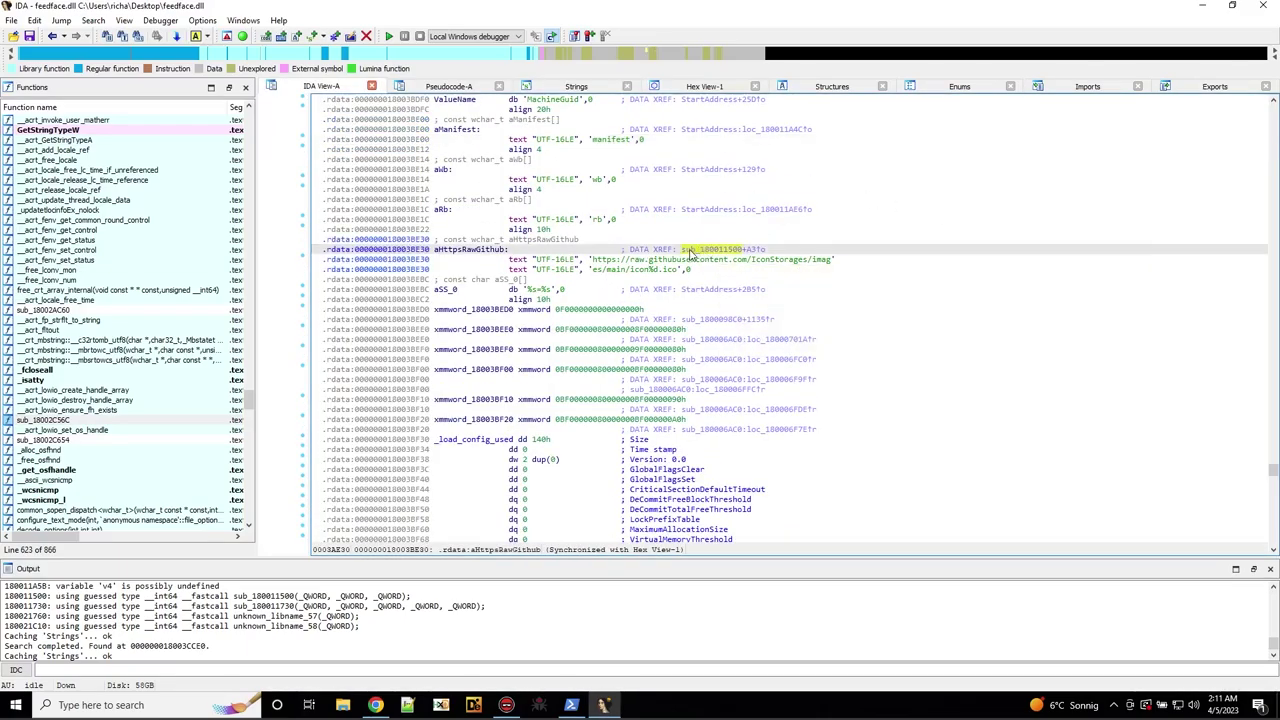
pyautogui.doubleClick(727, 256)
pyautogui.scroll(-3, 886, 363)
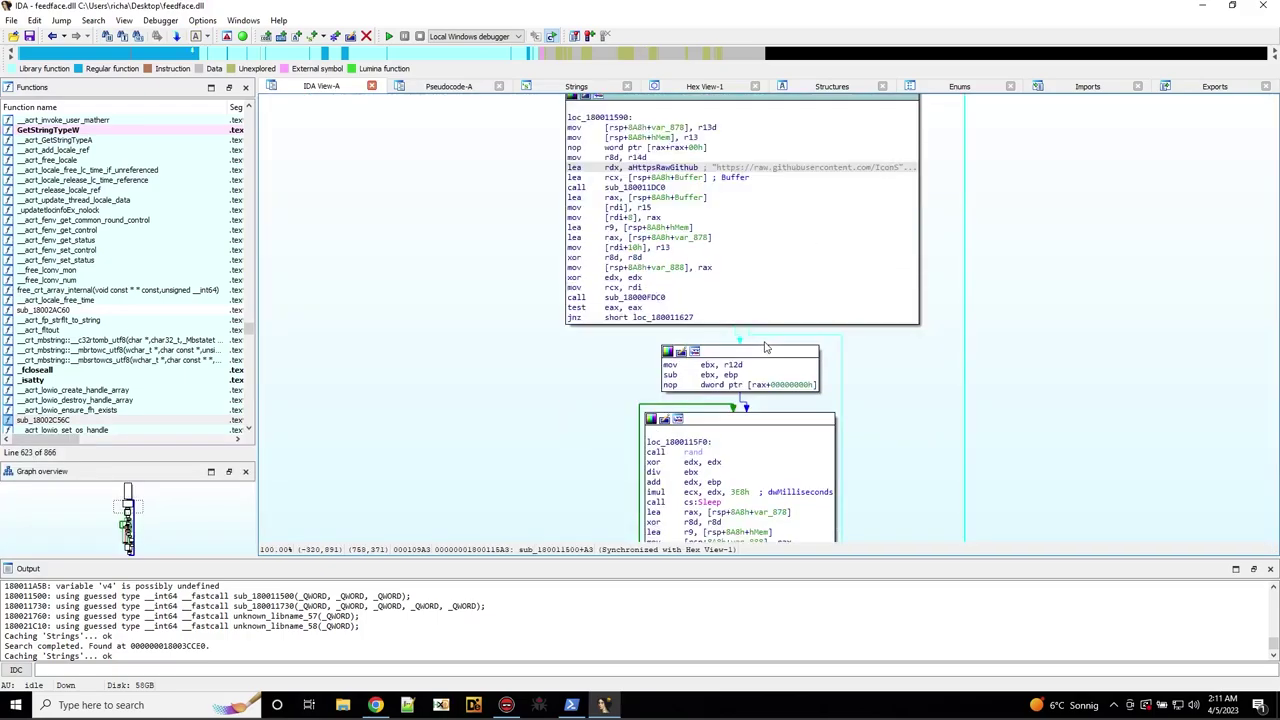
pyautogui.scroll(3, 765, 347)
pyautogui.press('F5')
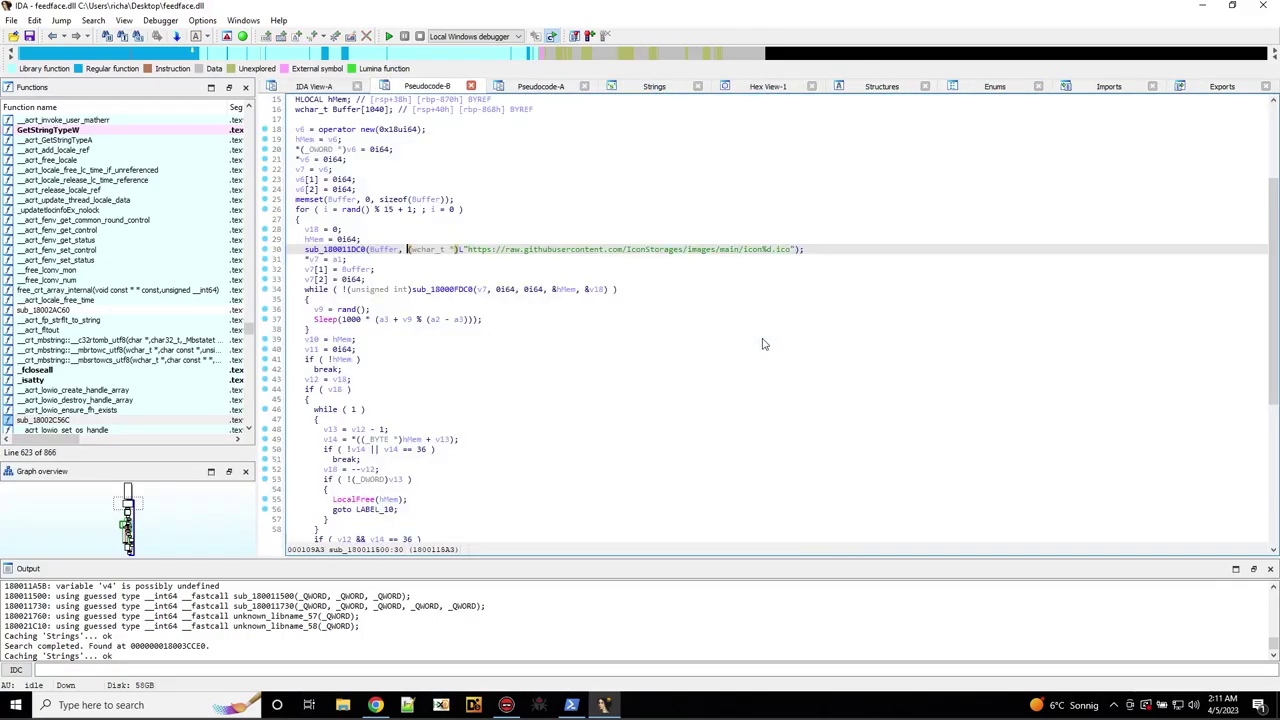
pyautogui.scroll(-2, 650, 368)
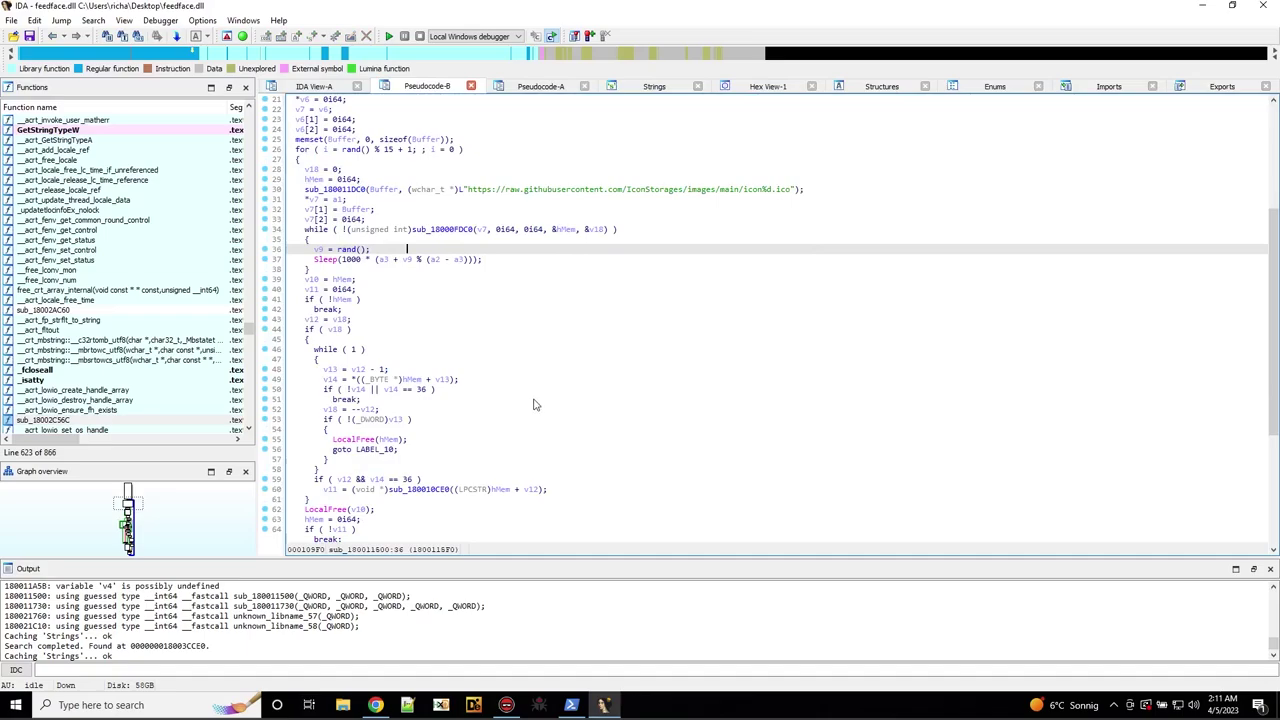
pyautogui.scroll(-1, 532, 403)
# Rename the function sub_180011500 to github_download.
pyautogui.scroll(7, 431, 275)
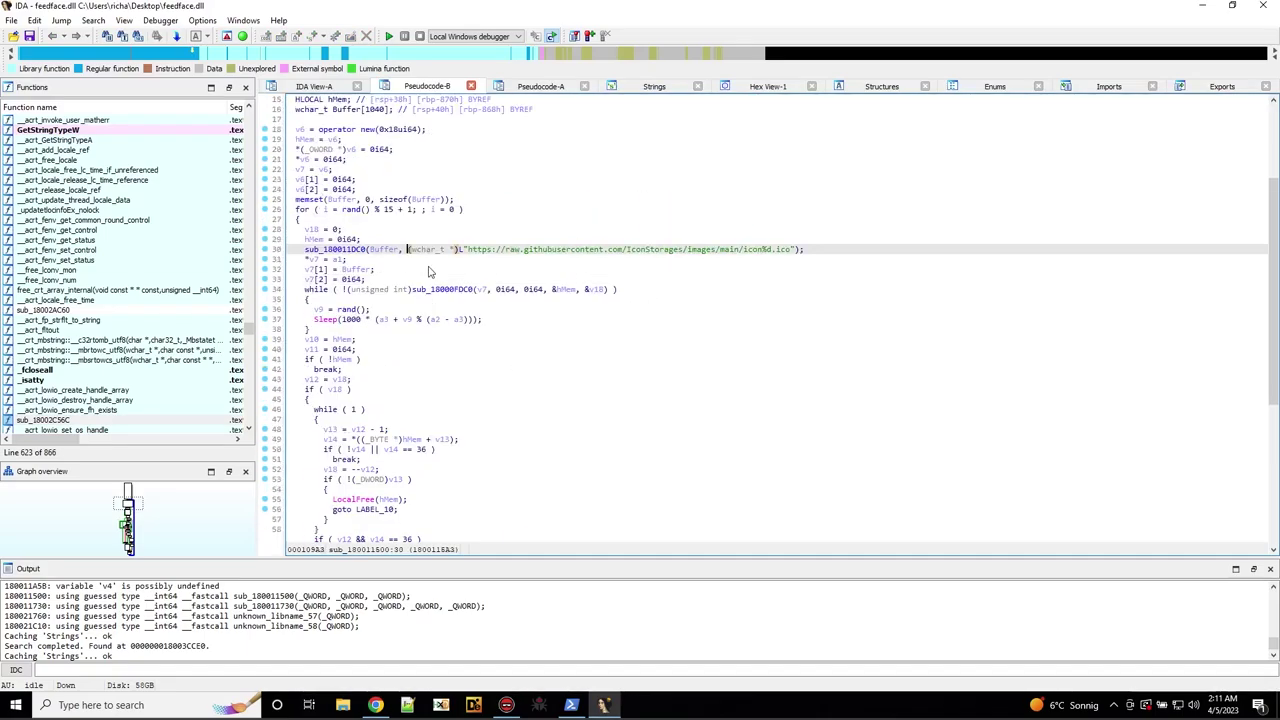
pyautogui.scroll(1, 383, 193)
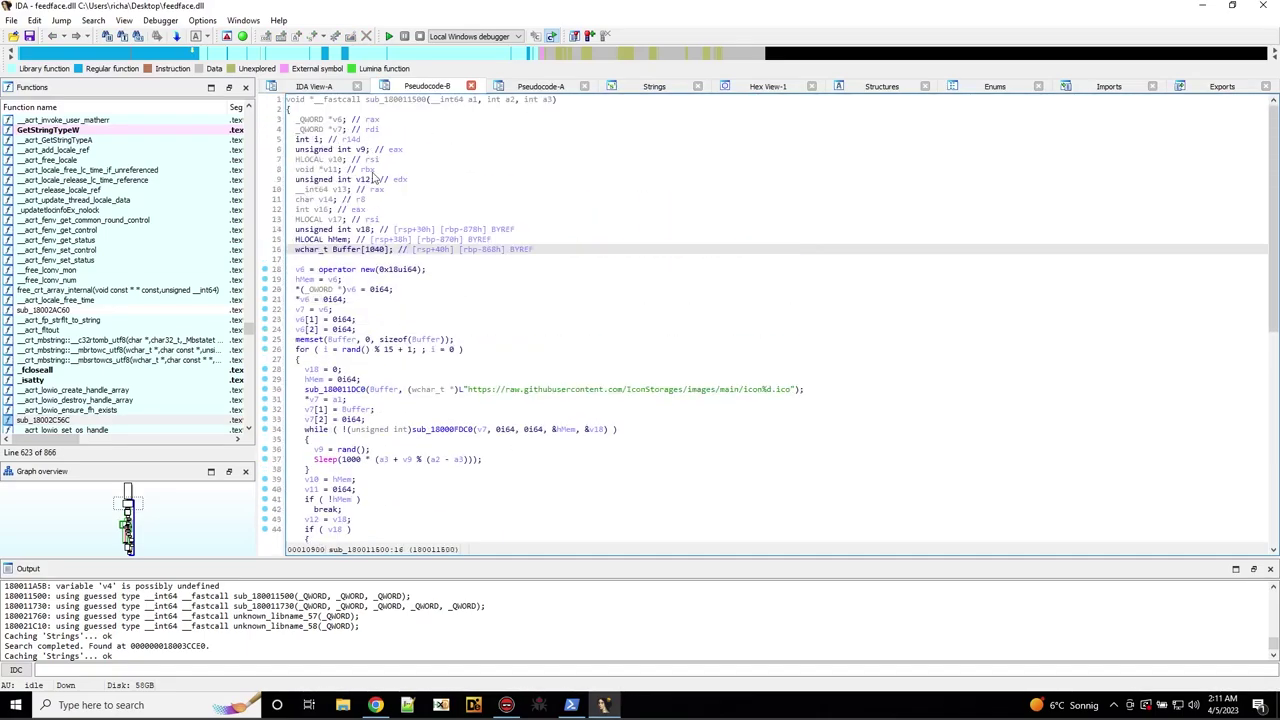
pyautogui.click(405, 104)
pyautogui.write('n')
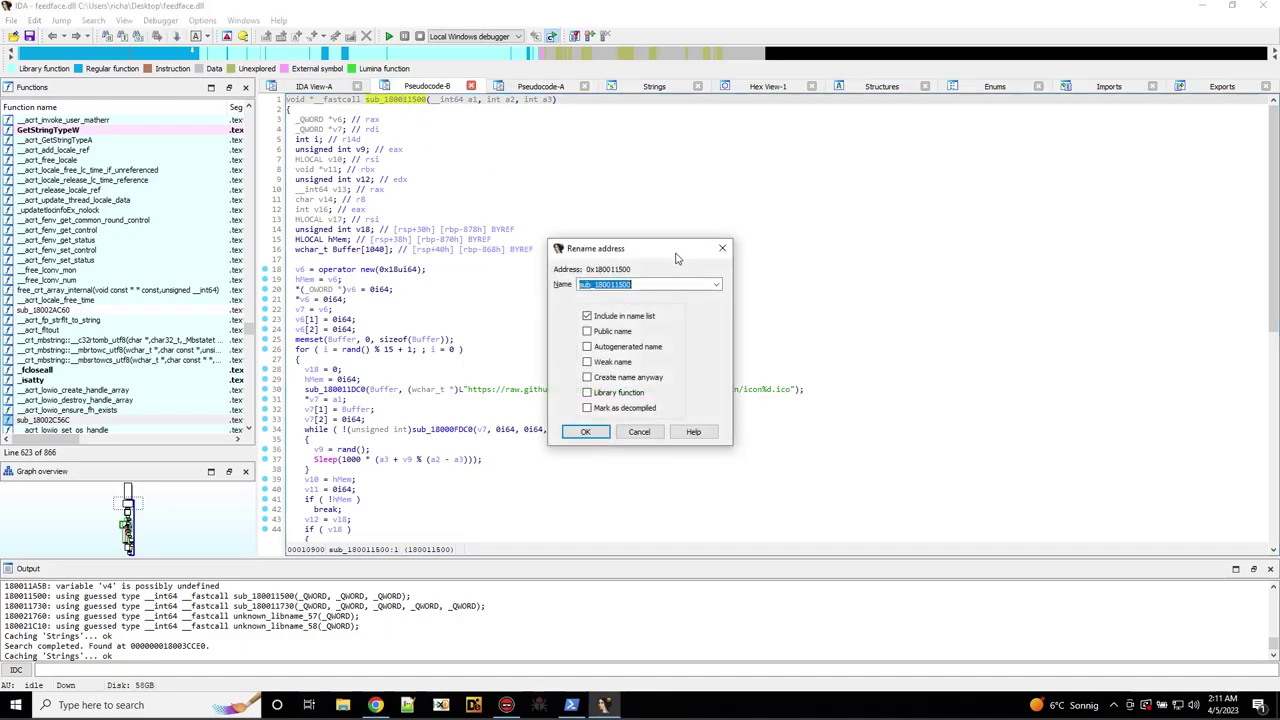
pyautogui.write('github_download')
pyautogui.press('Return')
# Inspect the function sub_180011DC0 called with the GitHub icon URL in github_download, and rename it vswprintf_s2.
pyautogui.scroll(-2, 675, 259)
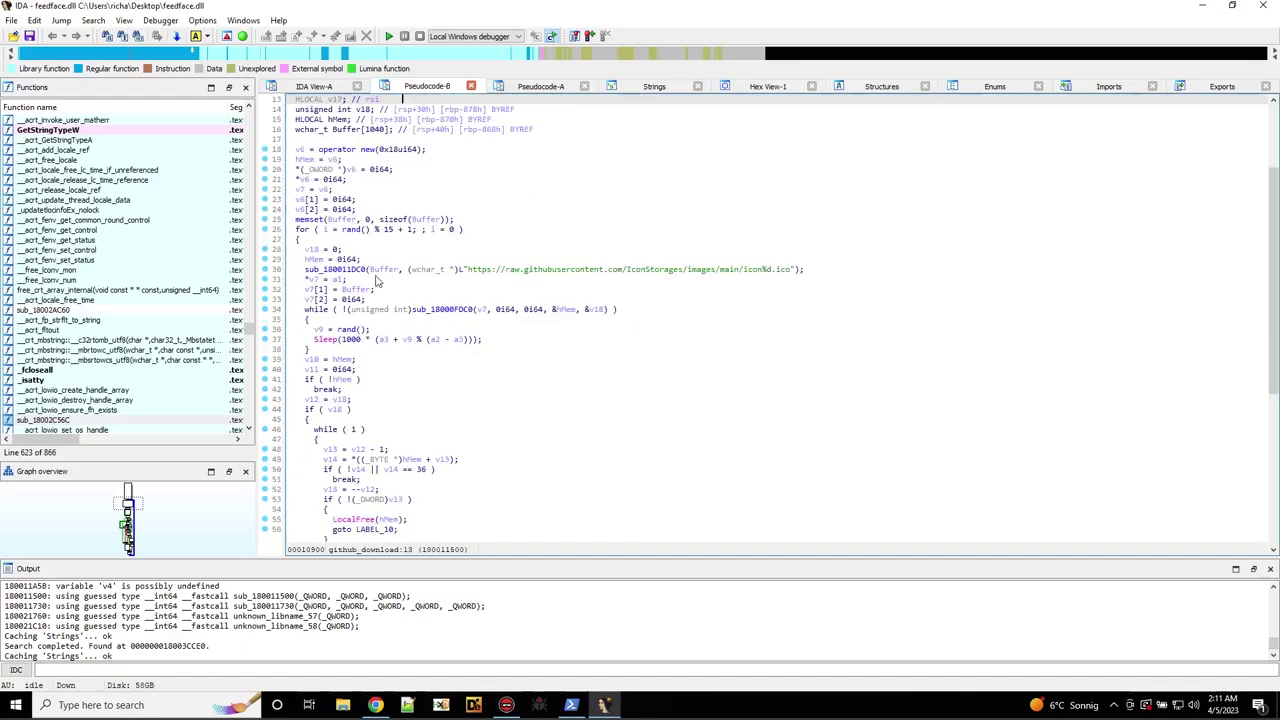
pyautogui.click(340, 270)
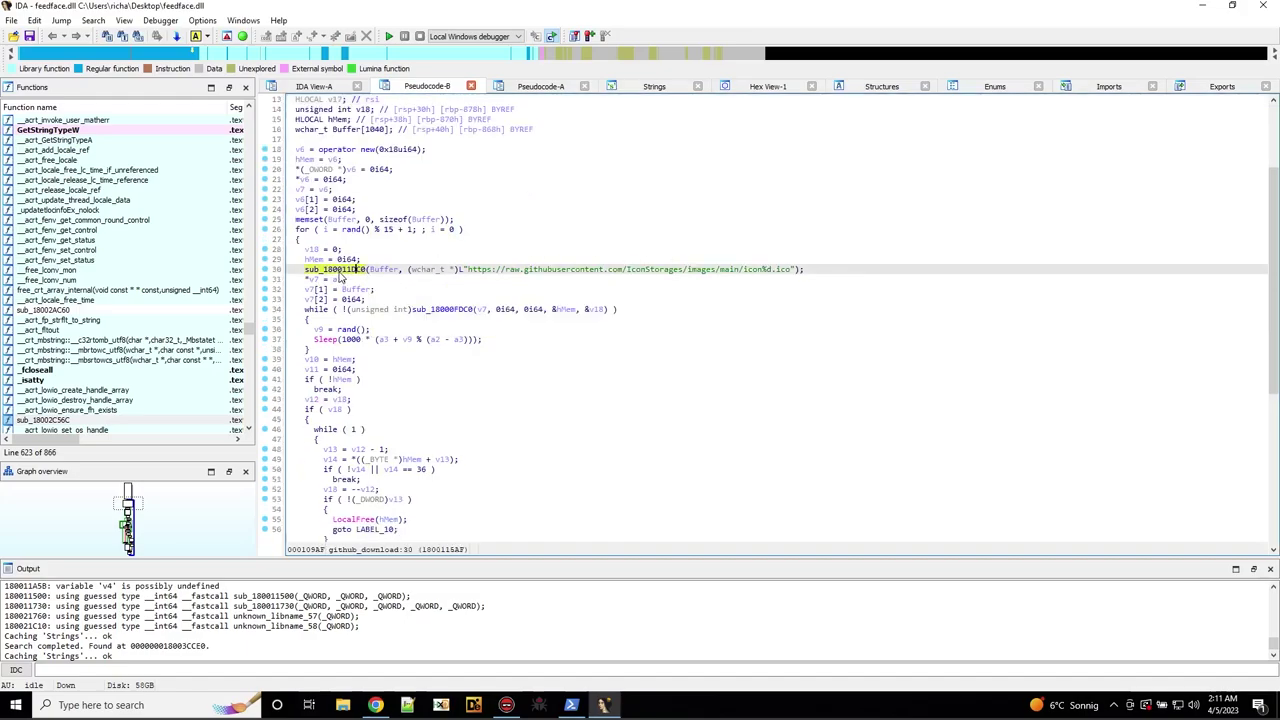
pyautogui.doubleClick(340, 270)
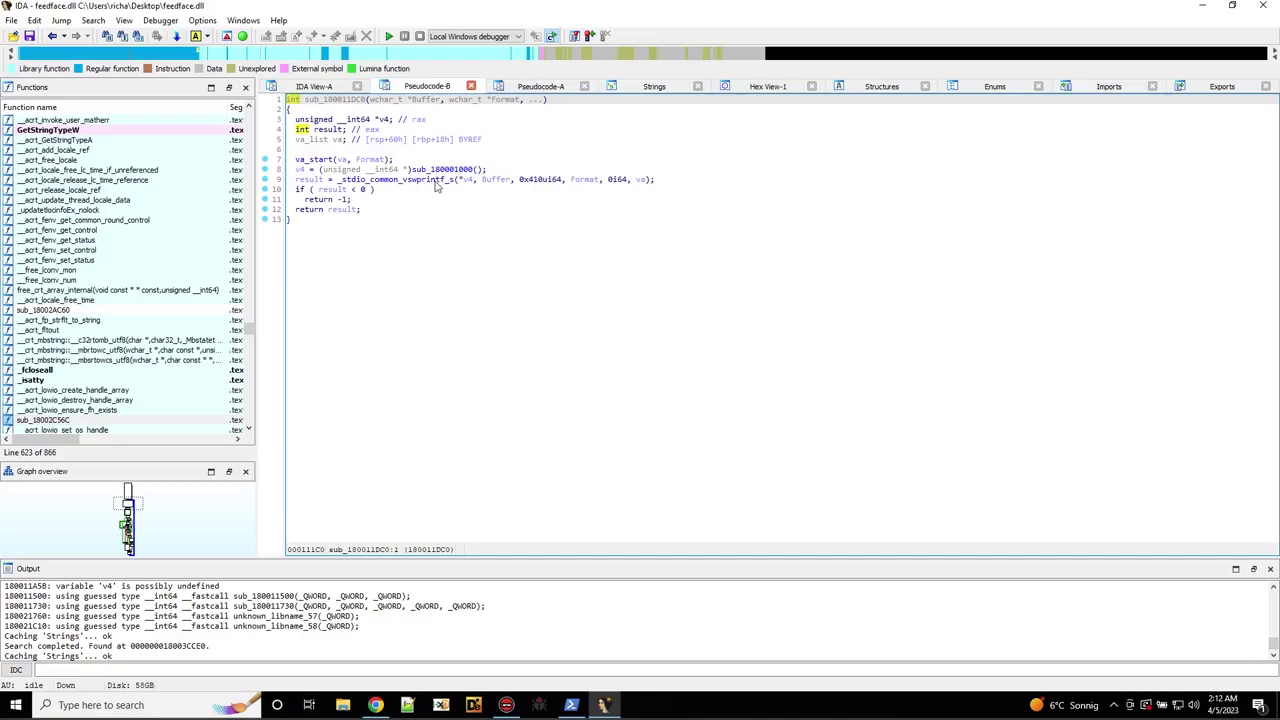
pyautogui.click(52, 36)
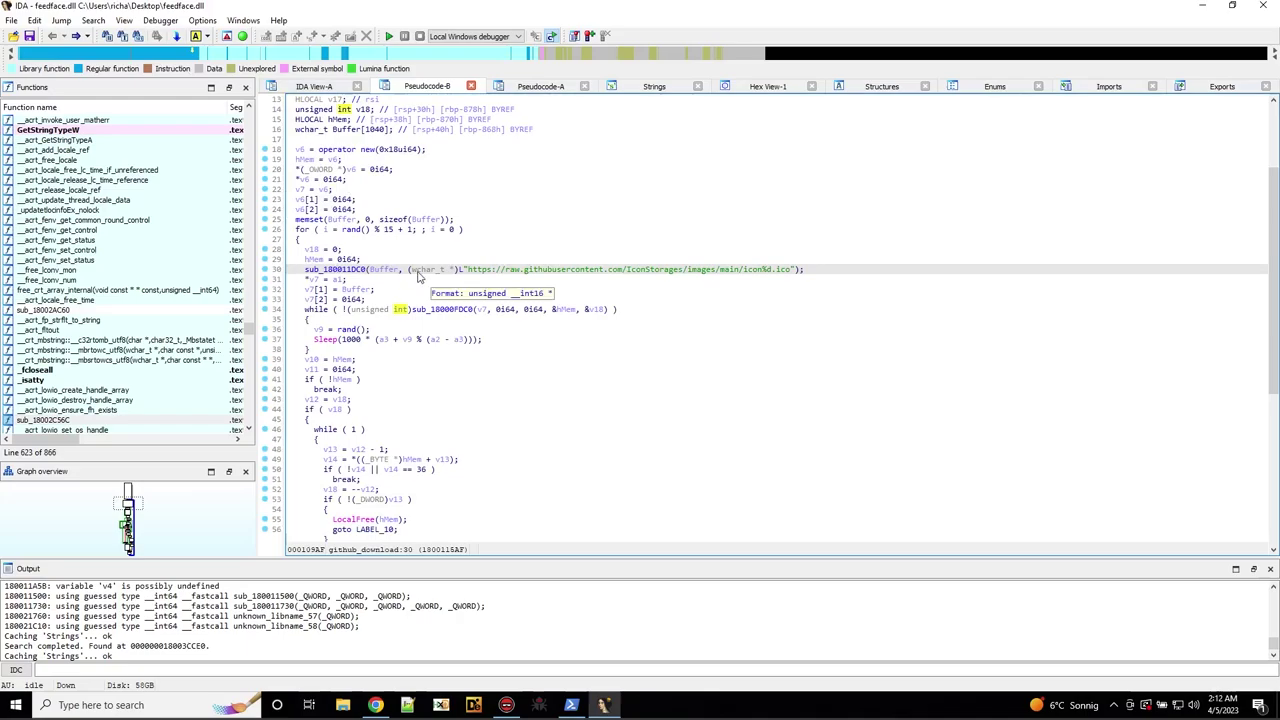
pyautogui.write('nw')
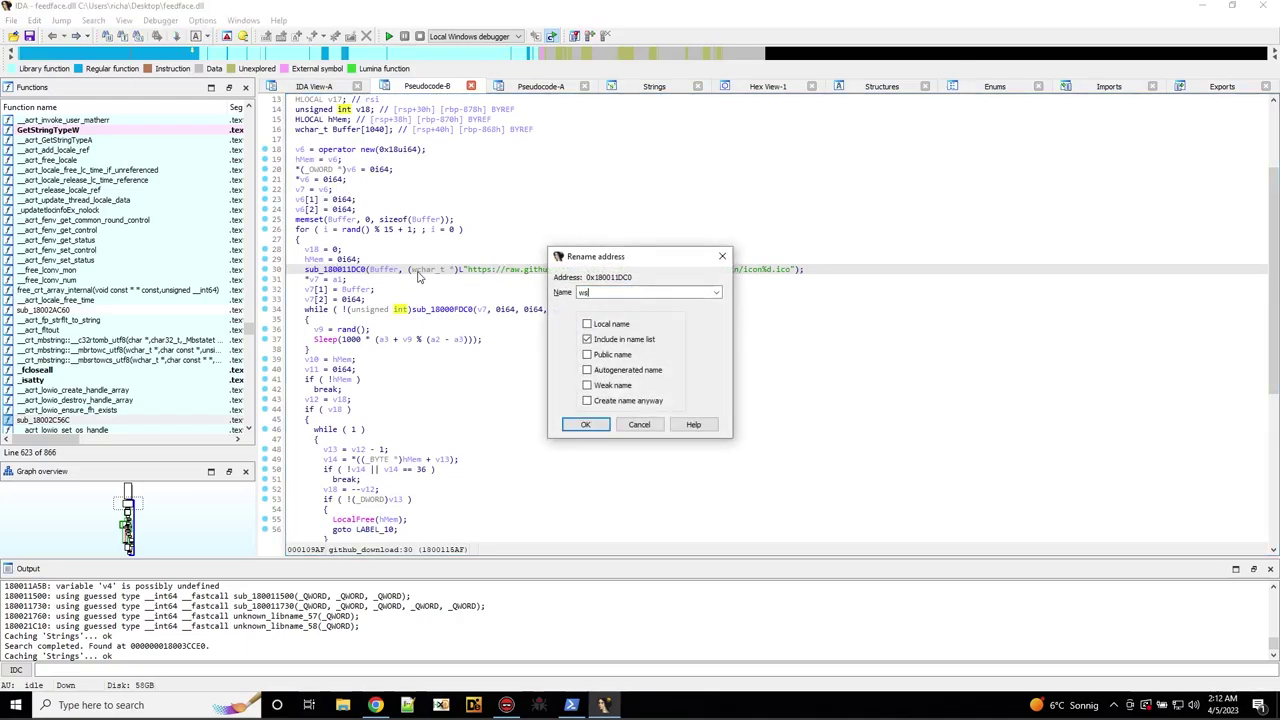
pyautogui.write('v')
pyautogui.press('Down')
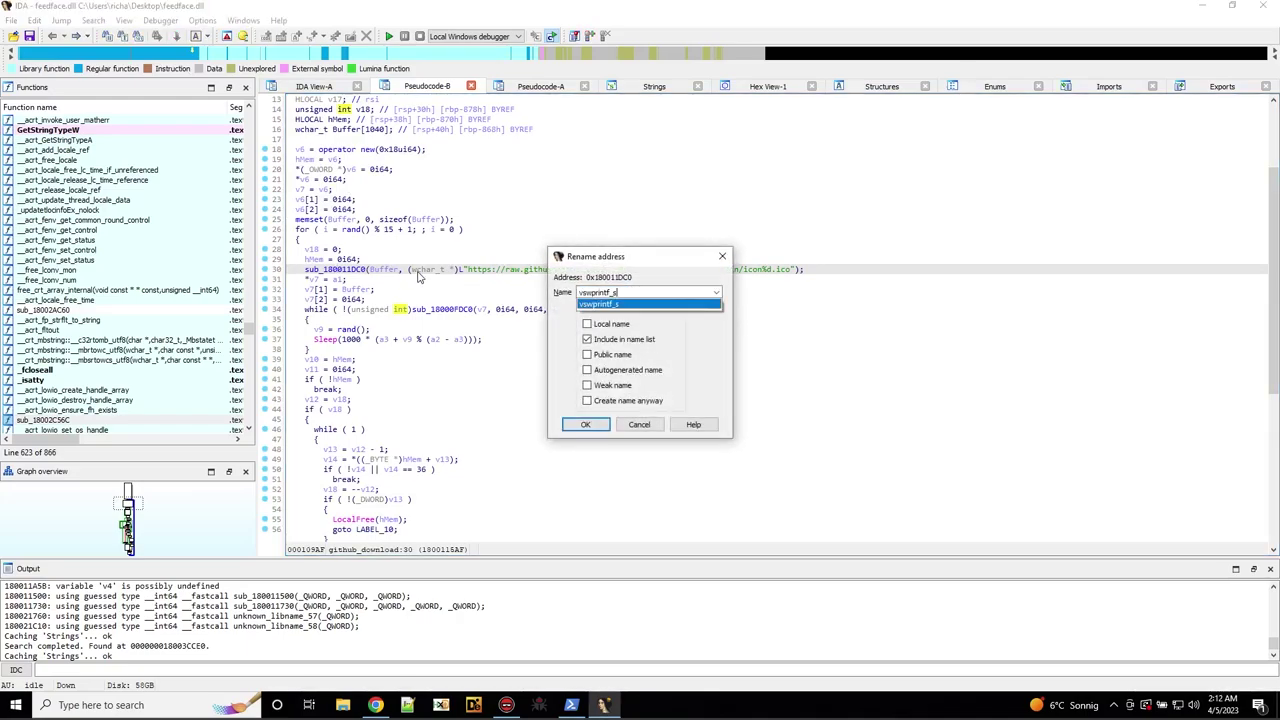
pyautogui.write('2')
pyautogui.click(585, 424)
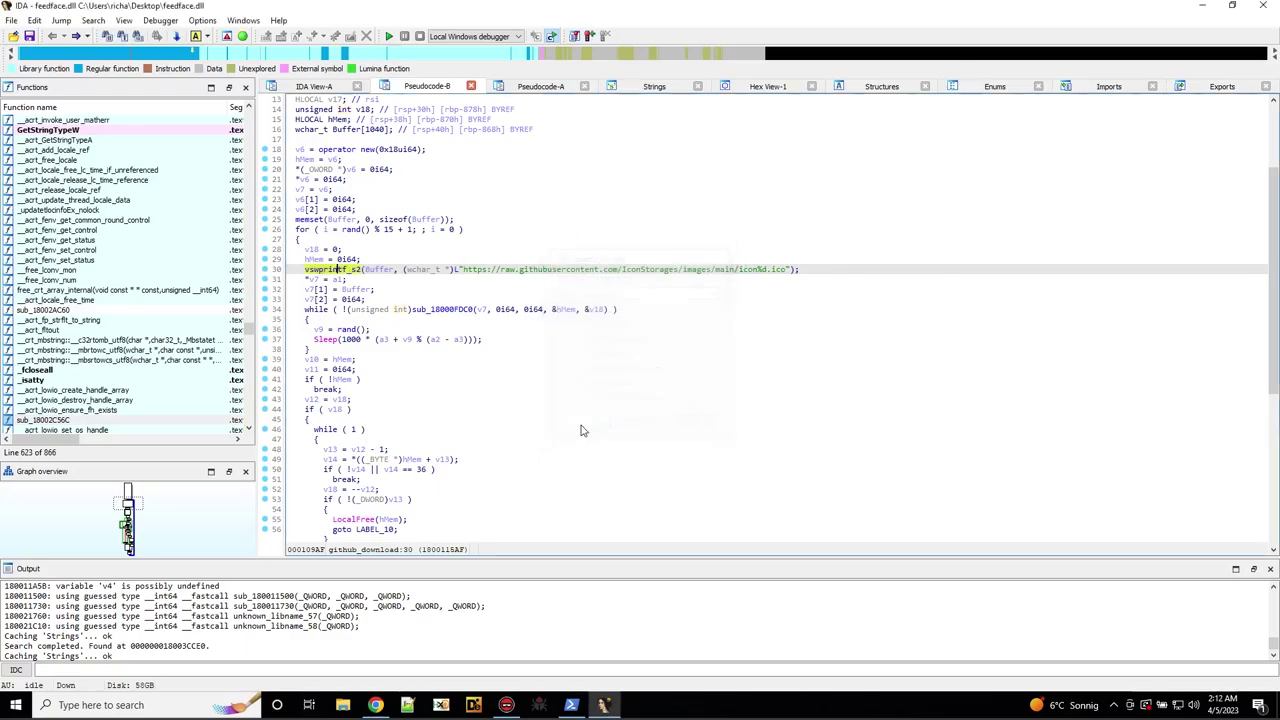
# Inspect the function sub_18000FDC0 called in github_download's while condition, and rename it internet_connection.
pyautogui.doubleClick(437, 314)
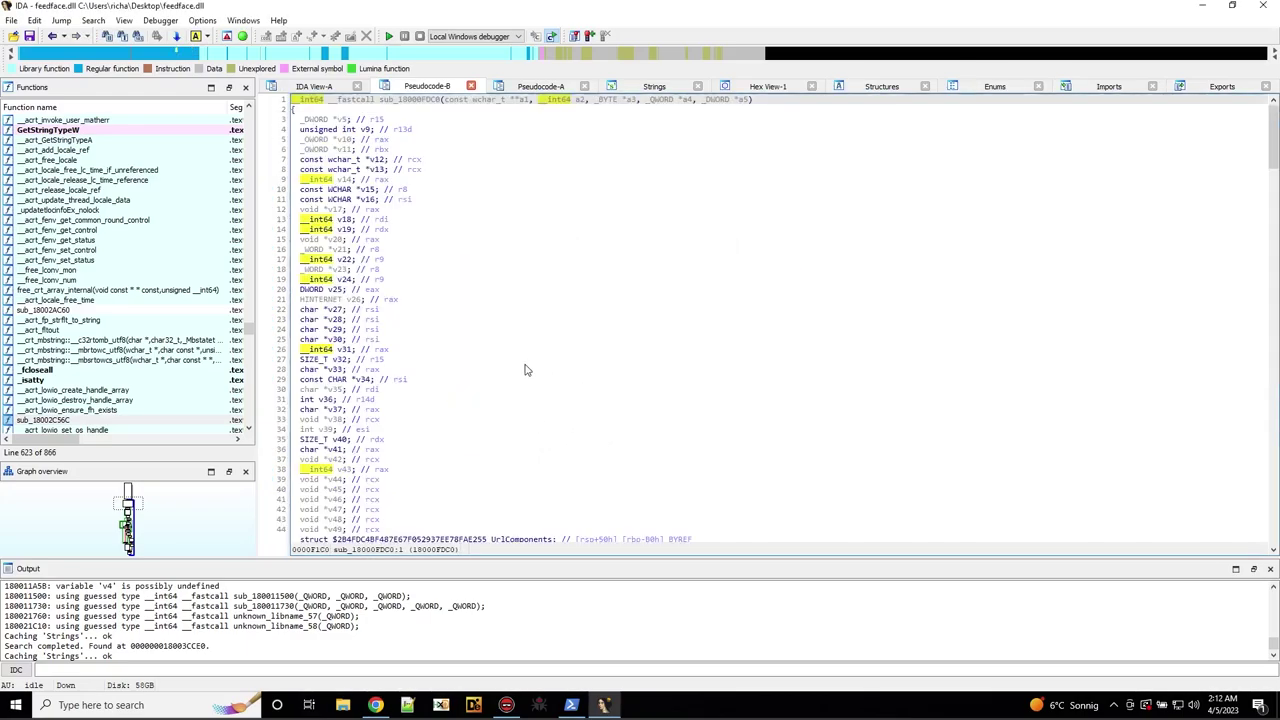
pyautogui.scroll(-11, 525, 370)
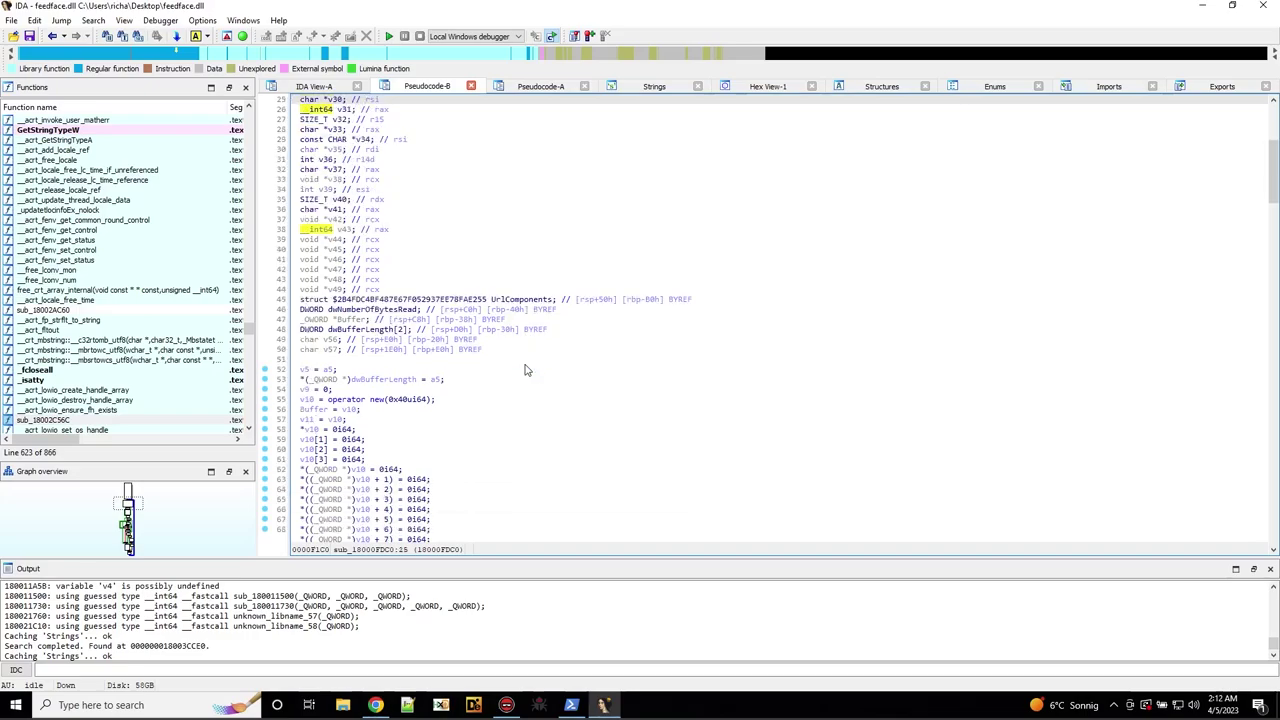
pyautogui.scroll(-8, 525, 370)
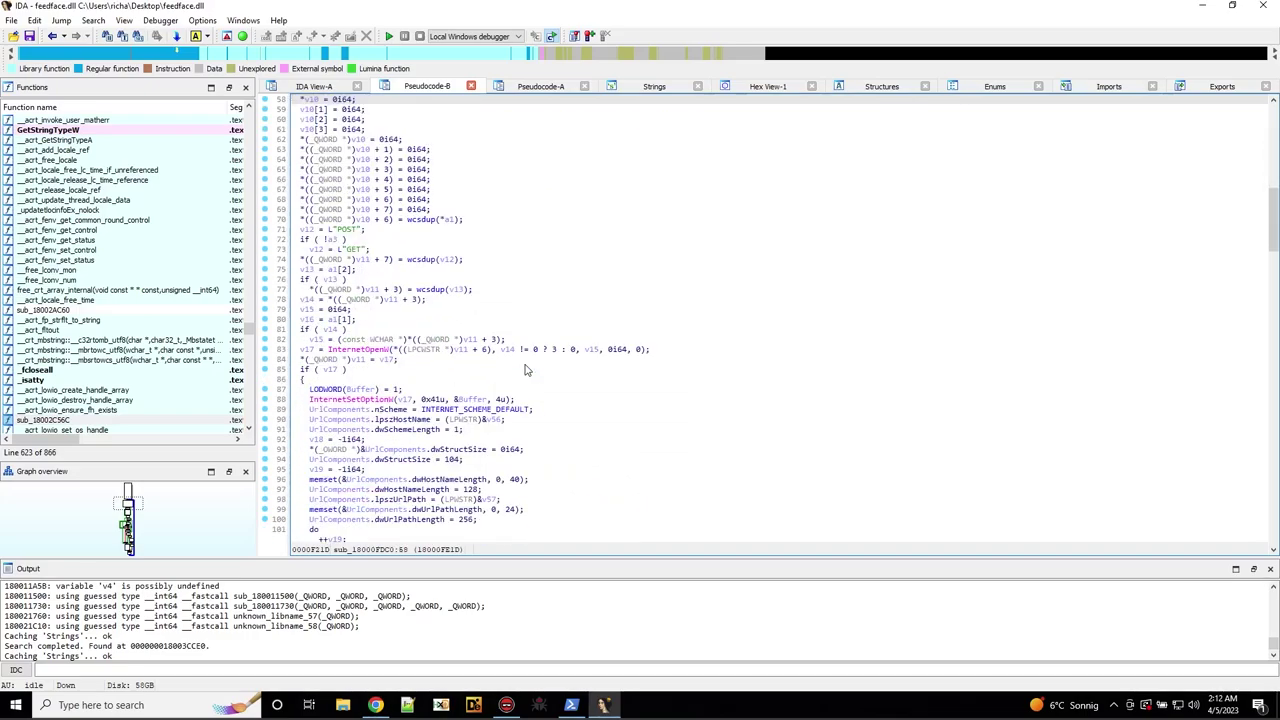
pyautogui.scroll(-5, 525, 370)
pyautogui.scroll(10, 525, 370)
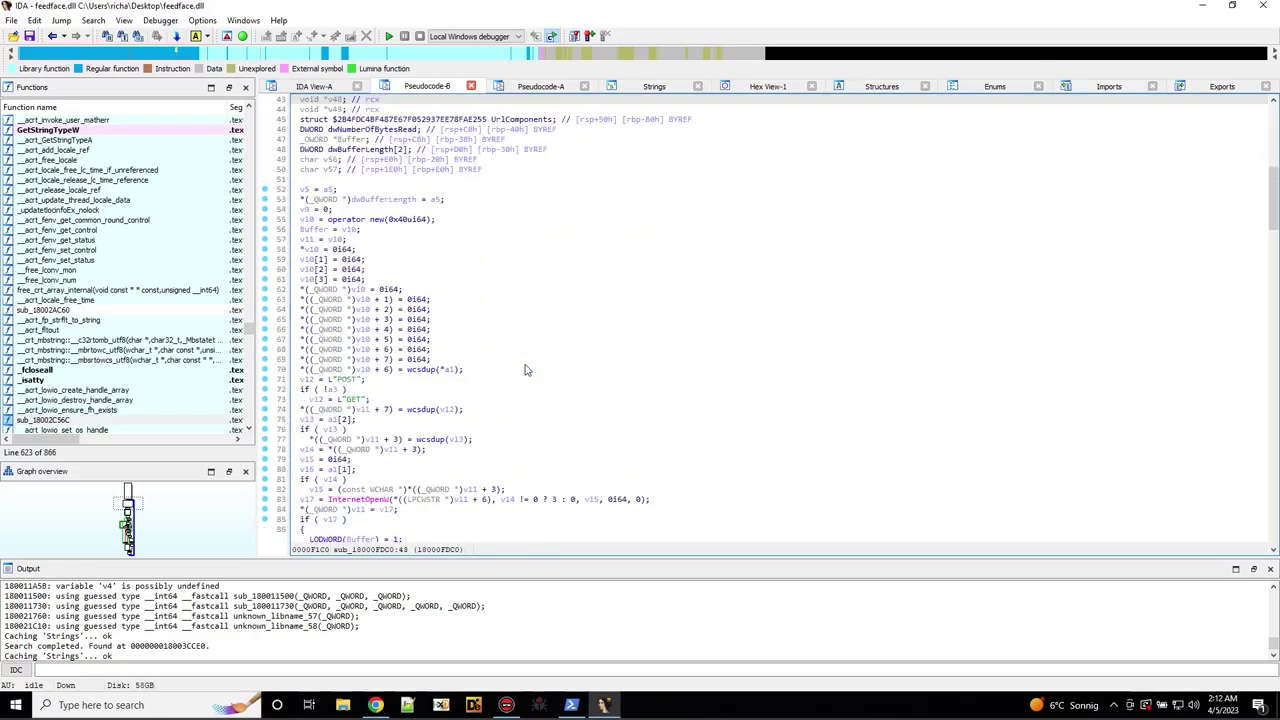
pyautogui.scroll(14, 458, 180)
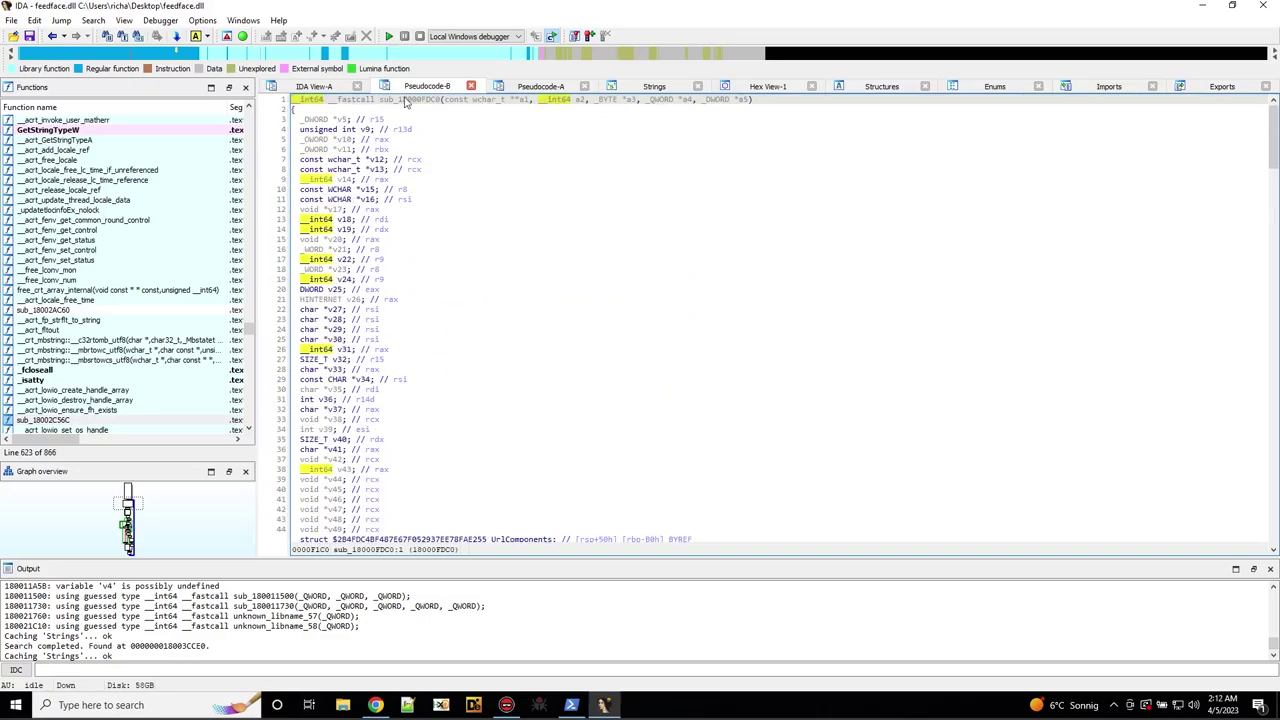
pyautogui.click(405, 101)
pyautogui.write('n')
pyautogui.write('int')
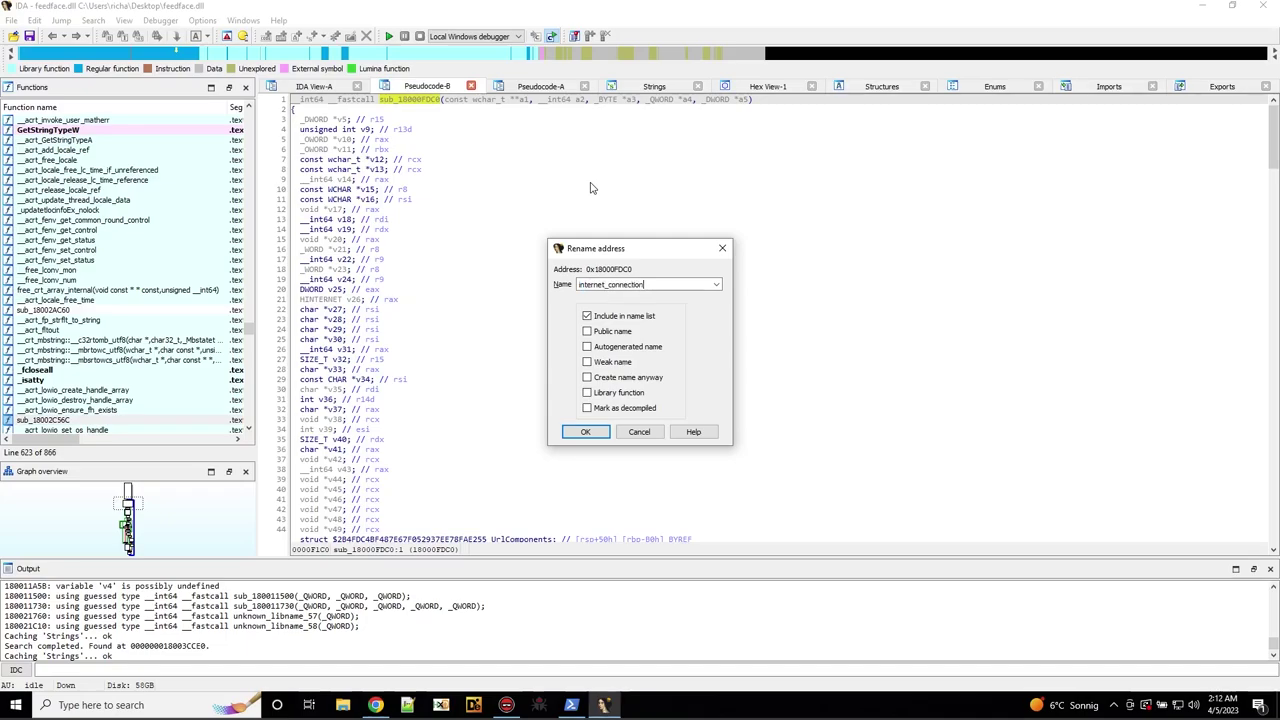
pyautogui.click(584, 431)
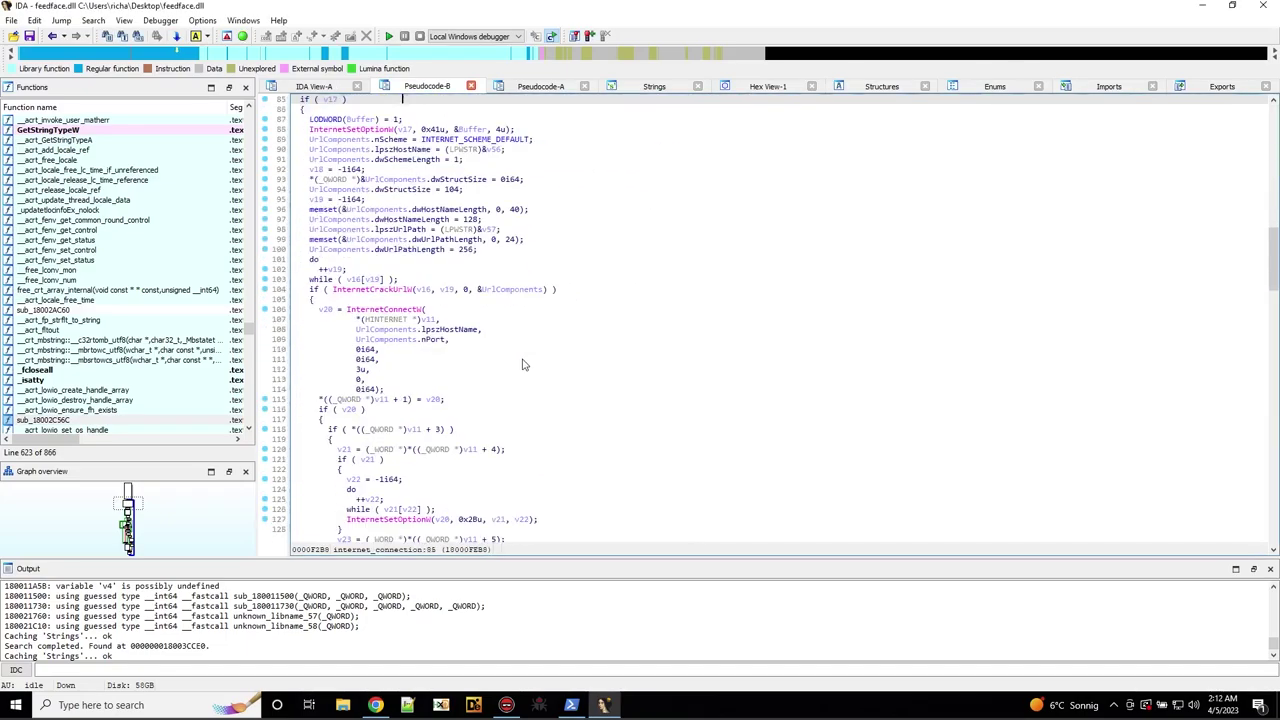
# Examine the connection and HTTP header code in internet_connection, and return to github_download to read the code following its call.
pyautogui.scroll(-8, 522, 364)
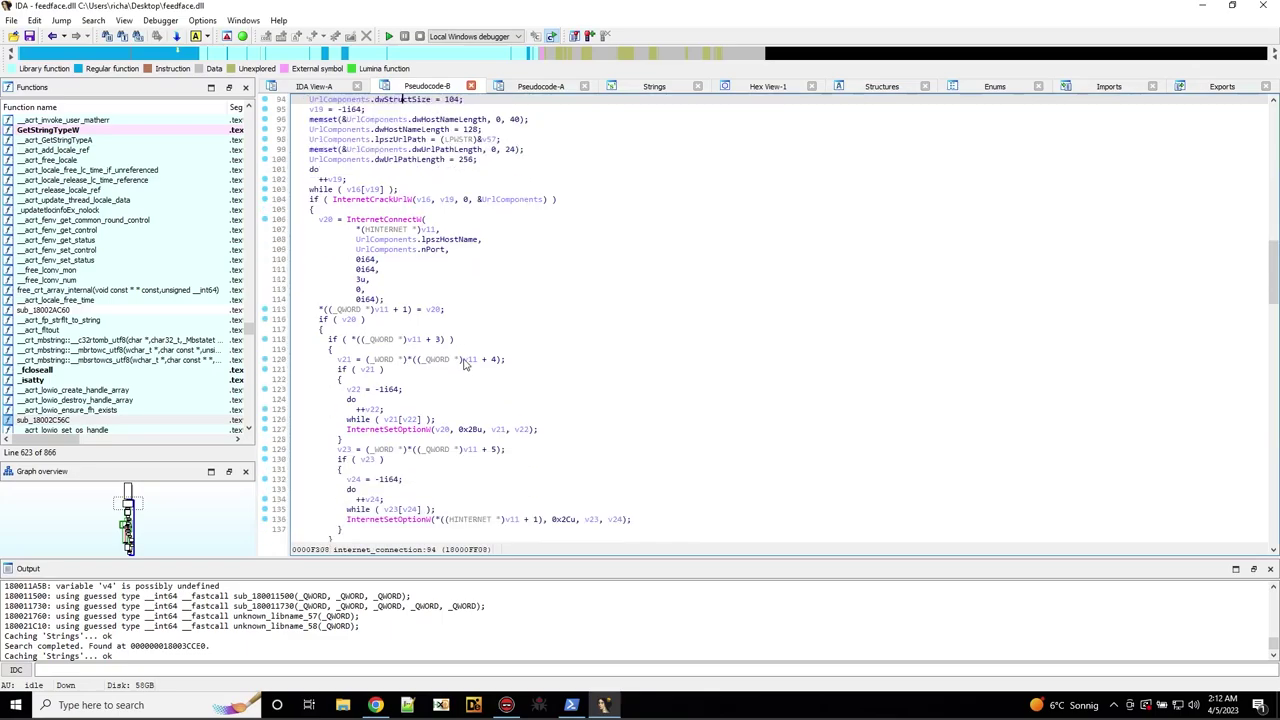
pyautogui.scroll(-14, 463, 364)
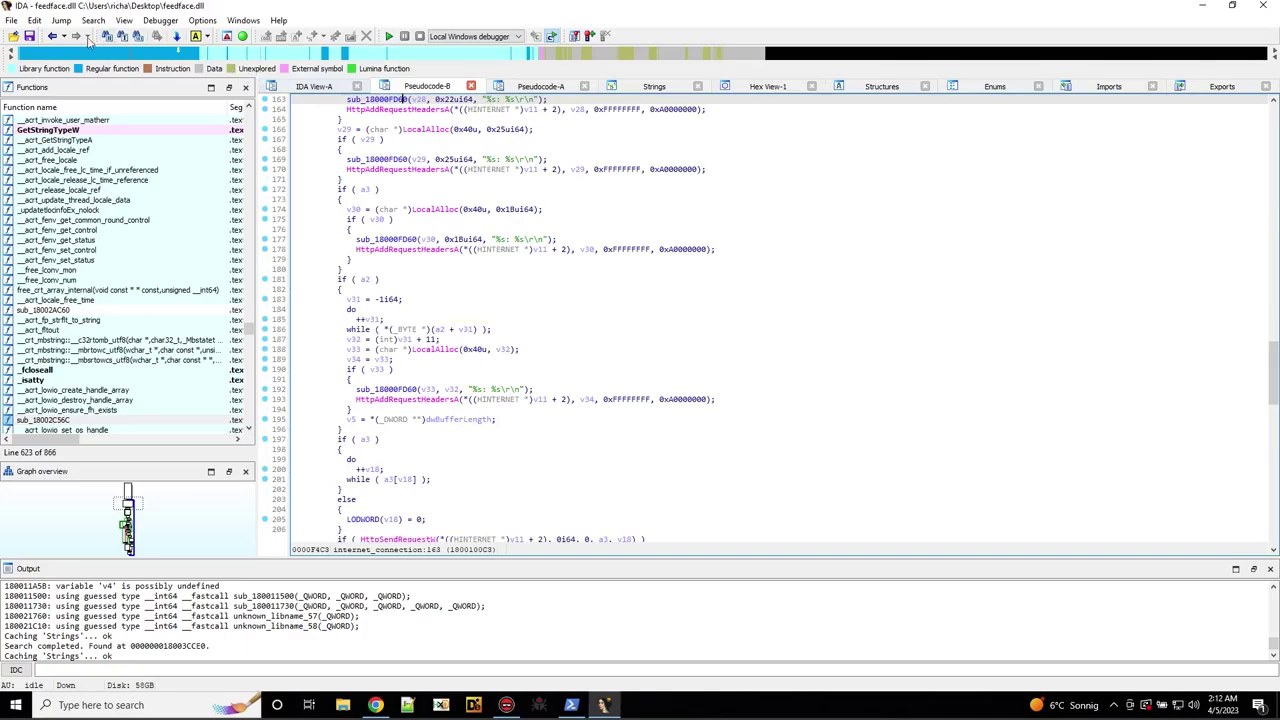
pyautogui.click(52, 36)
pyautogui.scroll(-5, 418, 390)
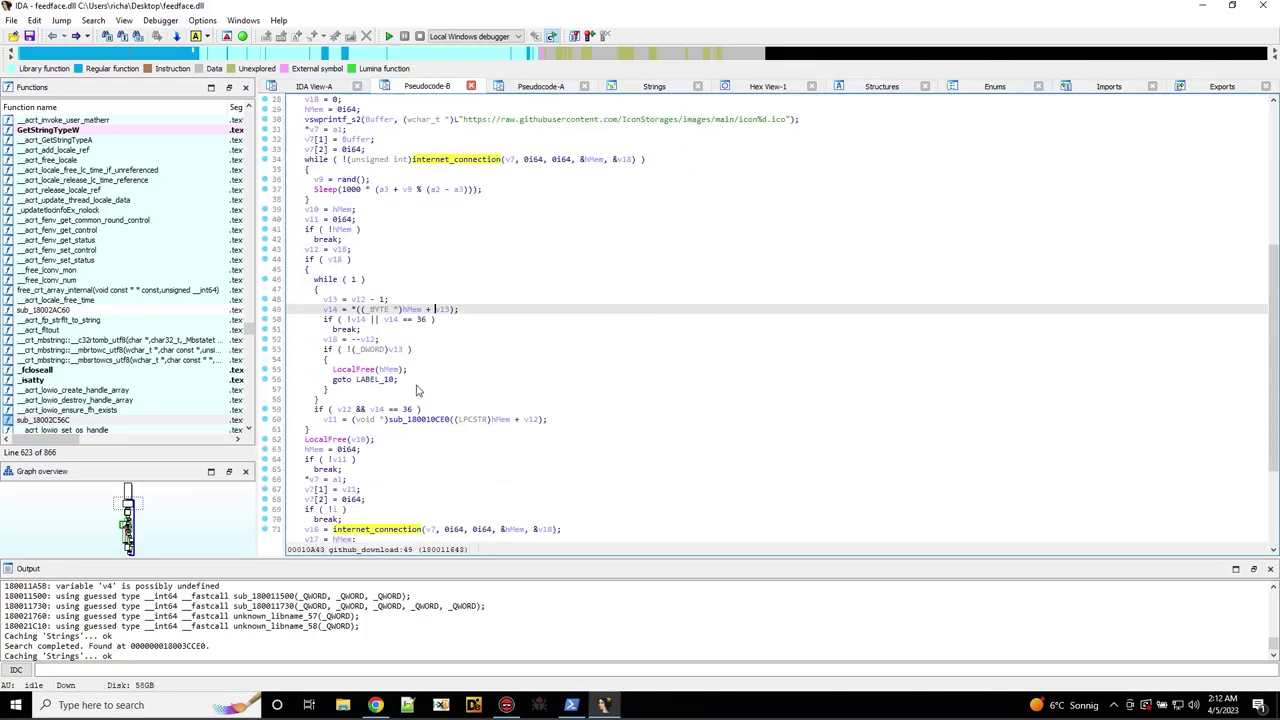
pyautogui.scroll(-2, 418, 390)
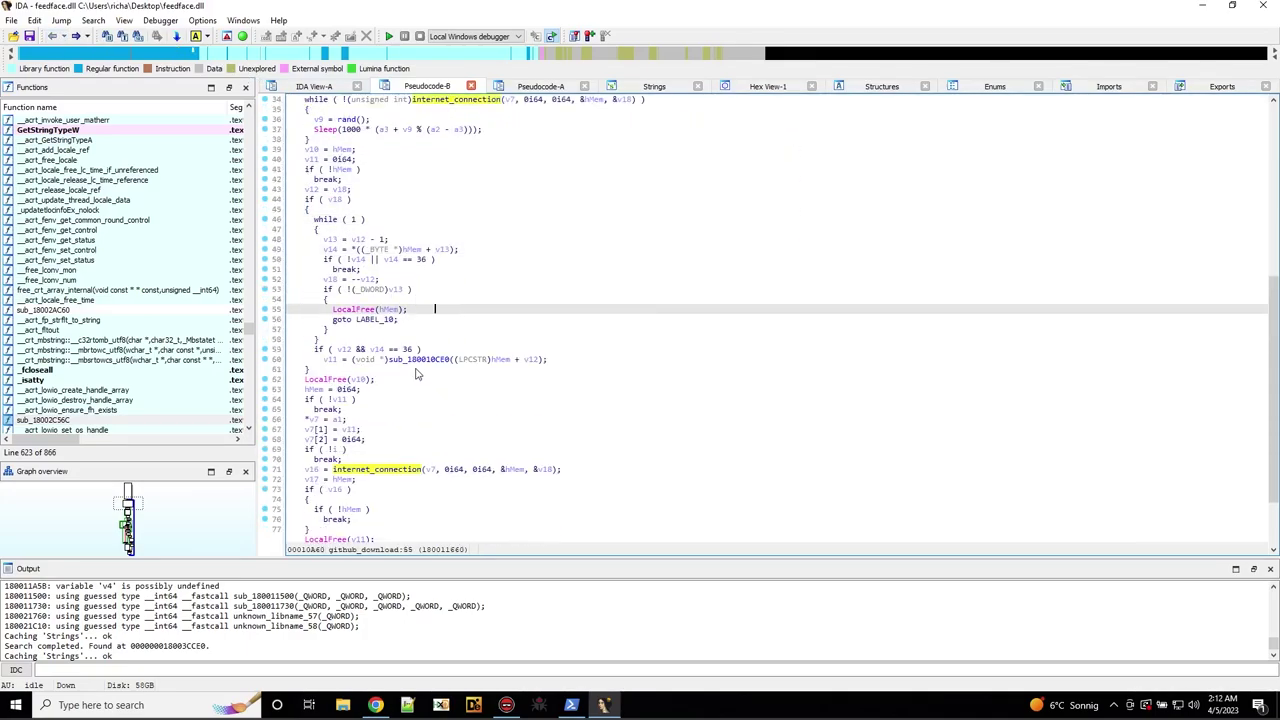
# Open the function sub_180010CE0 called in github_download and inspect its first CryptStringToBinaryA call.
pyautogui.scroll(-2, 418, 374)
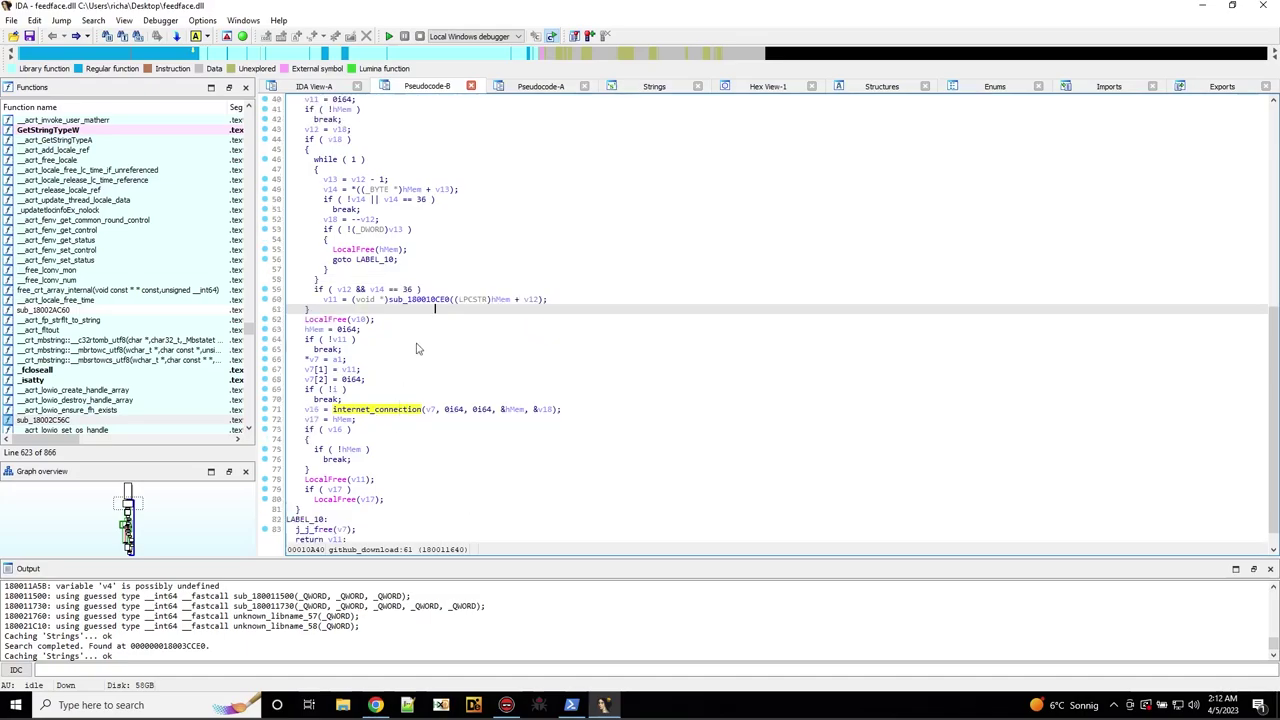
pyautogui.doubleClick(425, 299)
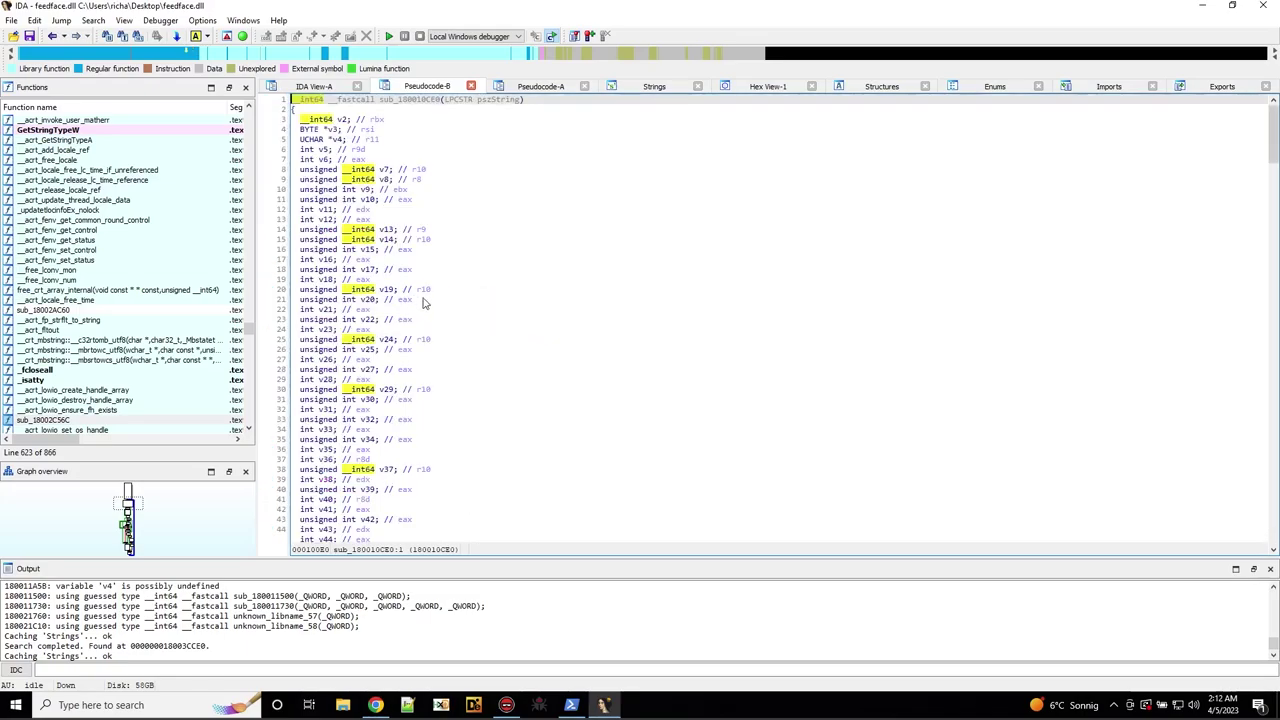
pyautogui.scroll(-20, 453, 265)
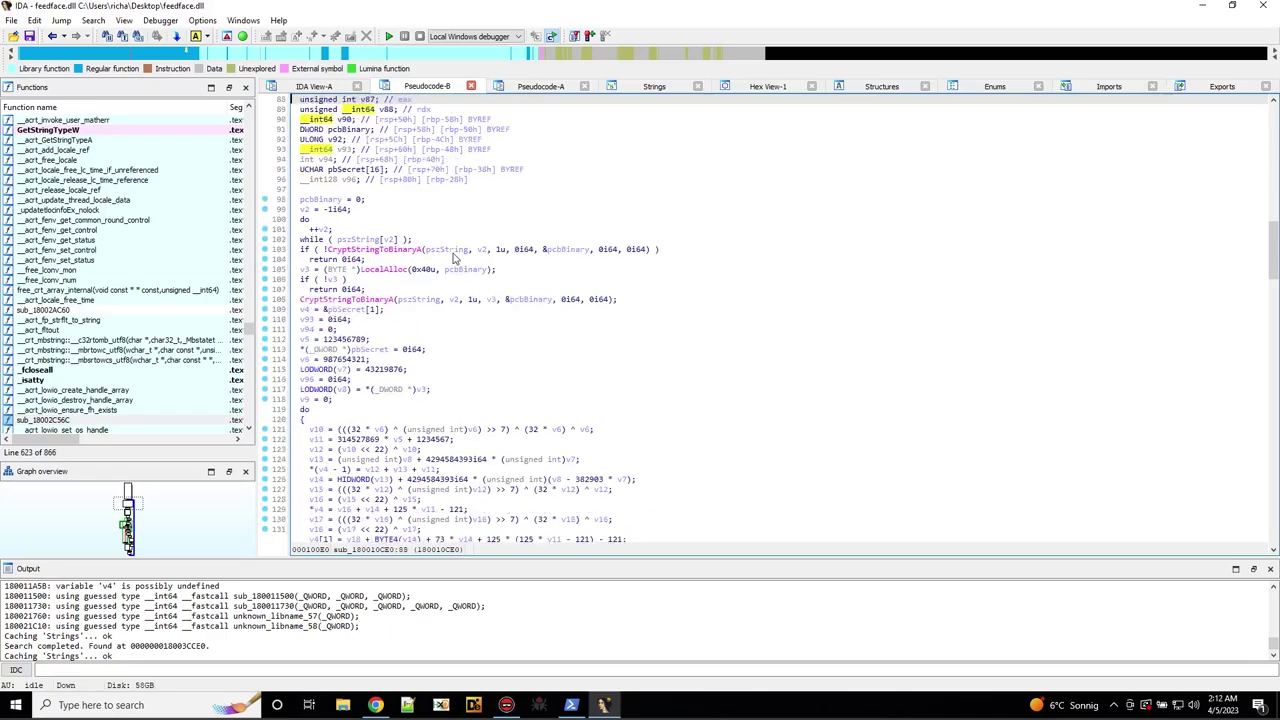
pyautogui.scroll(-2, 453, 258)
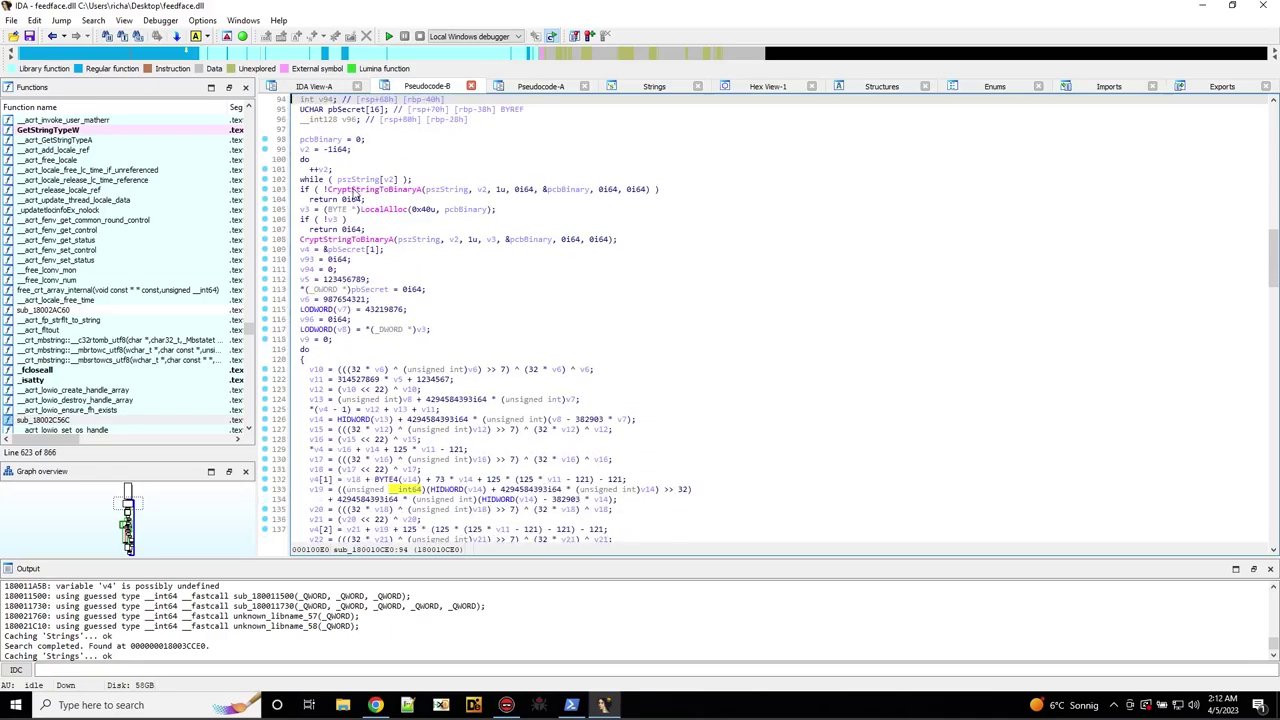
pyautogui.click(362, 191)
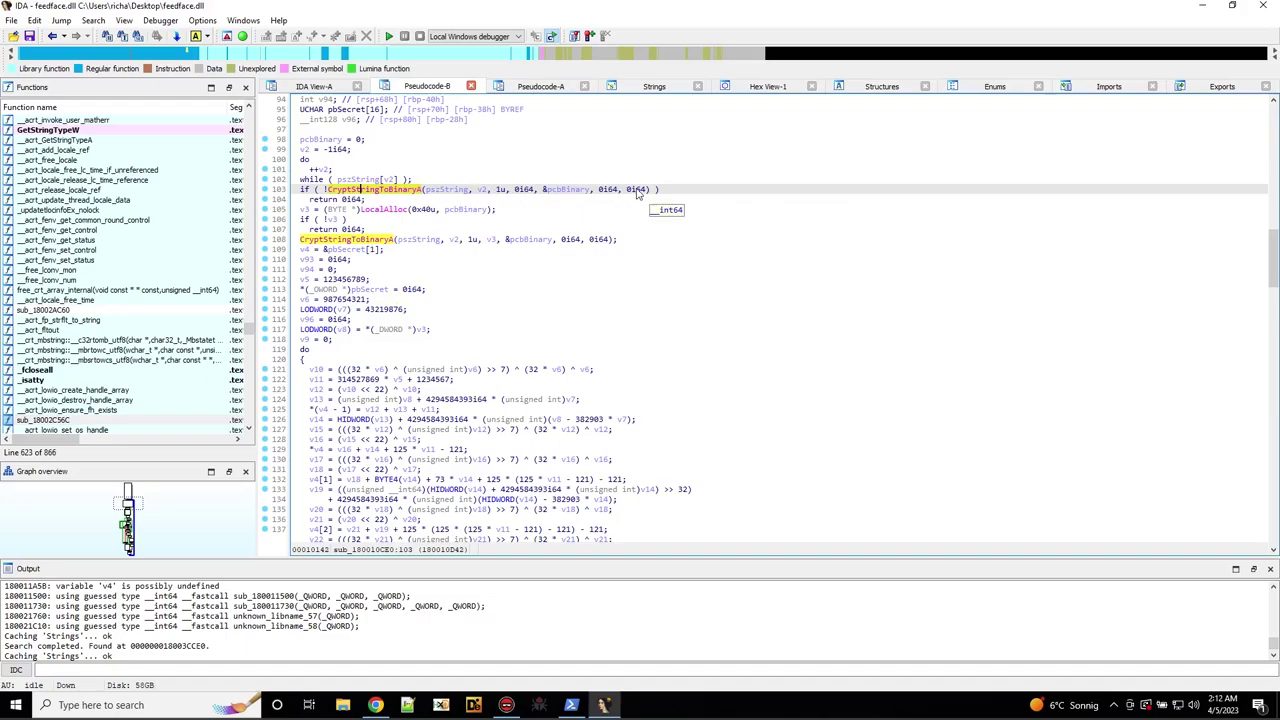
# View the import declaration of CryptStringToBinaryA, and return through the decompiled github_download code to sub_180010CE0.
pyautogui.doubleClick(404, 190)
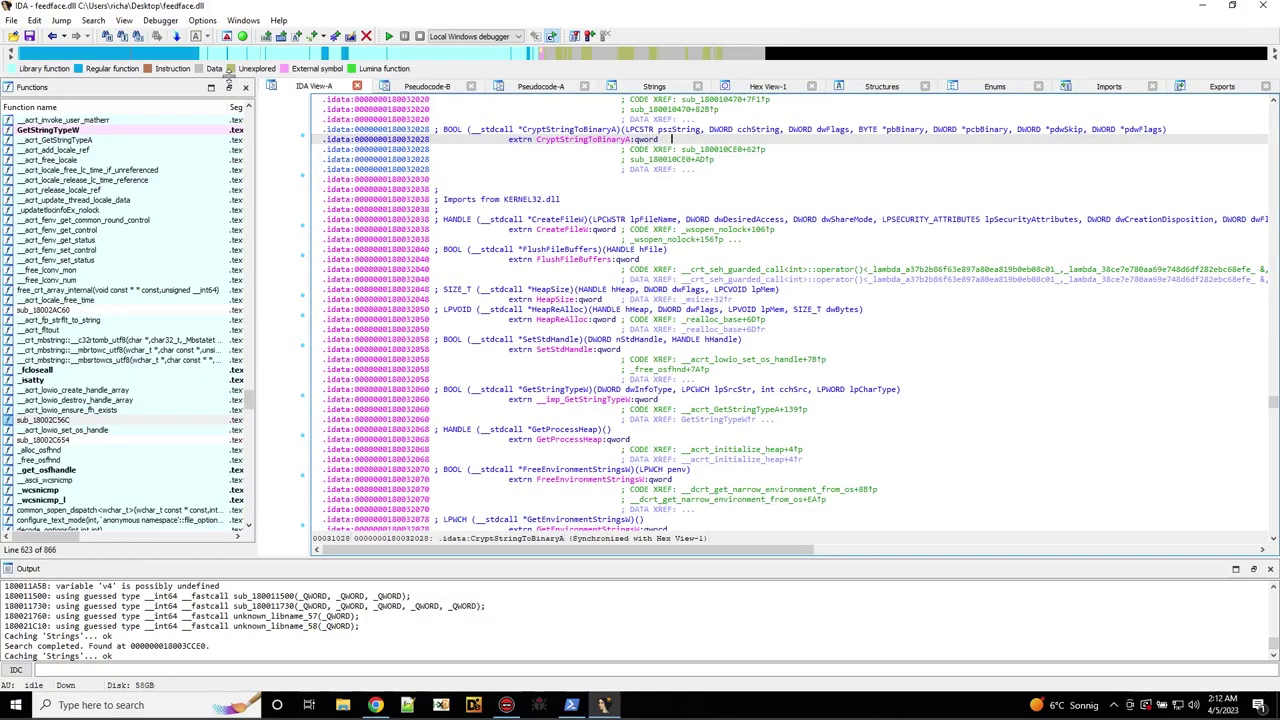
pyautogui.click(53, 38)
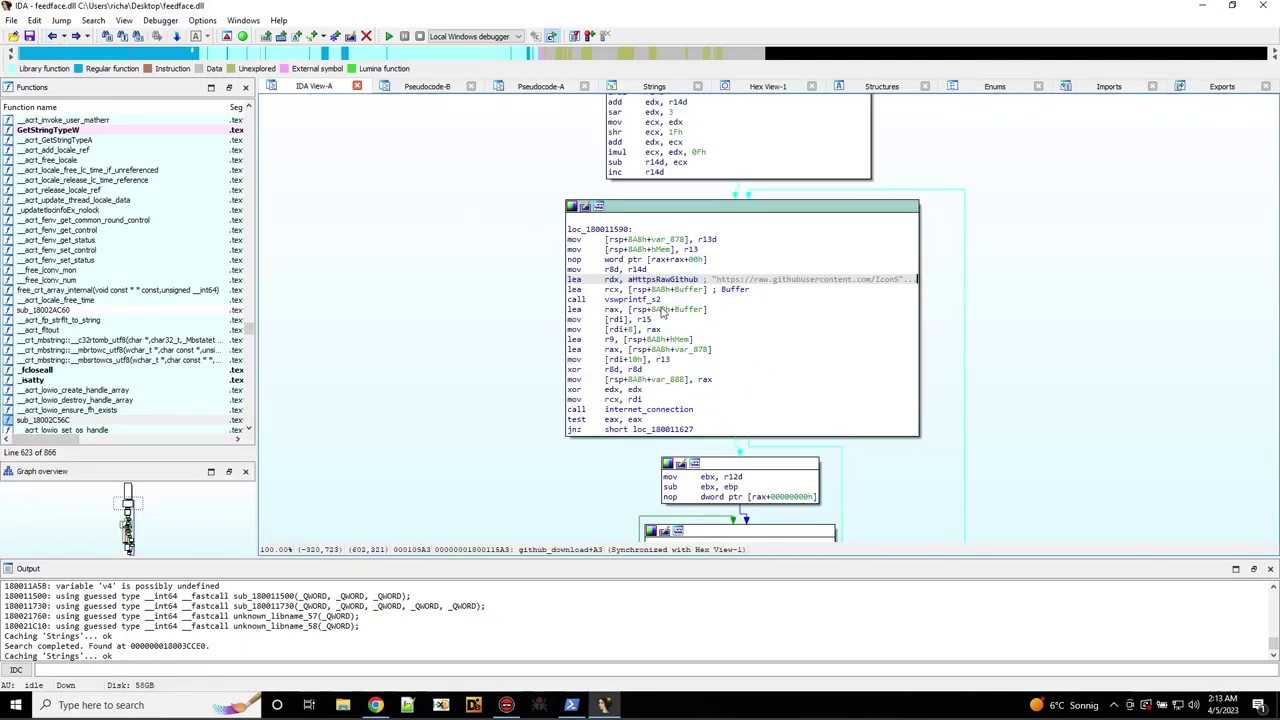
pyautogui.press('F5')
pyautogui.scroll(-9, 460, 383)
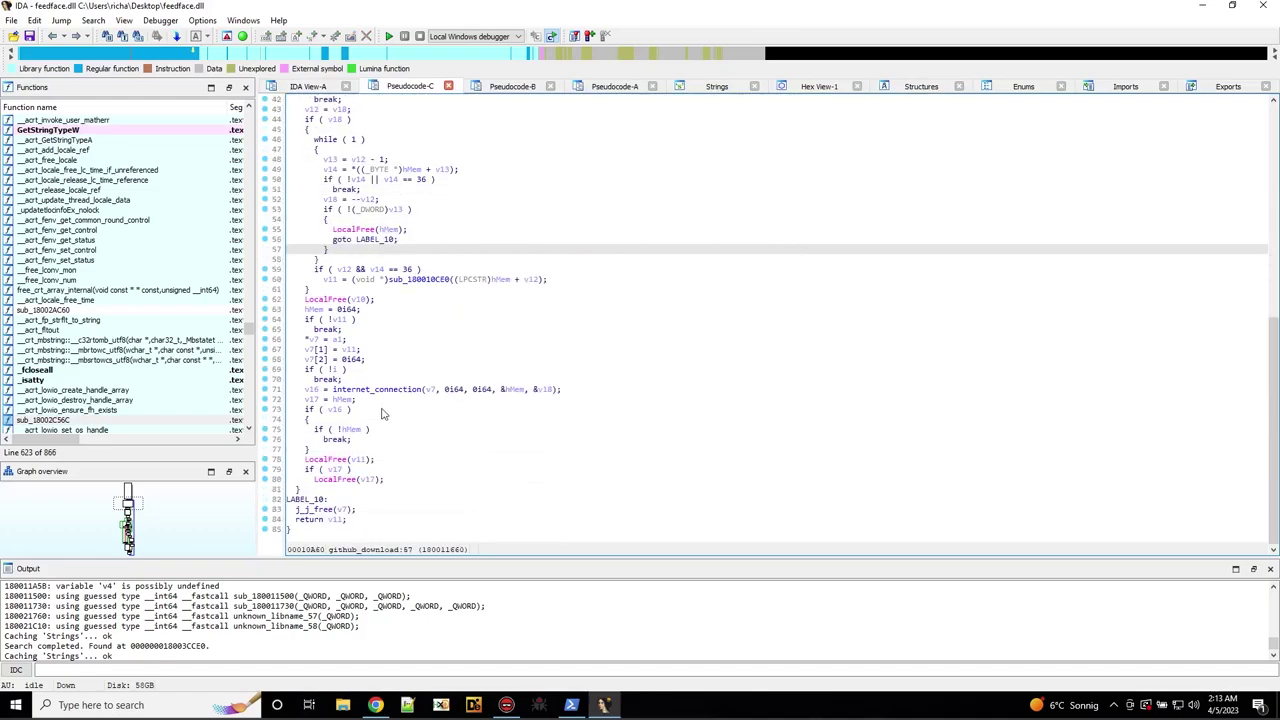
pyautogui.doubleClick(410, 280)
# Examine the arithmetic and bit-shift loops of sub_180010CE0 down to its closing sub_180002F10 call, and check that call's argument types.
pyautogui.scroll(-15, 606, 366)
pyautogui.scroll(-4, 489, 327)
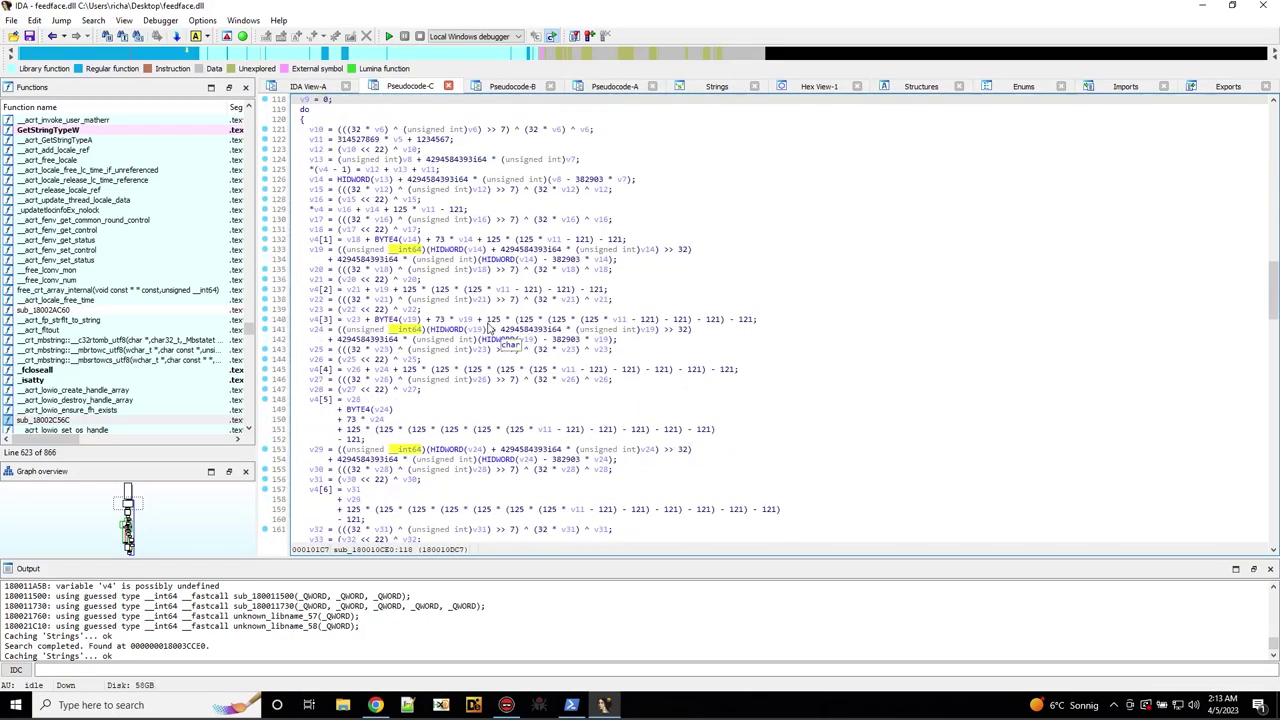
pyautogui.scroll(5, 490, 325)
pyautogui.scroll(-3, 496, 318)
pyautogui.scroll(-6, 496, 318)
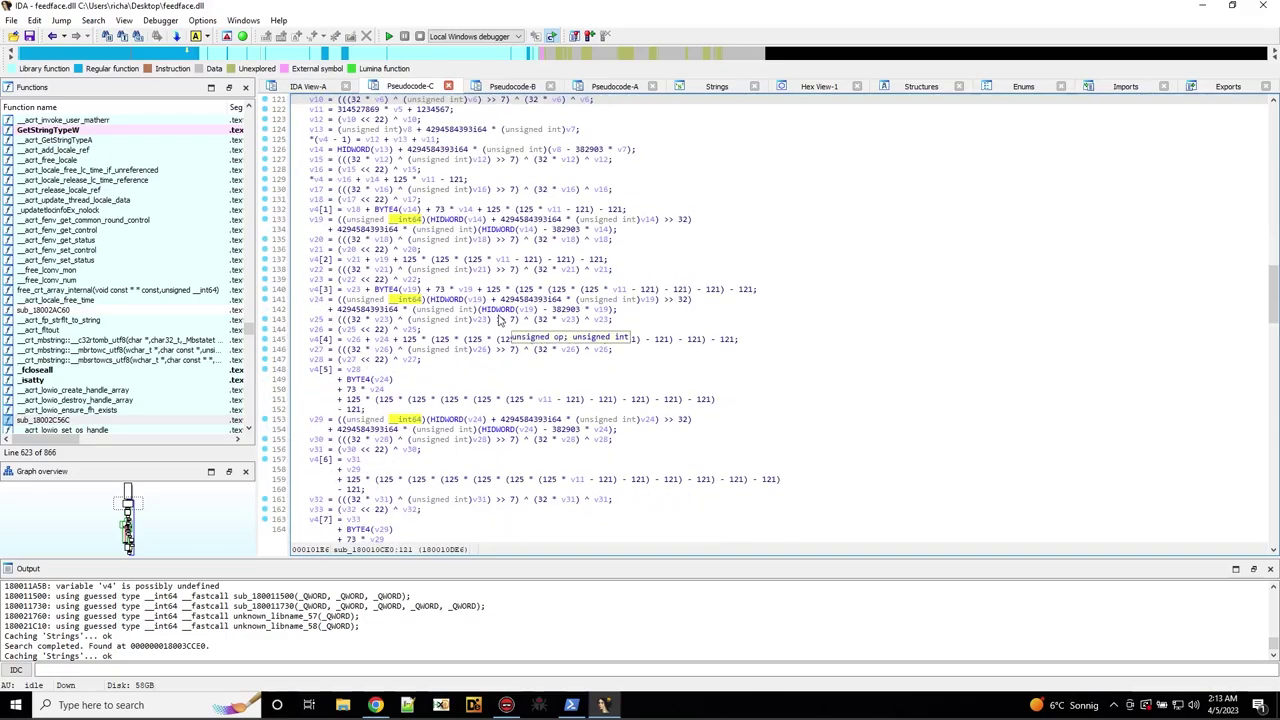
pyautogui.scroll(3, 455, 318)
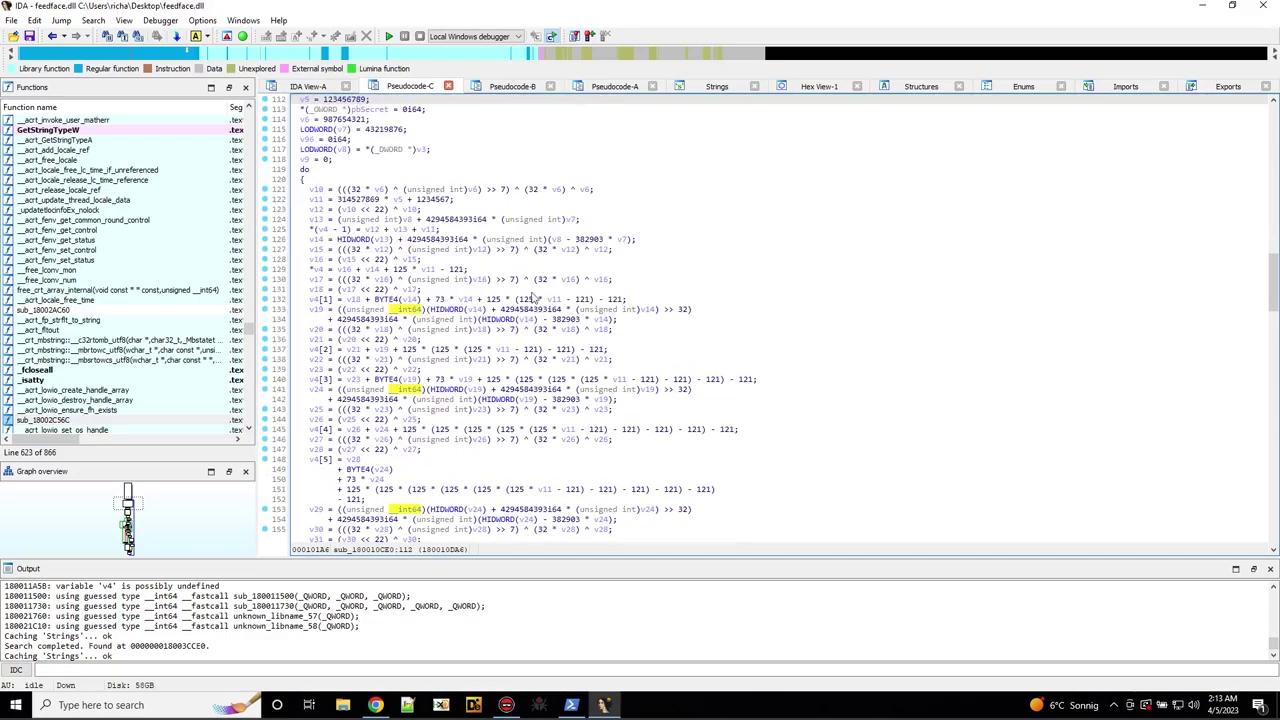
pyautogui.scroll(-4, 447, 302)
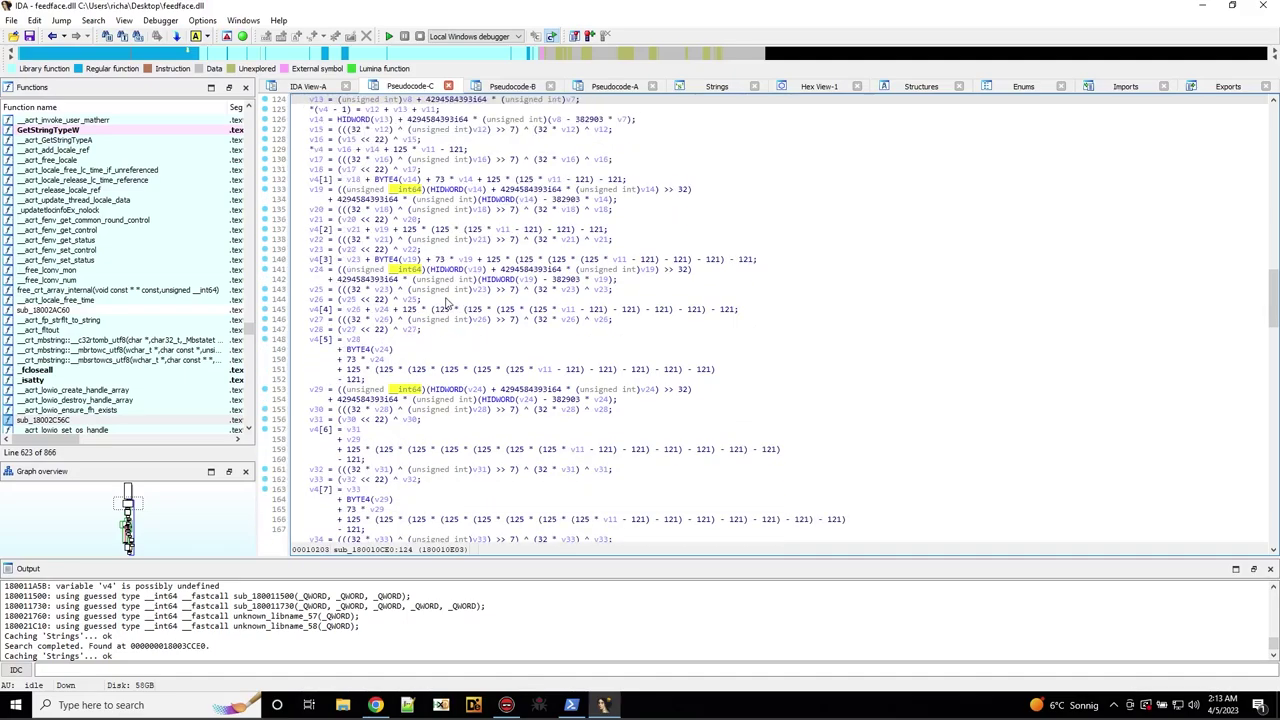
pyautogui.scroll(-3, 445, 301)
pyautogui.scroll(-5, 470, 482)
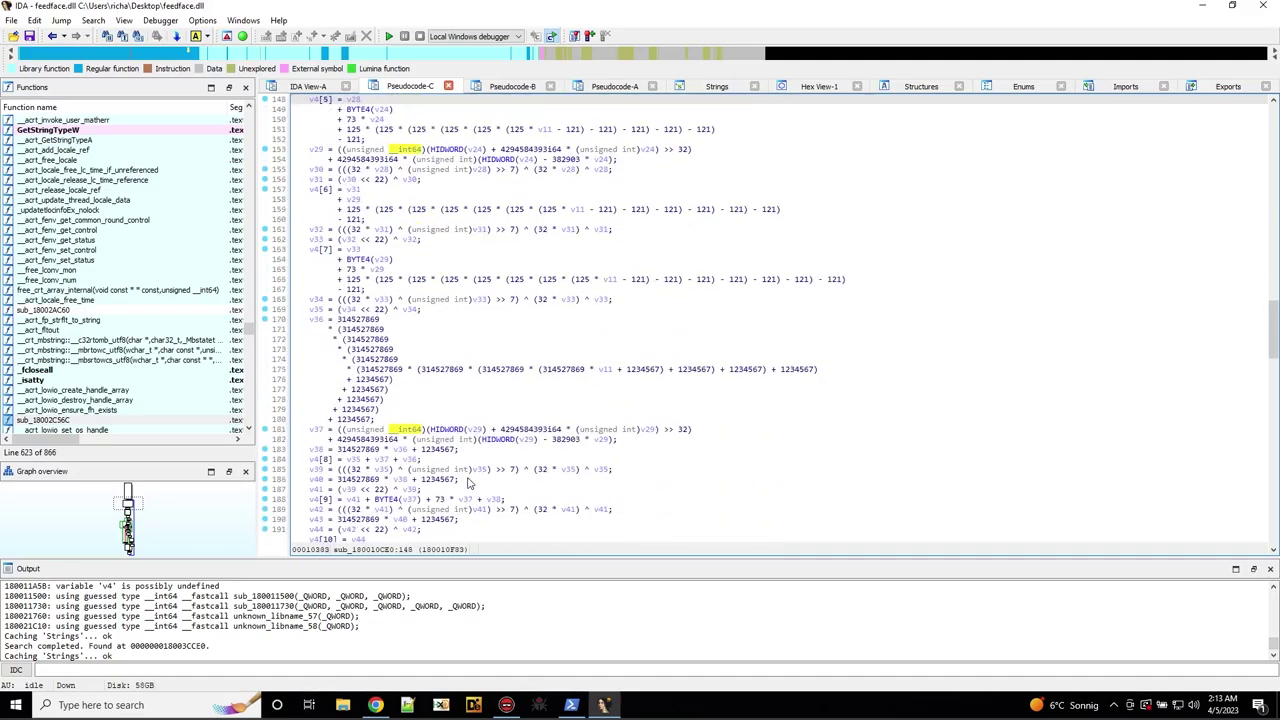
pyautogui.scroll(-20, 470, 482)
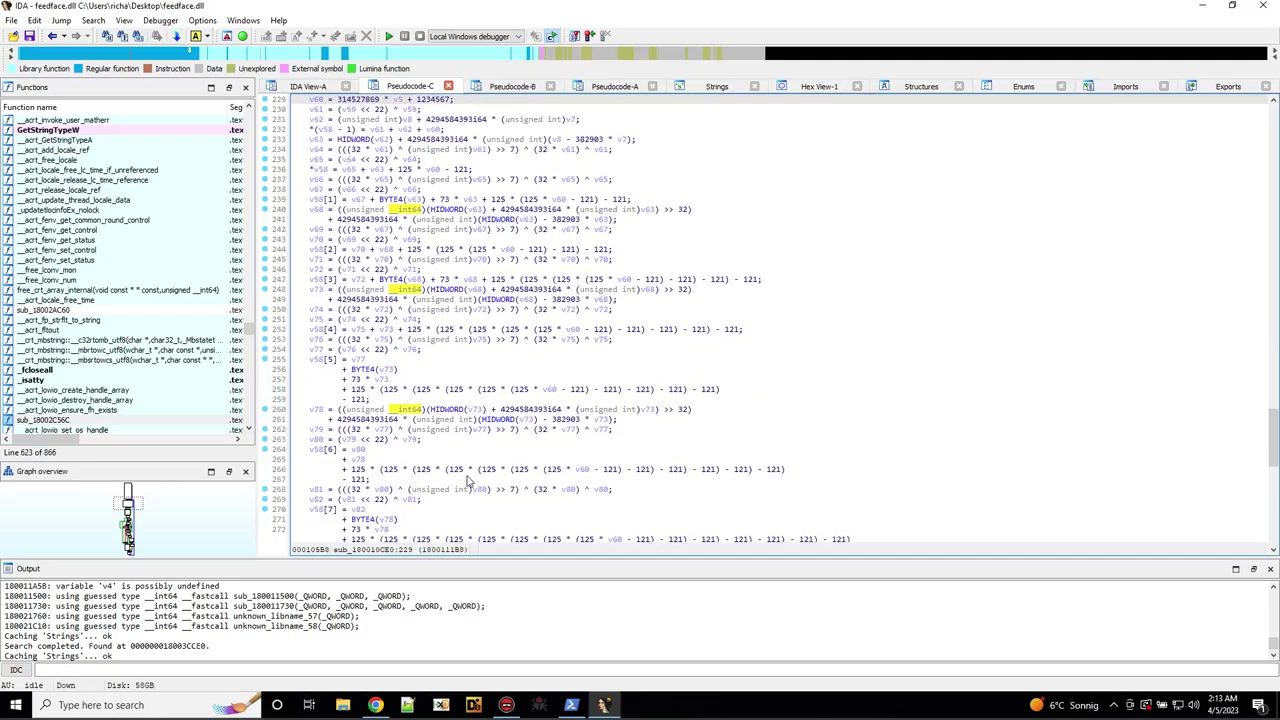
pyautogui.scroll(-19, 470, 482)
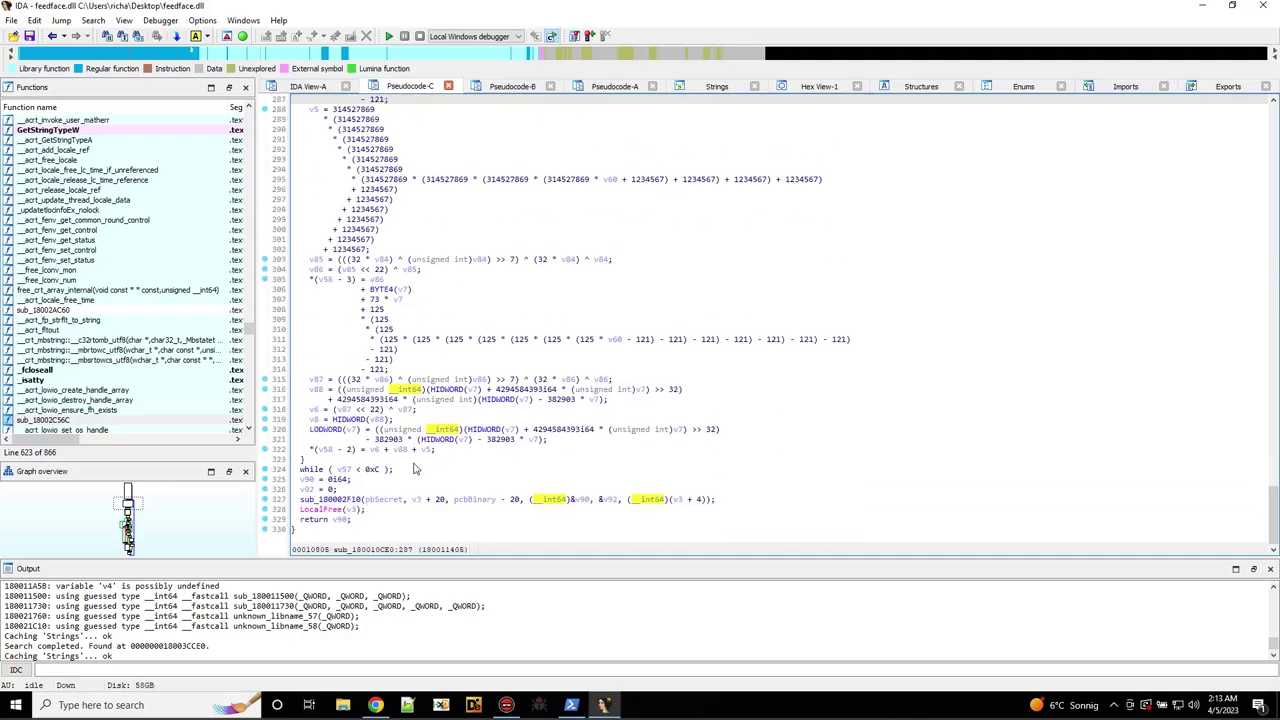
pyautogui.click(328, 499)
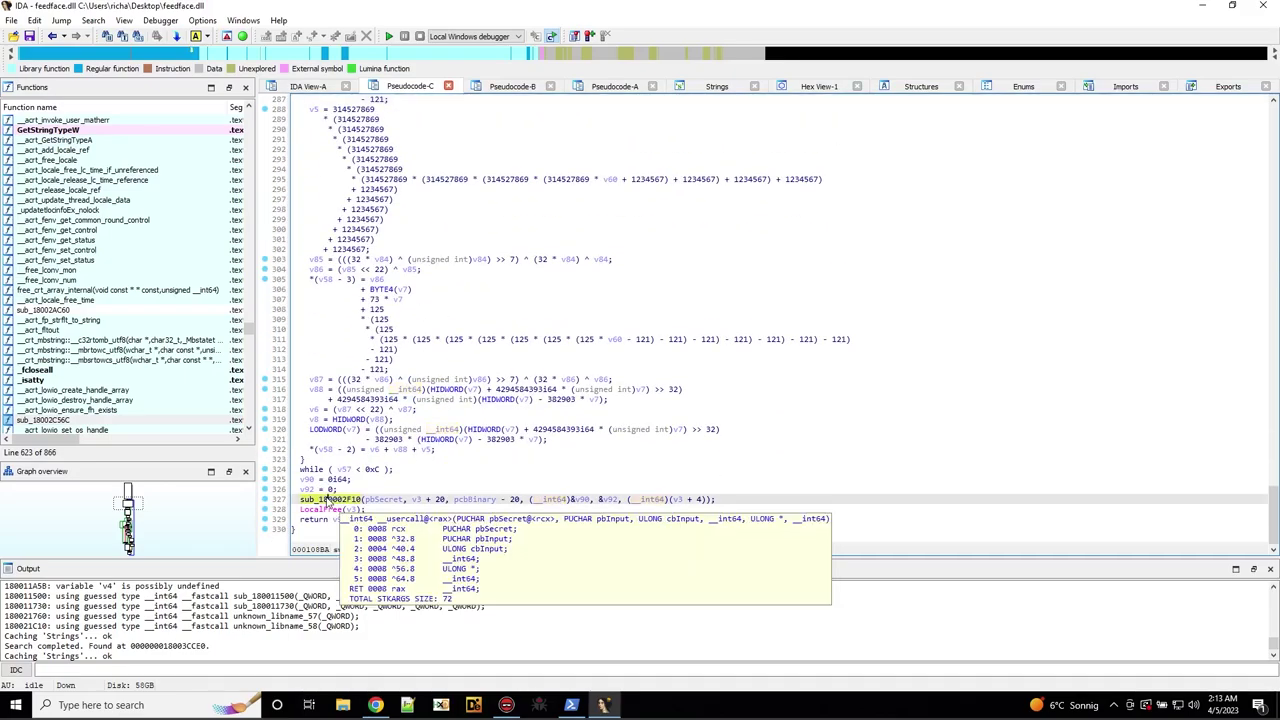
# Review the declaration of sub_180010CE0, and inspect its two CryptStringToBinaryA calls and their pcbBinary argument.
pyautogui.moveTo(1271, 522); pyautogui.dragTo(1262, 234)
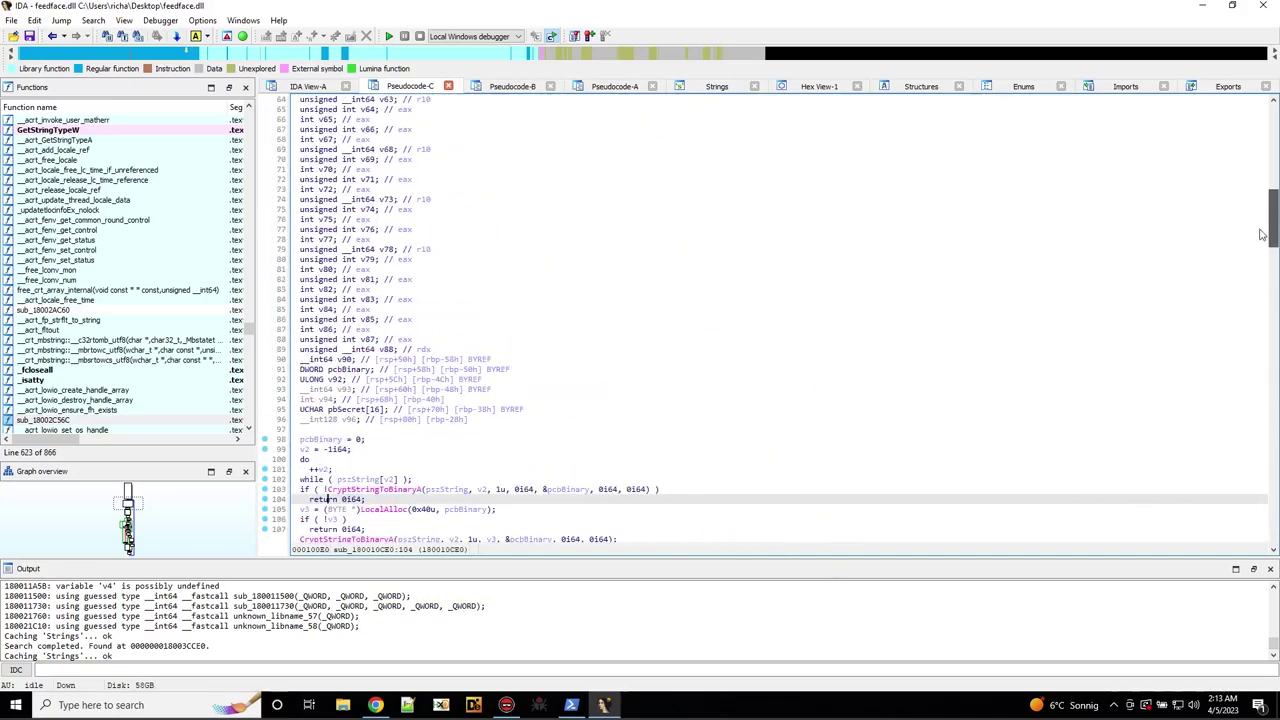
pyautogui.scroll(20, 1262, 234)
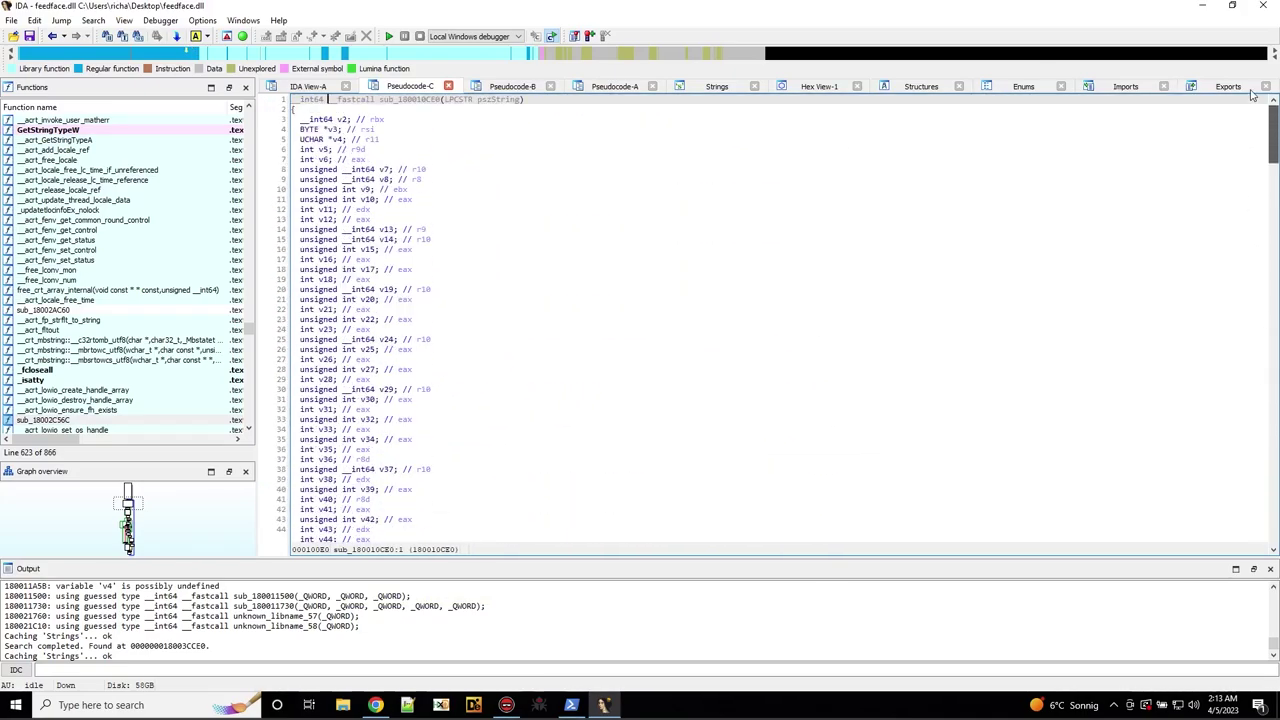
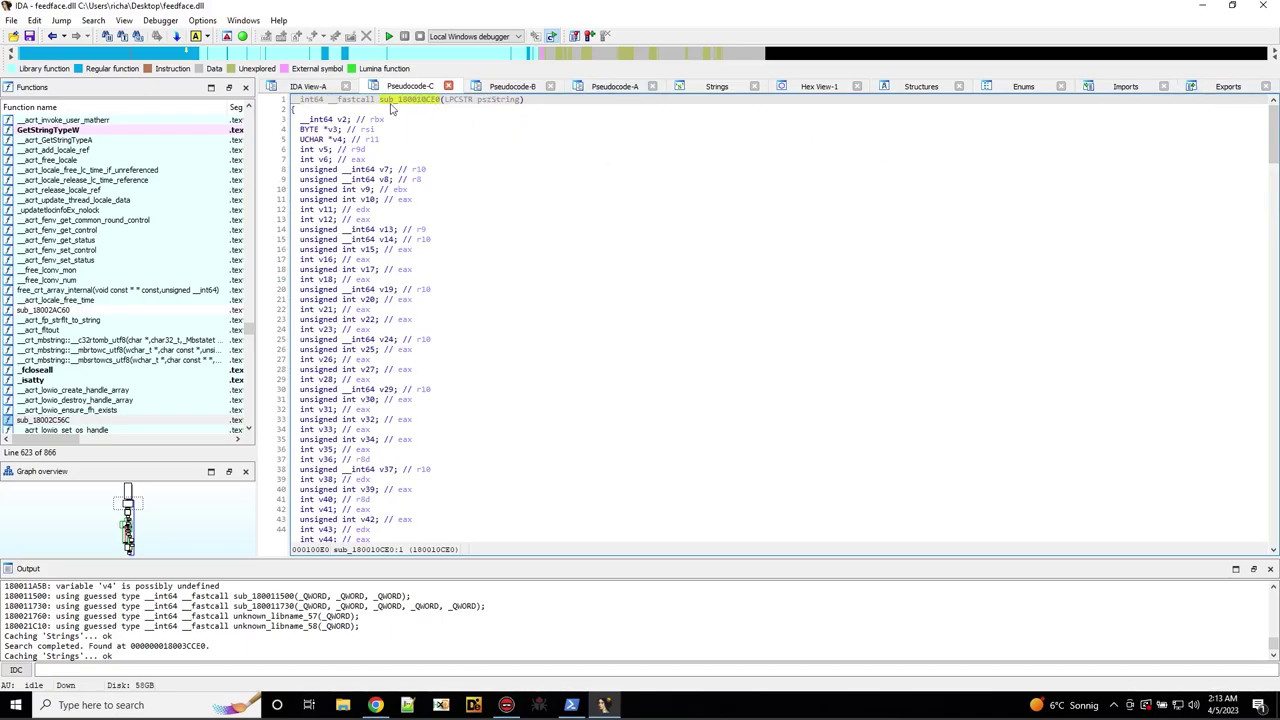
pyautogui.moveTo(1271, 130); pyautogui.dragTo(1260, 264)
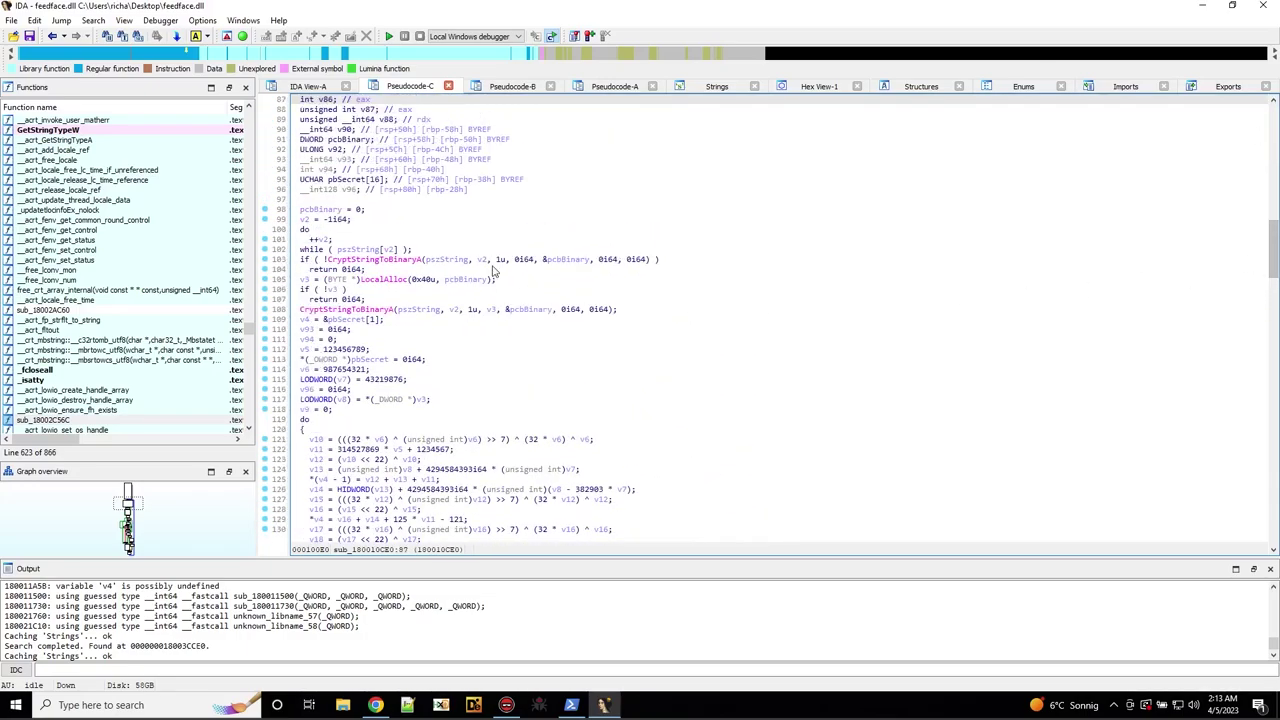
pyautogui.click(394, 260)
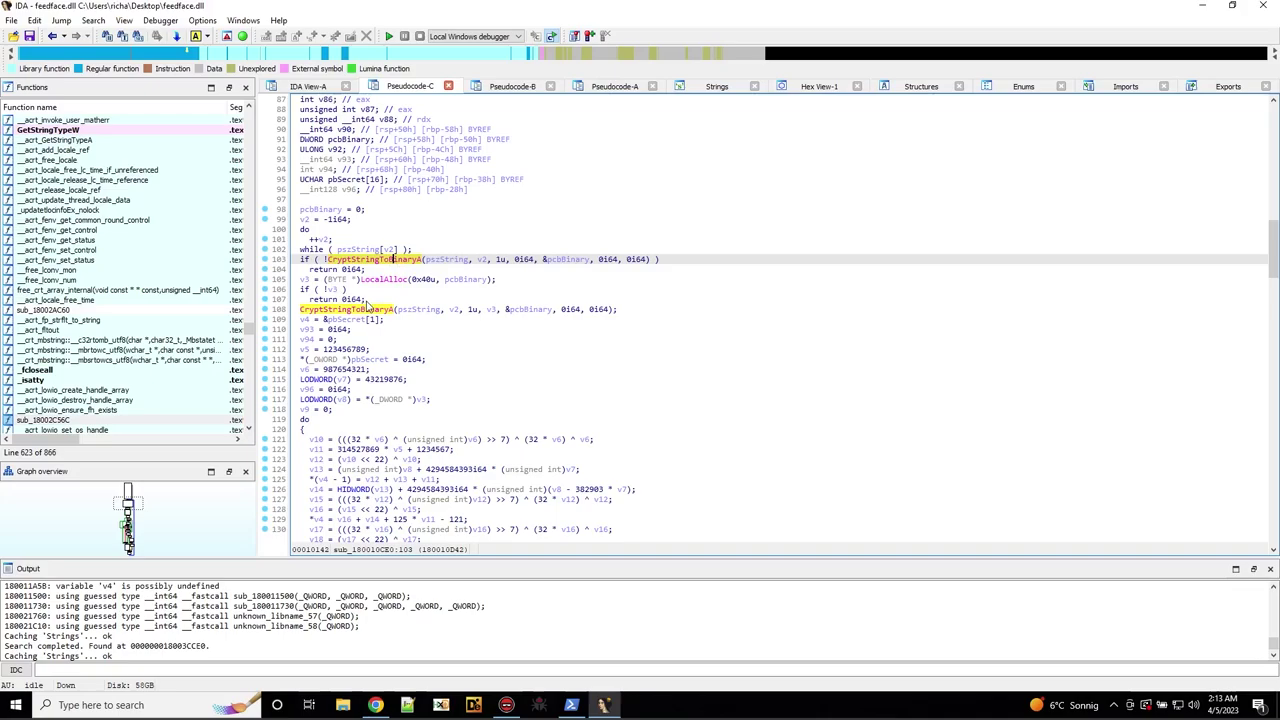
pyautogui.click(422, 311)
pyautogui.click(562, 261)
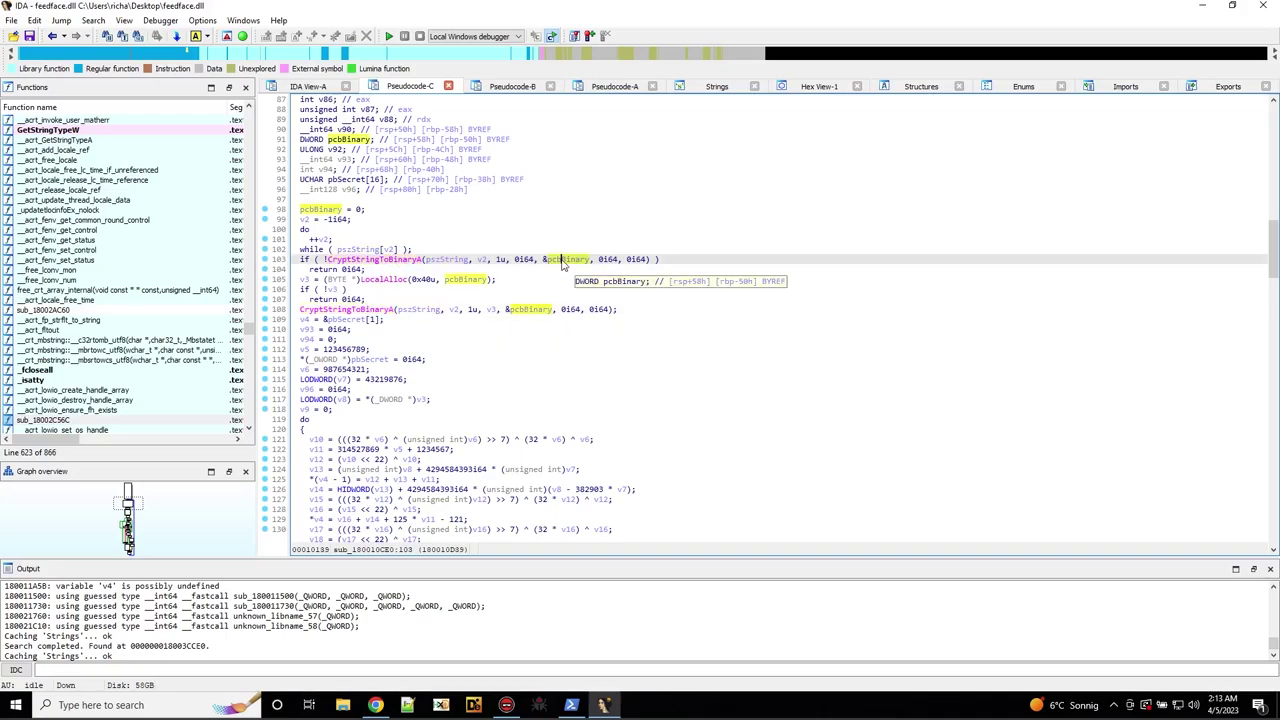
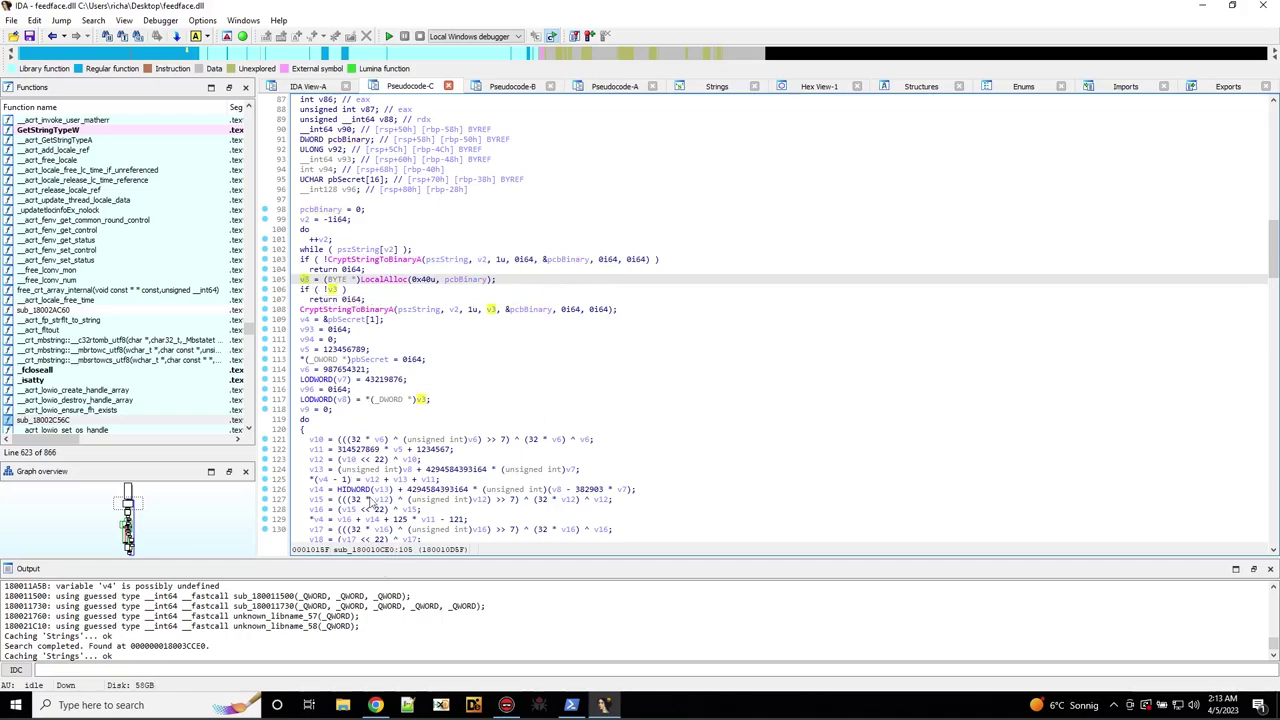
# Switch to Chrome, search for cryptstringtobinarya, and open the Microsoft Learn page for the function to view its syntax.
pyautogui.click(366, 706)
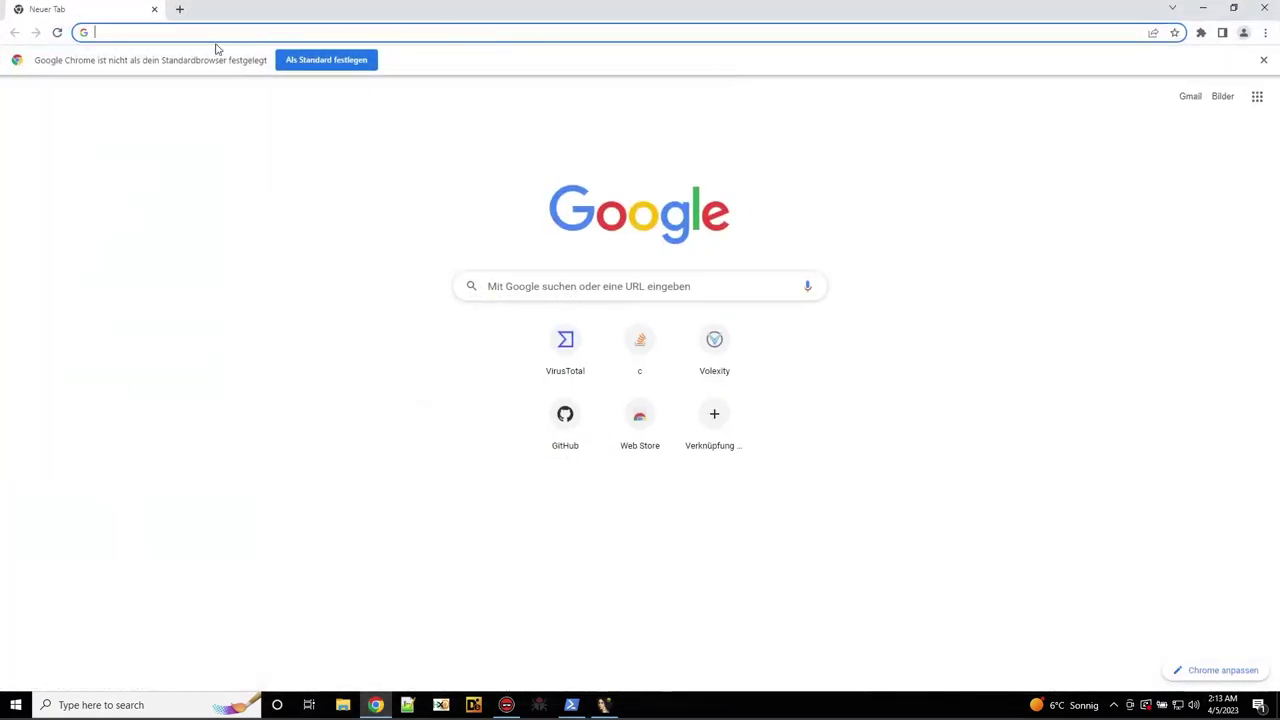
pyautogui.write('crypt')
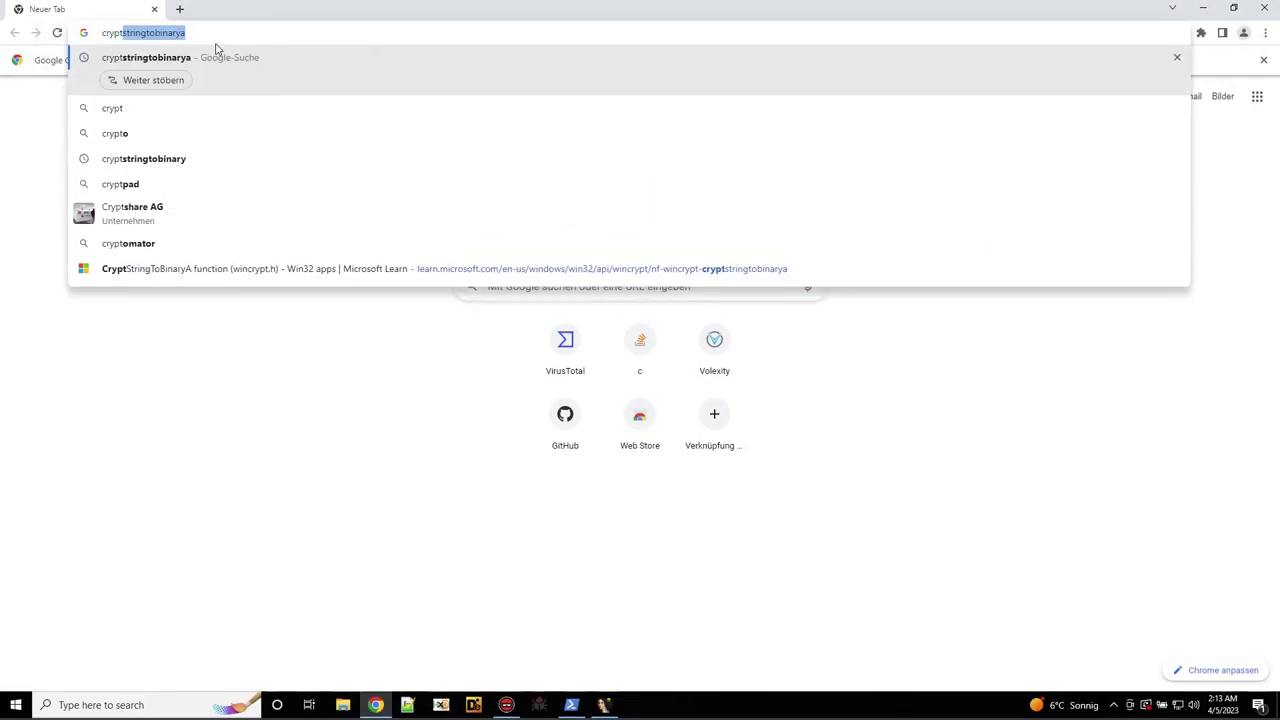
pyautogui.press('Return')
pyautogui.click(330, 205)
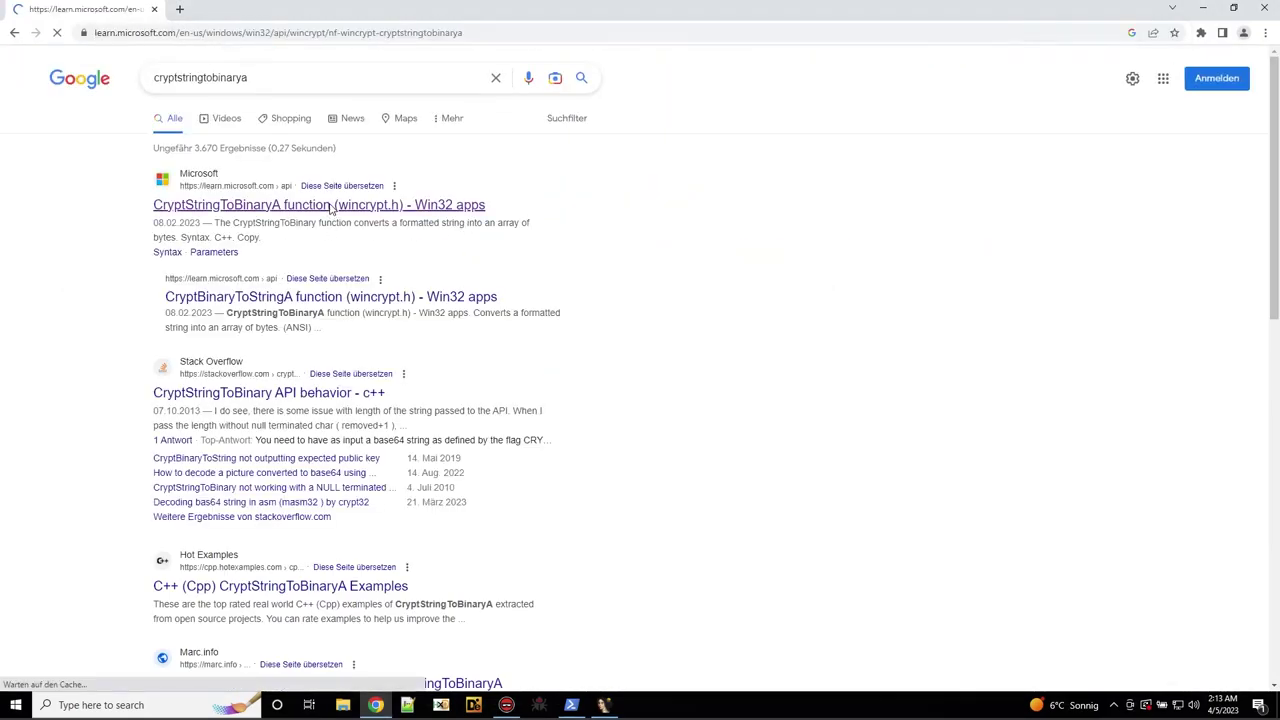
pyautogui.scroll(-2, 330, 208)
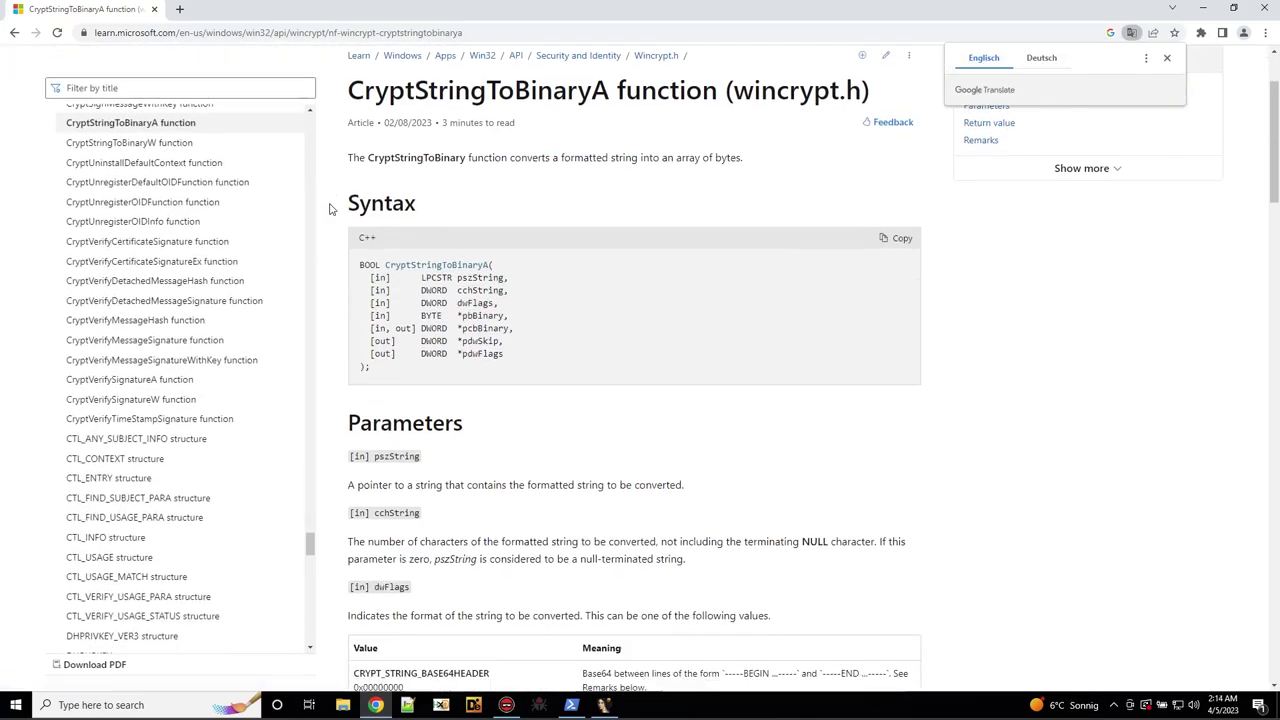
pyautogui.scroll(-1, 574, 297)
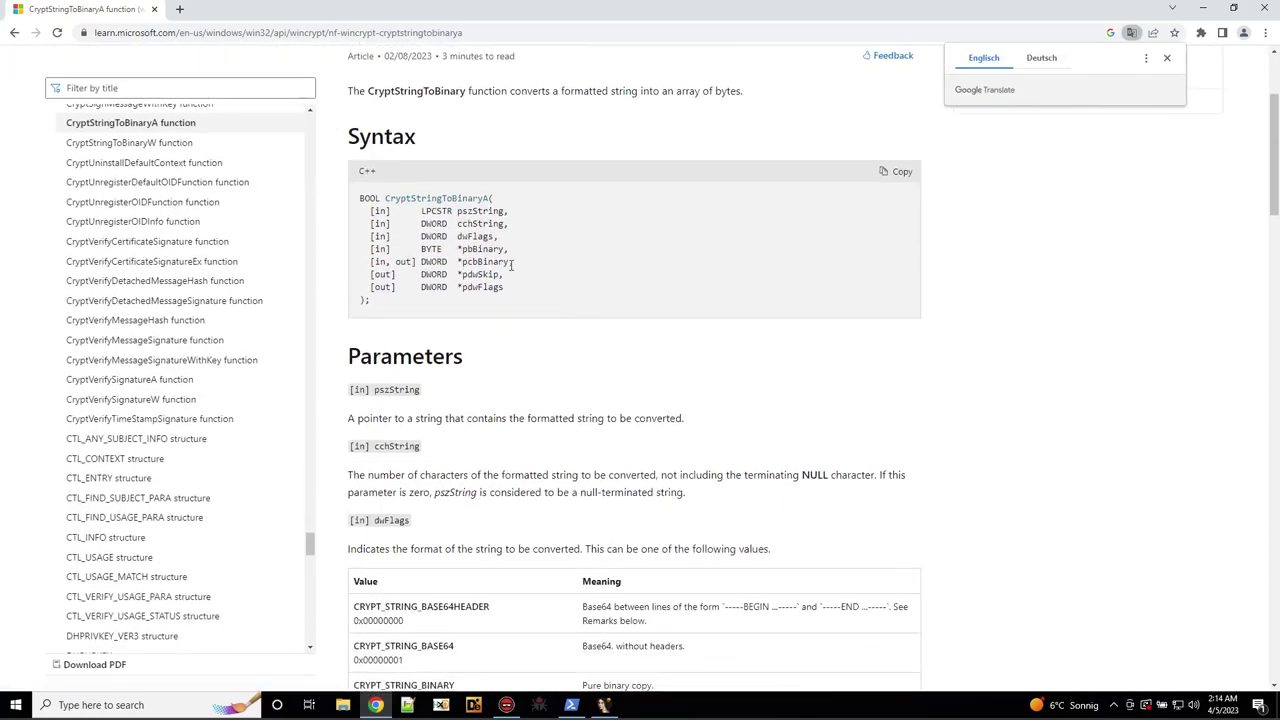
# Find the pcbBinary parameter in the syntax, and read the descriptions of pbBinary and pcbBinary.
pyautogui.doubleClick(485, 262)
pyautogui.scroll(-2, 457, 384)
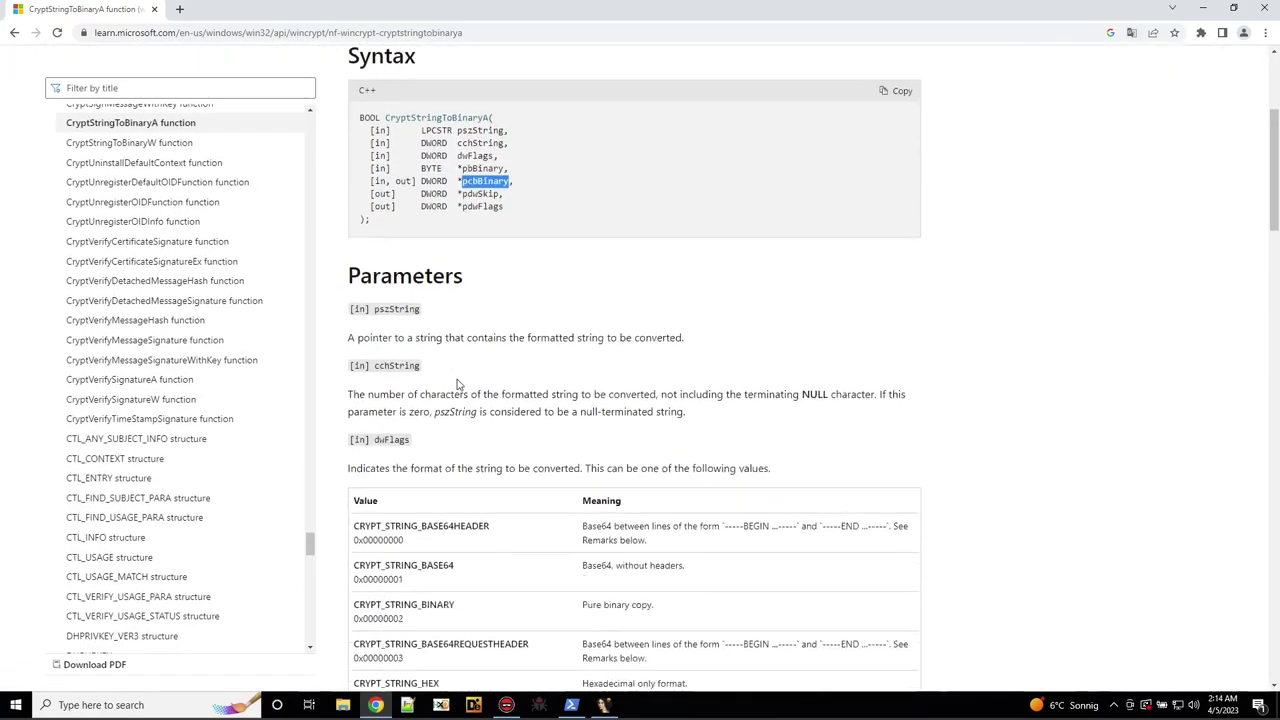
pyautogui.scroll(-15, 457, 384)
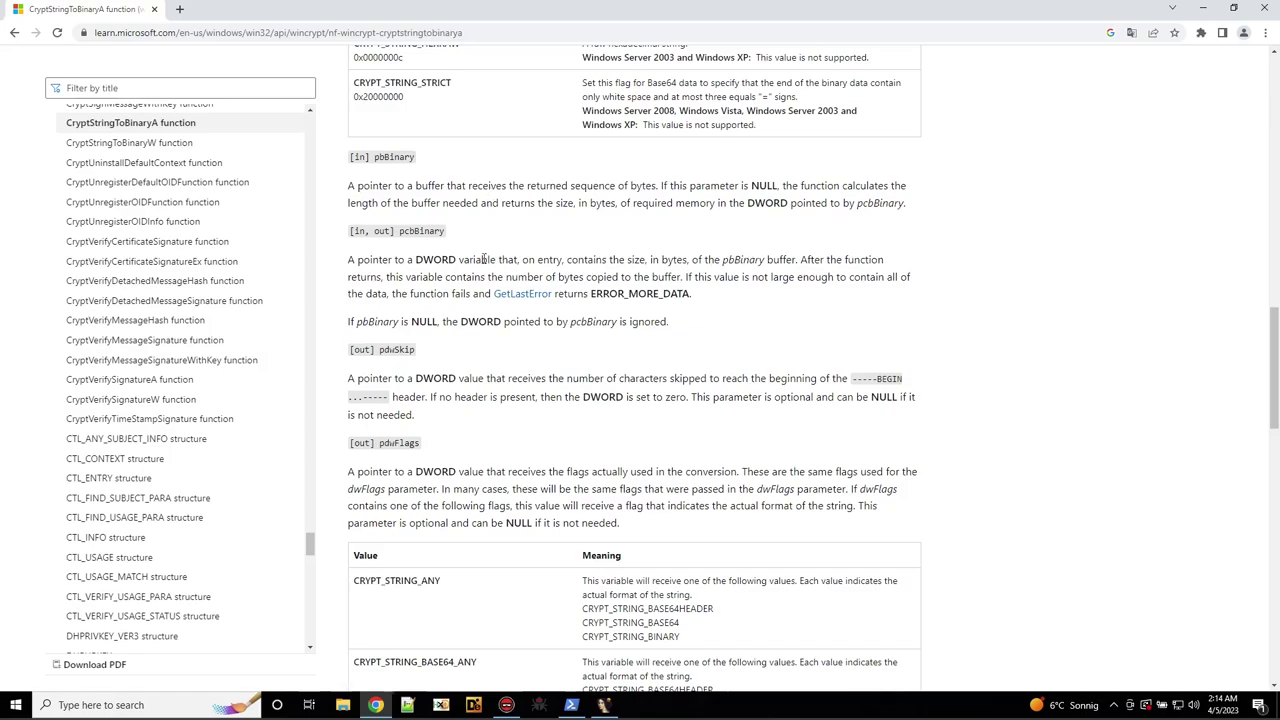
pyautogui.moveTo(615, 185); pyautogui.dragTo(537, 185)
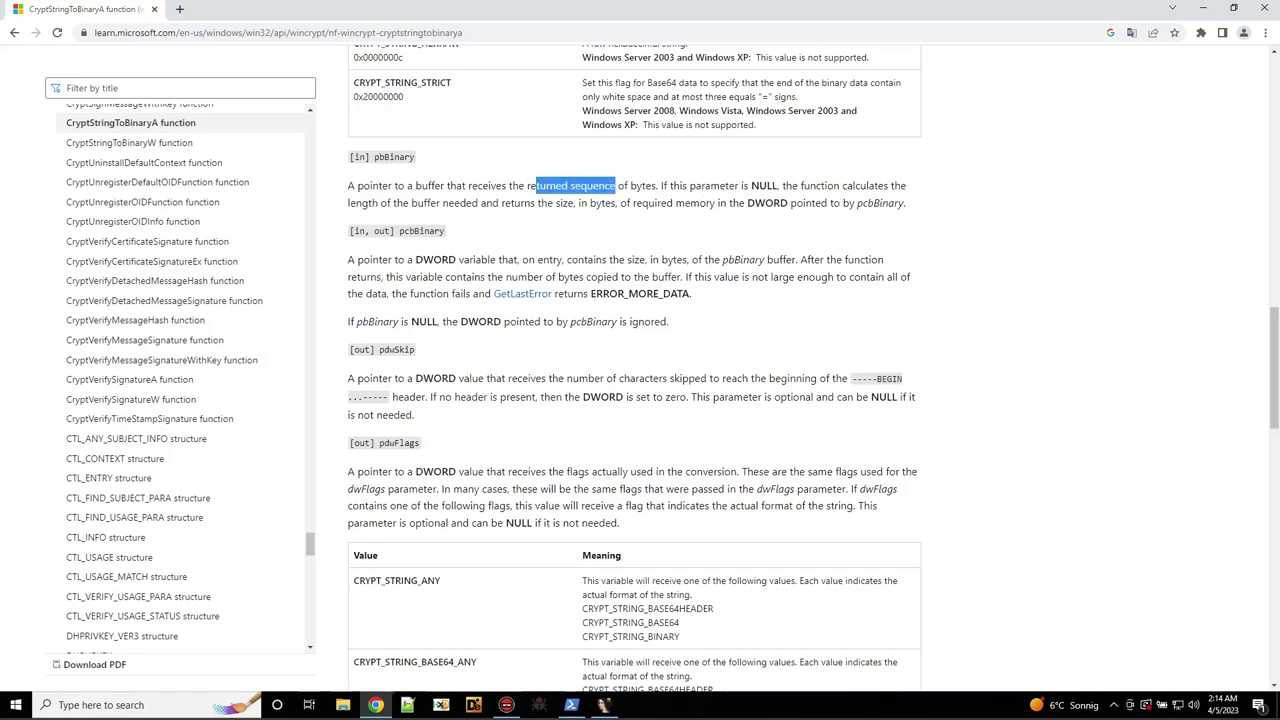
# Examine the dwFlags parameter's table of string format values in the CryptStringToBinaryA documentation.
pyautogui.scroll(4, 587, 411)
pyautogui.scroll(8, 587, 411)
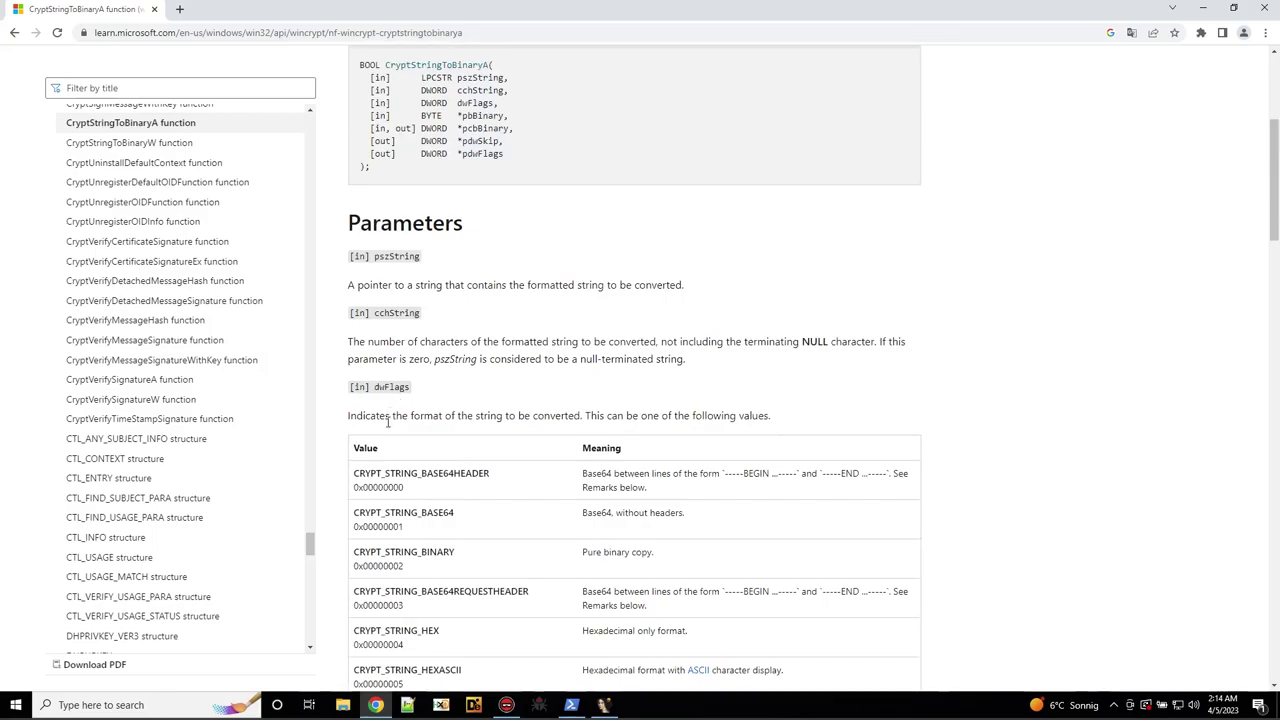
pyautogui.scroll(-3, 388, 421)
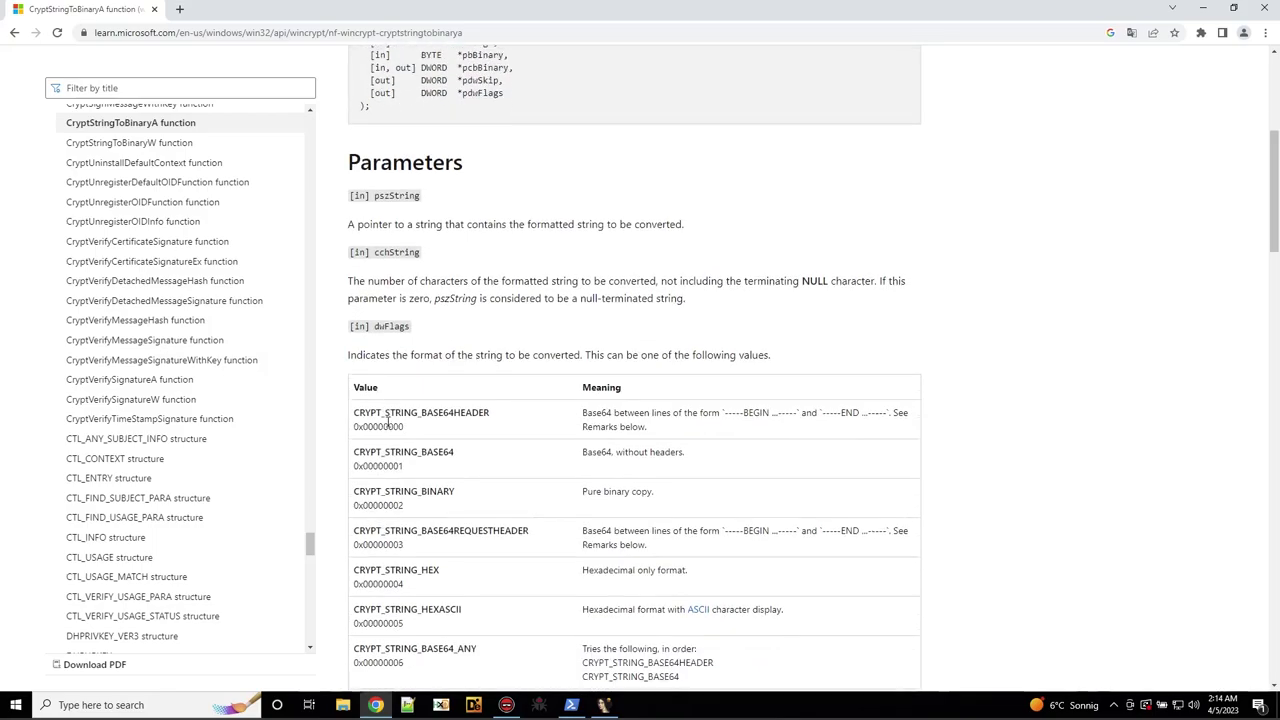
pyautogui.scroll(-4, 490, 575)
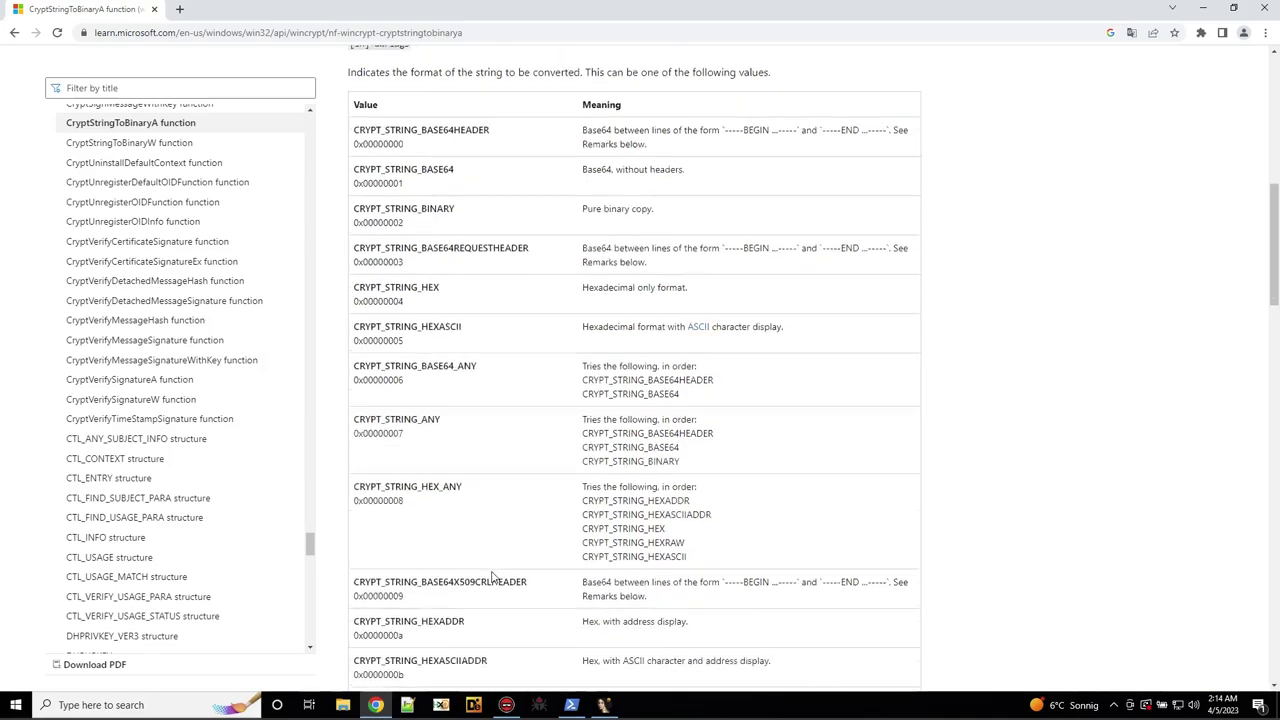
pyautogui.scroll(5, 491, 577)
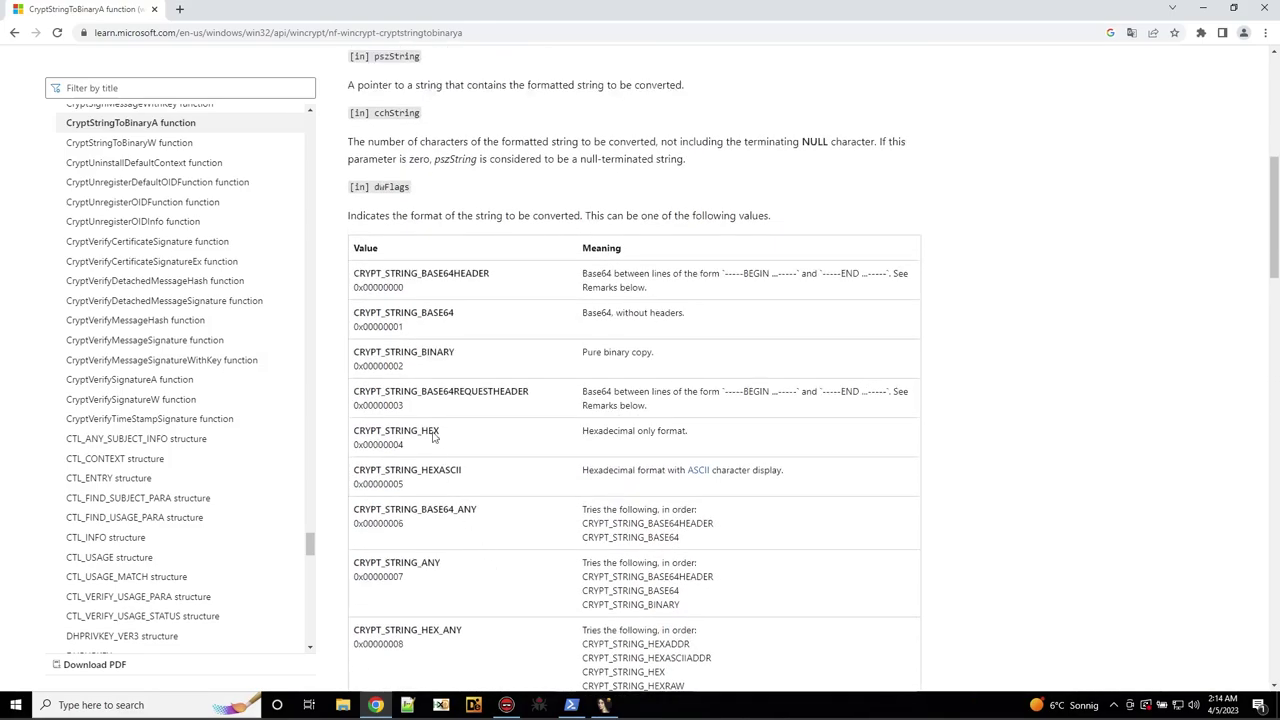
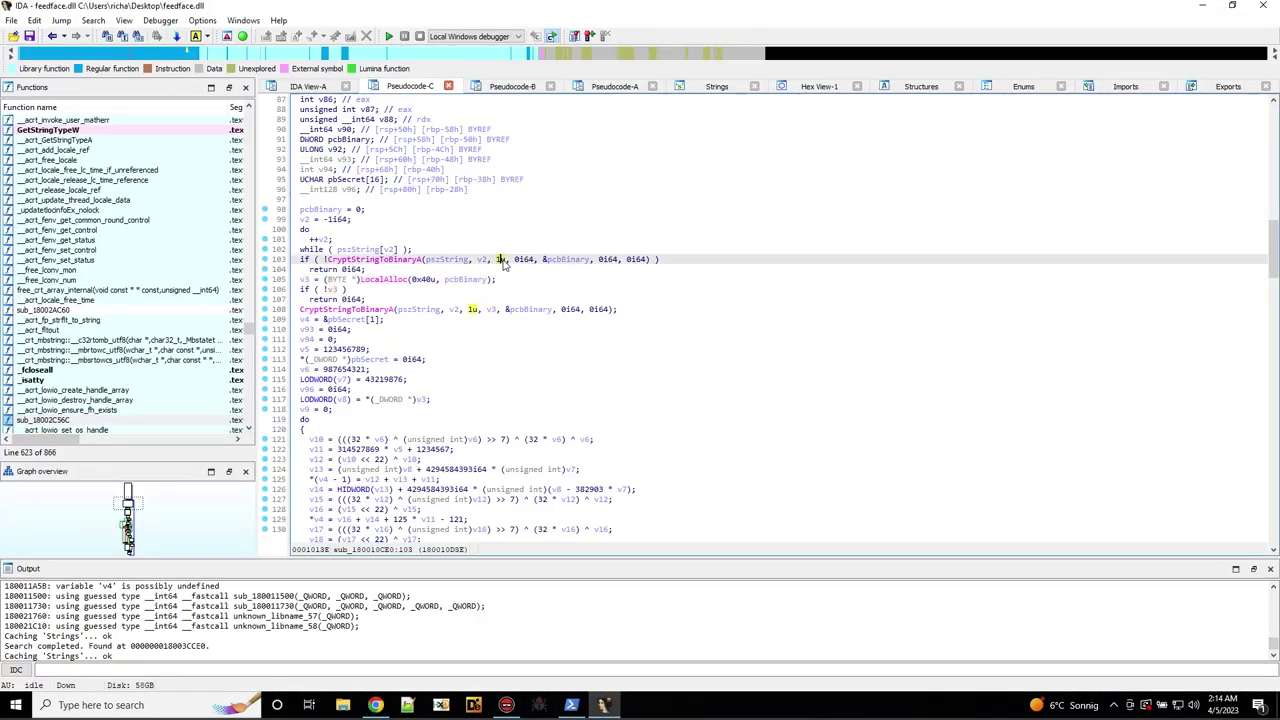
# Apply the standard enum symbol CRYPT_STRING_BASE64 to the 1u flag argument of the first CryptStringToBinaryA call, finding it by the substring base64.
pyautogui.moveTo(528, 316)
pyautogui.press('m')
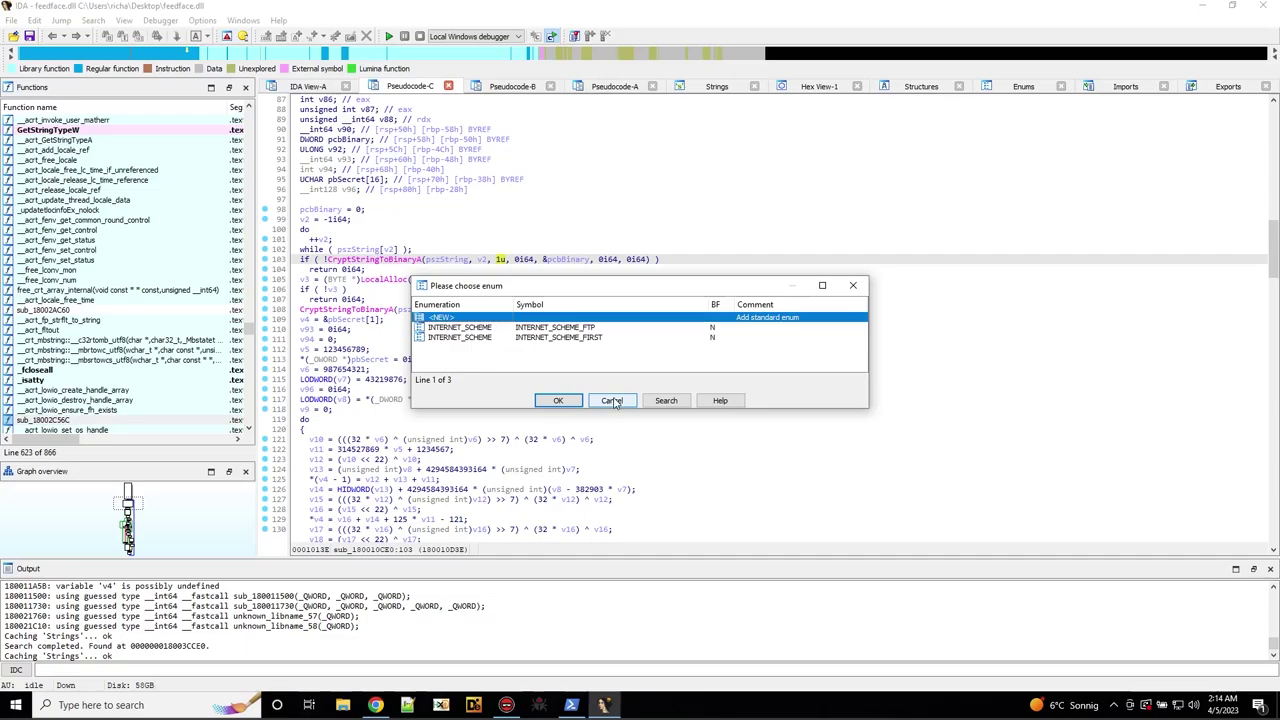
pyautogui.doubleClick(445, 317)
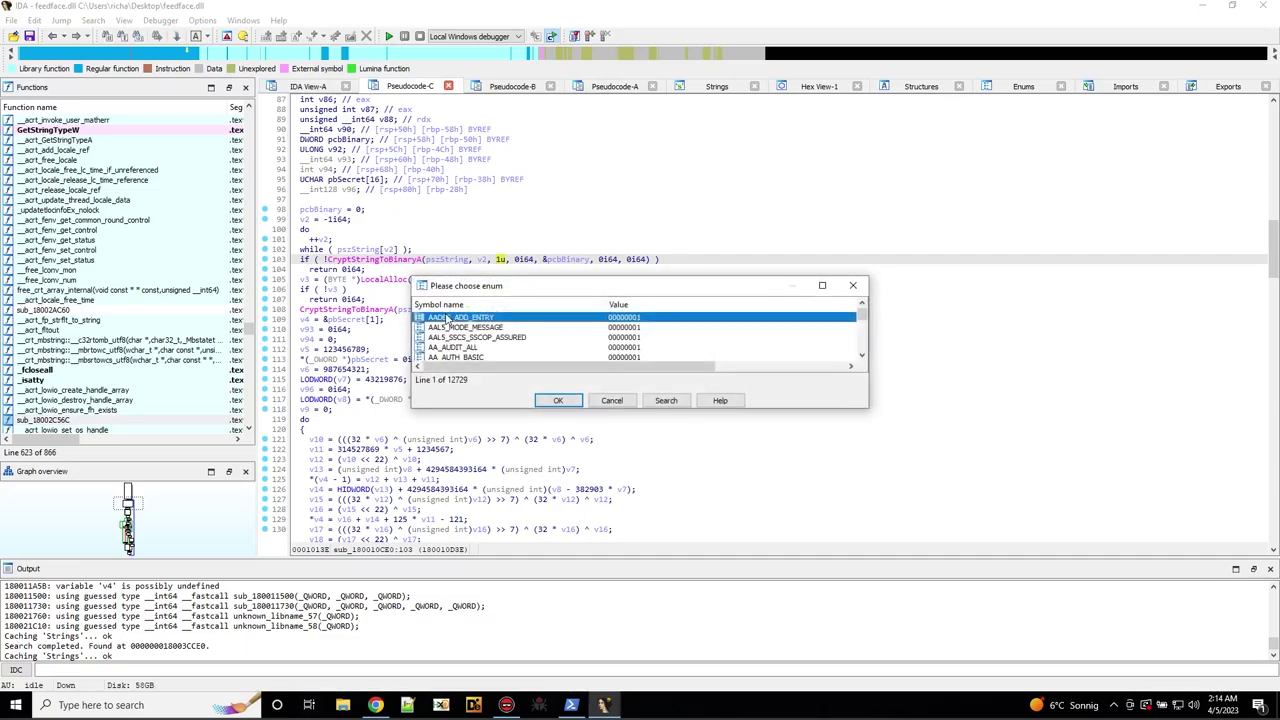
pyautogui.write('base6: not found')
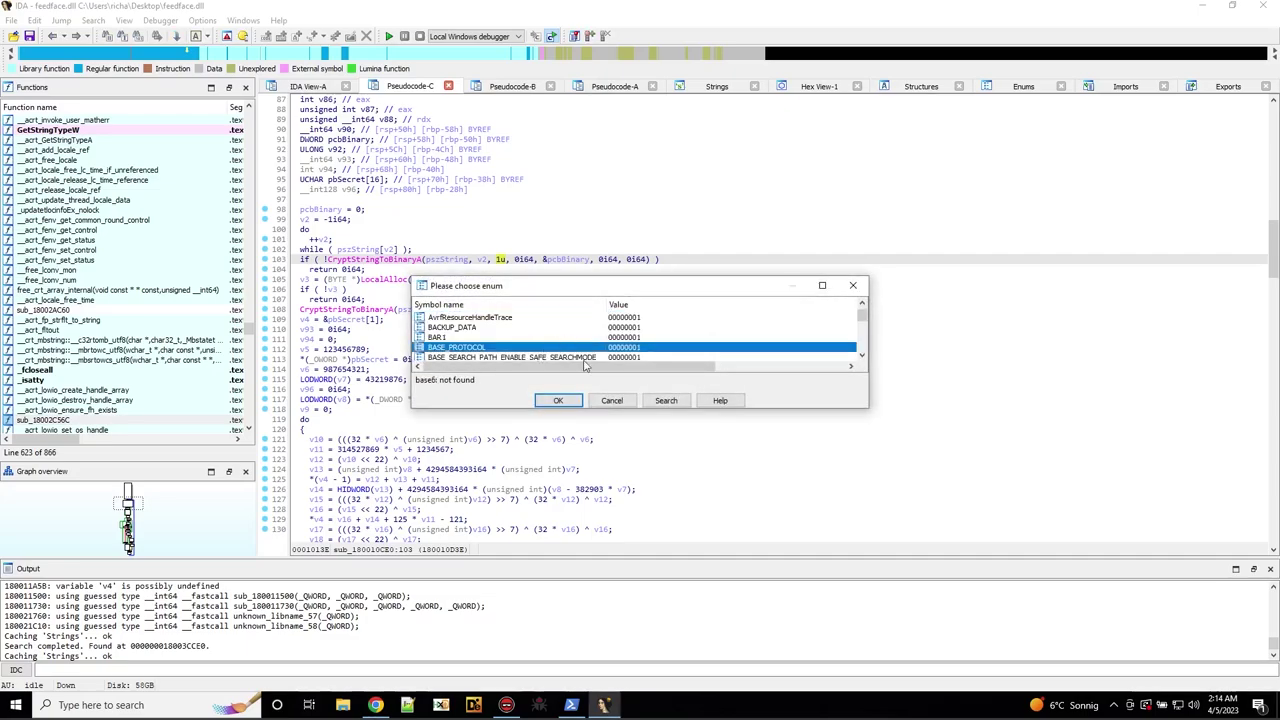
pyautogui.click(666, 400)
pyautogui.write('base64')
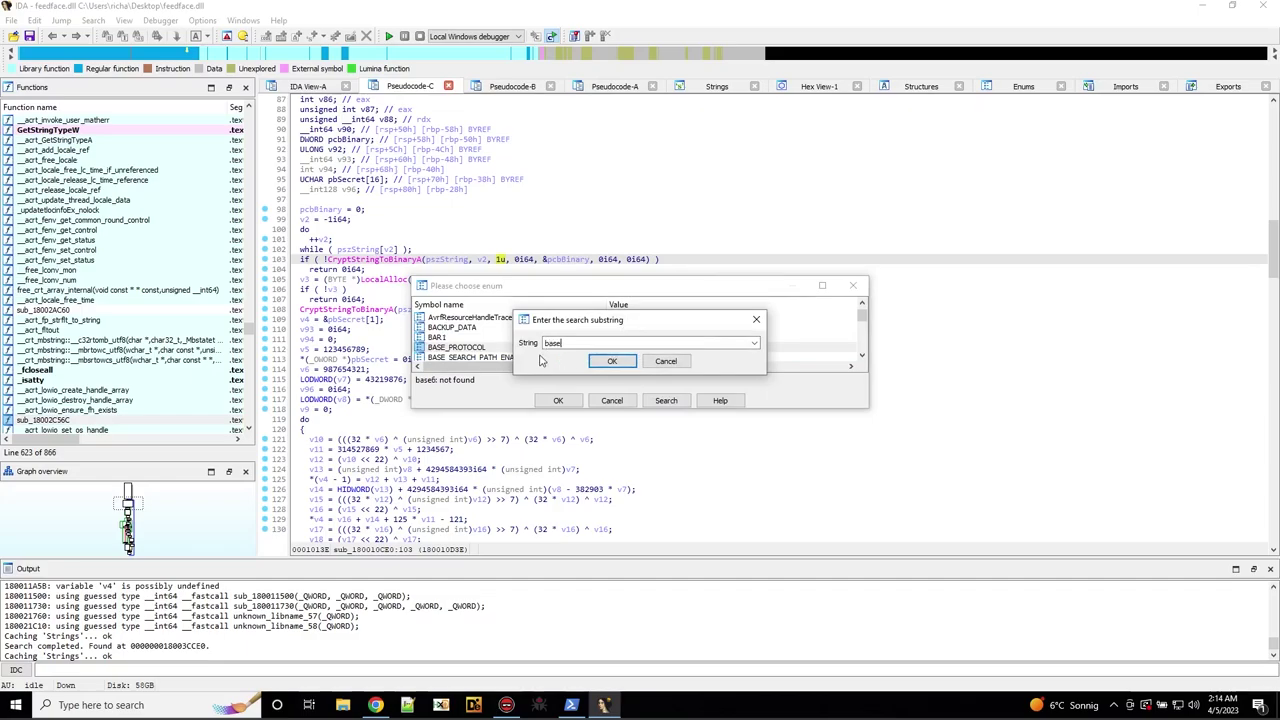
pyautogui.press('Return')
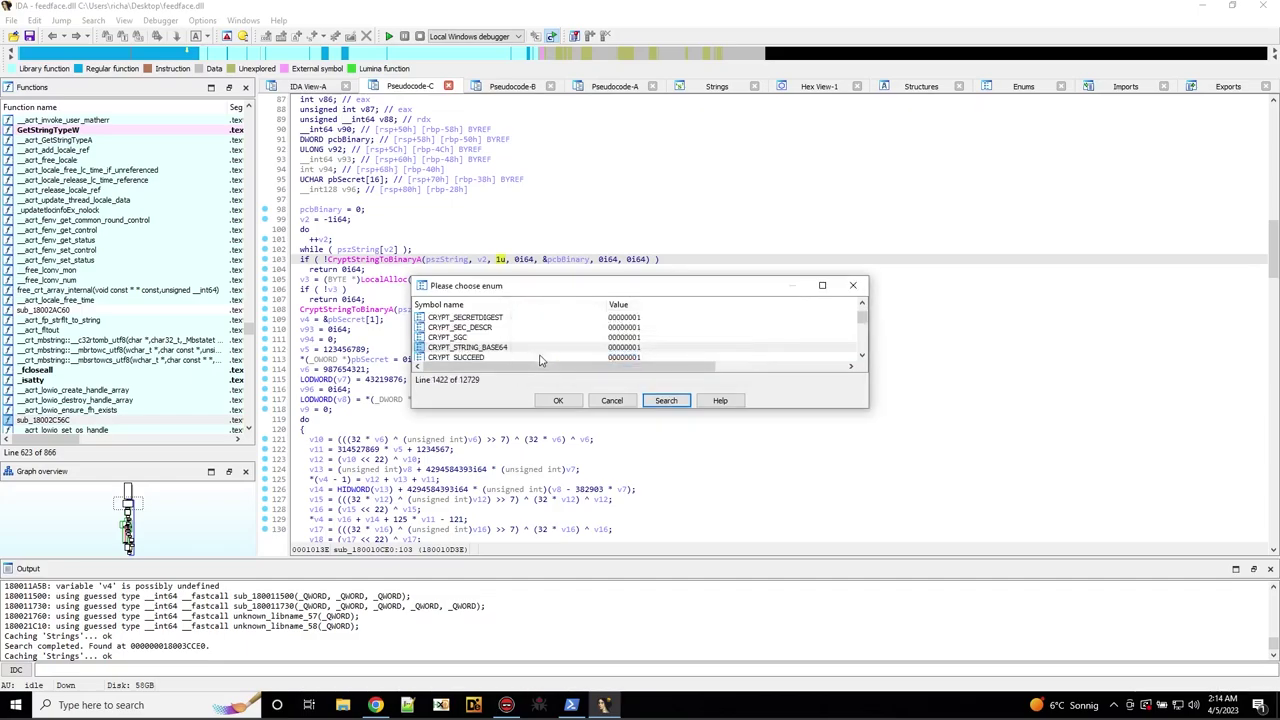
pyautogui.doubleClick(487, 350)
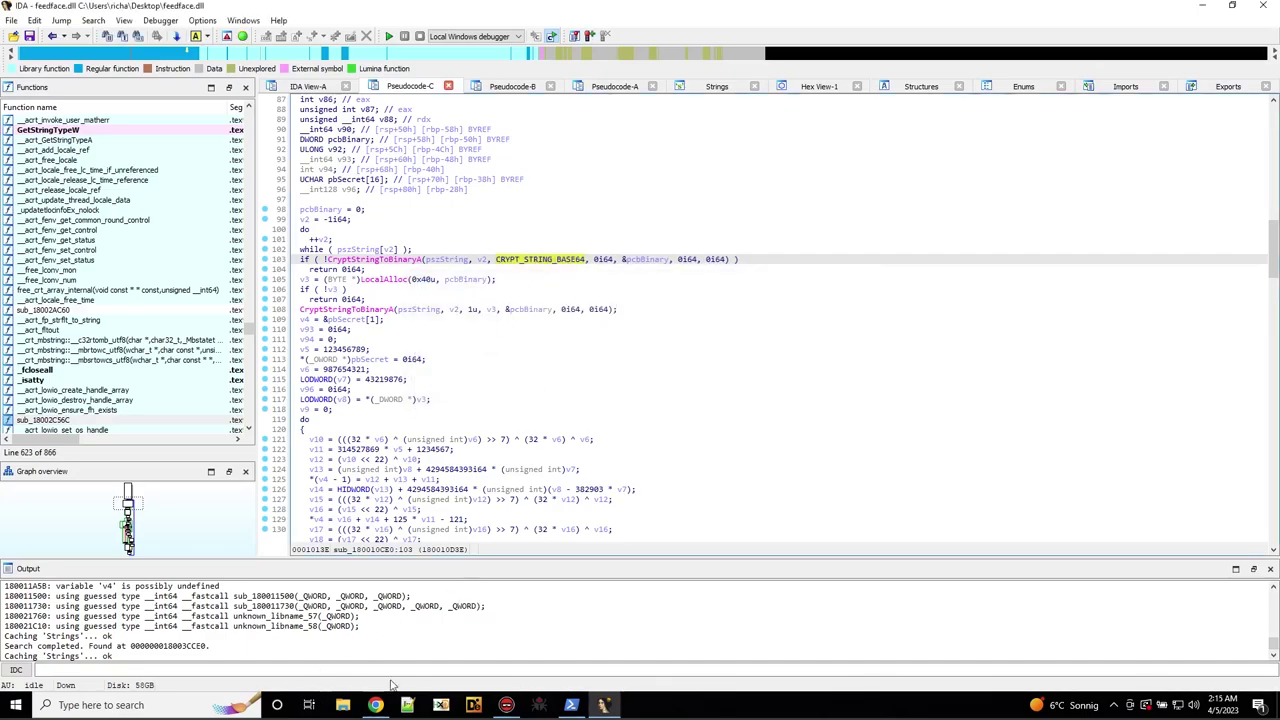
# Recheck the CryptStringToBinaryA documentation in Chrome, return to IDA, and rename the pcbBinary variable to rawData.
pyautogui.click(376, 705)
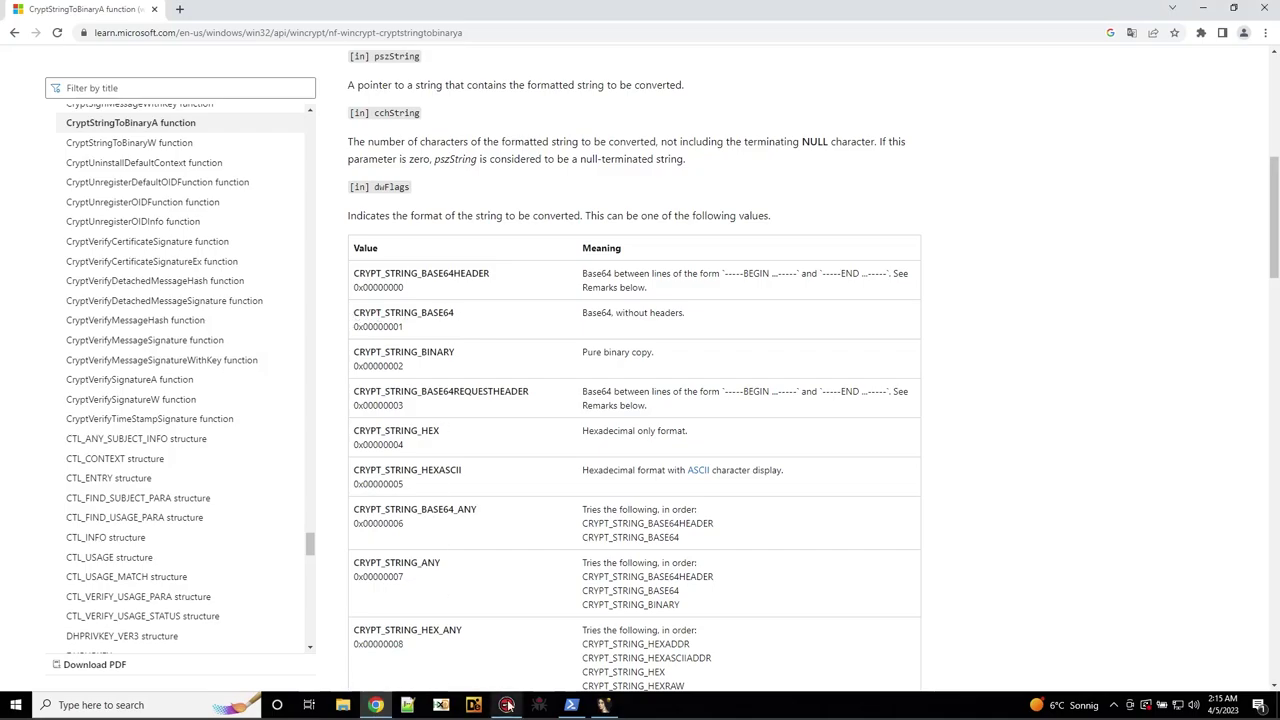
pyautogui.click(604, 705)
pyautogui.click(651, 260)
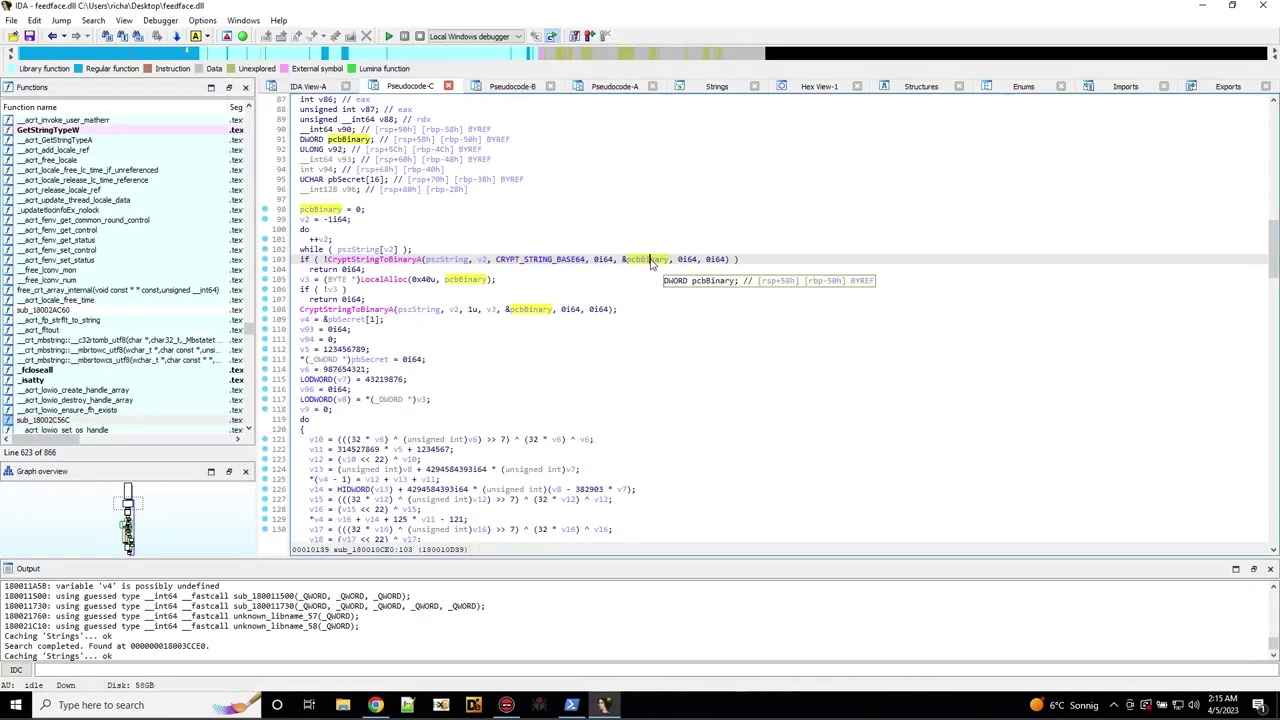
pyautogui.press('n')
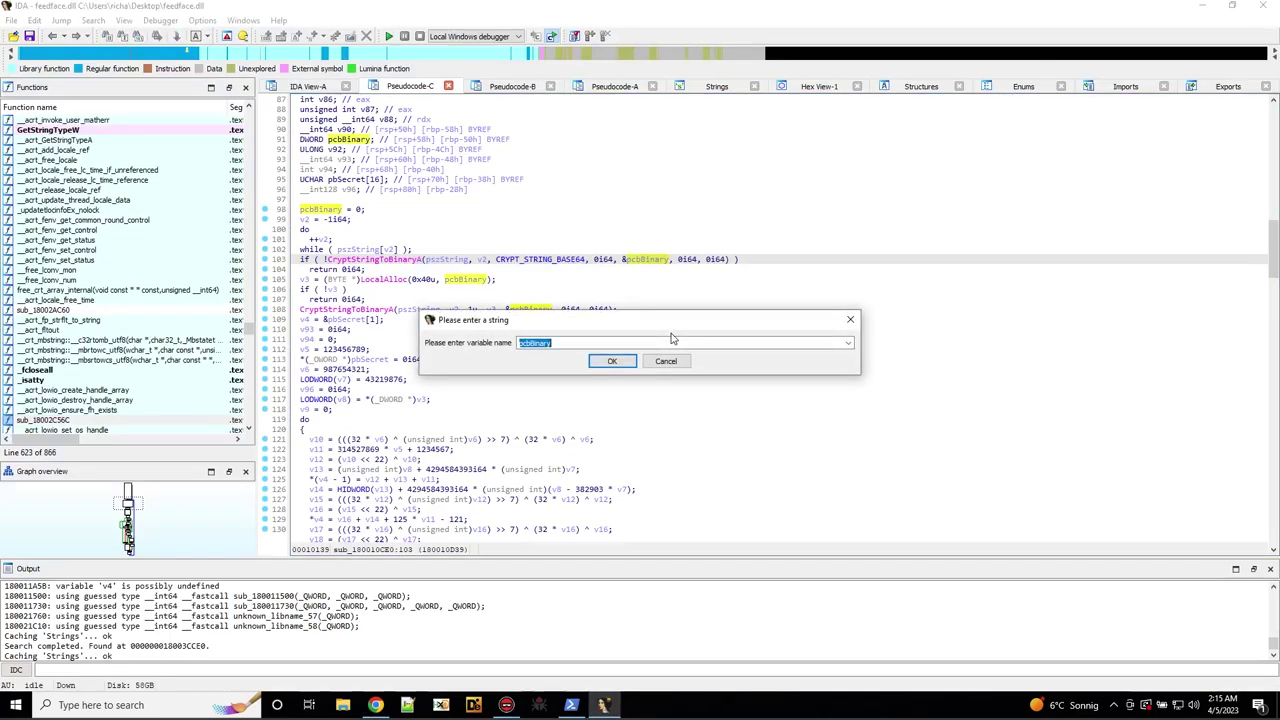
pyautogui.write('rawData')
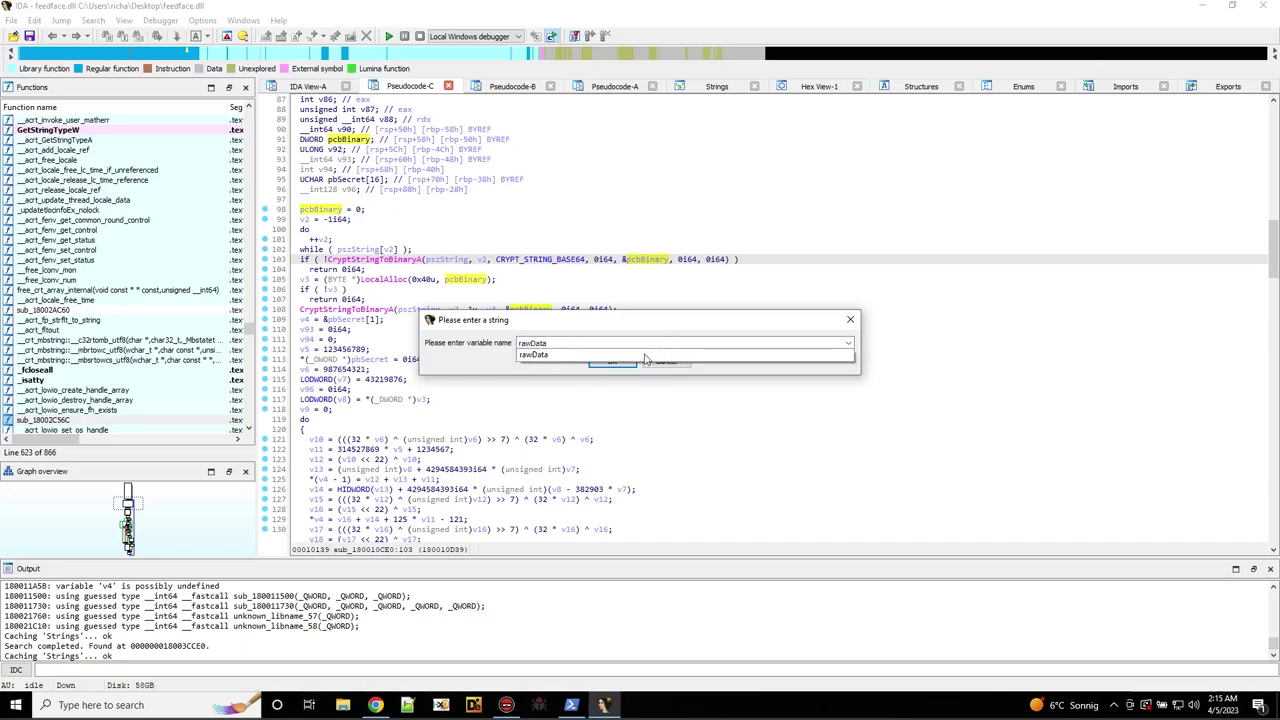
pyautogui.click(550, 357)
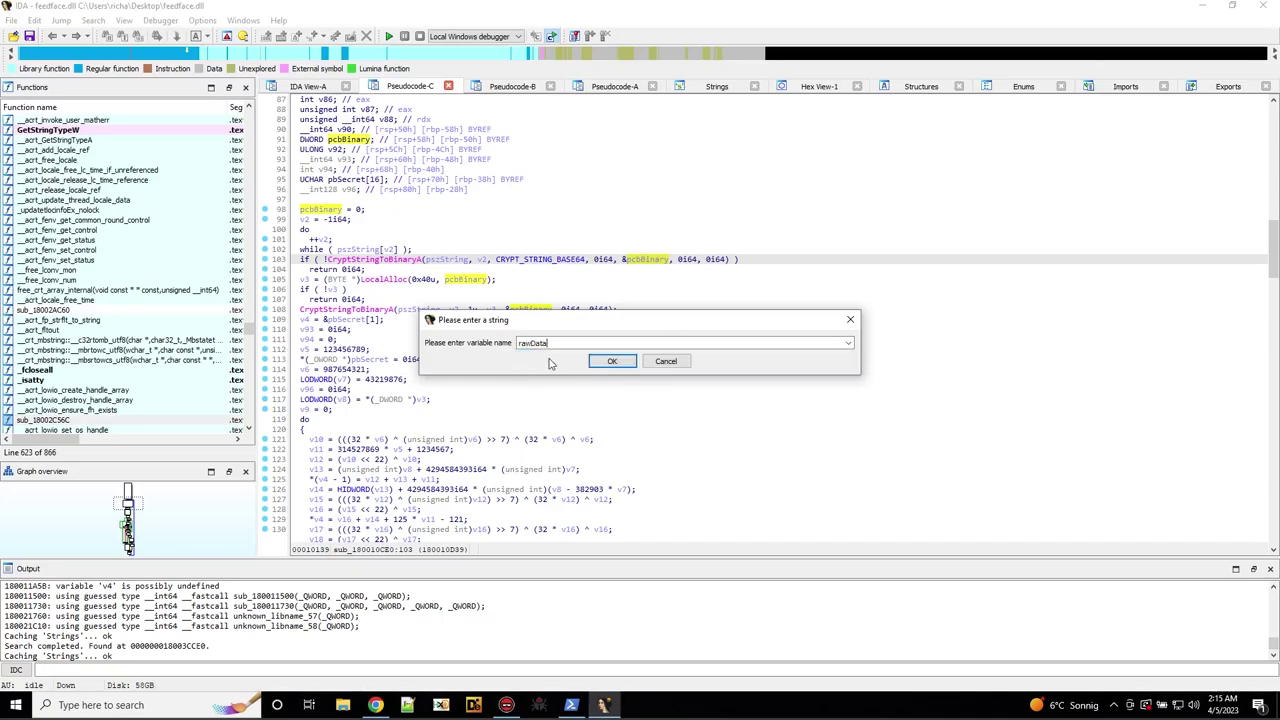
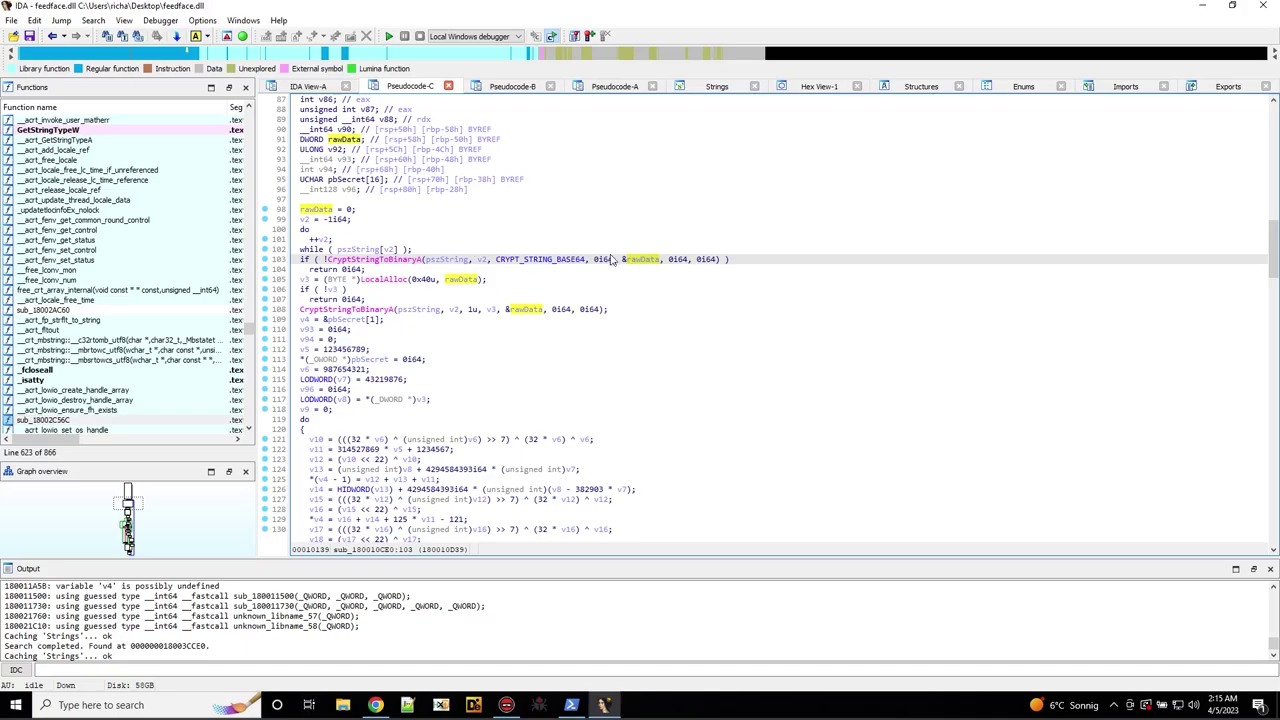
# Rename the pszString parameter in the declaration of sub_180010CE0 to base64String.
pyautogui.scroll(20, 445, 250)
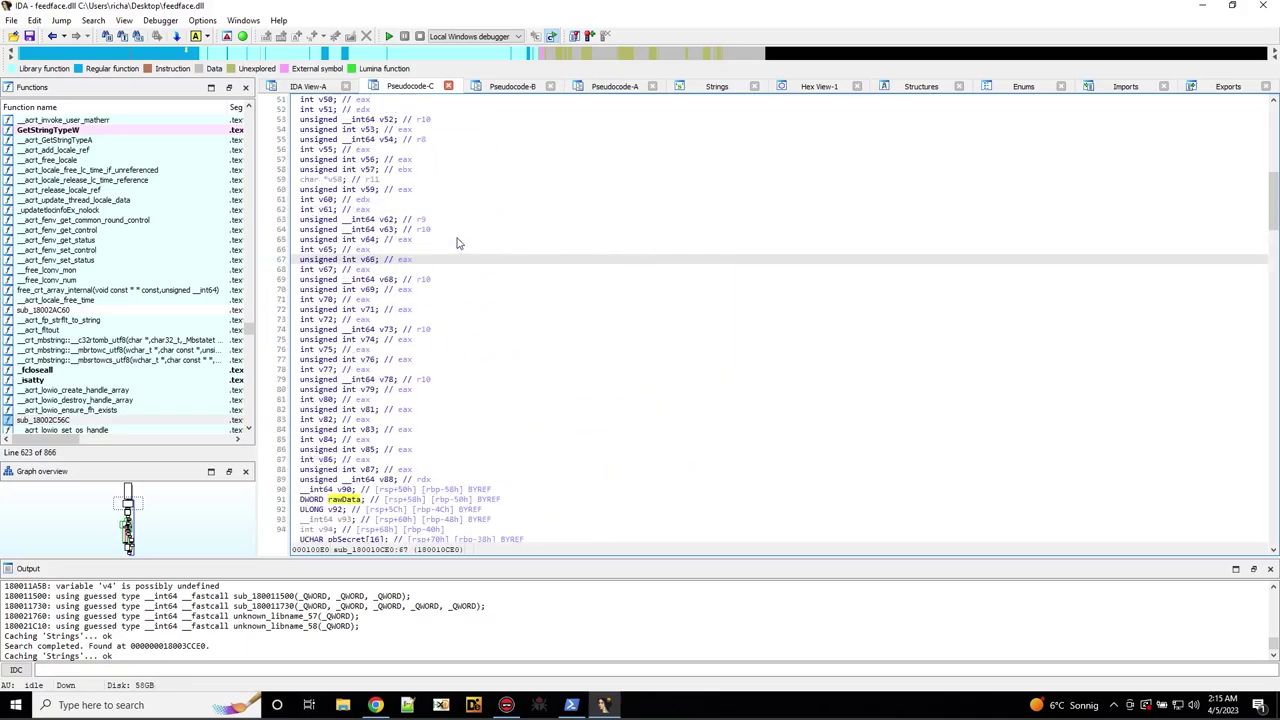
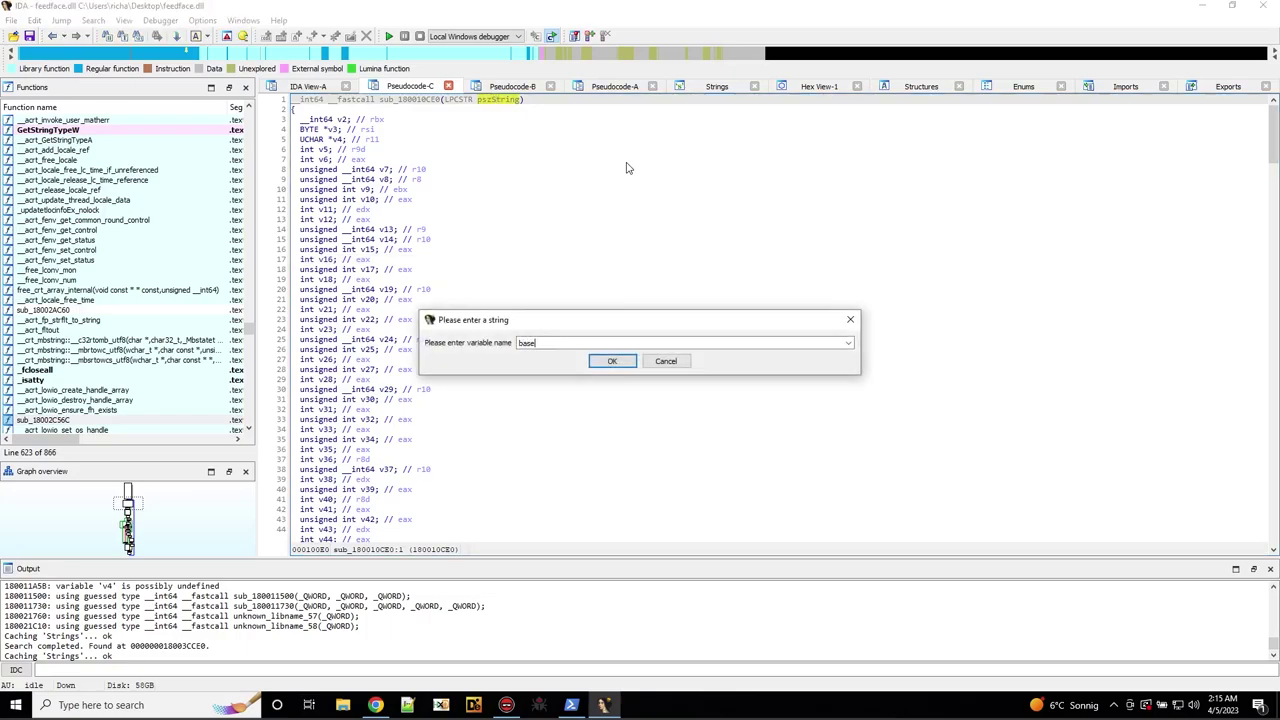
pyautogui.write('ase64String')
pyautogui.press('Return')
# Examine the second CryptStringToBinaryA call and the assignments after it, tracing where pbSecret, base64String and rawData are used.
pyautogui.scroll(-16, 612, 299)
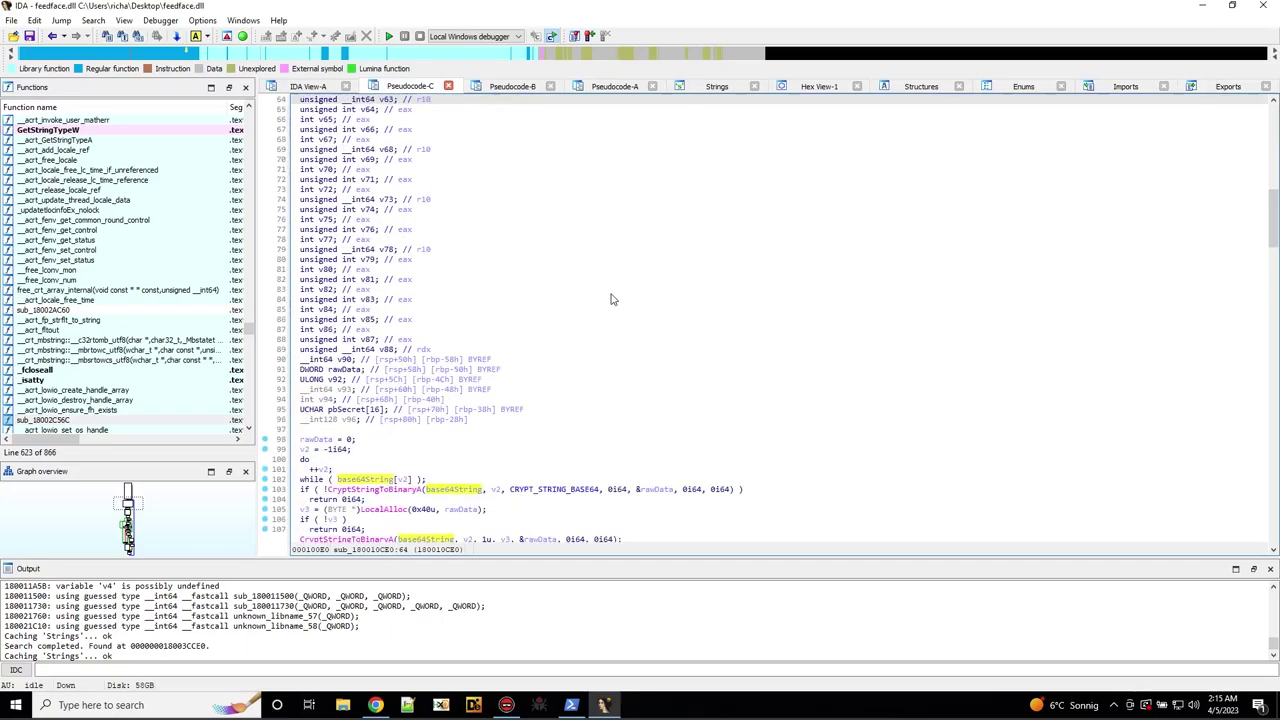
pyautogui.scroll(-4, 608, 287)
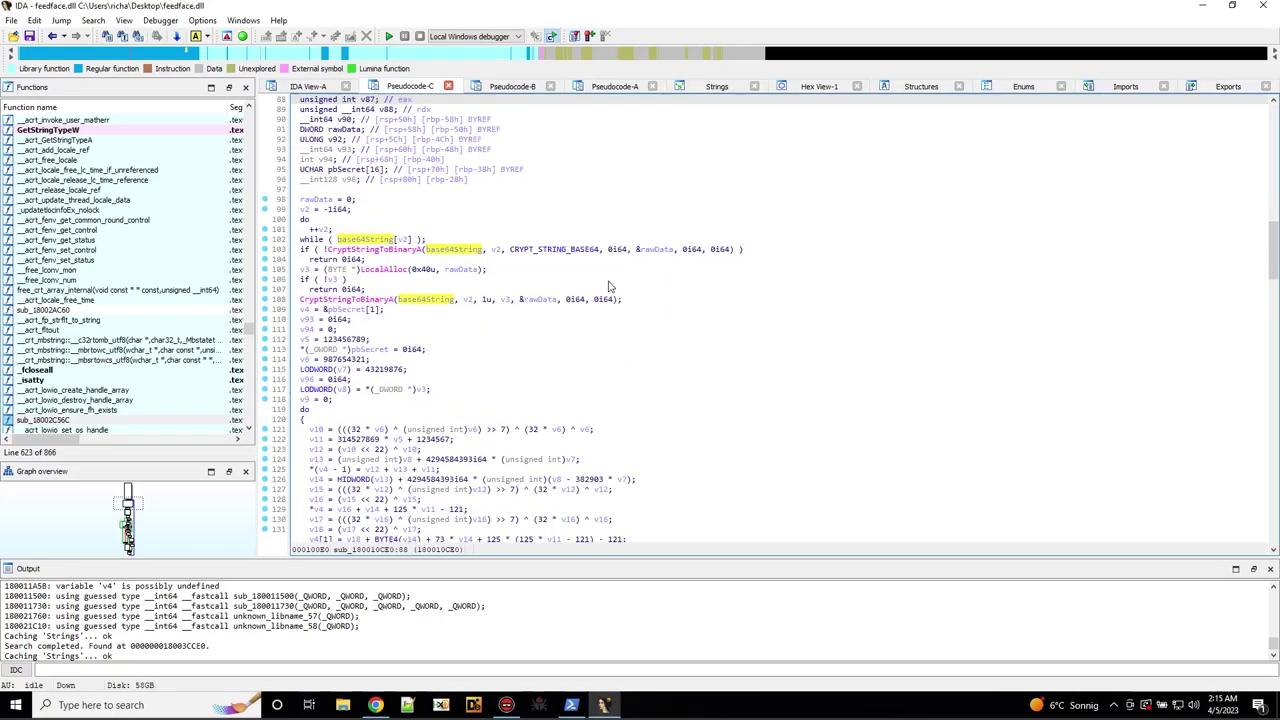
pyautogui.scroll(-1, 608, 287)
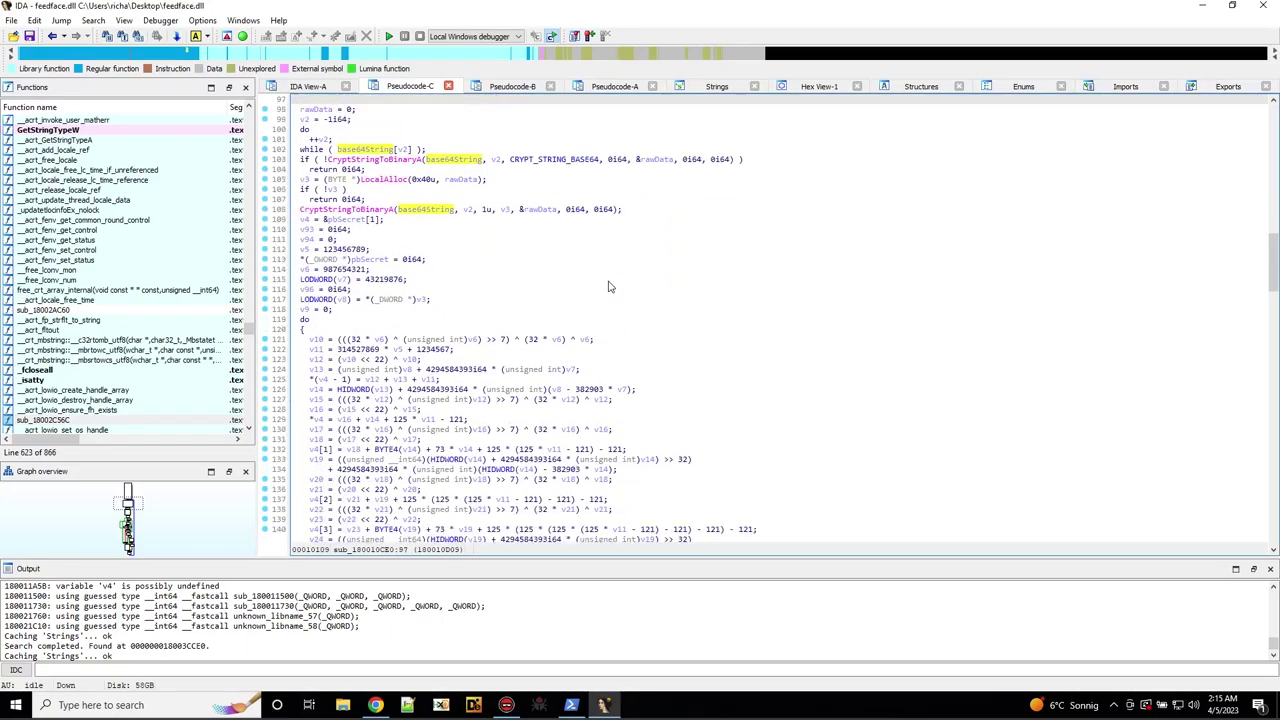
pyautogui.scroll(-1, 608, 287)
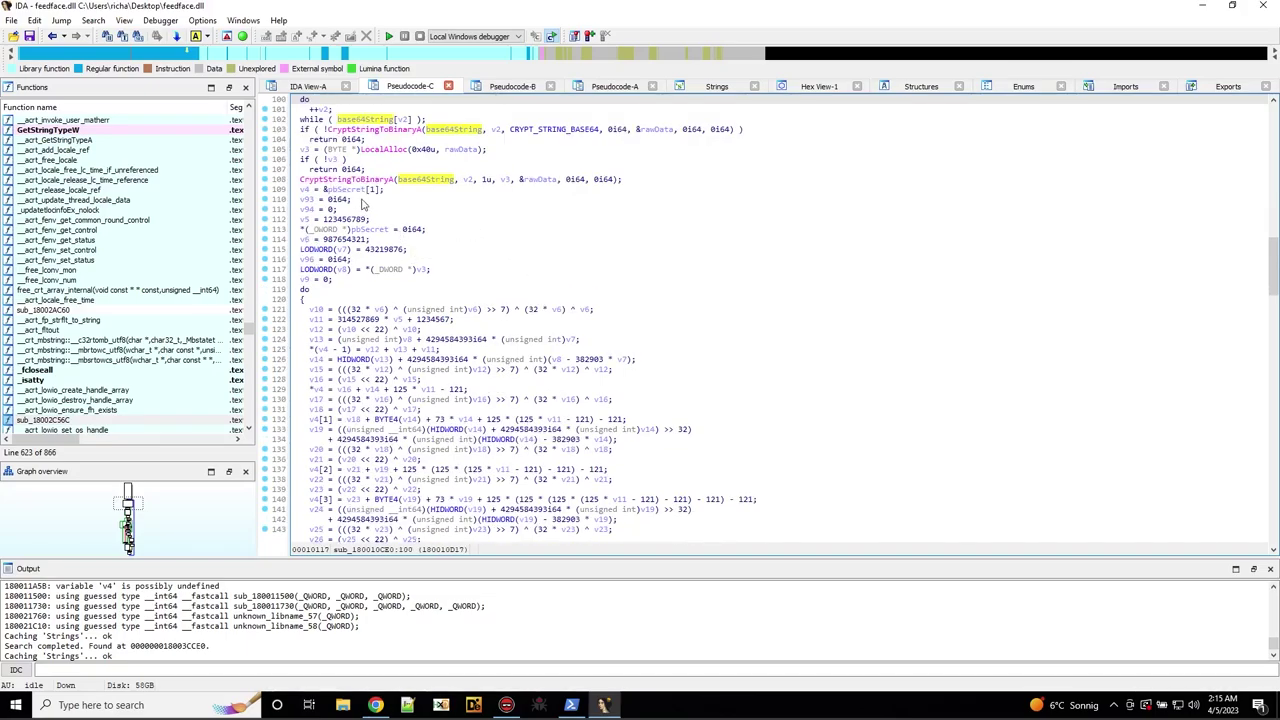
pyautogui.scroll(-2, 375, 278)
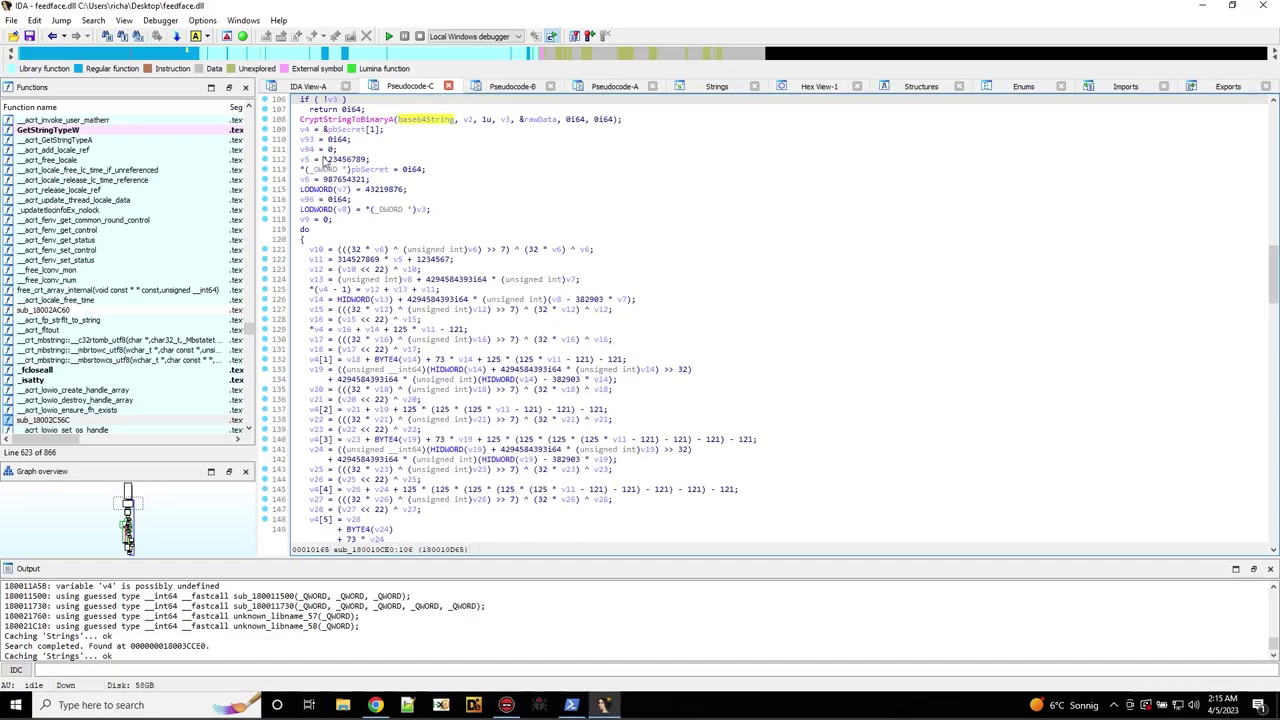
pyautogui.scroll(2, 440, 378)
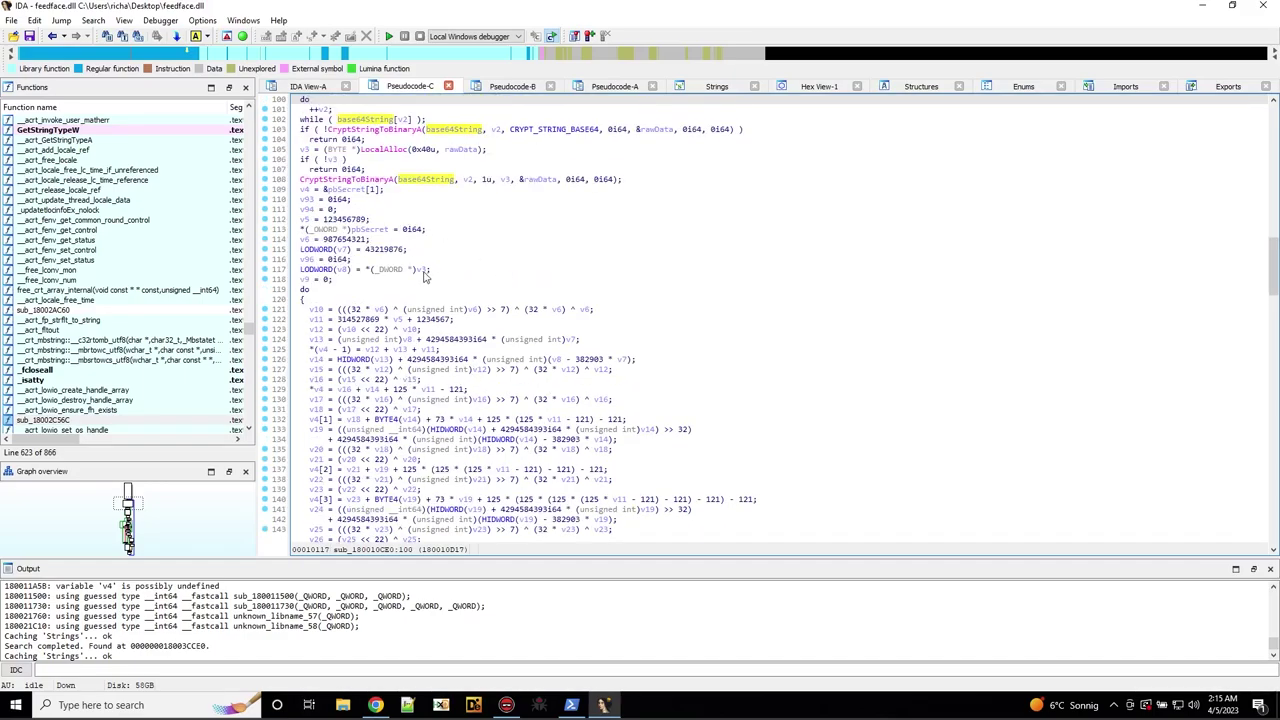
pyautogui.click(350, 232)
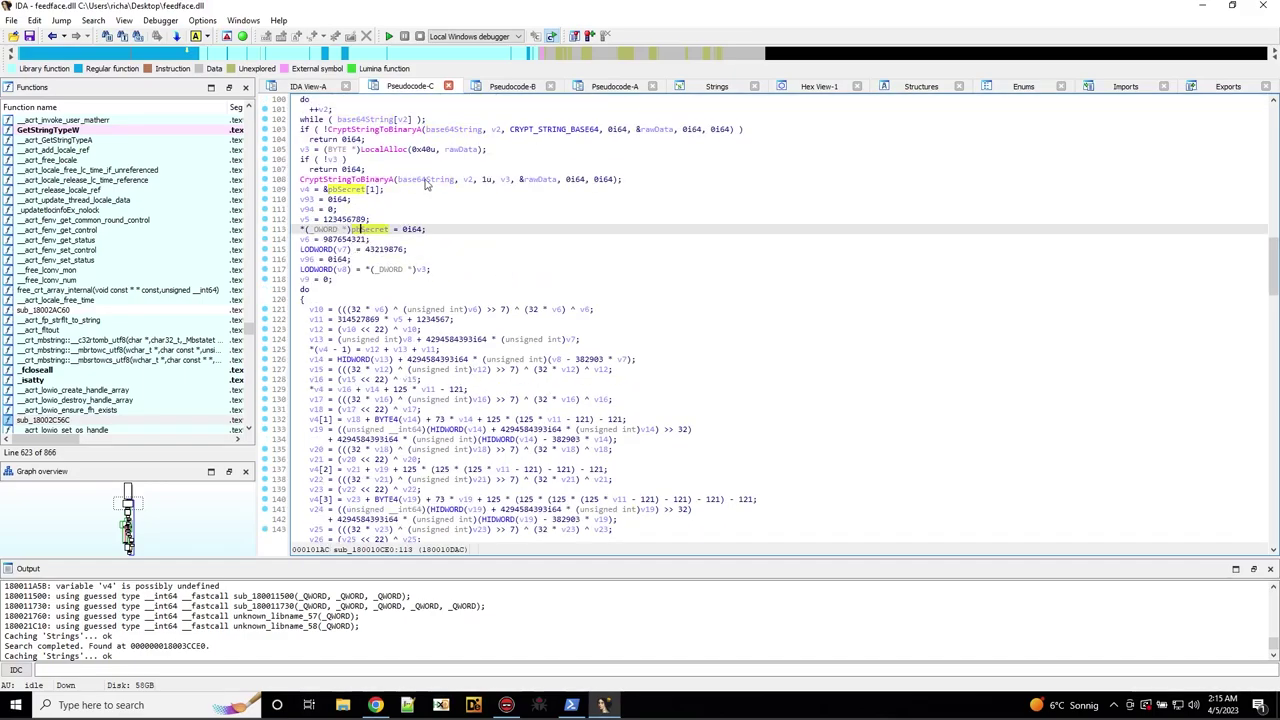
pyautogui.click(425, 181)
pyautogui.click(536, 179)
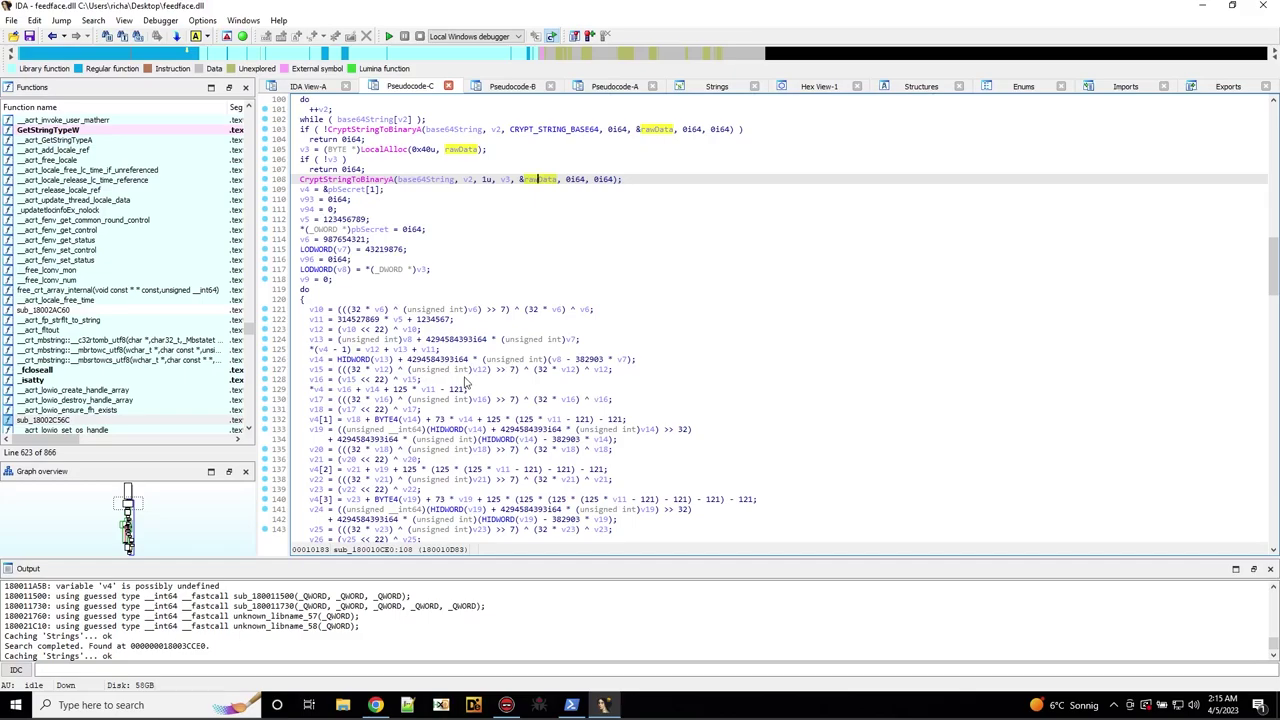
# Rename the variable v90, passed to sub_180002F10 and returned at the end of sub_180010CE0, to outputBuffer.
pyautogui.scroll(-20, 465, 382)
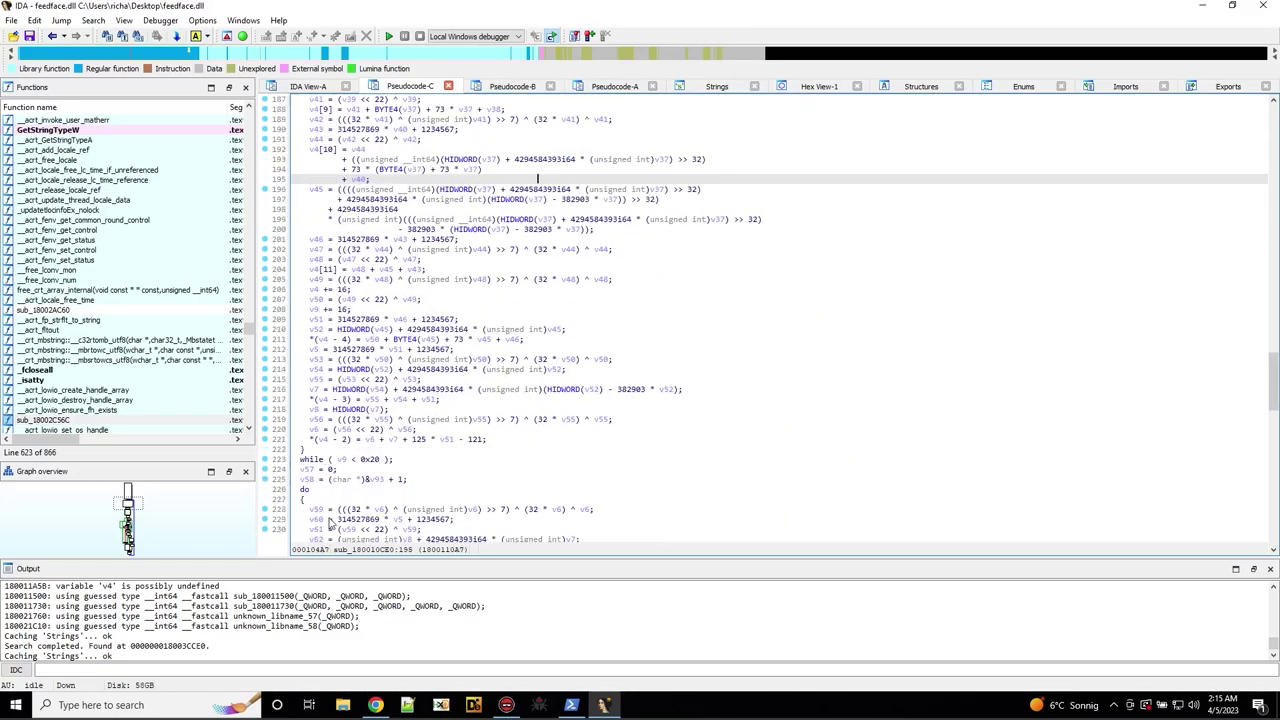
pyautogui.scroll(-17, 359, 500)
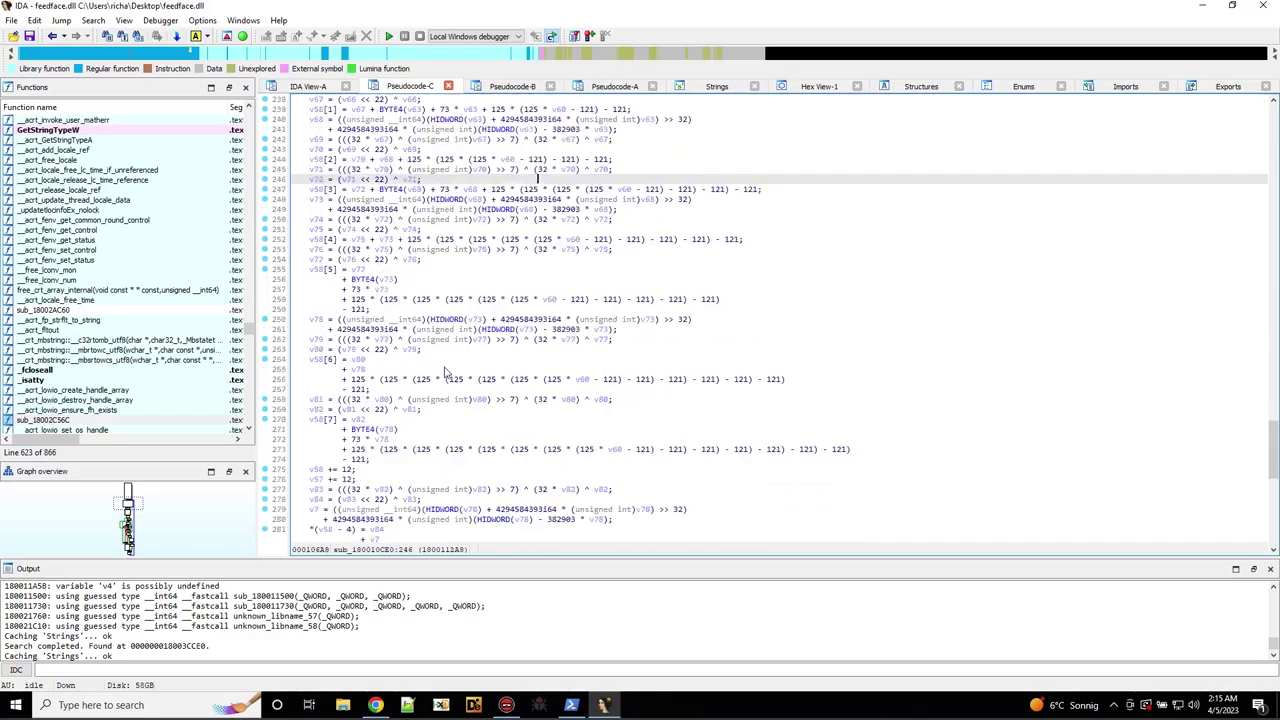
pyautogui.scroll(-16, 447, 372)
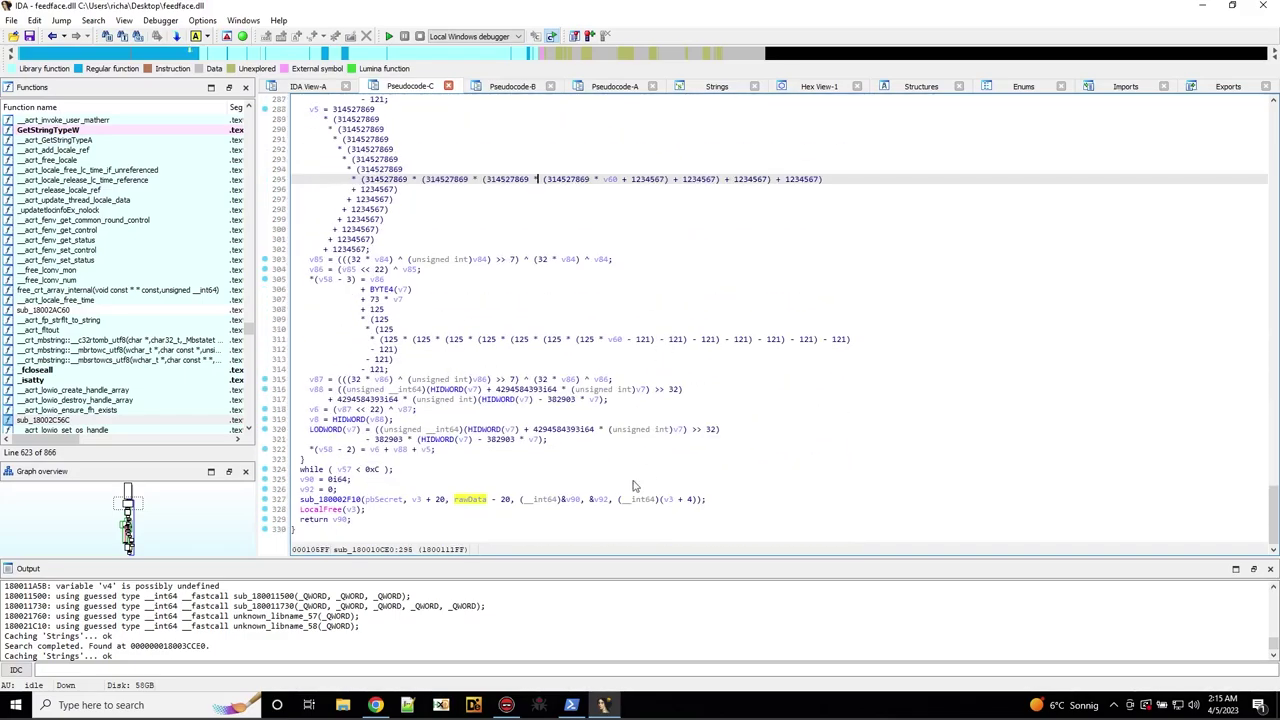
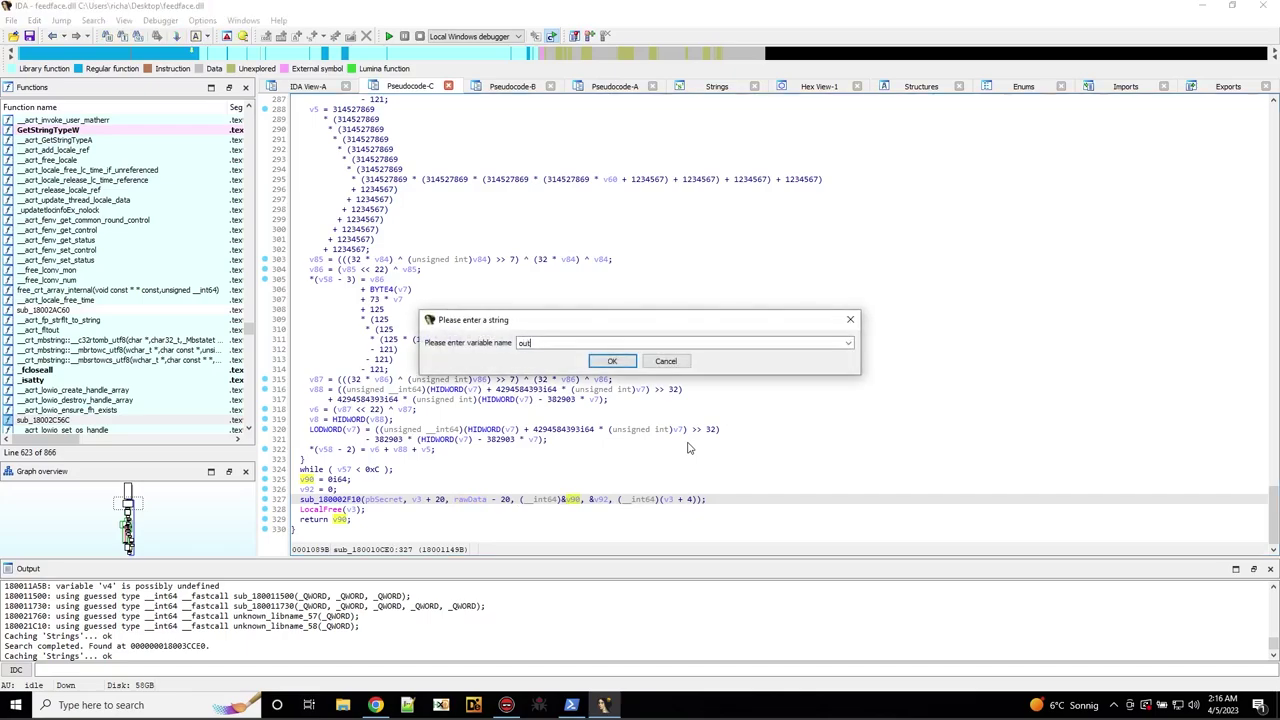
pyautogui.write('putBuffer')
pyautogui.press('Return')
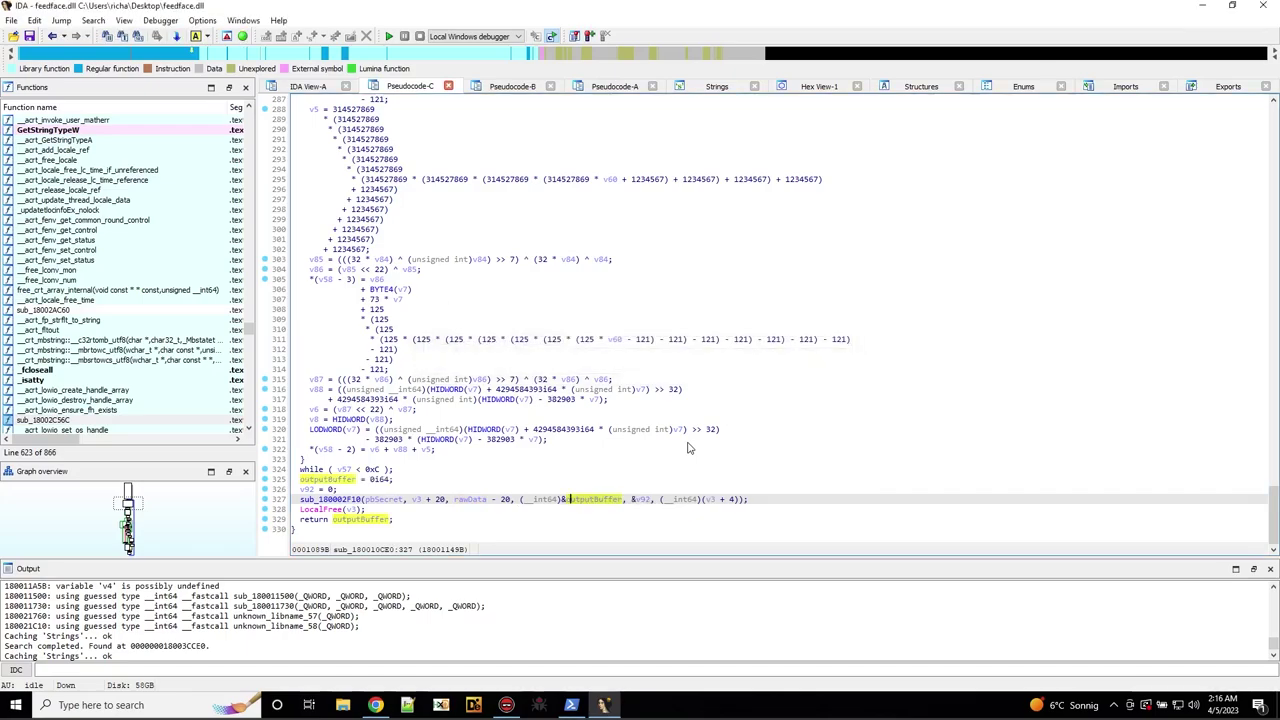
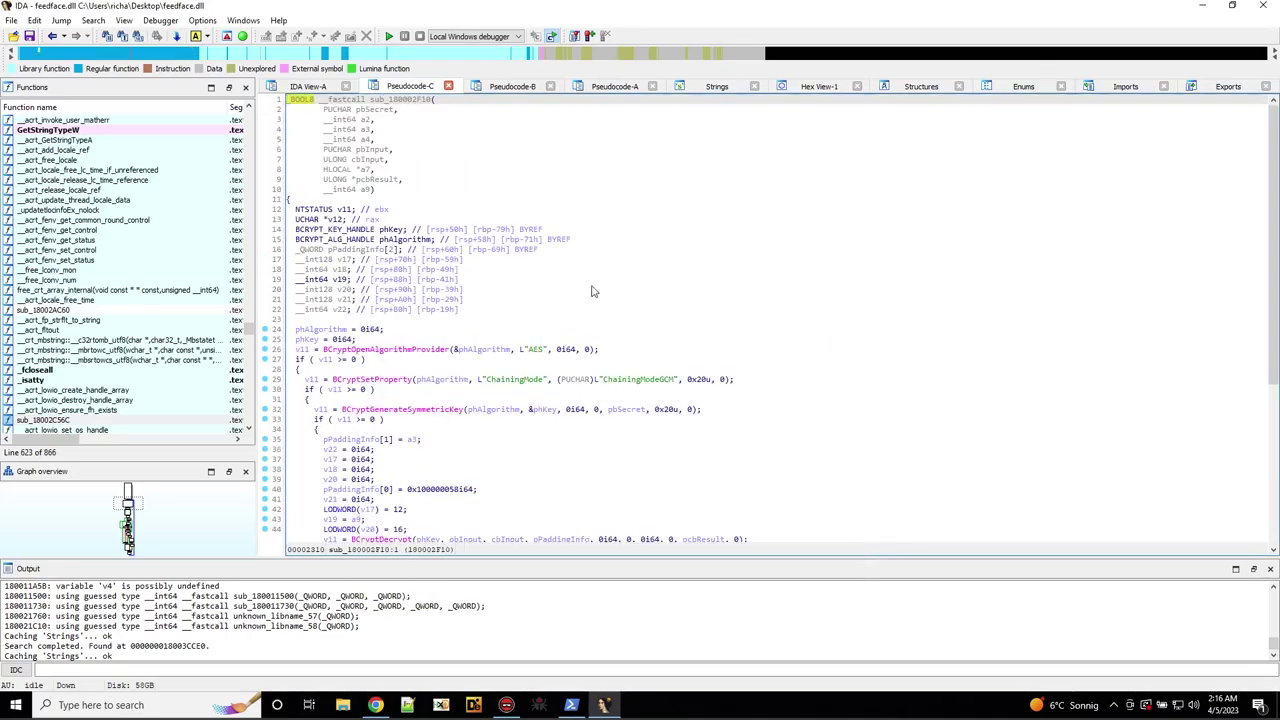
# Open sub_180002F10 and examine its BCrypt calls for the algorithm, chaining mode, symmetric key generation and decryption.
pyautogui.scroll(-6, 597, 293)
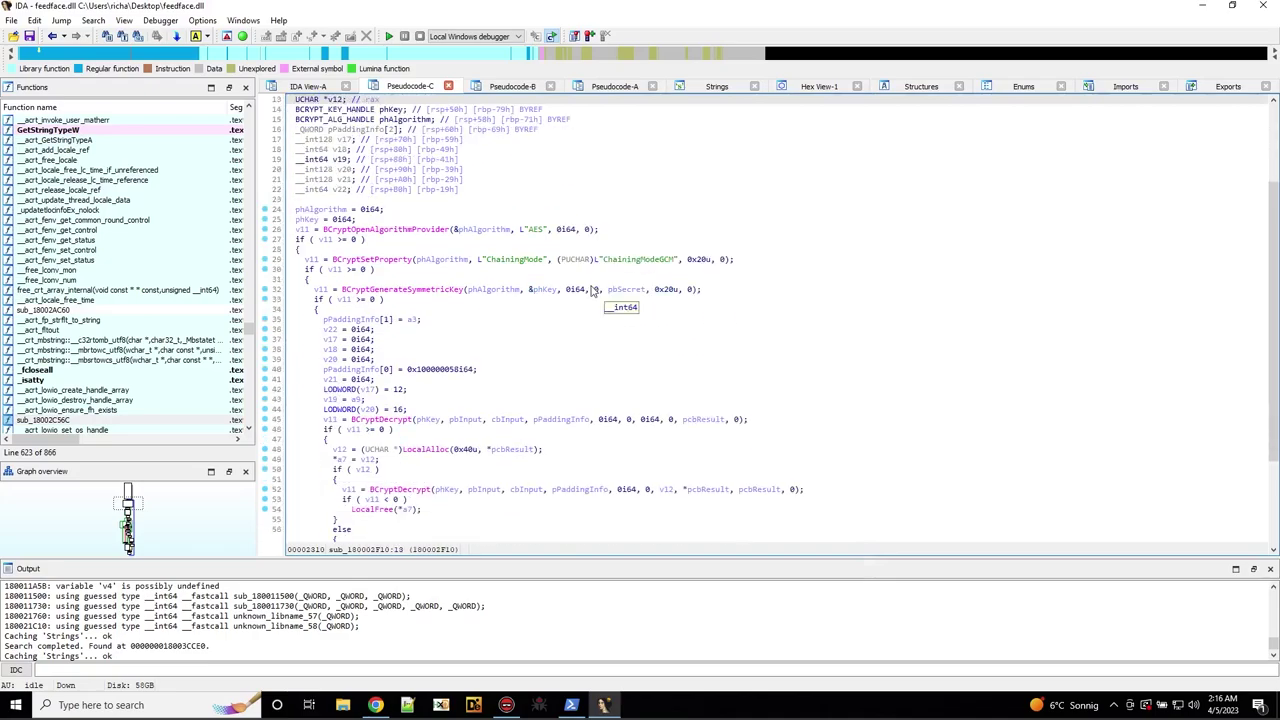
pyautogui.scroll(1, 560, 320)
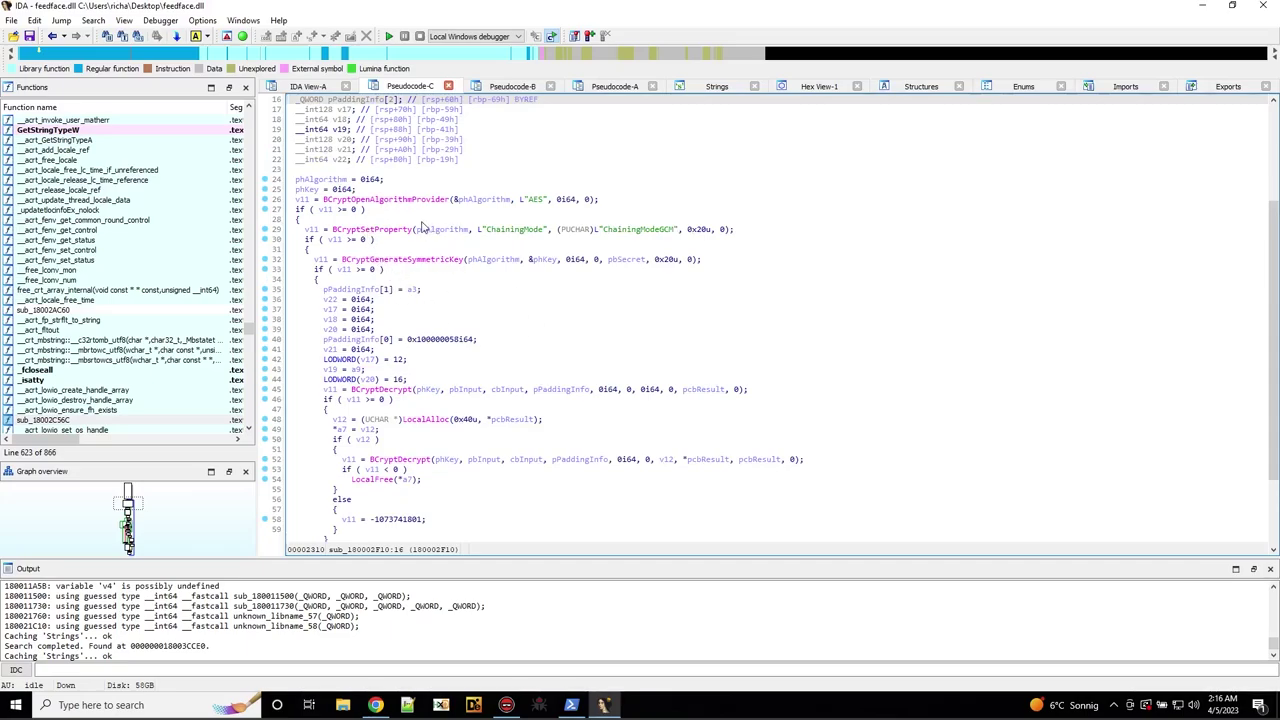
pyautogui.moveTo(375, 234)
pyautogui.click(531, 201)
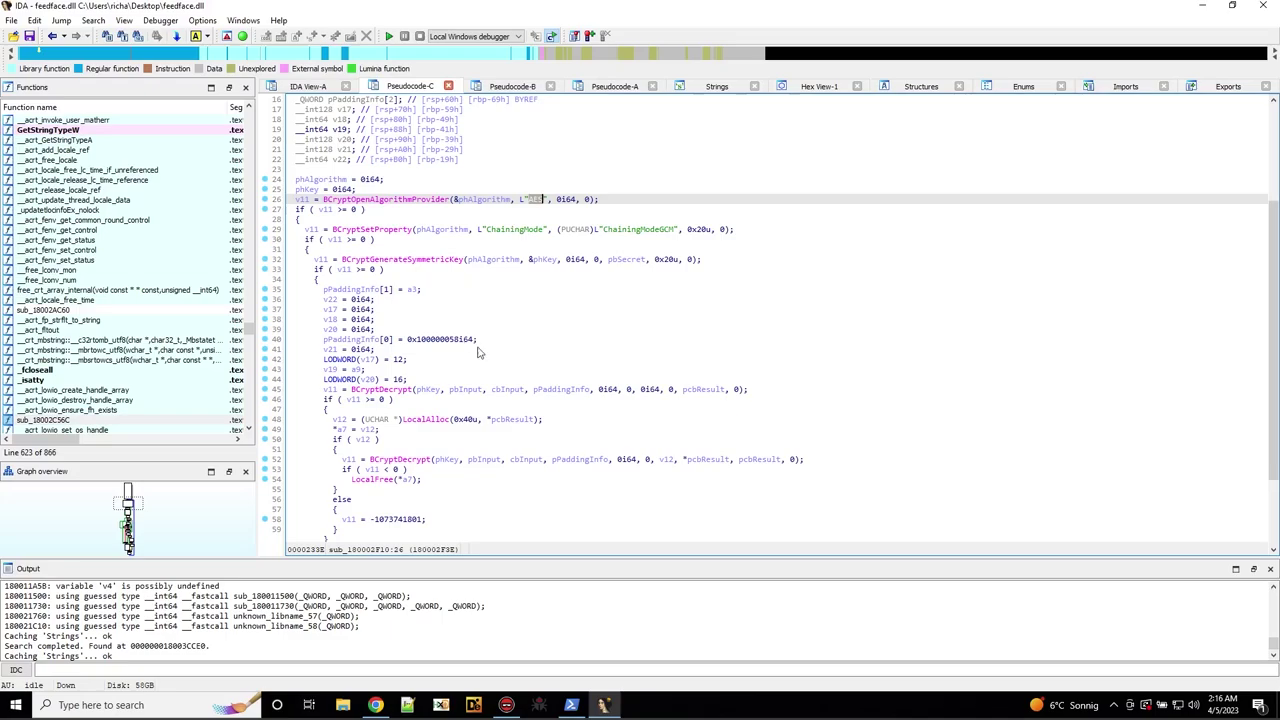
pyautogui.scroll(3, 555, 373)
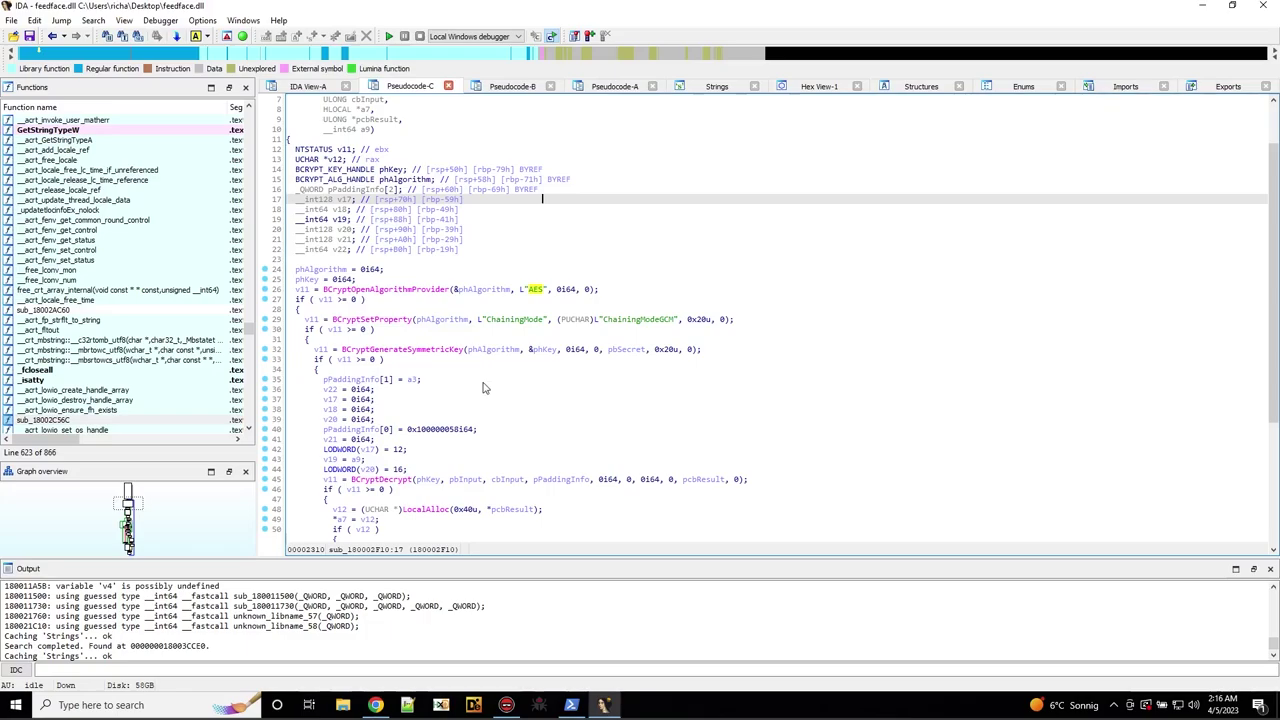
pyautogui.moveTo(485, 349)
pyautogui.scroll(-6, 480, 415)
# Rename the function sub_180002F10 to decryptBCode.
pyautogui.scroll(8, 477, 420)
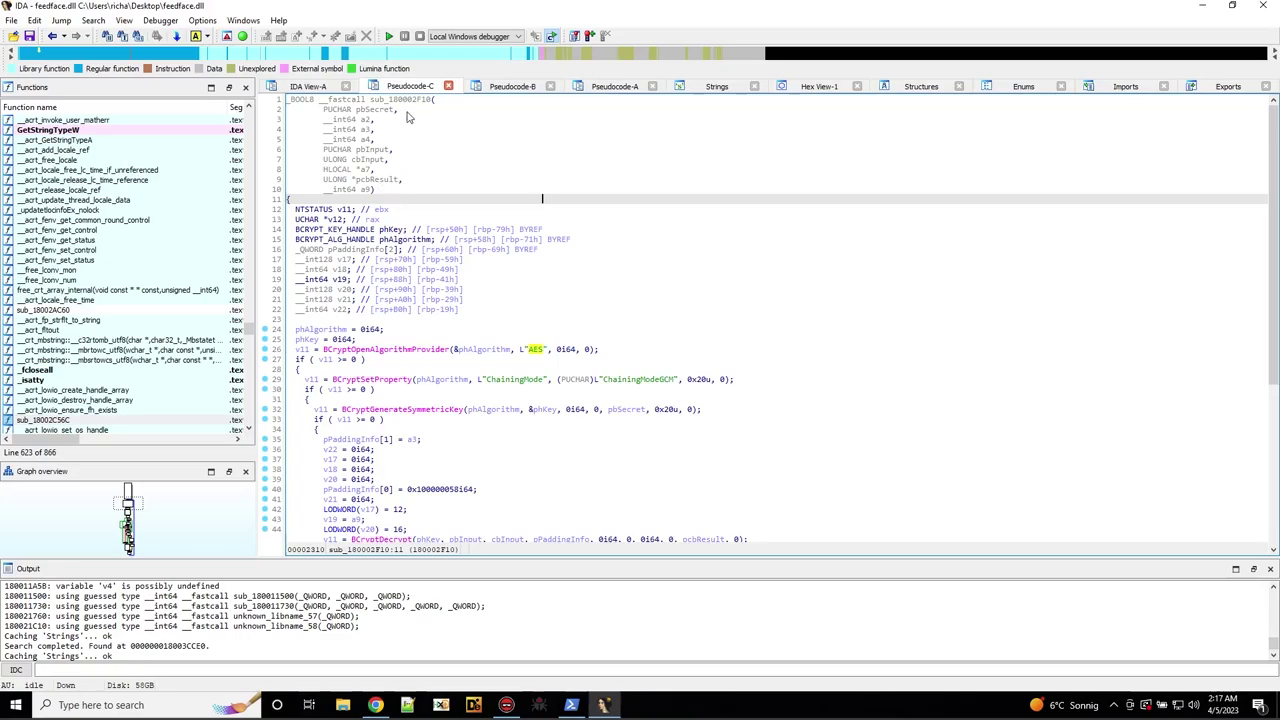
pyautogui.click(412, 101)
pyautogui.write('nde')
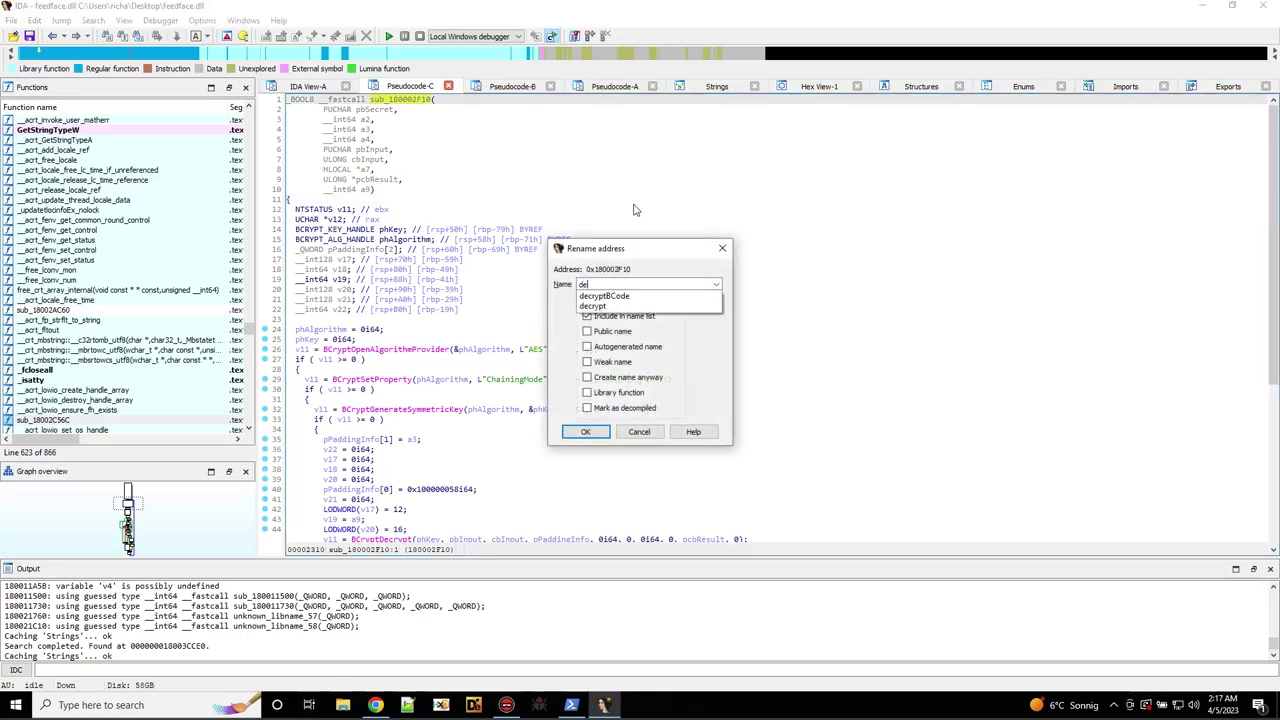
pyautogui.write('cryptB')
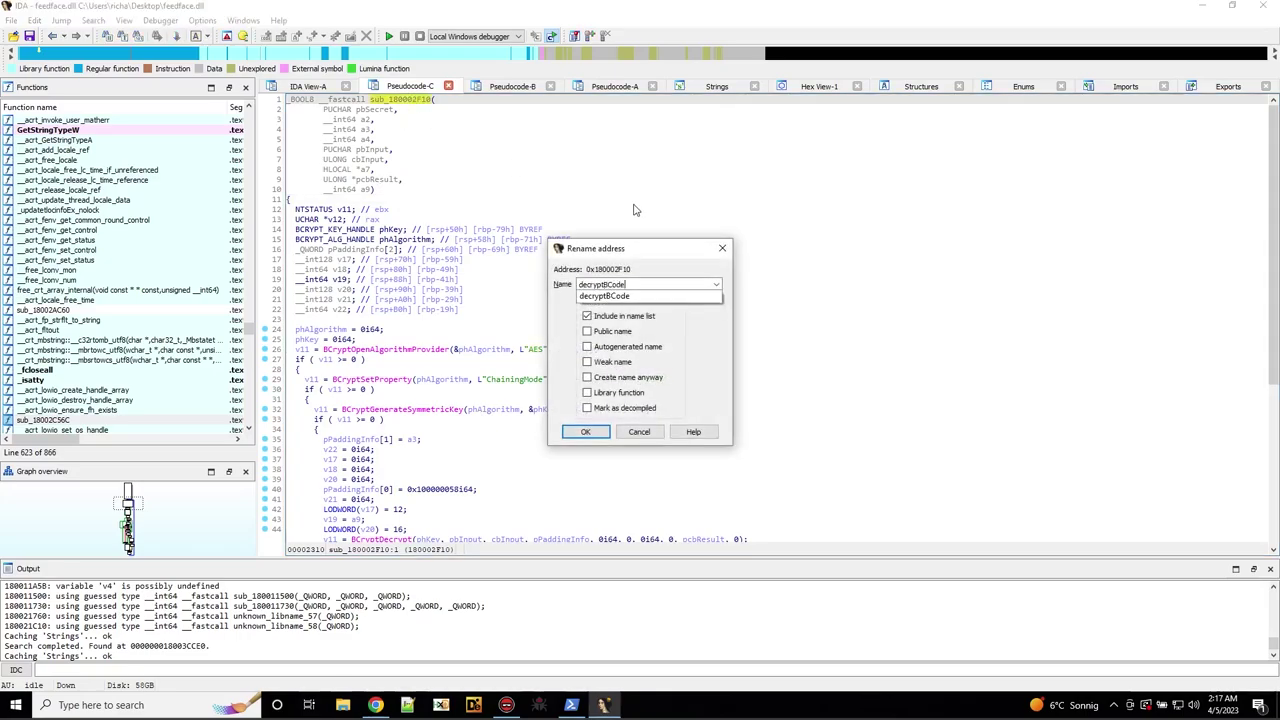
pyautogui.write('Code')
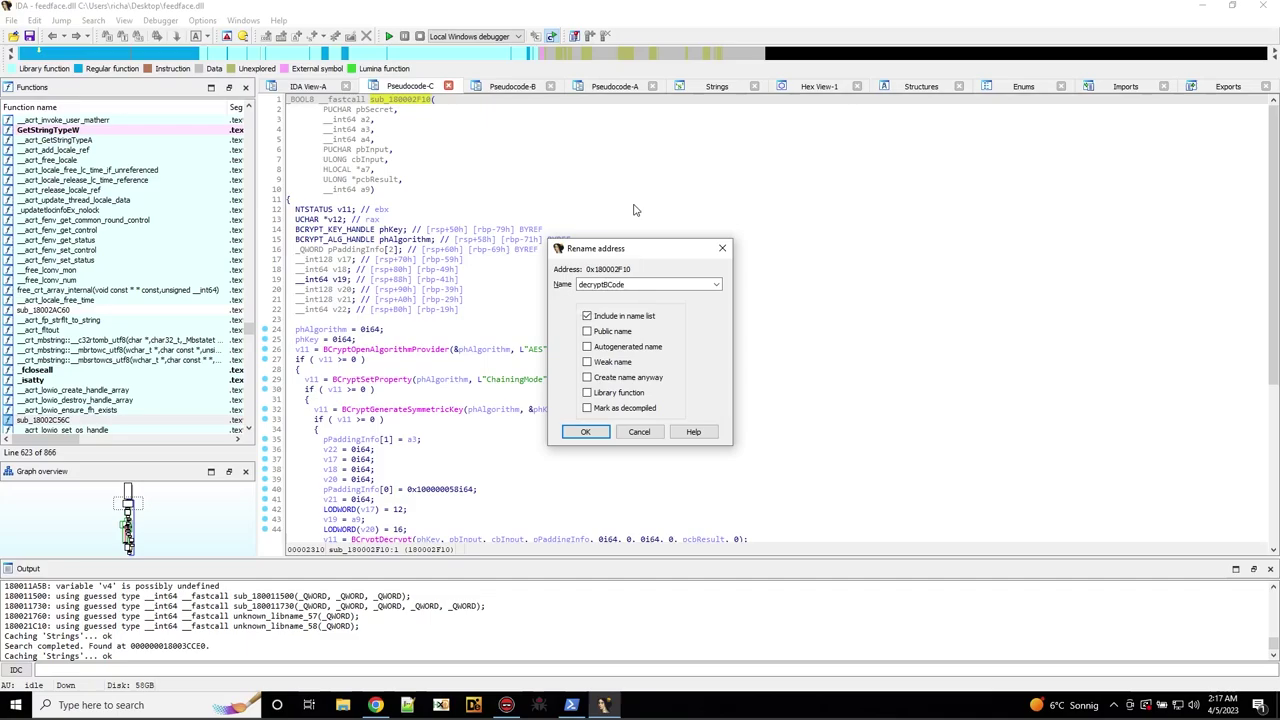
pyautogui.click(585, 431)
# Examine how decryptBCode uses the pbSecret and a9 parameters and where pPaddingInfo is set and passed to the BCryptDecrypt calls.
pyautogui.scroll(-2, 408, 365)
pyautogui.scroll(-4, 408, 365)
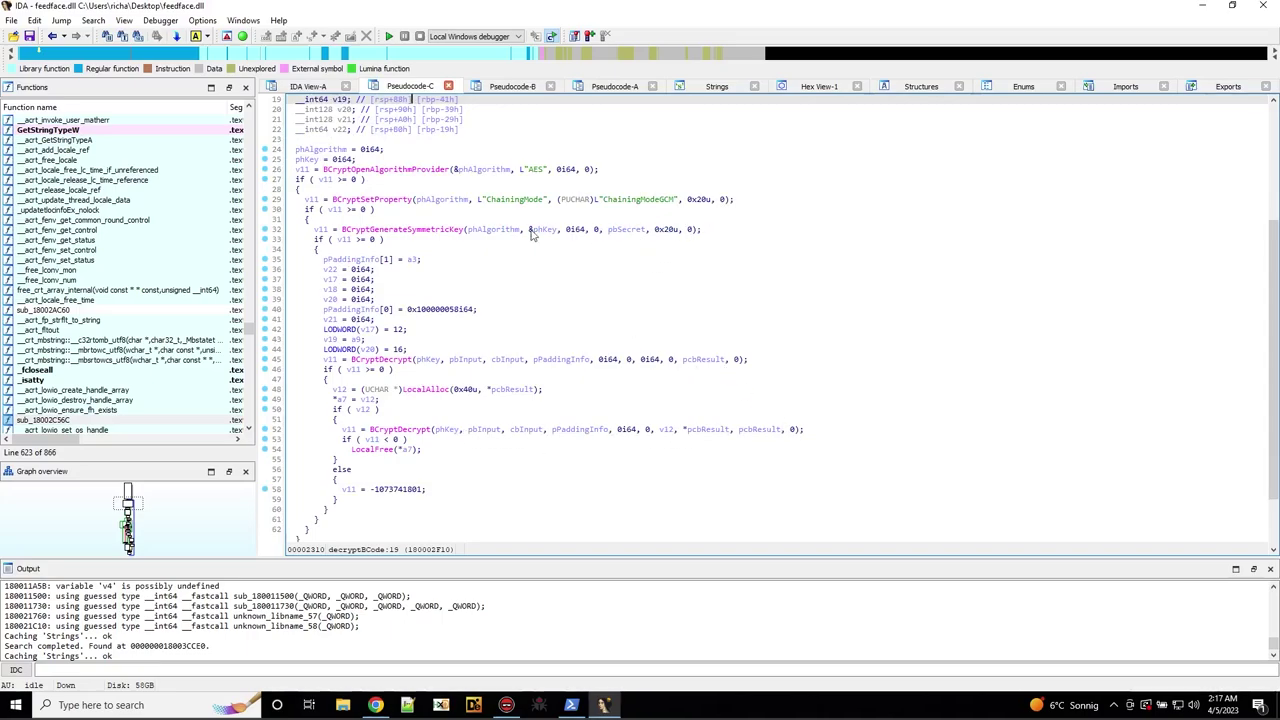
pyautogui.click(620, 232)
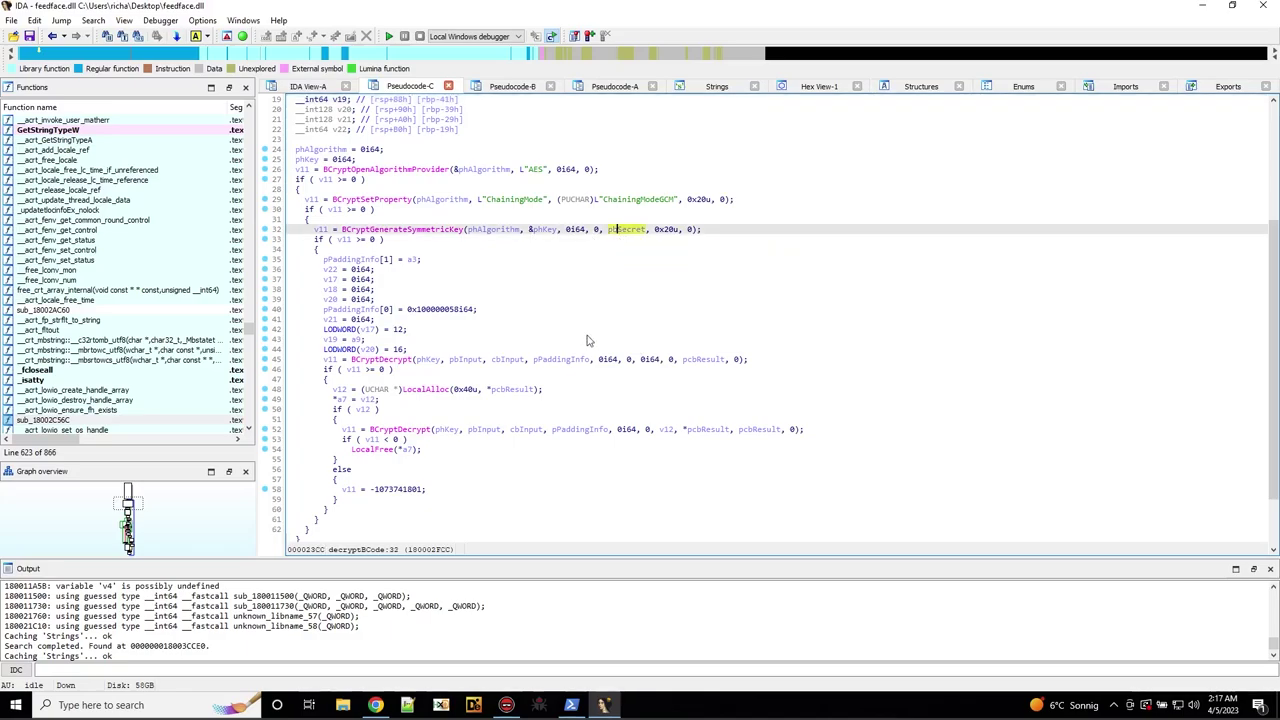
pyautogui.scroll(4, 590, 340)
pyautogui.scroll(2, 558, 379)
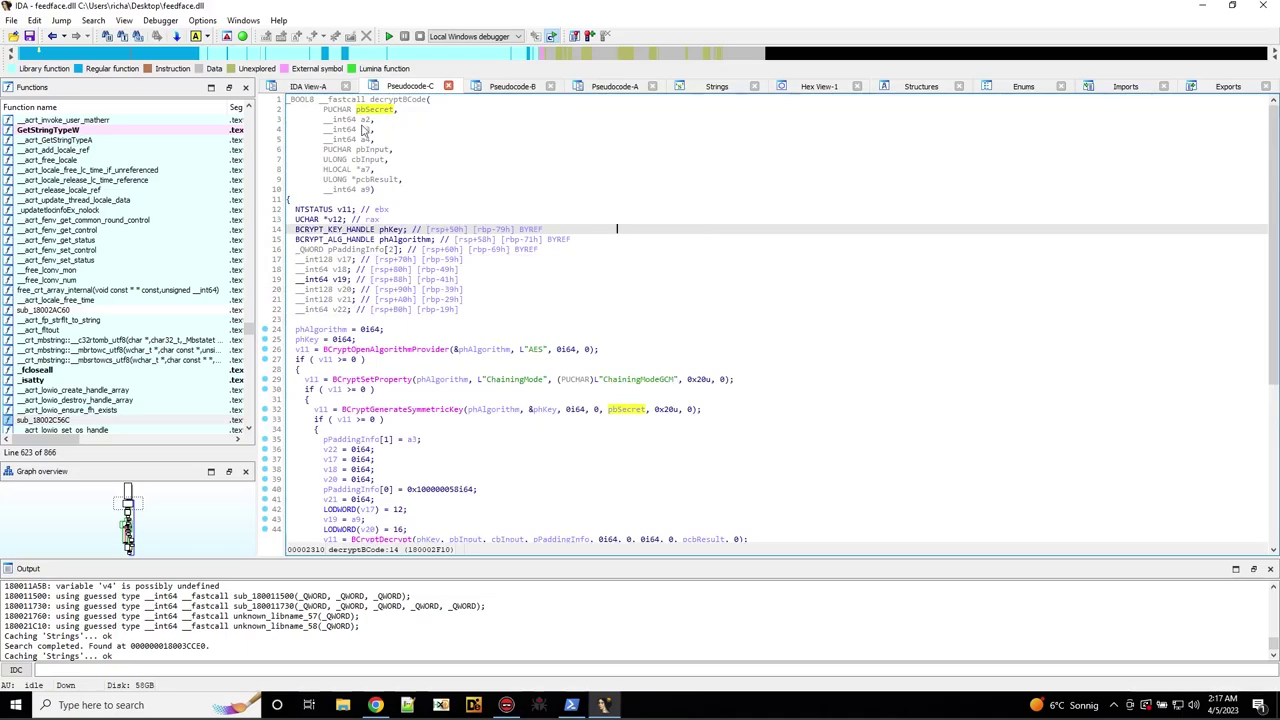
pyautogui.scroll(-1, 717, 405)
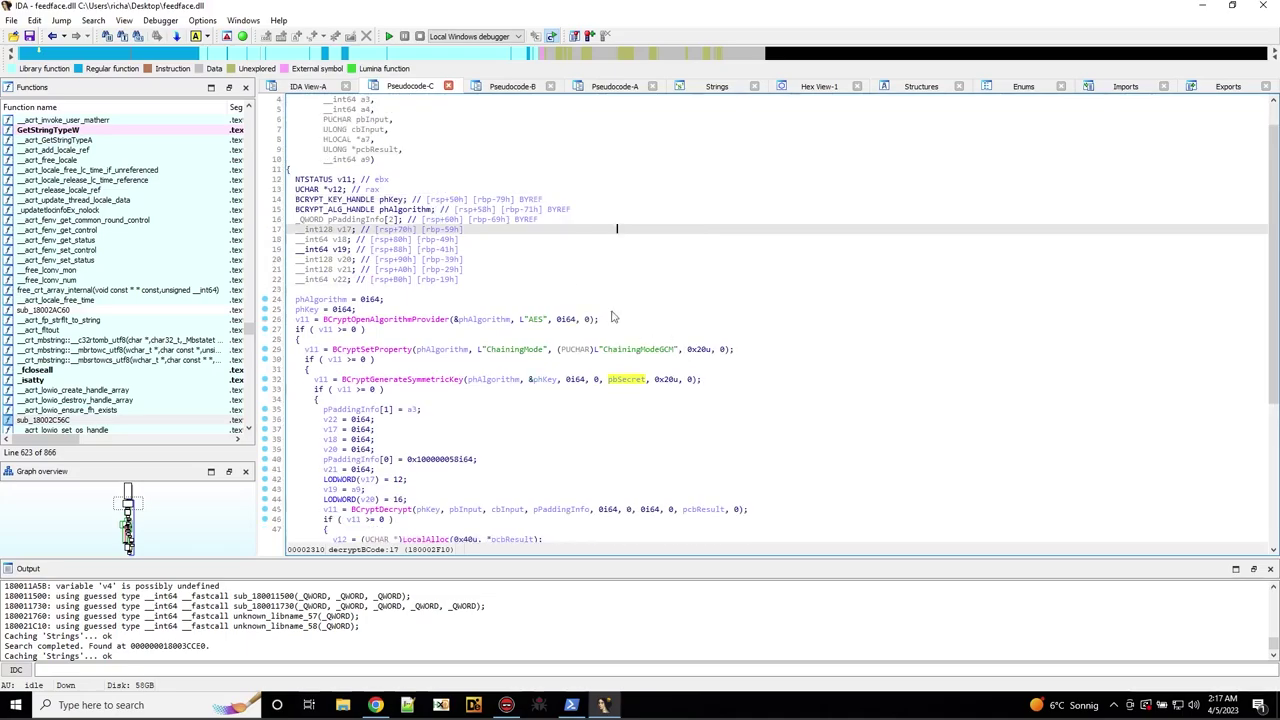
pyautogui.scroll(1, 710, 410)
pyautogui.click(366, 190)
pyautogui.scroll(-8, 588, 347)
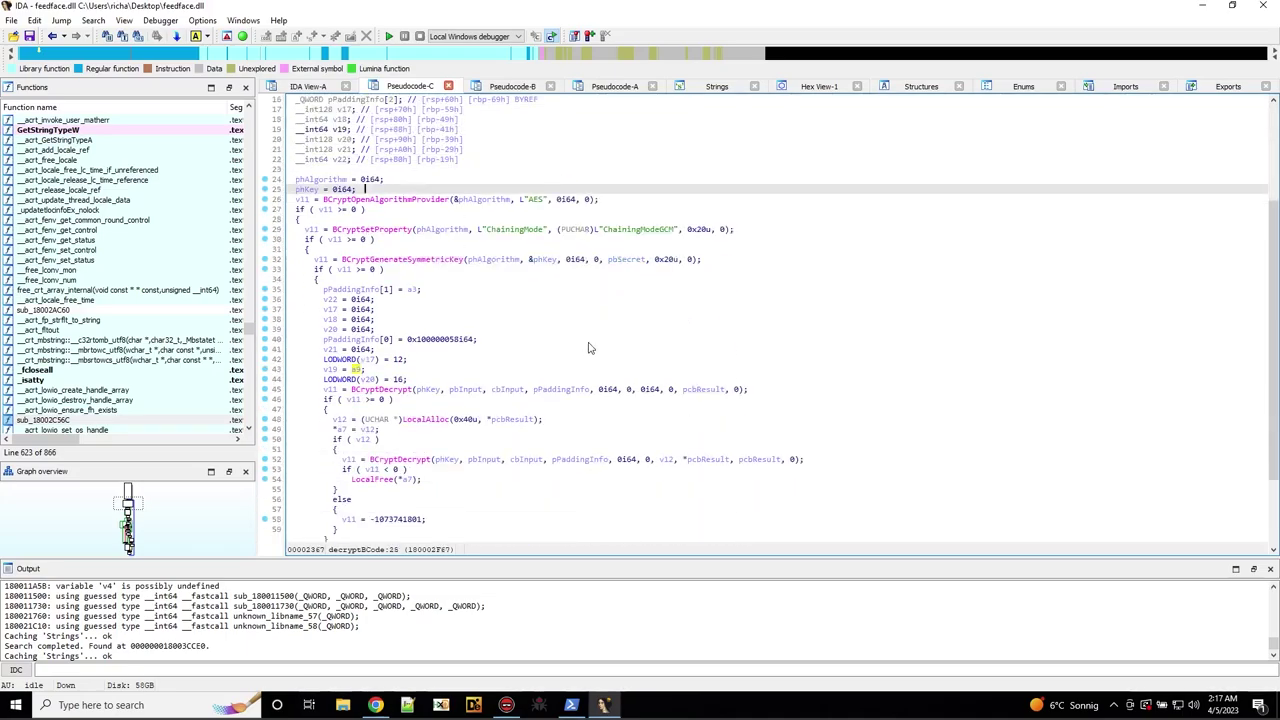
pyautogui.scroll(4, 588, 347)
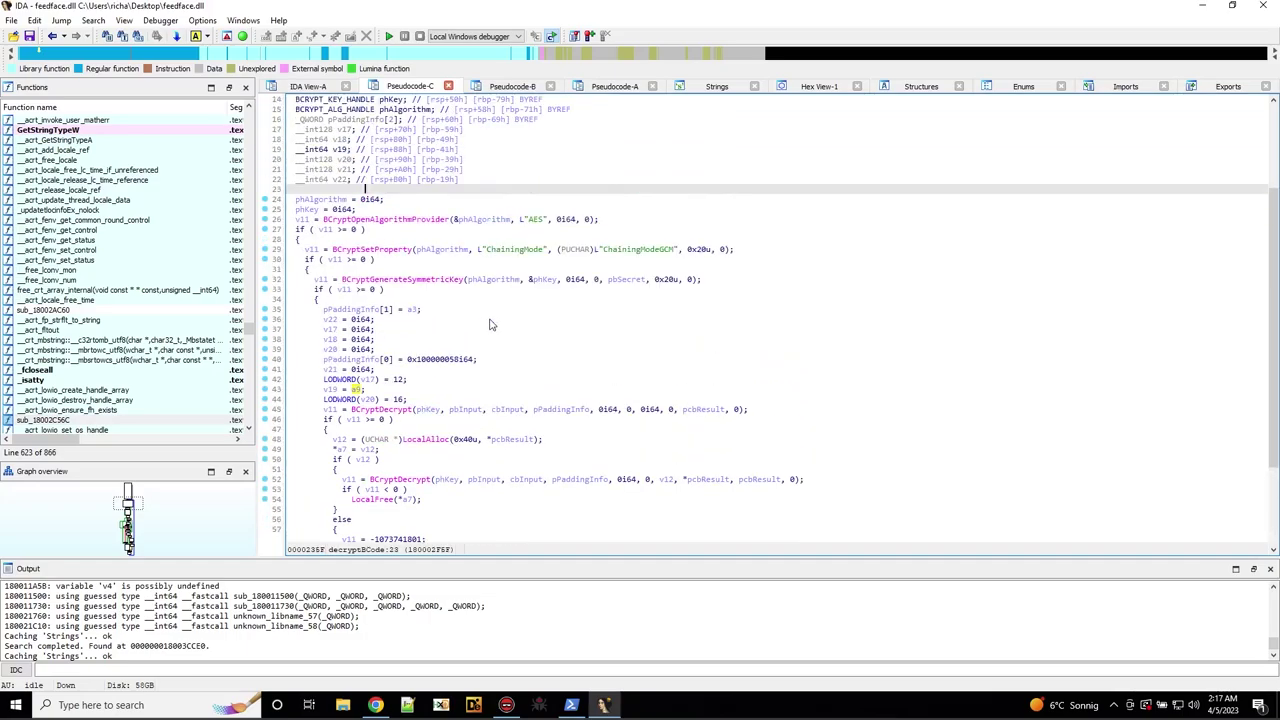
pyautogui.click(560, 409)
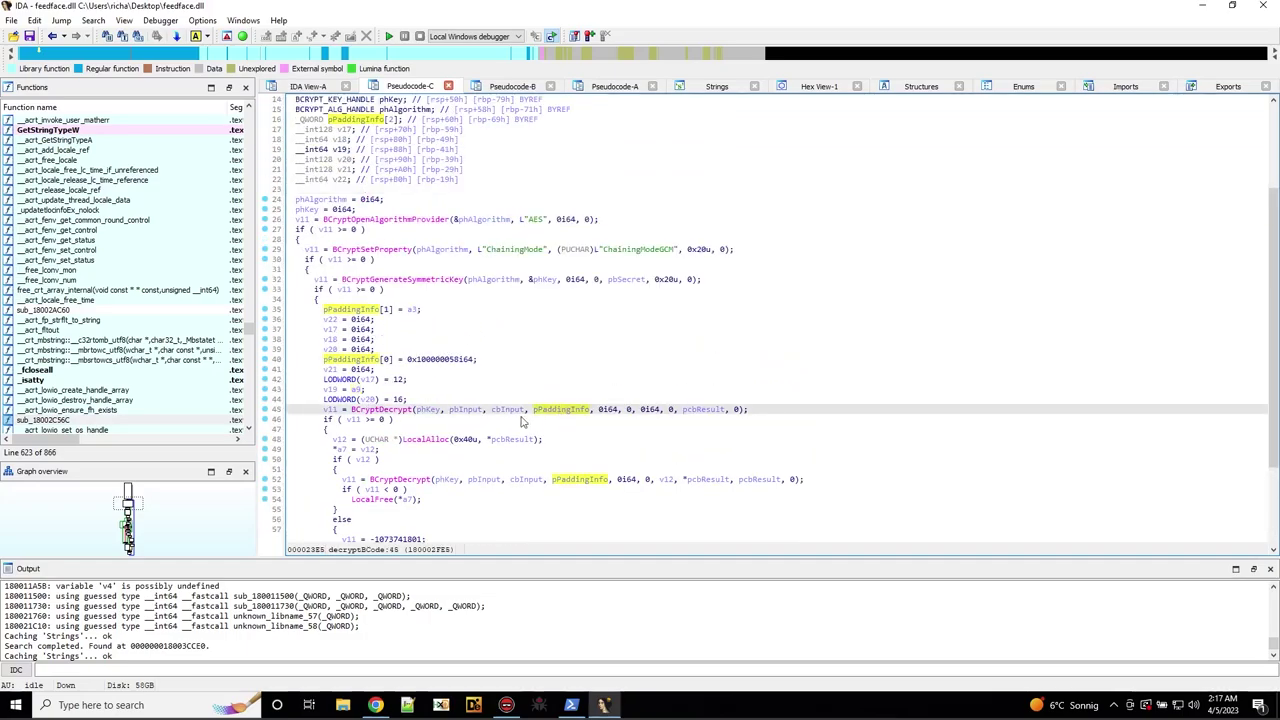
pyautogui.click(581, 484)
pyautogui.click(549, 409)
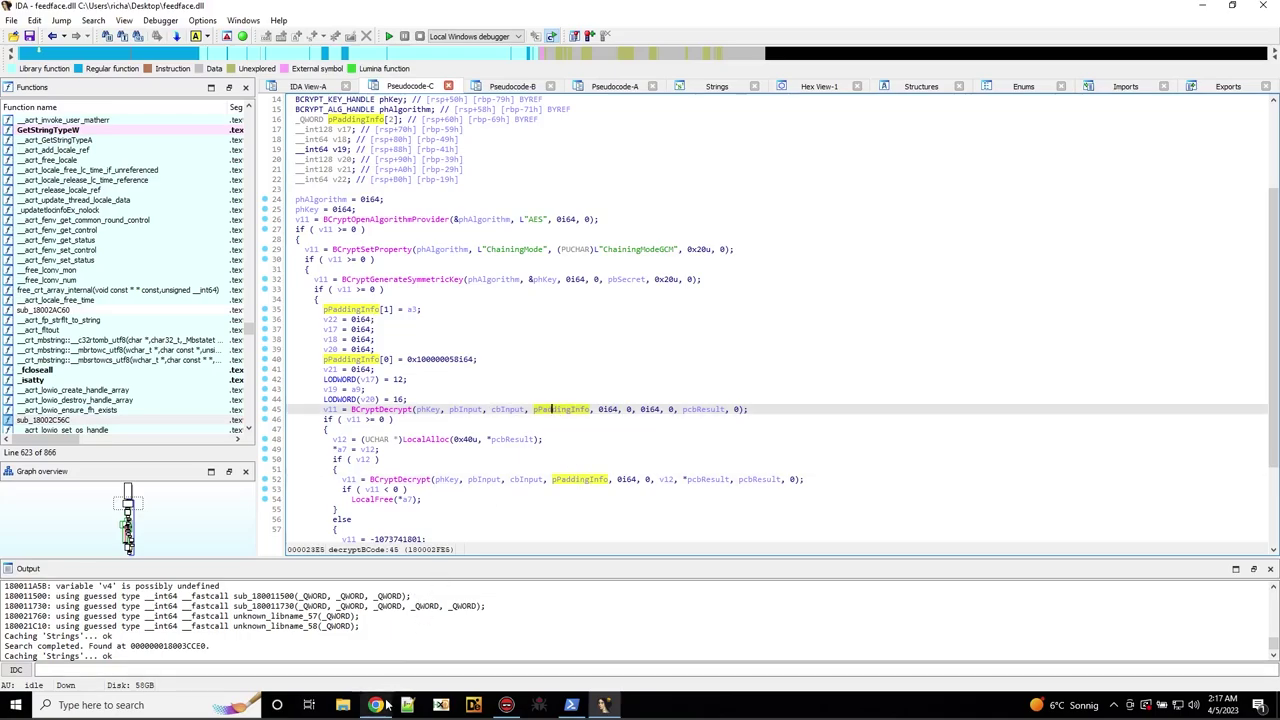
# Switch to Chrome, search the web for BCryptDecrypt in a new tab and open the Microsoft Learn page for the function.
pyautogui.moveTo(380, 713)
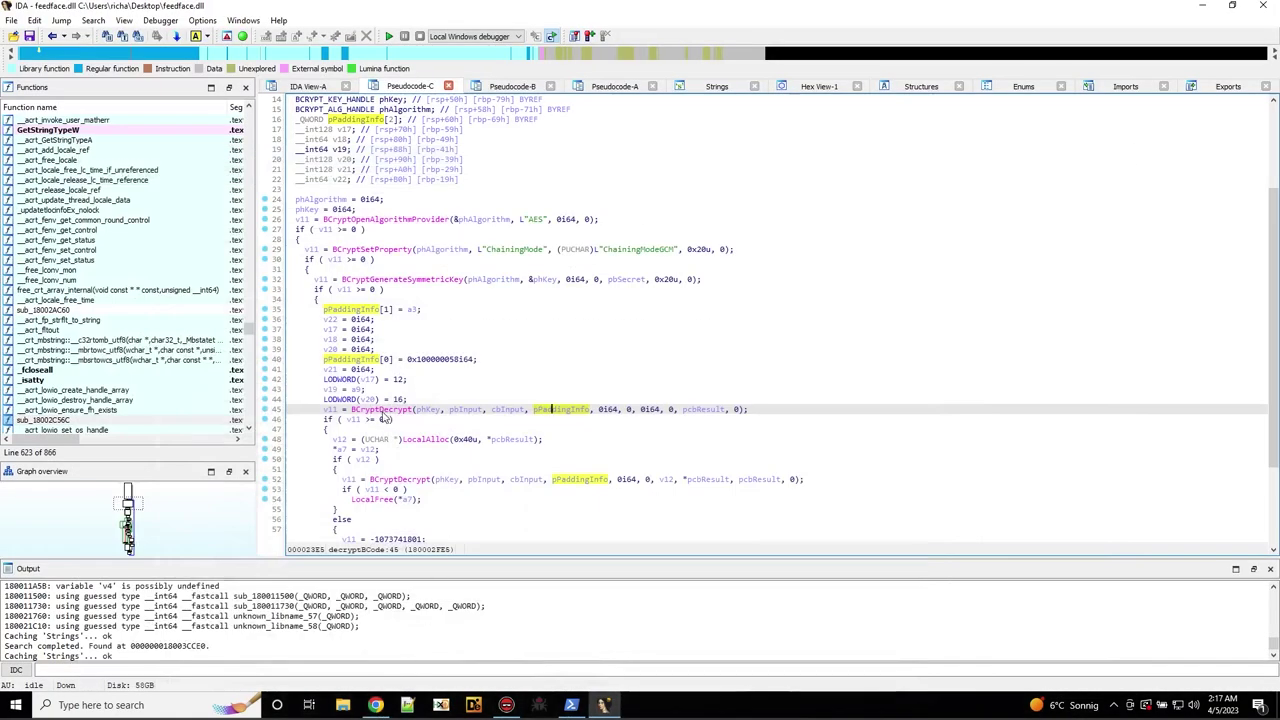
pyautogui.click(395, 410)
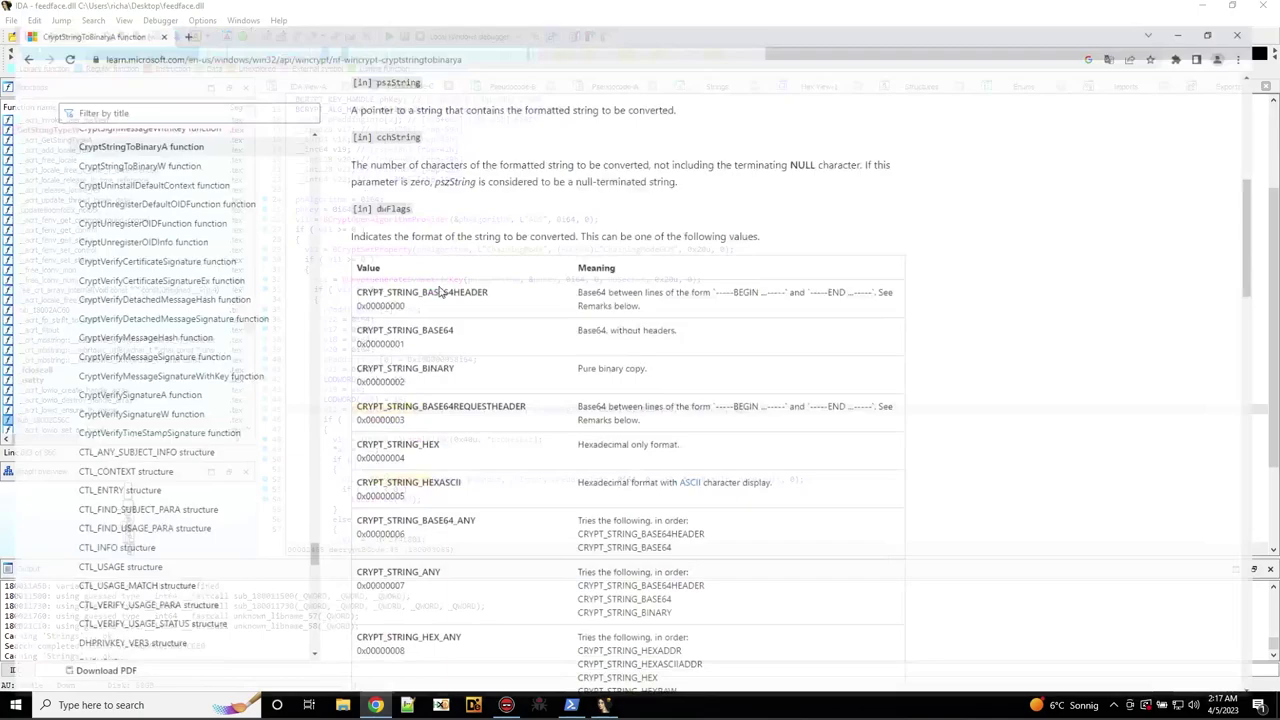
pyautogui.click(375, 705)
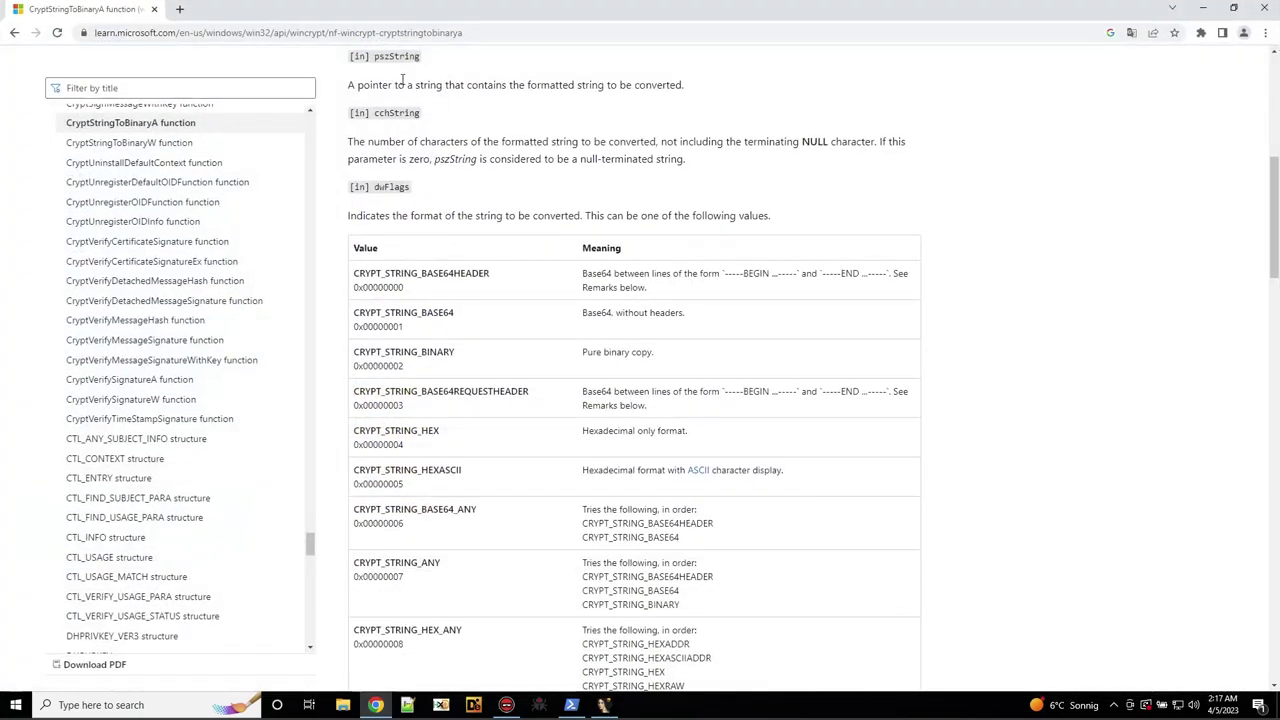
pyautogui.click(180, 8)
pyautogui.write('BCryptDecrypt')
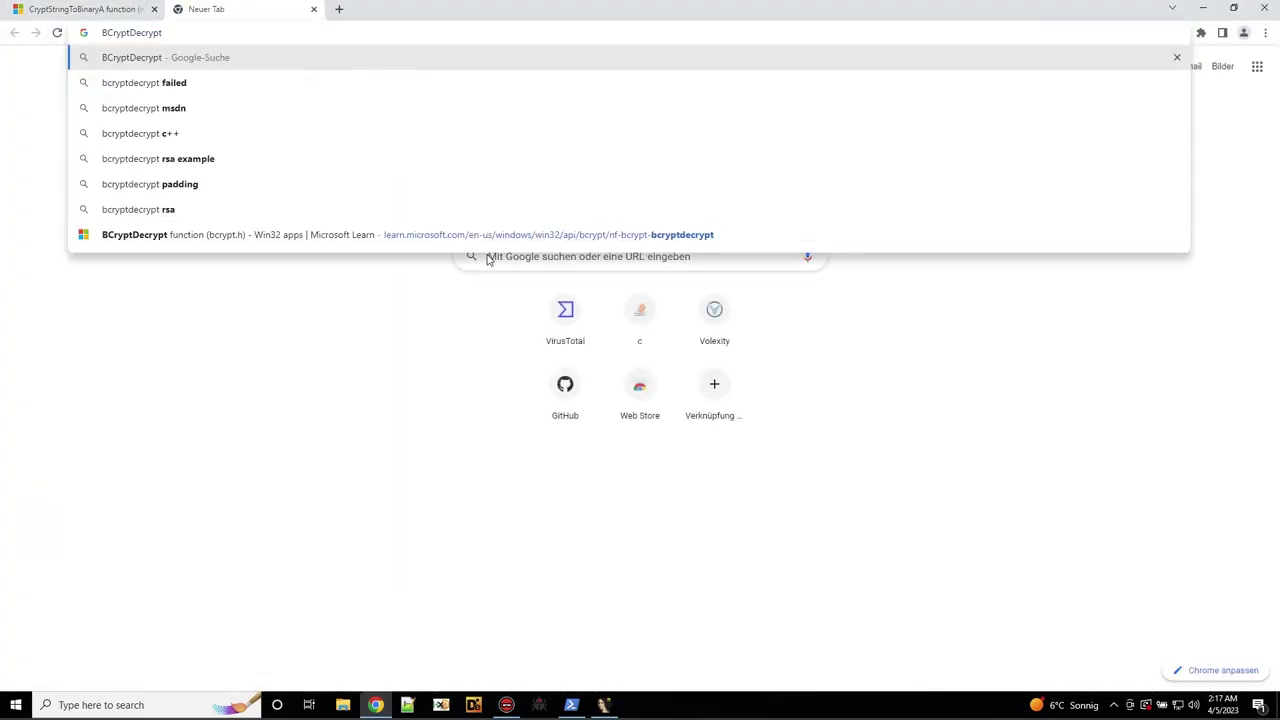
pyautogui.press('Return')
pyautogui.click(222, 205)
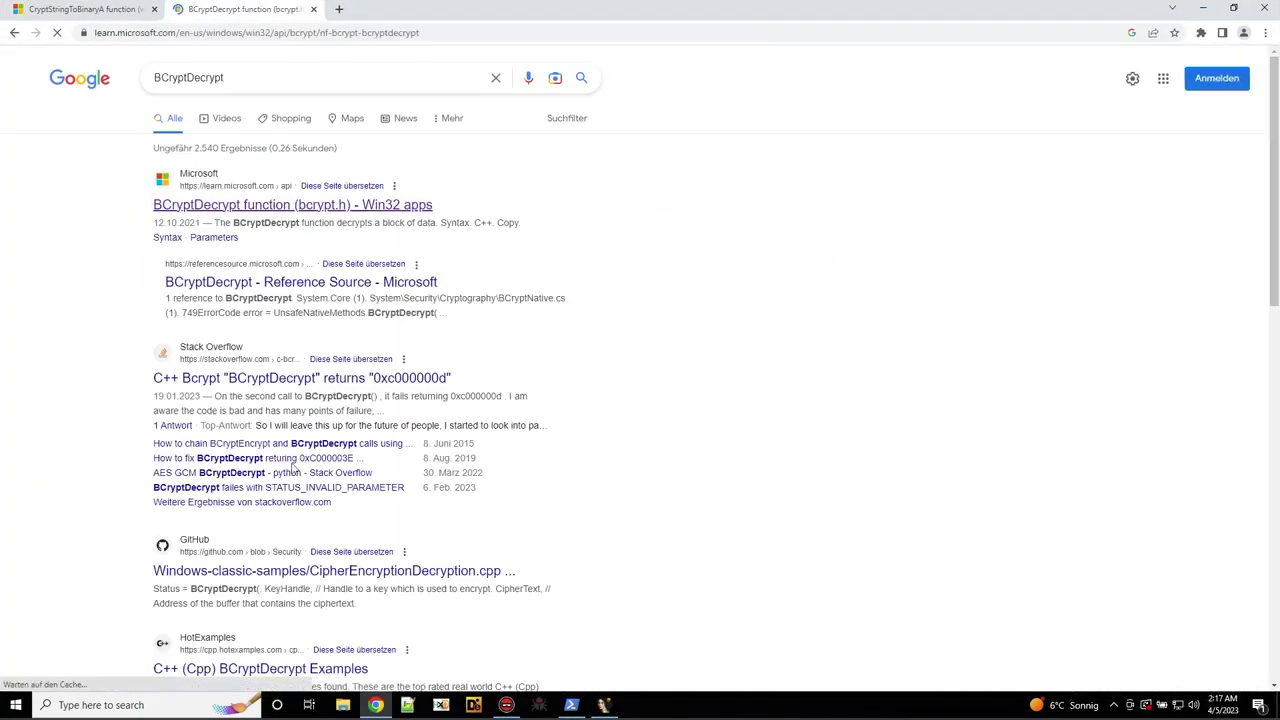
# Open the BCRYPT_AUTHENTICATED_CIPHER_MODE_INFO page linked in the pPaddingInfo description and copy the structure's name from its heading.
pyautogui.scroll(-5, 636, 427)
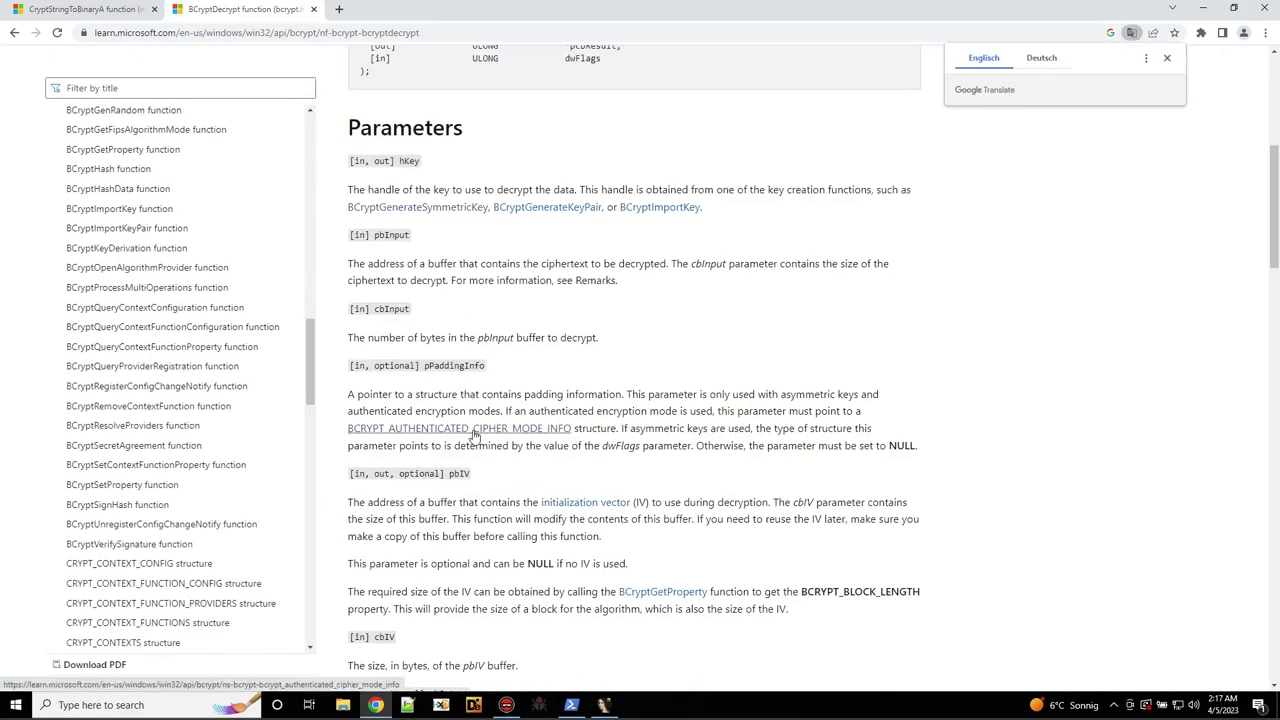
pyautogui.click(388, 430)
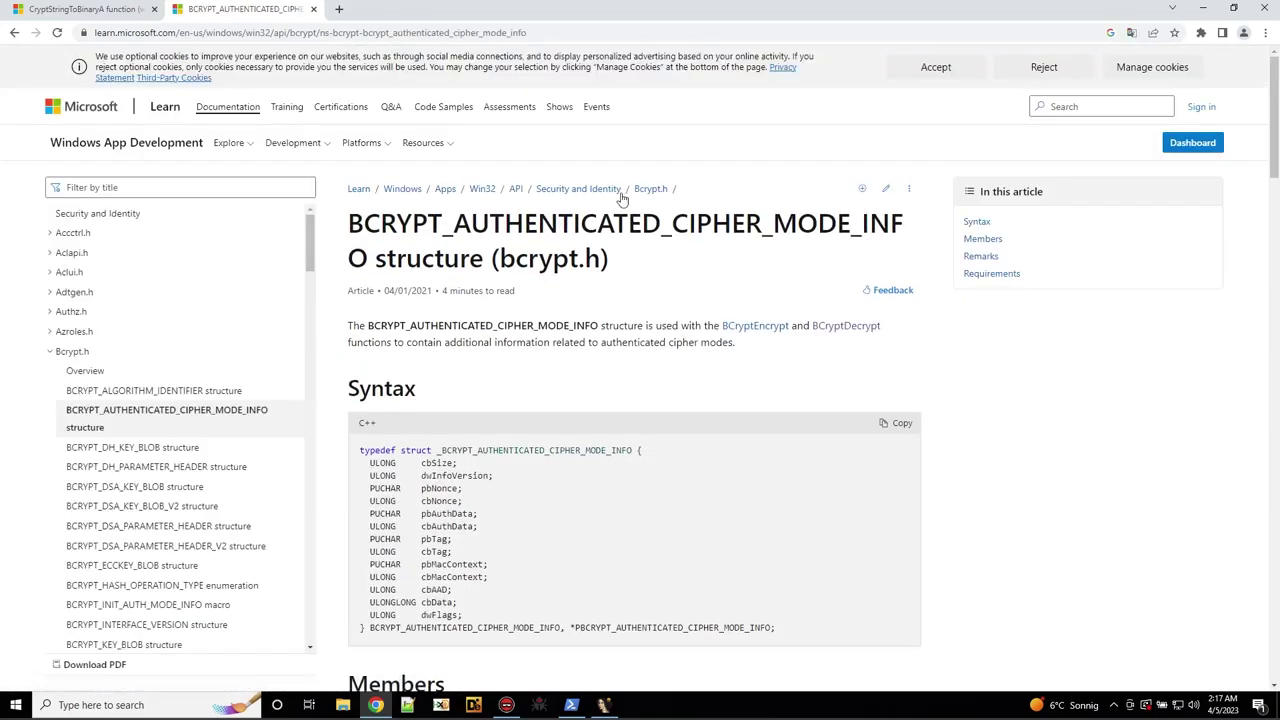
pyautogui.scroll(-2, 421, 398)
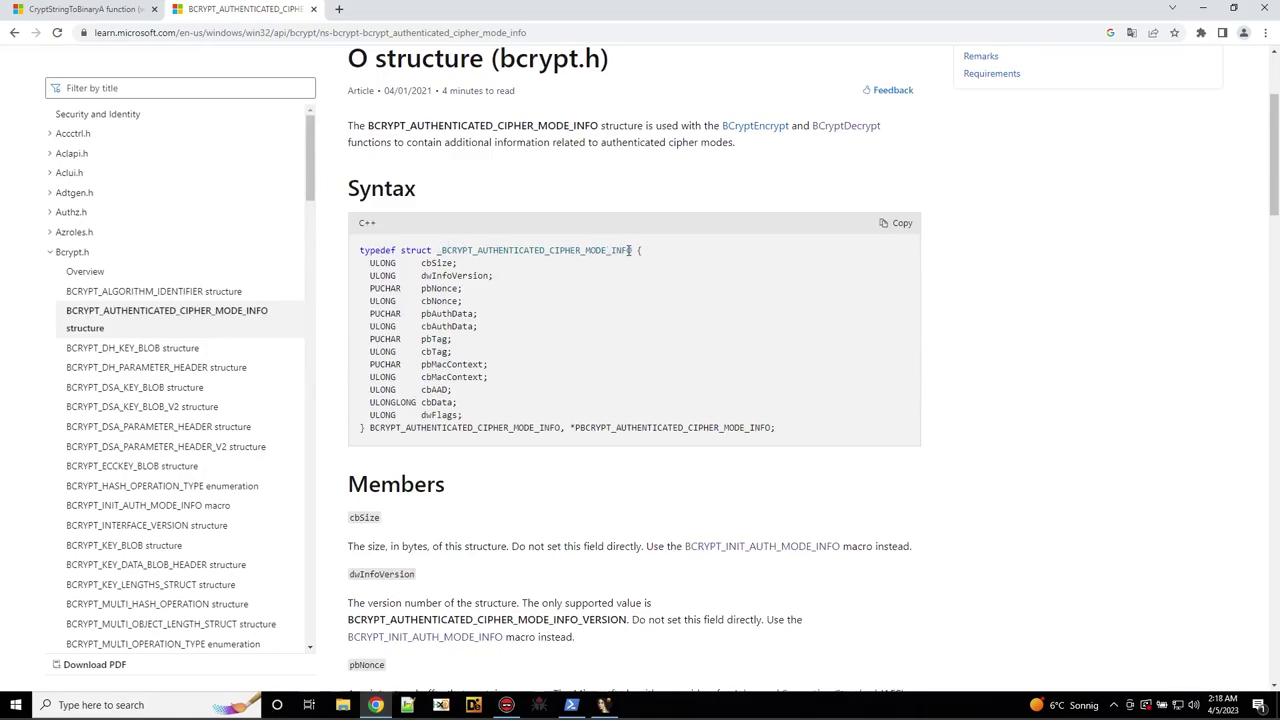
pyautogui.scroll(2, 626, 300)
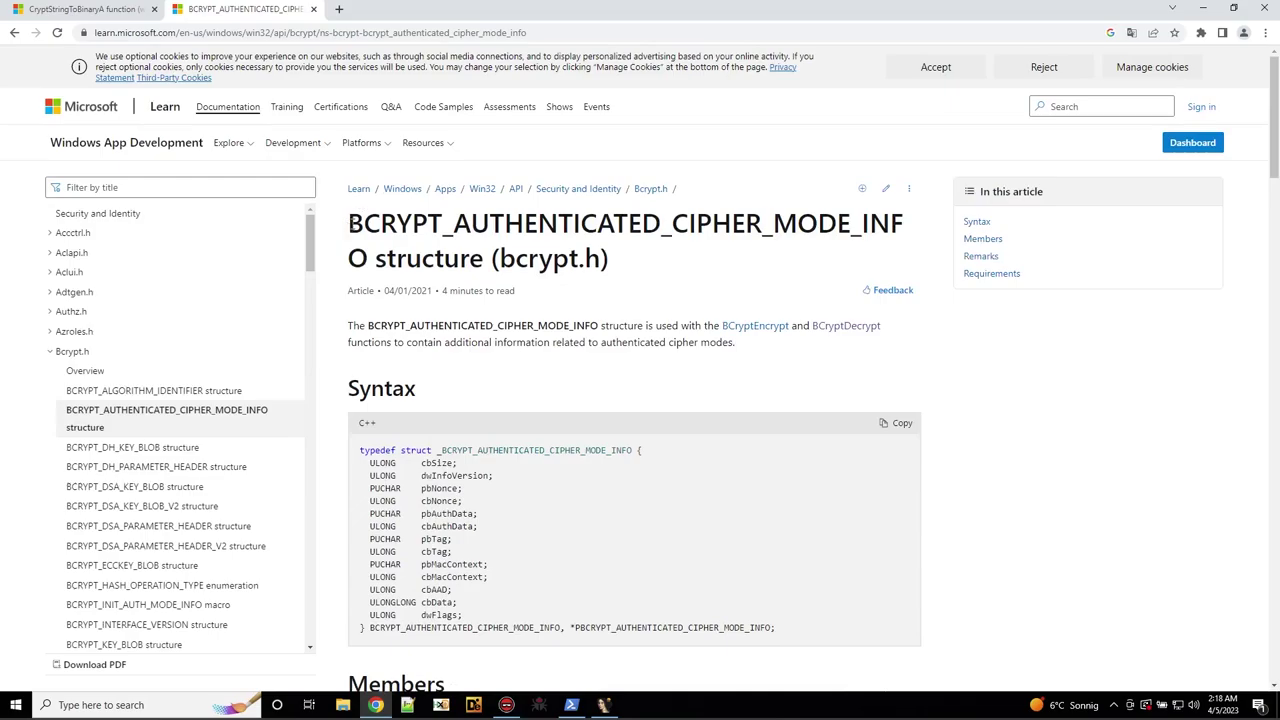
pyautogui.moveTo(352, 225); pyautogui.dragTo(366, 258)
pyautogui.hotkey('ctrl', 'c')
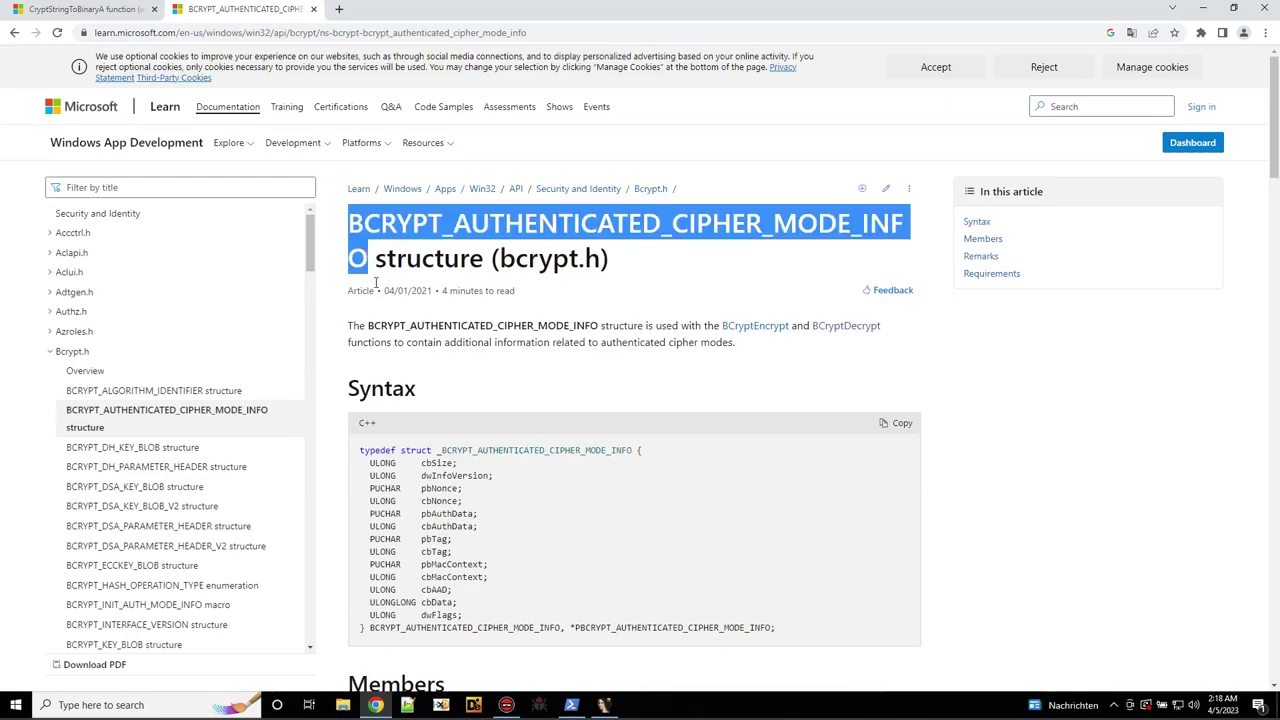
# Back in IDA, change the declaration of pPaddingInfo in decryptBCode to BCRYPT_AUTHENTICATED_CIPHER_MODE_INFO pPaddingInfo without the array size, accepting the larger variable size.
pyautogui.click(602, 705)
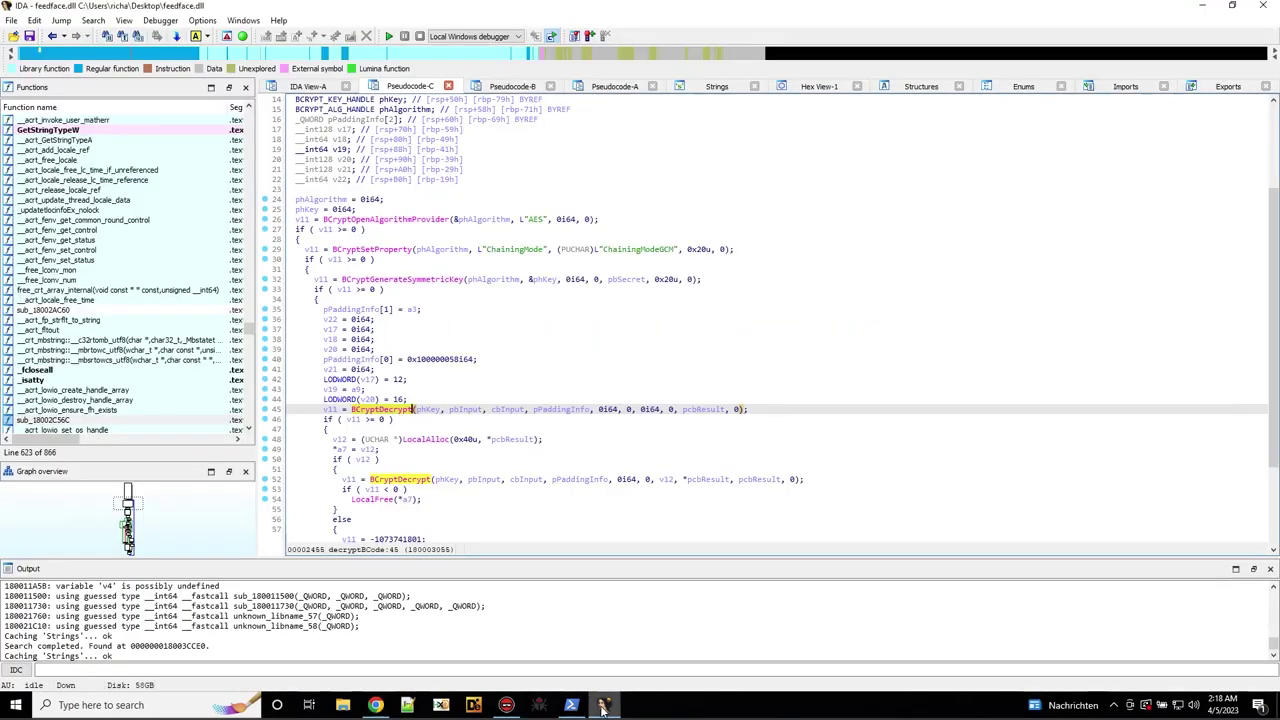
pyautogui.click(565, 410)
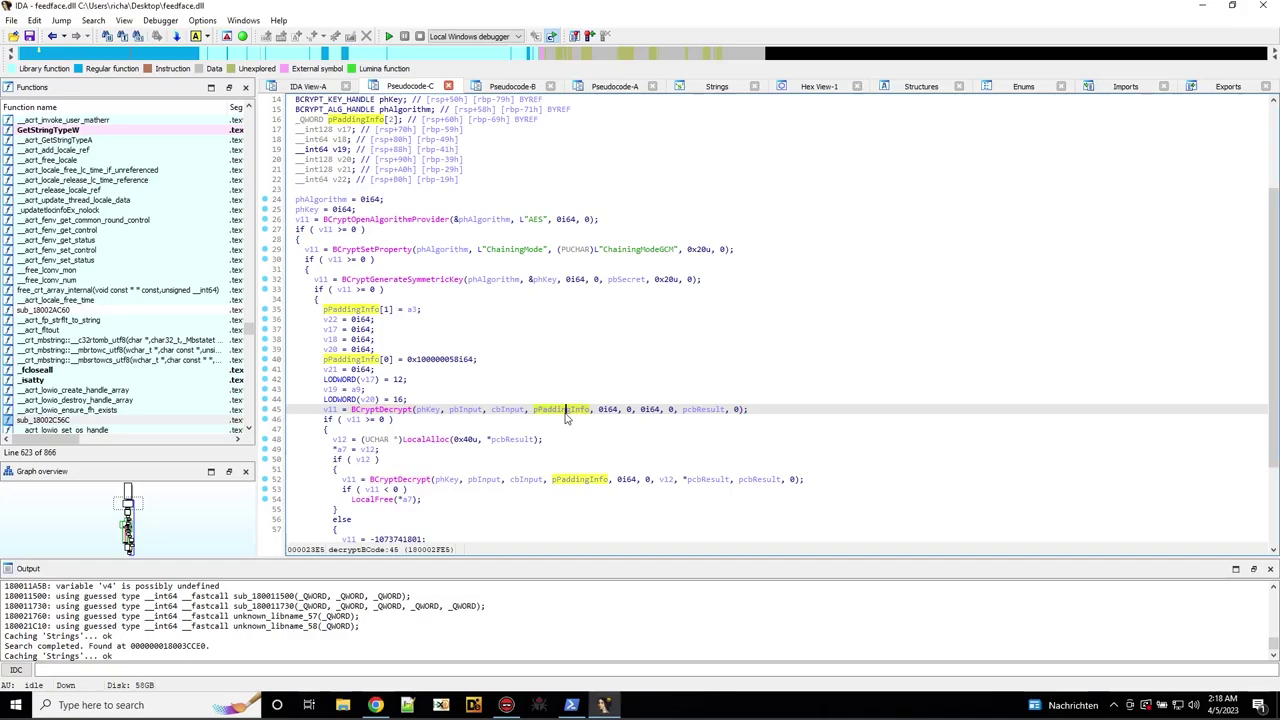
pyautogui.click(320, 122)
pyautogui.press('y')
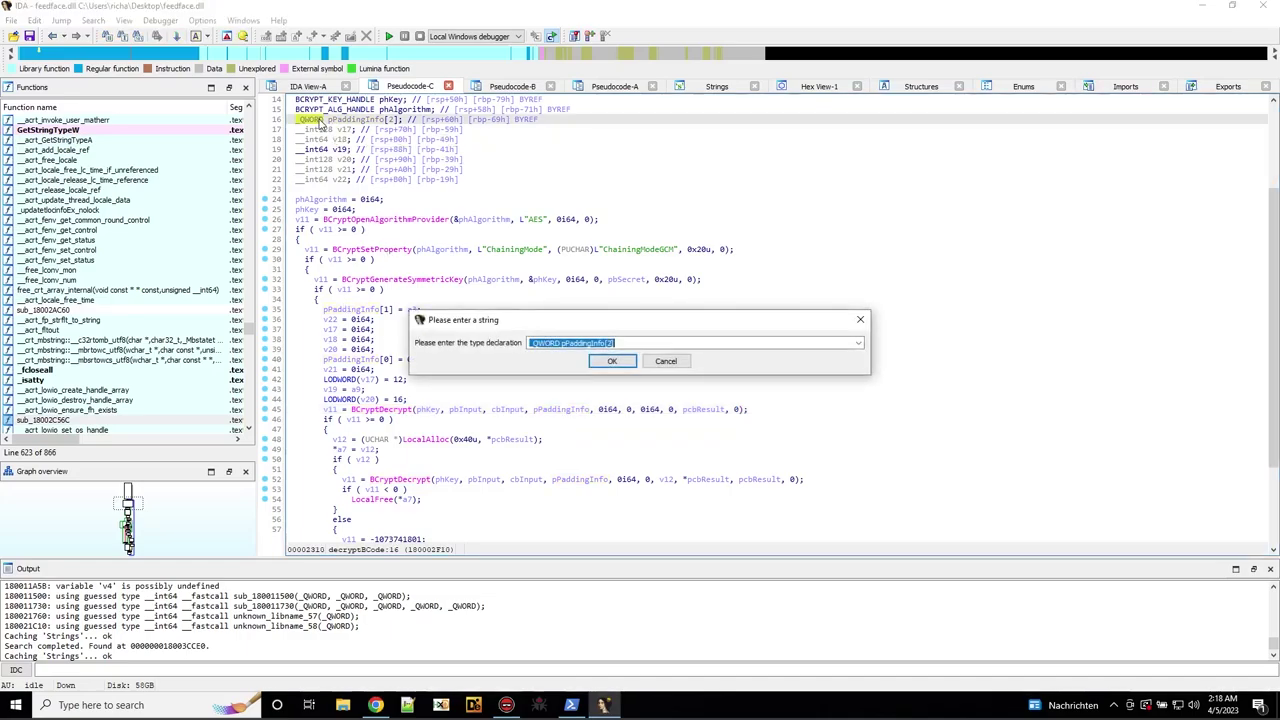
pyautogui.click(562, 343)
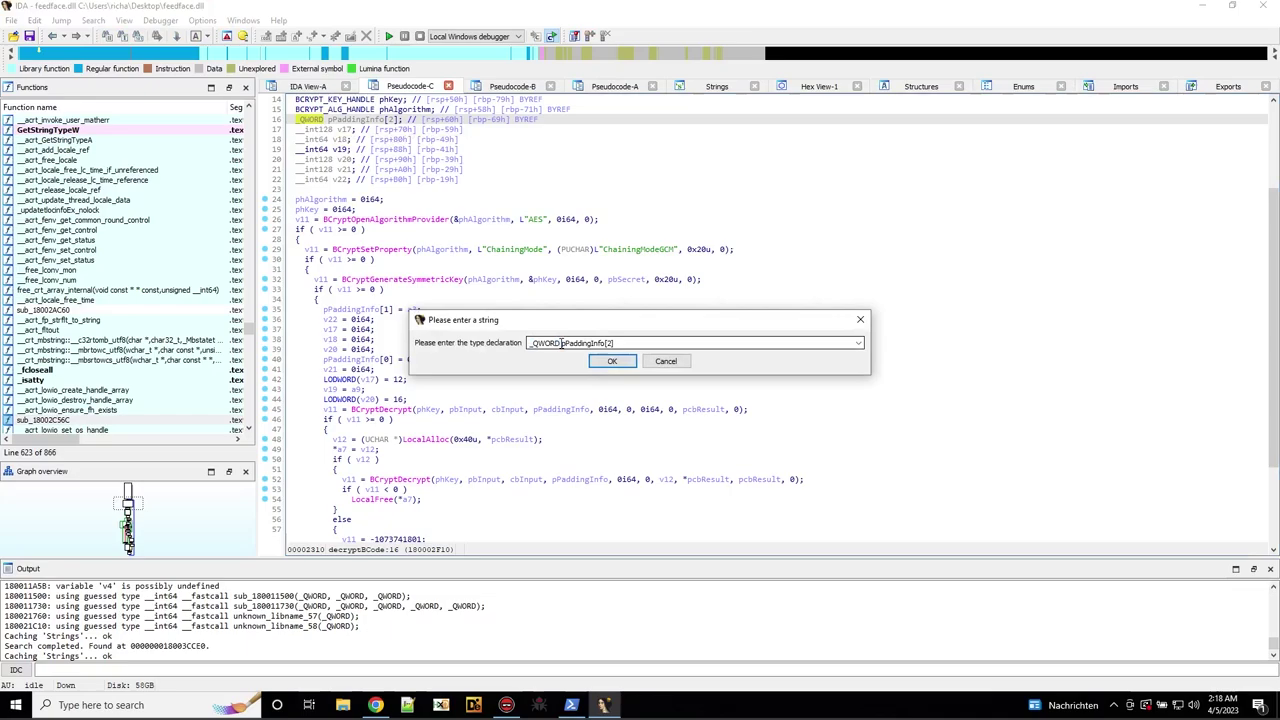
pyautogui.moveTo(562, 343); pyautogui.dragTo(512, 345)
pyautogui.hotkey('ctrl', 'v')
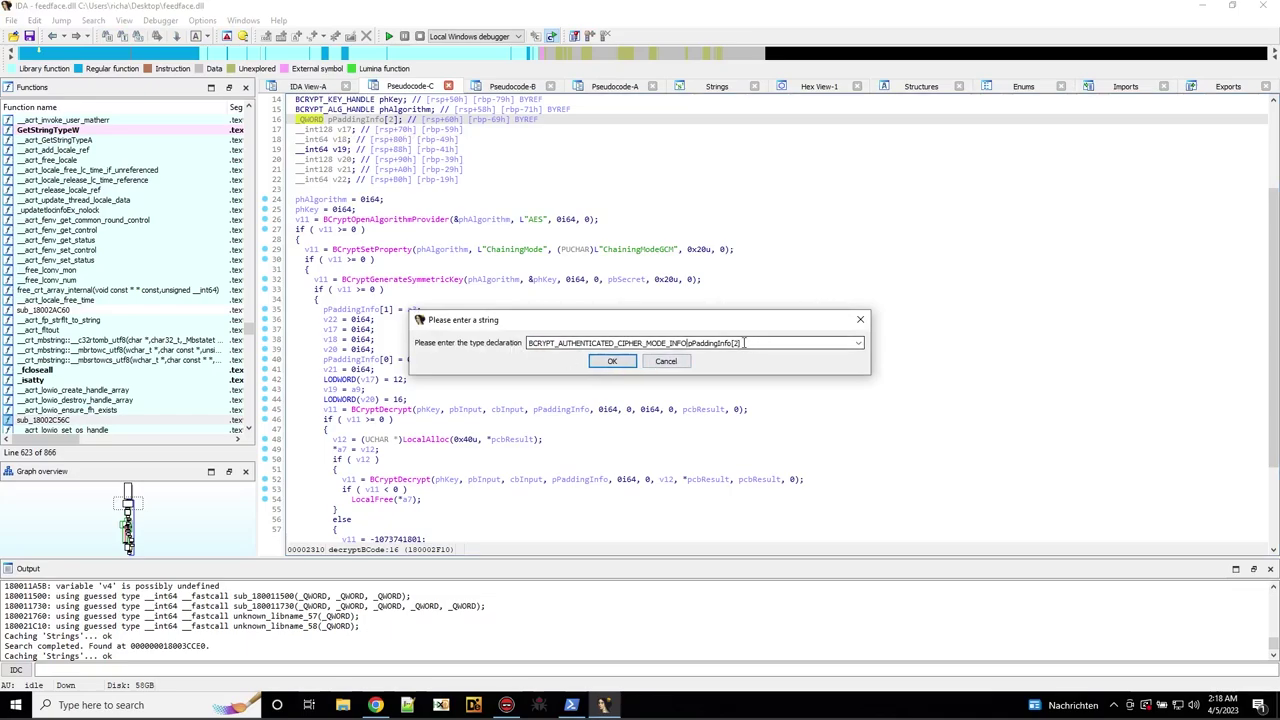
pyautogui.moveTo(744, 343); pyautogui.dragTo(730, 343)
pyautogui.press('BackSpace')
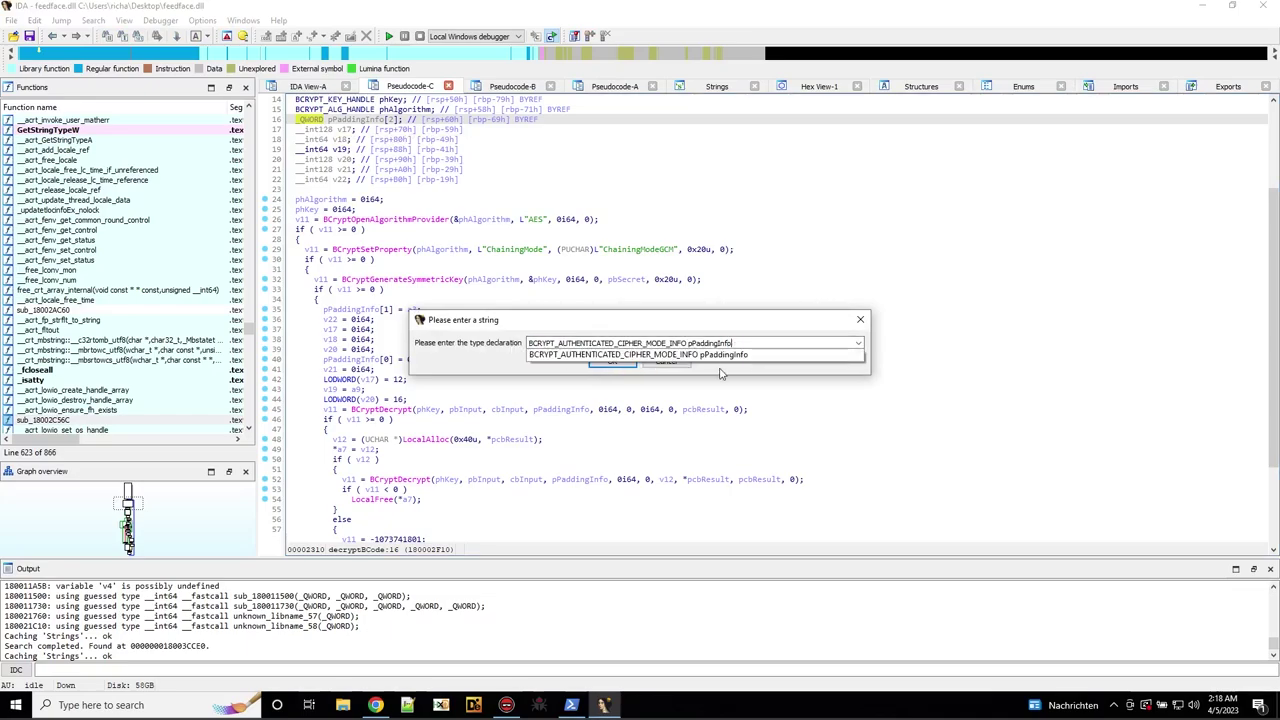
pyautogui.click(467, 357)
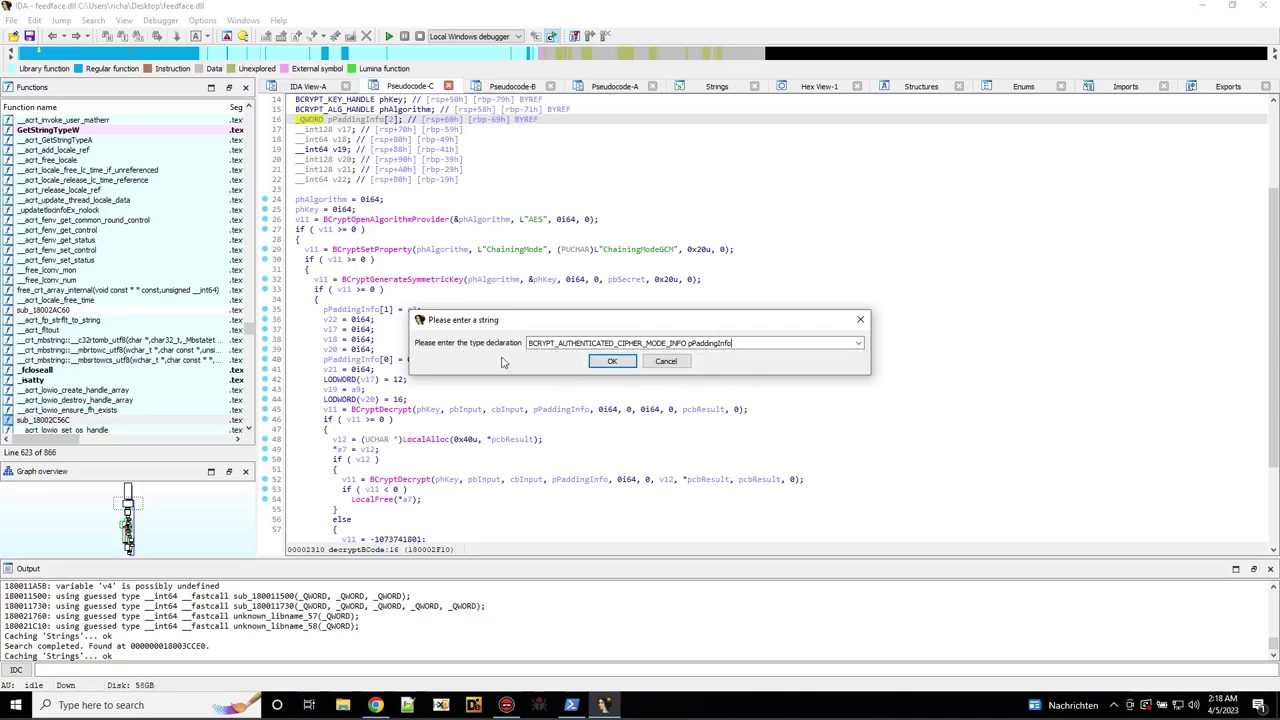
pyautogui.click(614, 362)
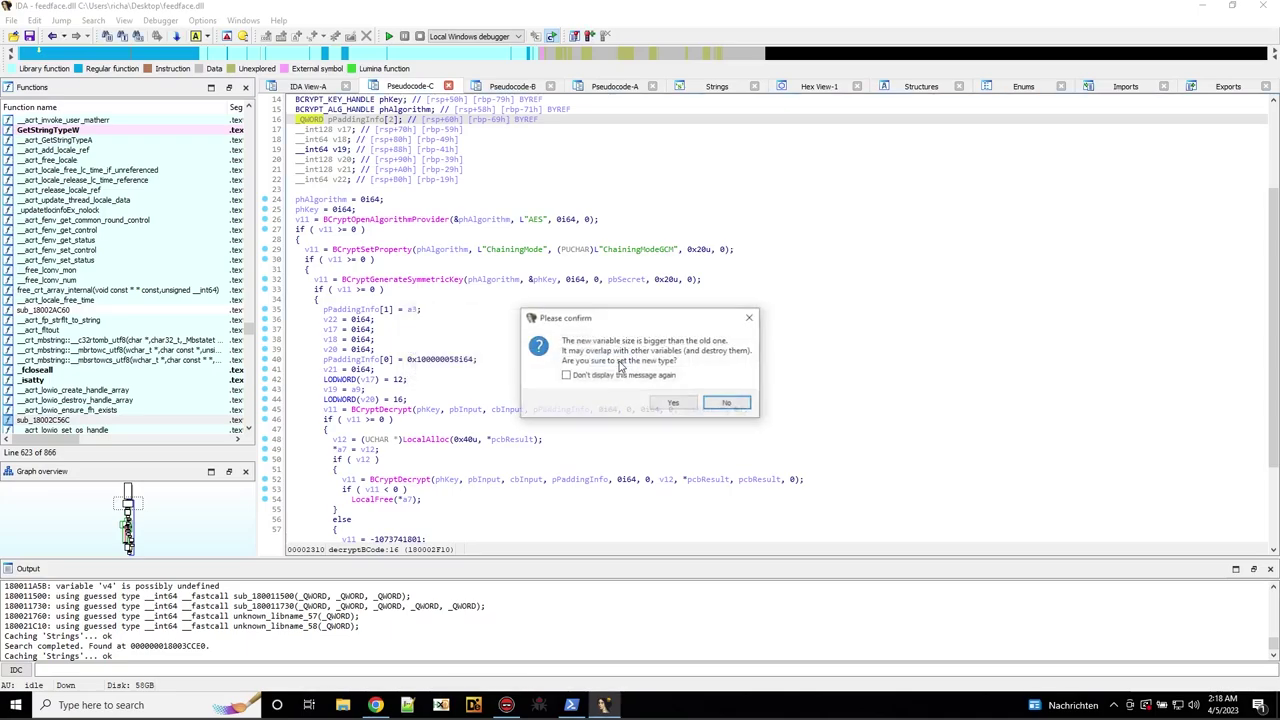
pyautogui.click(677, 402)
# Review the retyped pPaddingInfo fields in decryptBCode and rename the a9 parameter assigned to pPaddingInfo.pbTag as pbTag.
pyautogui.scroll(3, 548, 437)
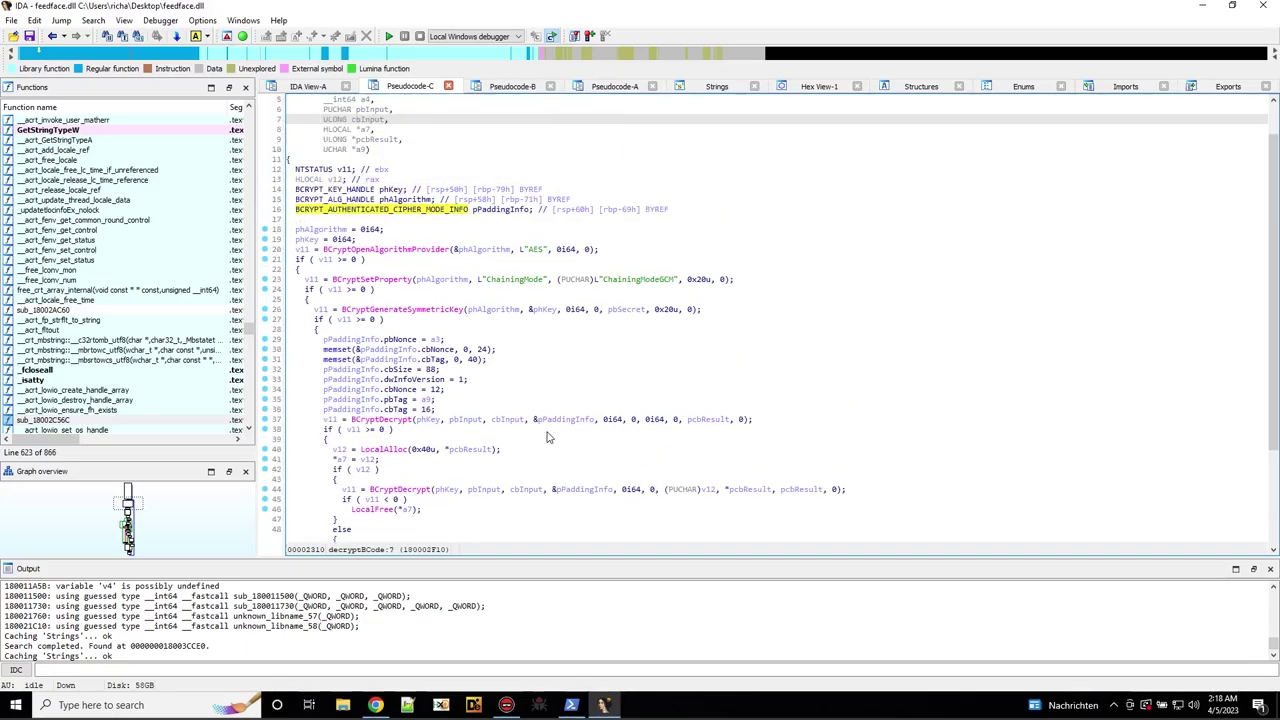
pyautogui.click(503, 400)
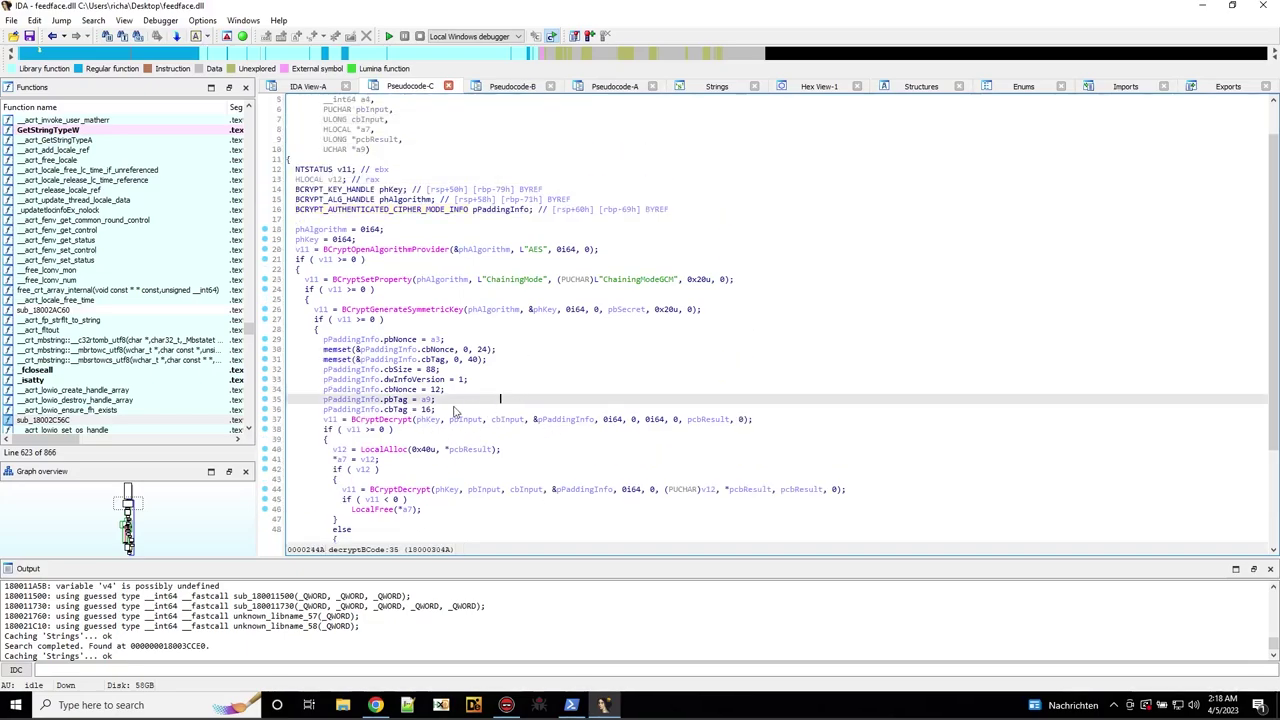
pyautogui.moveTo(413, 396)
pyautogui.scroll(-2, 540, 440)
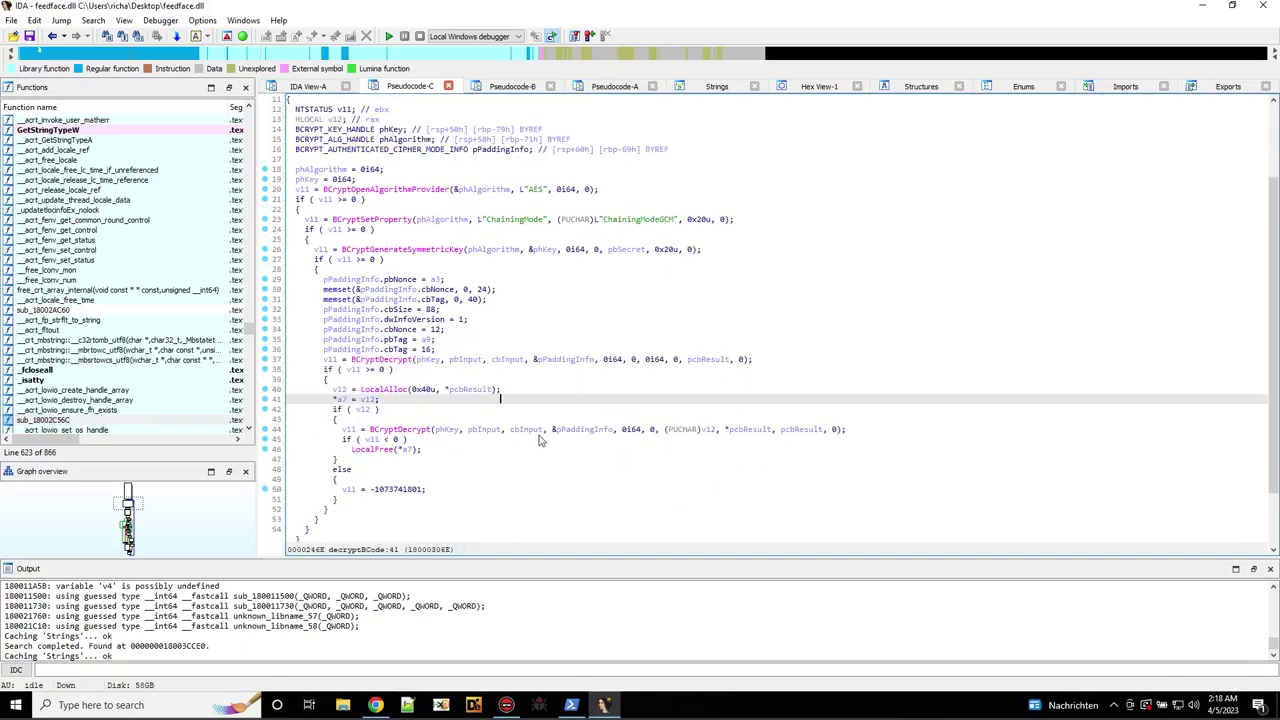
pyautogui.click(426, 340)
pyautogui.scroll(3, 527, 341)
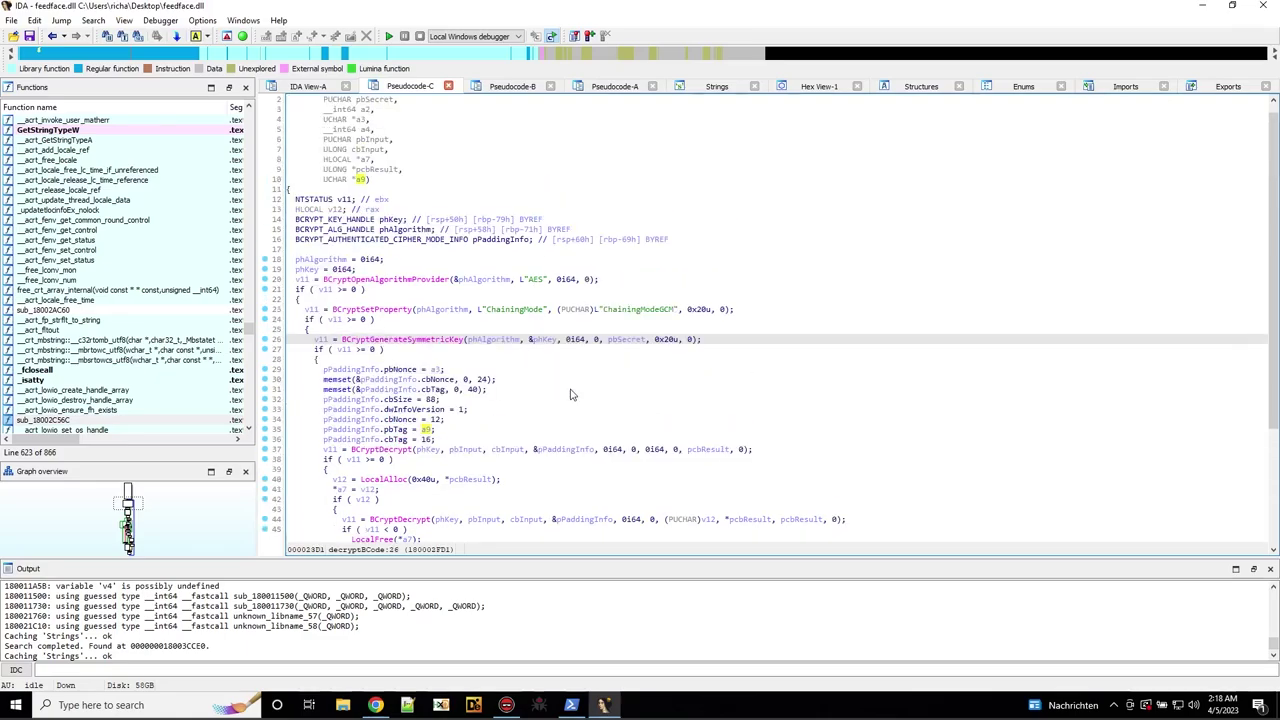
pyautogui.click(591, 432)
pyautogui.write('npb')
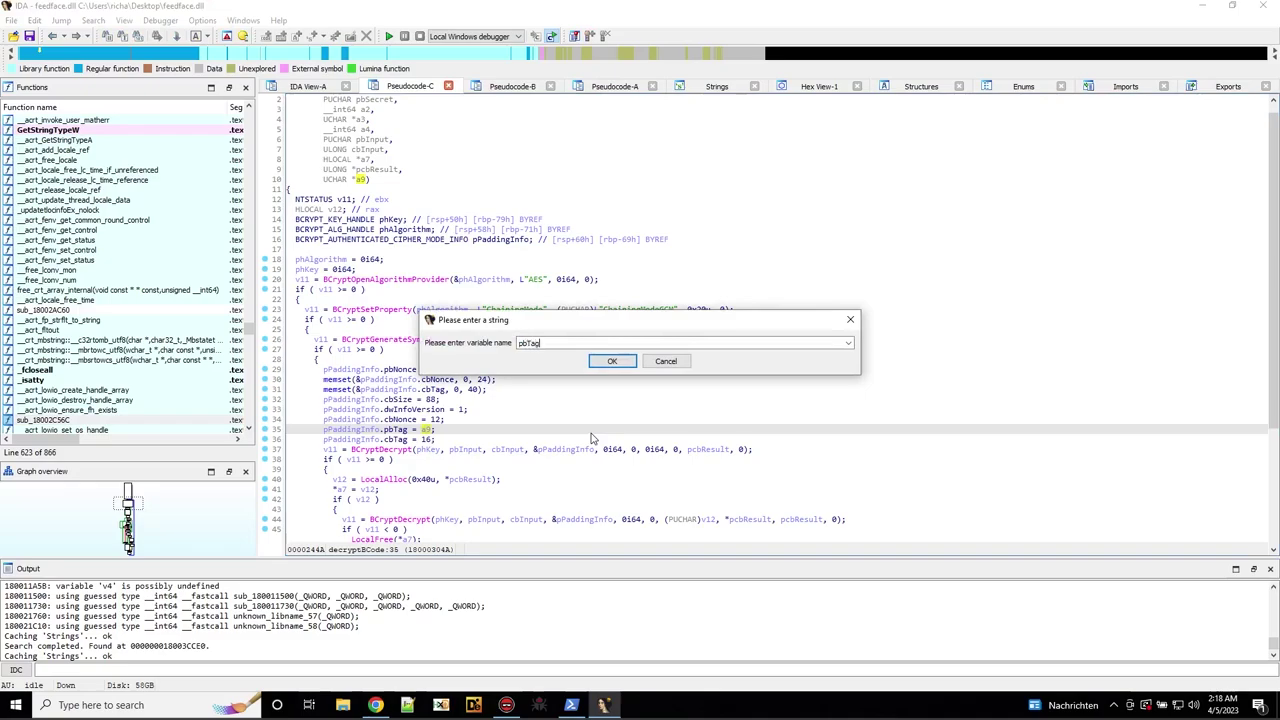
pyautogui.press('Return')
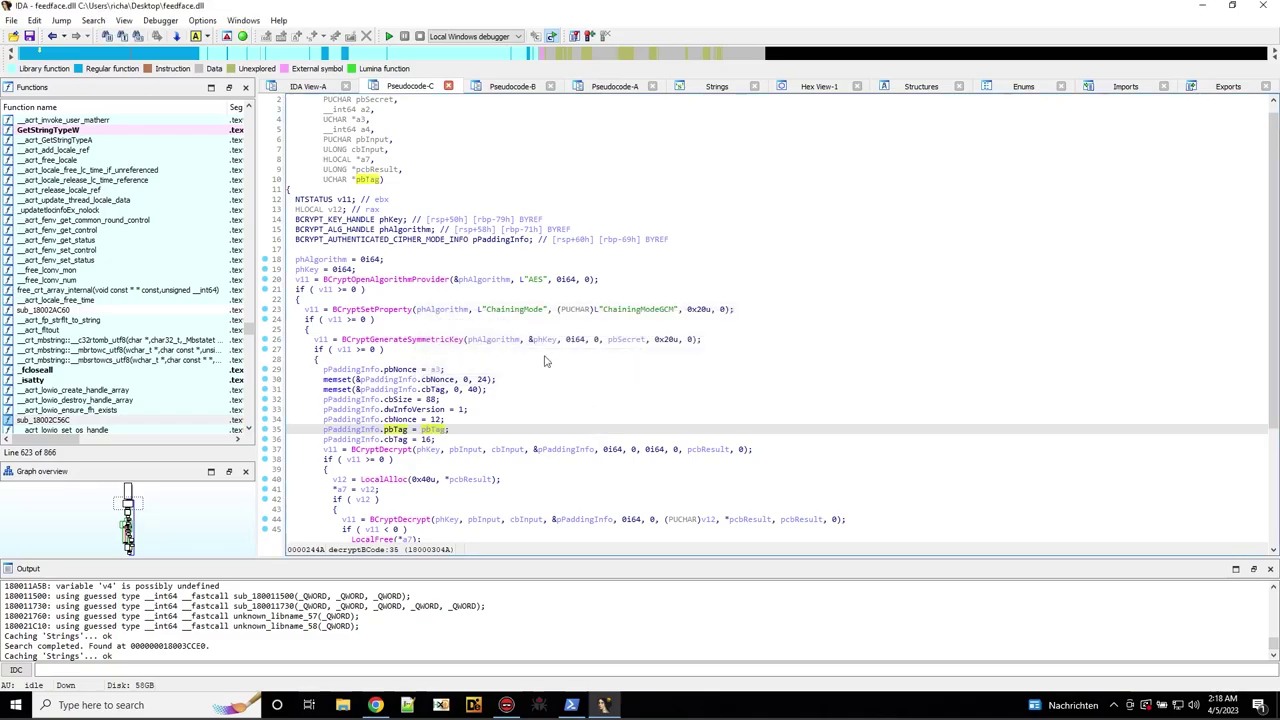
# Rename the a3 parameter assigned to pPaddingInfo.pbNonce in decryptBCode as nonce.
pyautogui.click(427, 441)
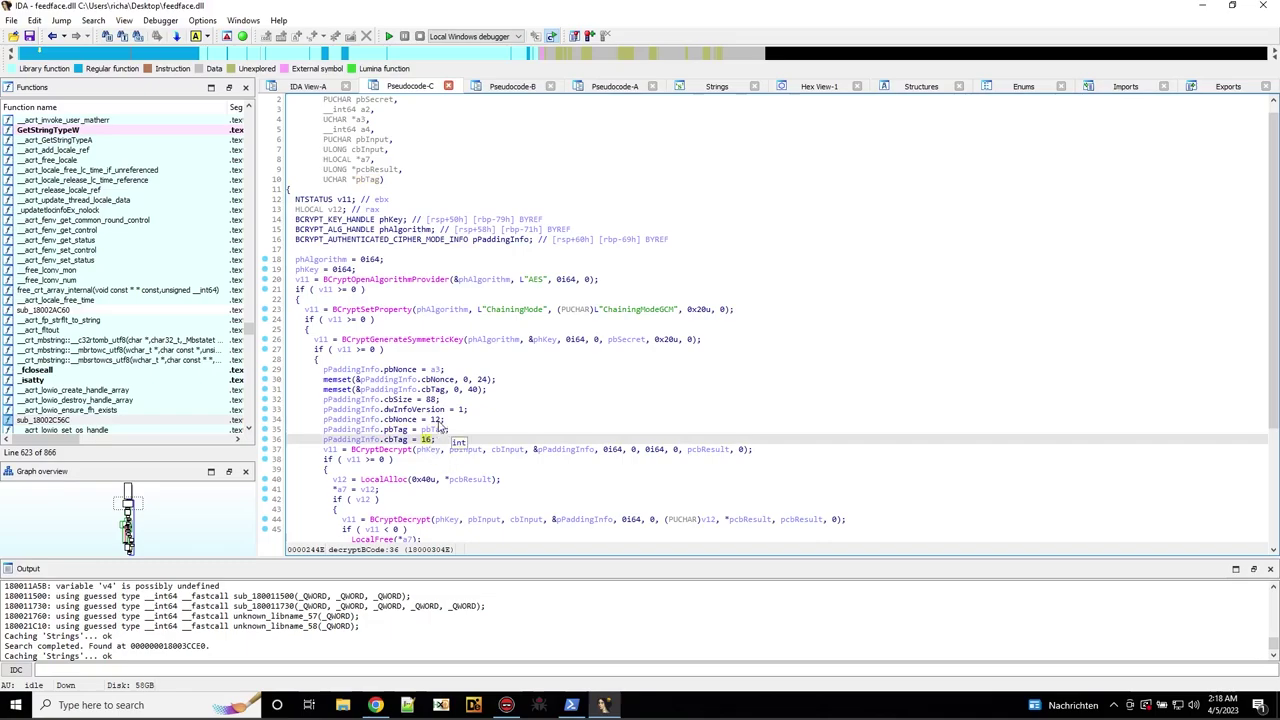
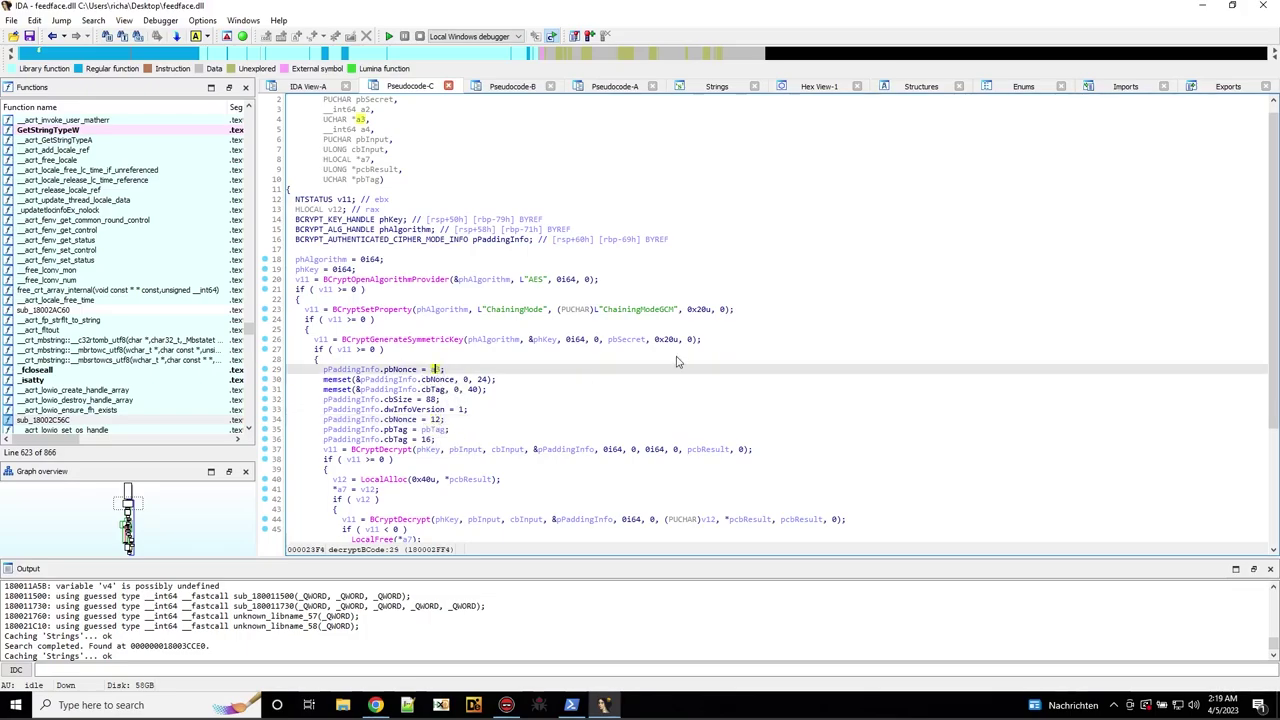
pyautogui.write('nnonce')
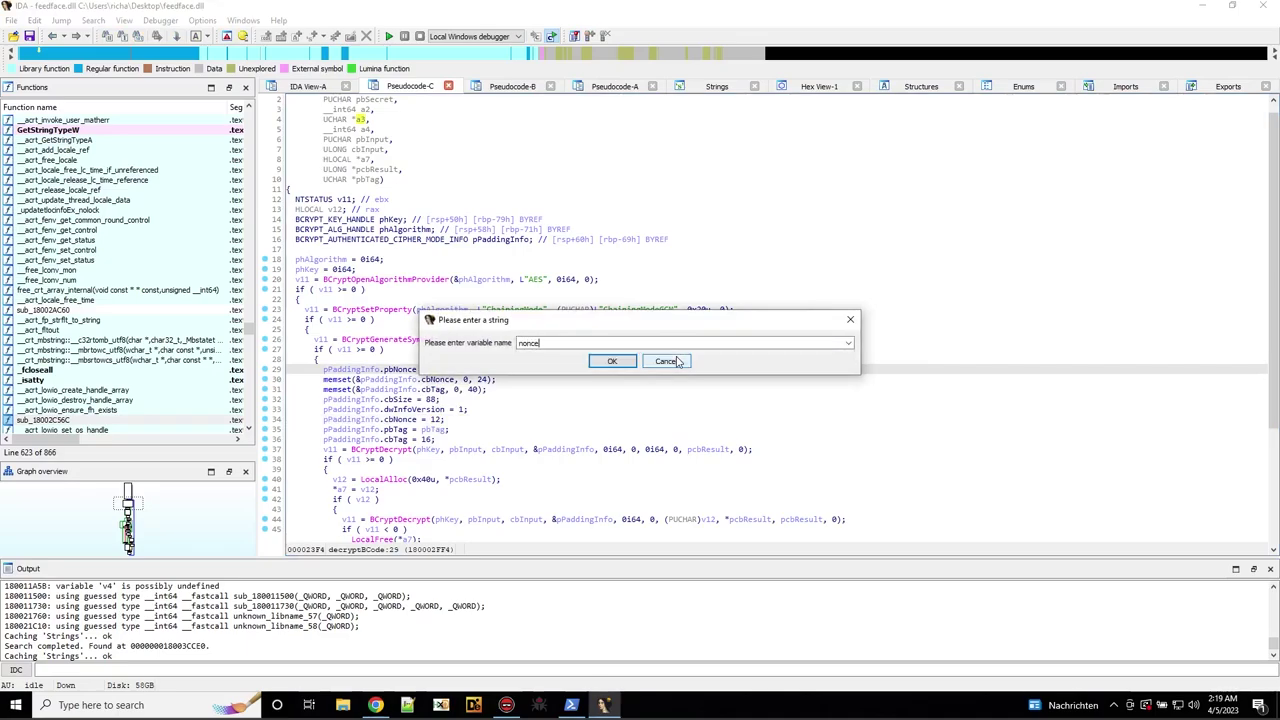
pyautogui.click(607, 362)
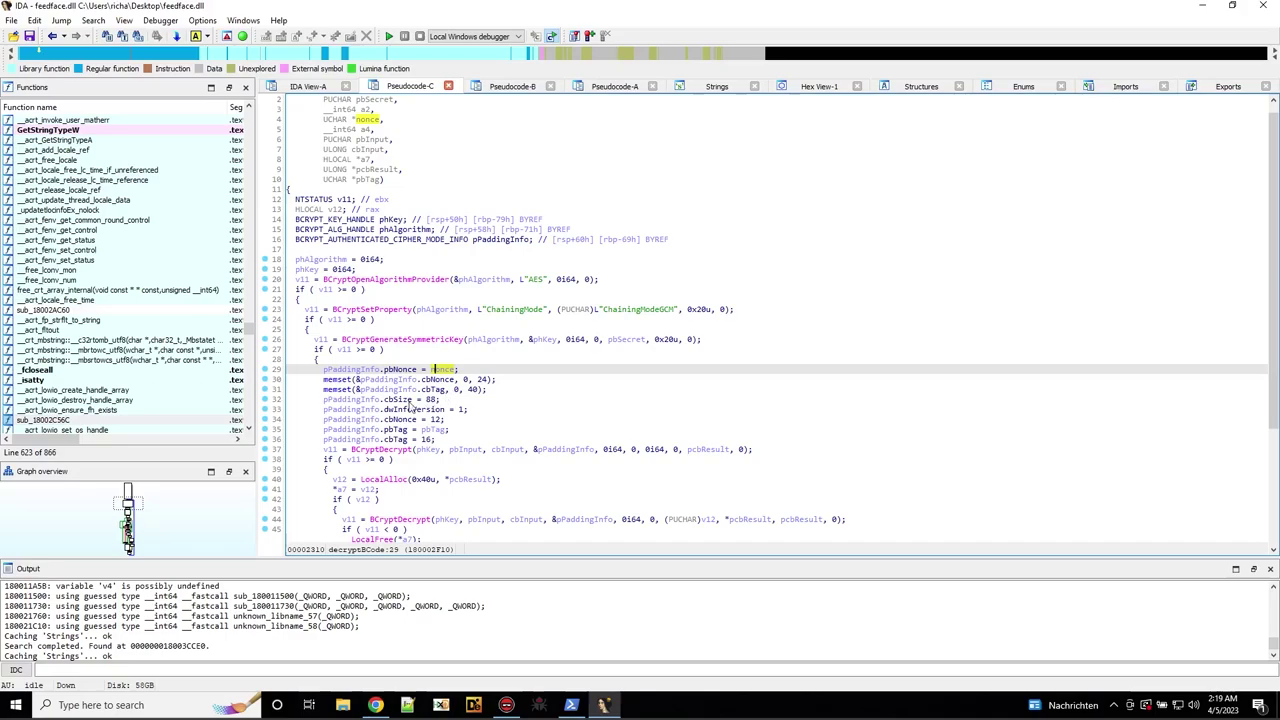
# Return to the calling function sub_180010CE0 and trace v3 from the decryptBCode call back to its LocalAlloc allocation.
pyautogui.scroll(-3, 402, 473)
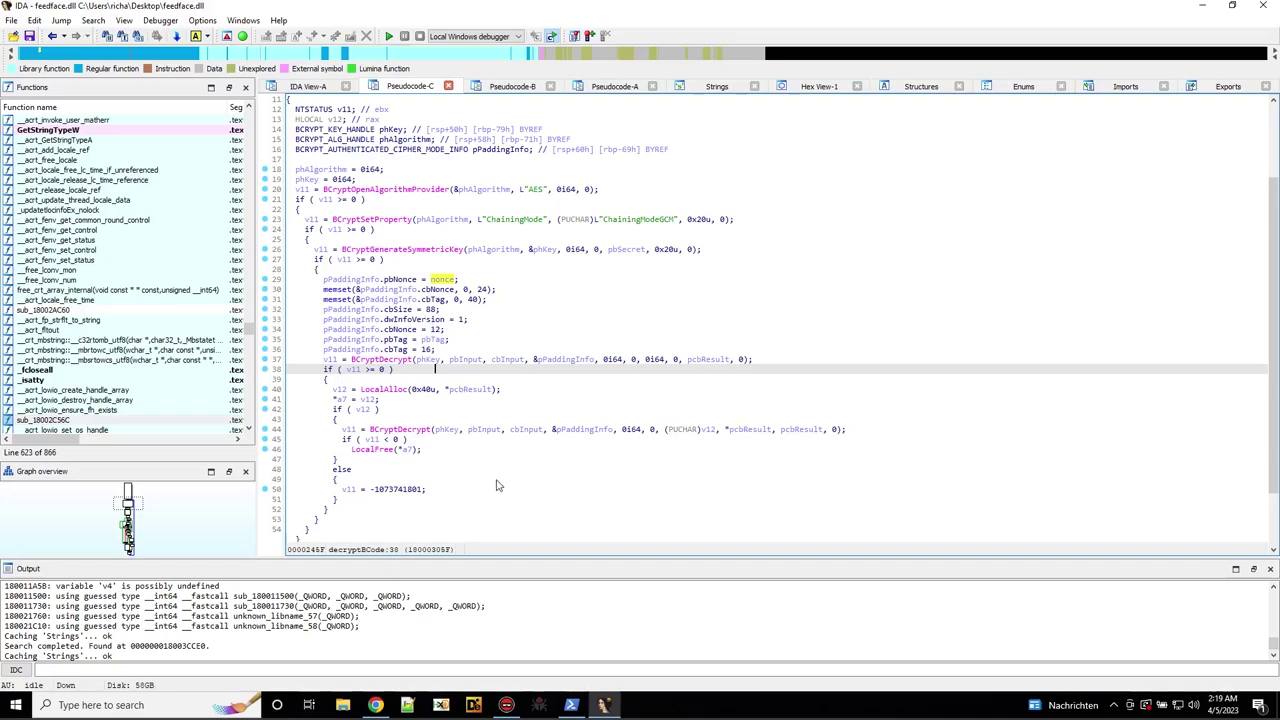
pyautogui.scroll(3, 475, 488)
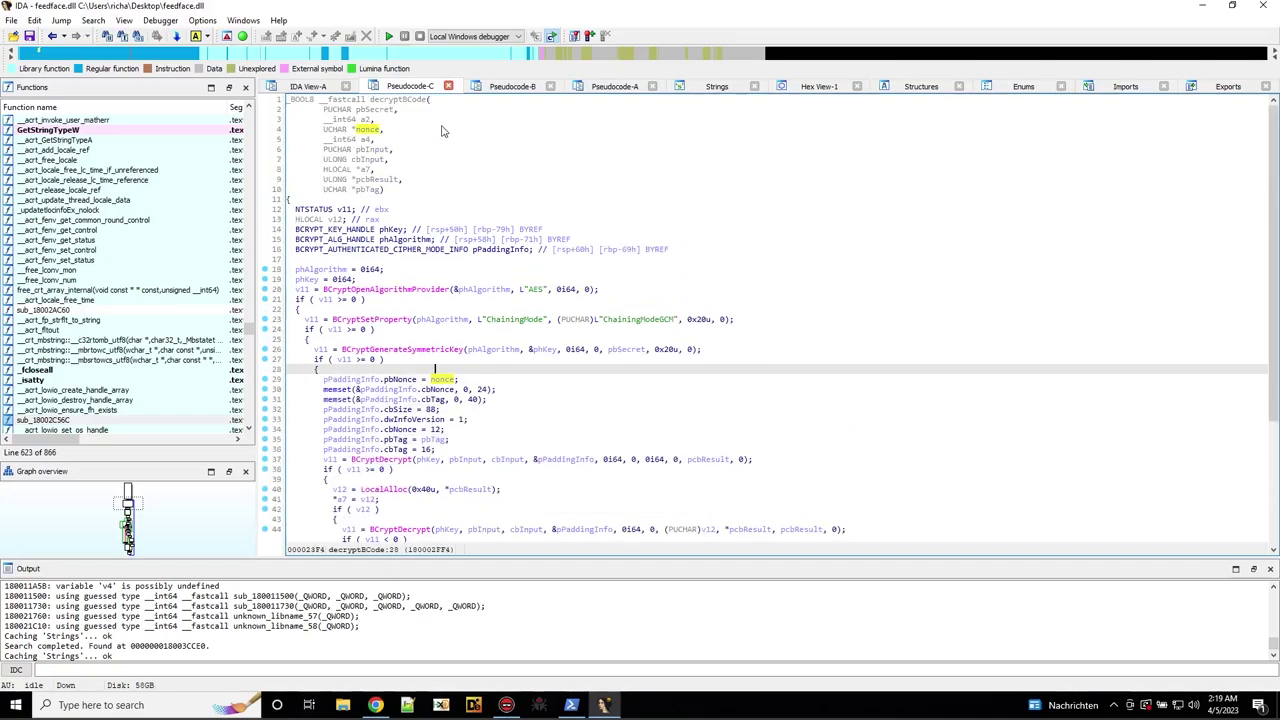
pyautogui.click(52, 37)
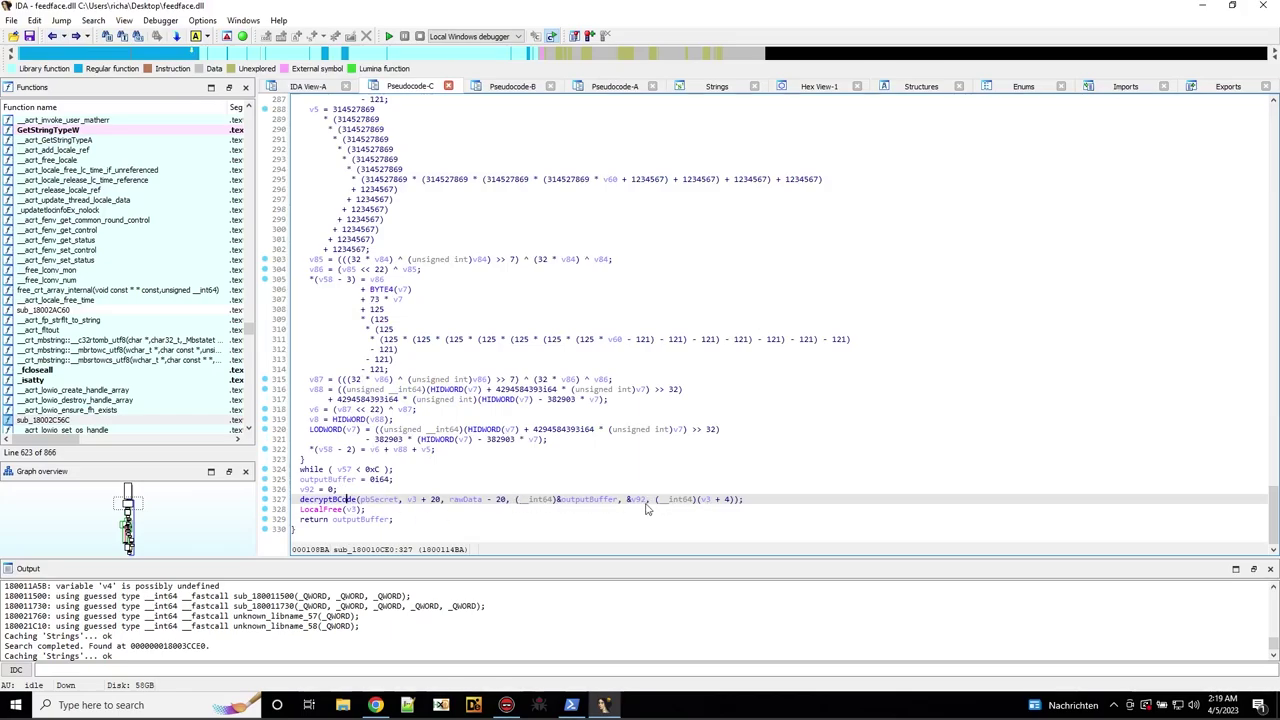
pyautogui.click(706, 499)
pyautogui.moveTo(413, 505)
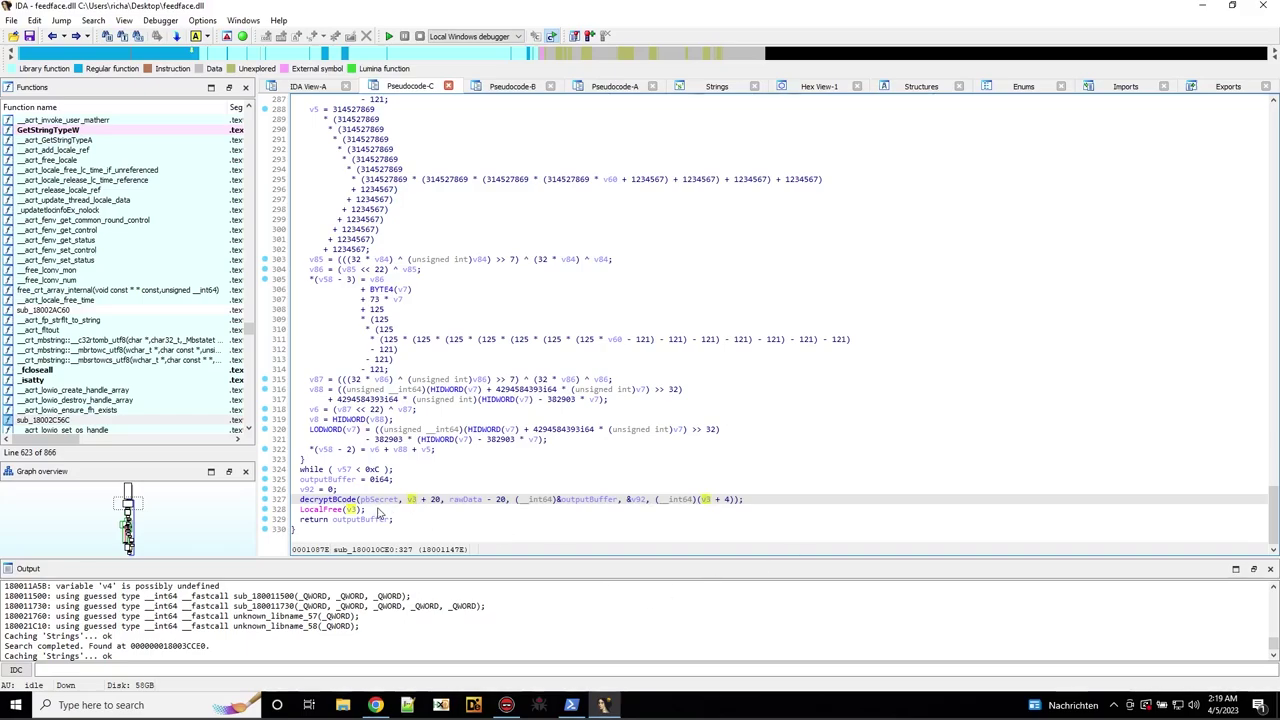
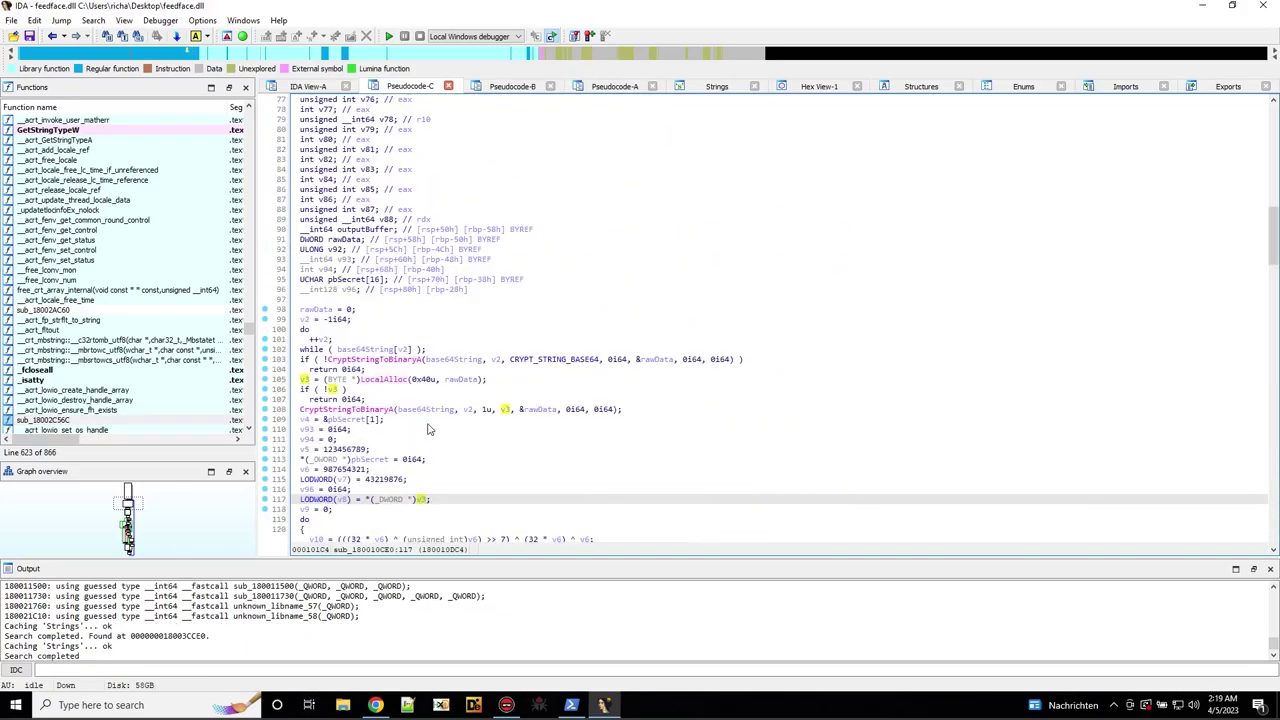
pyautogui.moveTo(455, 380)
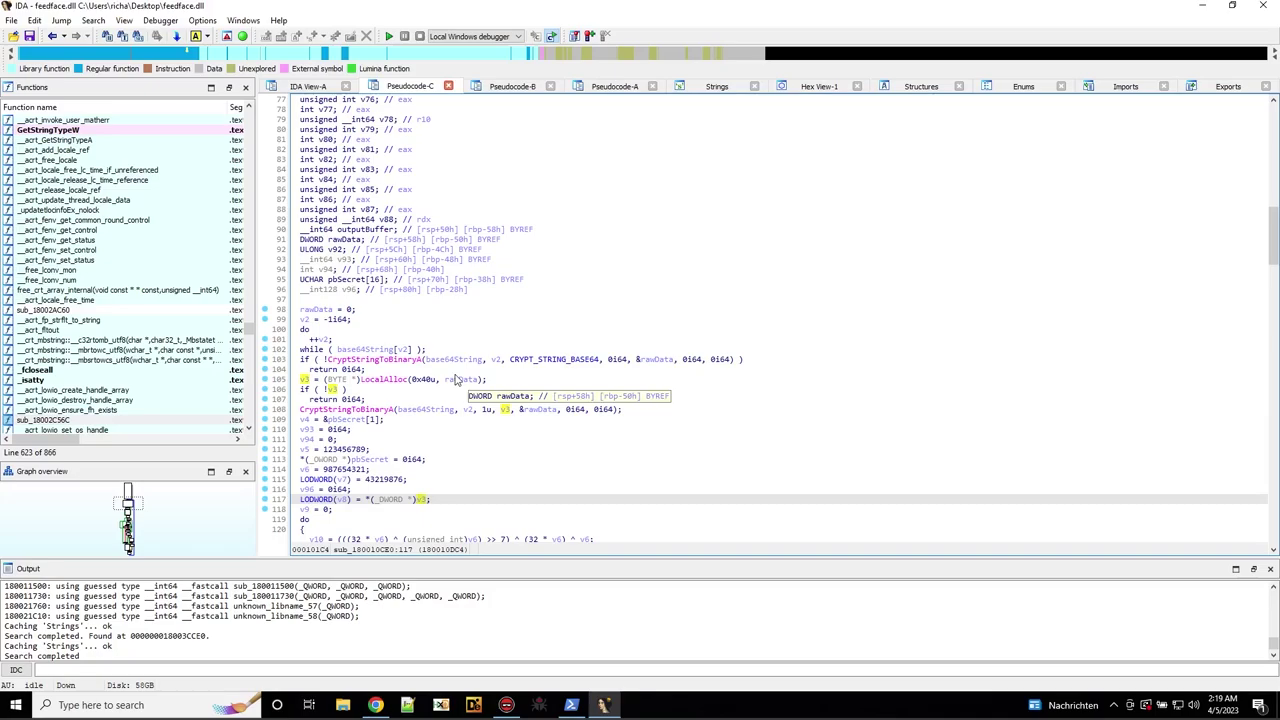
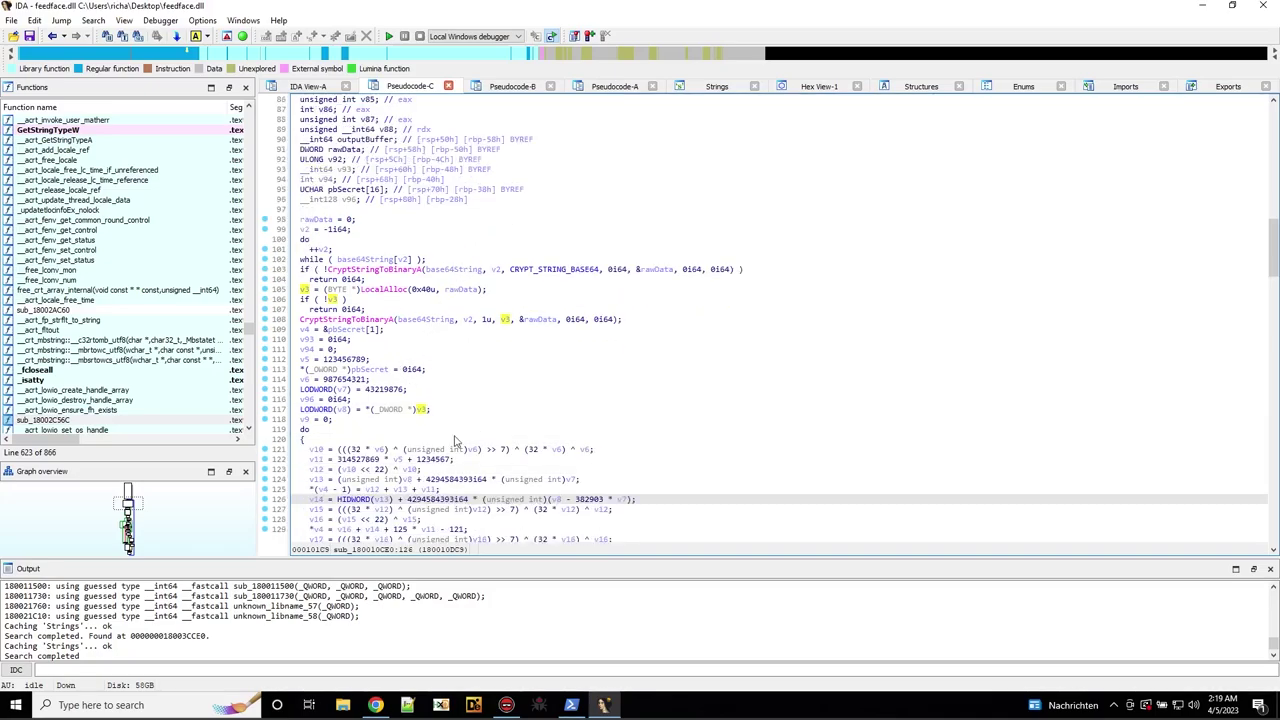
# Rename v3, the buffer allocated by LocalAlloc for the Base64-decoded bytes, as rawDataFromBase64.
pyautogui.click(456, 291)
pyautogui.click(311, 291)
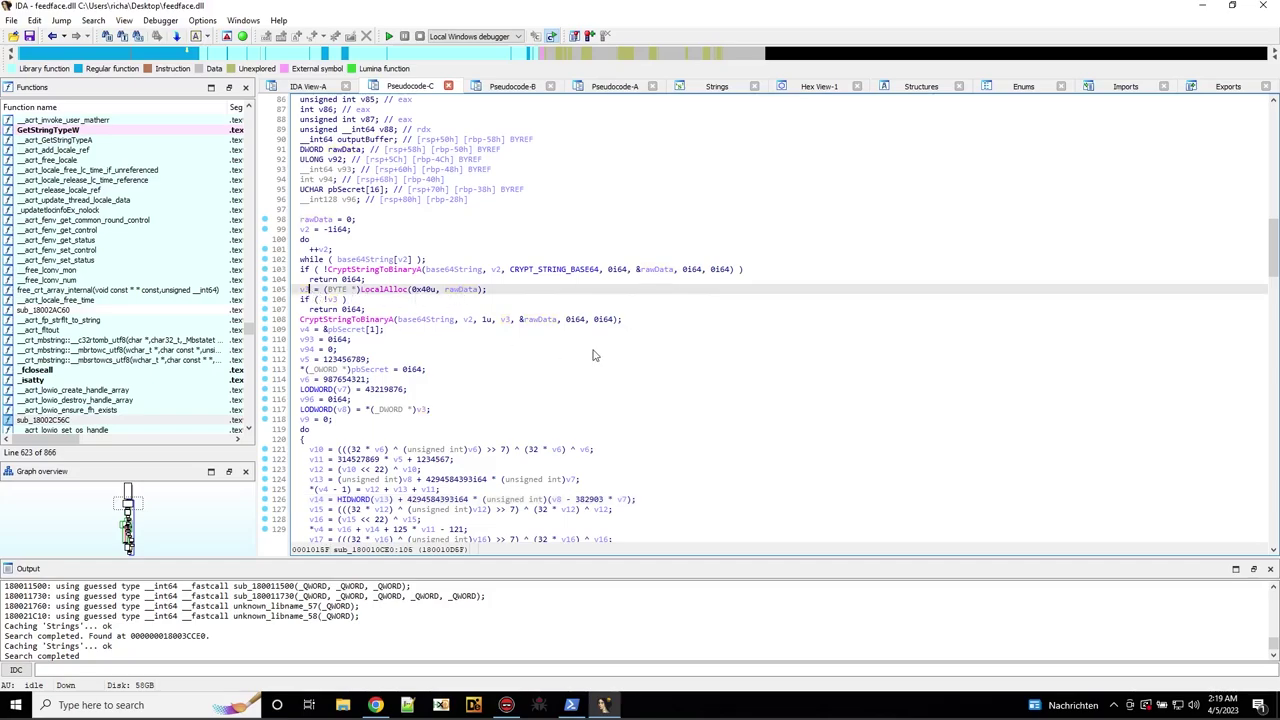
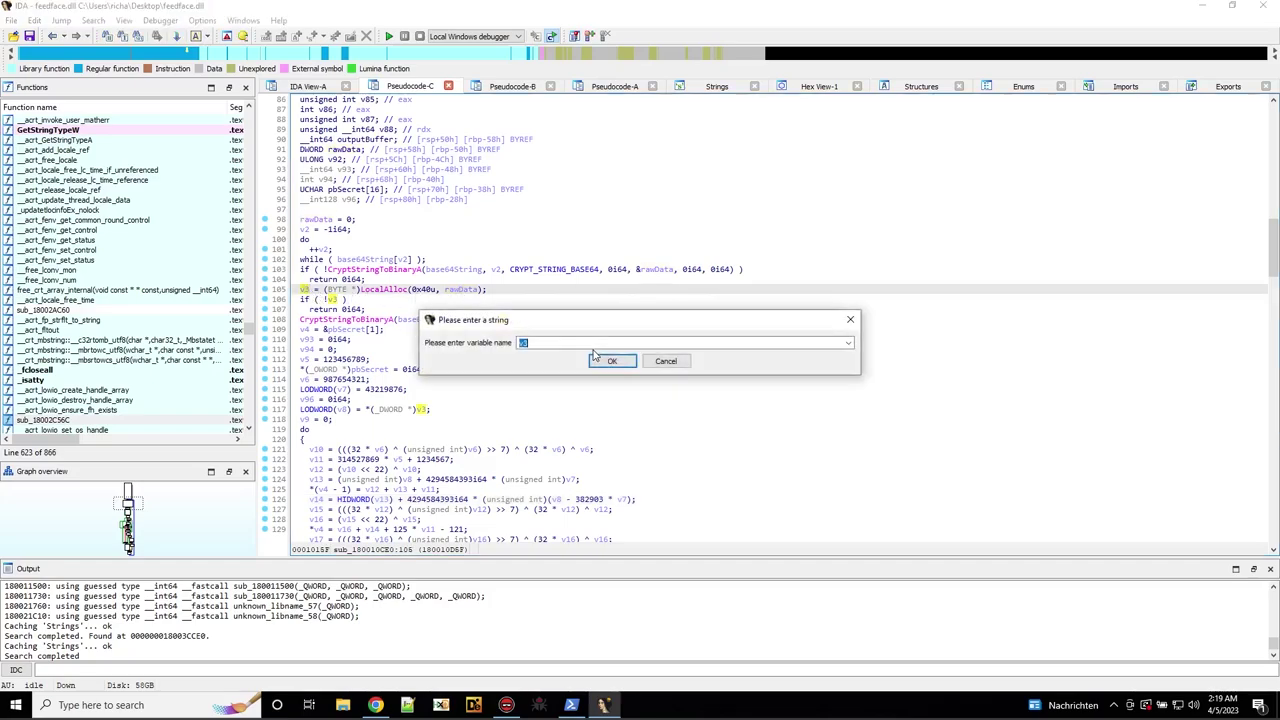
pyautogui.write('rawData')
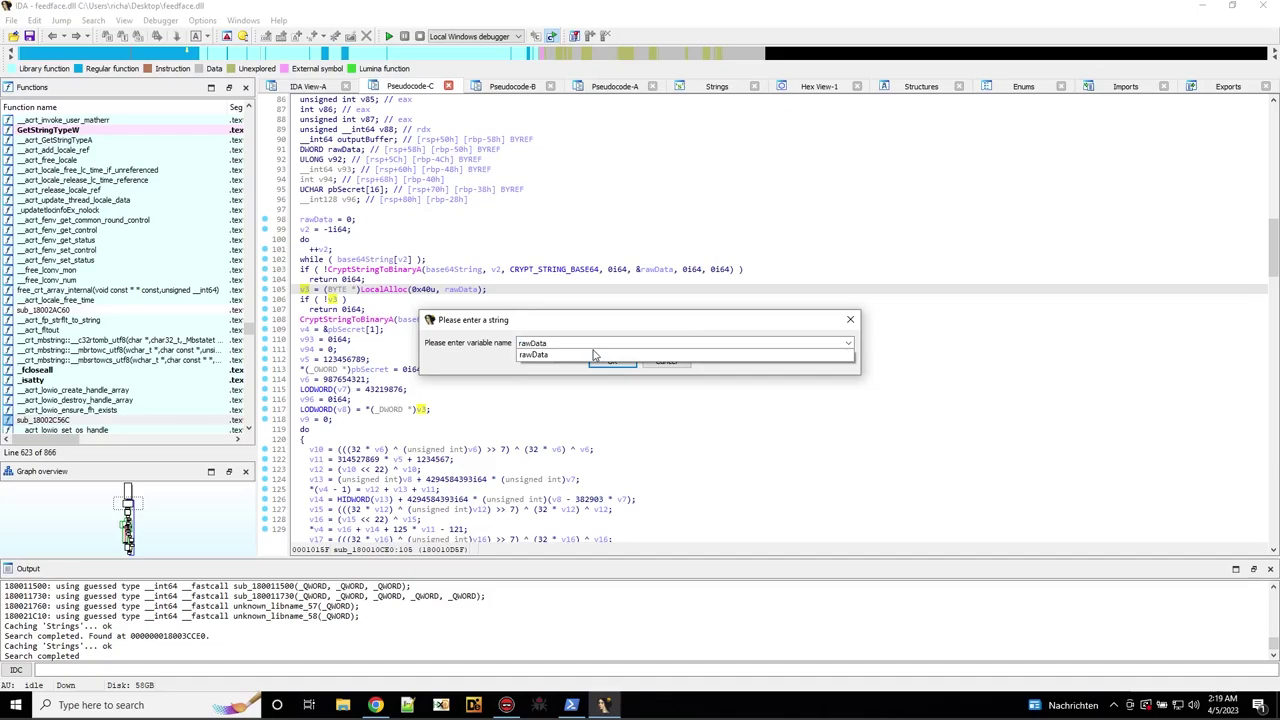
pyautogui.write('FromBa')
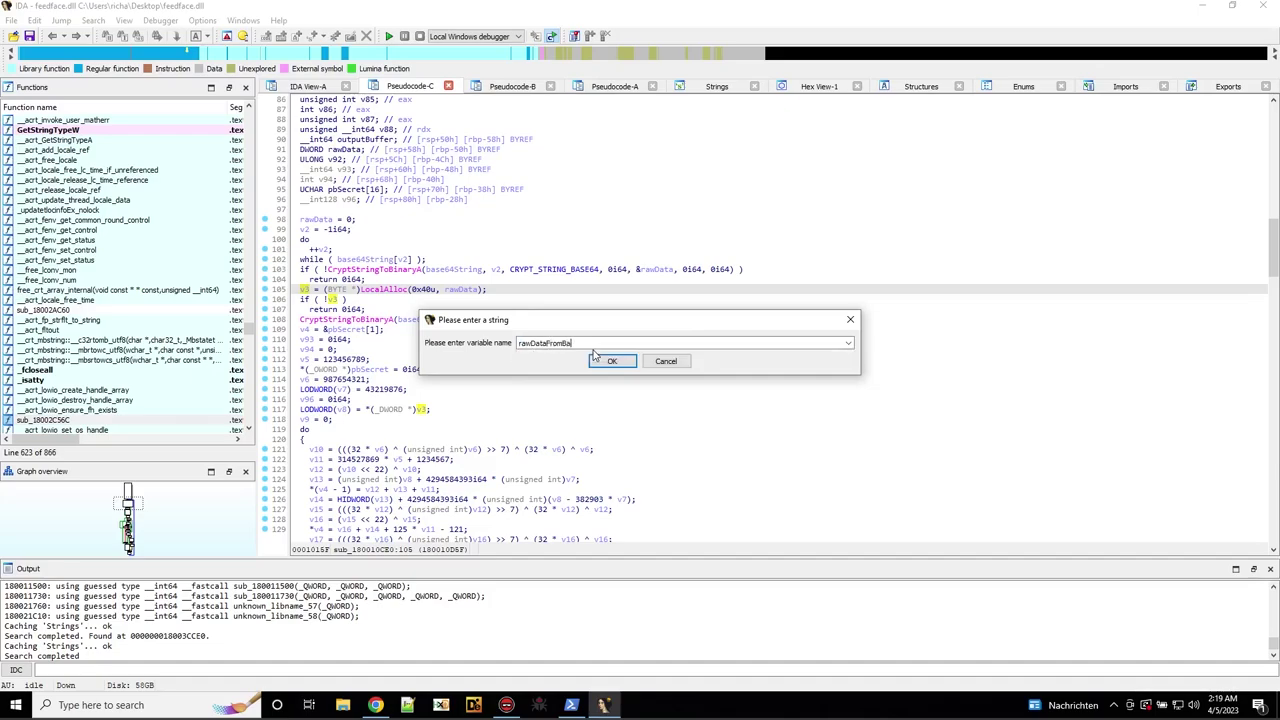
pyautogui.write('se64')
pyautogui.click(593, 355)
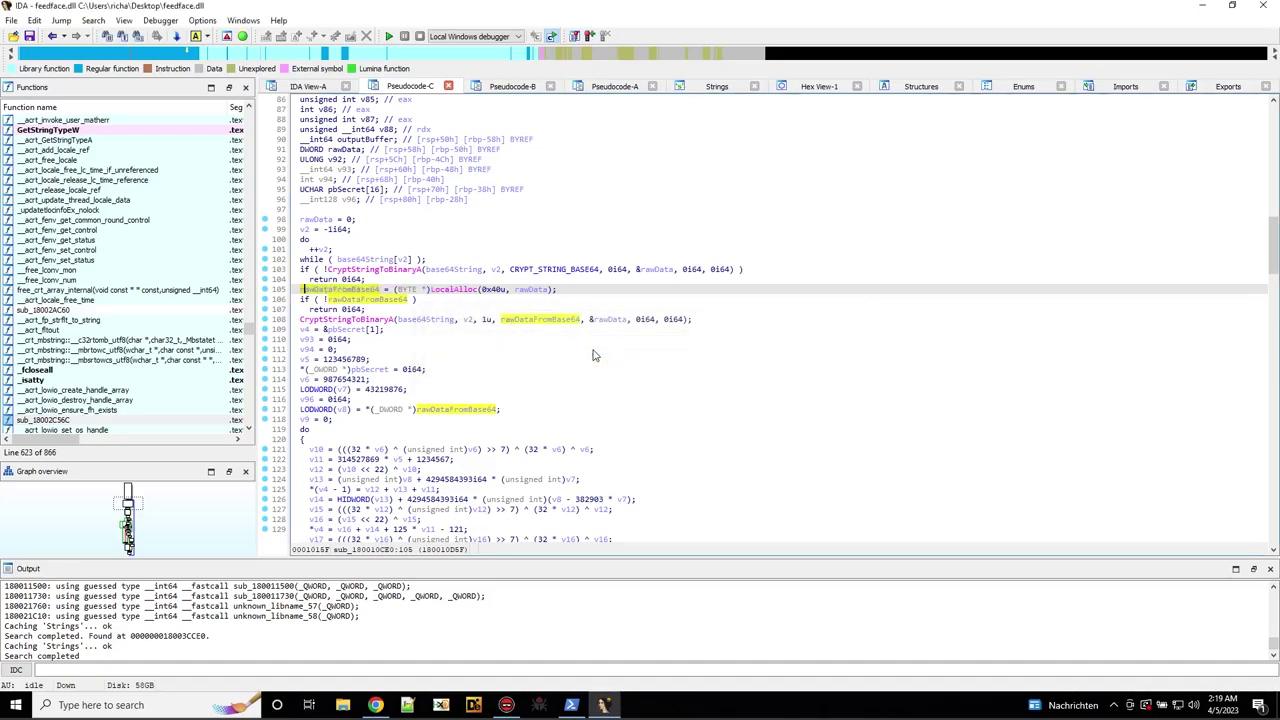
# Check the arguments of the decryptBCode call, reopen decryptBCode and rename its a2 parameter as unused.
pyautogui.scroll(-20, 593, 355)
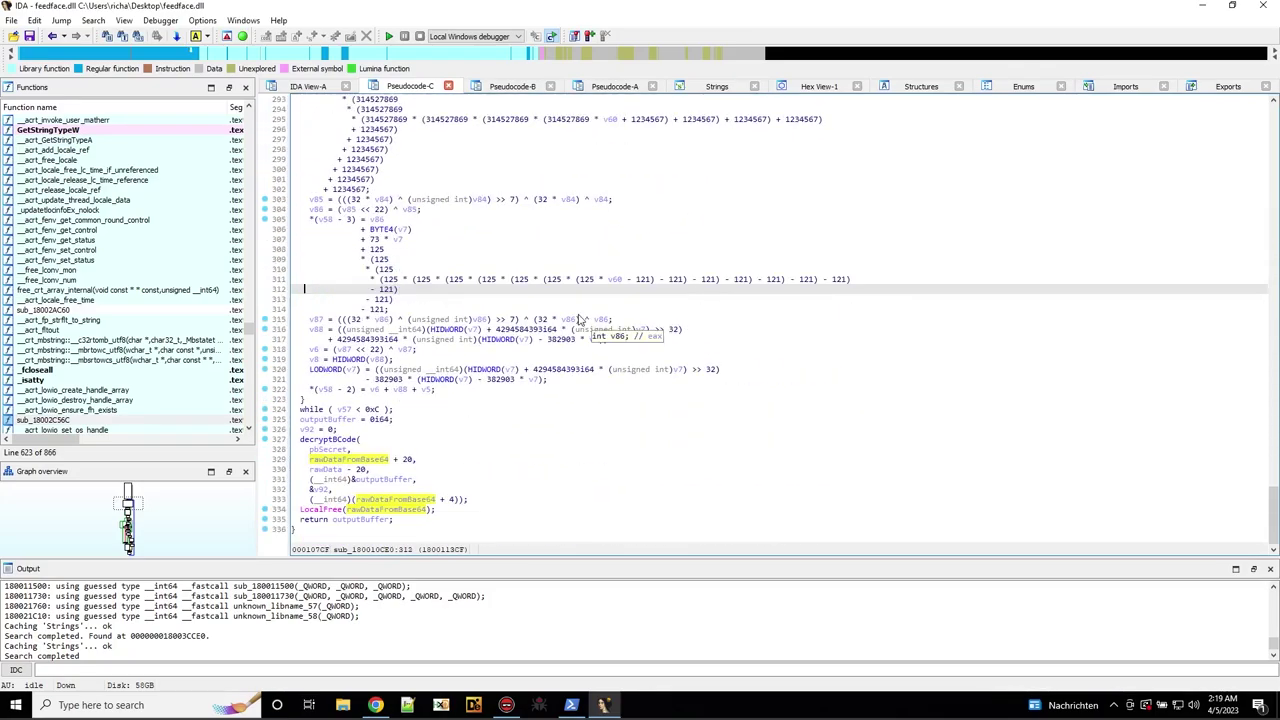
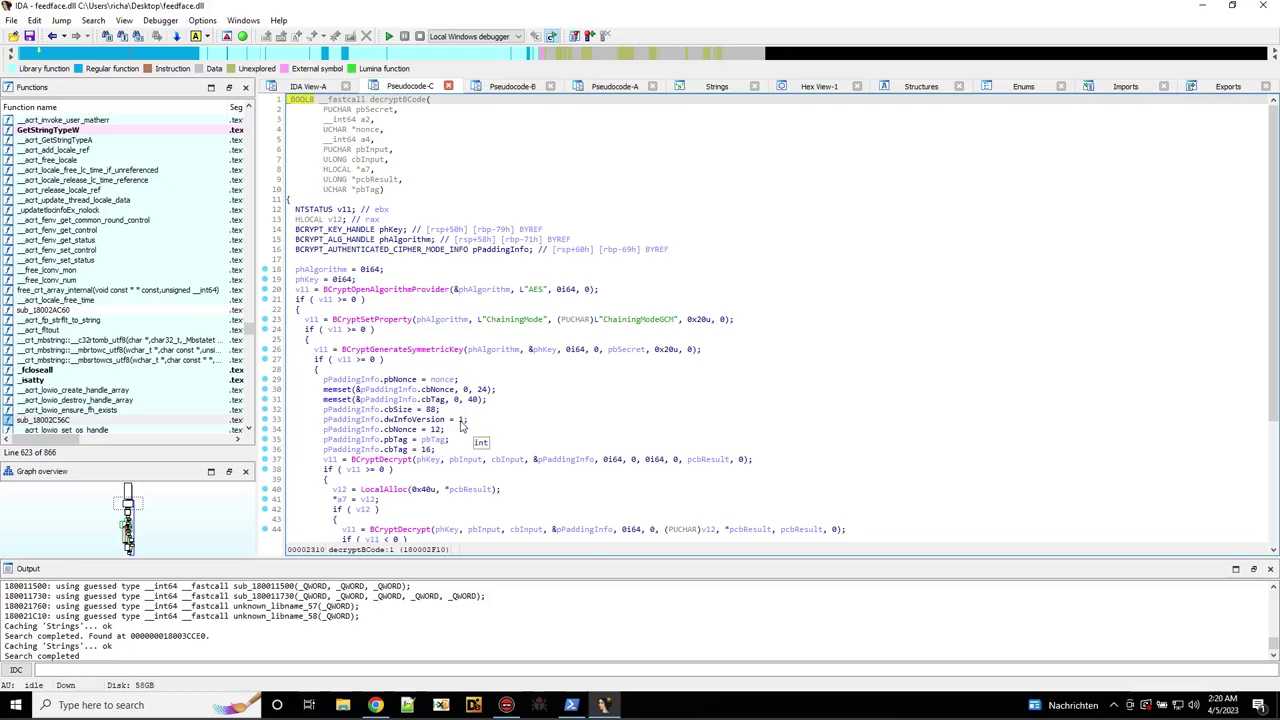
pyautogui.click(366, 119)
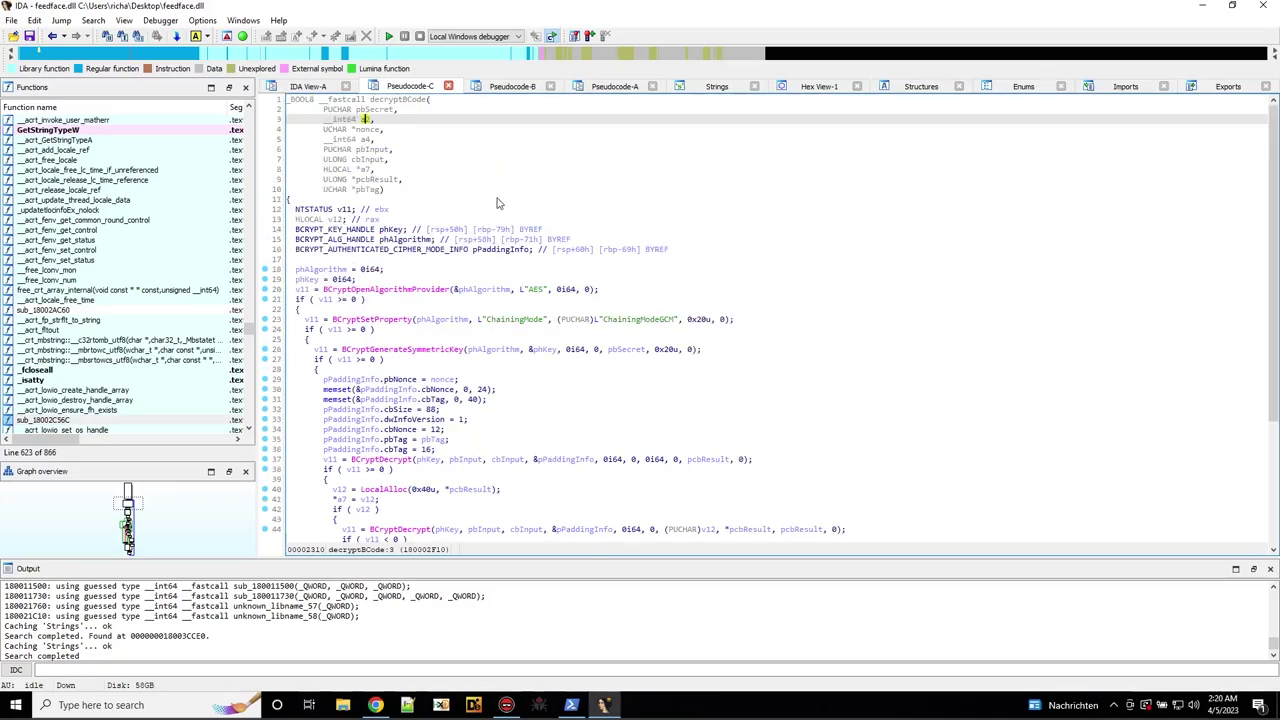
pyautogui.hotkey('ctrl', 't')
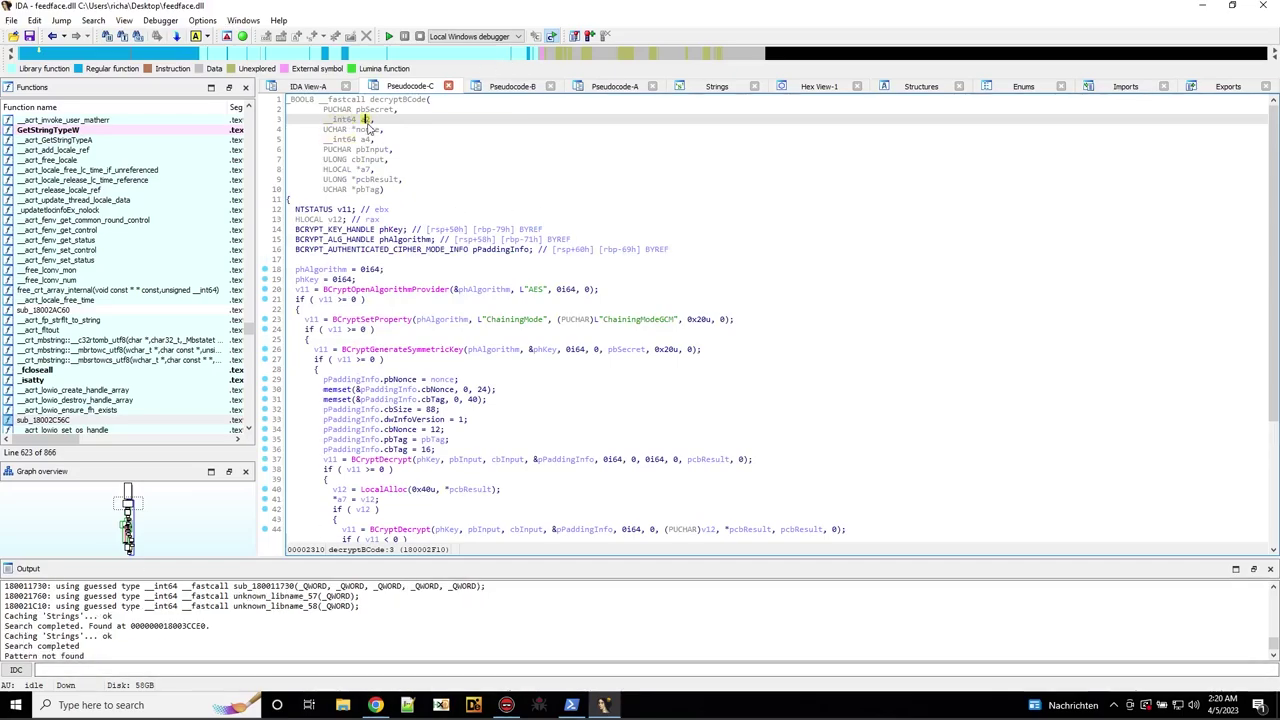
pyautogui.write('n')
pyautogui.write('unu')
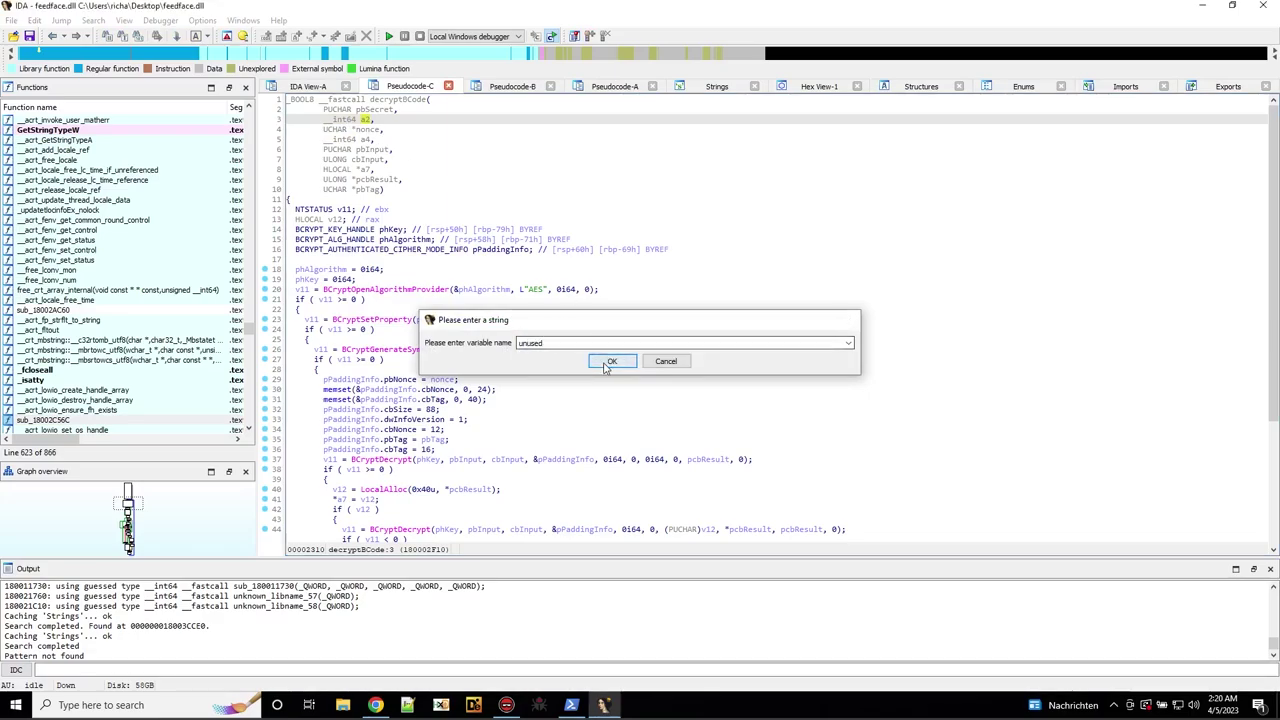
pyautogui.click(610, 362)
# Rename the a4 parameter of decryptBCode as unused2.
pyautogui.click(366, 140)
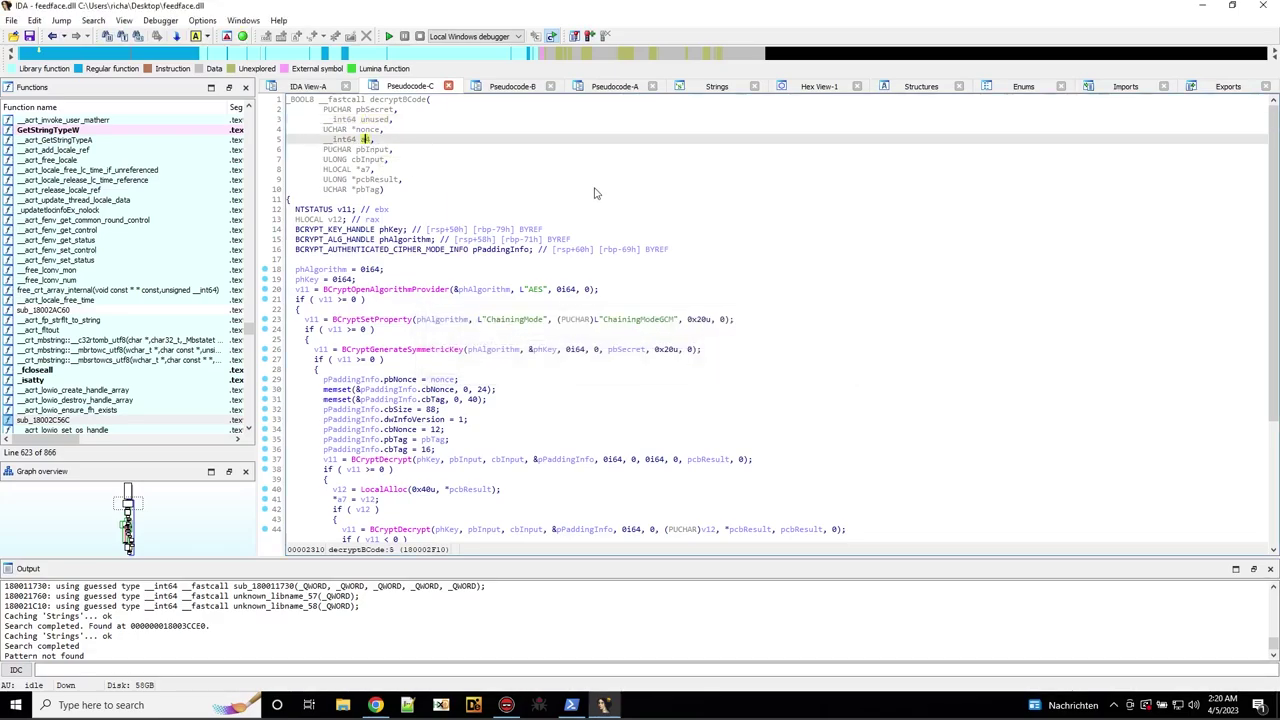
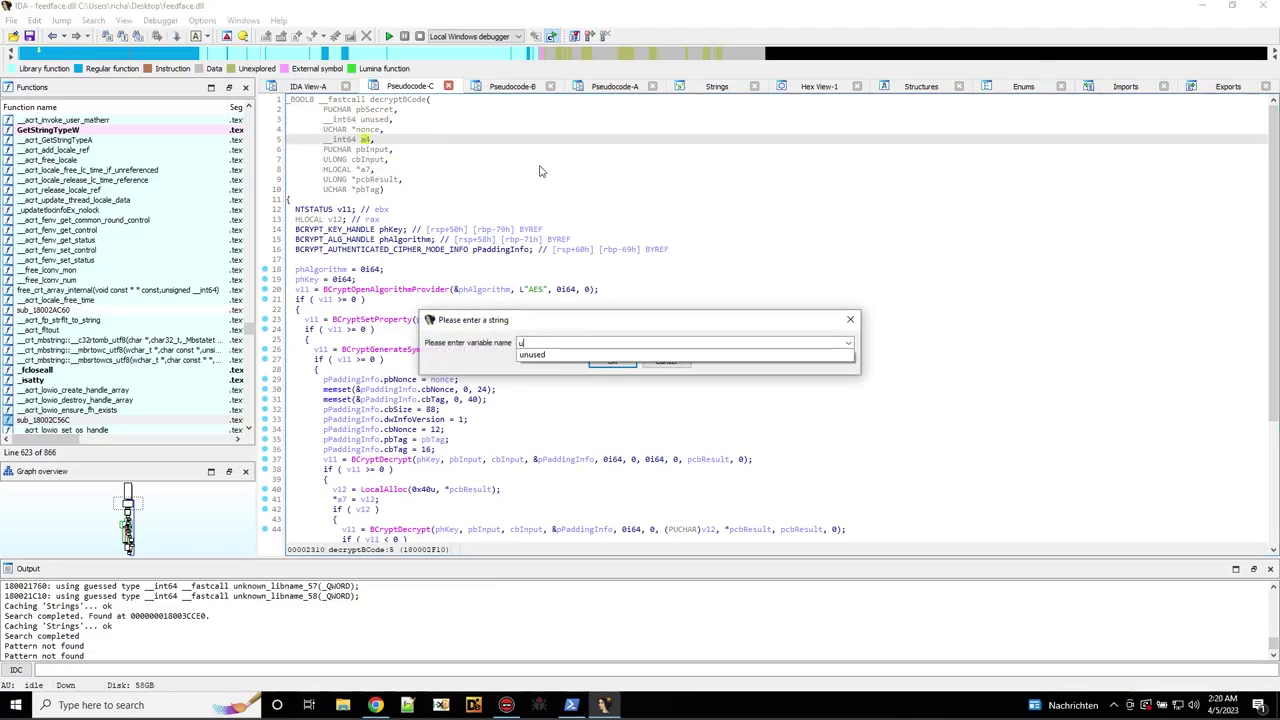
pyautogui.write('nused2')
pyautogui.press('Return')
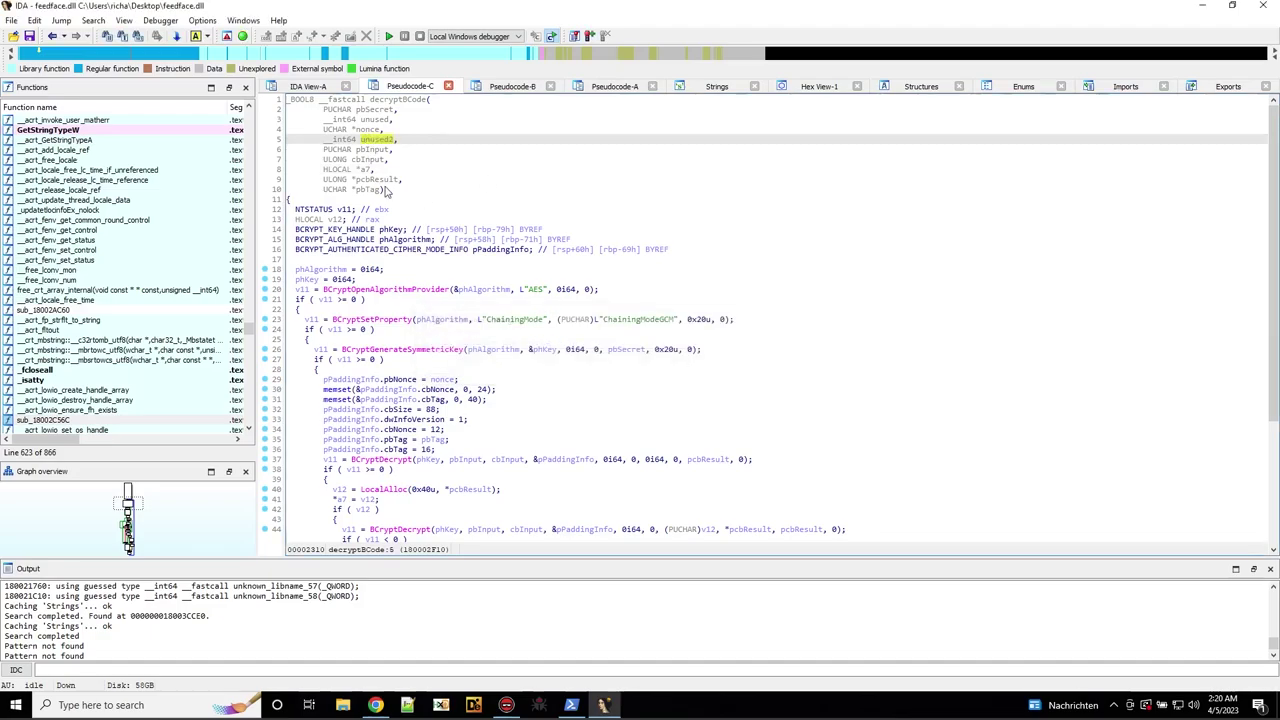
# Examine how decryptBCode uses a7 and v12 around the LocalAlloc, BCryptDecrypt and LocalFree calls.
pyautogui.click(365, 170)
pyautogui.scroll(-3, 380, 200)
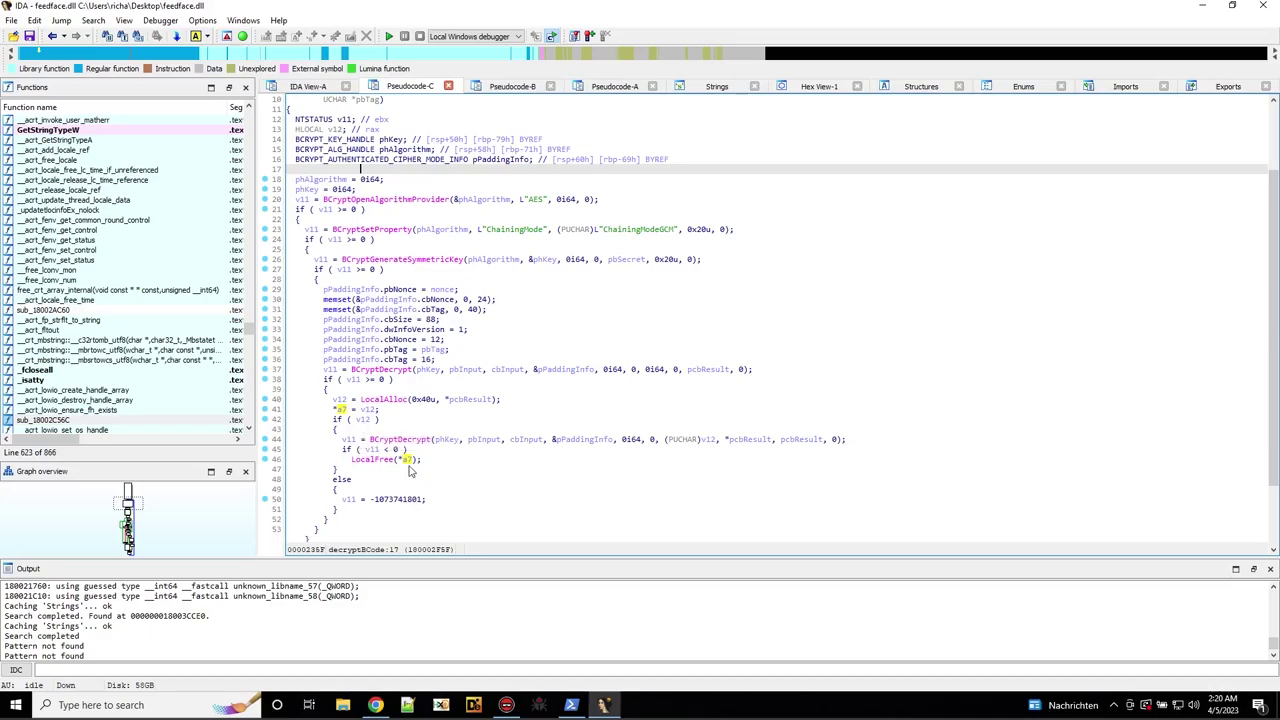
pyautogui.click(369, 410)
pyautogui.click(380, 439)
pyautogui.scroll(-3, 400, 410)
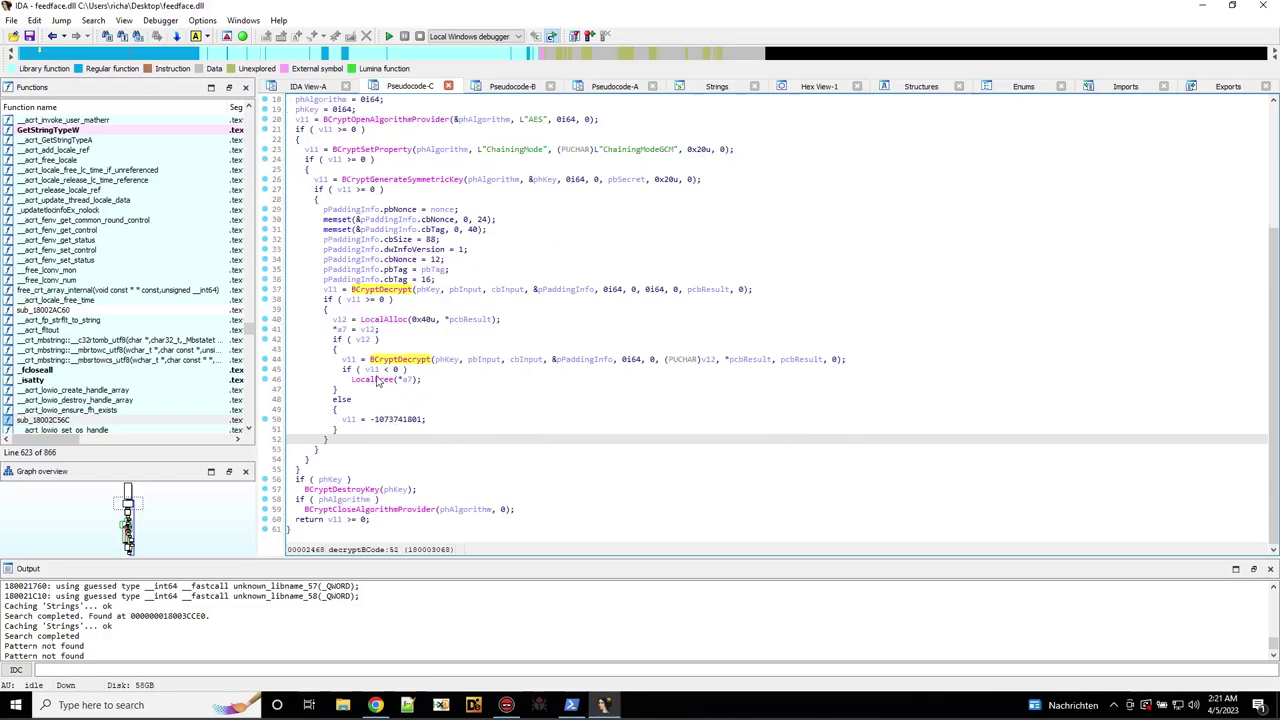
pyautogui.click(372, 369)
pyautogui.click(366, 340)
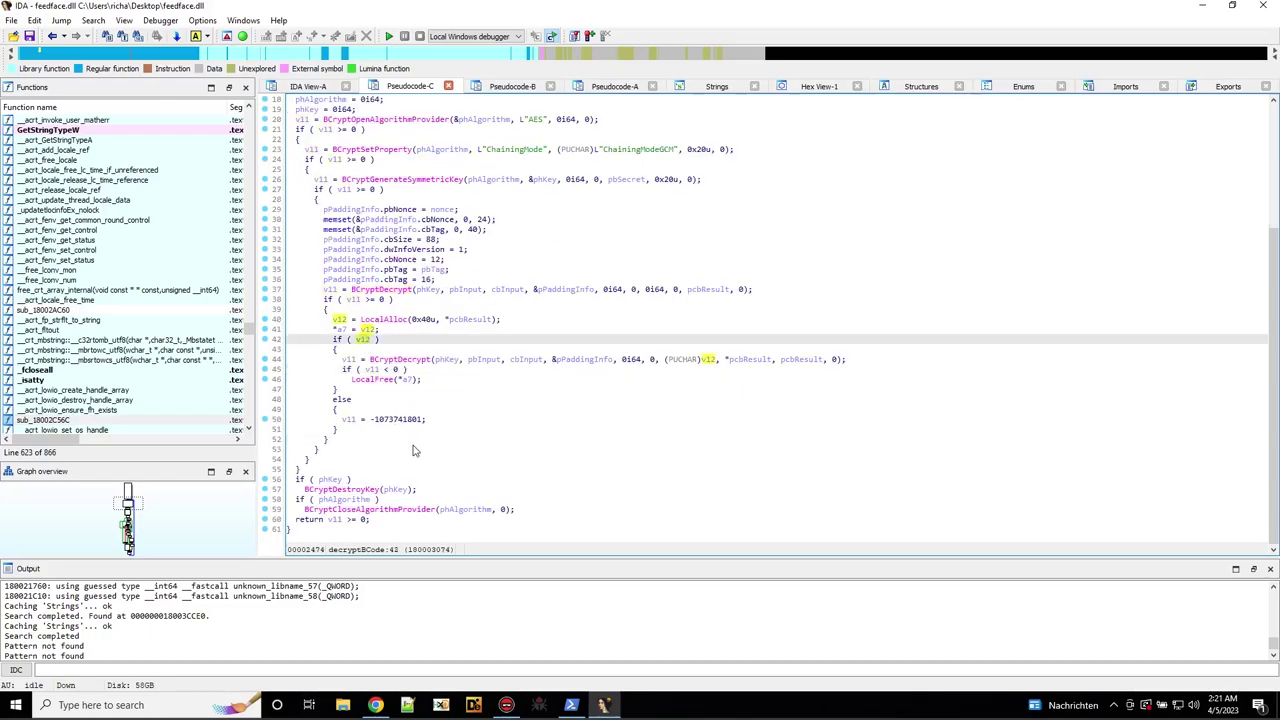
# Rename v11, the status variable returned by decryptBCode, as success.
pyautogui.click(335, 519)
pyautogui.write('nsu')
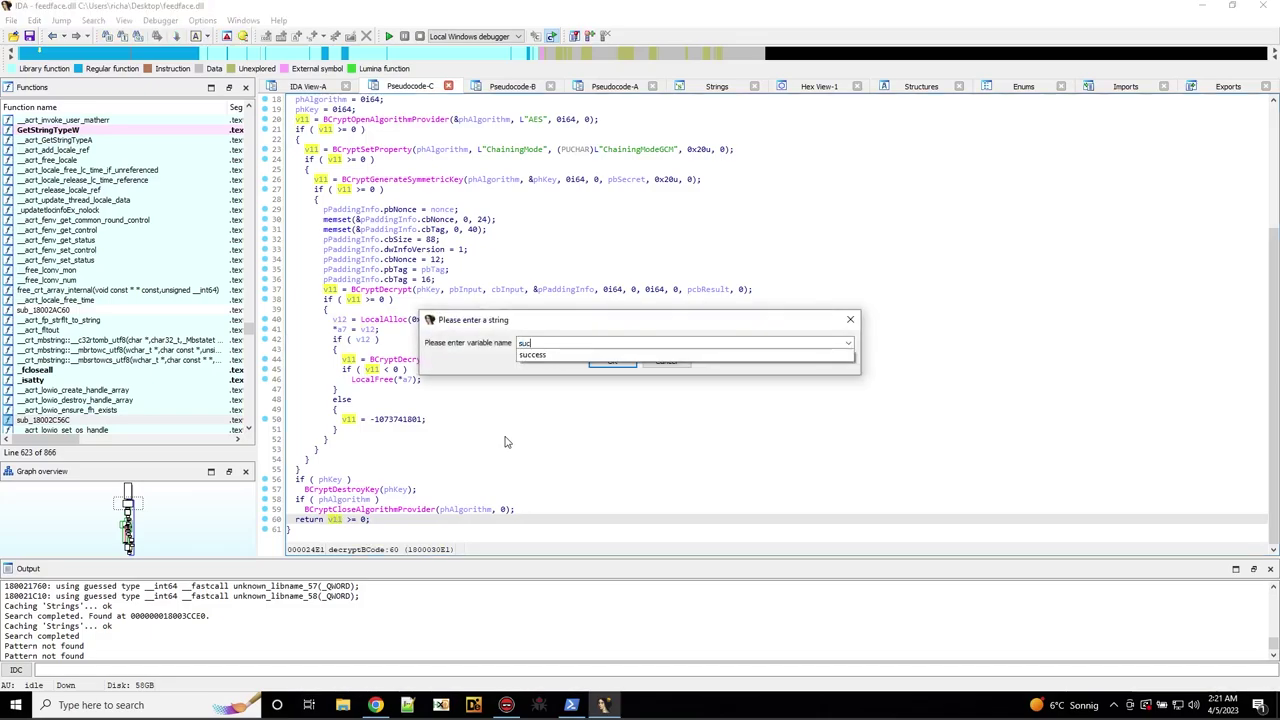
pyautogui.write('ccess')
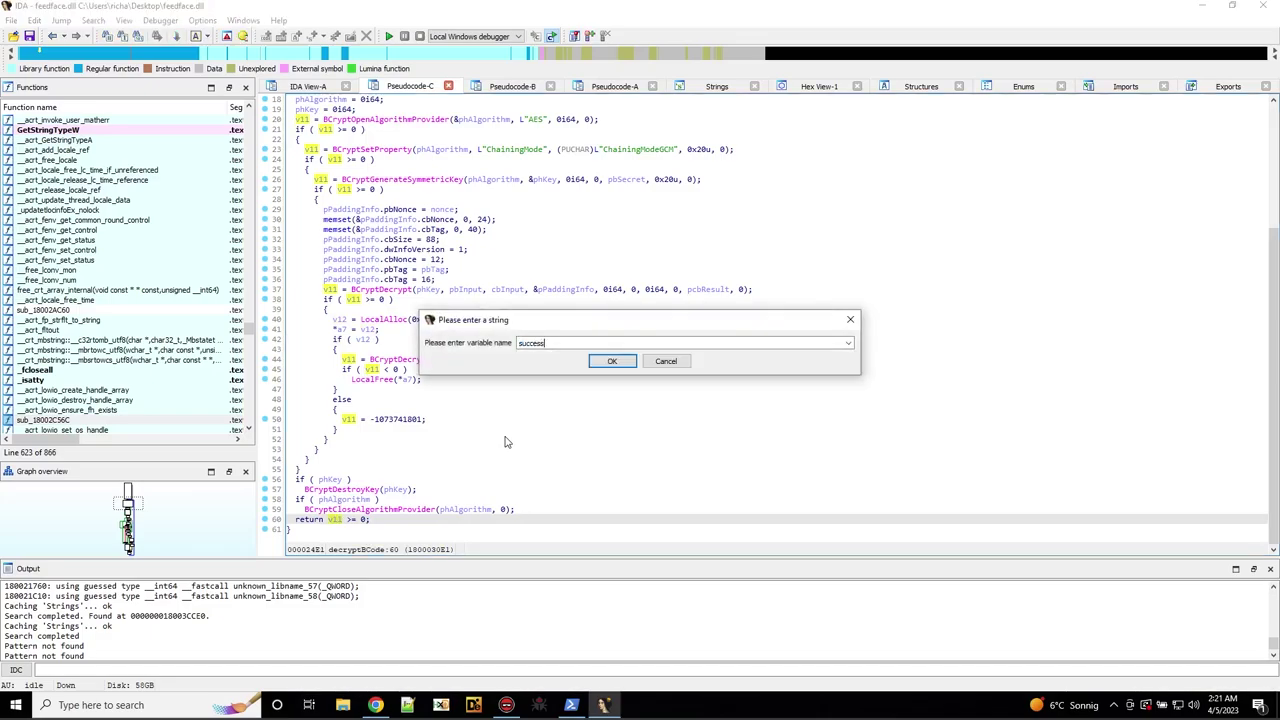
pyautogui.click(614, 361)
pyautogui.click(588, 440)
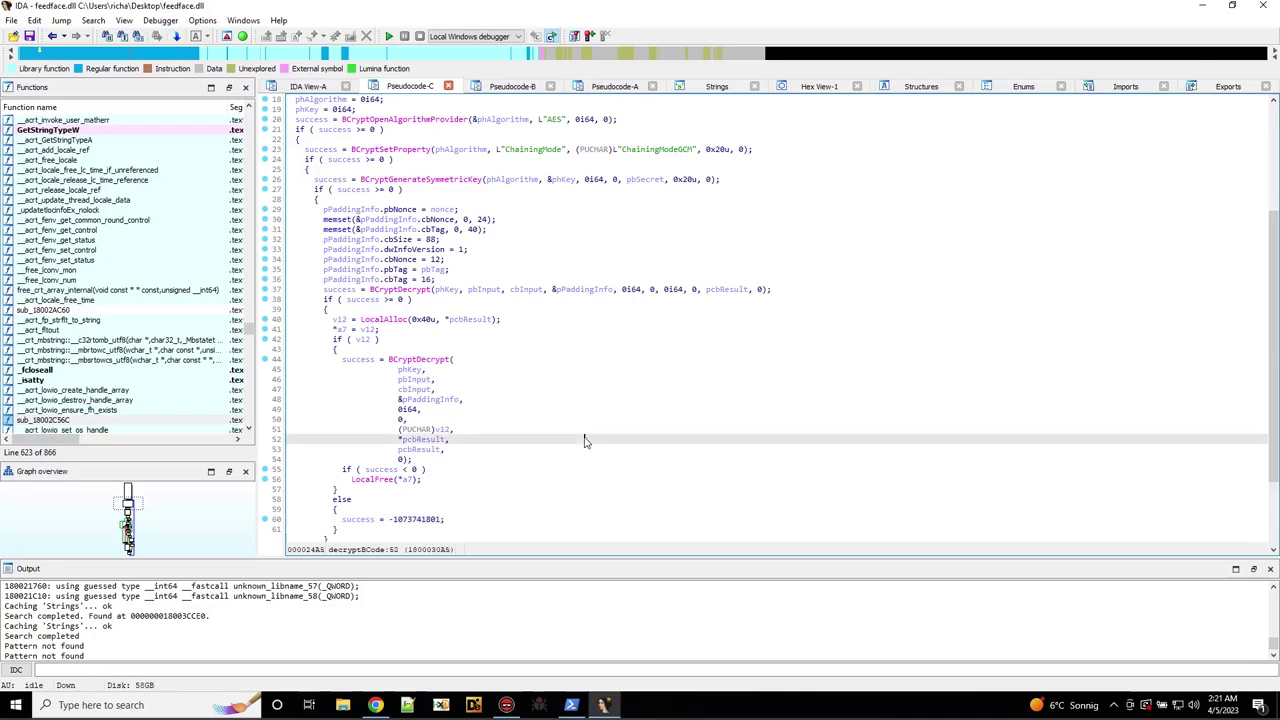
# Look up the second BCryptDecrypt call's arguments in Microsoft's BCryptDecrypt documentation in the browser, reading the parameter descriptions through pbOutput.
pyautogui.scroll(-3, 586, 437)
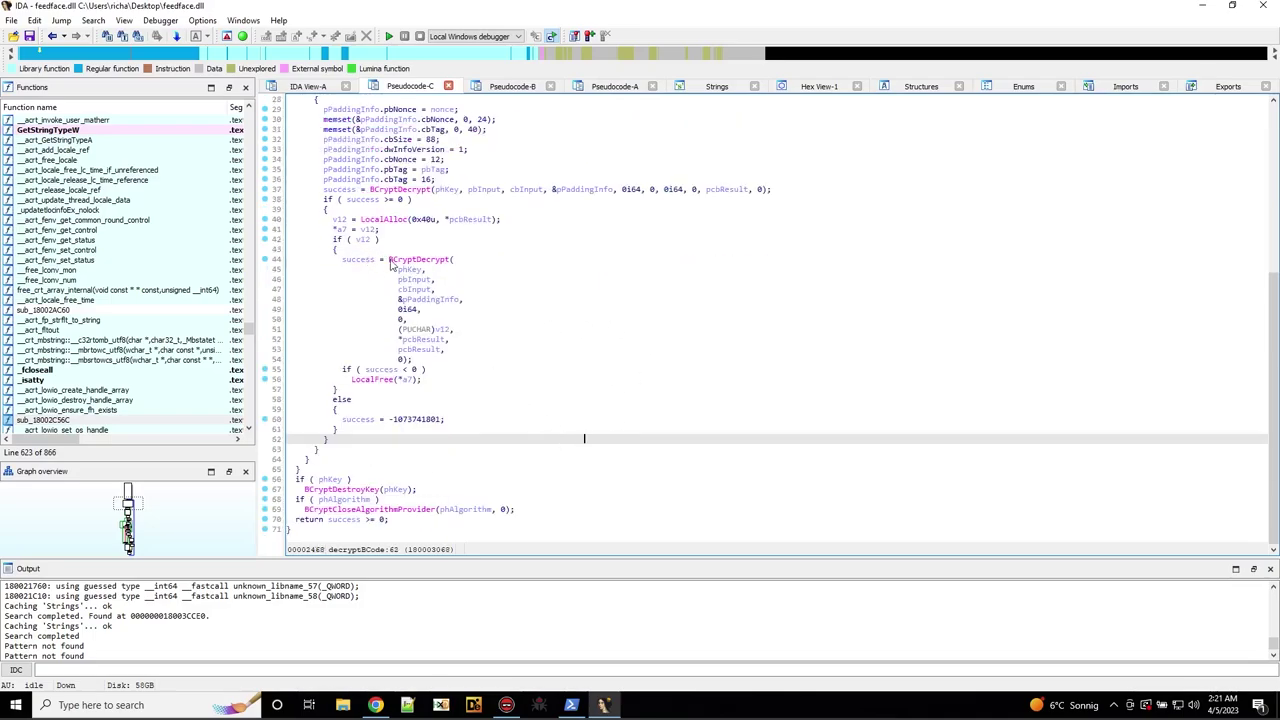
pyautogui.click(391, 262)
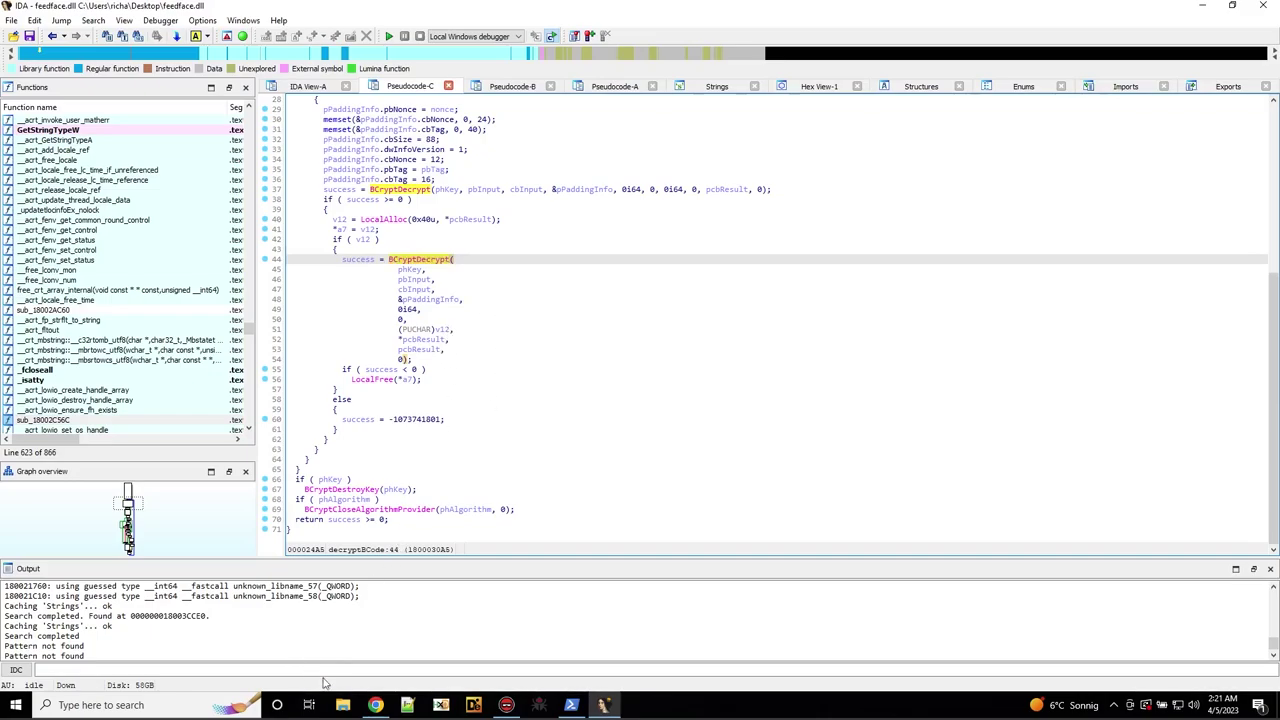
pyautogui.click(375, 705)
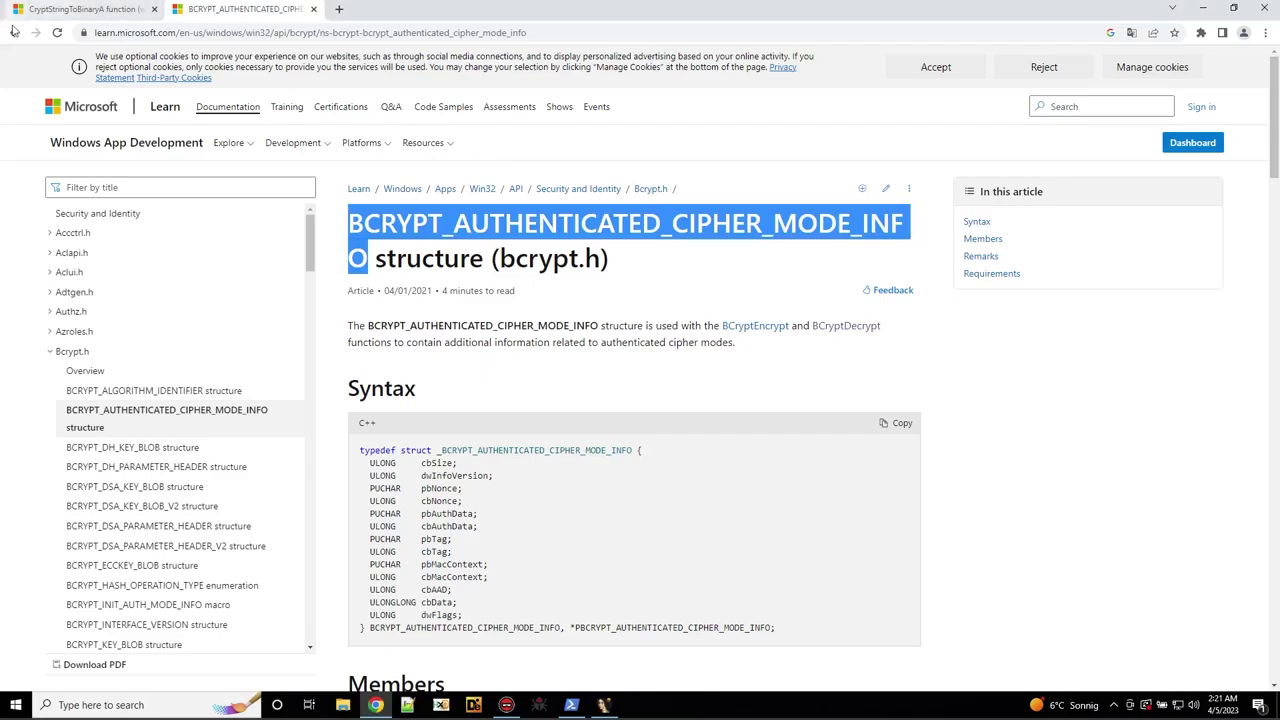
pyautogui.hotkey('alt', 'Left')
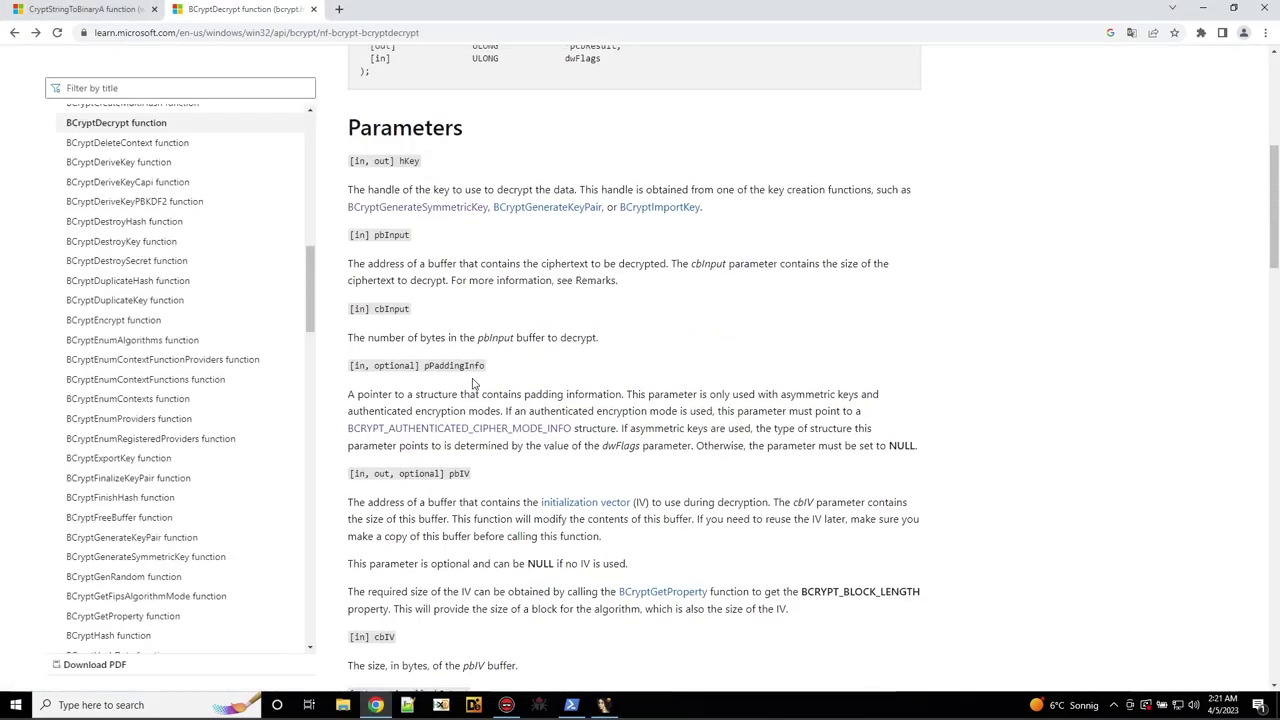
pyautogui.scroll(5, 560, 400)
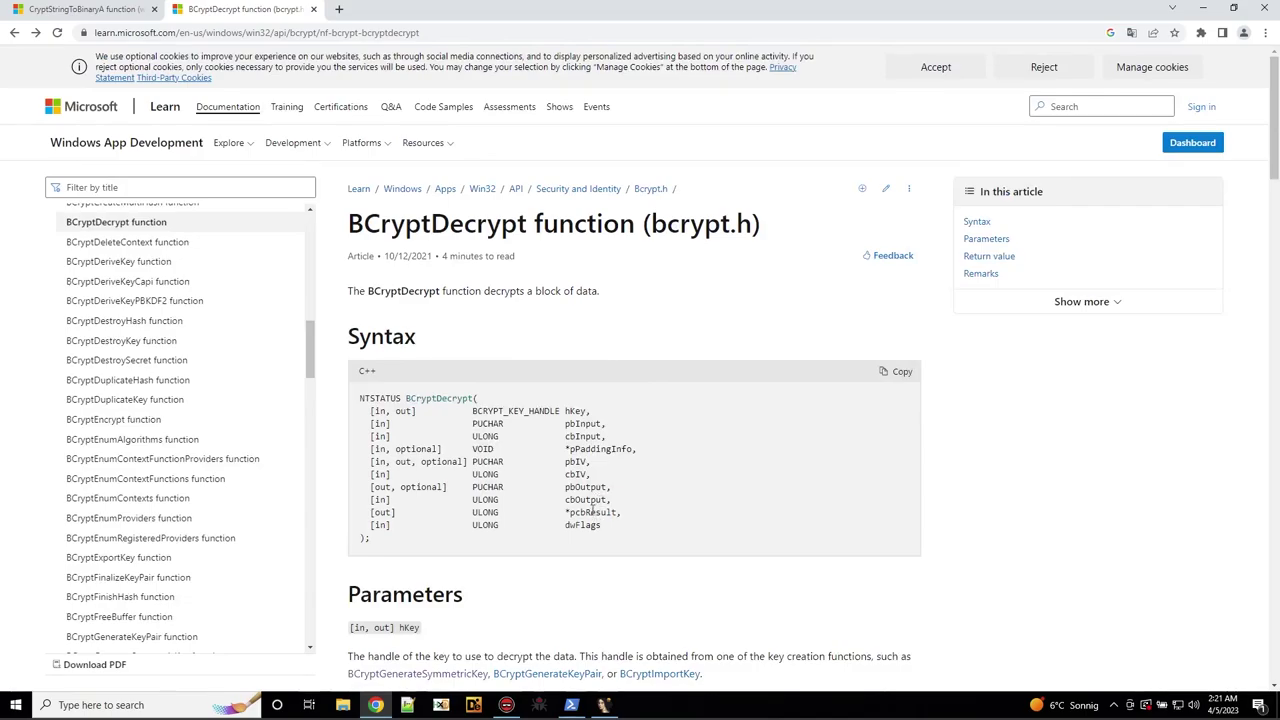
pyautogui.scroll(-2, 526, 494)
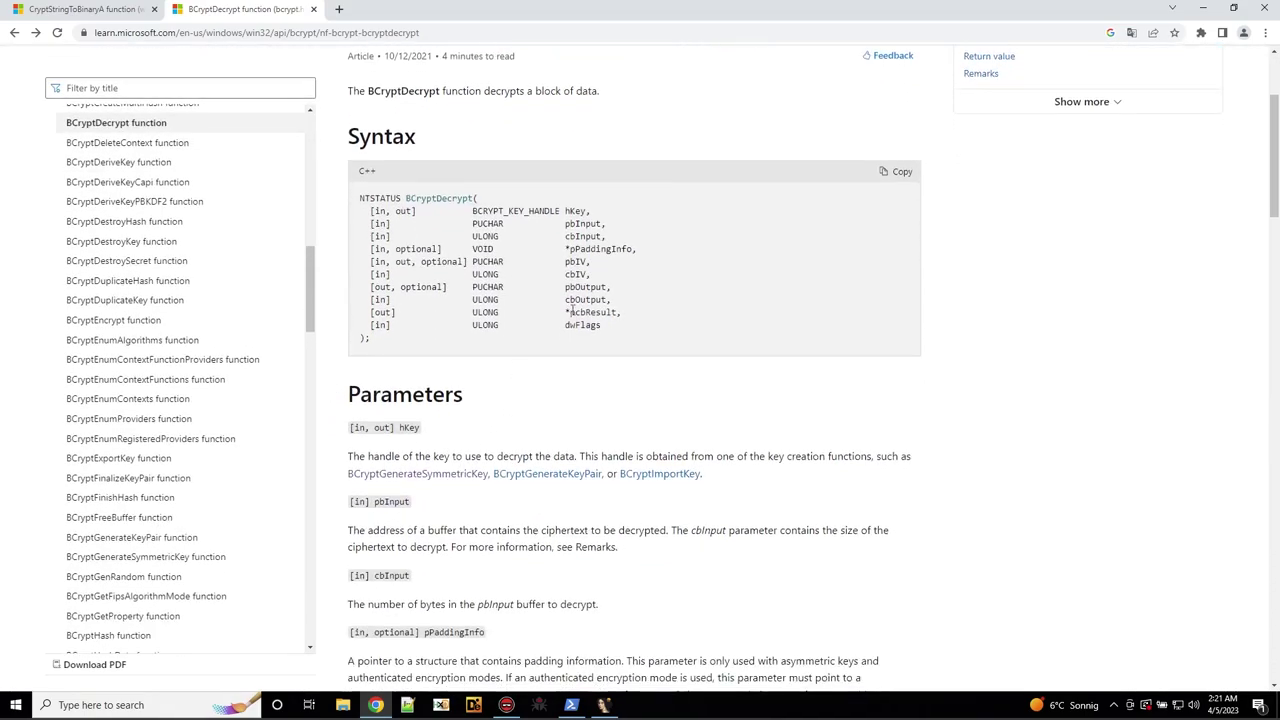
pyautogui.scroll(-2, 575, 410)
pyautogui.scroll(-4, 561, 416)
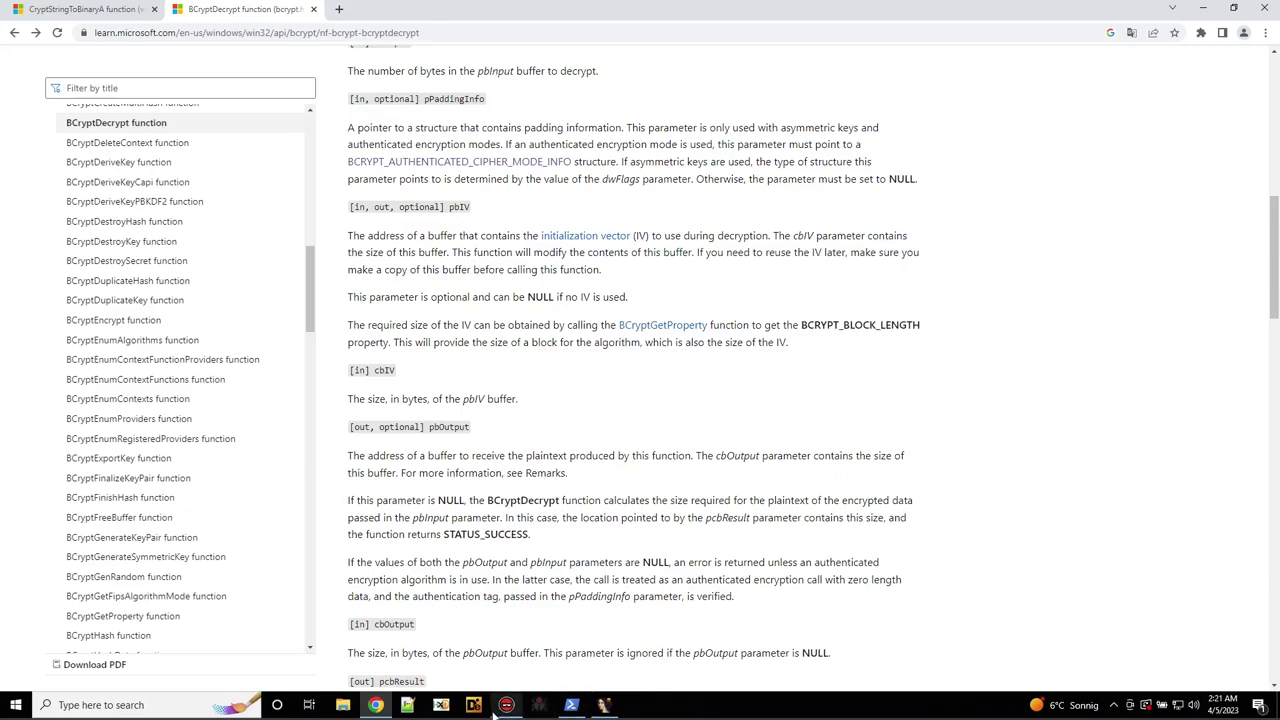
# Switch back to IDA and rename v12, the LocalAlloc buffer passed to BCryptDecrypt as output, as returnBuffer.
pyautogui.click(602, 706)
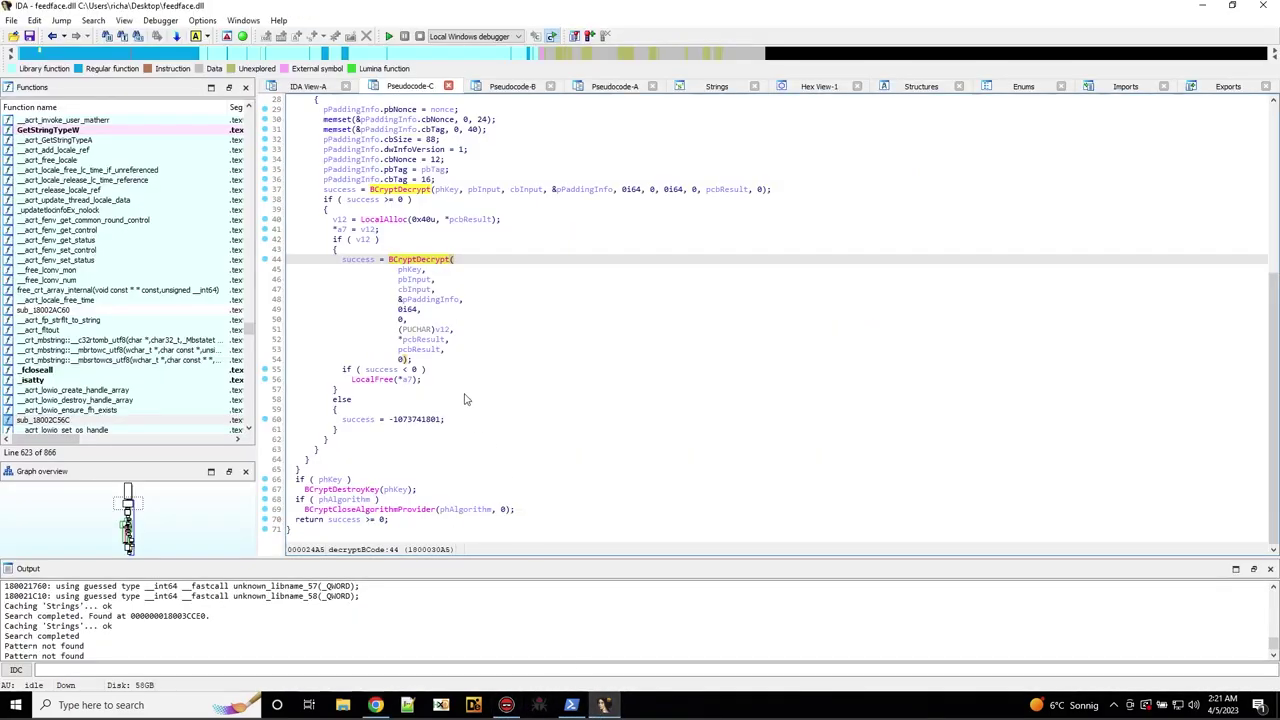
pyautogui.click(443, 329)
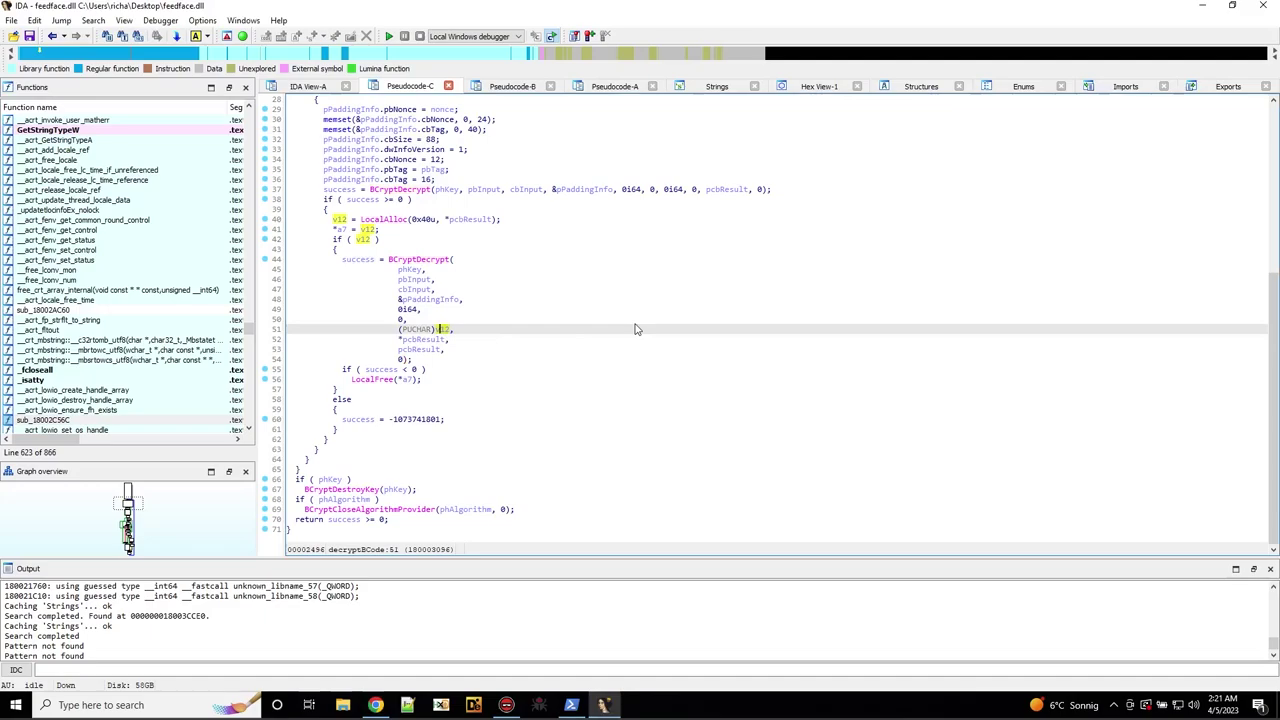
pyautogui.write('nreturnBuffer')
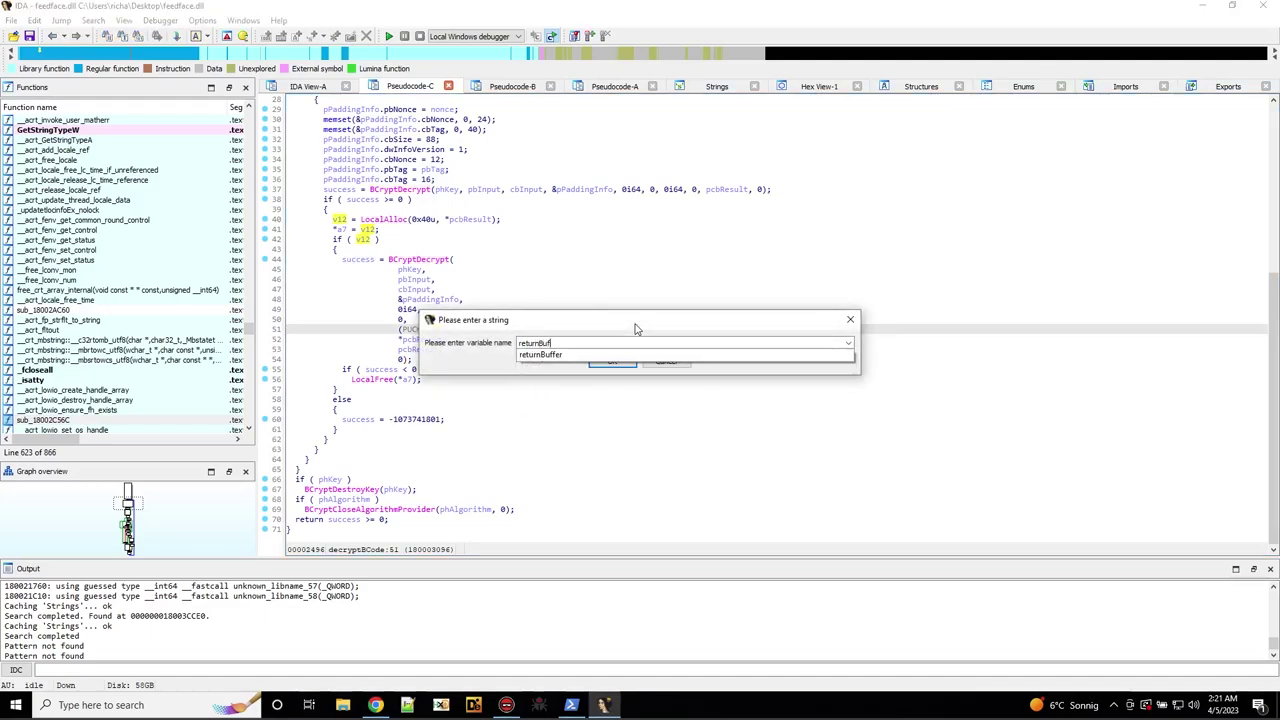
pyautogui.click(603, 361)
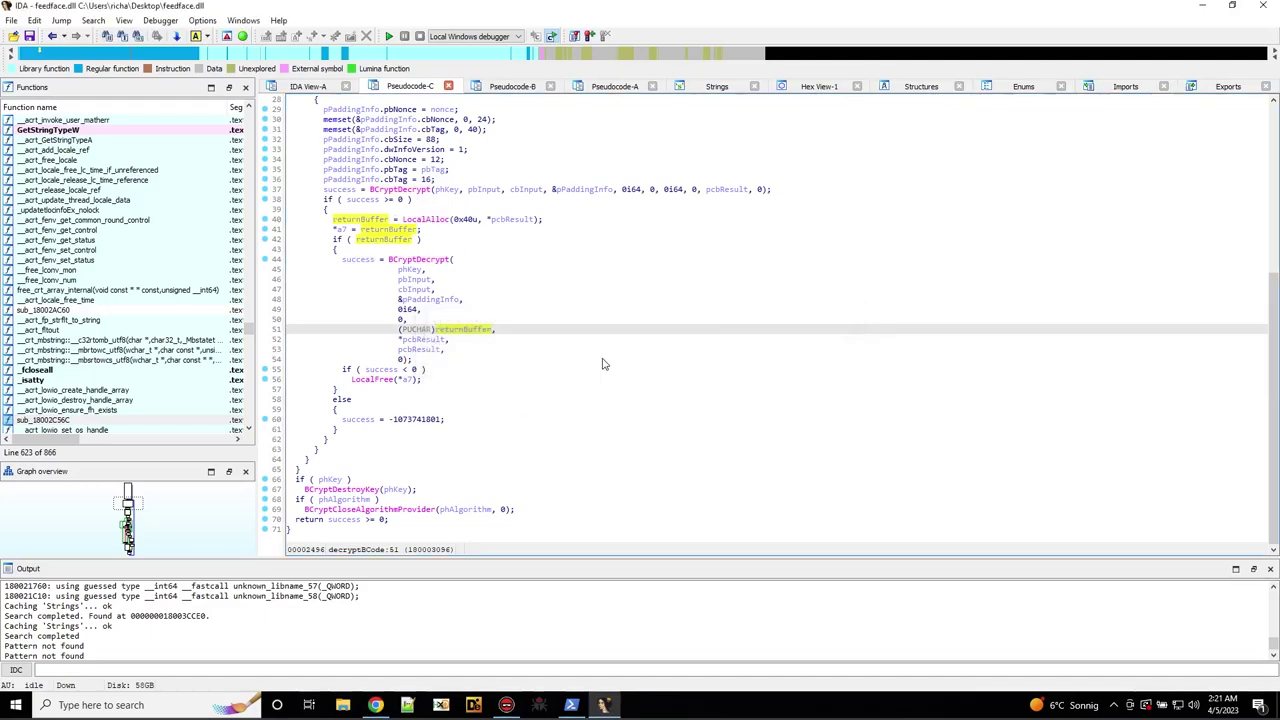
# Check the decryptBCode call in its caller, reopen decryptBCode and rename its a7 parameter as plainTextRetBuffer.
pyautogui.click(53, 36)
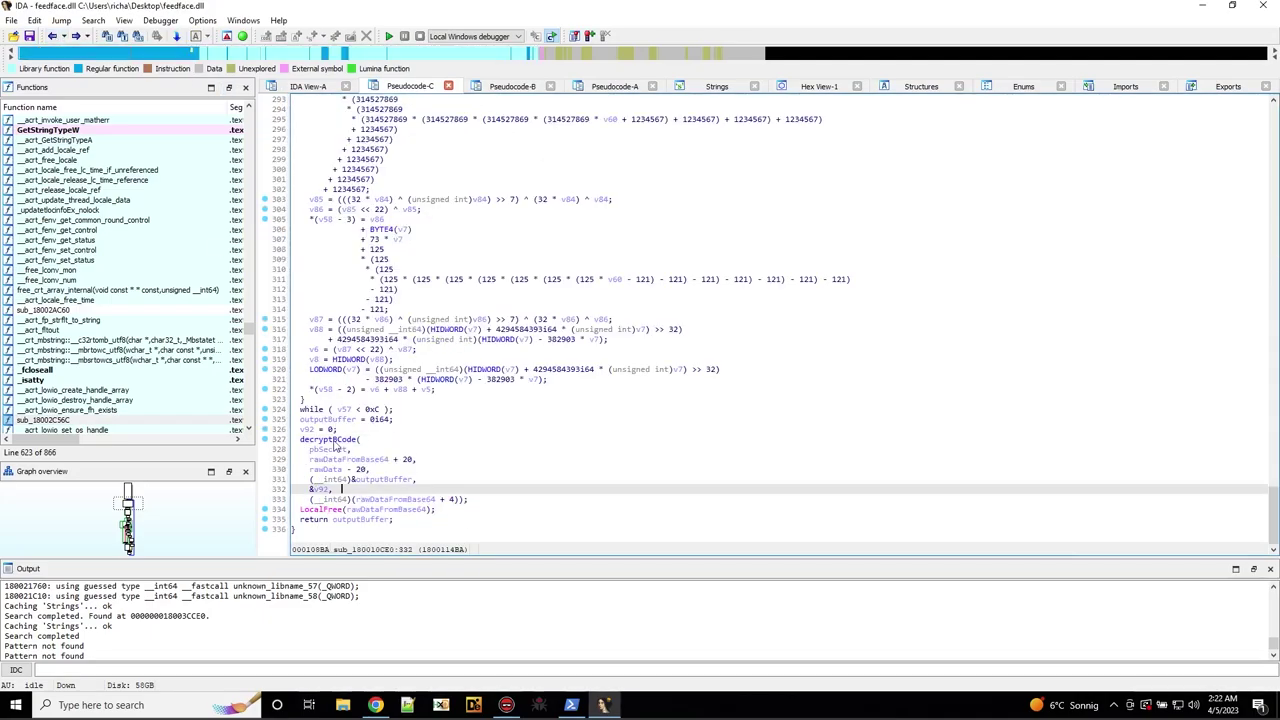
pyautogui.doubleClick(333, 440)
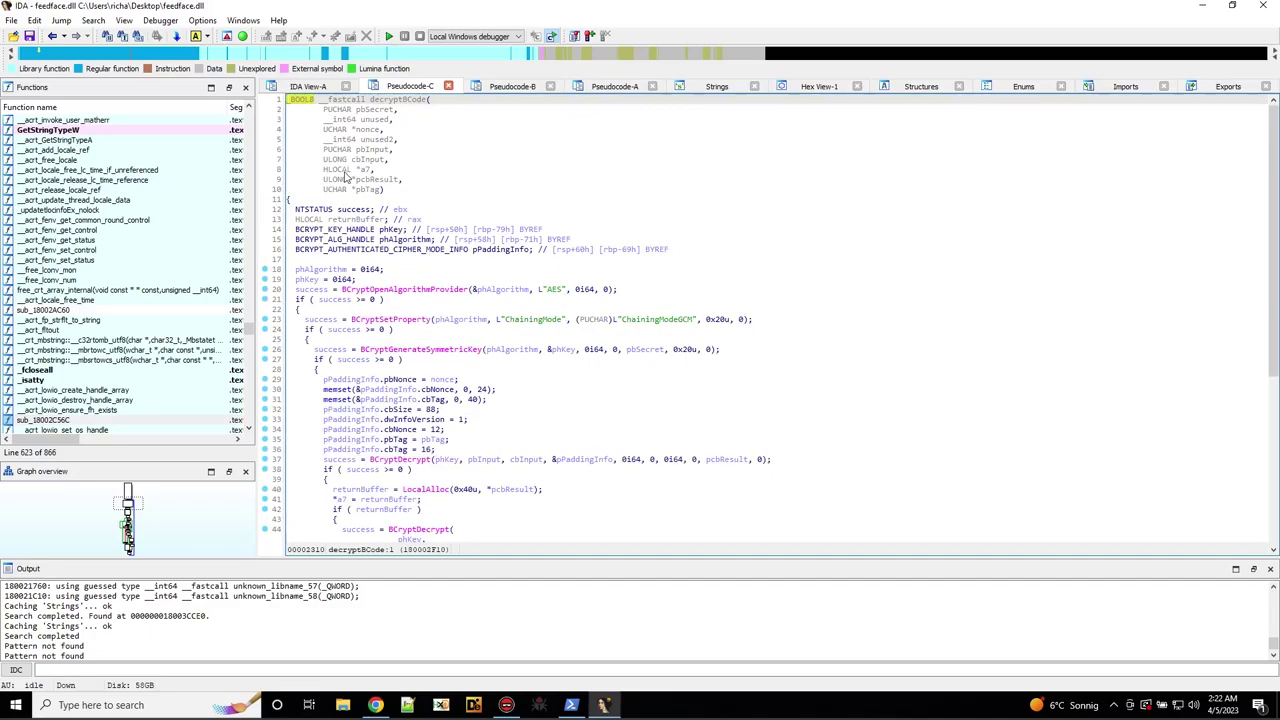
pyautogui.click(364, 500)
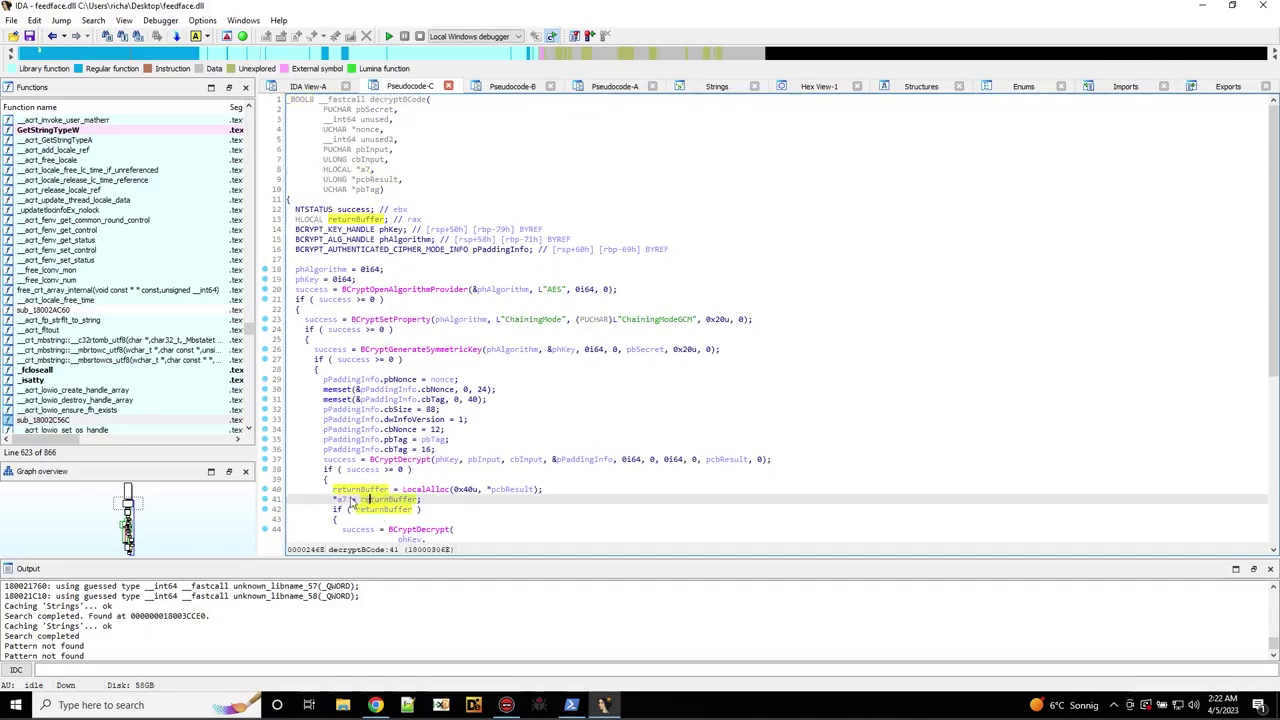
pyautogui.click(340, 499)
pyautogui.write('n')
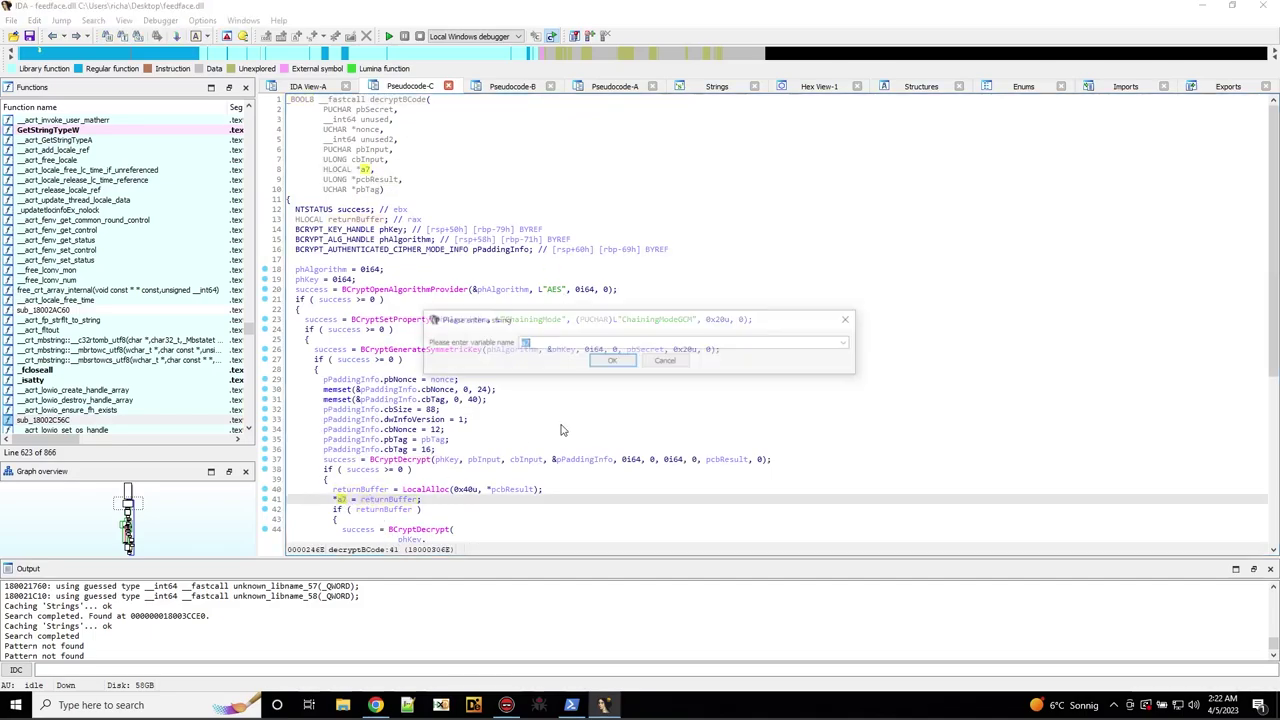
pyautogui.write('plai')
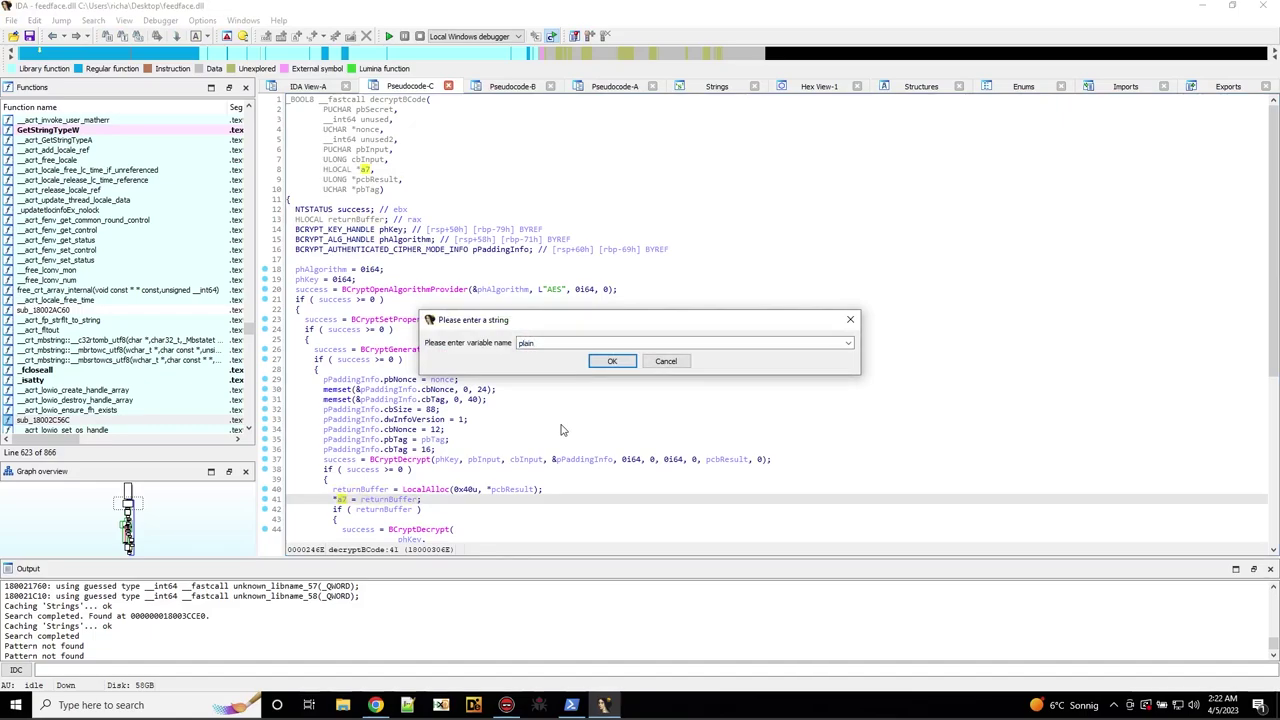
pyautogui.write('nTextRetBuffer')
pyautogui.press('Return')
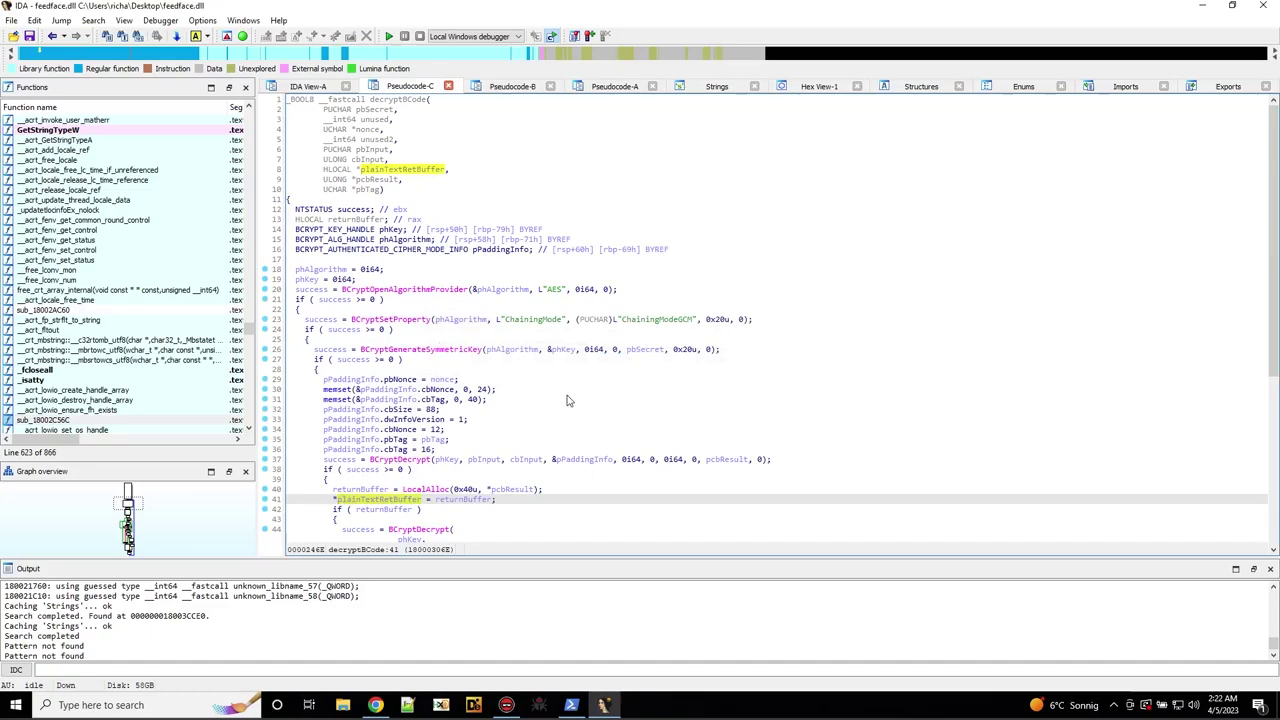
# In the calling function, comment the last decryptBCode argument as "tag" and rename v91 as outputDataLen.
pyautogui.click(53, 36)
pyautogui.press('/')
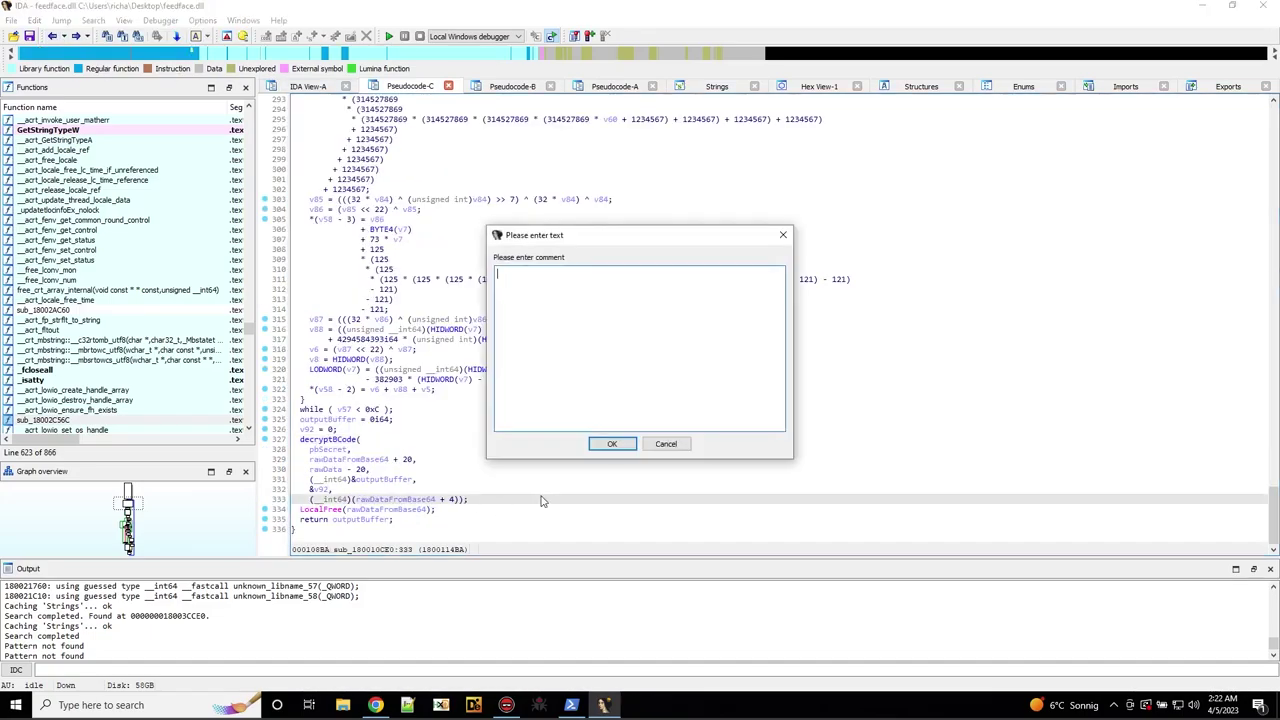
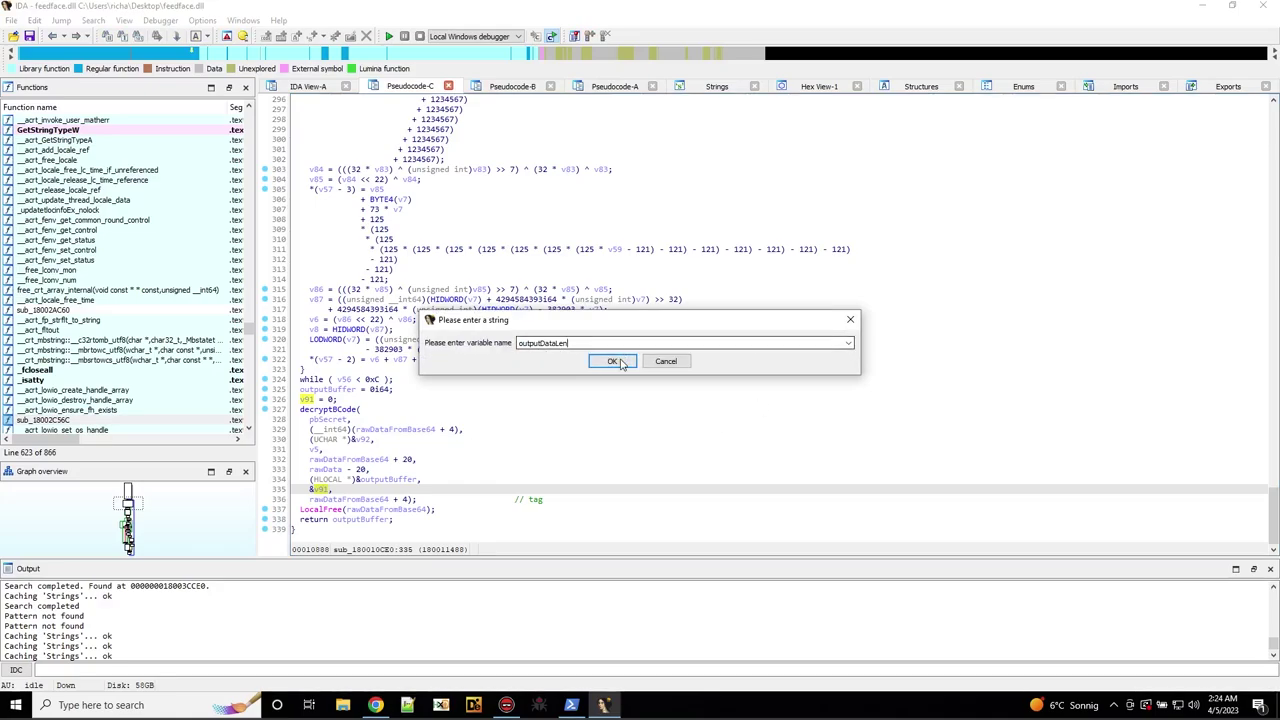
pyautogui.click(612, 361)
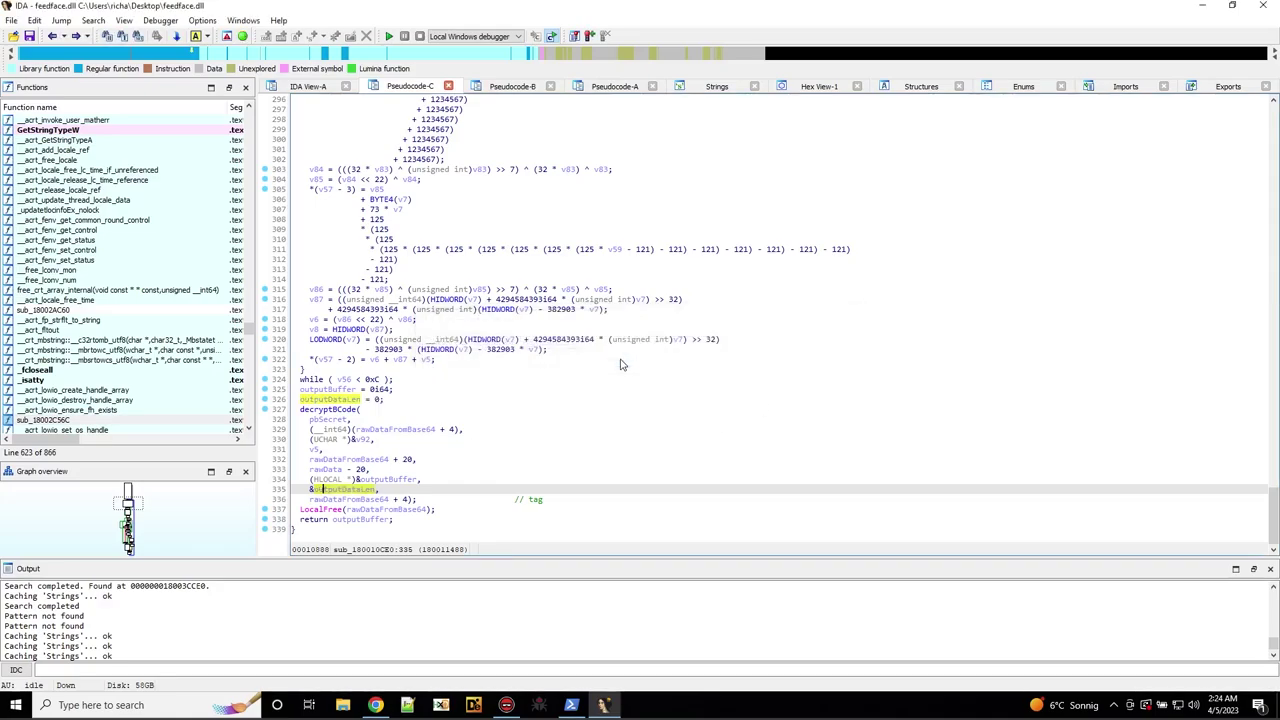
# Check the rawData and rawDataFromBase64 arguments of the decryptBCode call and rename v92 as nonce.
pyautogui.click(377, 470)
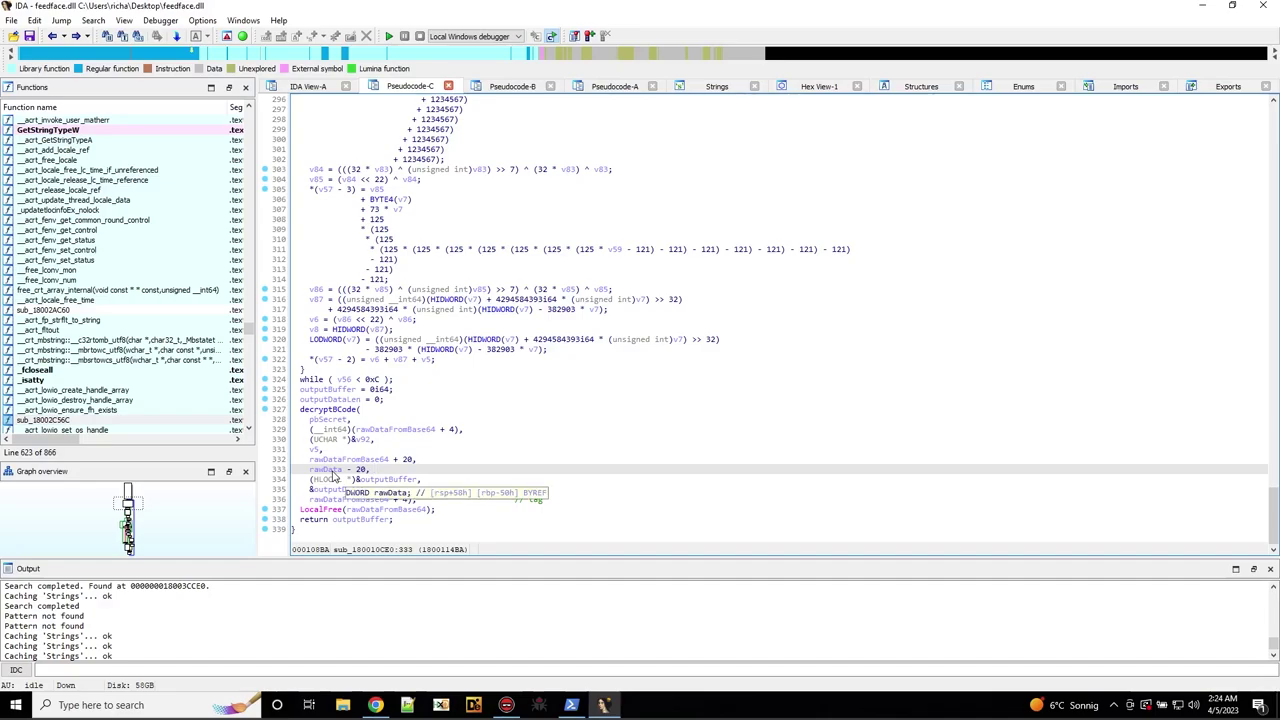
pyautogui.moveTo(352, 412)
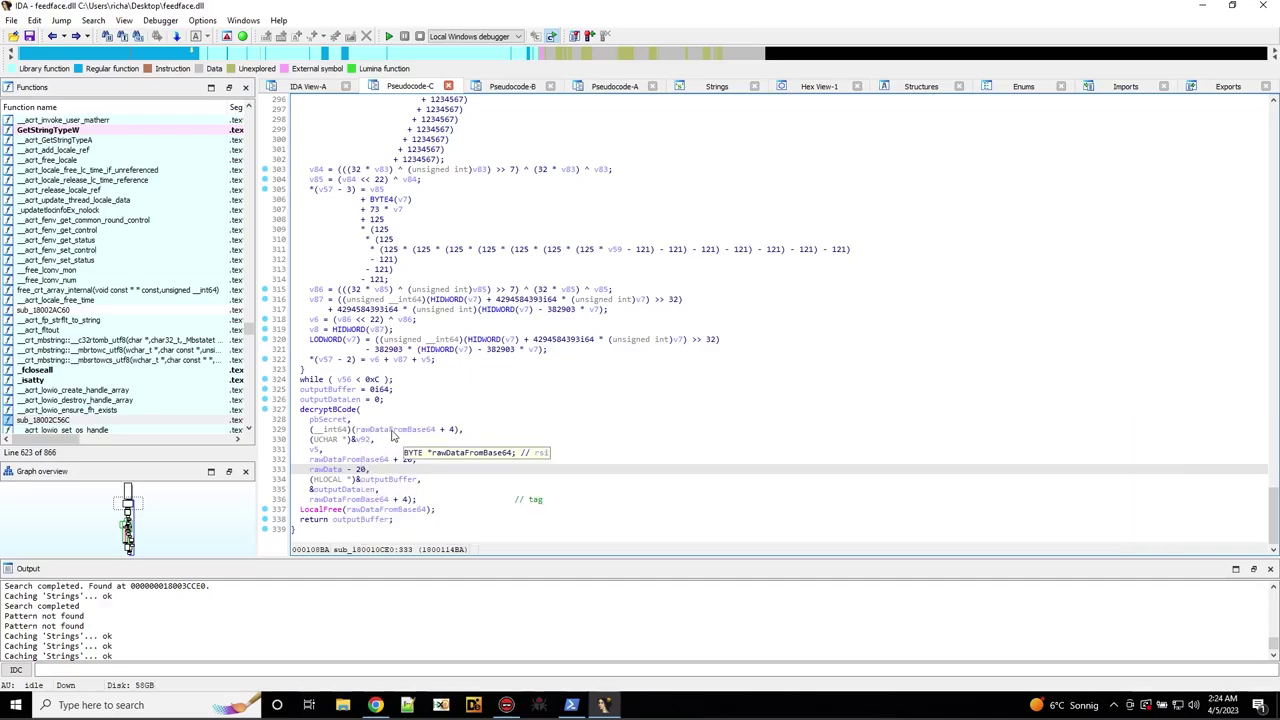
pyautogui.click(365, 444)
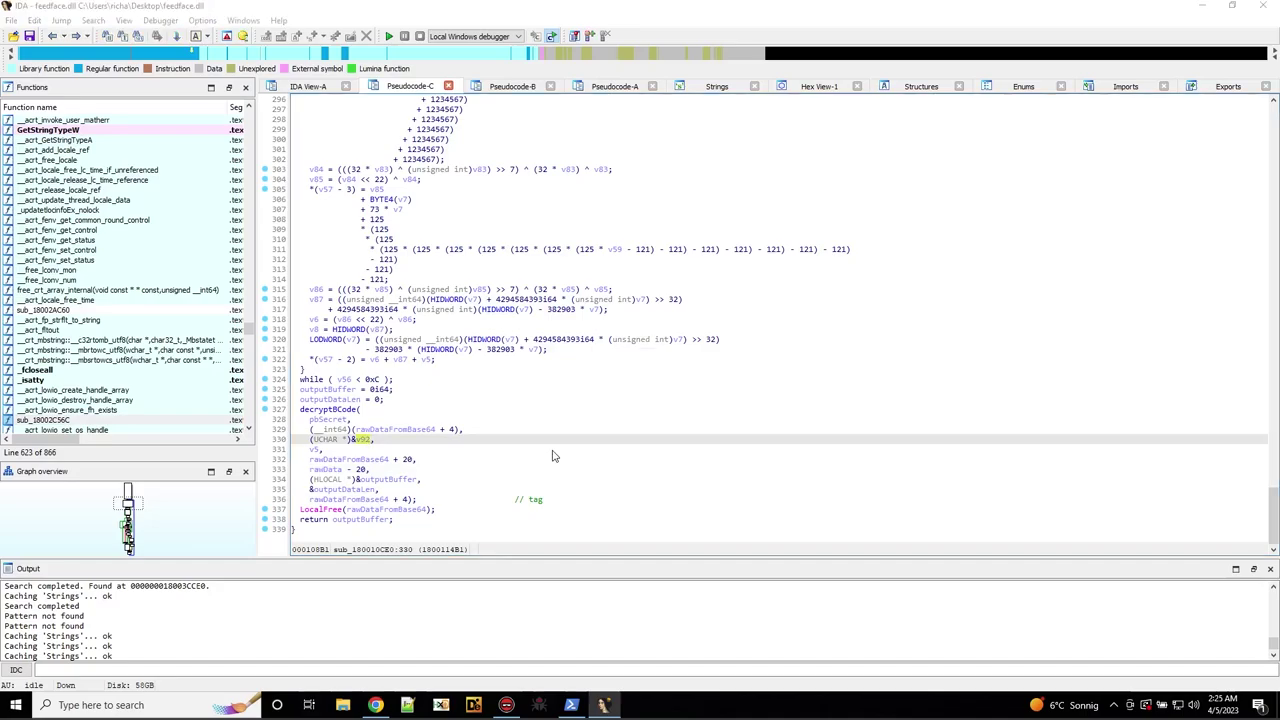
pyautogui.write('nn')
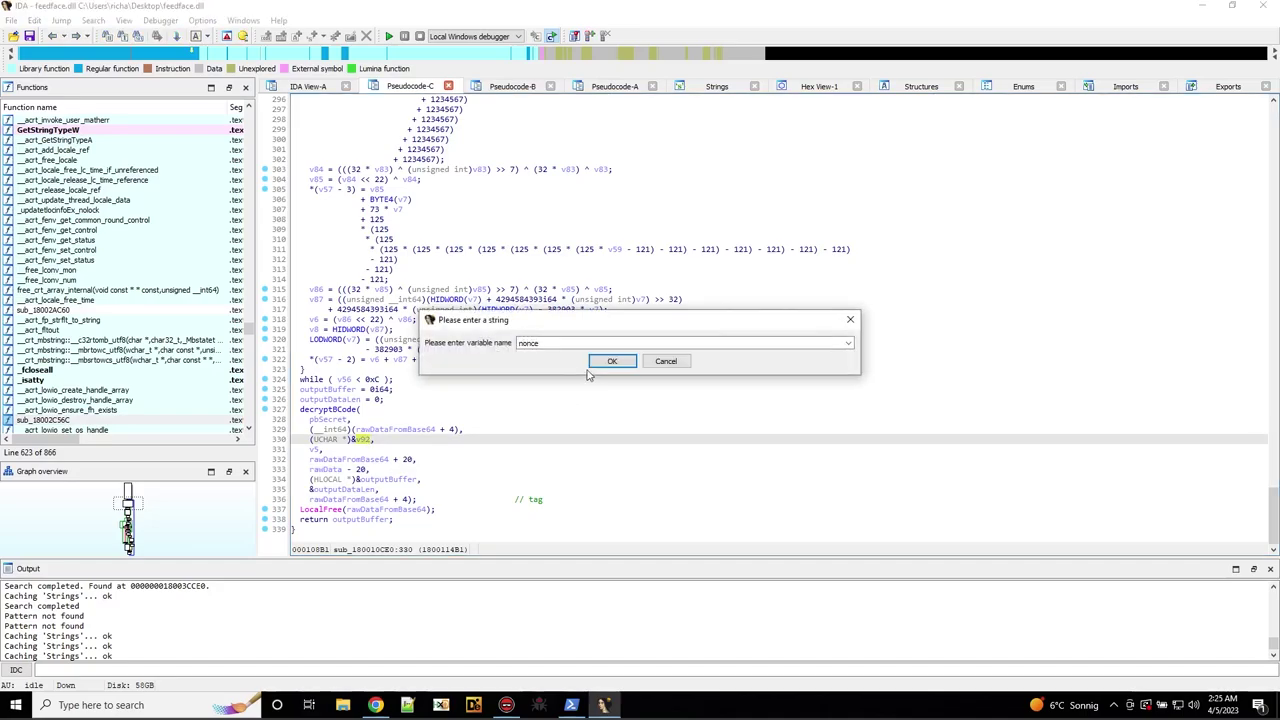
pyautogui.click(610, 362)
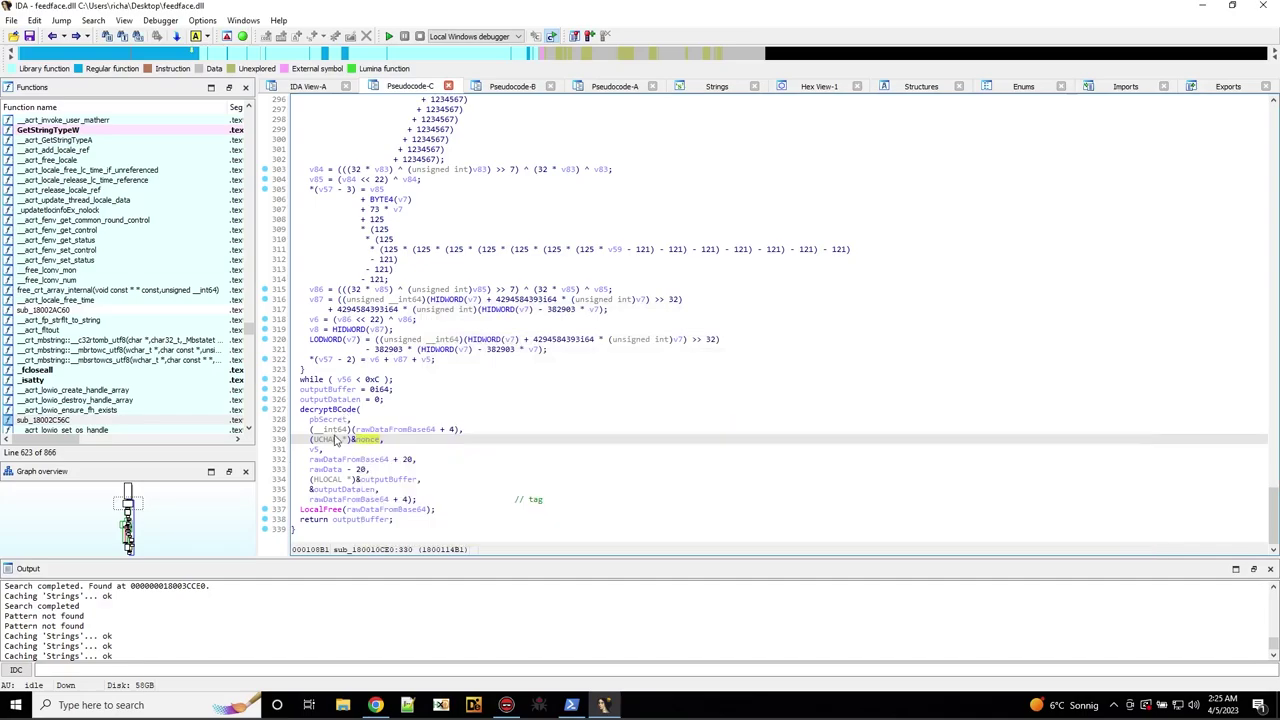
# Rename v5, the fourth argument of the decryptBCode call, as unused2.
pyautogui.click(314, 449)
pyautogui.write('nu')
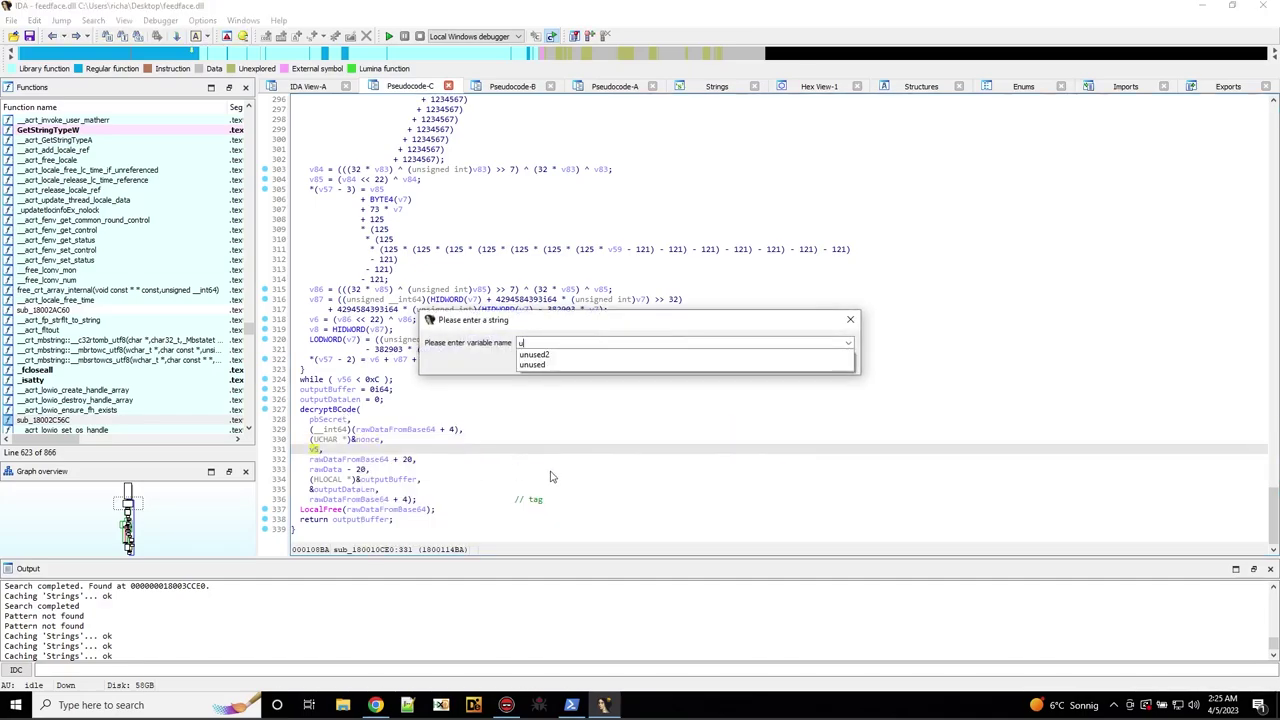
pyautogui.press('Down')
pyautogui.press('Return')
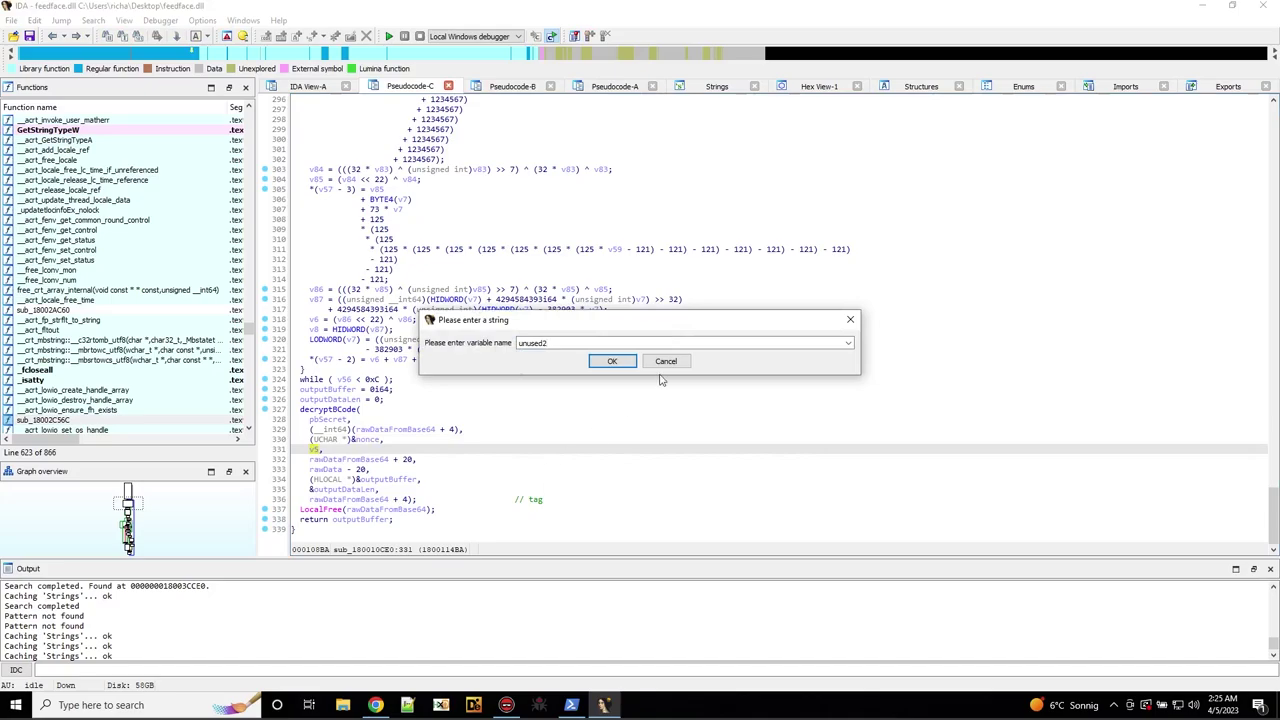
pyautogui.click(613, 361)
# Comment the decryptBCode arguments rawDataFromBase64 + 20 as "input data" and rawData - 20 as "input data len".
pyautogui.press('Down')
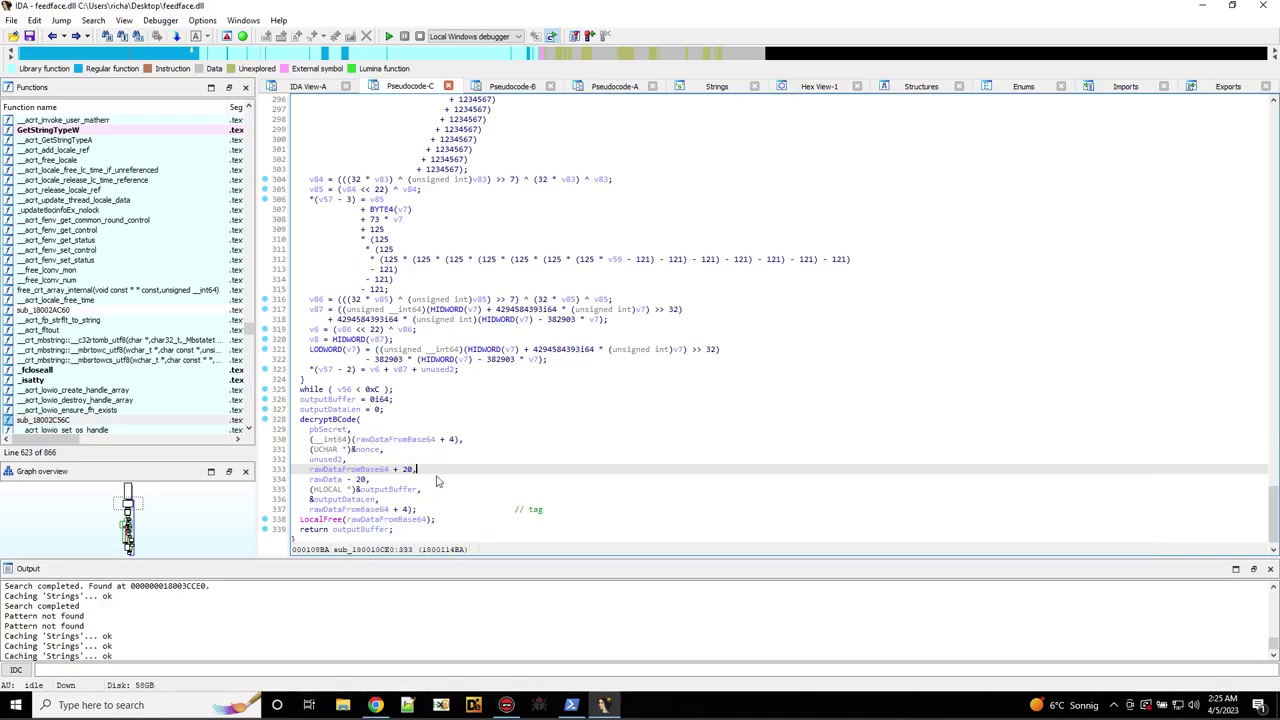
pyautogui.press('/')
pyautogui.write('input da')
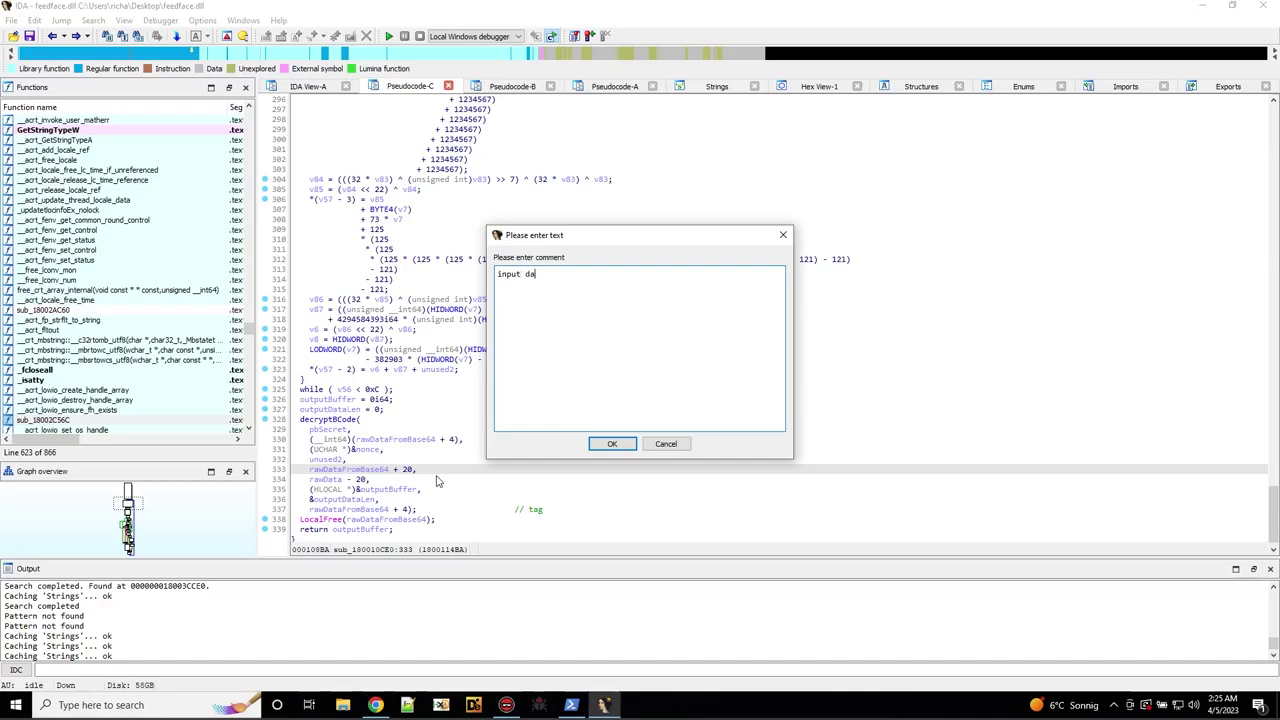
pyautogui.write('ta')
pyautogui.click(613, 443)
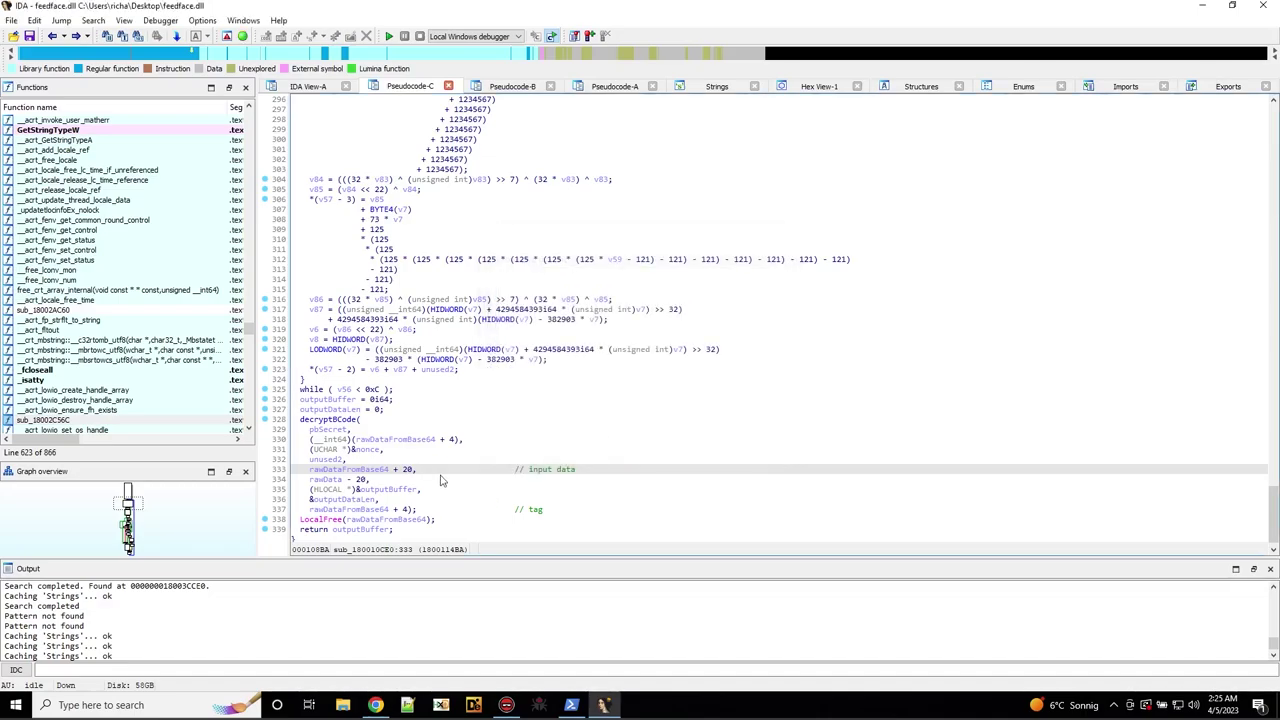
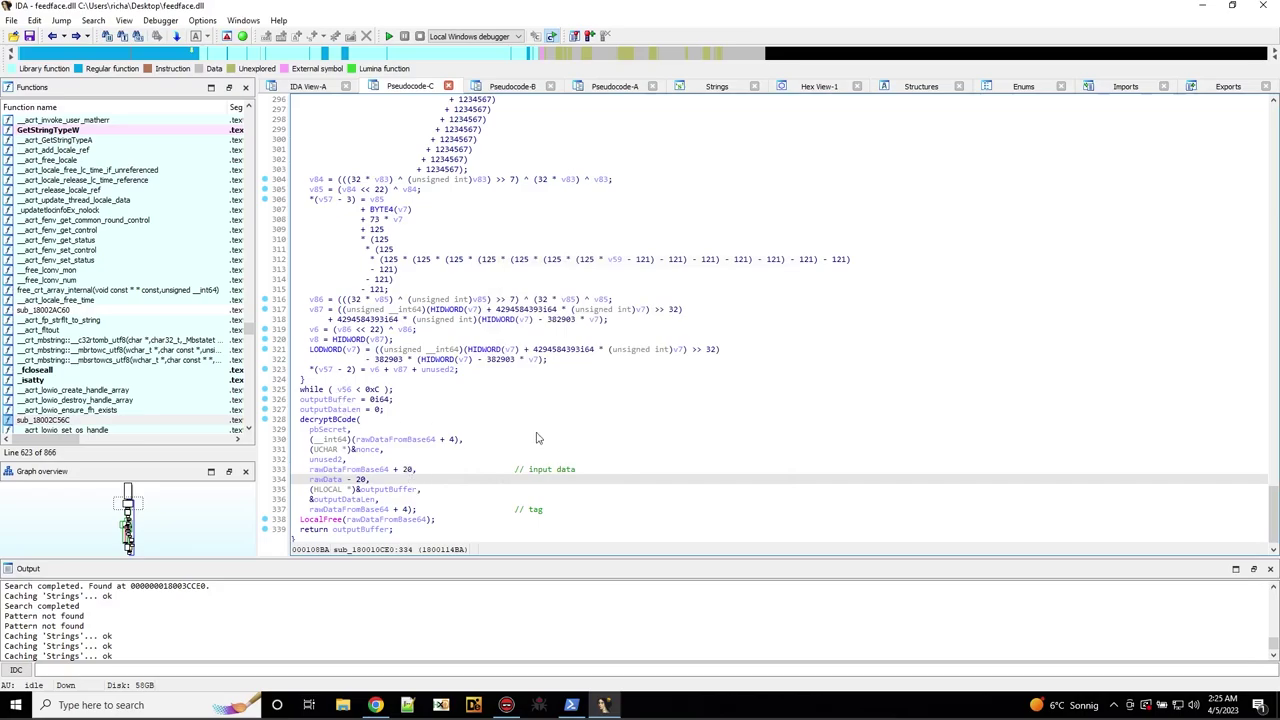
pyautogui.press('/')
pyautogui.write('input data len')
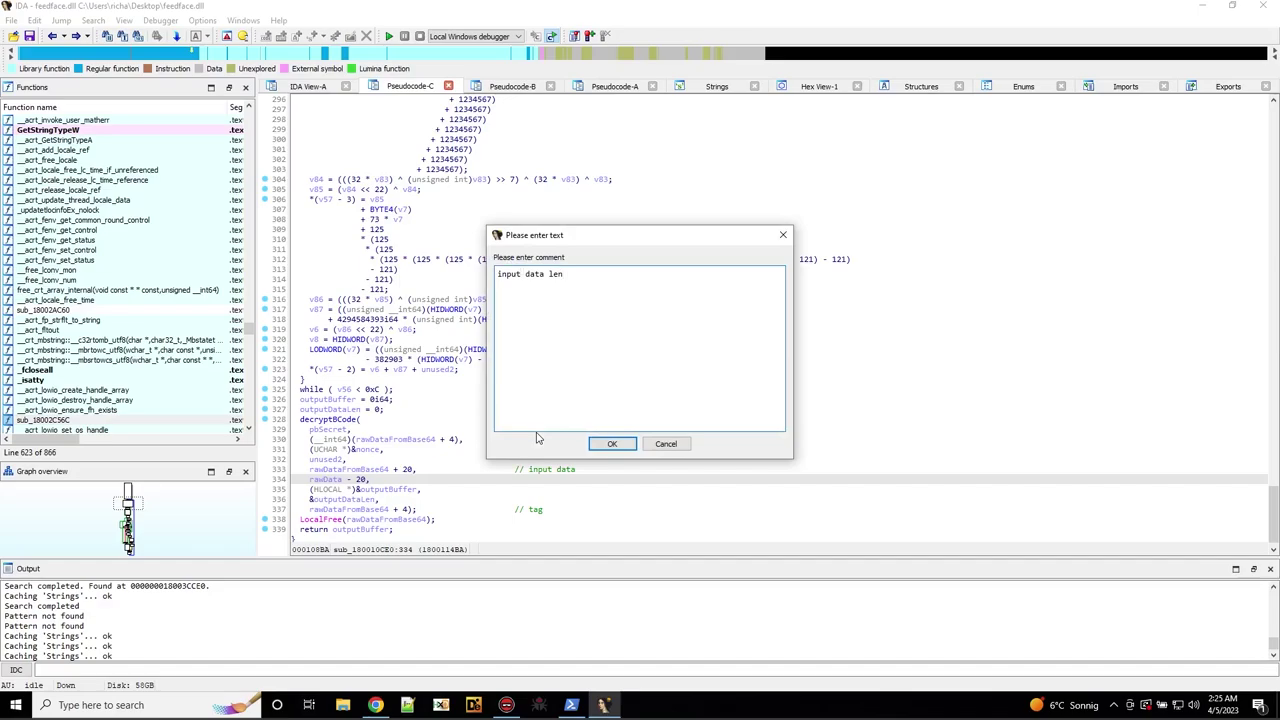
pyautogui.click(611, 444)
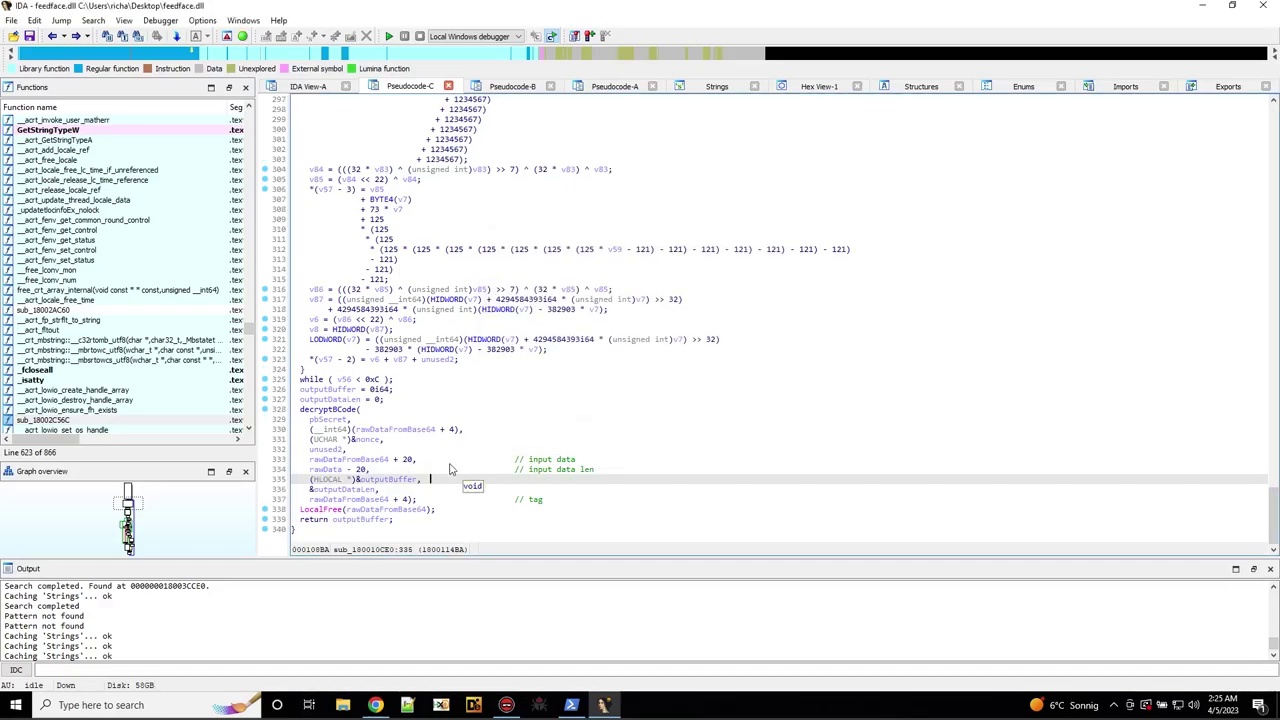
# Rename the calling function sub_180010CE0 as decryptString.
pyautogui.scroll(10, 450, 450)
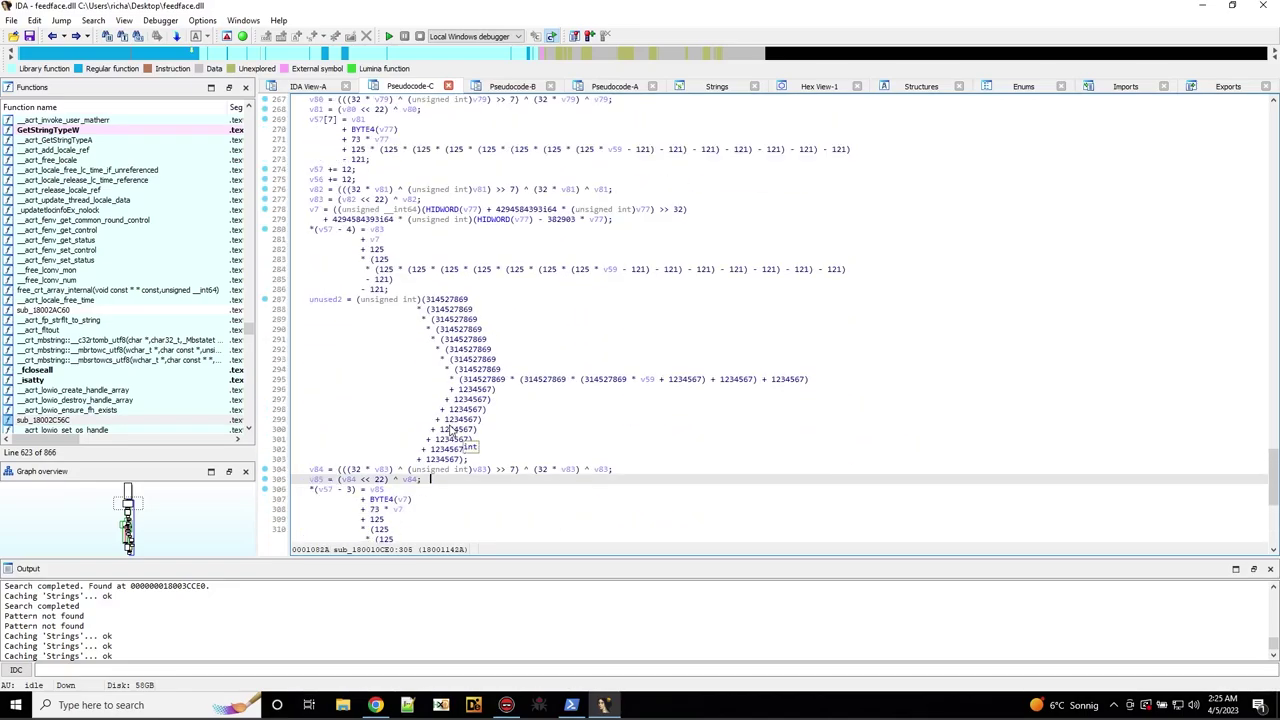
pyautogui.scroll(20, 450, 430)
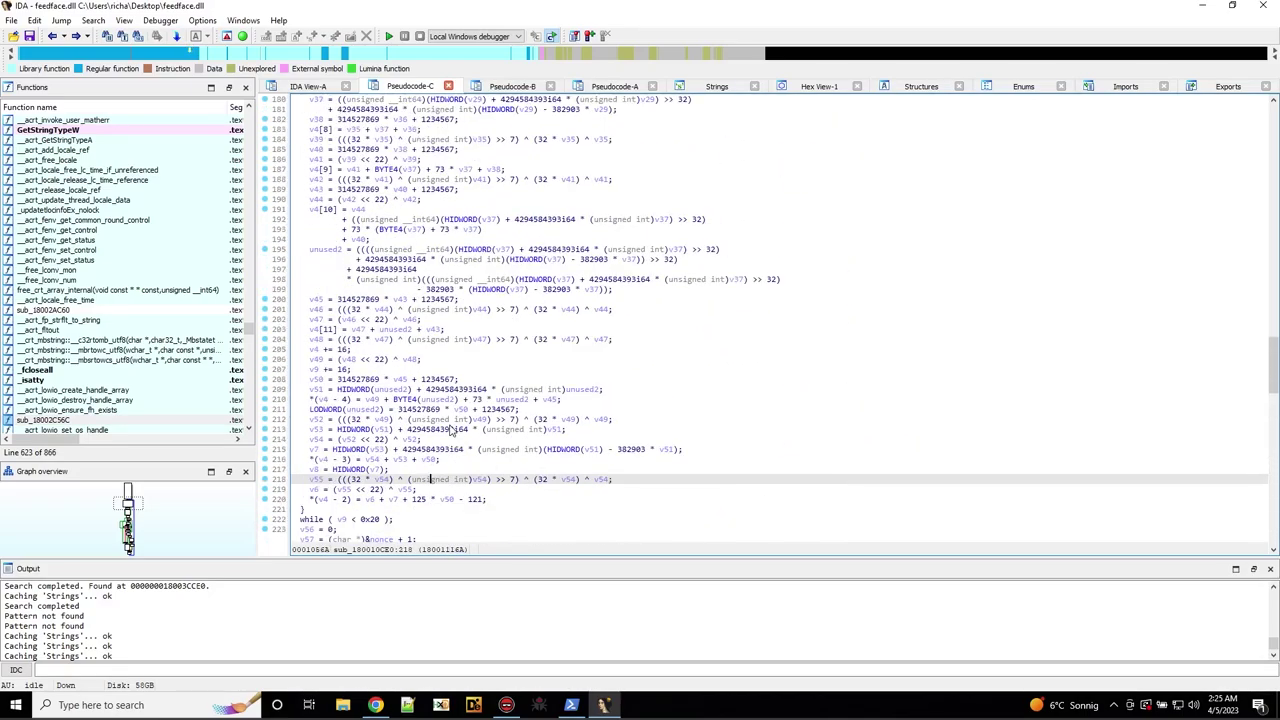
pyautogui.scroll(20, 450, 430)
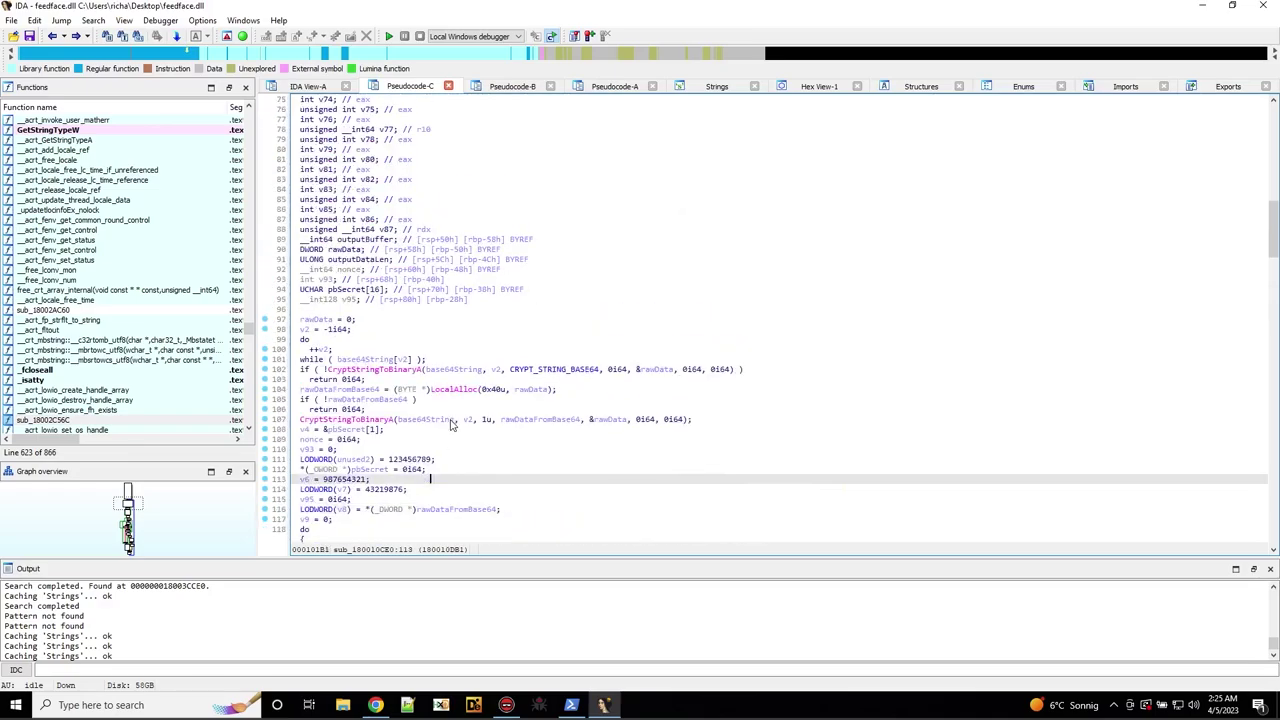
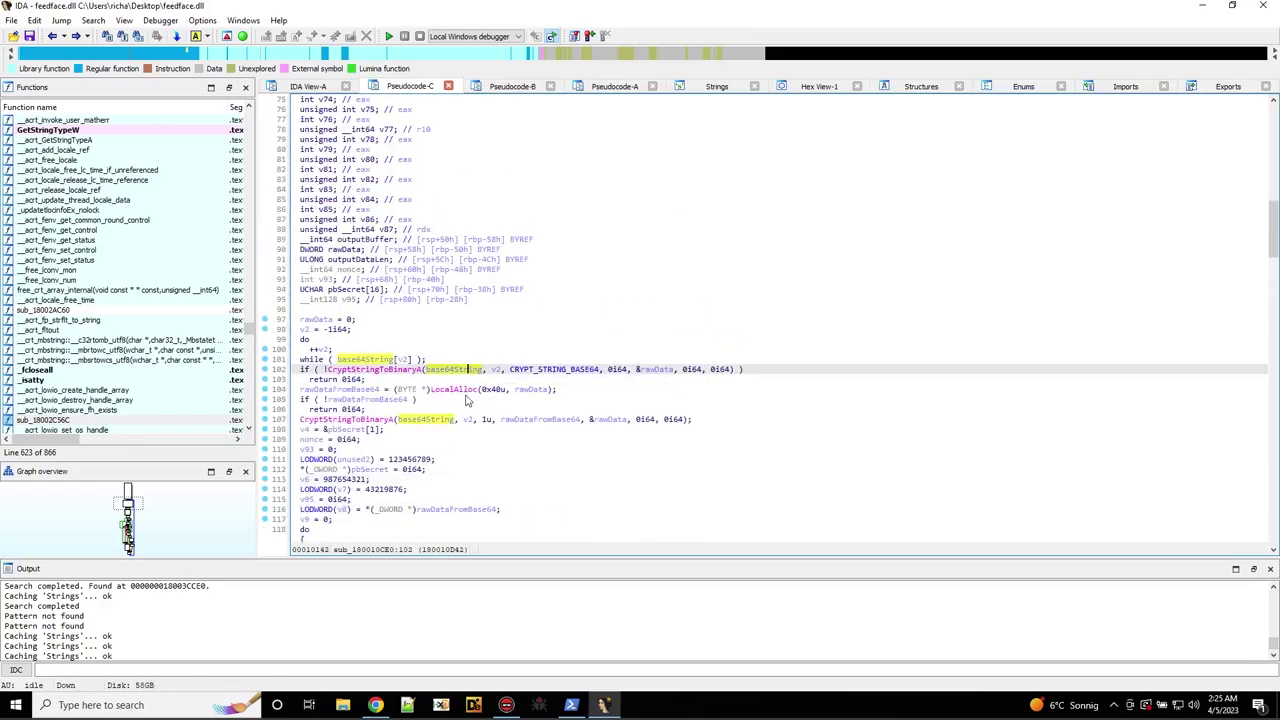
pyautogui.scroll(5, 465, 400)
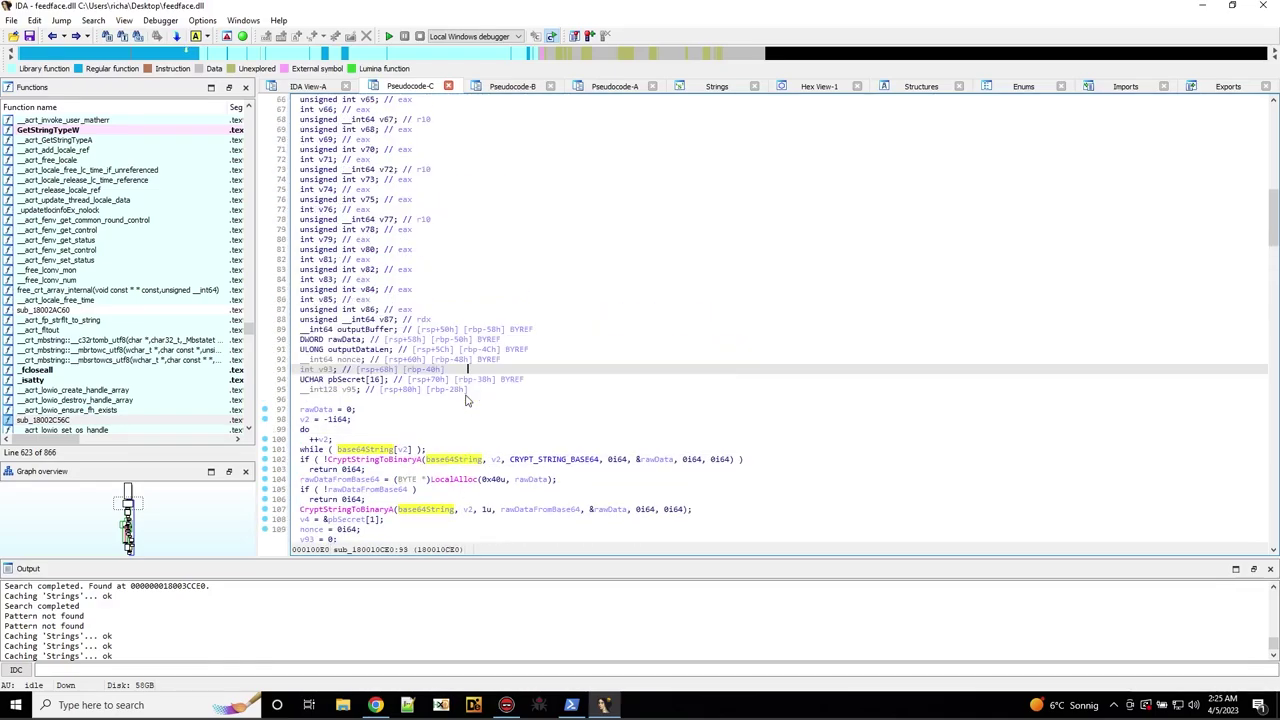
pyautogui.scroll(20, 465, 400)
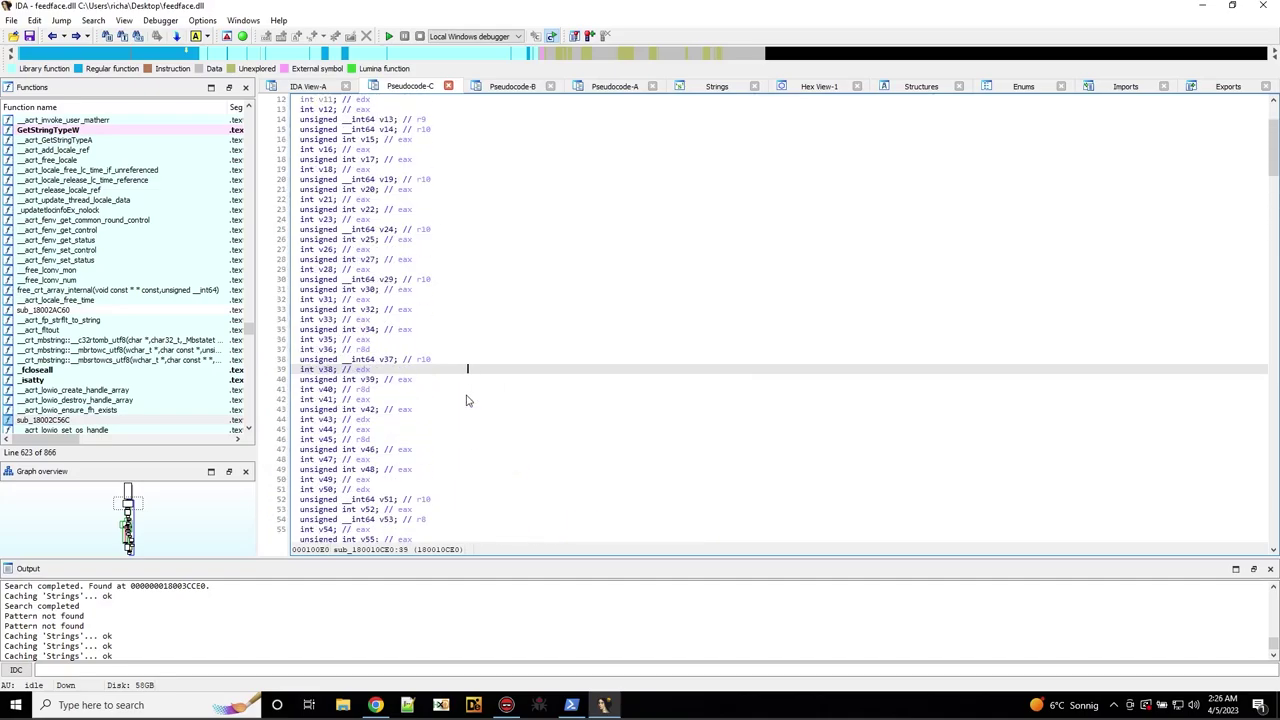
pyautogui.click(413, 100)
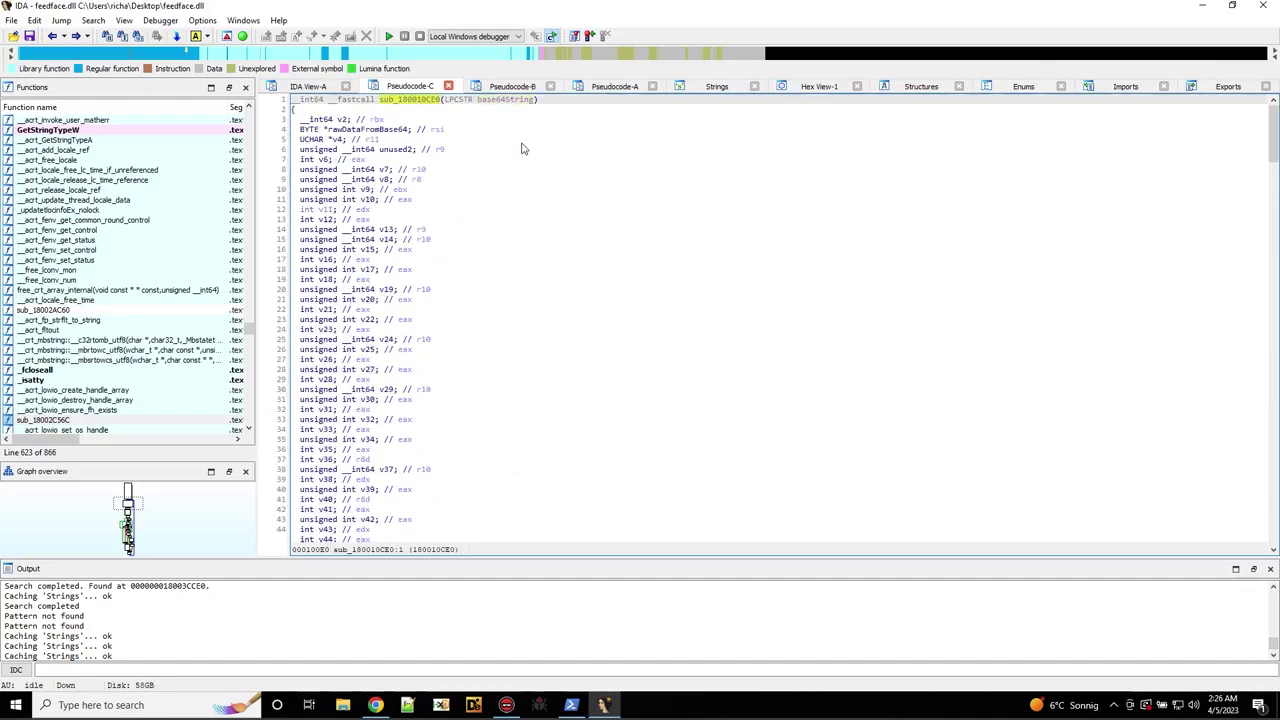
pyautogui.write('ndec')
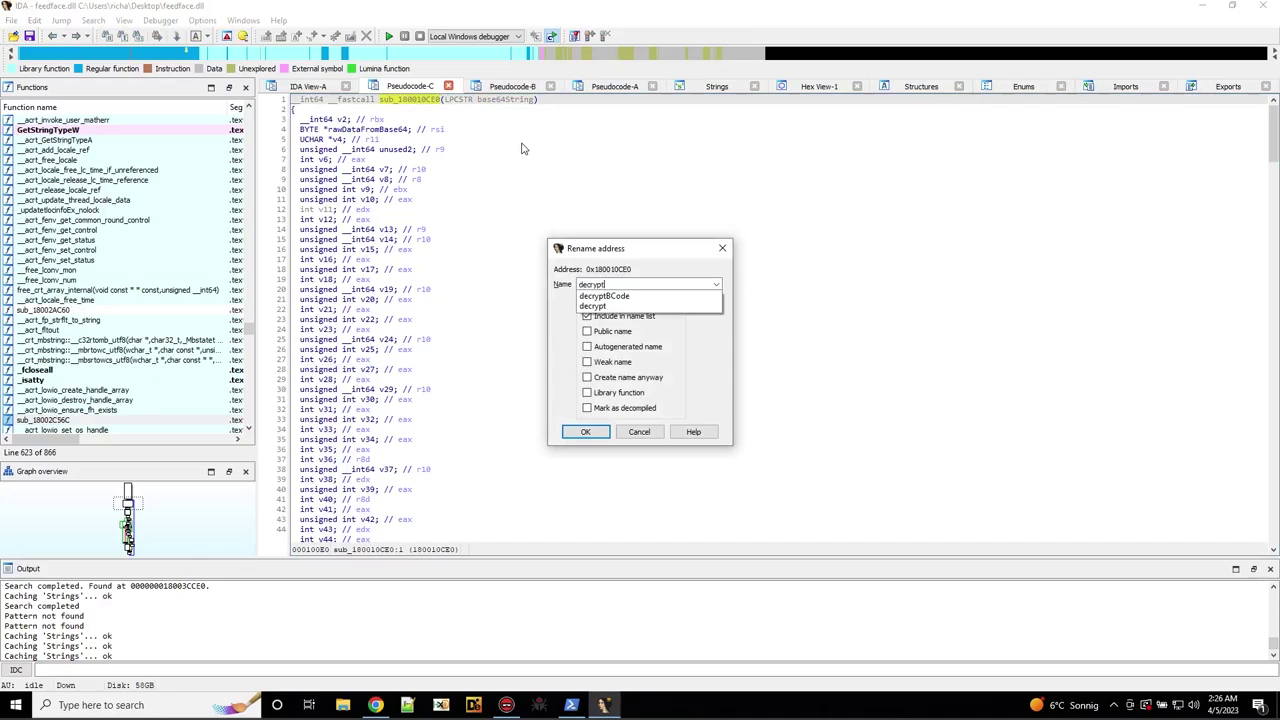
pyautogui.write('ryptS')
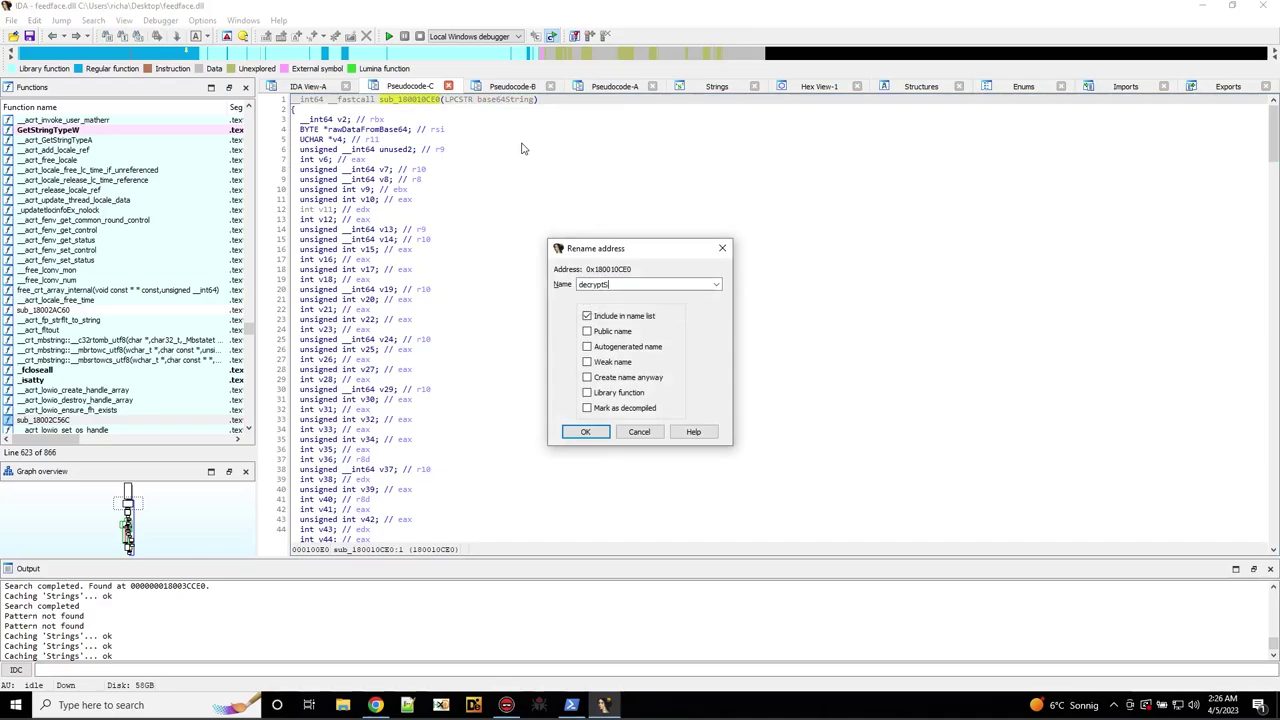
pyautogui.press('BackSpace')
pyautogui.write('C')
pyautogui.press('BackSpace')
pyautogui.write('String')
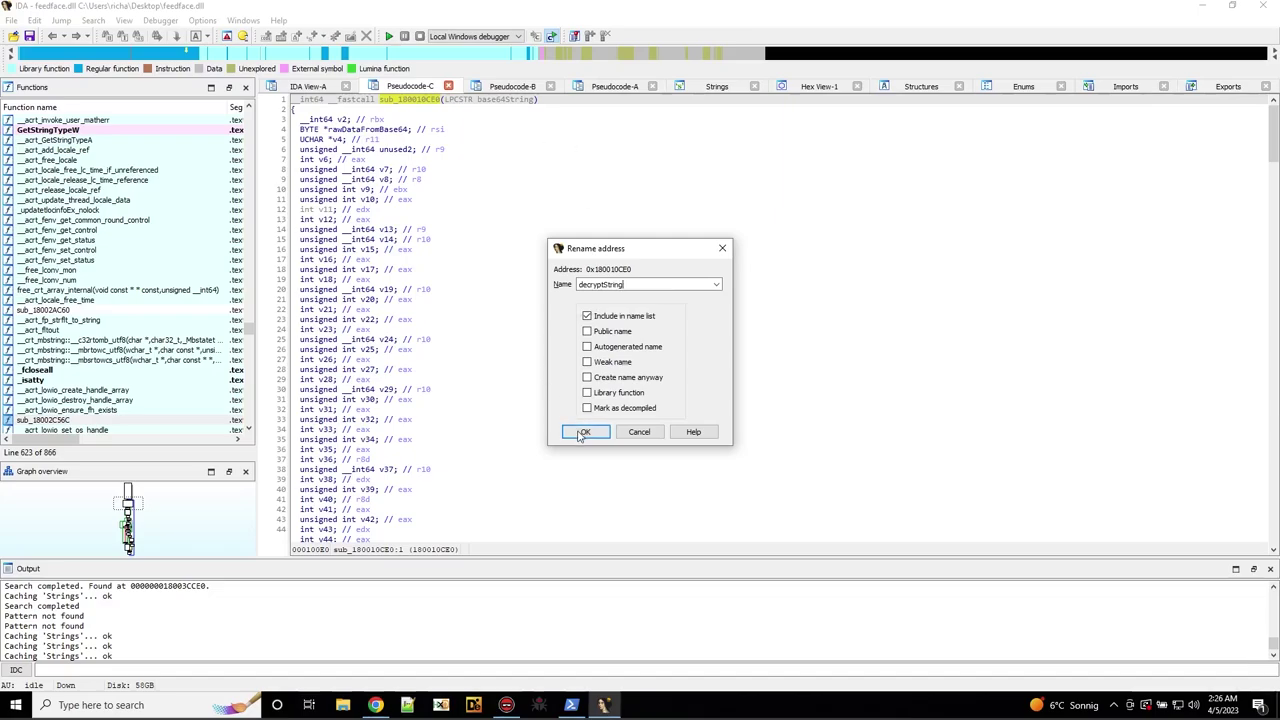
pyautogui.click(585, 431)
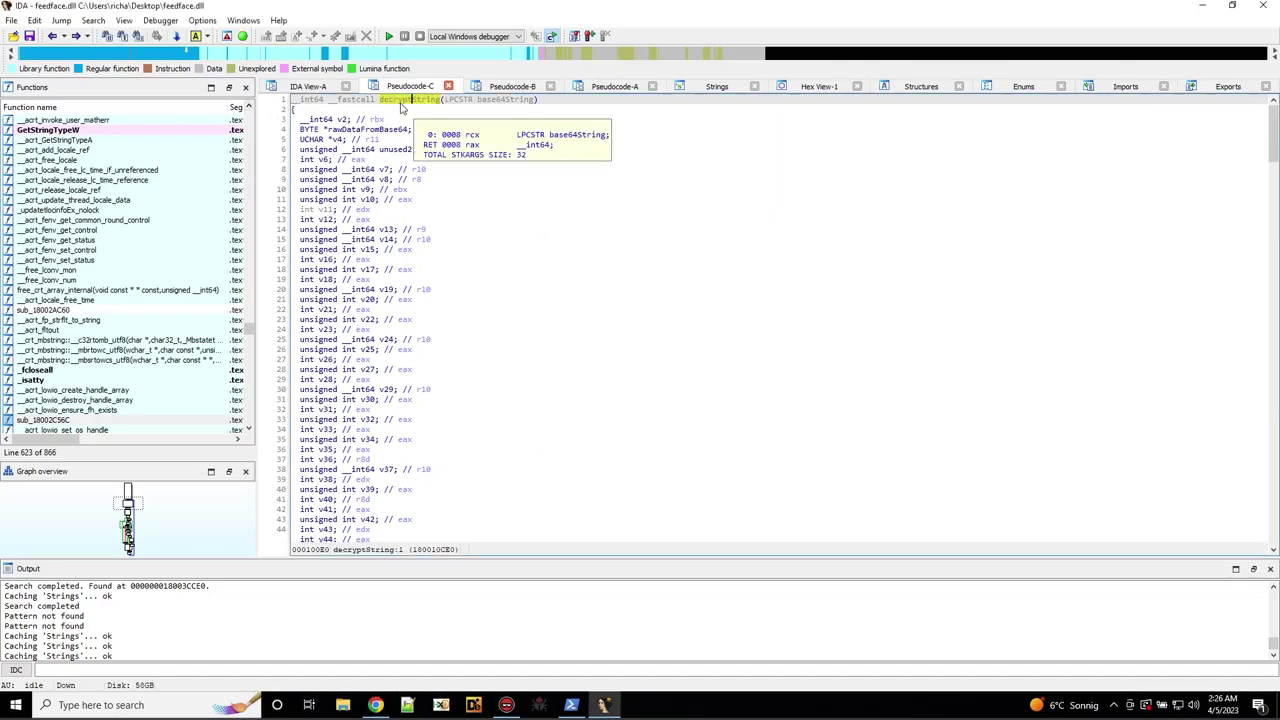
# Follow the cross-reference of decryptString into github_download and trace the hMem and v12 values in its argument back to the internet_connection call.
pyautogui.press('x')
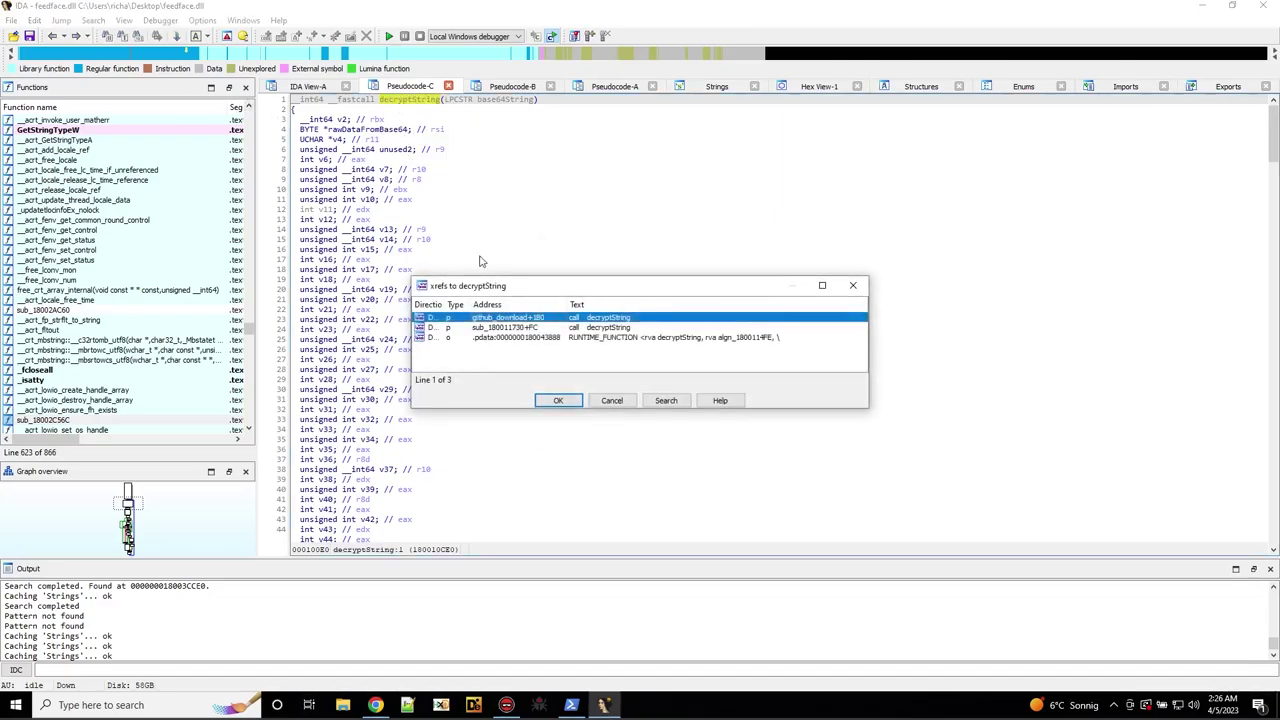
pyautogui.doubleClick(519, 317)
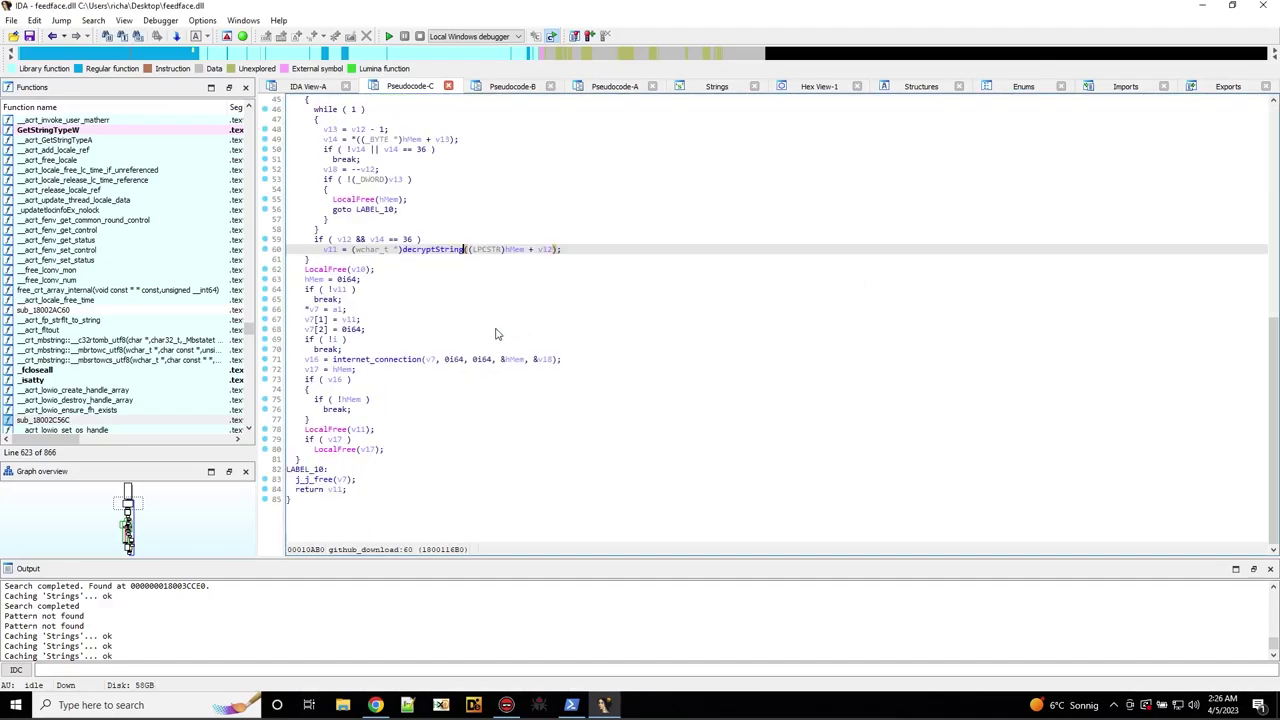
pyautogui.click(517, 250)
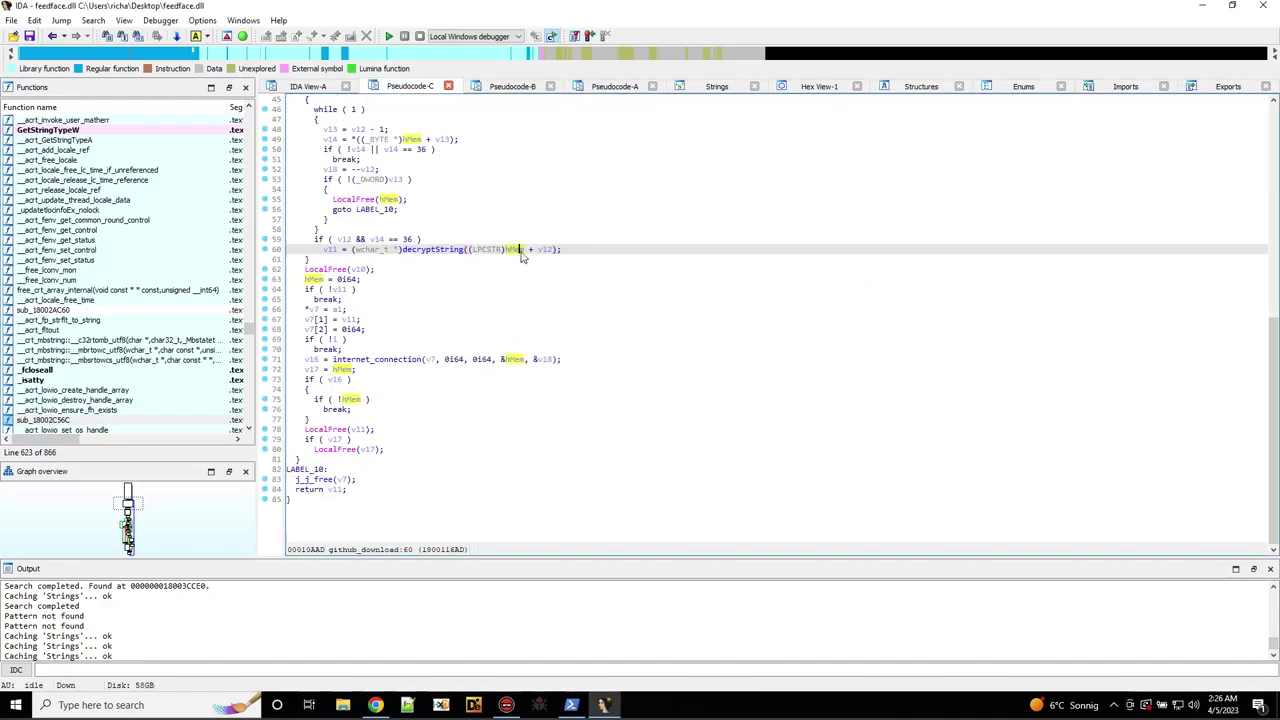
pyautogui.click(545, 251)
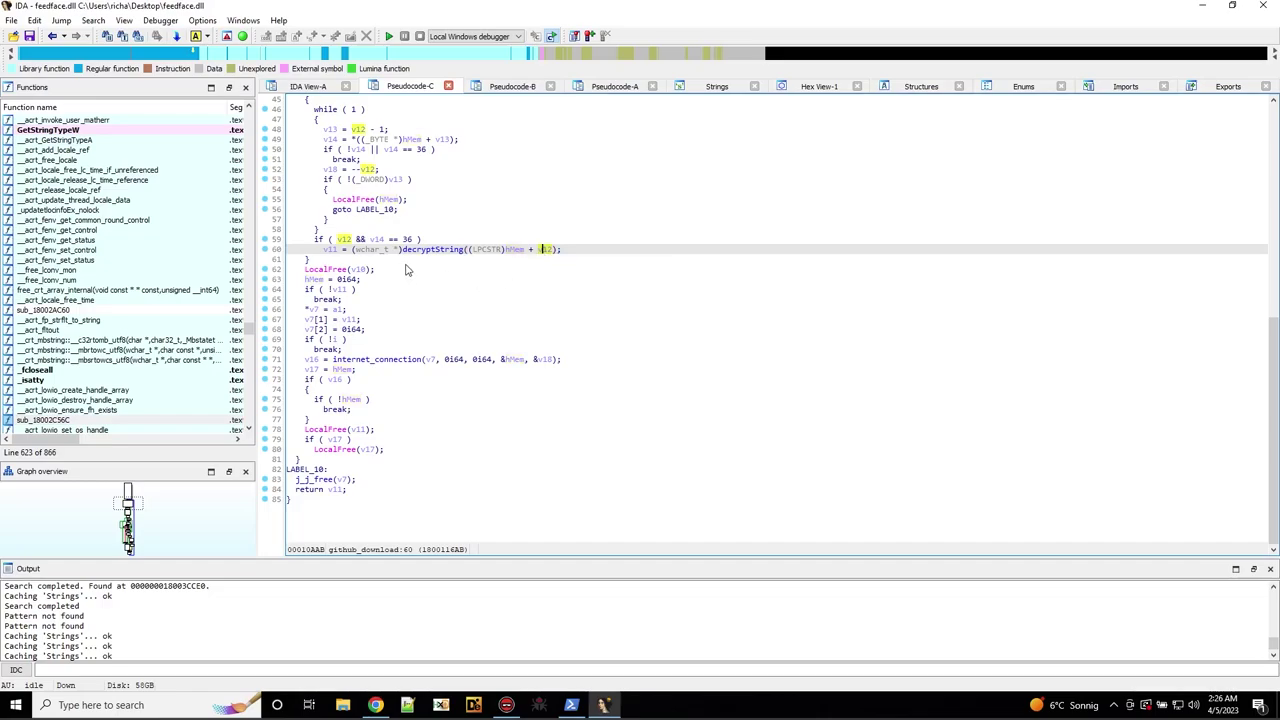
pyautogui.click(517, 250)
pyautogui.scroll(2, 517, 308)
pyautogui.scroll(1, 517, 308)
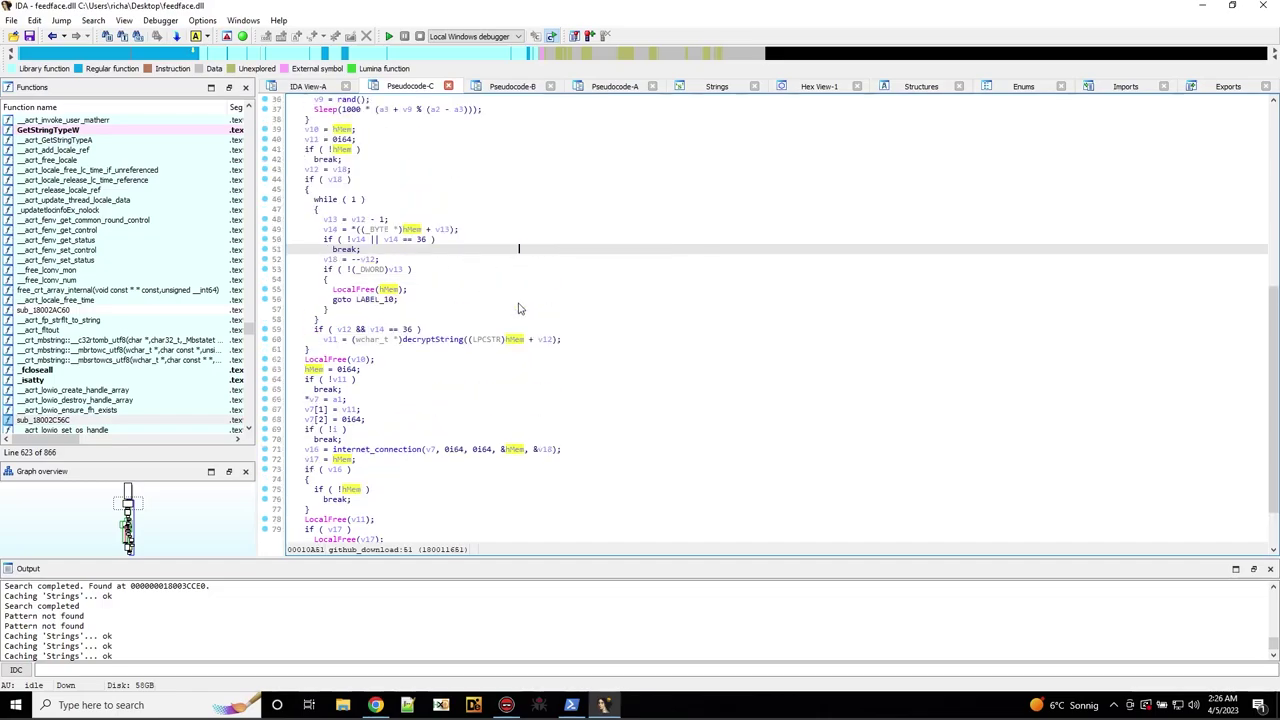
pyautogui.click(546, 340)
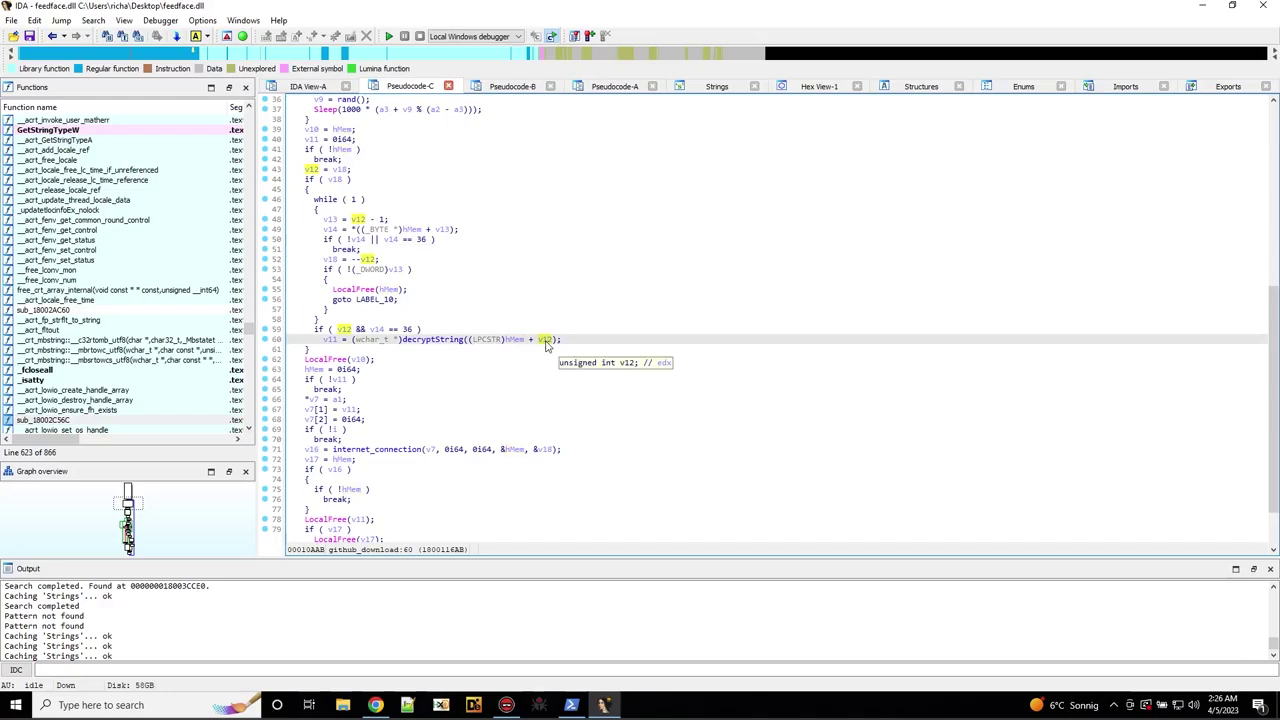
pyautogui.moveTo(506, 342); pyautogui.dragTo(550, 344)
pyautogui.scroll(4, 546, 349)
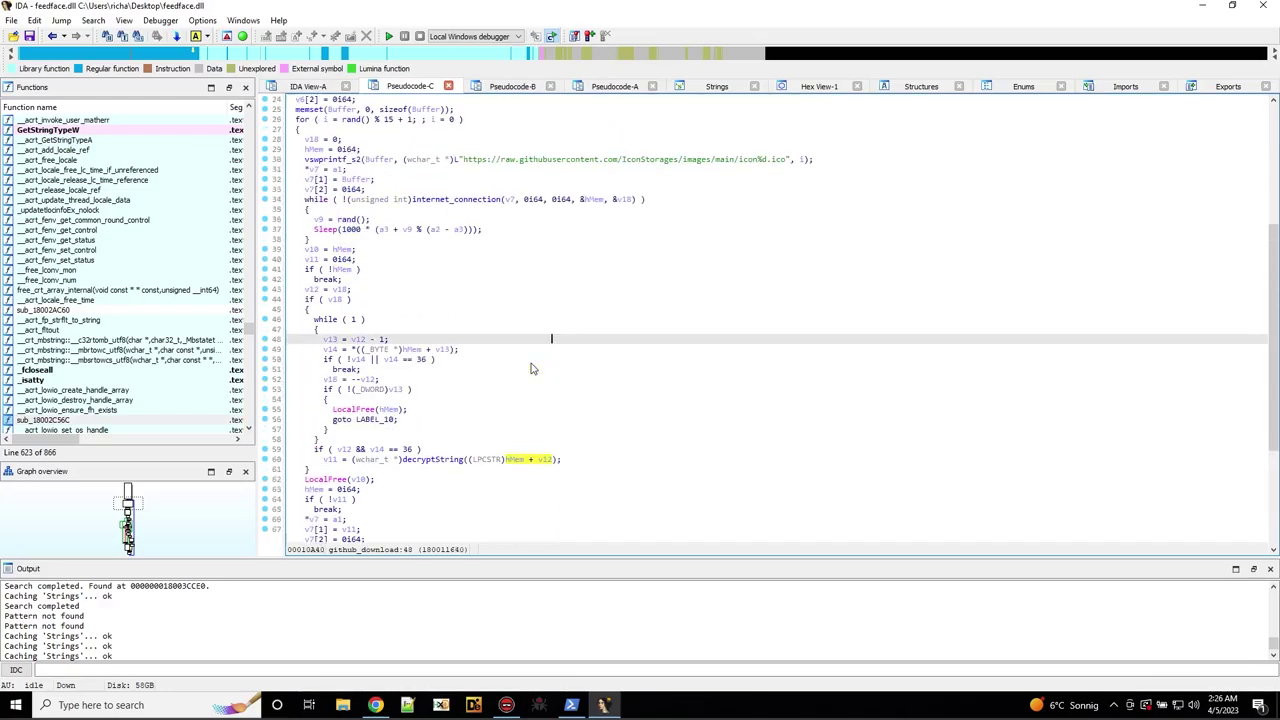
pyautogui.click(596, 201)
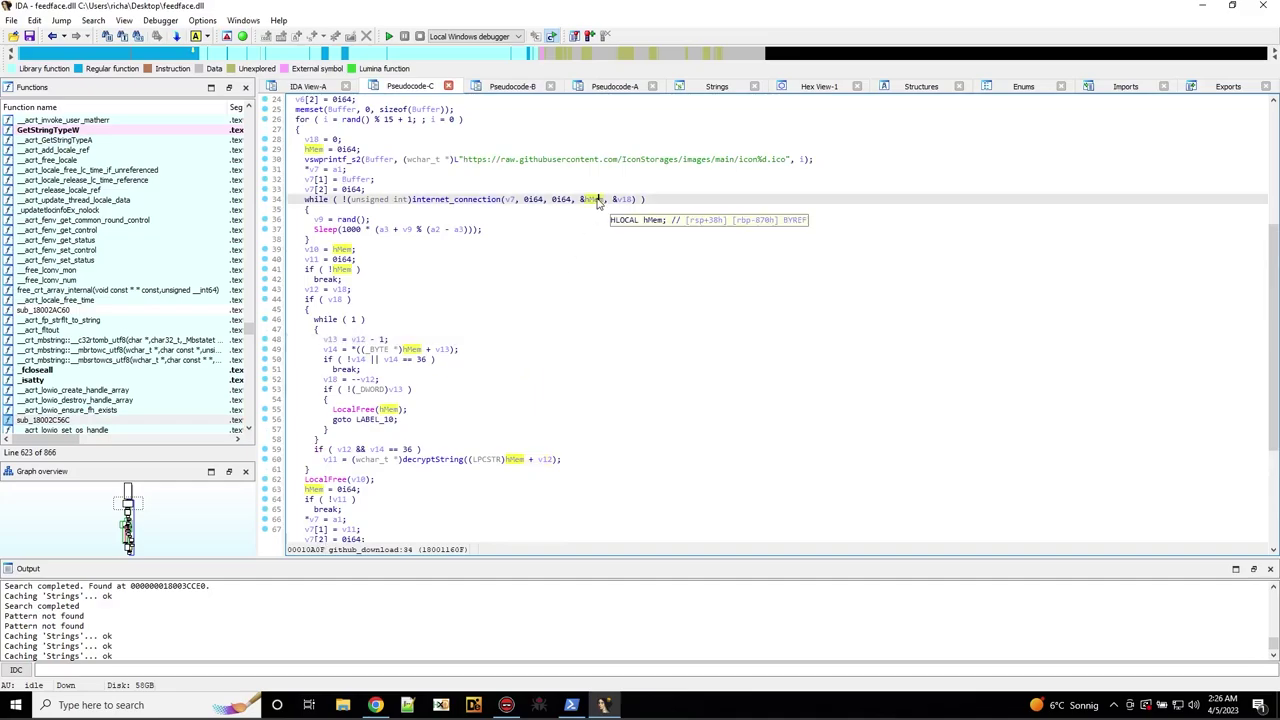
pyautogui.click(545, 460)
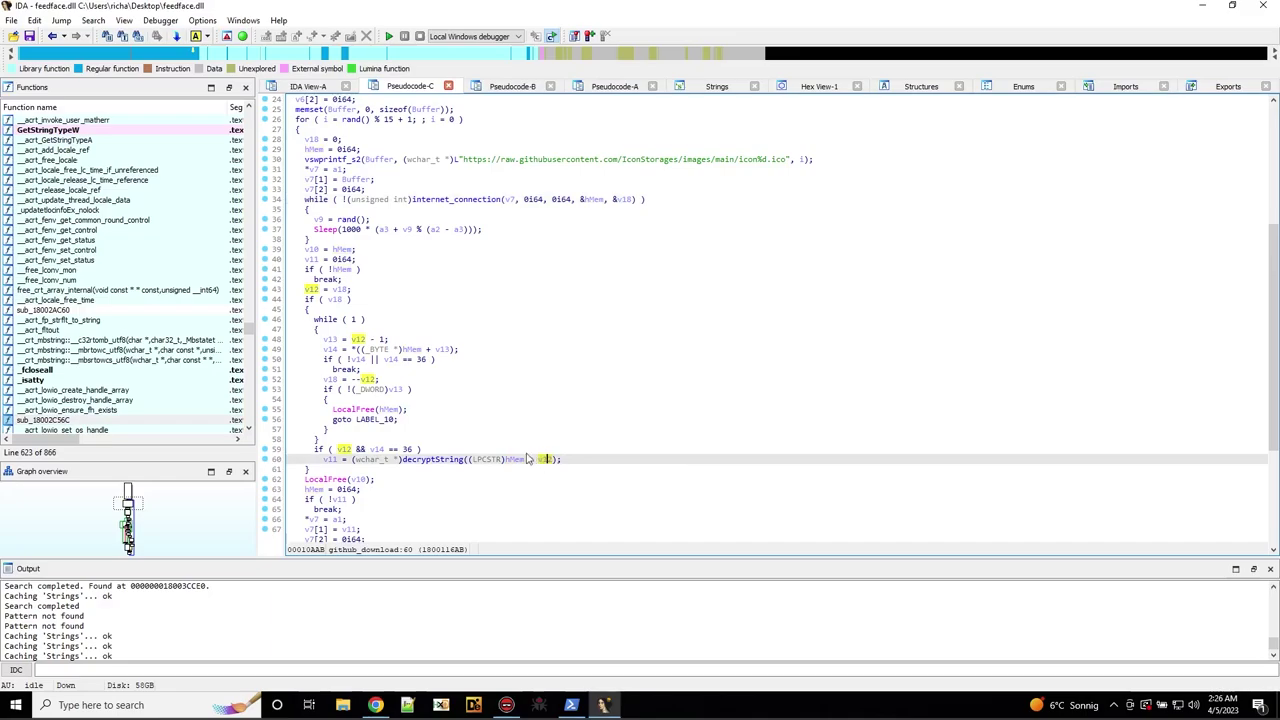
pyautogui.click(600, 201)
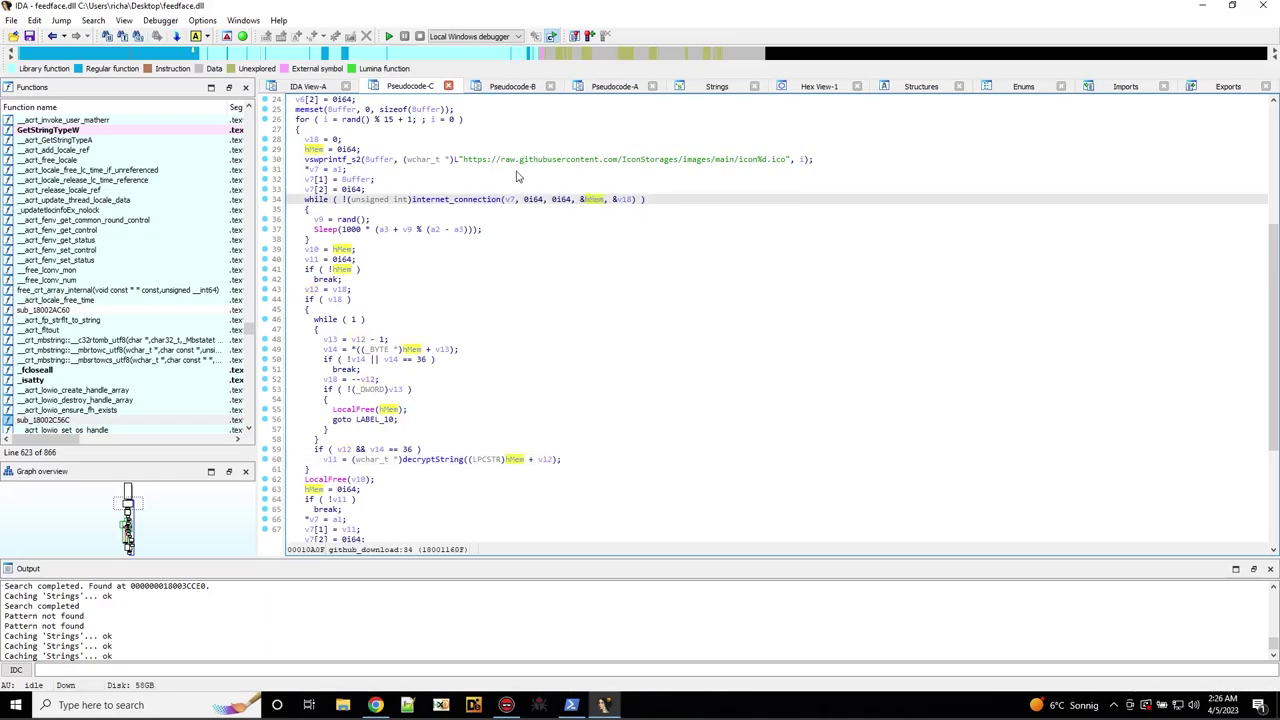
# Check the internet_connection function, return to github_download and rename hMem as dataBuffer.
pyautogui.click(484, 201)
pyautogui.doubleClick(484, 201)
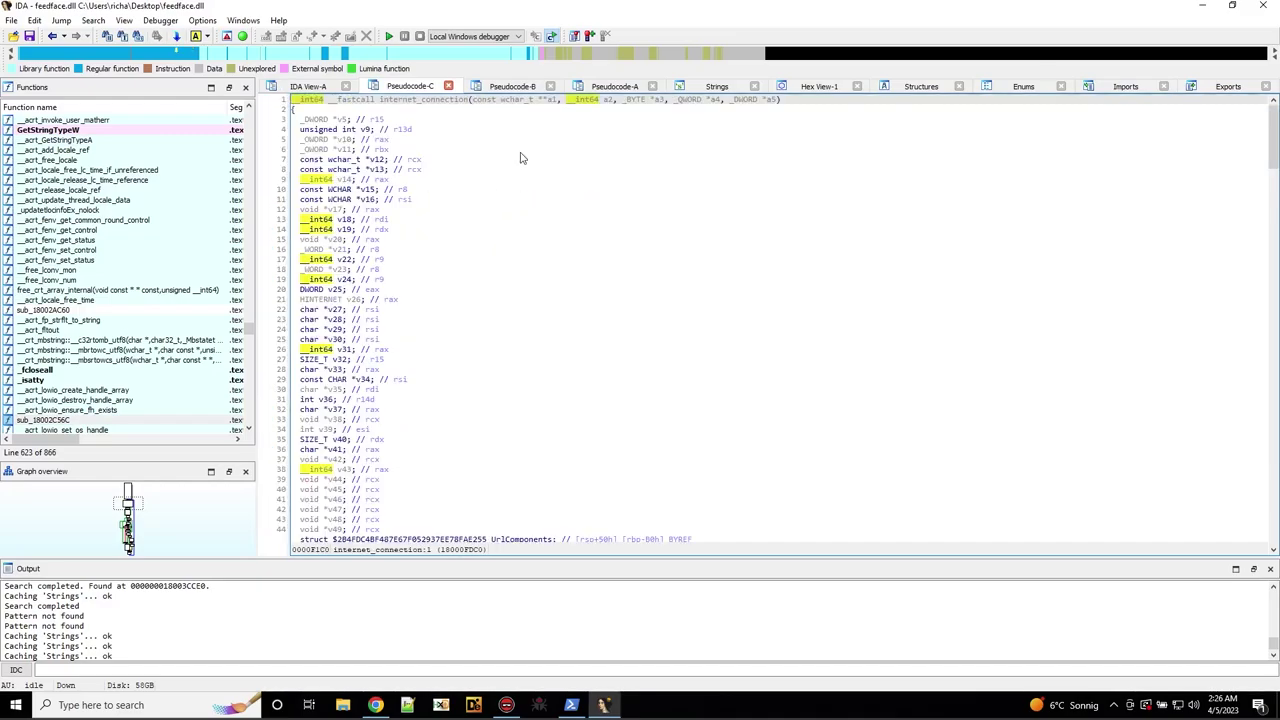
pyautogui.click(52, 36)
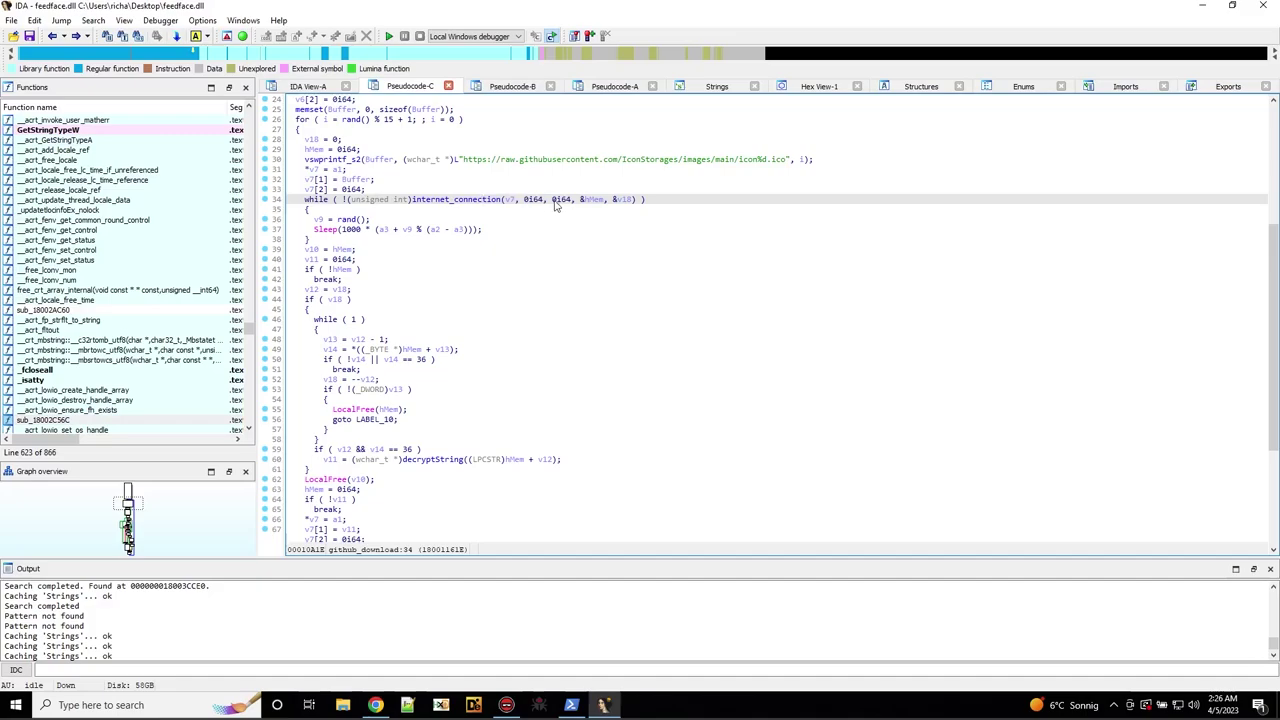
pyautogui.click(591, 201)
pyautogui.moveTo(482, 205)
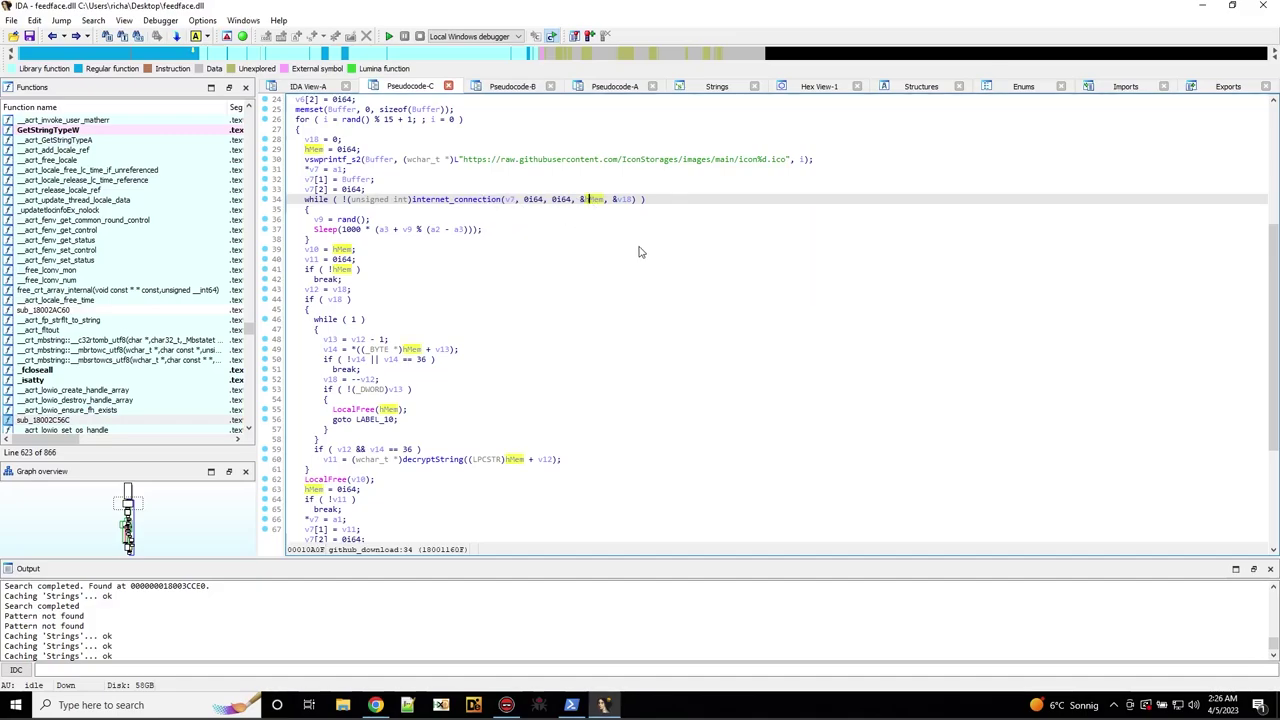
pyautogui.write('ndataBuffer')
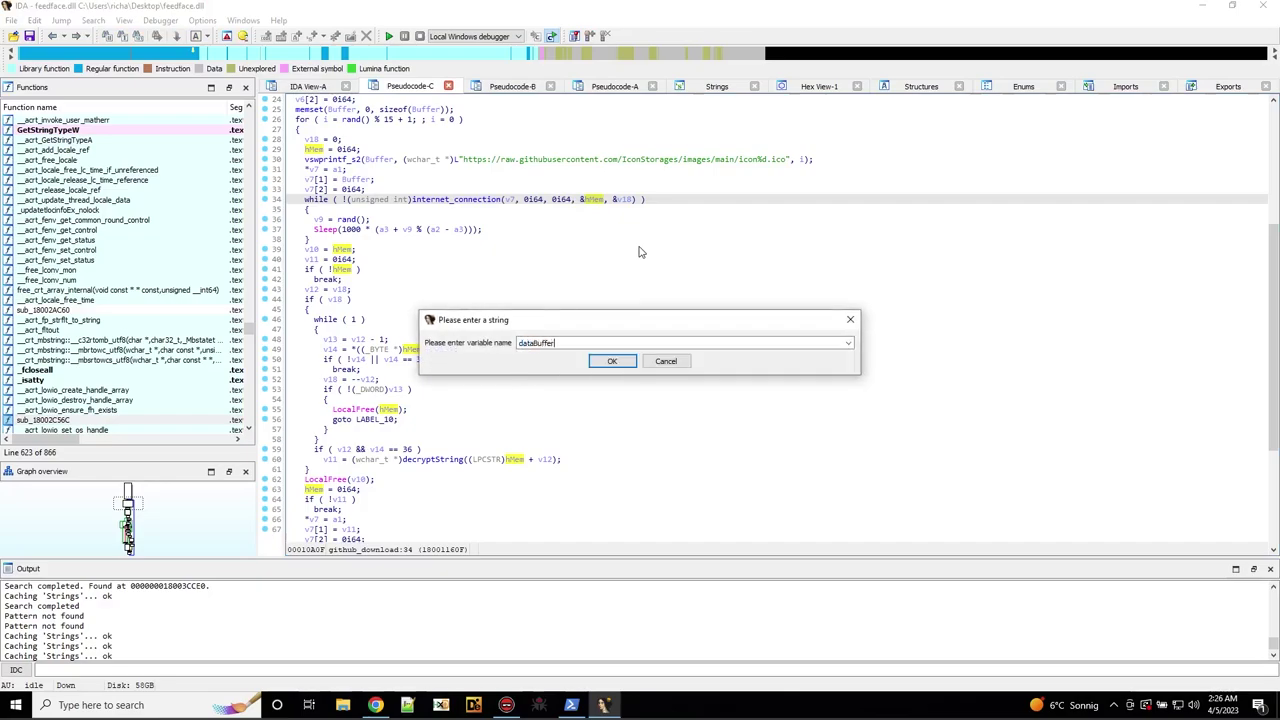
pyautogui.press('Return')
# Open the internet_connection function and rename its fourth argument a4 as dataBuffer.
pyautogui.doubleClick(468, 199)
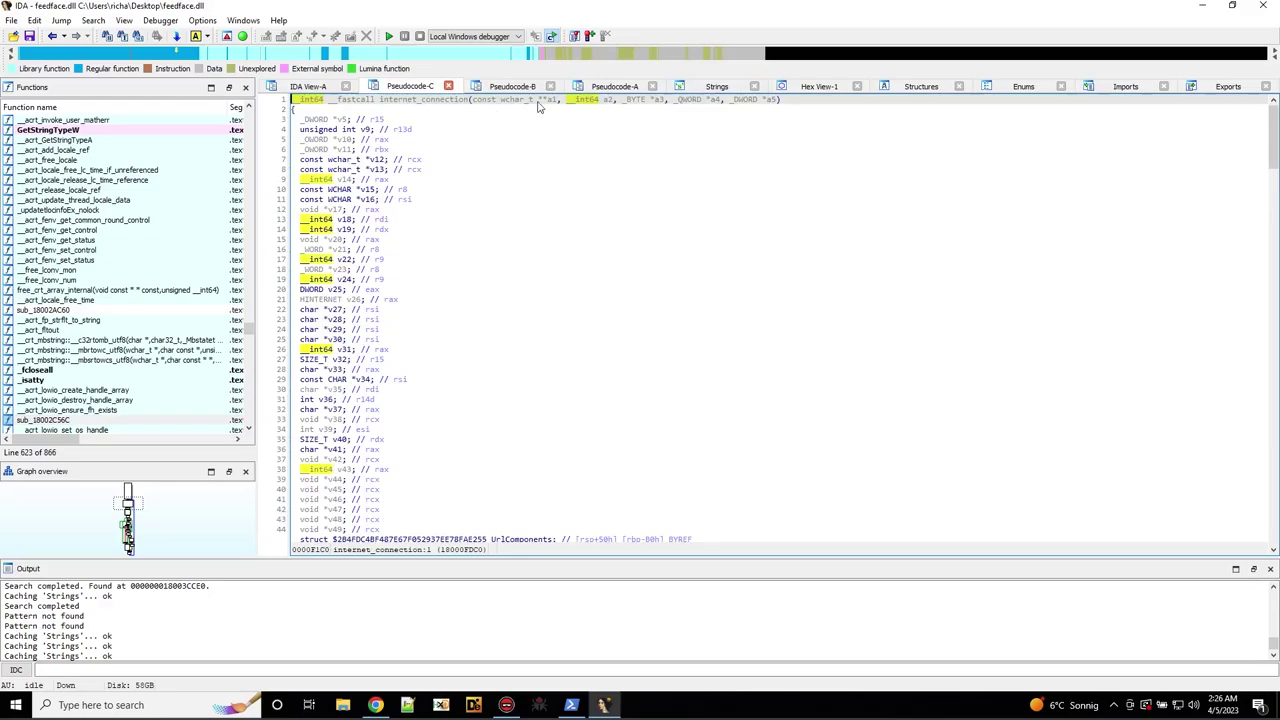
pyautogui.click(549, 100)
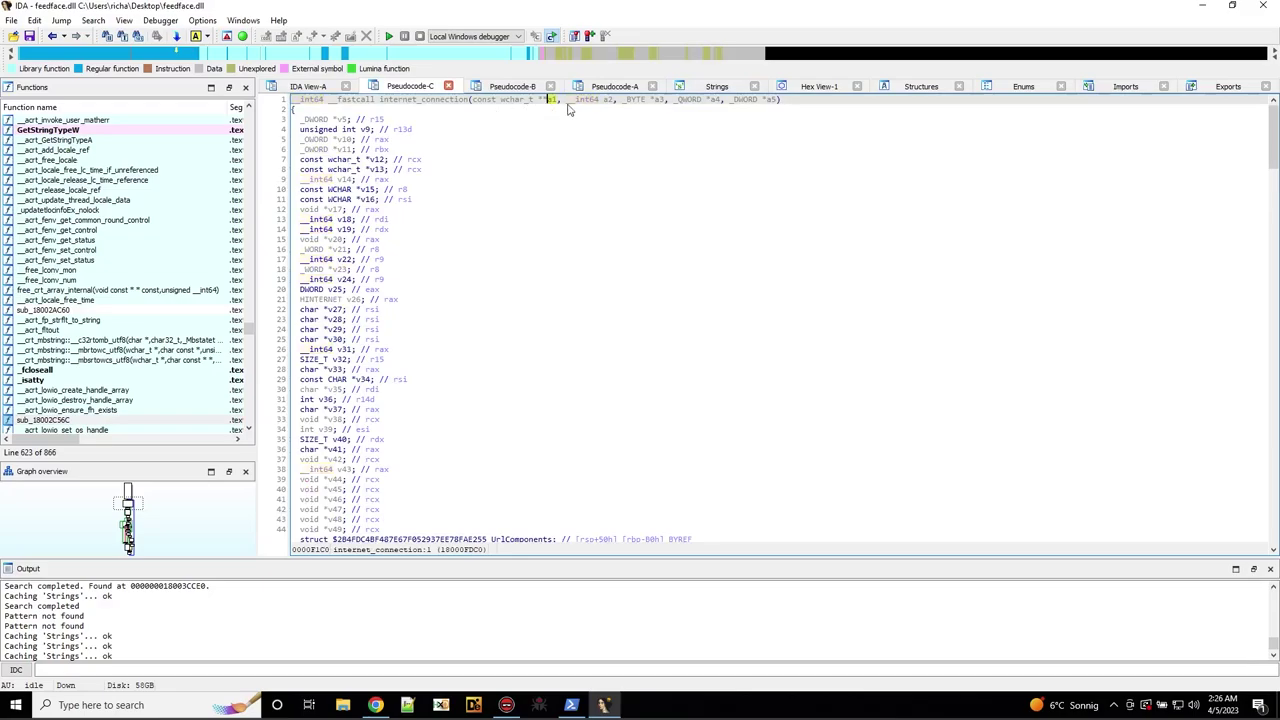
pyautogui.click(716, 100)
pyautogui.write('nda')
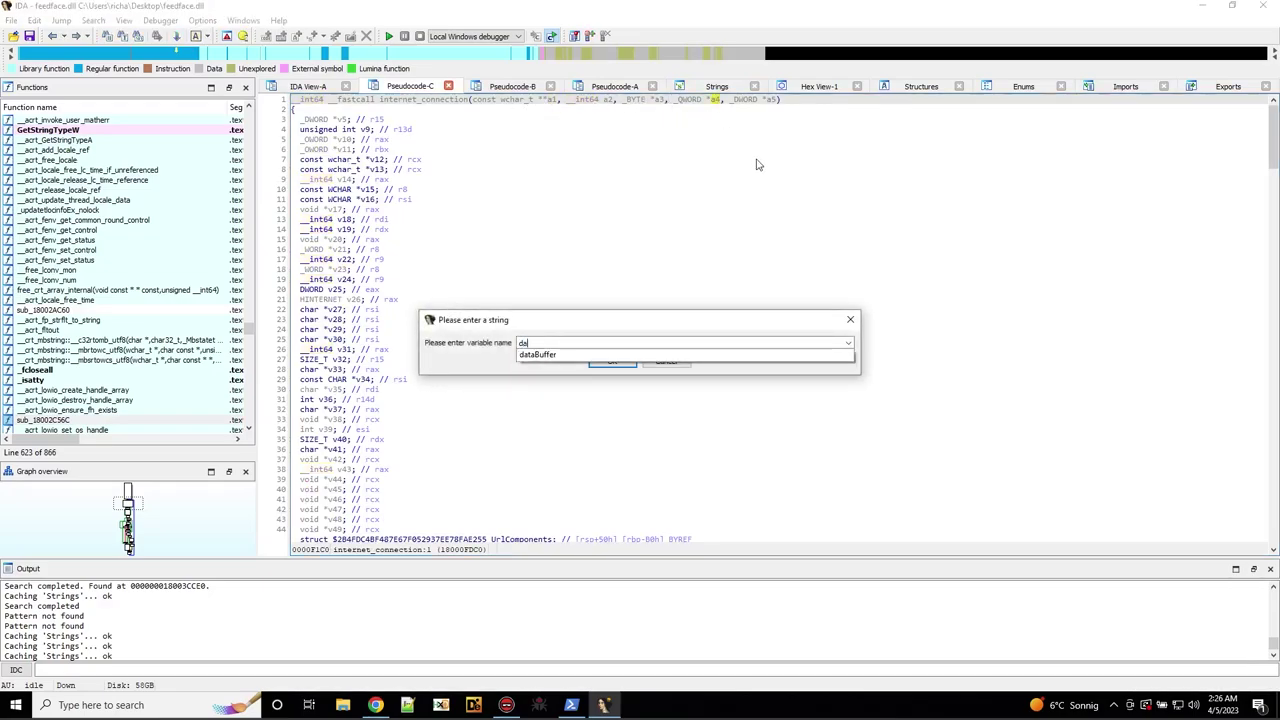
pyautogui.write('taBuffer')
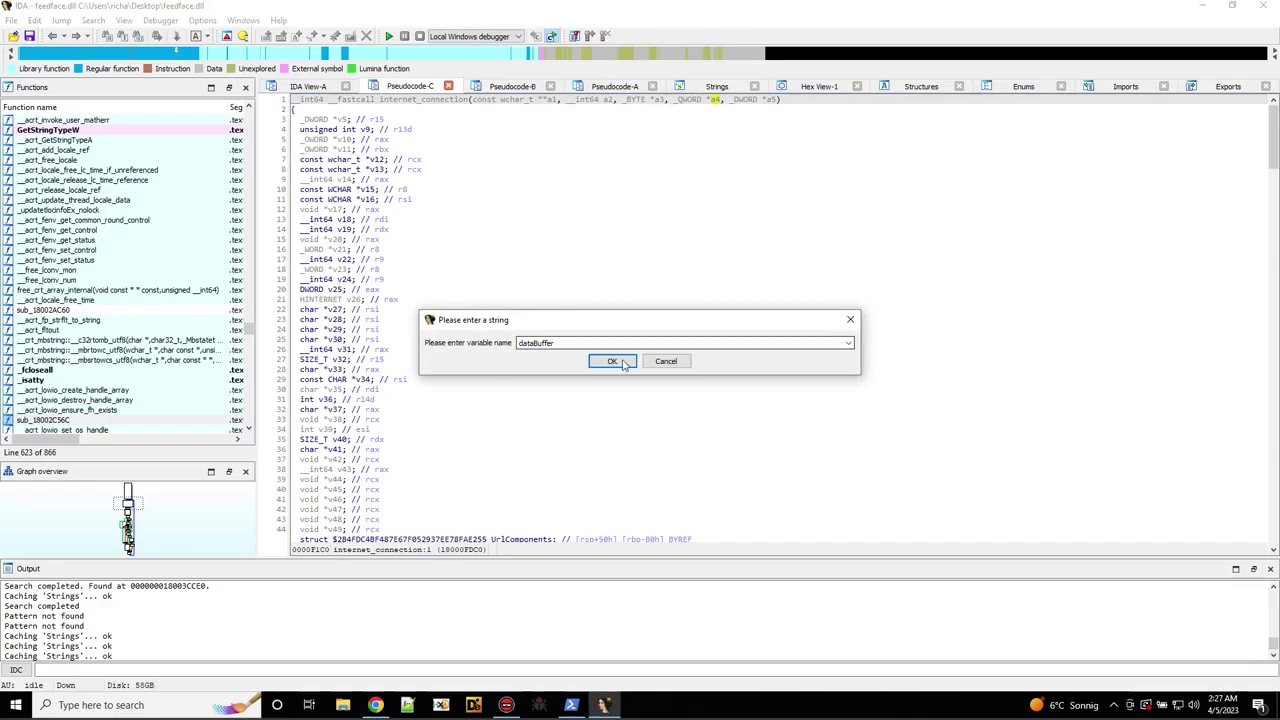
pyautogui.press('Return')
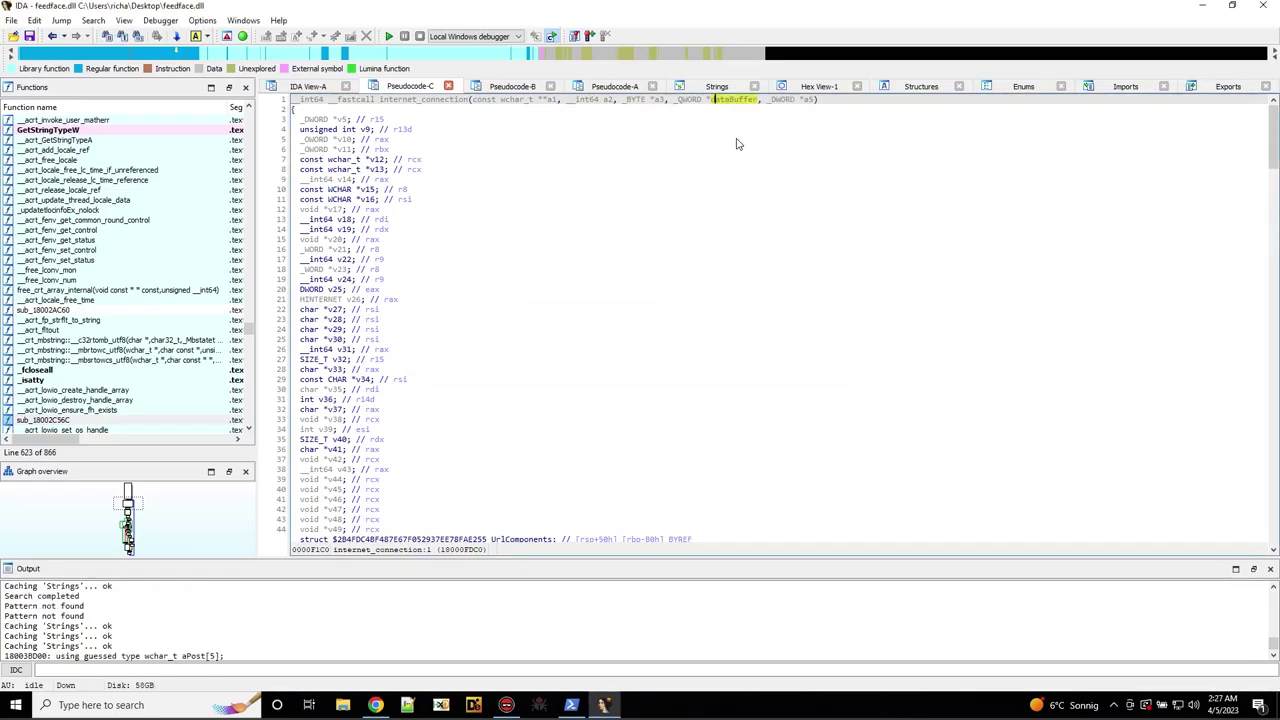
# Trace where dataBuffer is assigned in internet_connection and rename its source variable v35 as inetReadFileData.
pyautogui.press('alt')
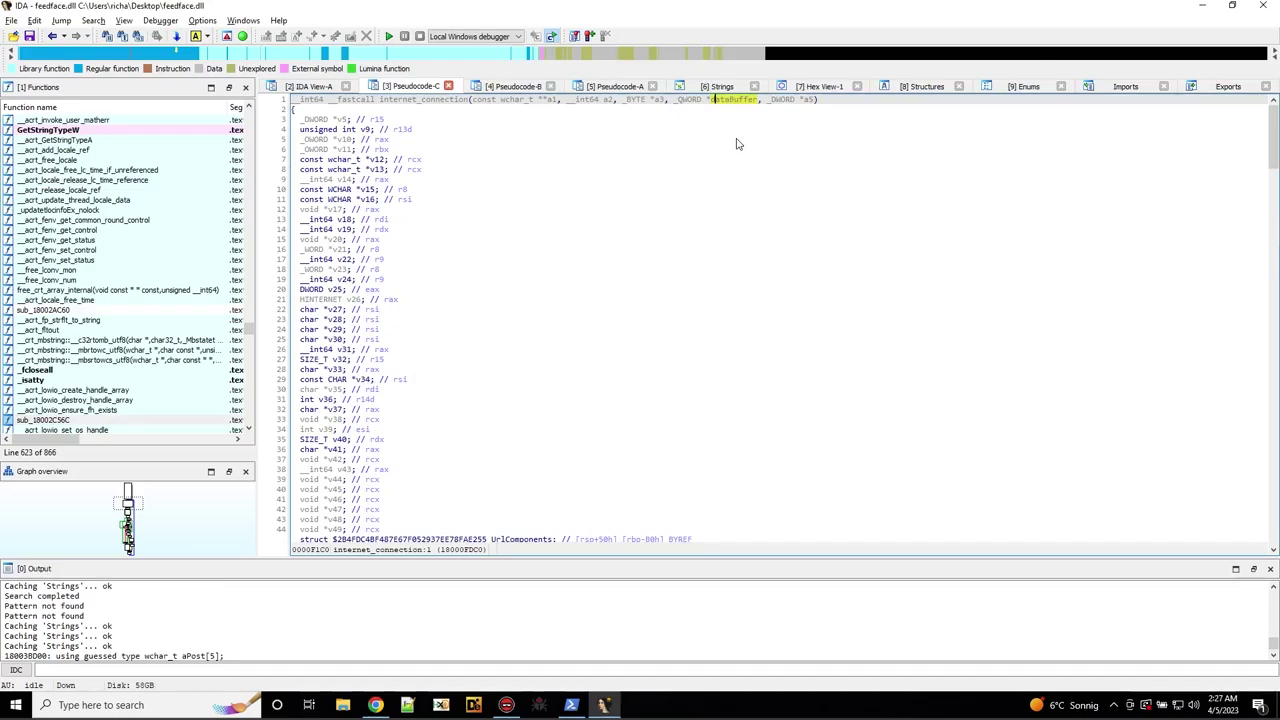
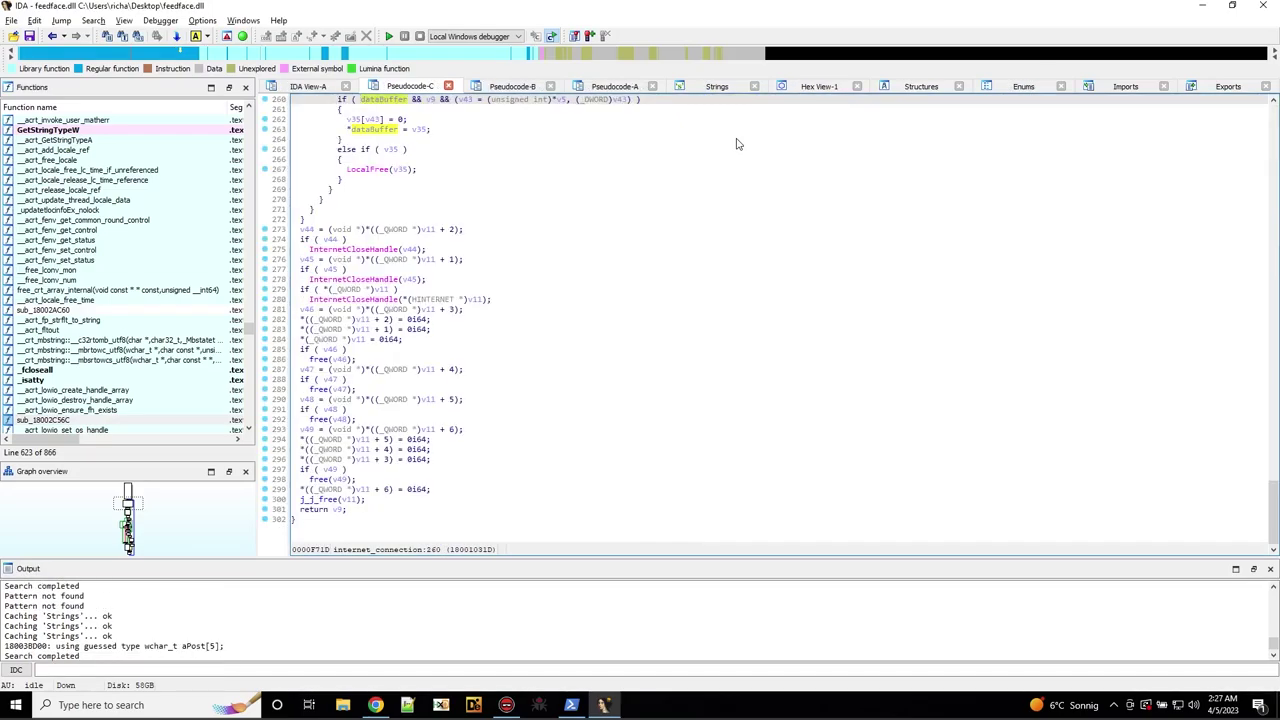
pyautogui.scroll(6, 654, 383)
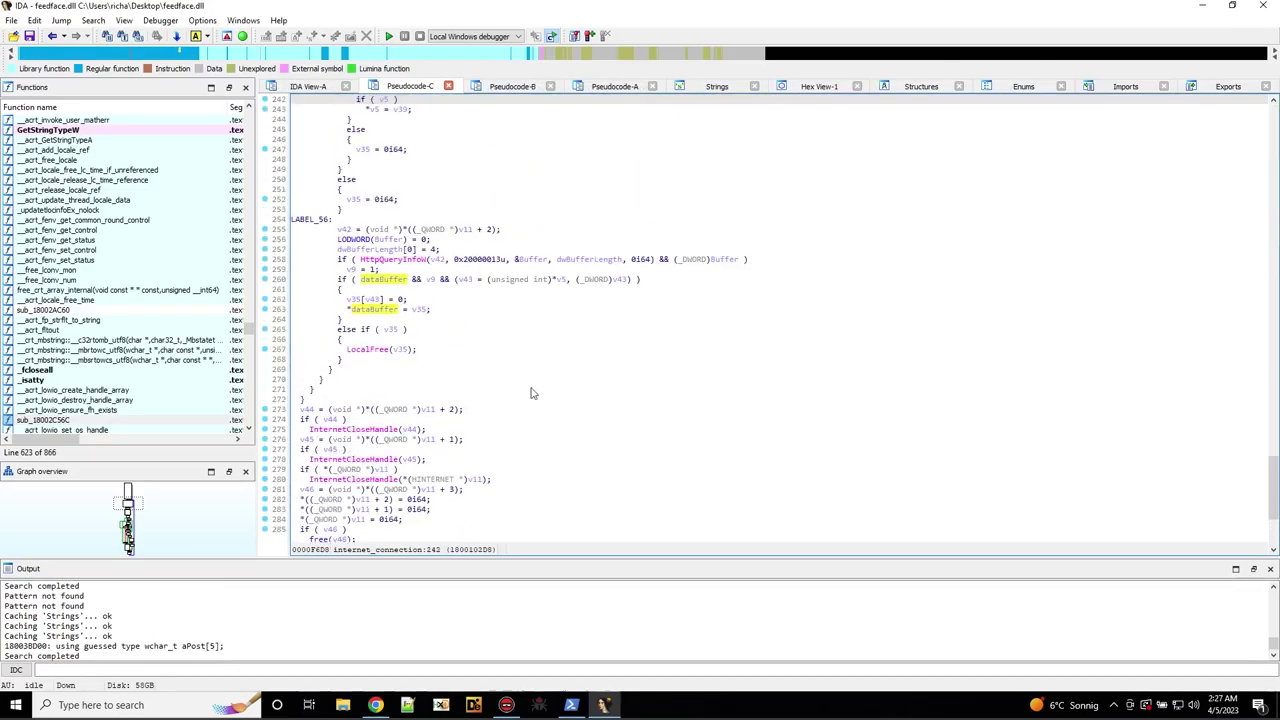
pyautogui.click(421, 311)
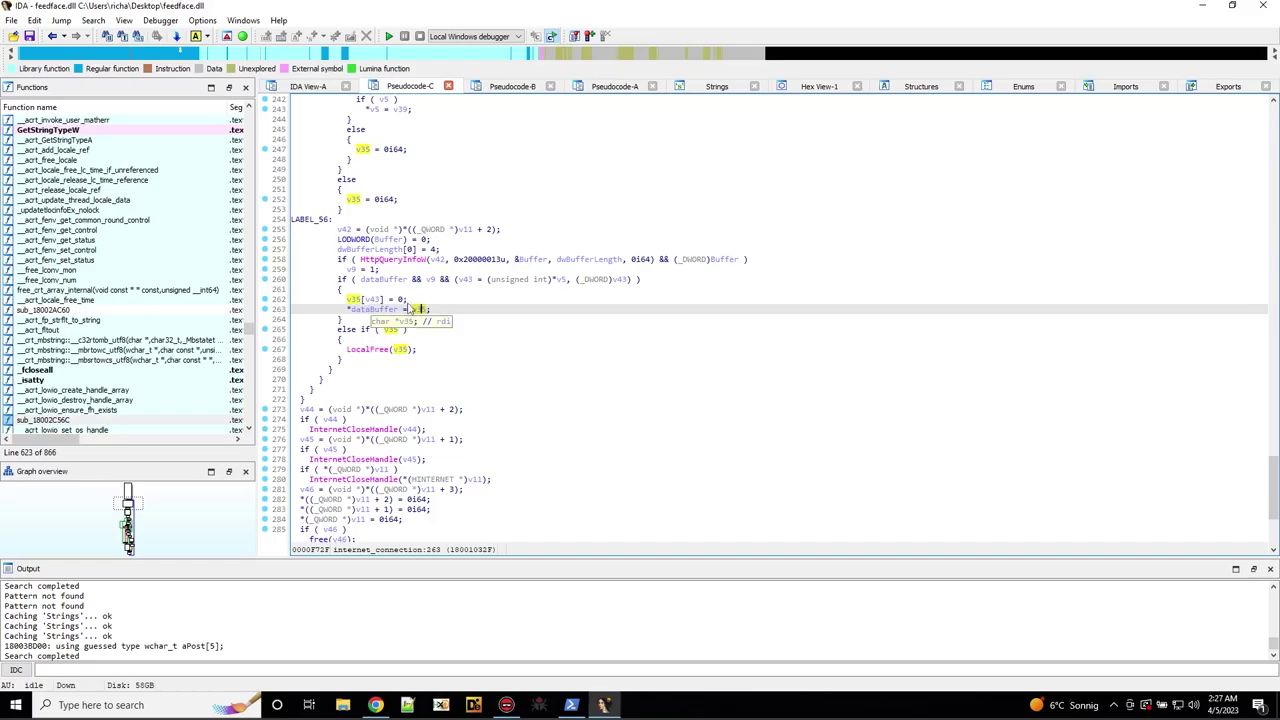
pyautogui.scroll(4, 558, 334)
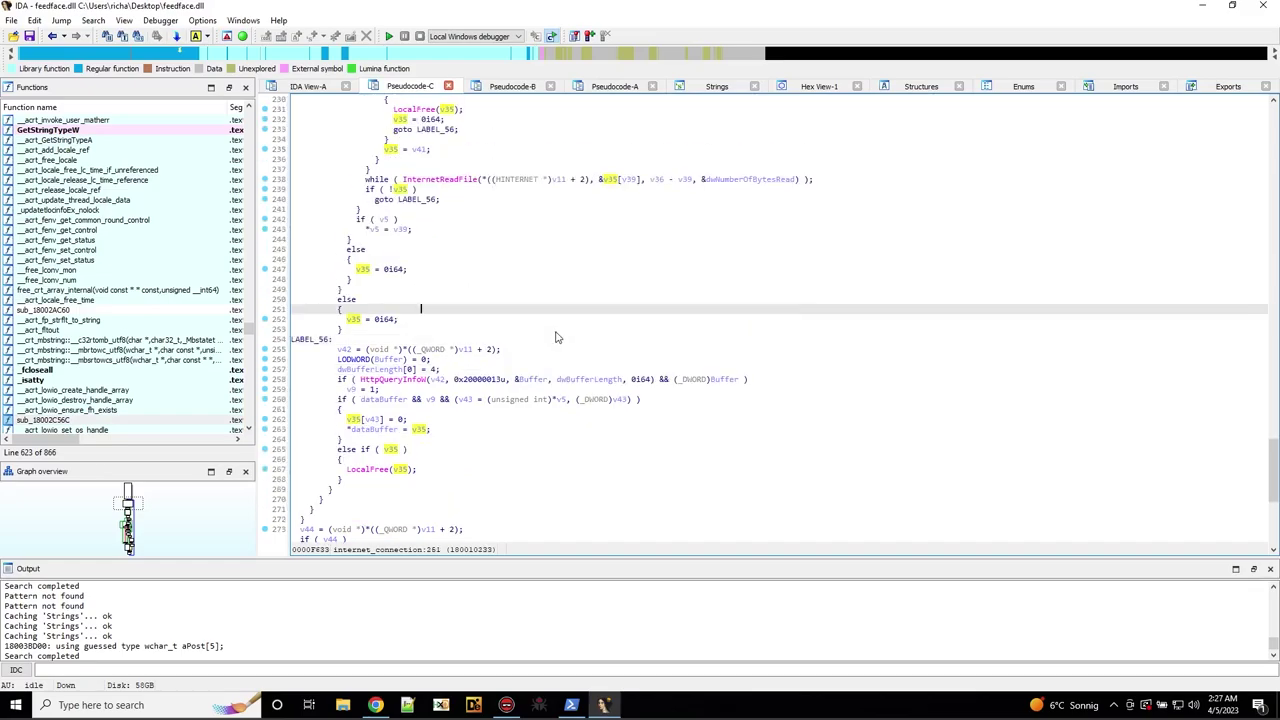
pyautogui.click(390, 430)
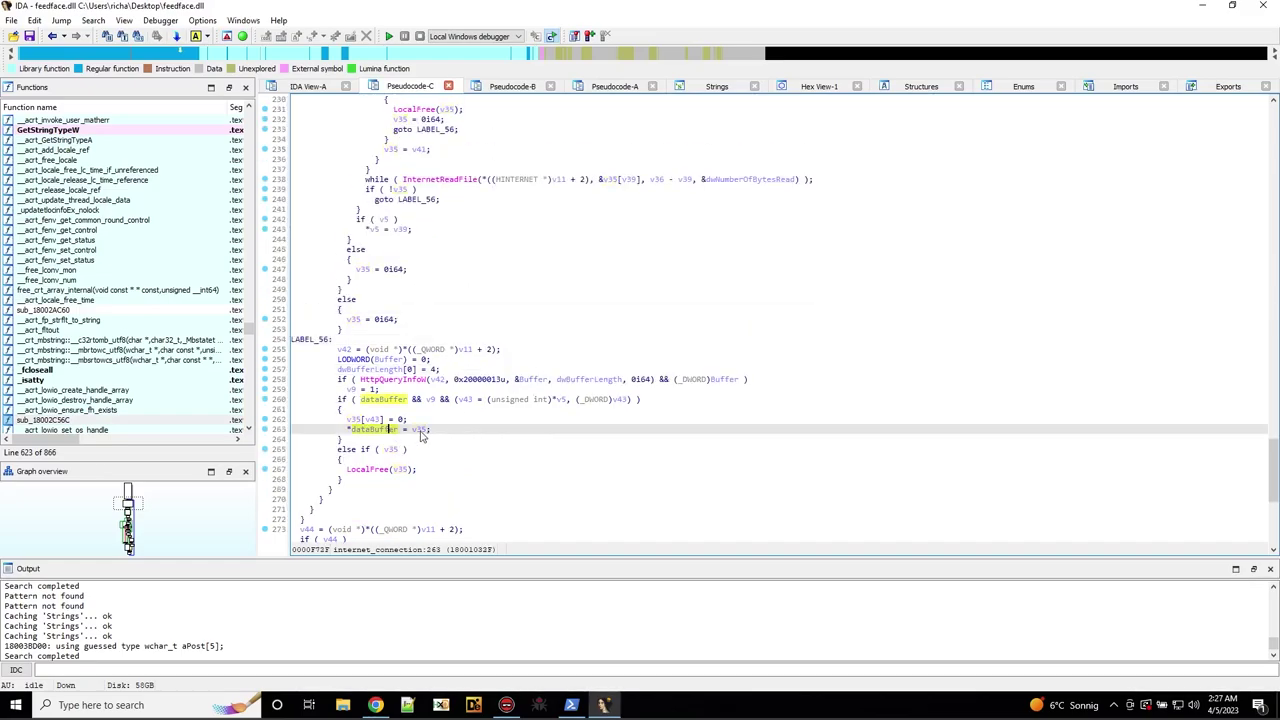
pyautogui.click(420, 431)
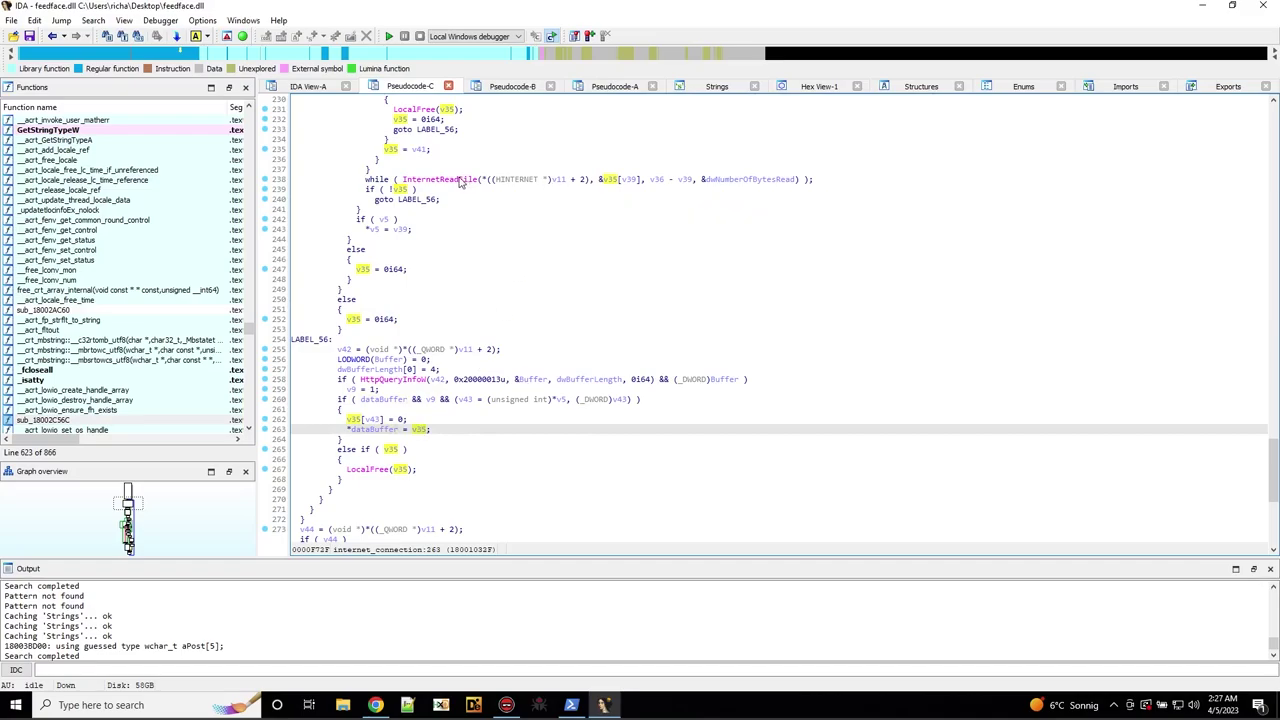
pyautogui.moveTo(462, 182)
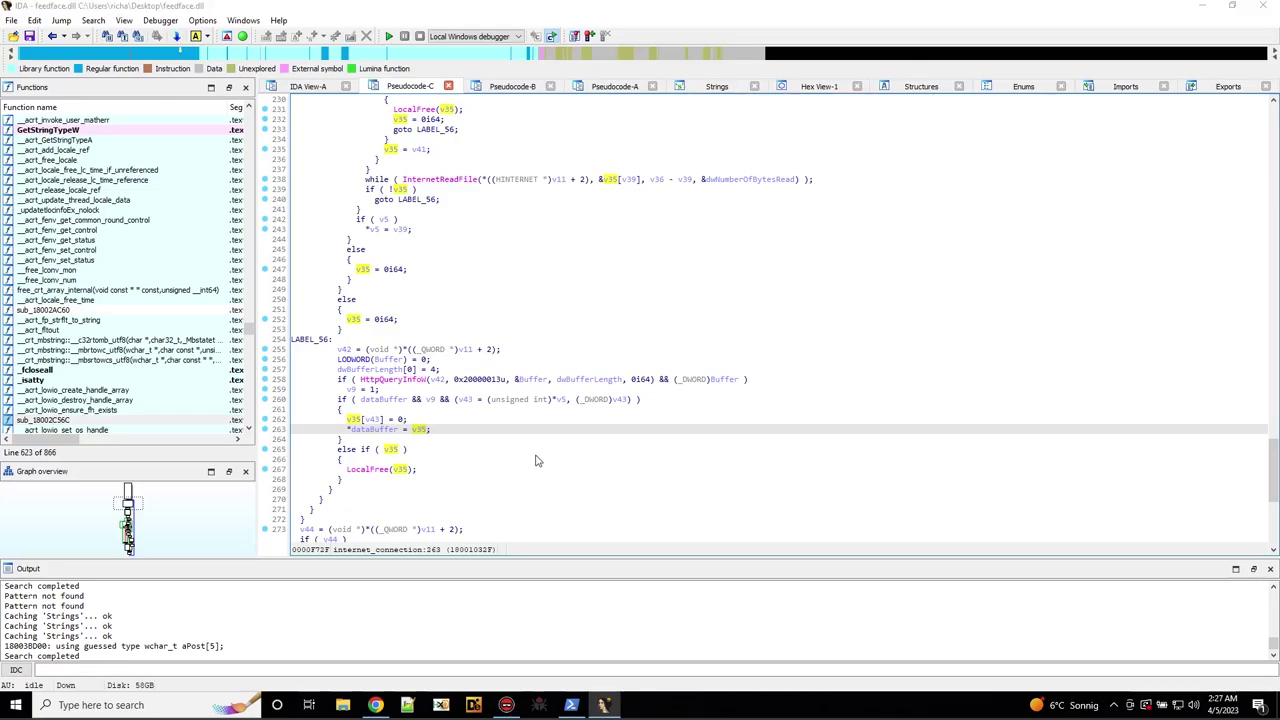
pyautogui.press('n')
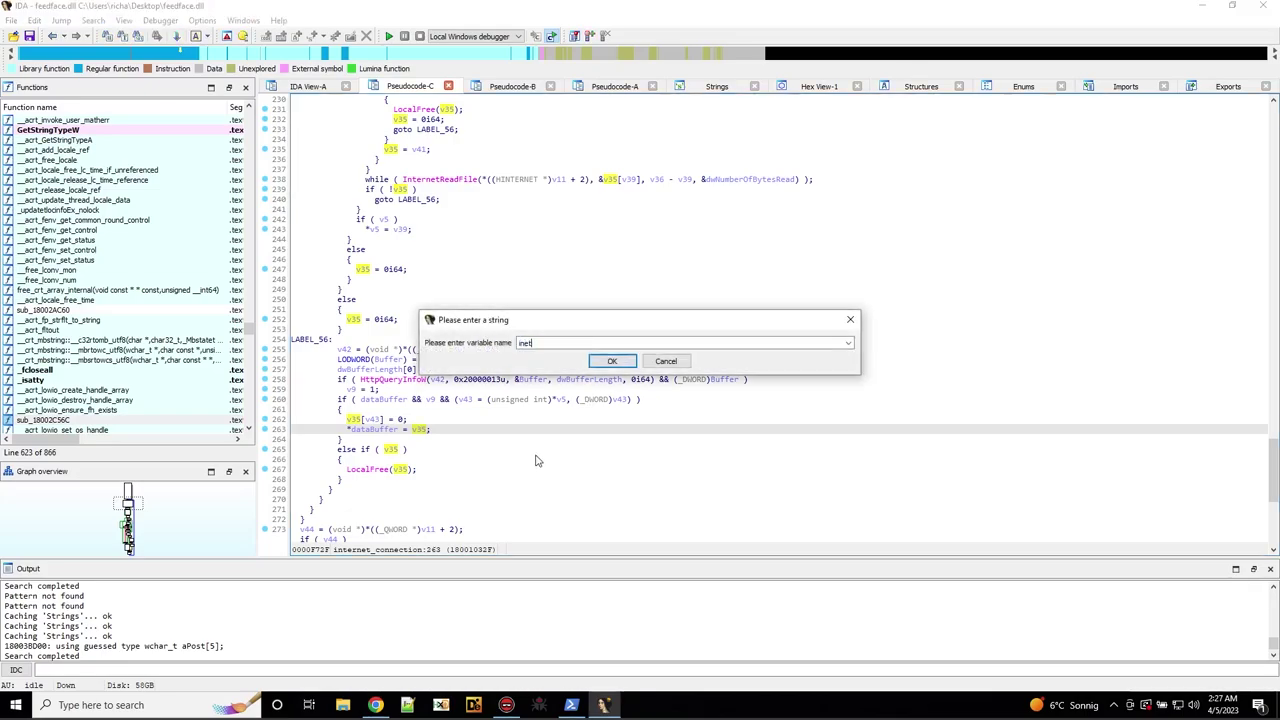
pyautogui.write('inetReadFileData')
pyautogui.press('Return')
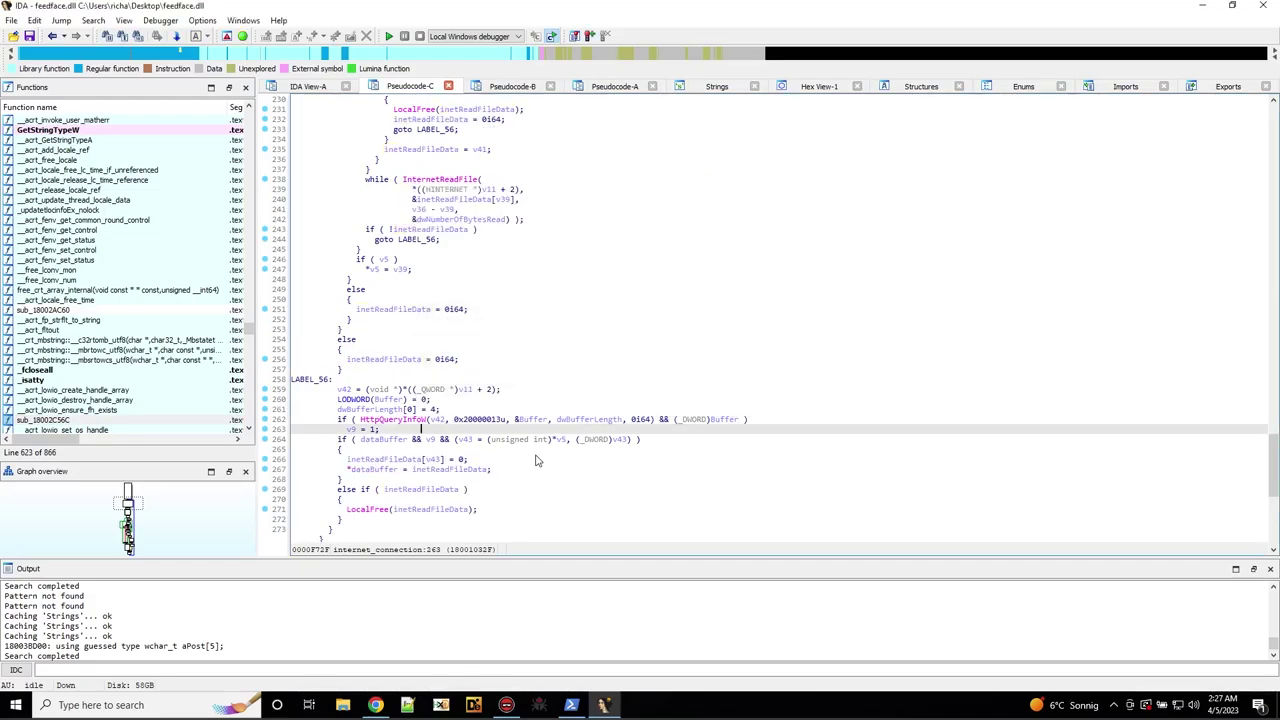
# Examine how inetReadFileData is filled and used across internet_connection, from the dataBuffer assignment back through the InternetReadFile calls to the variable declarations.
pyautogui.scroll(5, 535, 460)
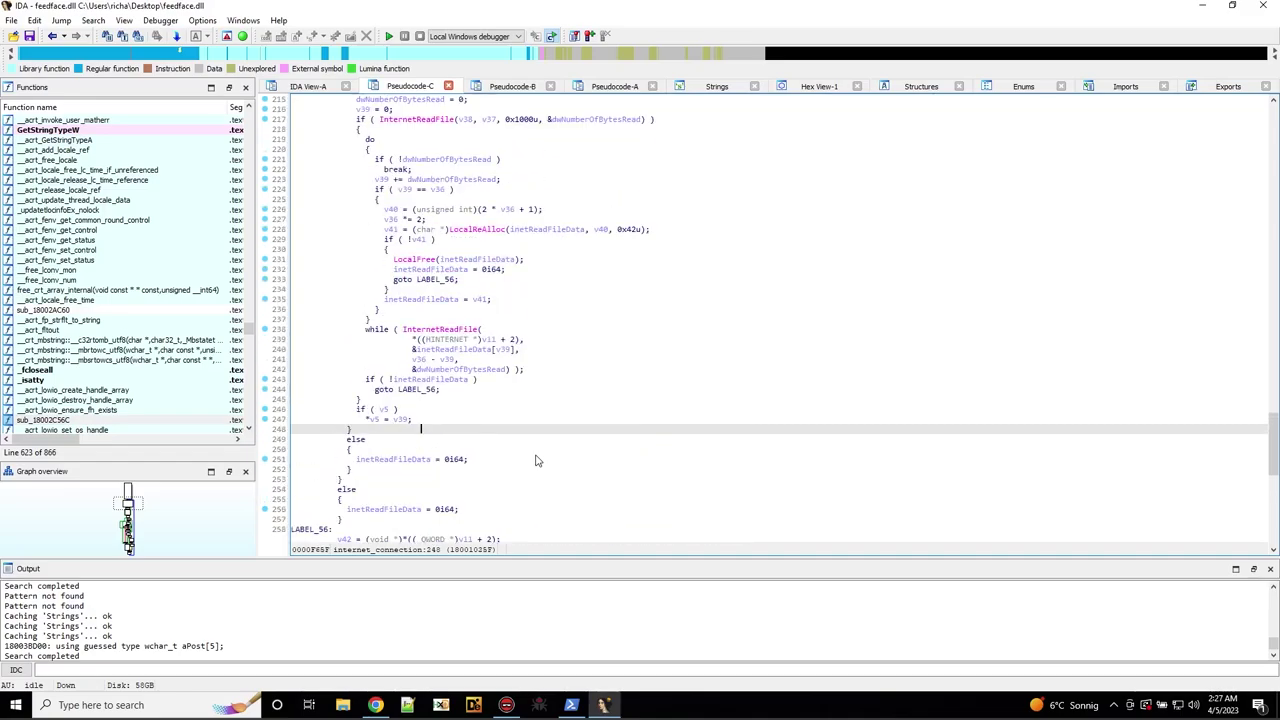
pyautogui.scroll(-3, 535, 455)
pyautogui.click(540, 372)
pyautogui.scroll(-5, 470, 434)
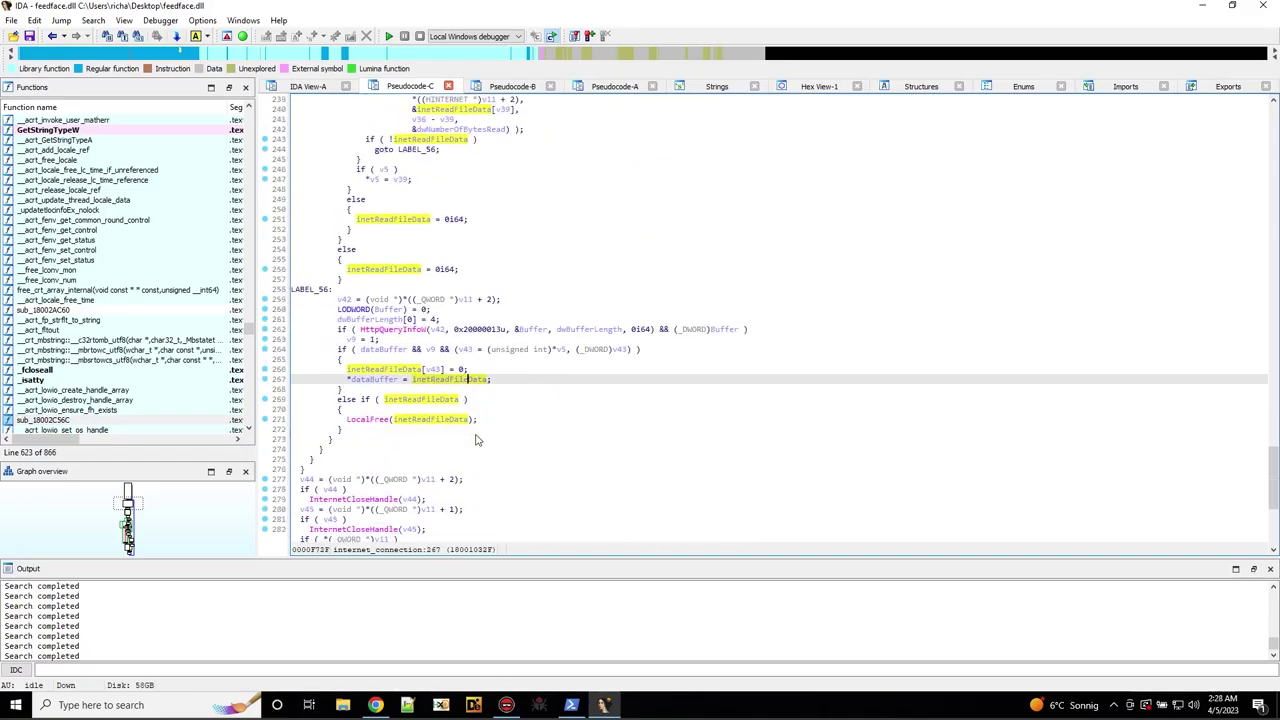
pyautogui.scroll(20, 476, 439)
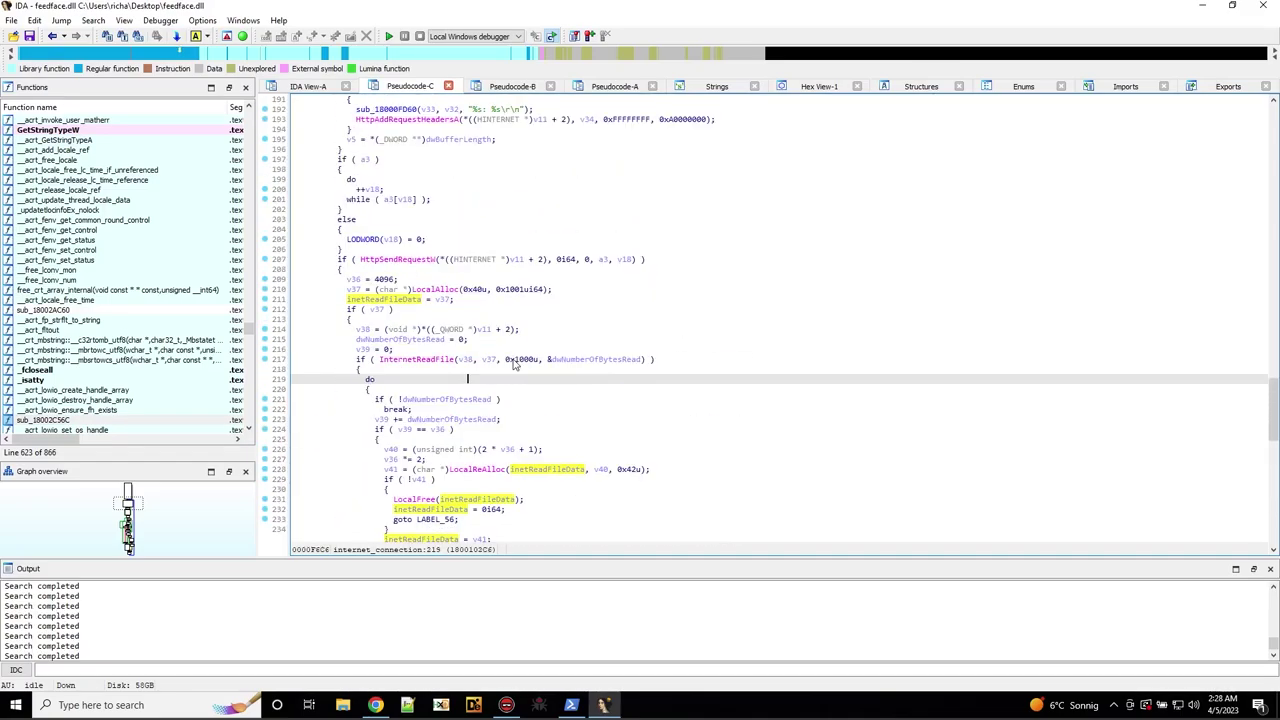
pyautogui.scroll(20, 515, 360)
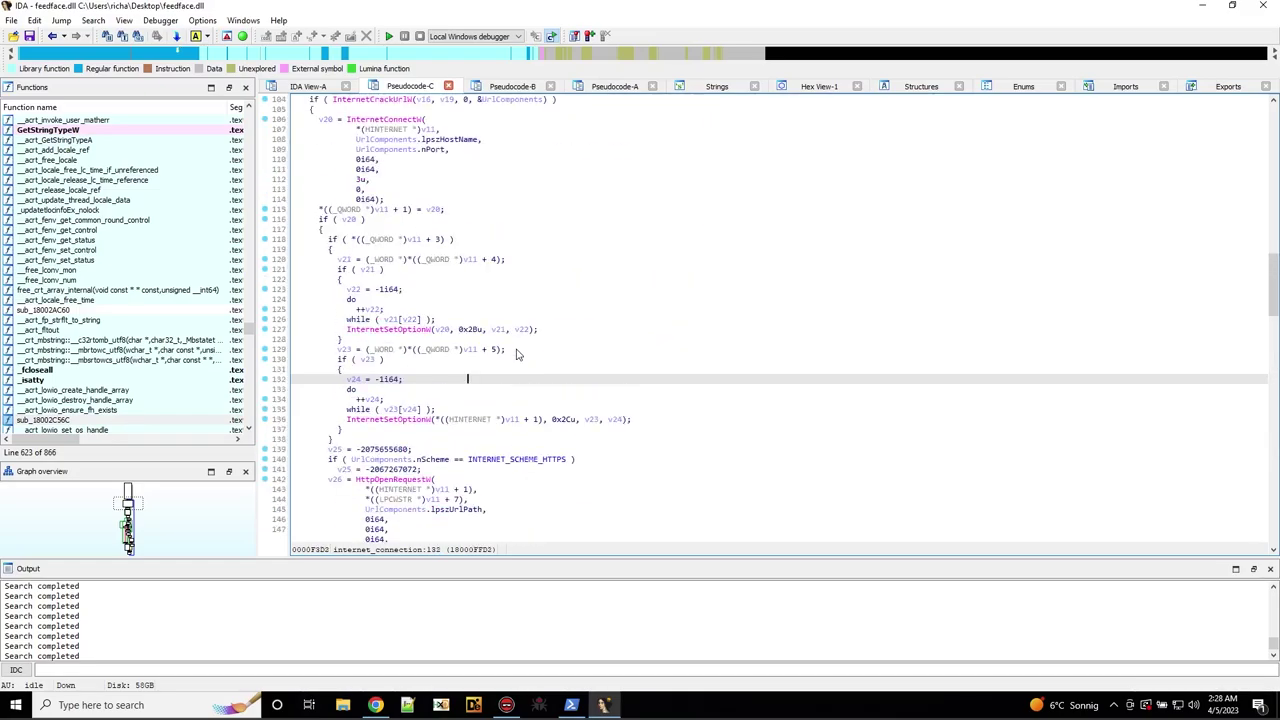
pyautogui.scroll(7, 517, 354)
pyautogui.scroll(20, 517, 349)
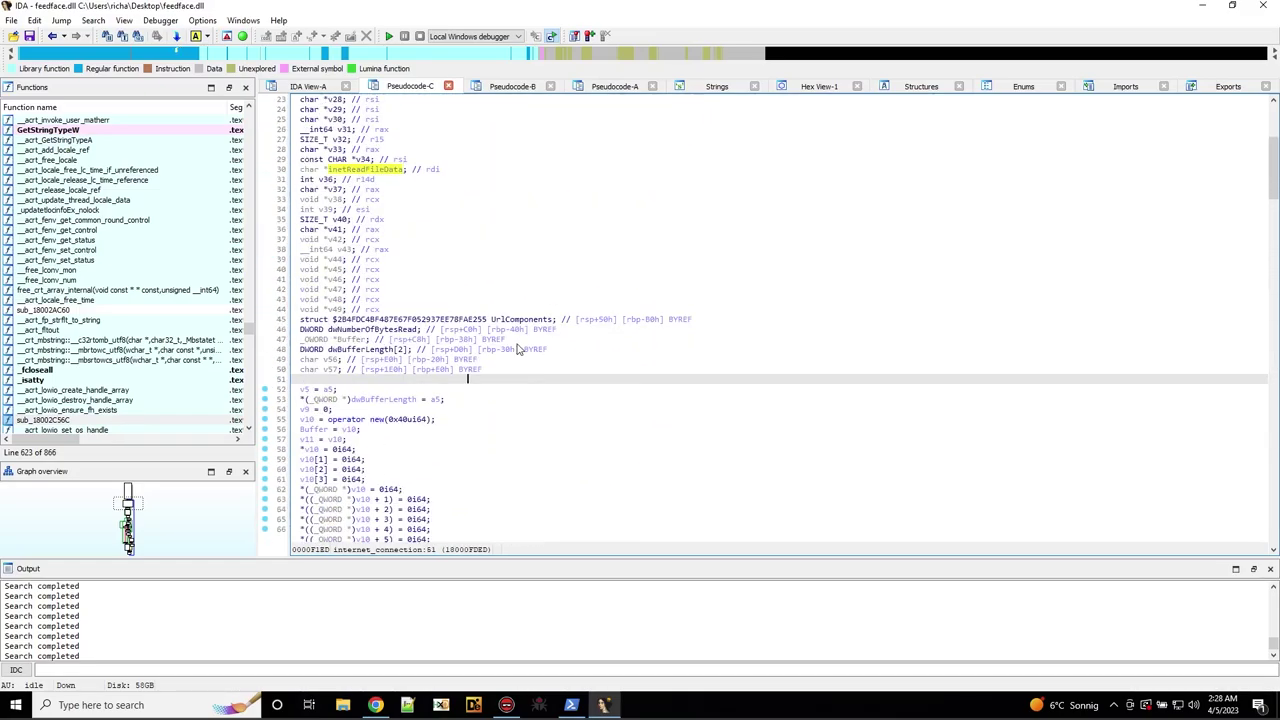
# List the cross-references to internet_connection from its function header.
pyautogui.click(54, 36)
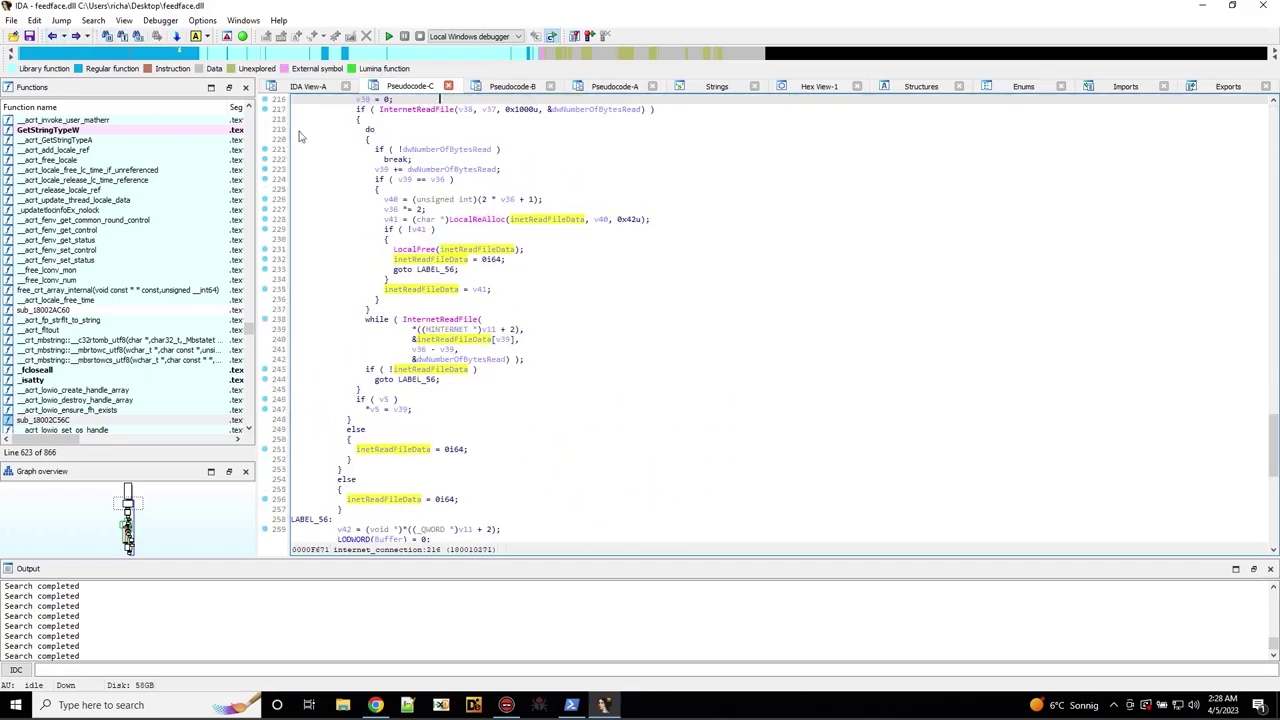
pyautogui.moveTo(1274, 445); pyautogui.dragTo(1245, 80)
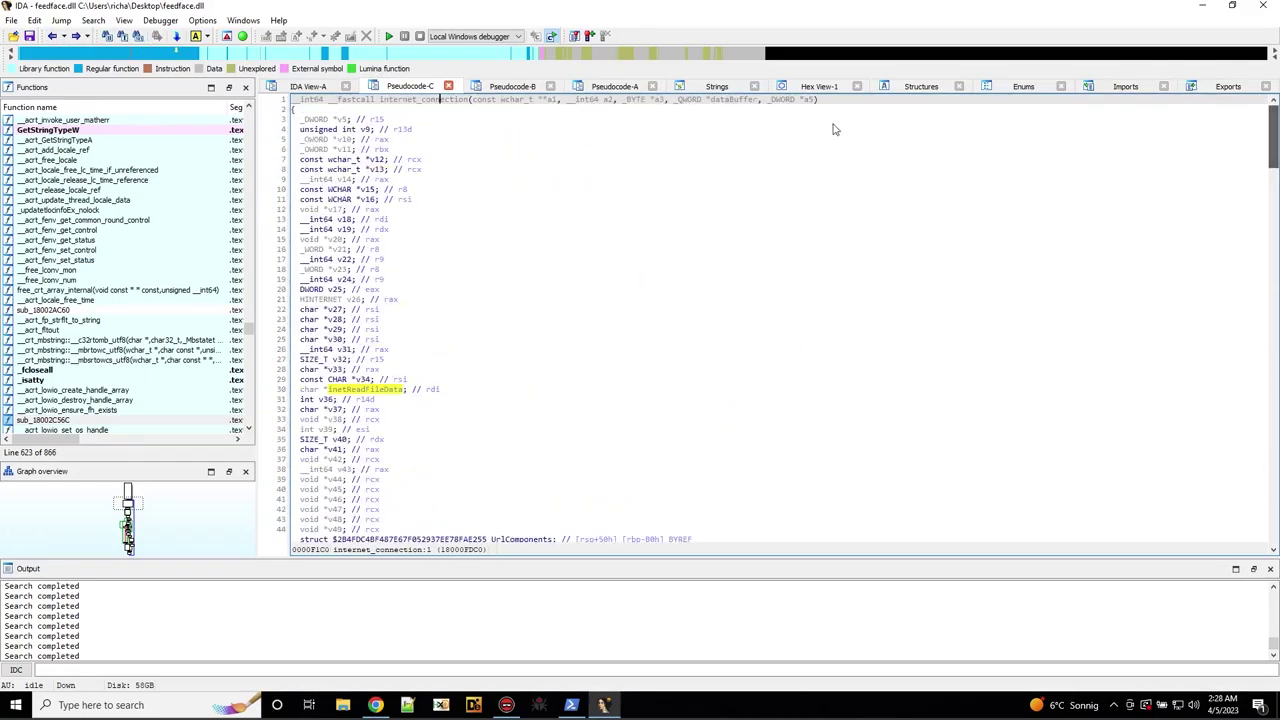
pyautogui.click(423, 102)
pyautogui.press('x')
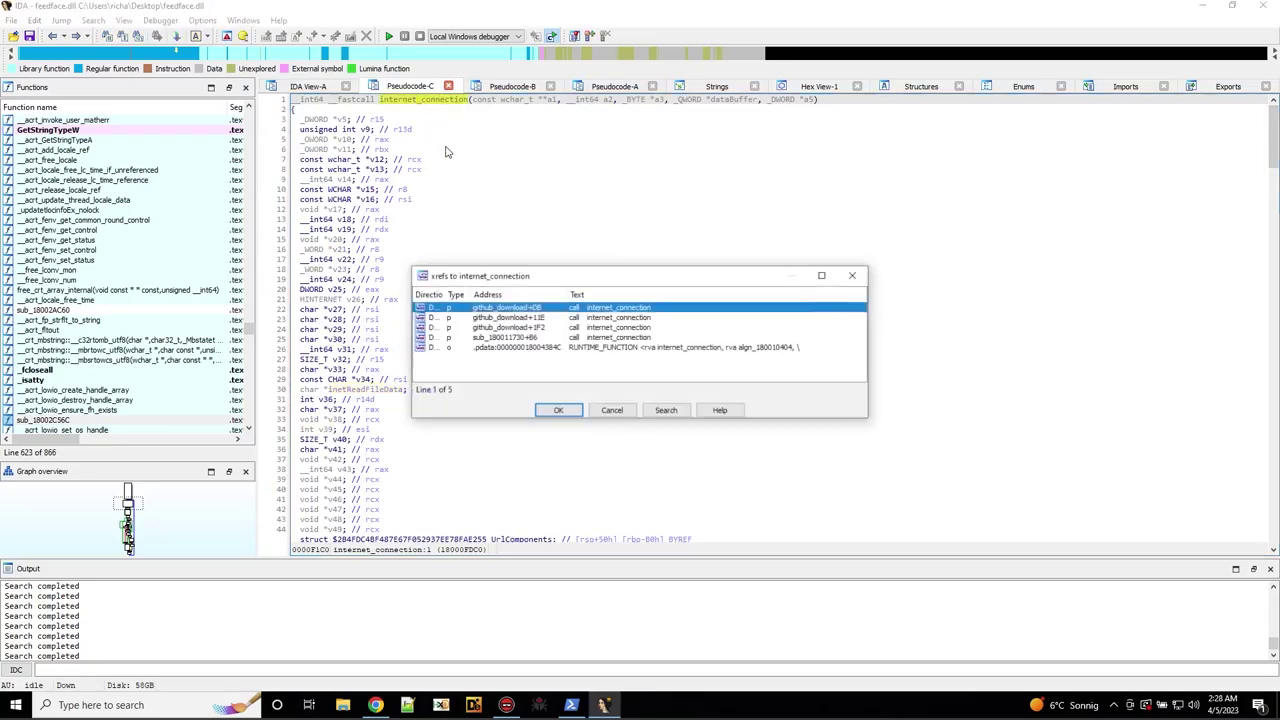
# Open the first github_download cross-reference to internet_connection and review its download loop down to the decryptString call.
pyautogui.doubleClick(529, 310)
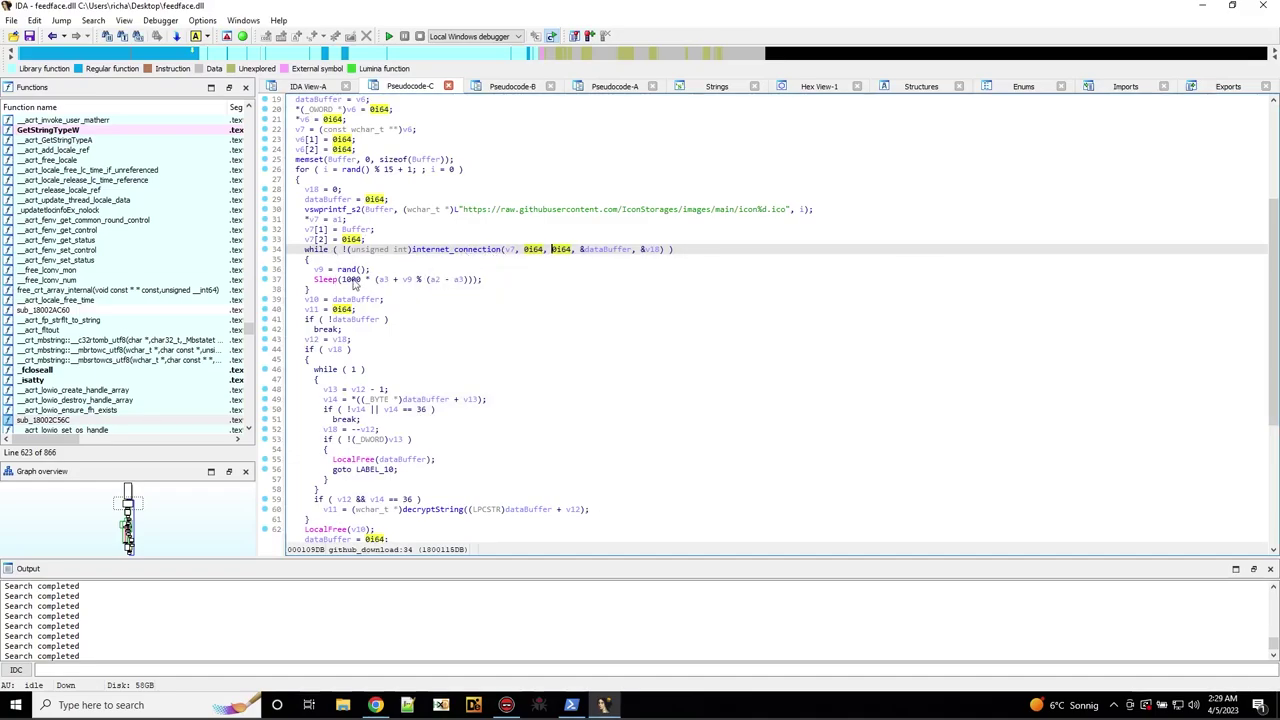
pyautogui.scroll(-2, 502, 300)
pyautogui.scroll(-2, 502, 300)
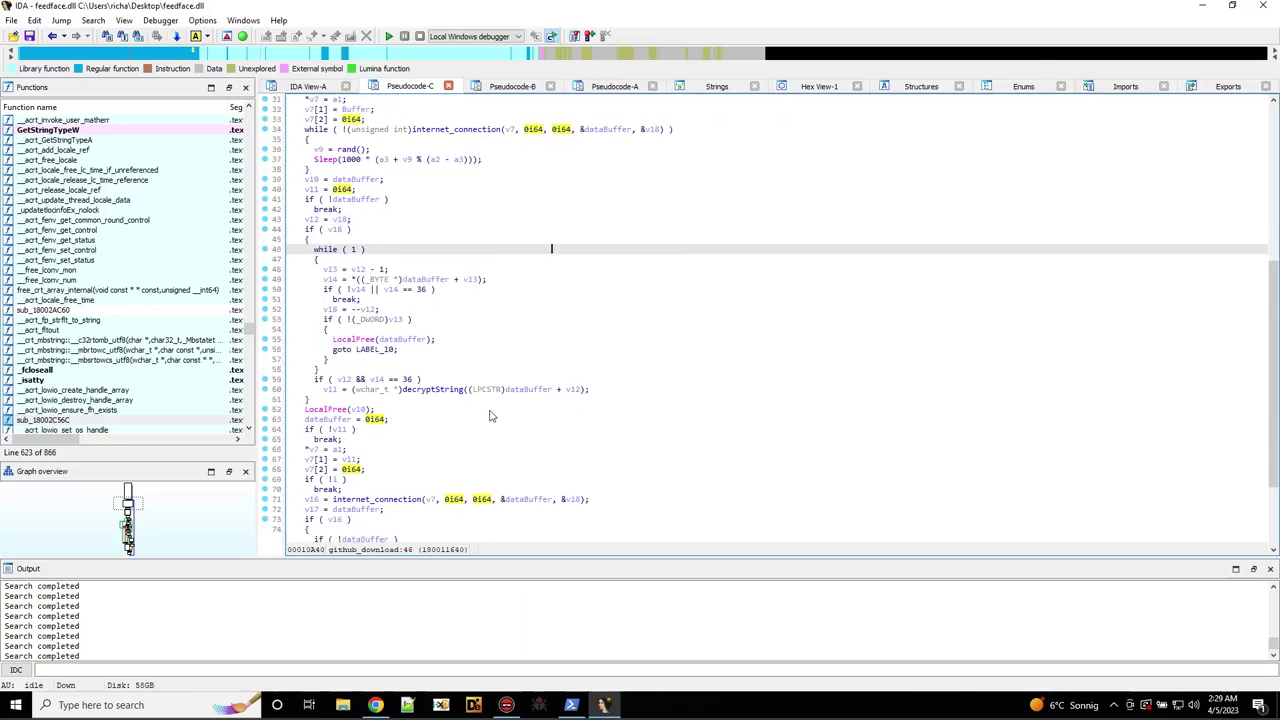
# Rename the variable v11, which receives the decryptString result in github_download, to decryptedData.
pyautogui.click(332, 390)
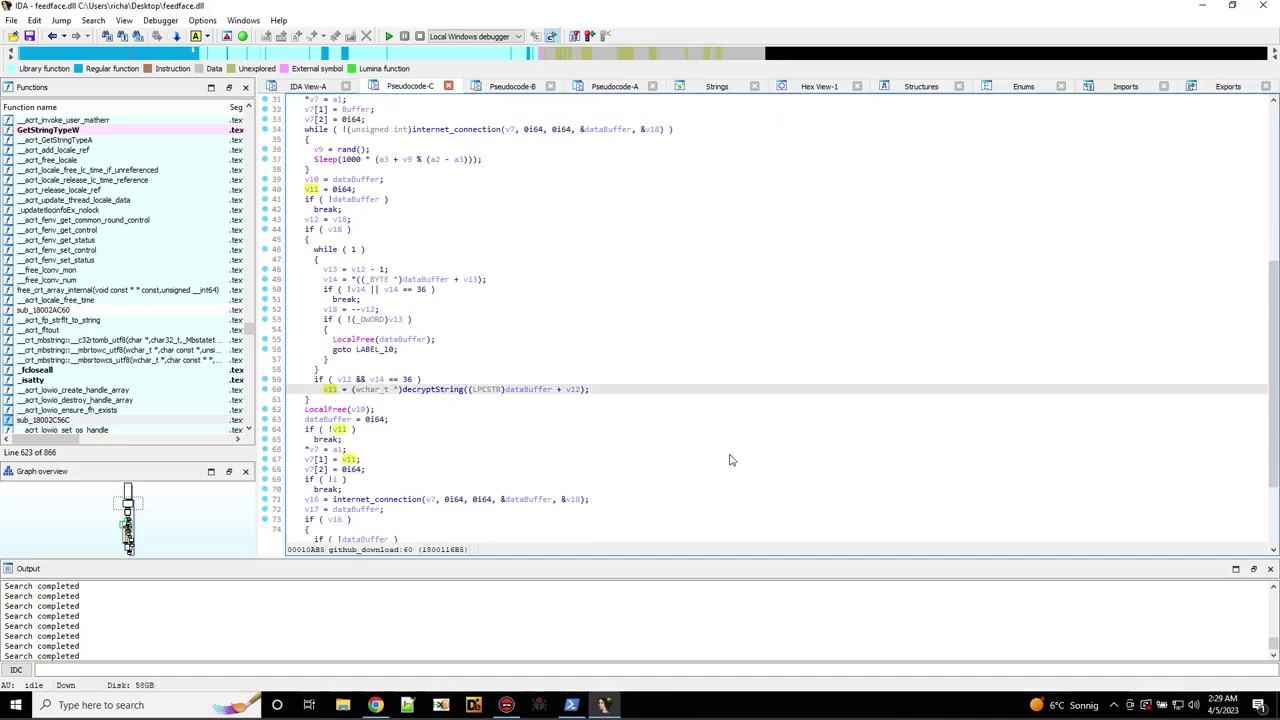
pyautogui.write('ndec')
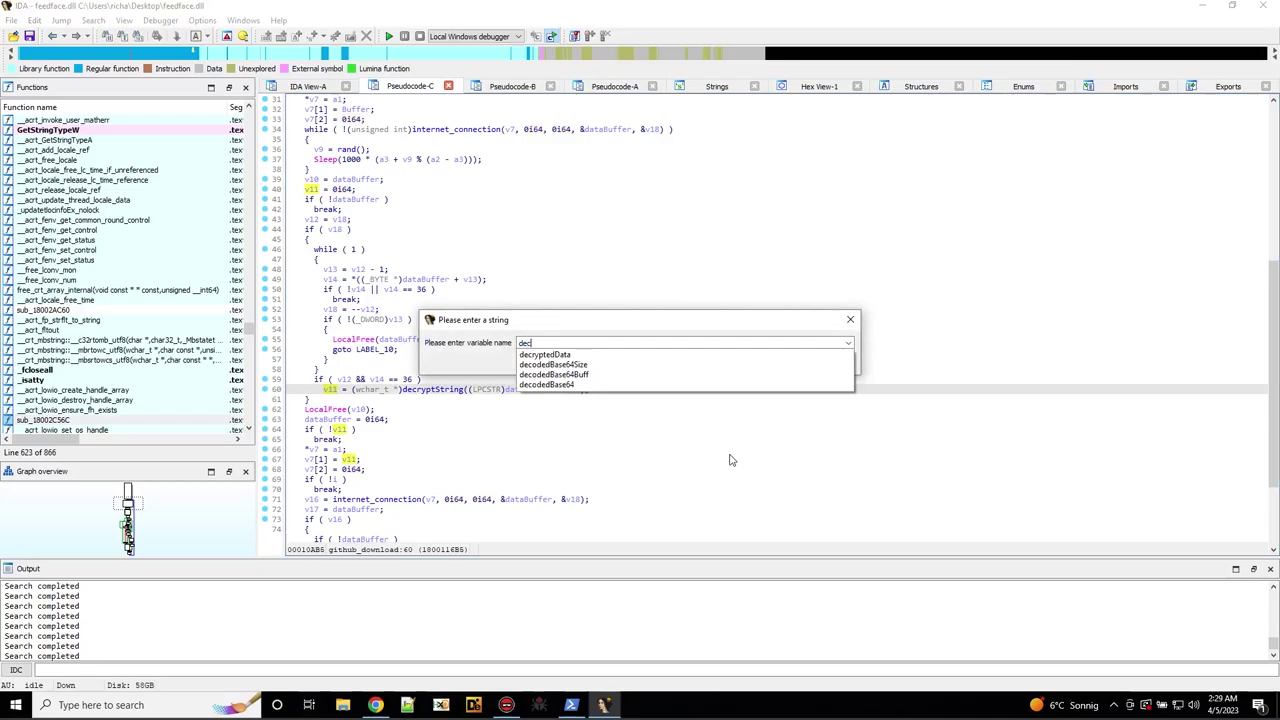
pyautogui.write('ryptedData')
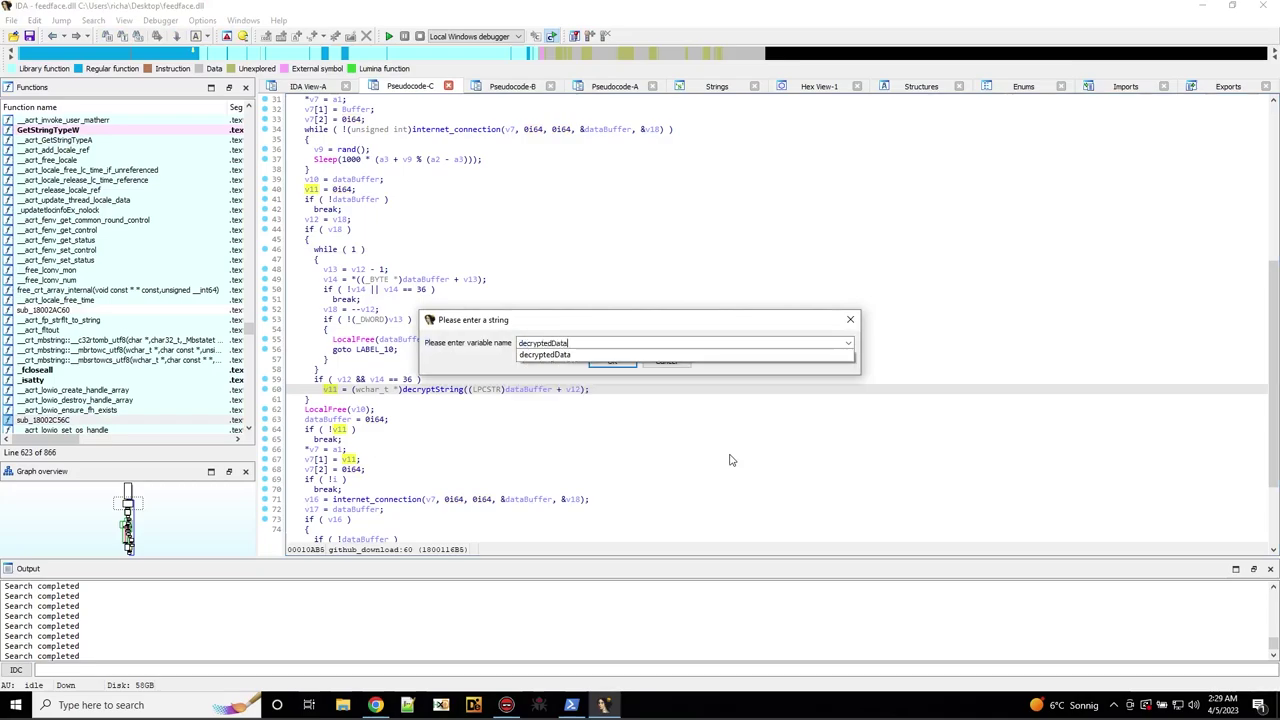
pyautogui.press('Return')
pyautogui.click(611, 362)
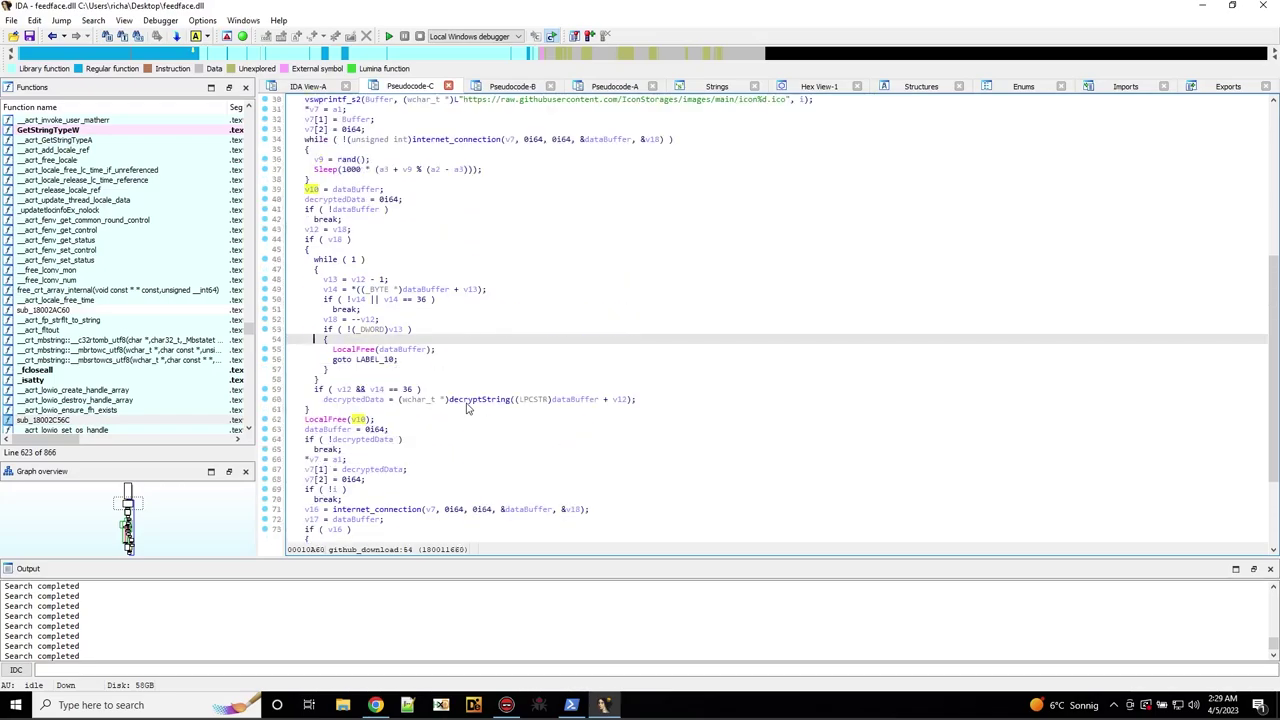
# Review the icon download URL in github_download, minimize the open windows, and open the desktop folder 3cxIcons to view the downloaded icons.
pyautogui.scroll(6, 466, 408)
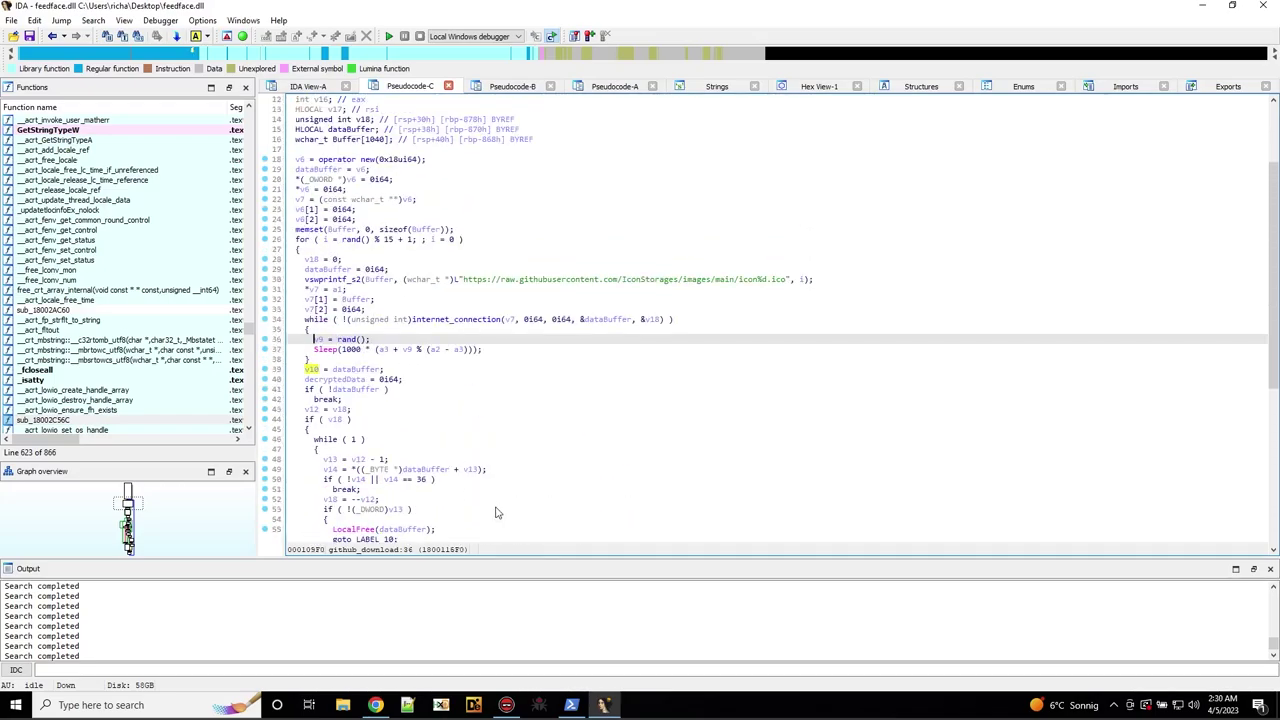
pyautogui.click(1202, 7)
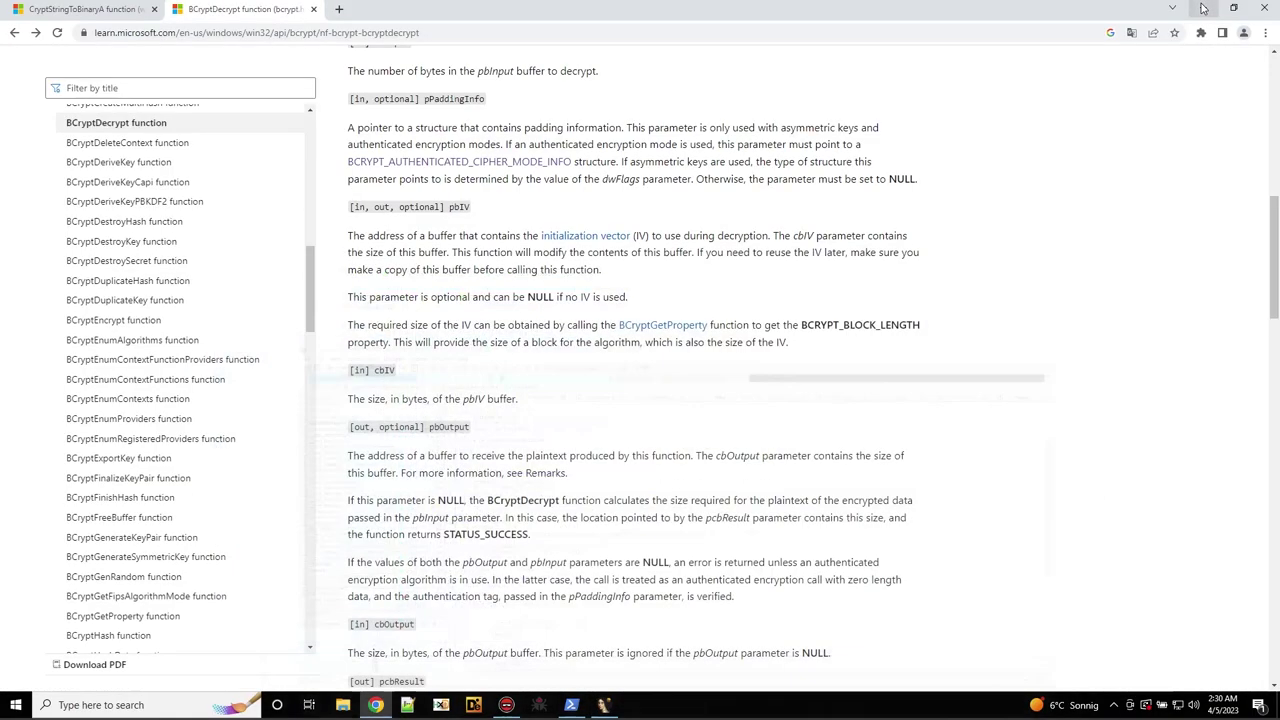
pyautogui.click(1206, 12)
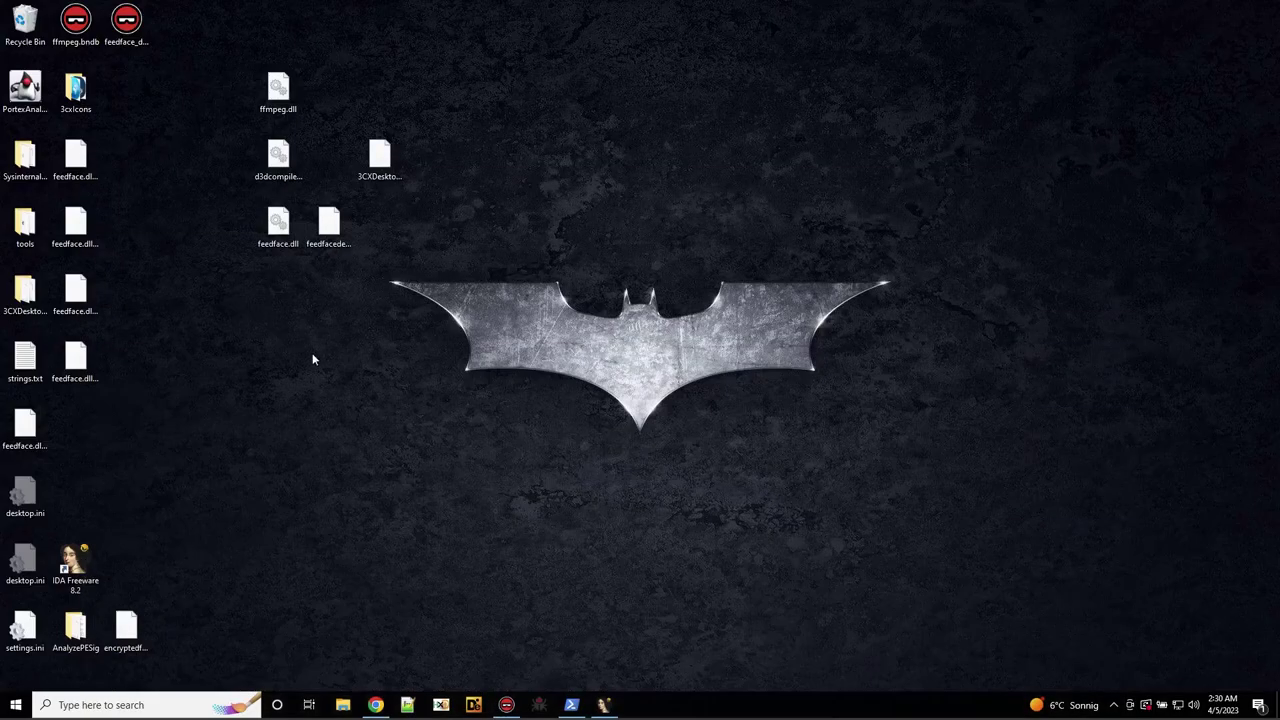
pyautogui.doubleClick(76, 92)
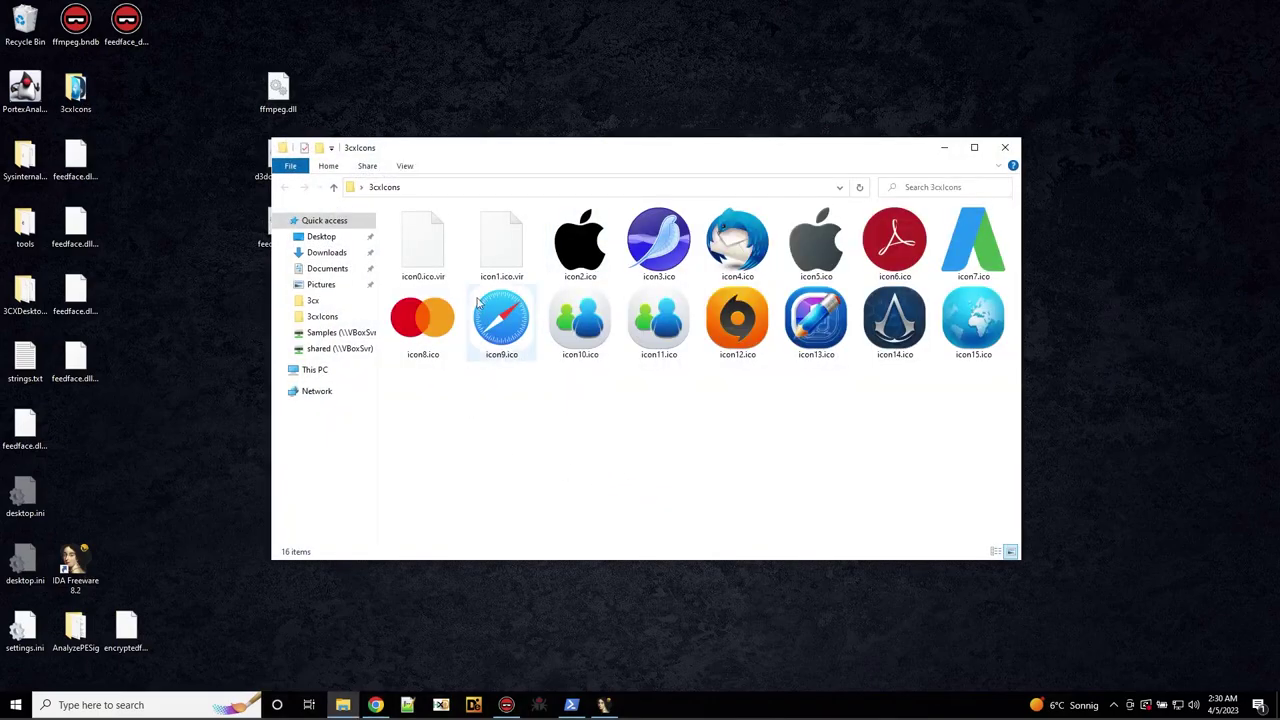
pyautogui.click(420, 282)
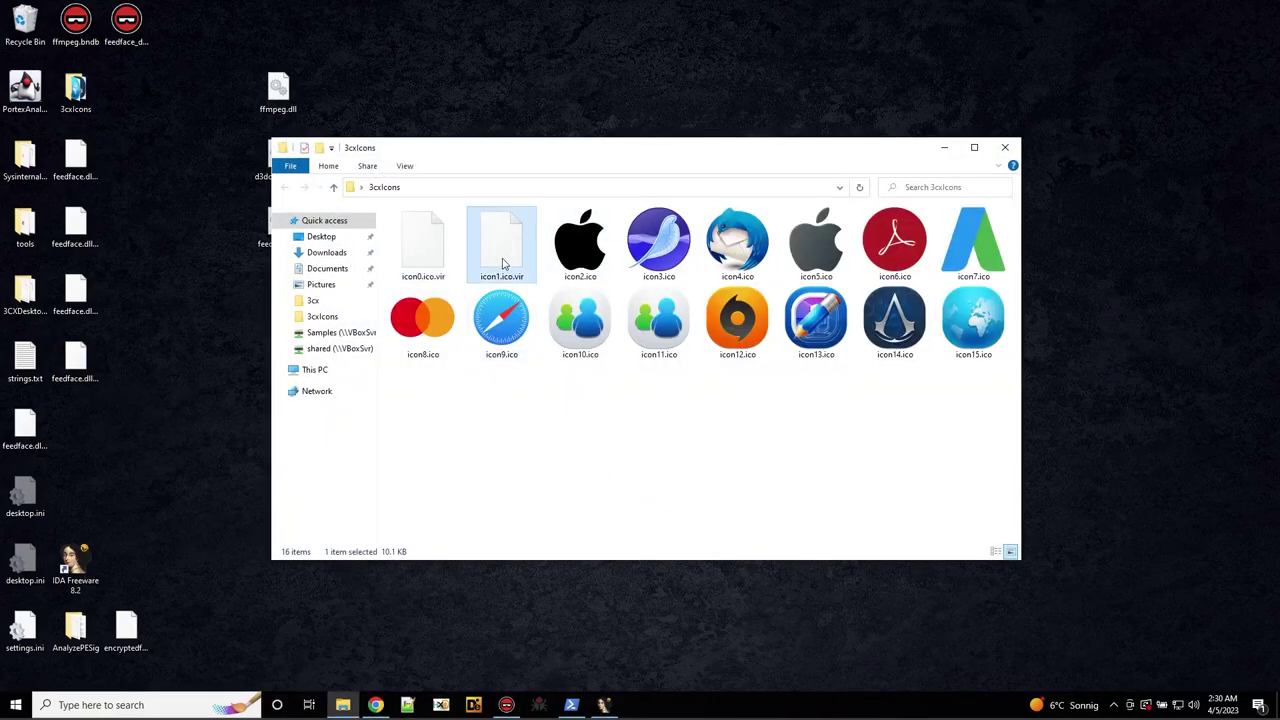
# Open PowerShell in the 3cxIcons folder and run the SysinternalsSuite strings tool on icon0.ico.vir.
pyautogui.rightClick(458, 73)
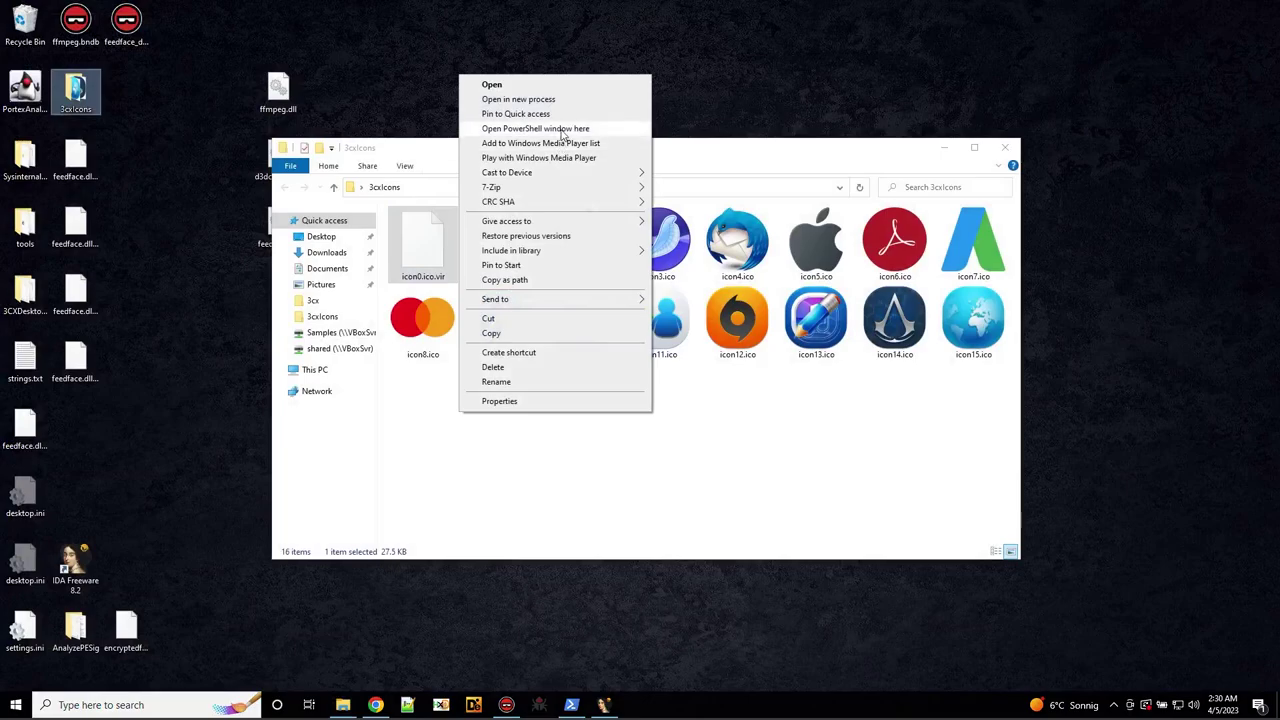
pyautogui.click(562, 130)
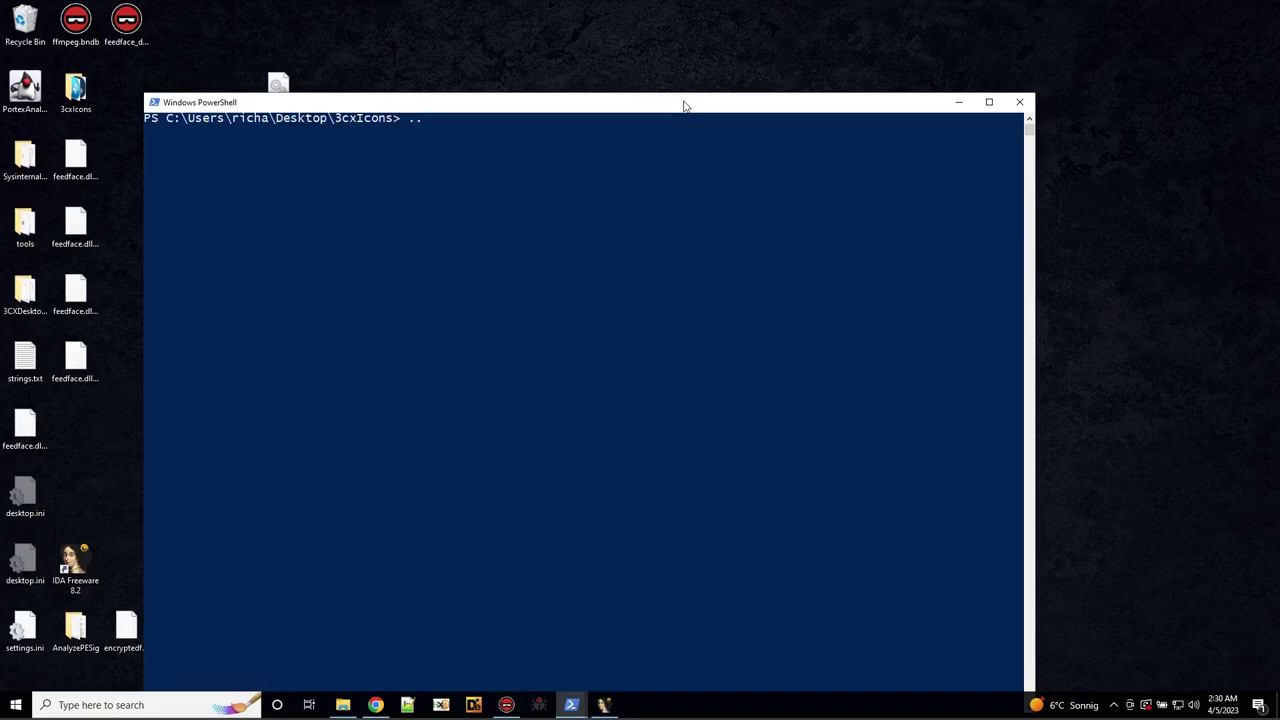
pyautogui.write('../Sys')
pyautogui.press('Tab')
pyautogui.write('s')
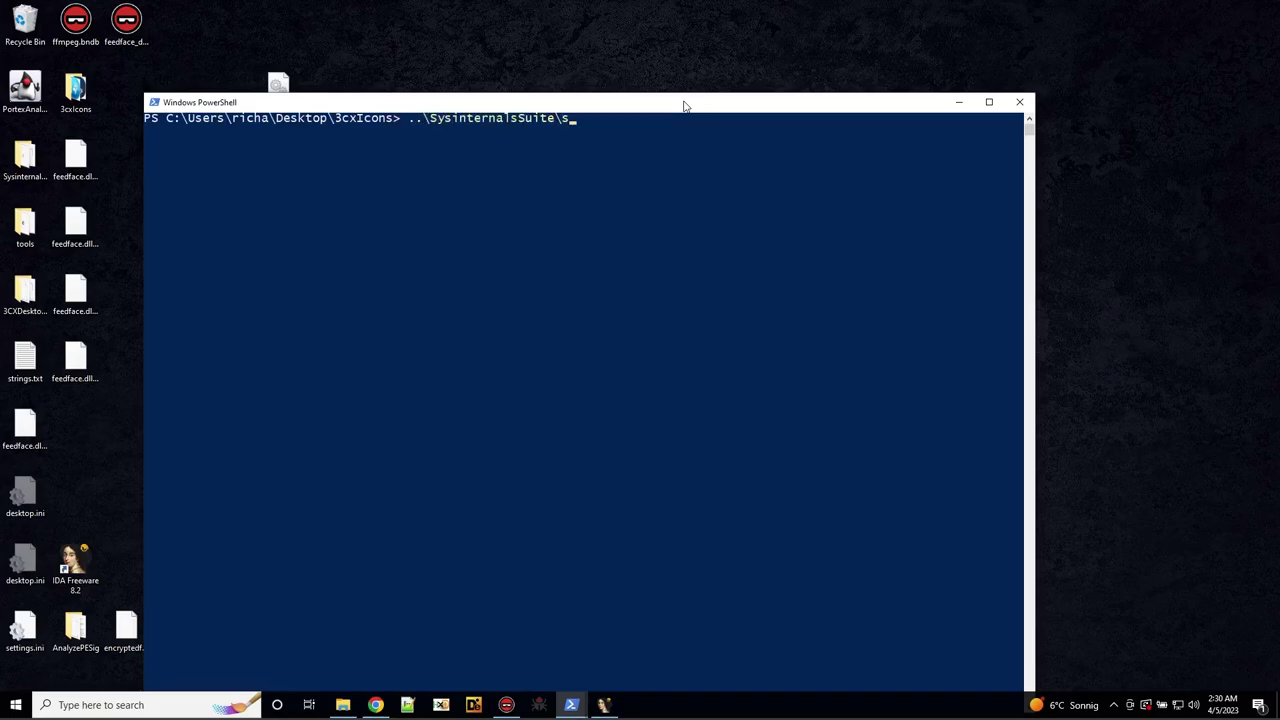
pyautogui.write('trin')
pyautogui.press('Tab')
pyautogui.write('.\\icon0.ico.vir')
pyautogui.press('Return')
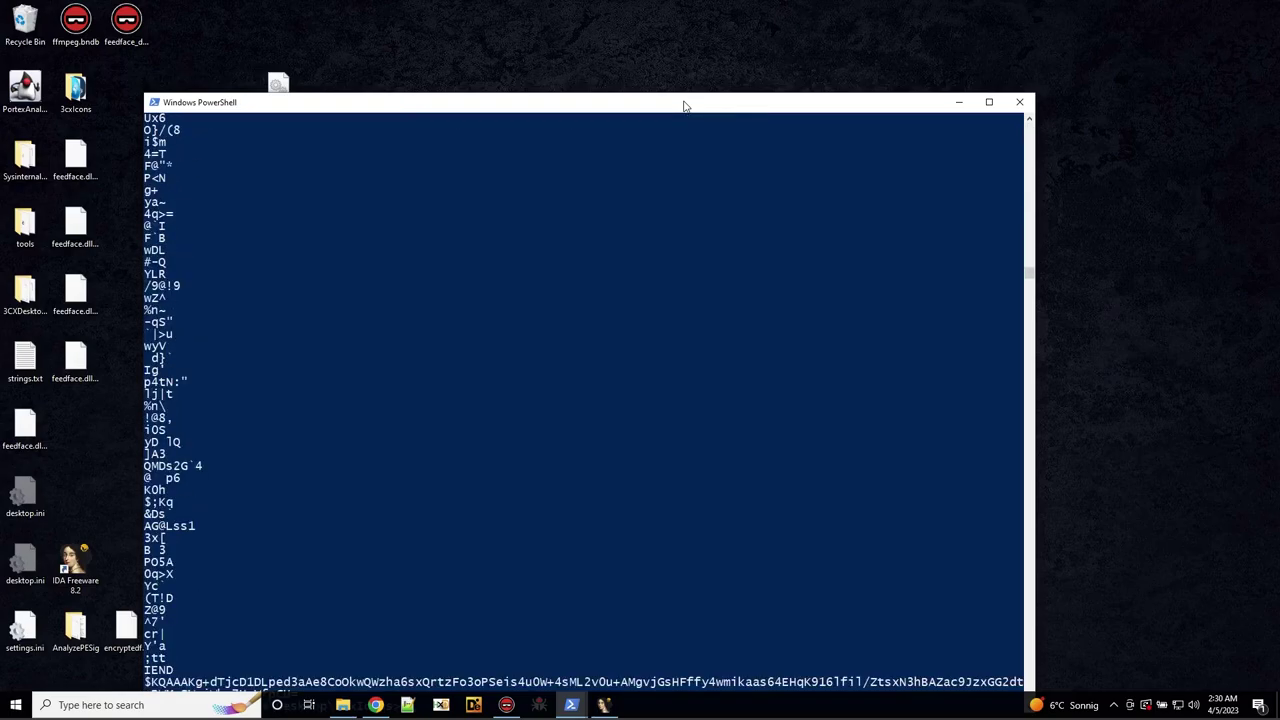
# Highlight the Base64 string, including its leading $ marker, after IEND at the end of the strings output.
pyautogui.moveTo(536, 110); pyautogui.dragTo(532, 16)
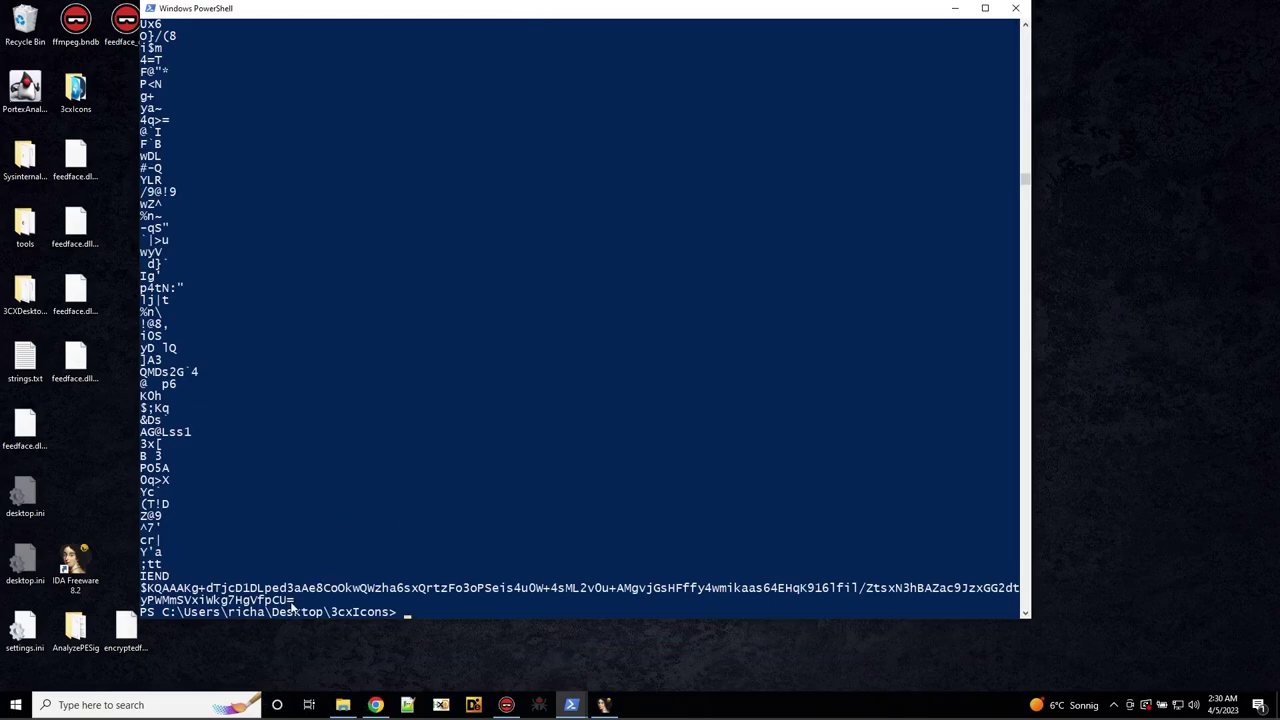
pyautogui.moveTo(292, 604); pyautogui.dragTo(142, 590)
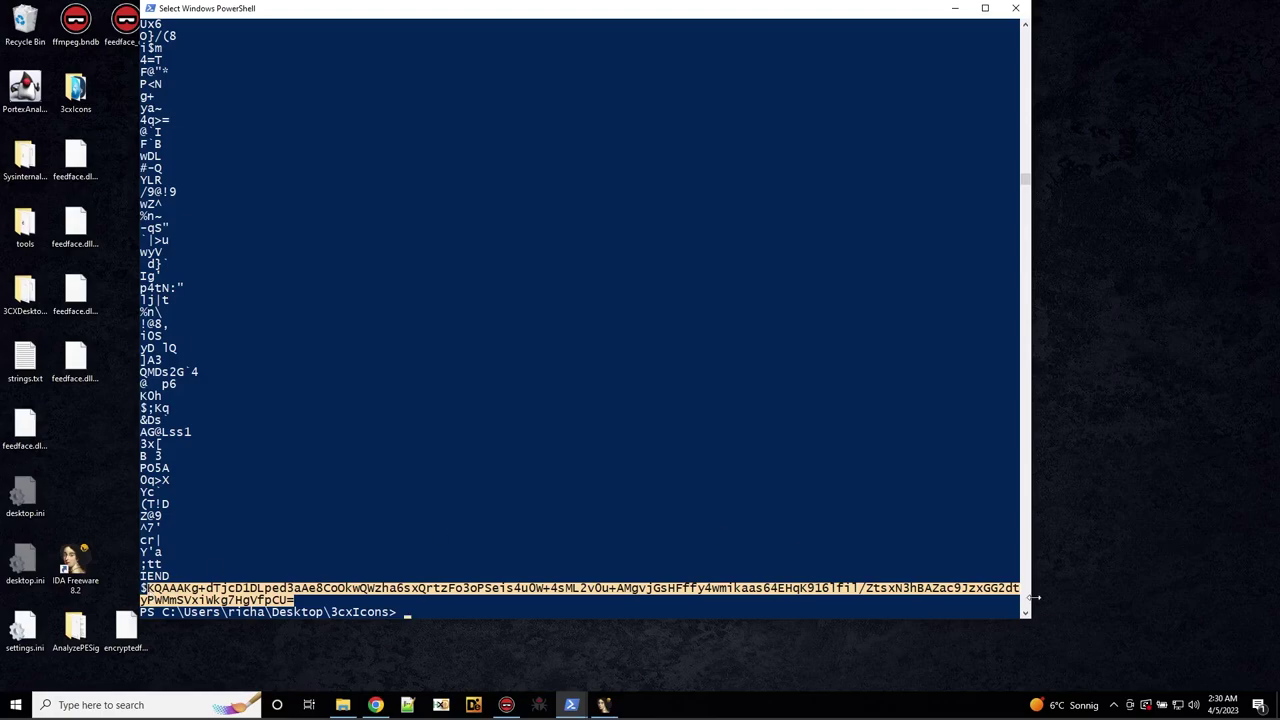
pyautogui.moveTo(1025, 178); pyautogui.dragTo(998, 518)
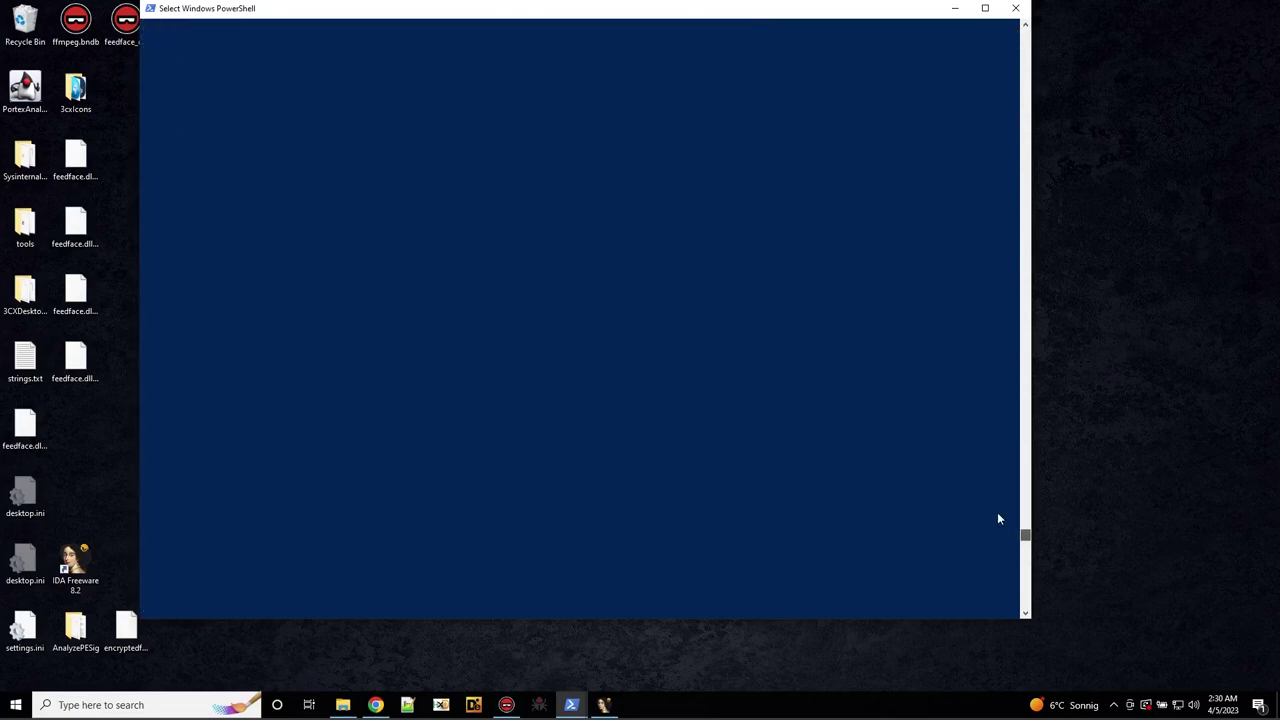
pyautogui.moveTo(1004, 297); pyautogui.dragTo(1028, 186)
pyautogui.scroll(3, 211, 336)
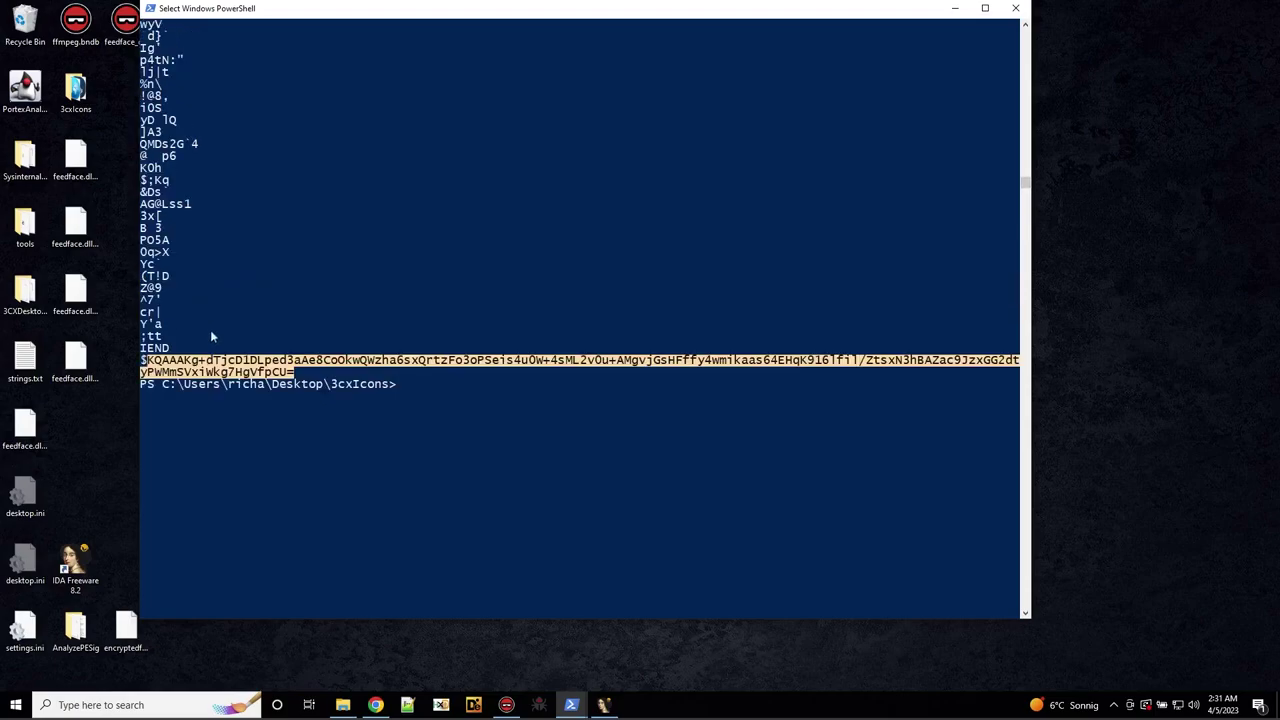
pyautogui.click(246, 372)
pyautogui.moveTo(297, 376); pyautogui.dragTo(148, 369)
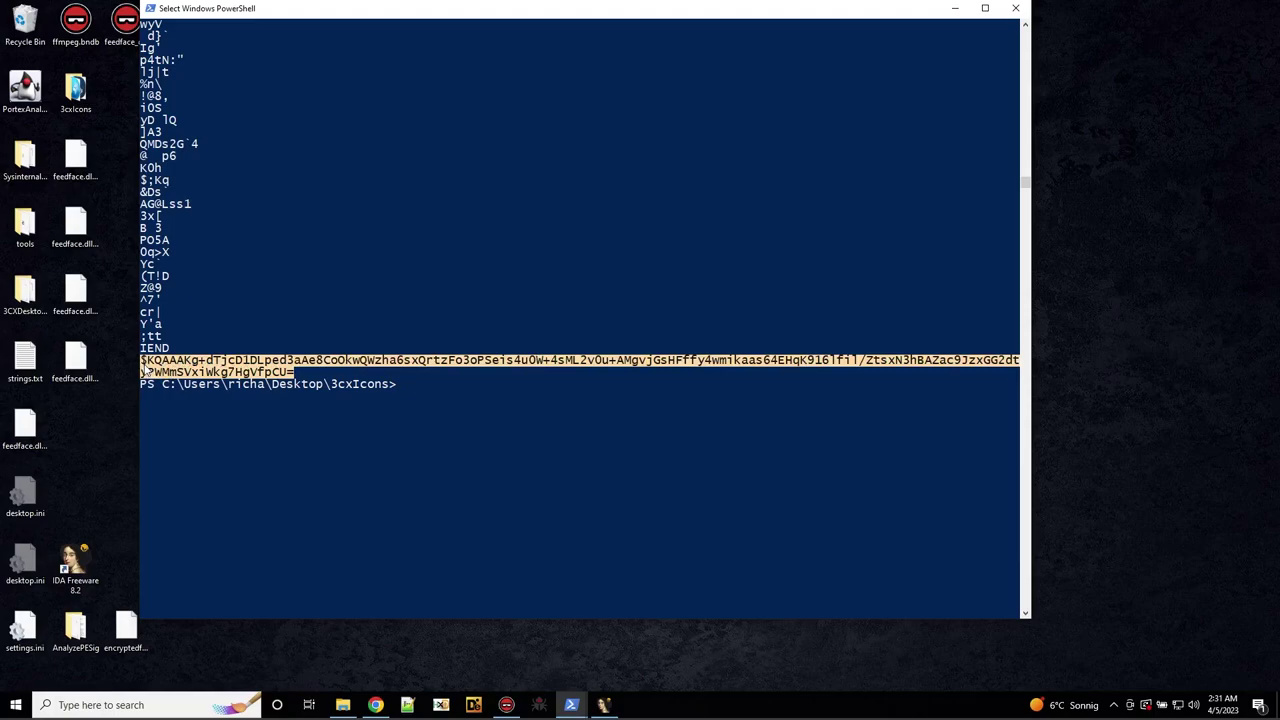
# Close the PowerShell and 3cxIcons windows, switch back to IDA, and review the rest of github_download.
pyautogui.click(1014, 12)
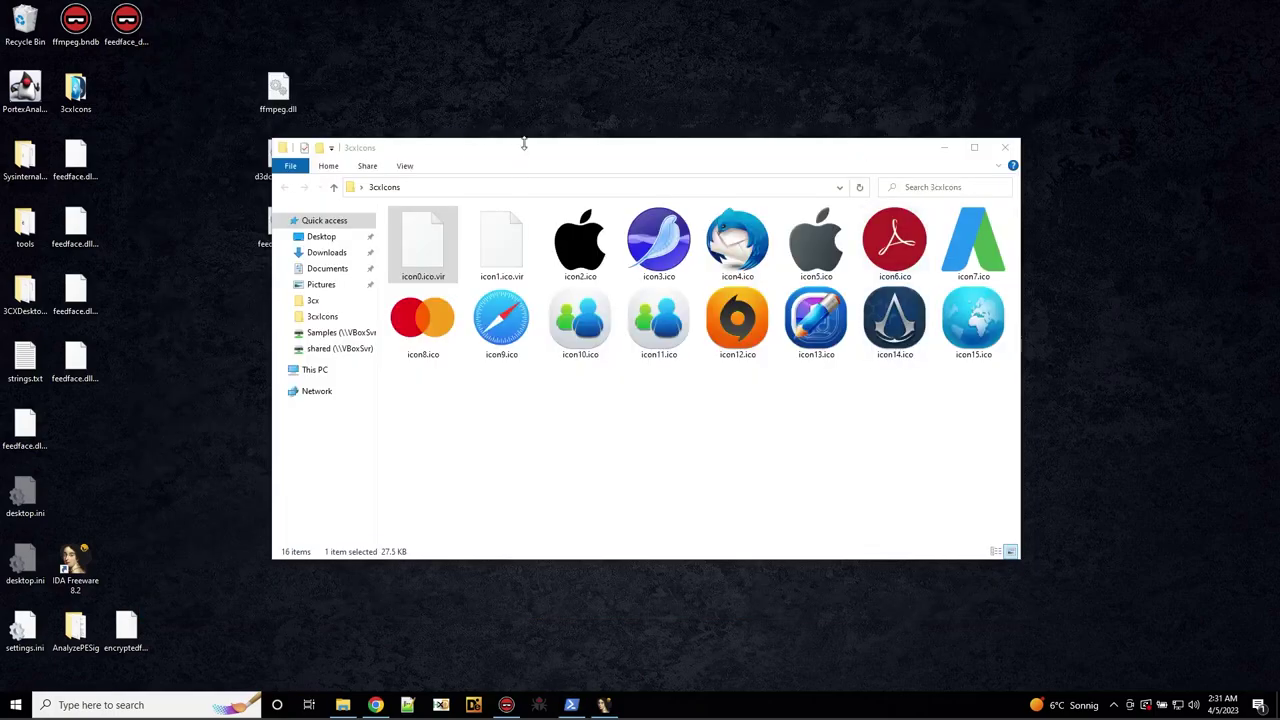
pyautogui.click(1005, 147)
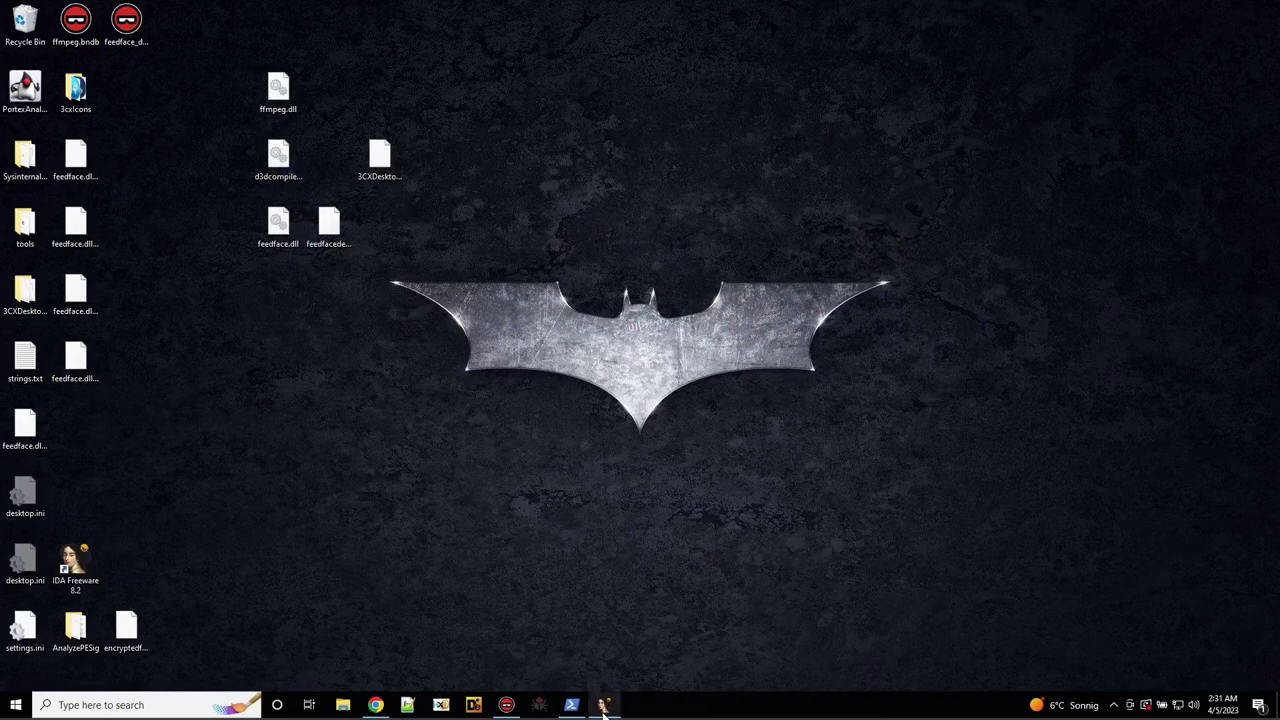
pyautogui.click(603, 705)
pyautogui.scroll(-12, 490, 357)
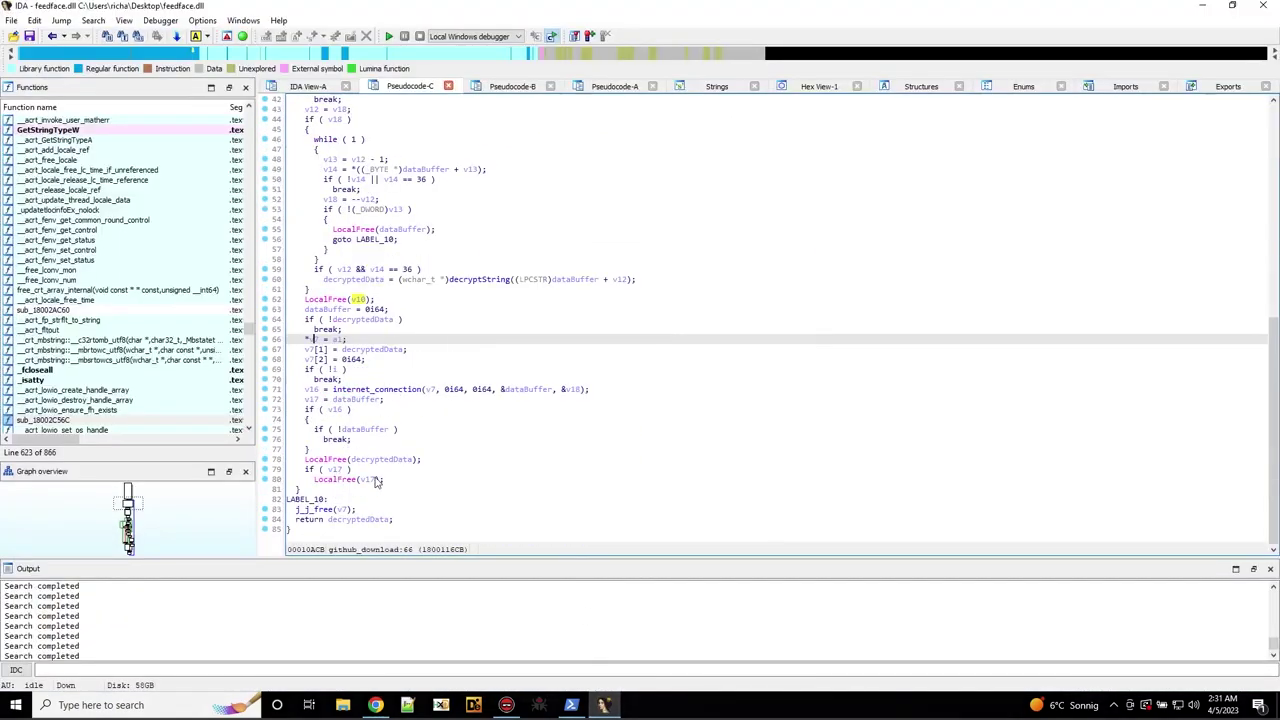
pyautogui.scroll(3, 378, 483)
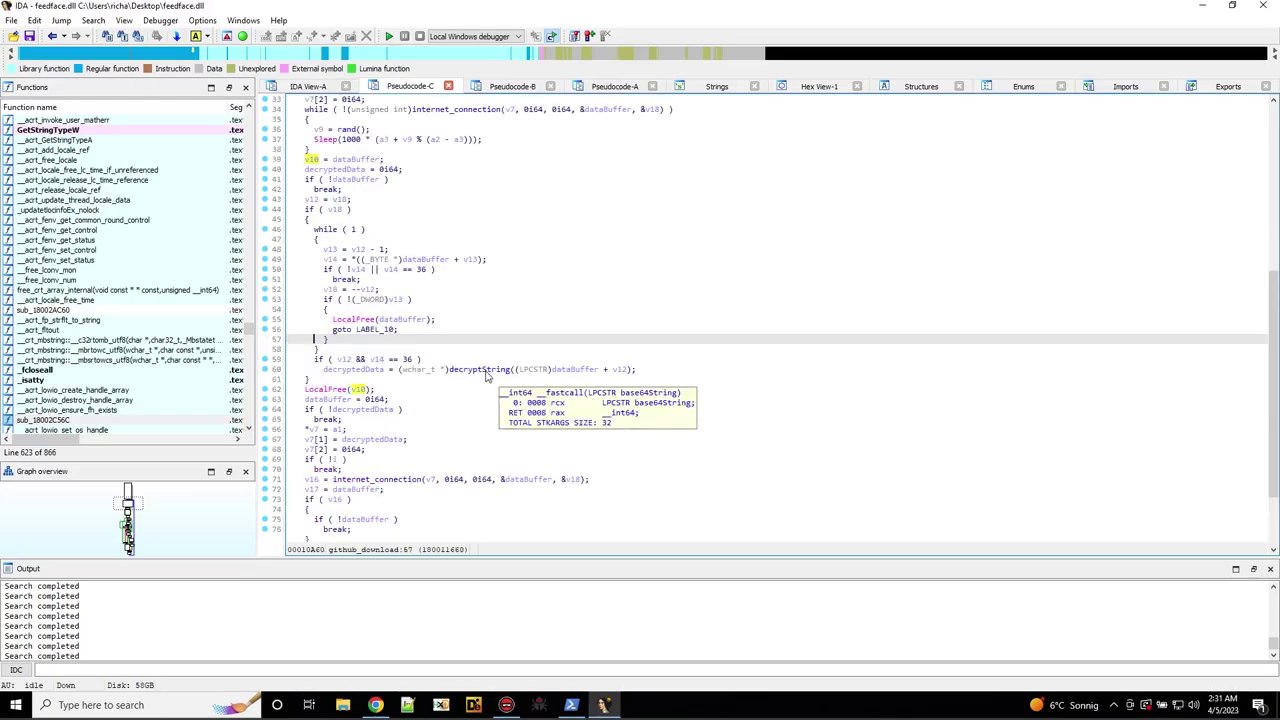
# Open decryptString from github_download, read through its pseudocode, and open the decryptBCode function called at its end.
pyautogui.doubleClick(487, 374)
pyautogui.scroll(-20, 490, 378)
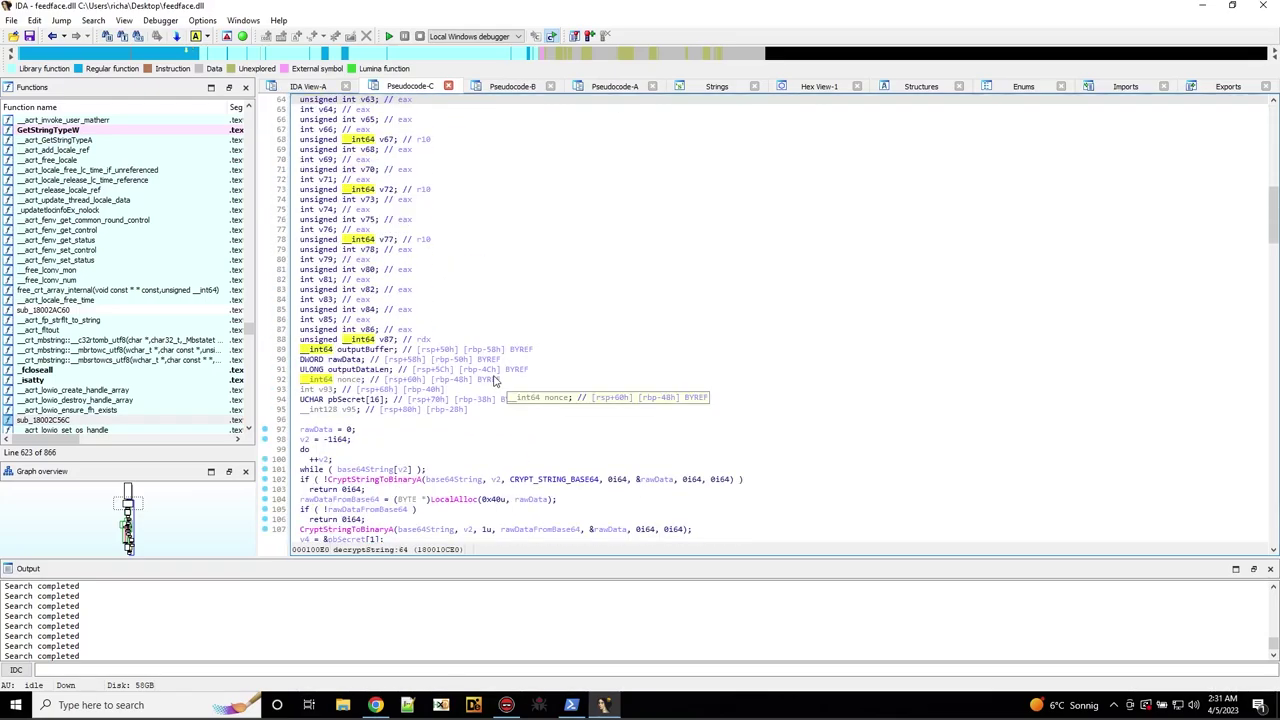
pyautogui.scroll(-8, 493, 381)
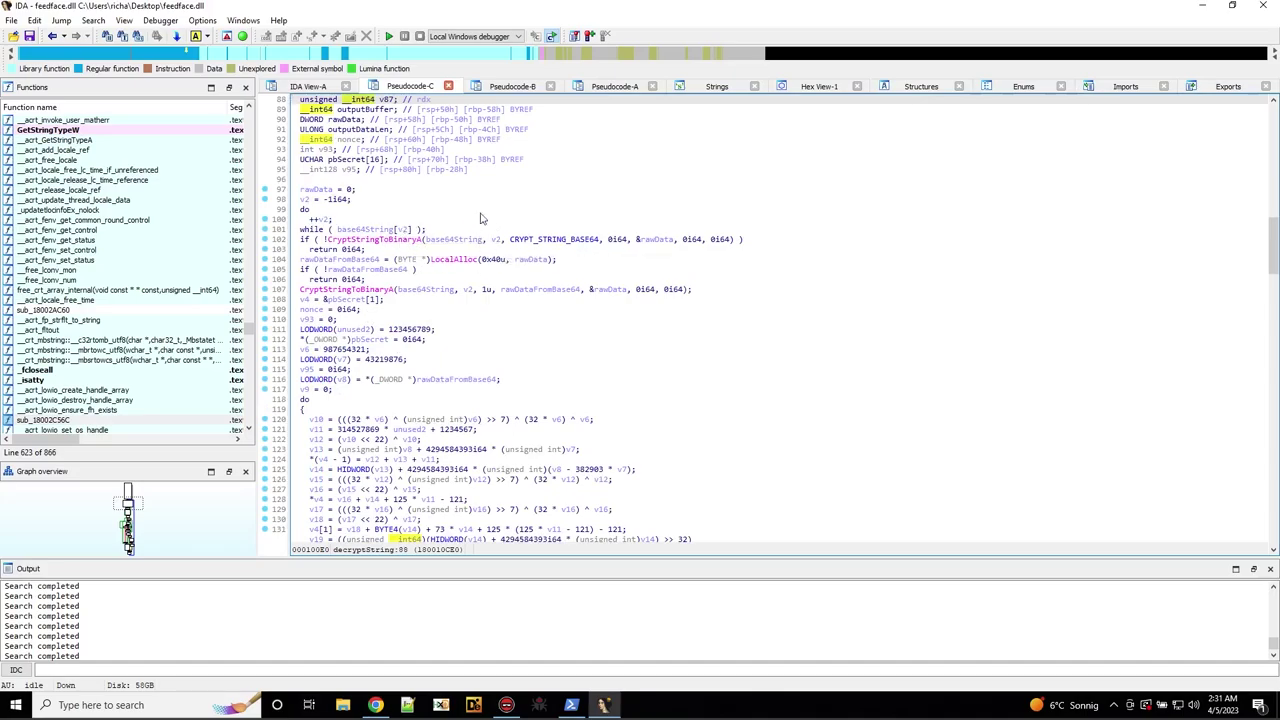
pyautogui.scroll(-8, 483, 219)
pyautogui.scroll(-20, 503, 209)
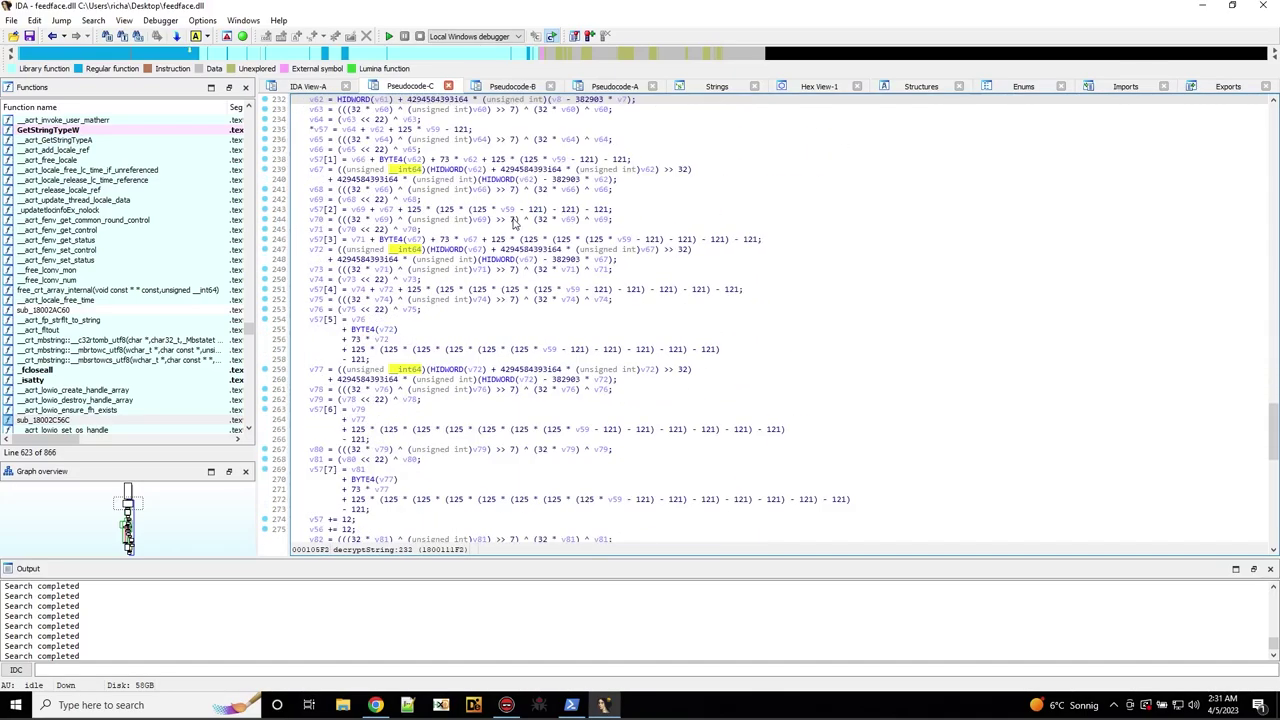
pyautogui.scroll(-20, 480, 436)
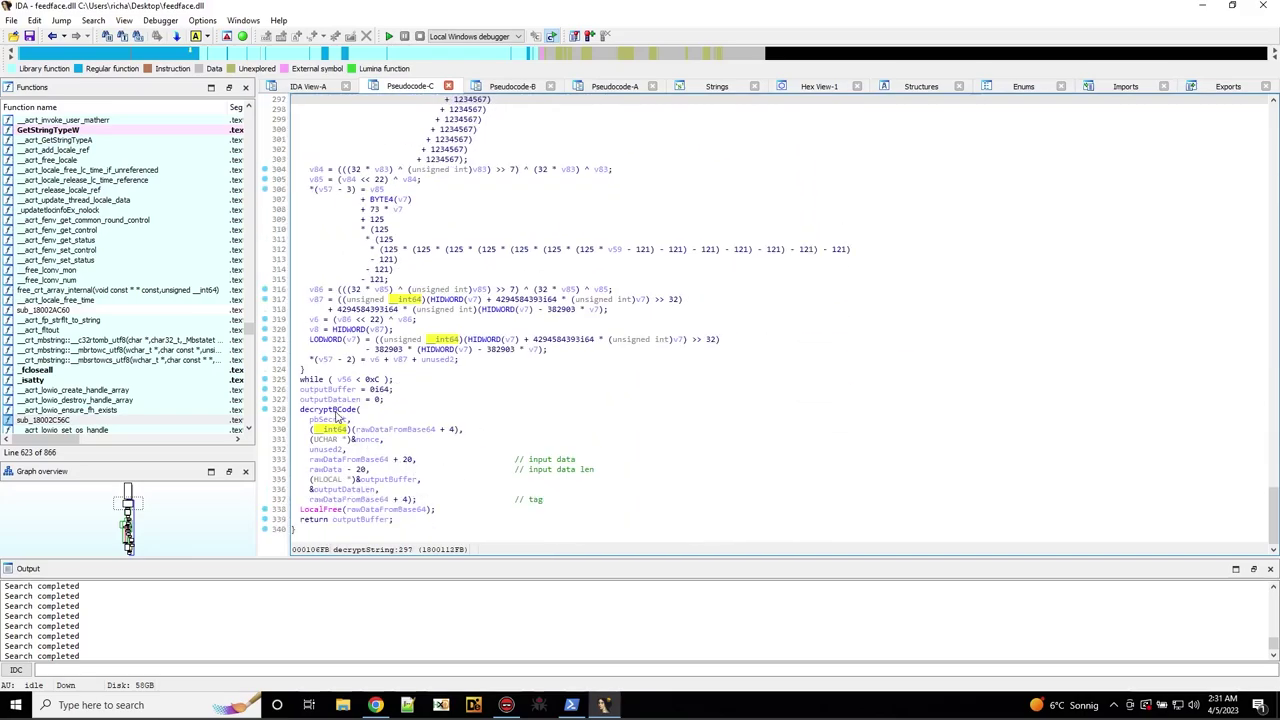
pyautogui.click(336, 411)
pyautogui.doubleClick(324, 412)
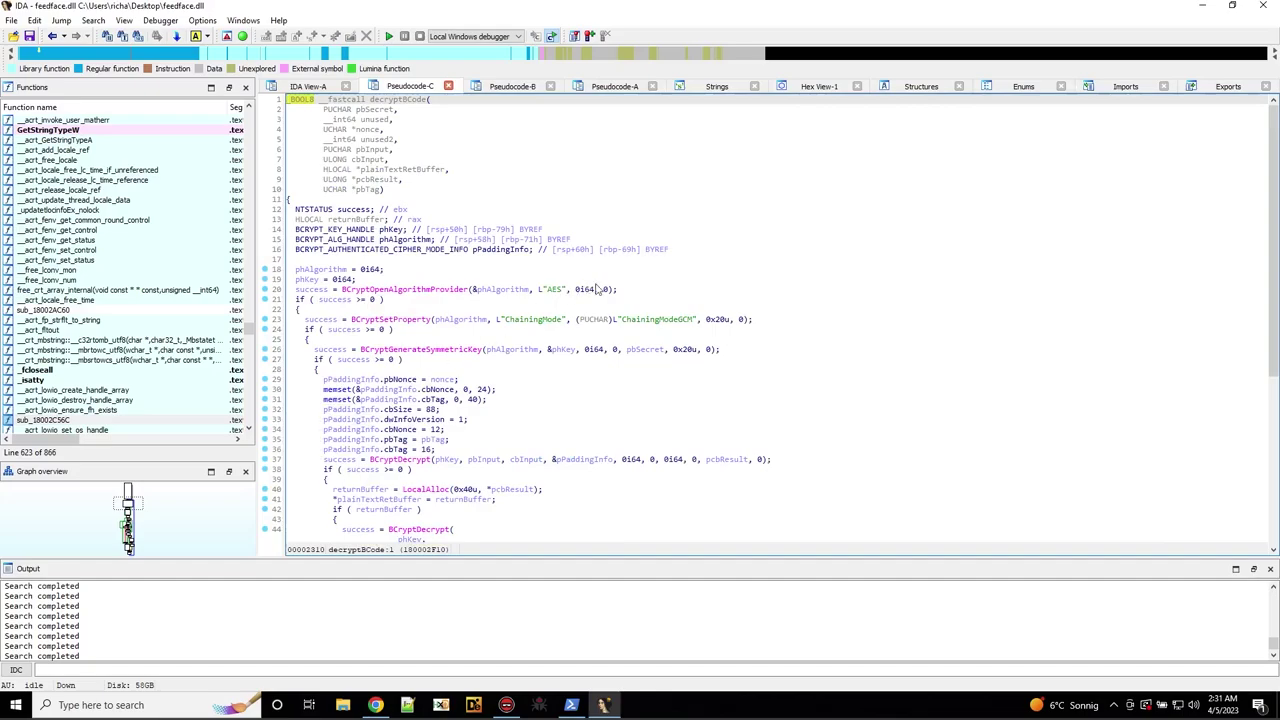
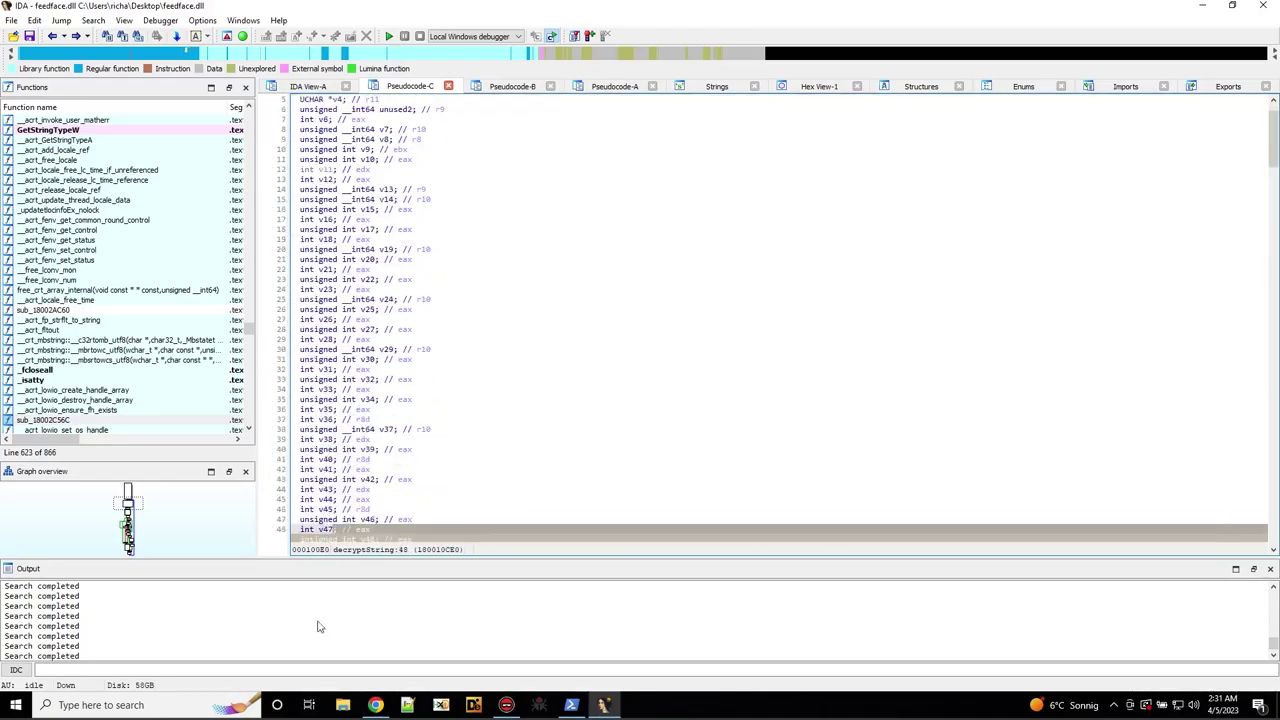
# Back in decryptString, highlight and examine the arithmetic loops between the CryptStringToBinaryA calls and the decryptBCode call.
pyautogui.moveTo(318, 627); pyautogui.dragTo(452, 234)
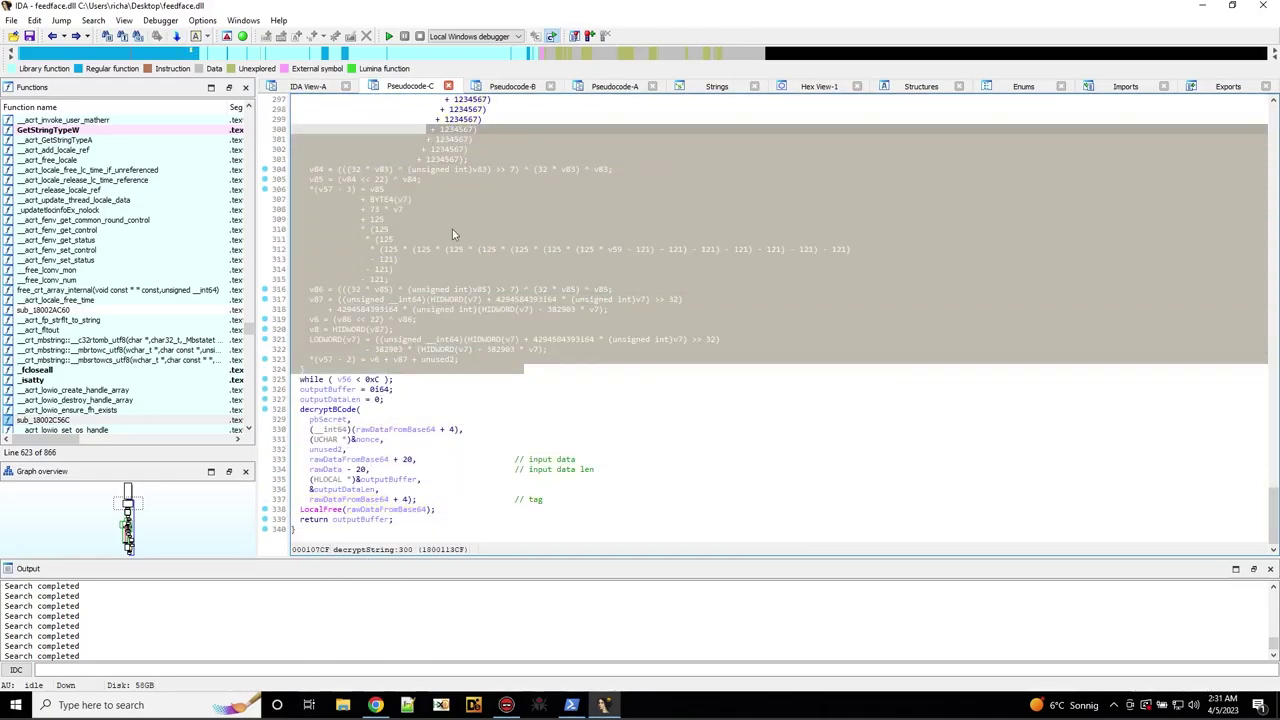
pyautogui.scroll(20, 527, 356)
pyautogui.click(568, 299)
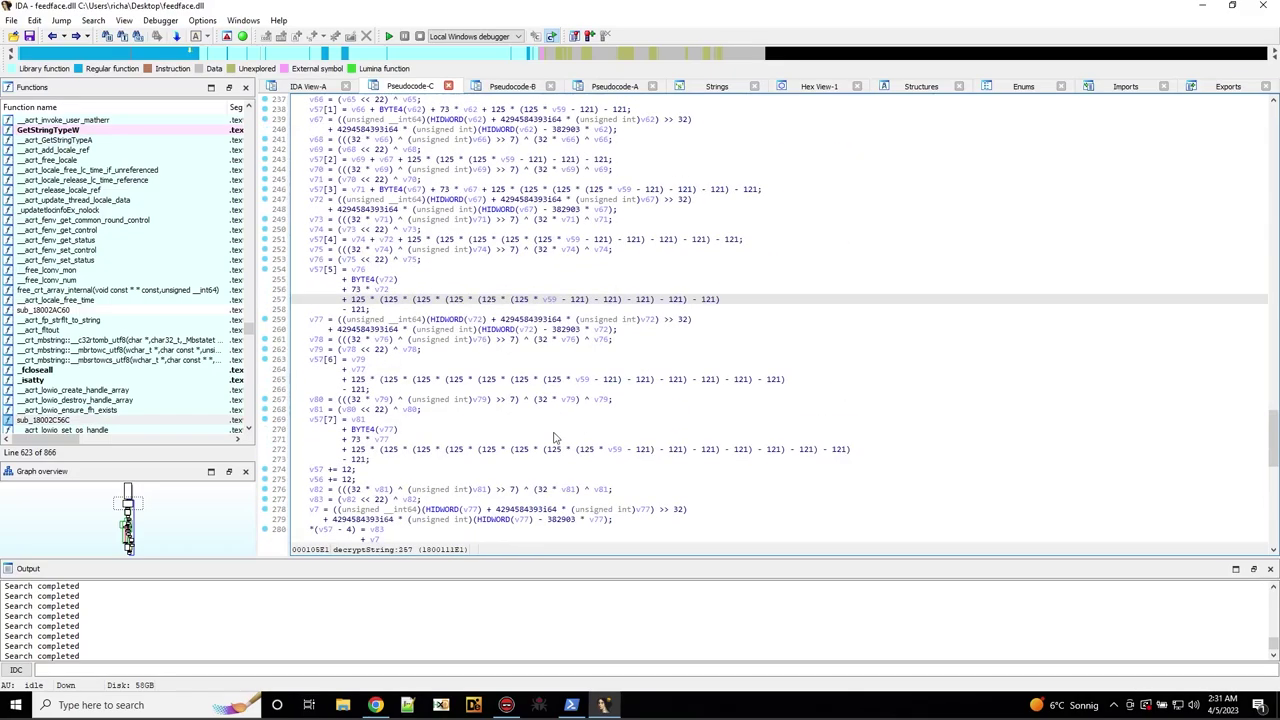
pyautogui.scroll(20, 555, 437)
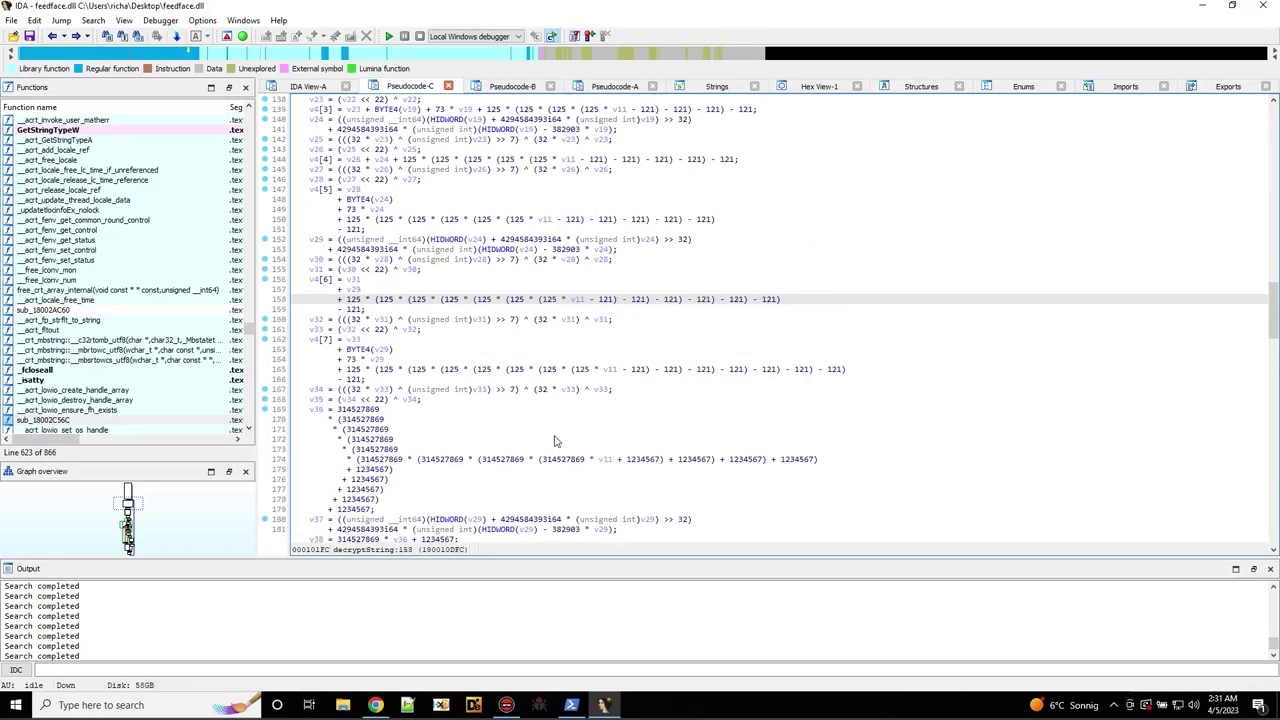
pyautogui.scroll(17, 555, 440)
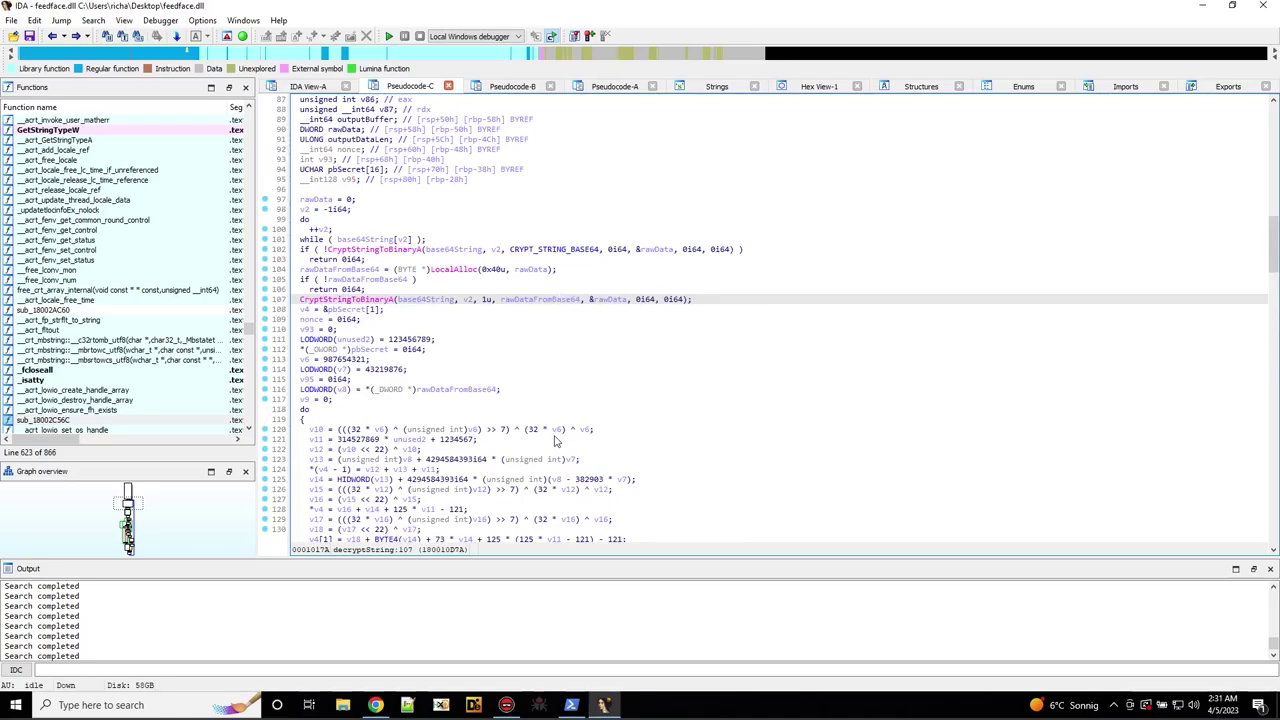
pyautogui.scroll(-4, 555, 440)
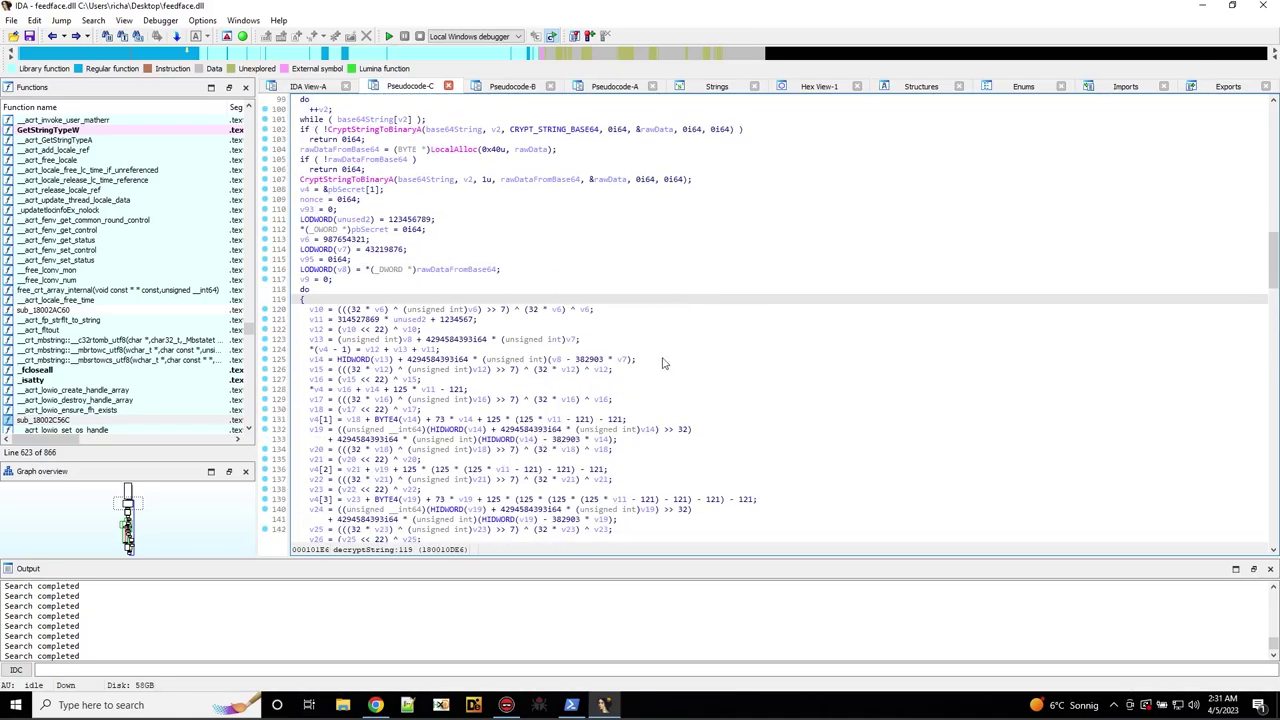
# Restore the maximized IDA window and snap it to fill the right half of the desktop.
pyautogui.click(318, 293)
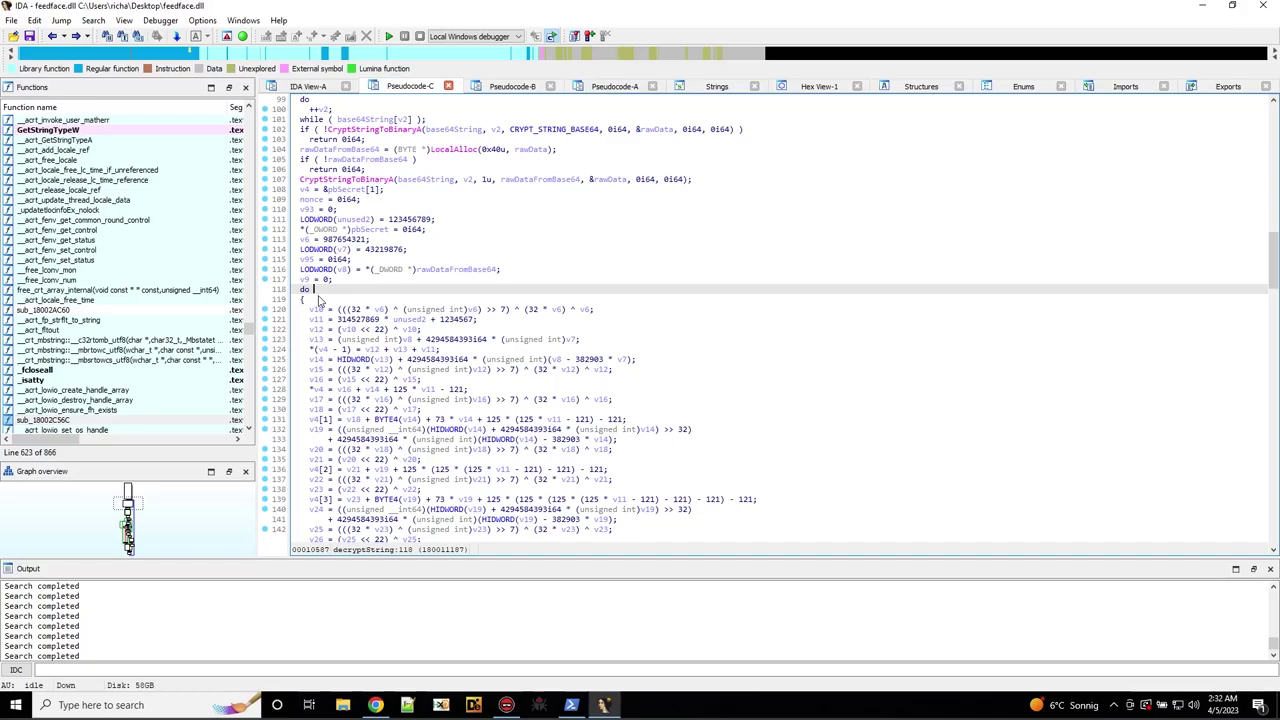
pyautogui.click(1232, 5)
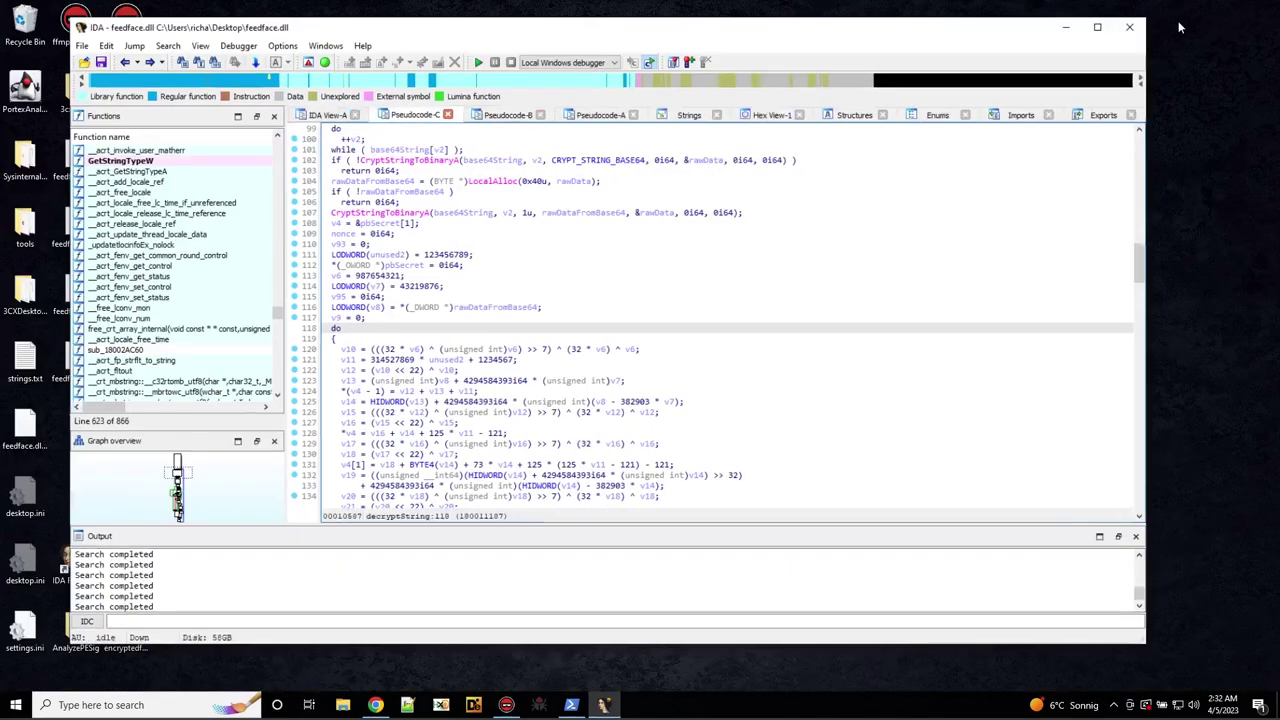
pyautogui.moveTo(678, 27); pyautogui.dragTo(1279, 189)
pyautogui.click(572, 267)
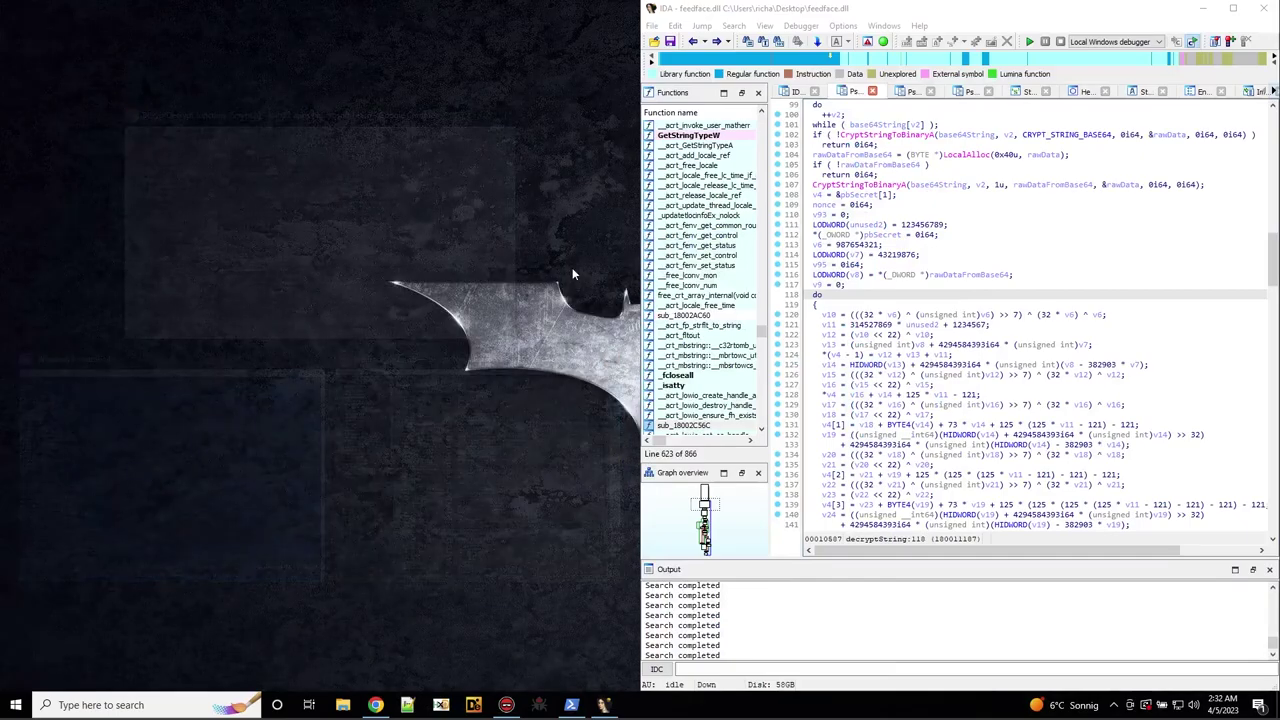
# Switch to x64dbg and load feedface.dll from the Desktop for debugging.
pyautogui.click(541, 705)
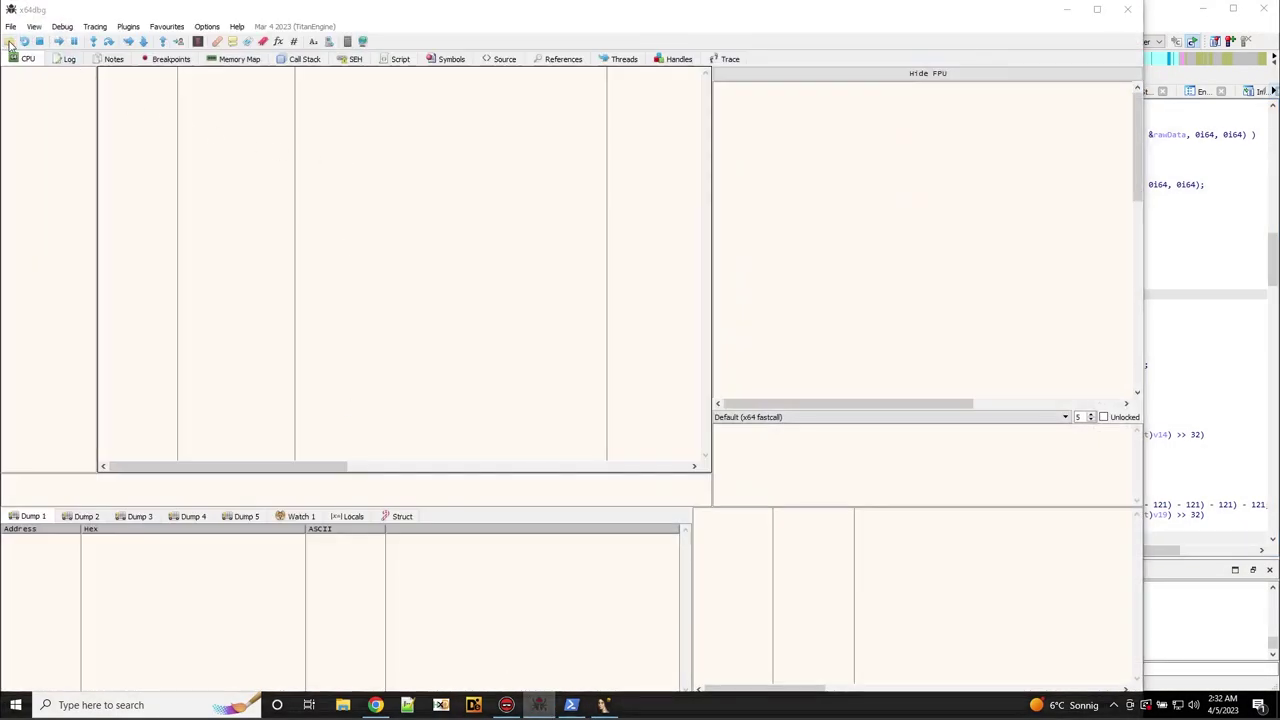
pyautogui.click(9, 43)
pyautogui.click(165, 202)
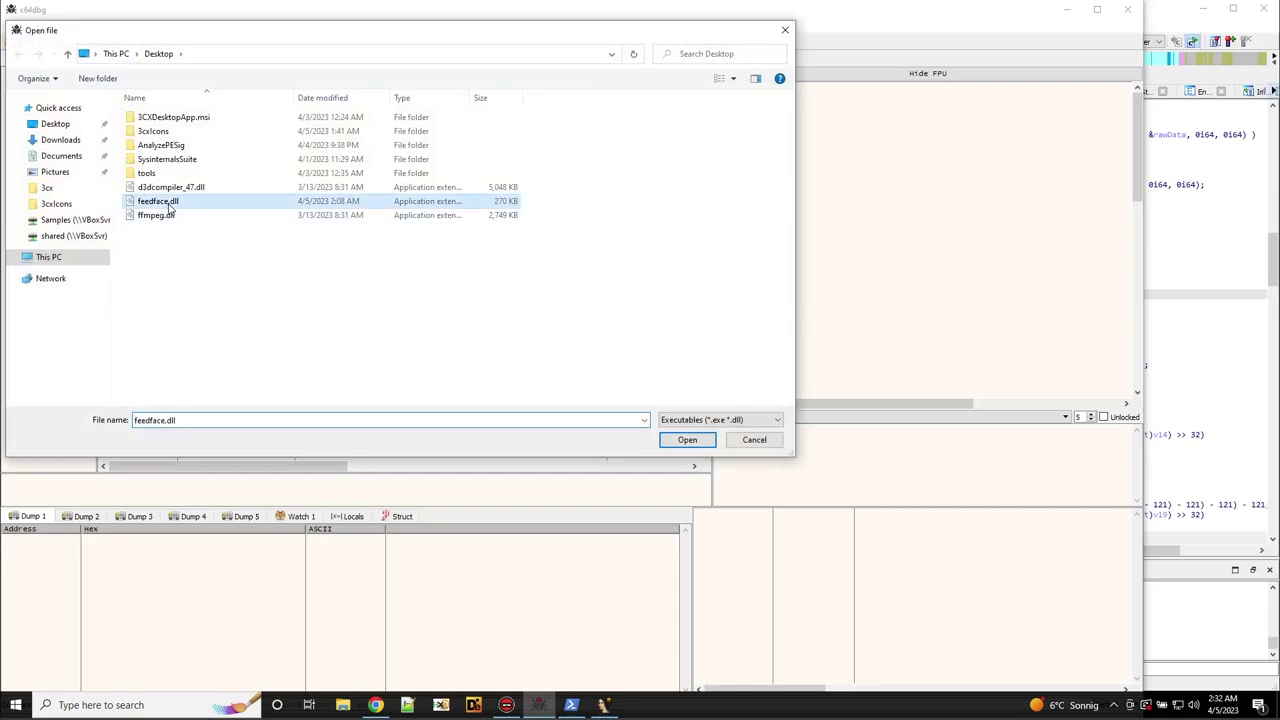
pyautogui.click(692, 445)
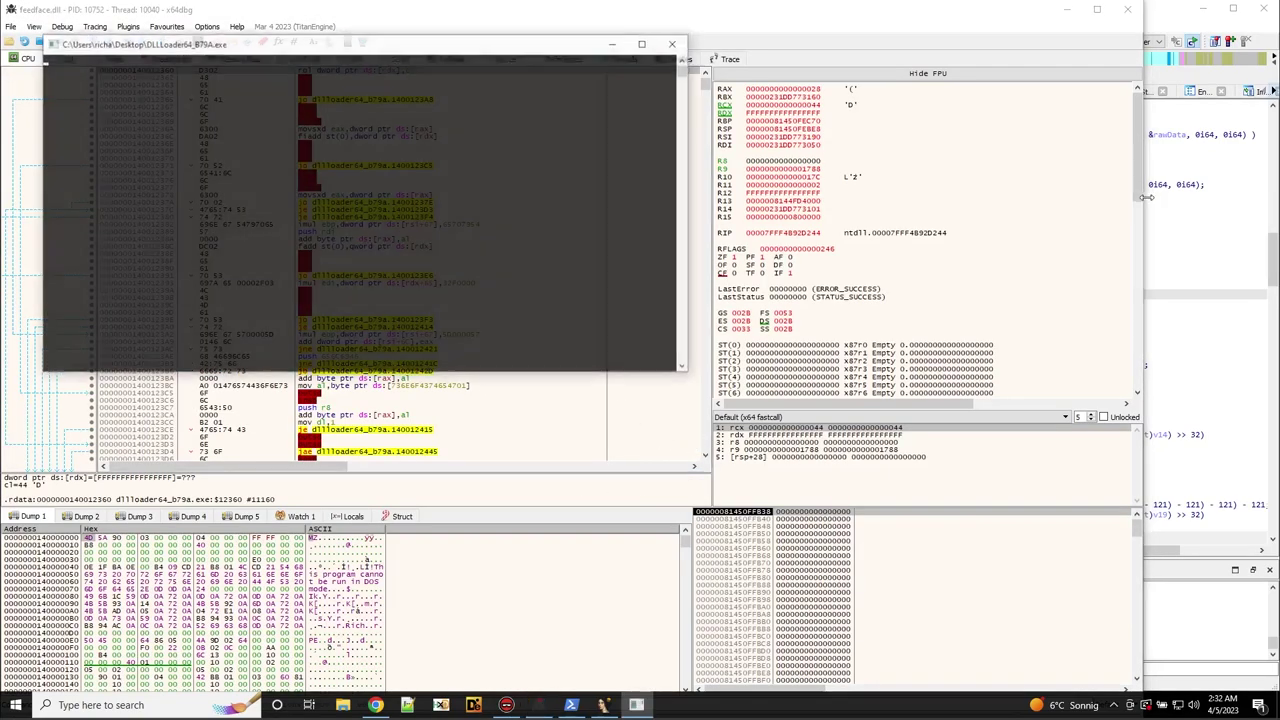
# Narrow the x64dbg window to sit beside IDA, bring it in front of the DLL loader console, and widen its disassembly pane.
pyautogui.moveTo(1142, 238); pyautogui.dragTo(660, 298)
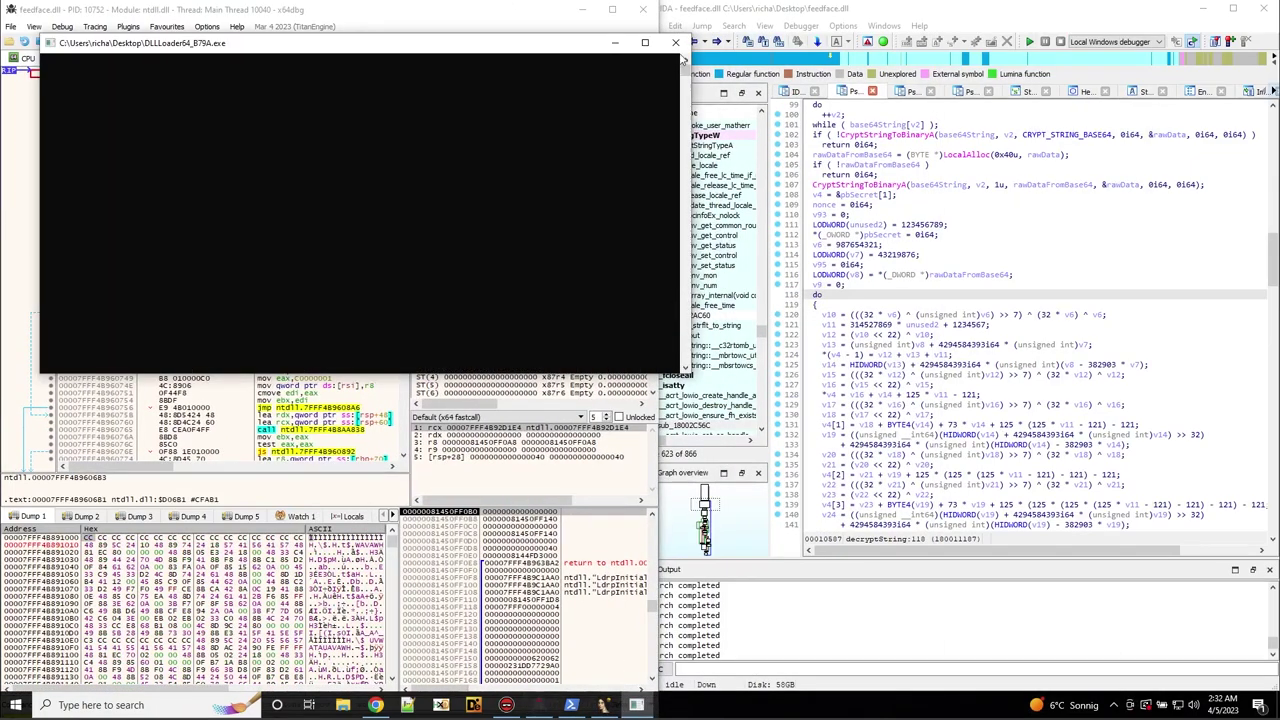
pyautogui.click(543, 27)
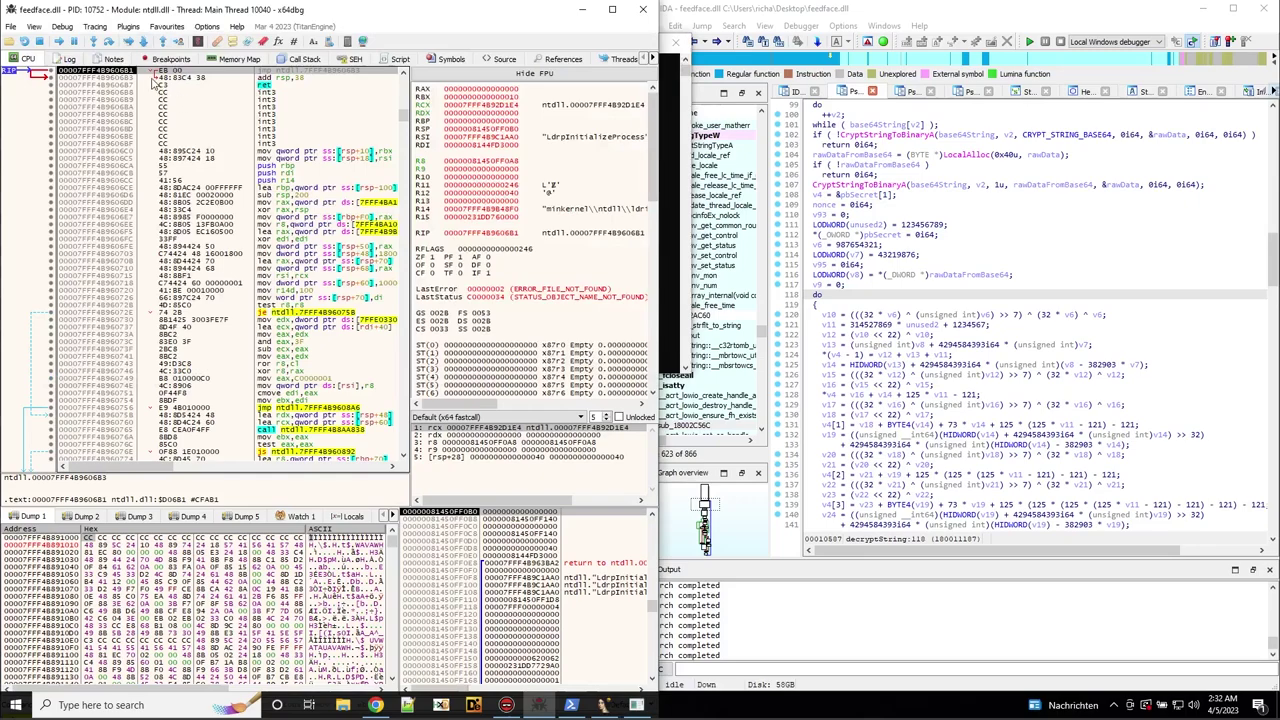
pyautogui.moveTo(410, 163); pyautogui.dragTo(512, 173)
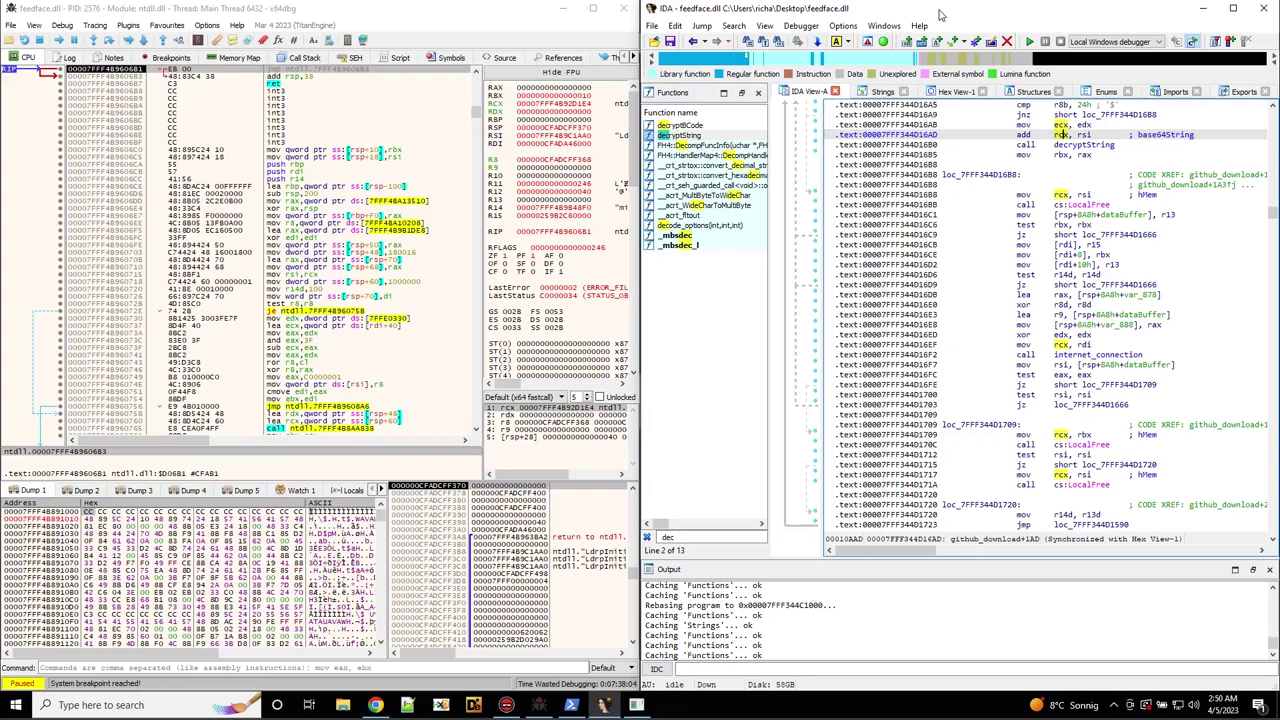
# In IDA, open decryptString from its call in github_download, decompile it, and go to the CryptStringToBinaryA calls.
pyautogui.doubleClick(1082, 144)
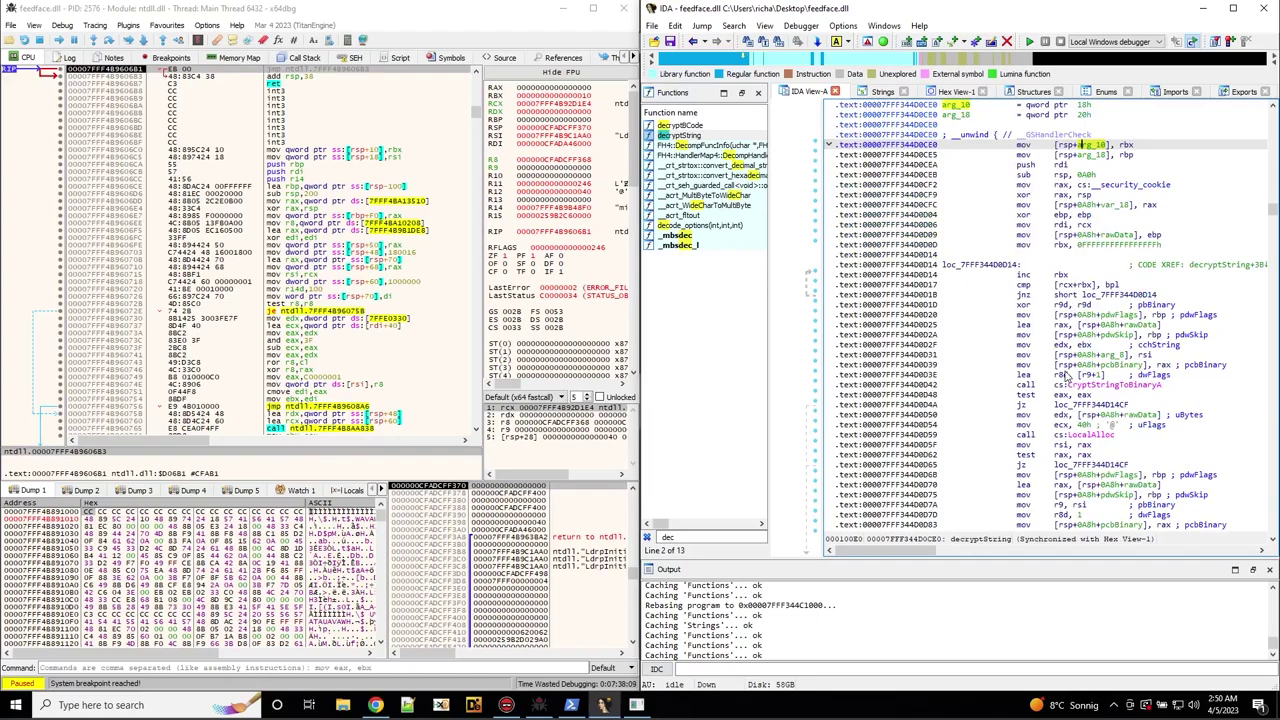
pyautogui.press('F5')
pyautogui.scroll(-20, 1071, 360)
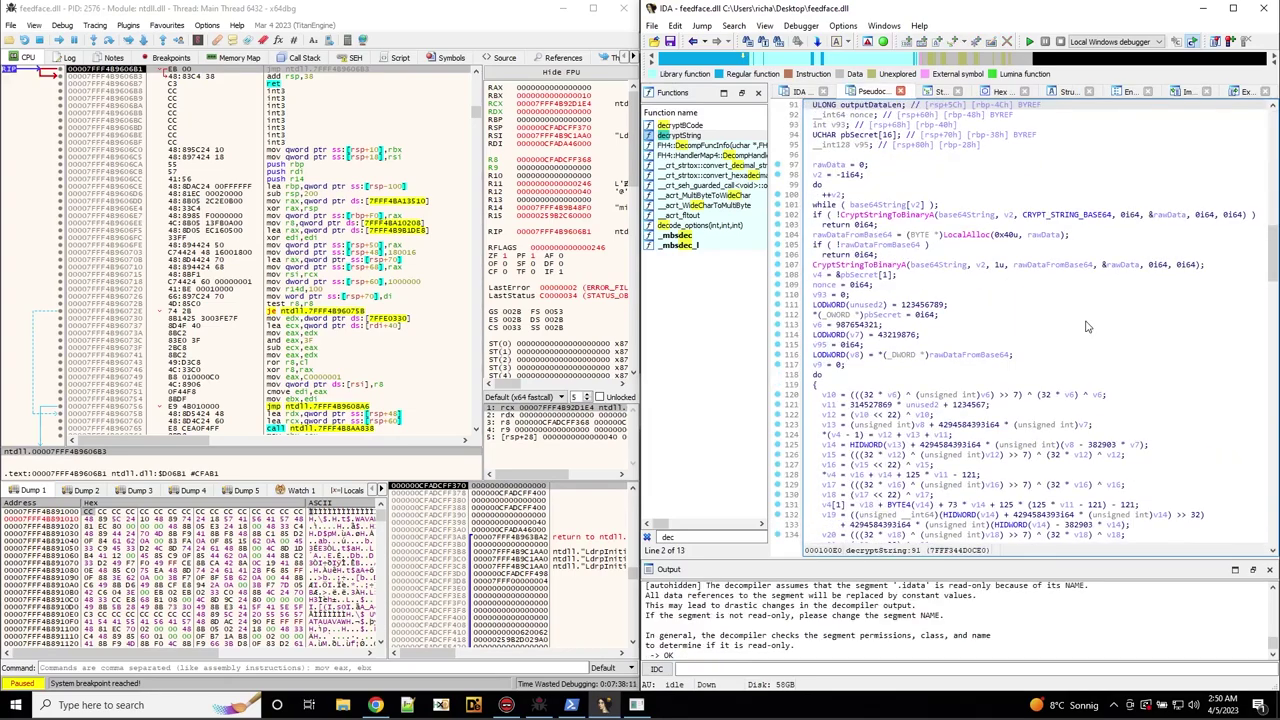
pyautogui.scroll(-3, 899, 349)
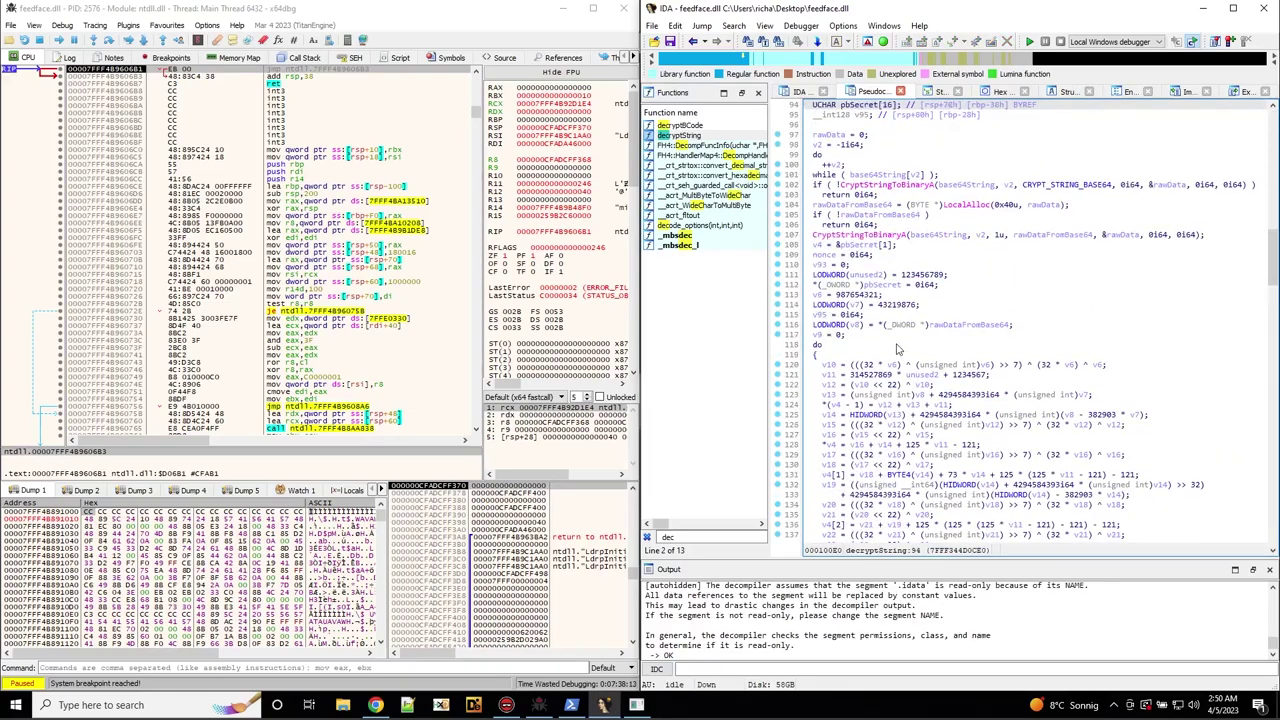
# Highlight the arithmetic code in decryptString that runs before the decryptBCode call.
pyautogui.moveTo(858, 213); pyautogui.dragTo(942, 295)
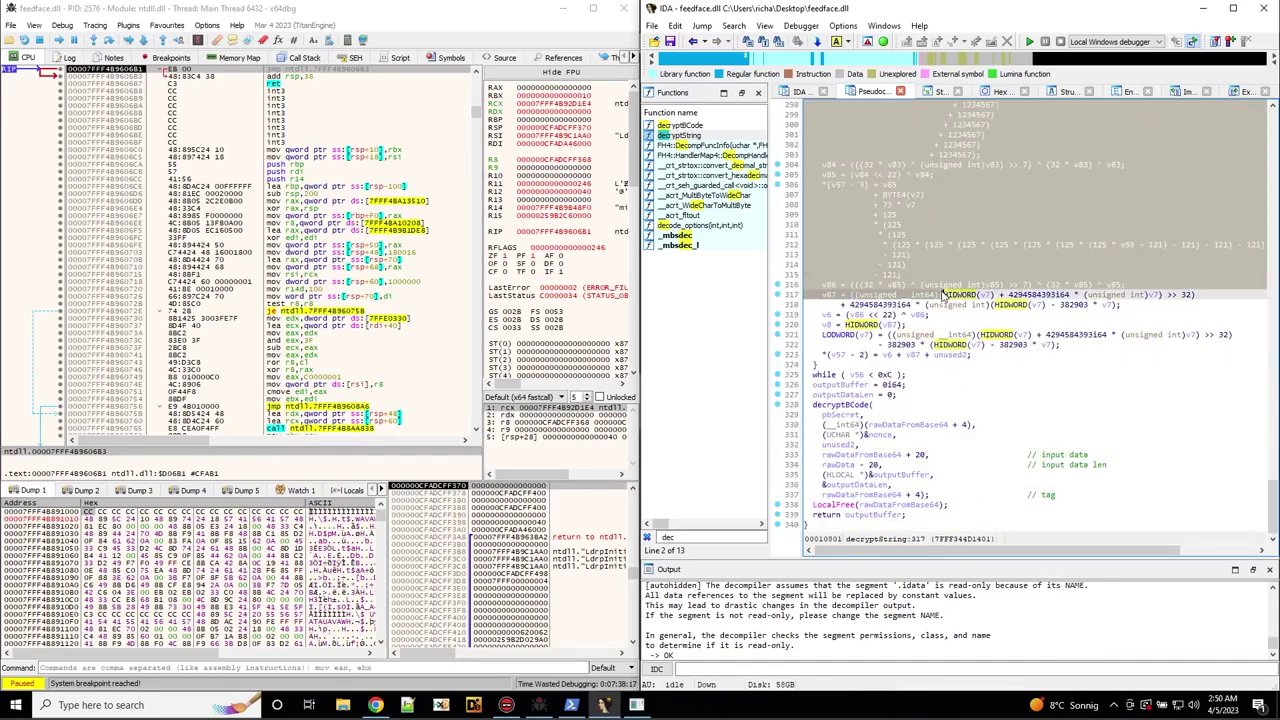
pyautogui.click(879, 407)
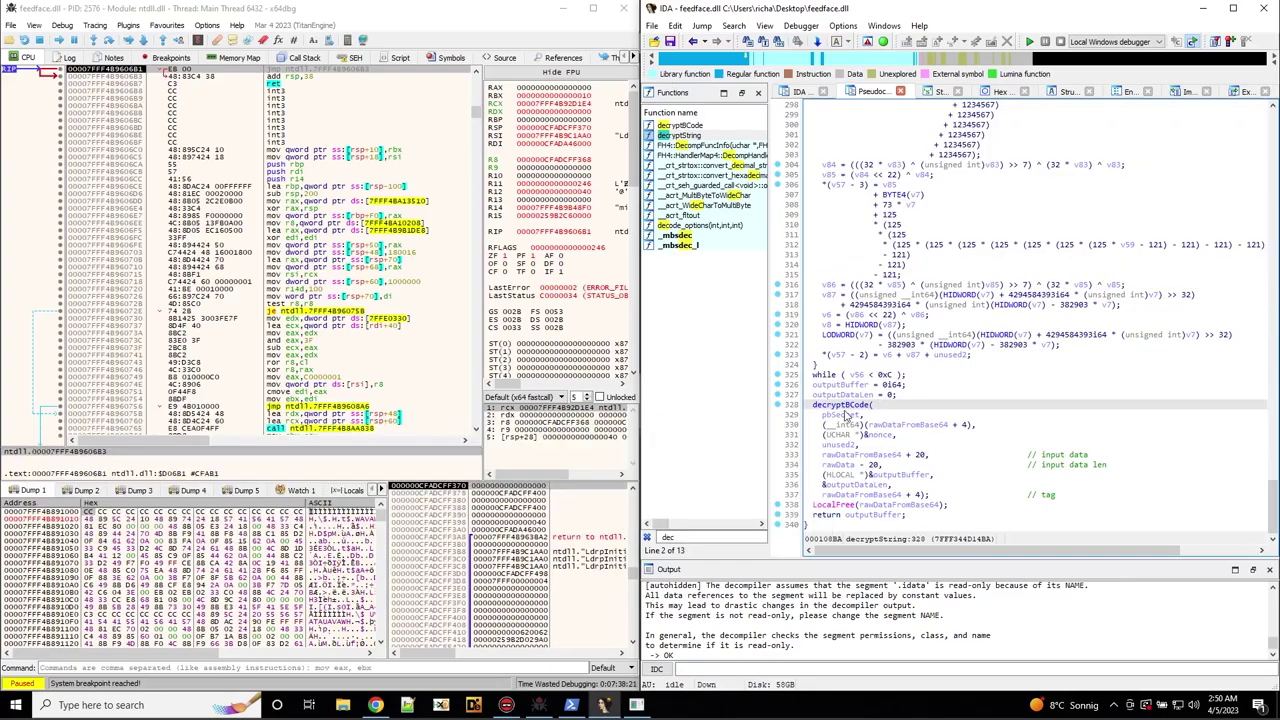
pyautogui.moveTo(846, 415)
pyautogui.scroll(1, 945, 487)
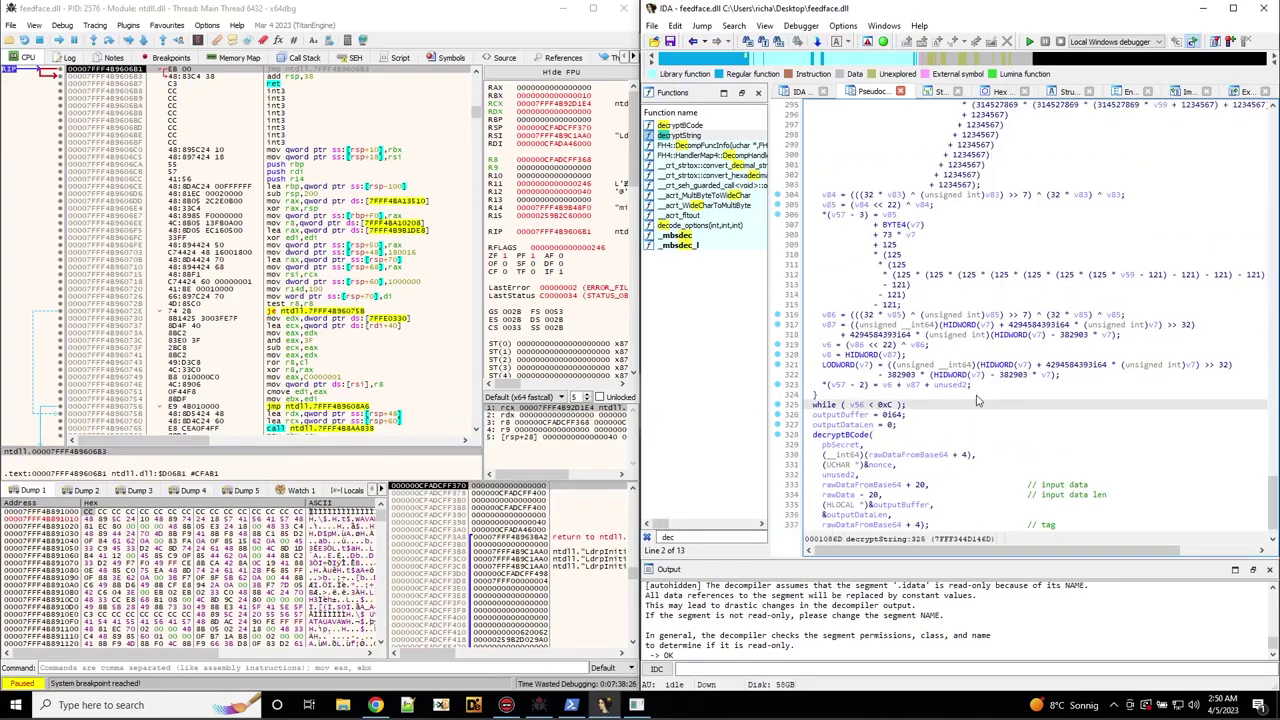
pyautogui.moveTo(978, 396); pyautogui.dragTo(948, 234)
pyautogui.moveTo(922, 148); pyautogui.dragTo(910, 285)
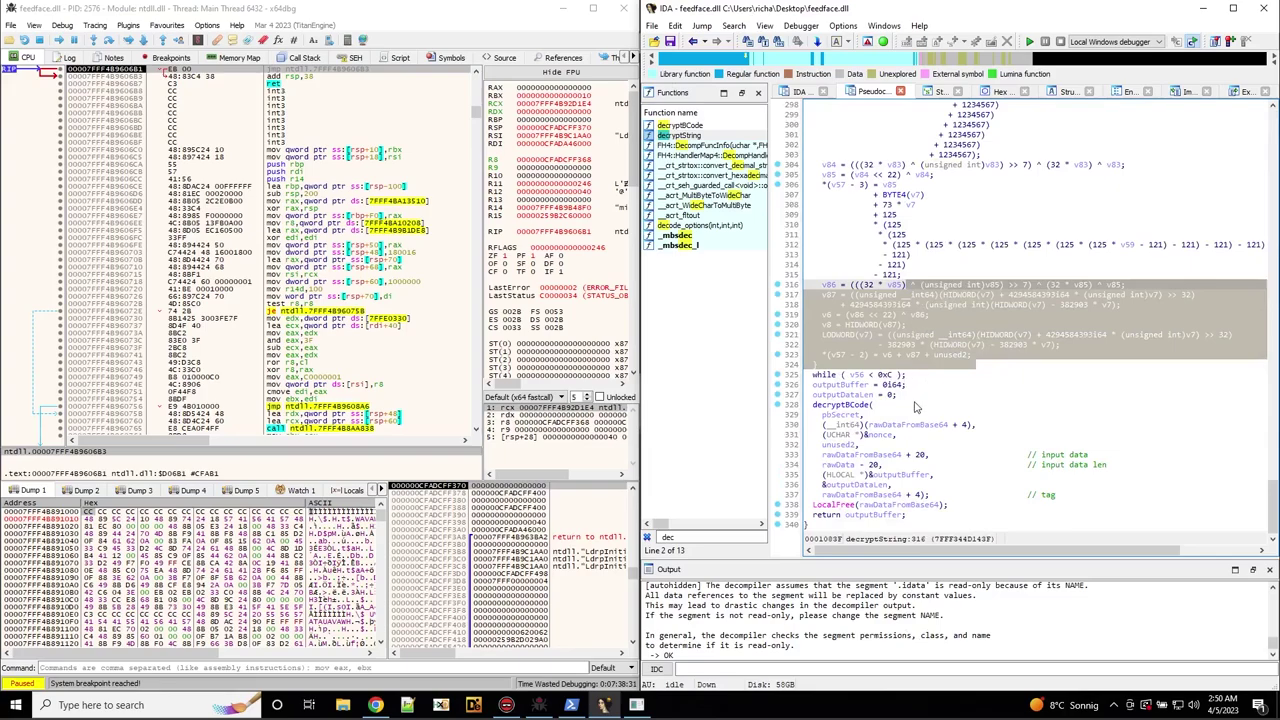
pyautogui.click(886, 407)
# Examine the pbSecret, nonce and tag arguments passed to decryptBCode.
pyautogui.click(842, 415)
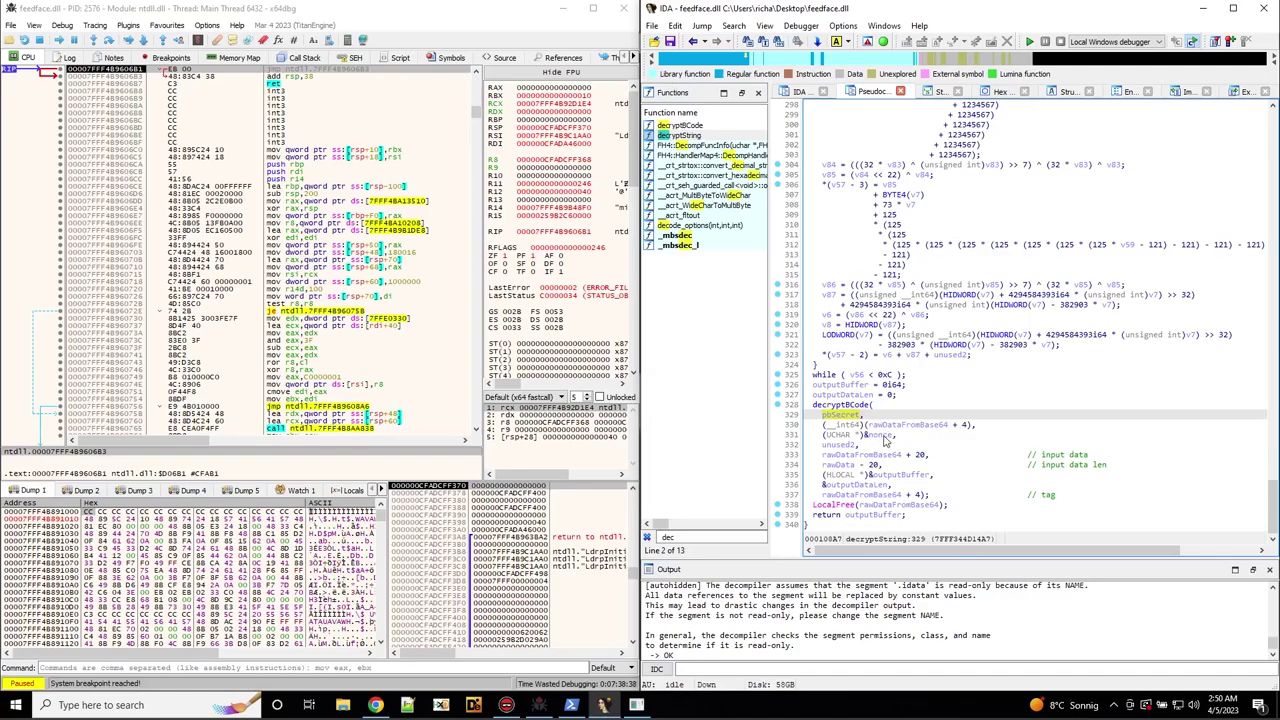
pyautogui.click(882, 437)
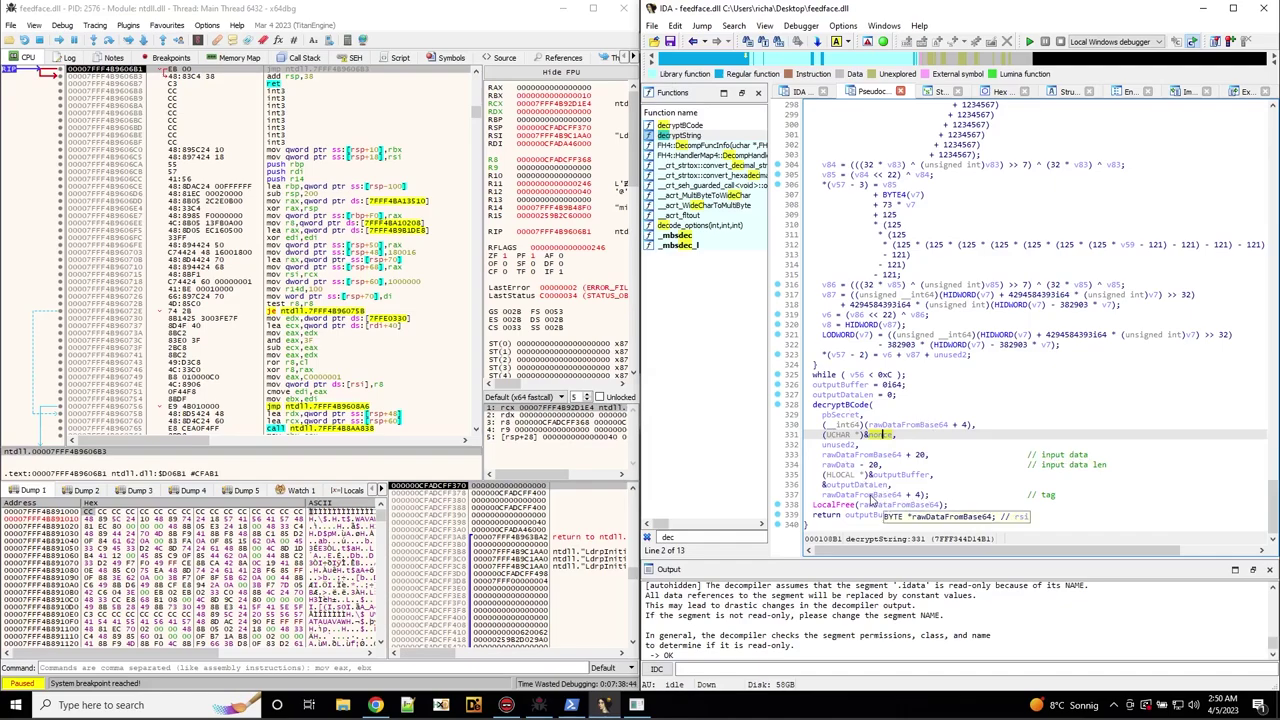
pyautogui.click(938, 495)
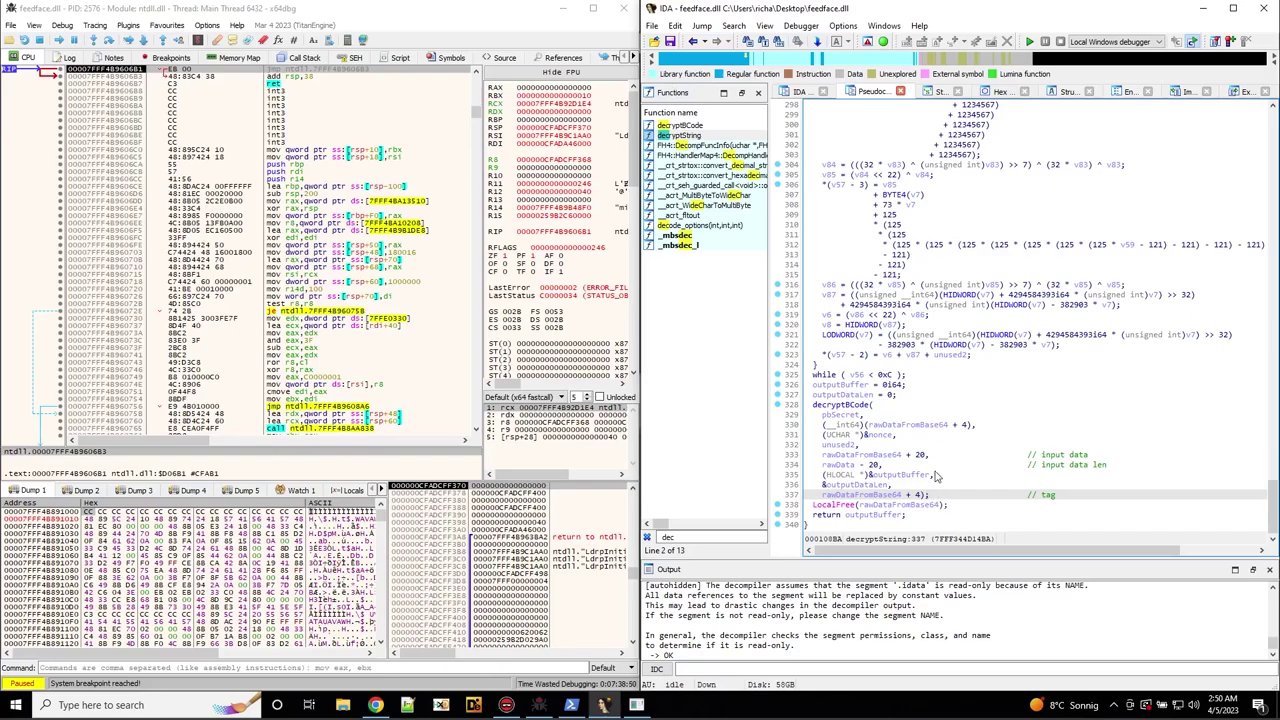
pyautogui.click(882, 435)
pyautogui.click(843, 415)
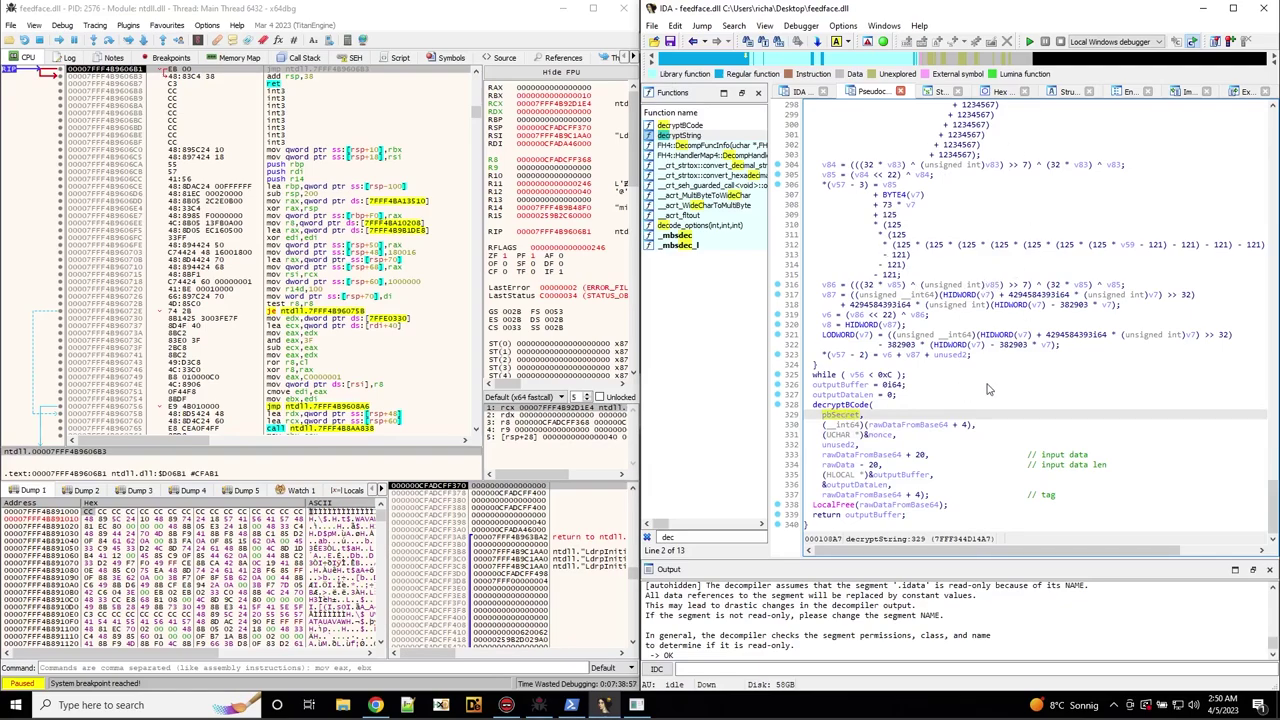
pyautogui.click(876, 405)
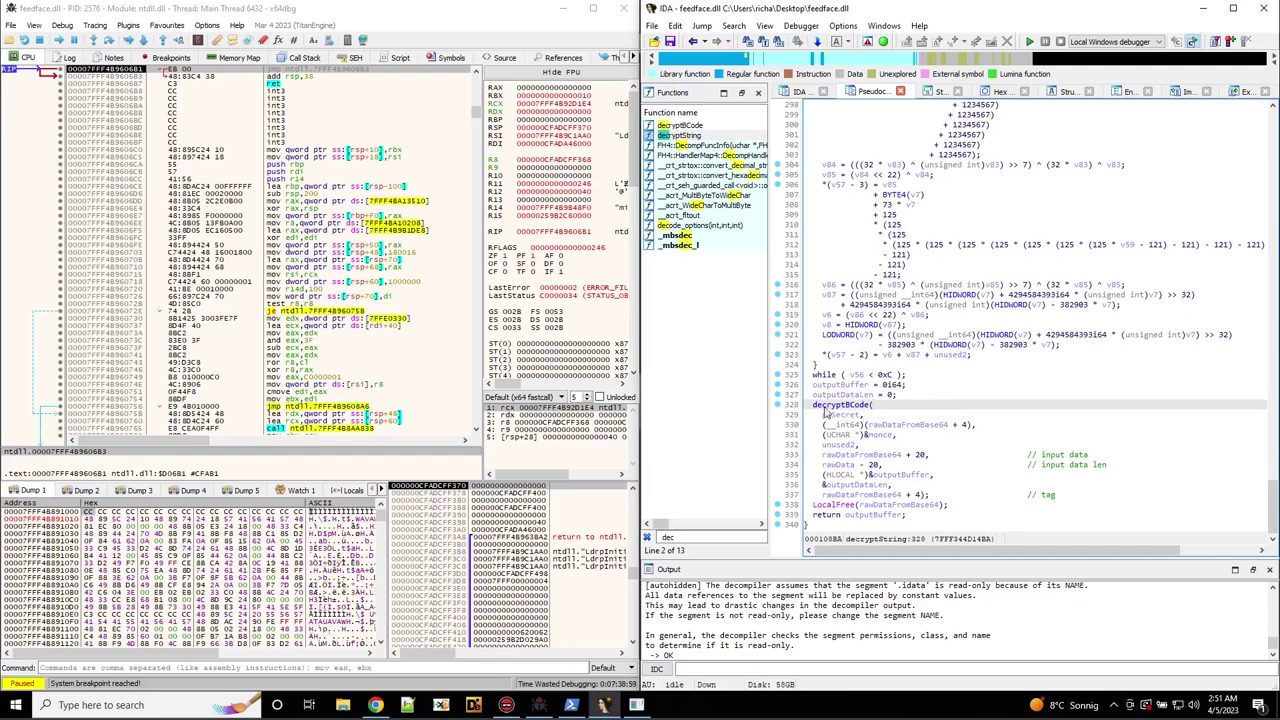
# List the cross-references to decryptString and open its call in github_download.
pyautogui.scroll(8, 975, 441)
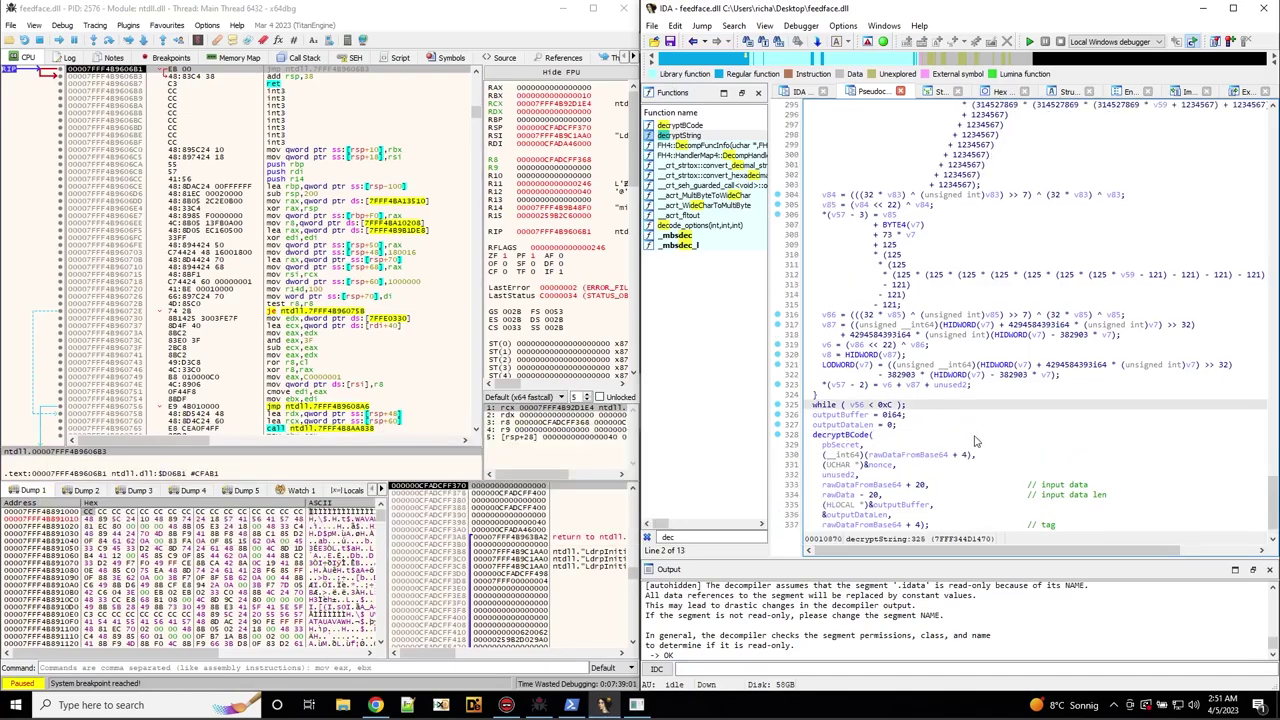
pyautogui.scroll(14, 975, 441)
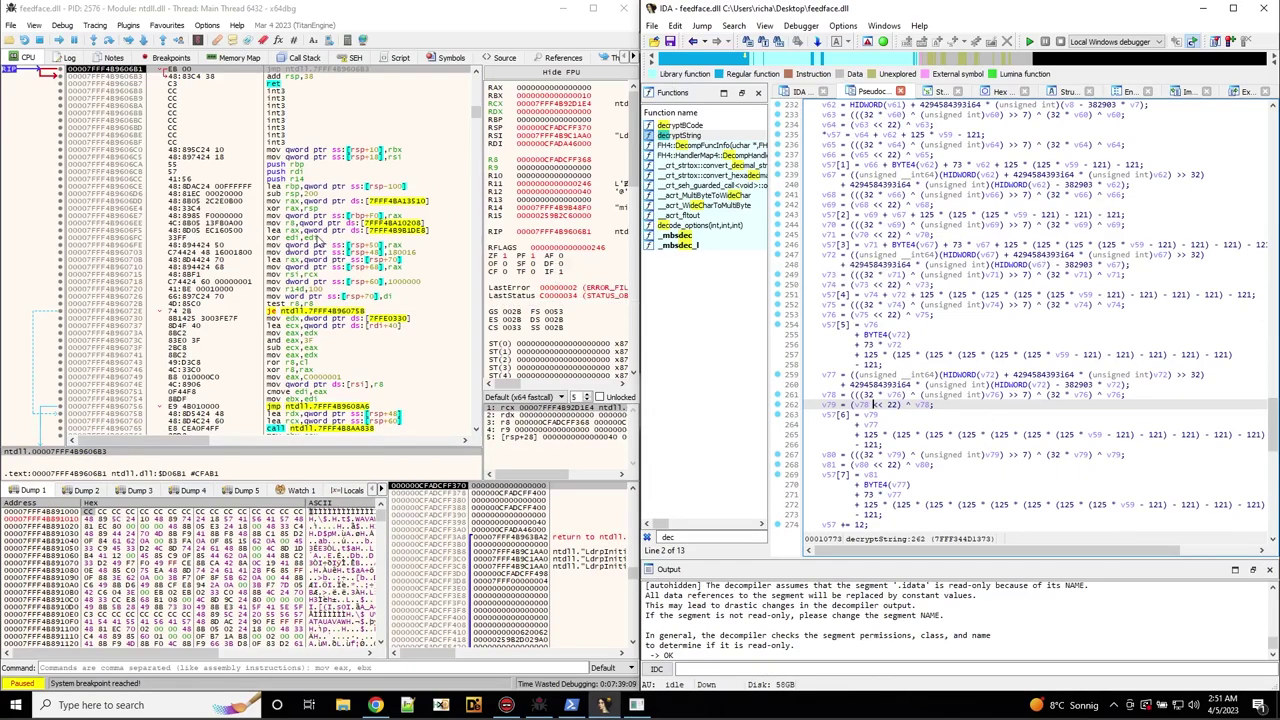
pyautogui.scroll(20, 1003, 294)
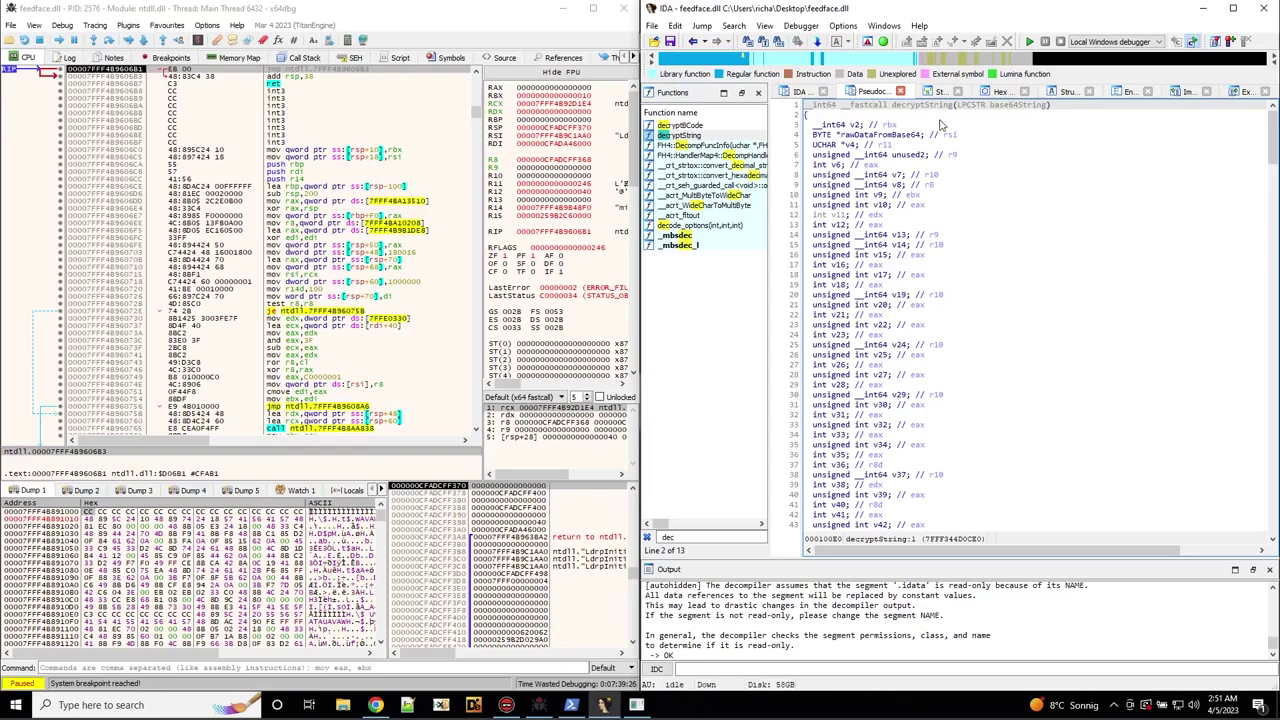
pyautogui.click(940, 104)
pyautogui.press('x')
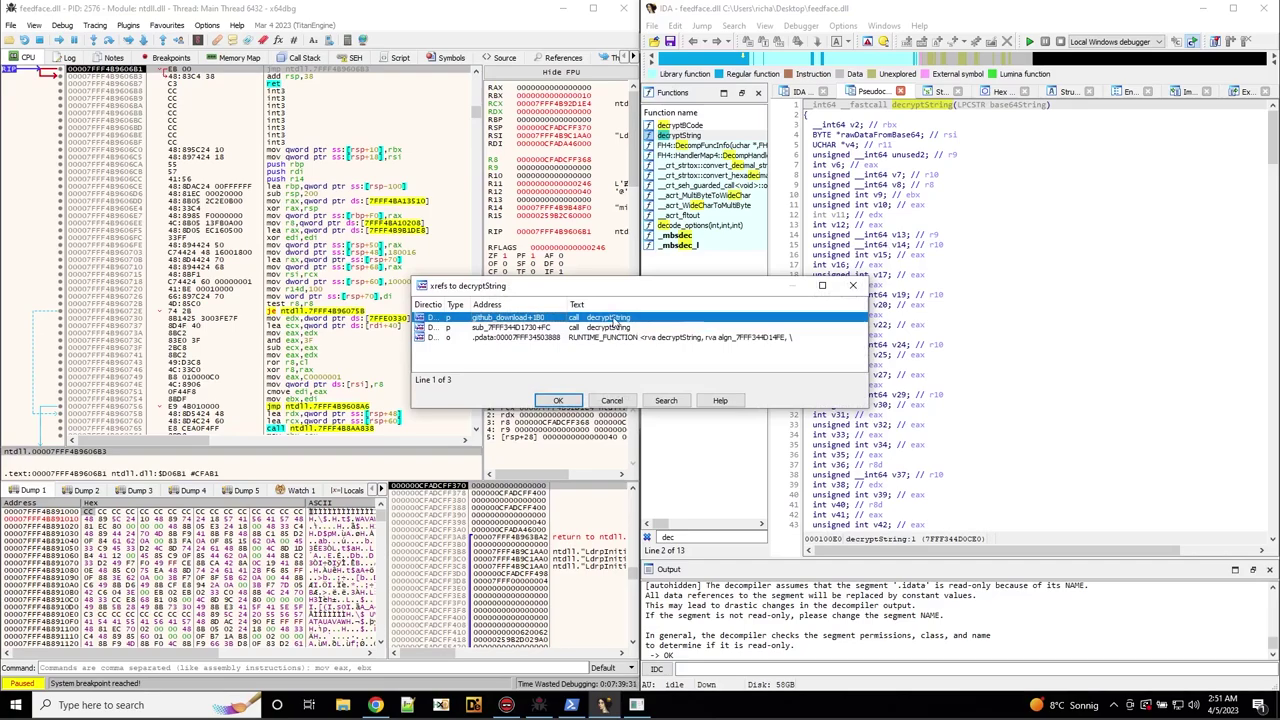
pyautogui.doubleClick(615, 318)
# Locate the line in github_download's pseudocode that assigns decryptedData and show it in the disassembly.
pyautogui.click(800, 94)
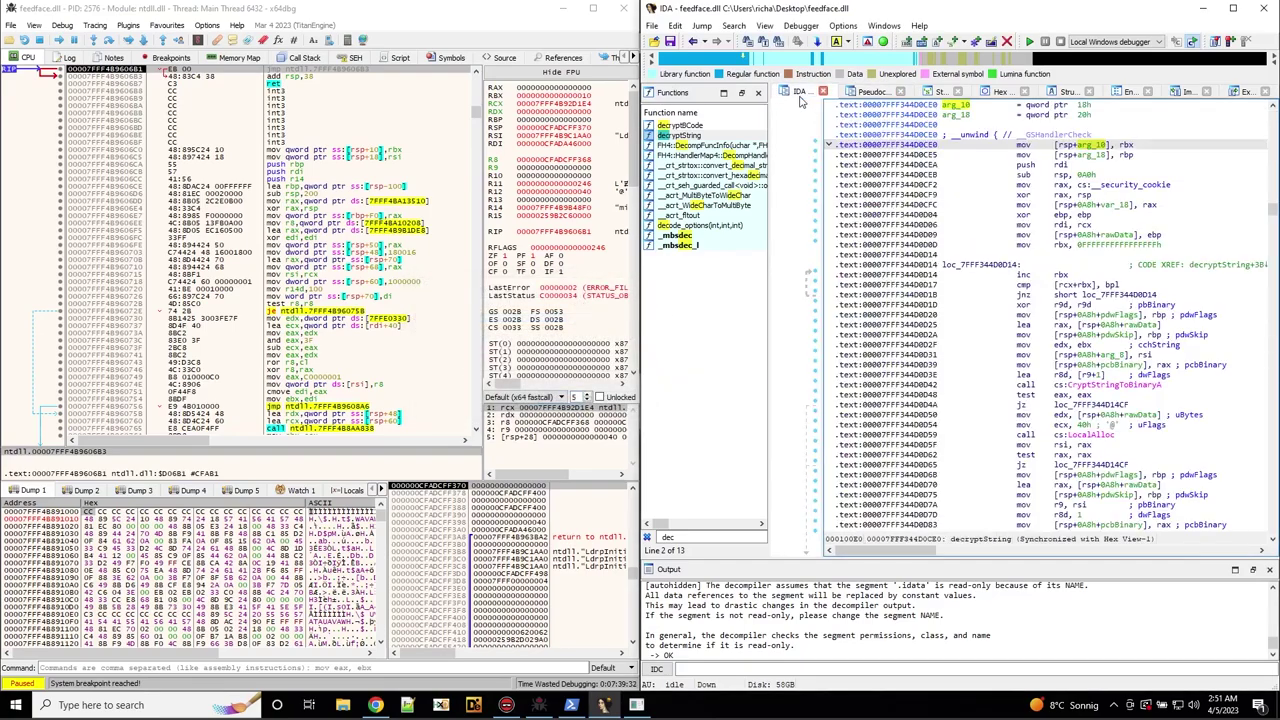
pyautogui.click(878, 92)
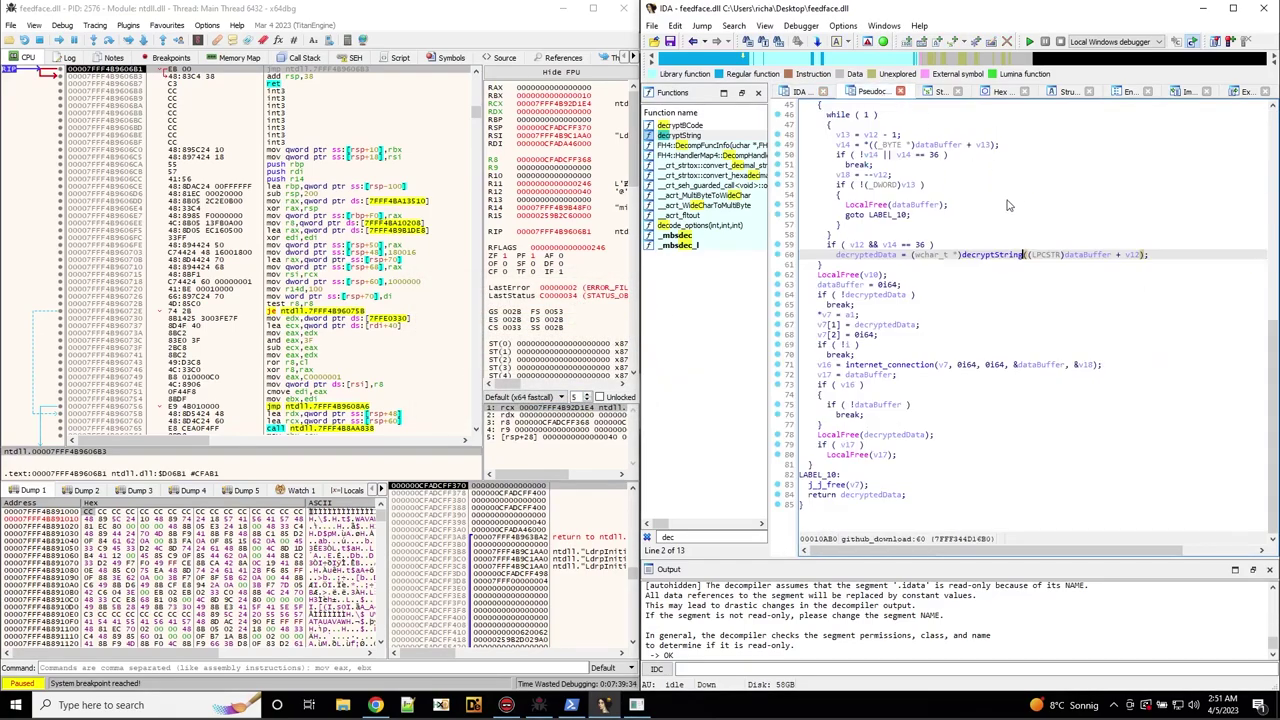
pyautogui.click(976, 254)
pyautogui.press('Tab')
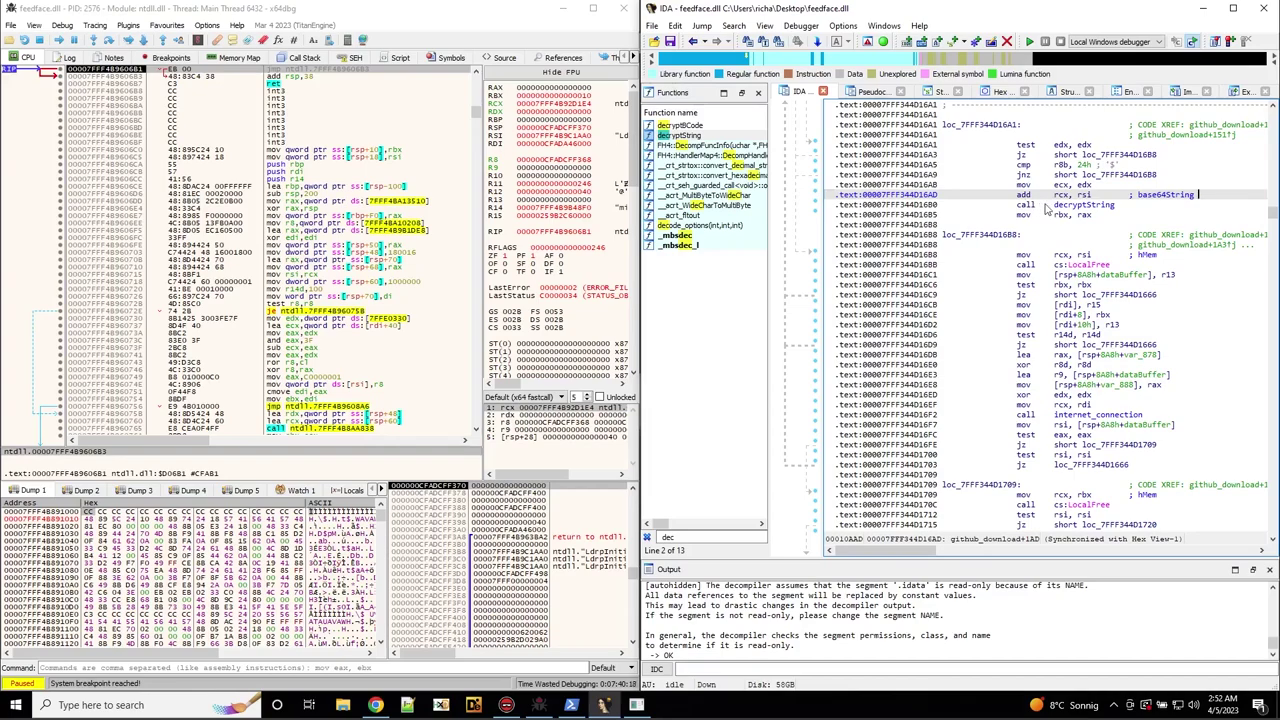
# Examine the call to decryptString and the preceding instruction that puts the base64String argument in rcx.
pyautogui.click(1010, 206)
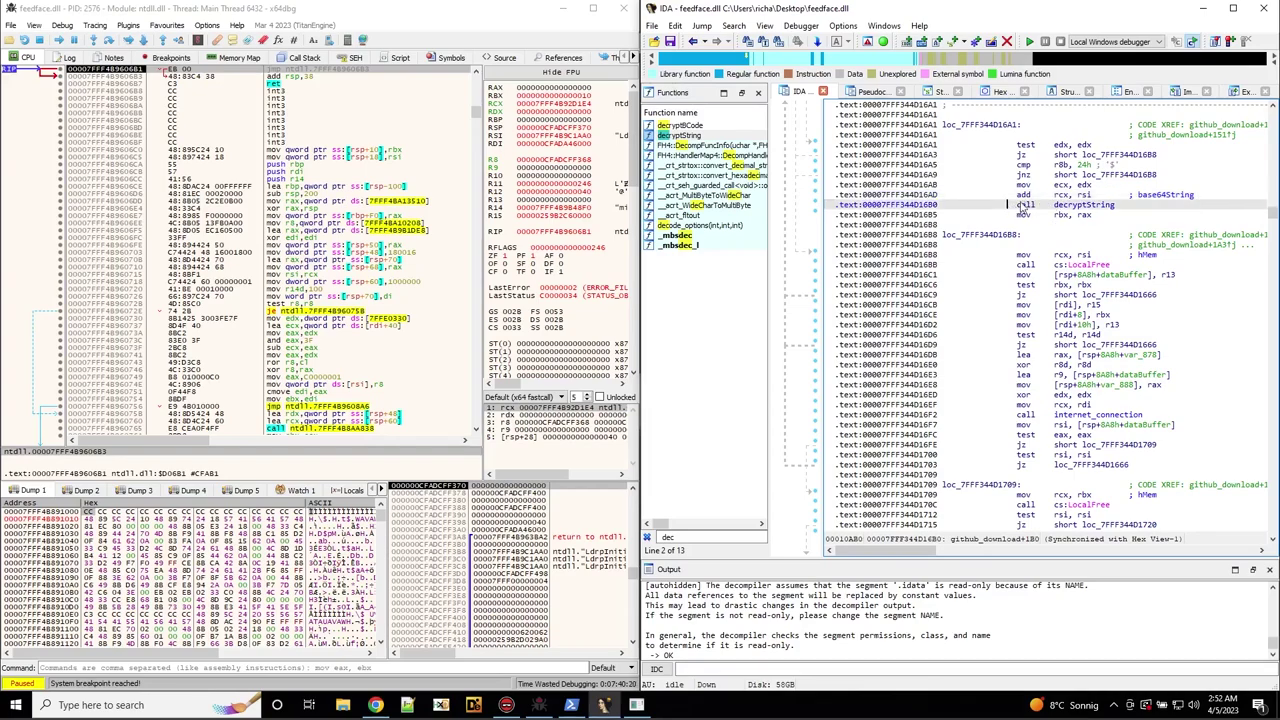
pyautogui.click(1102, 196)
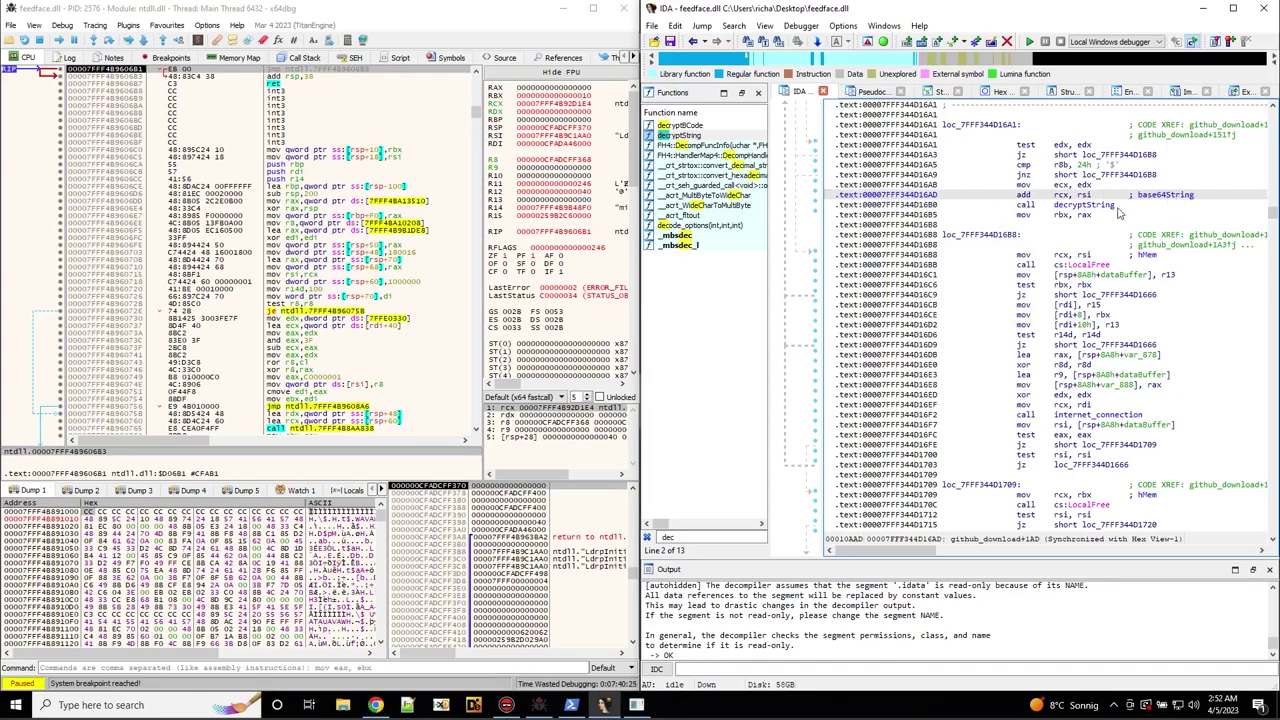
pyautogui.click(1063, 195)
pyautogui.click(1093, 206)
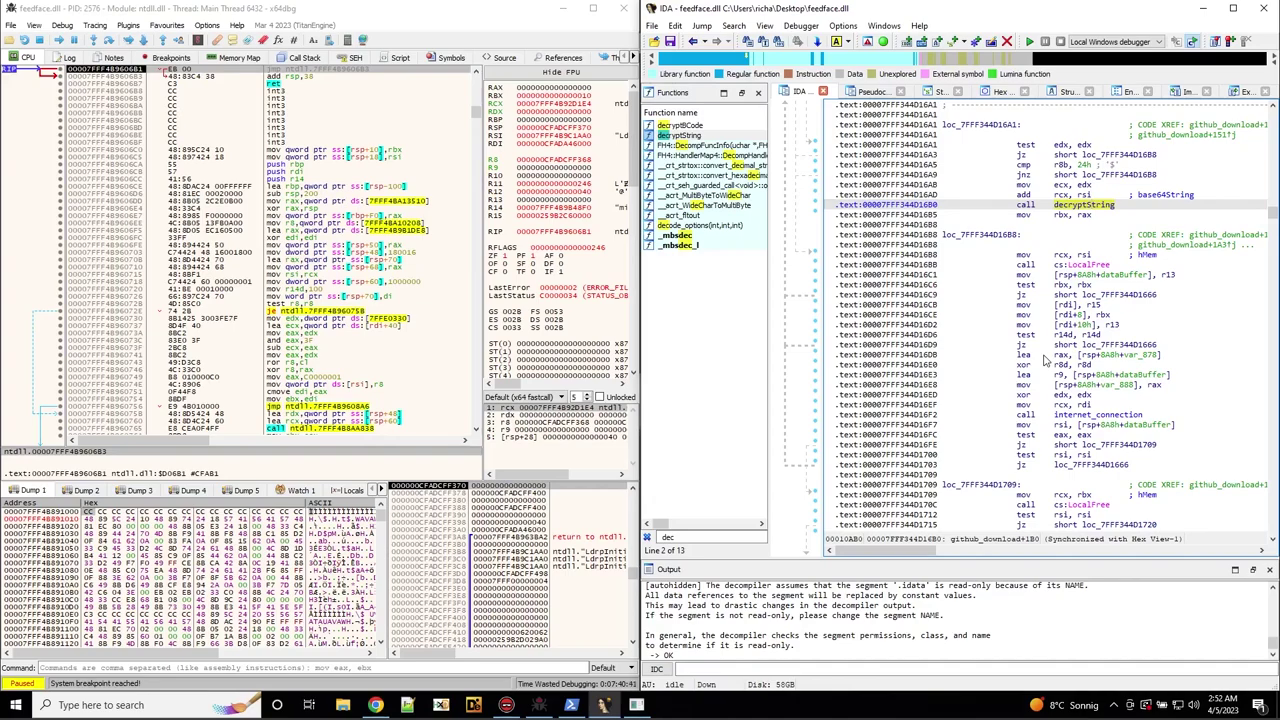
# Switch to x64dbg and save the event preferences with breaks on System Breakpoint, Entry Breakpoint, User DLL Entry and User DLL Load.
pyautogui.click(295, 92)
pyautogui.click(207, 25)
pyautogui.click(225, 42)
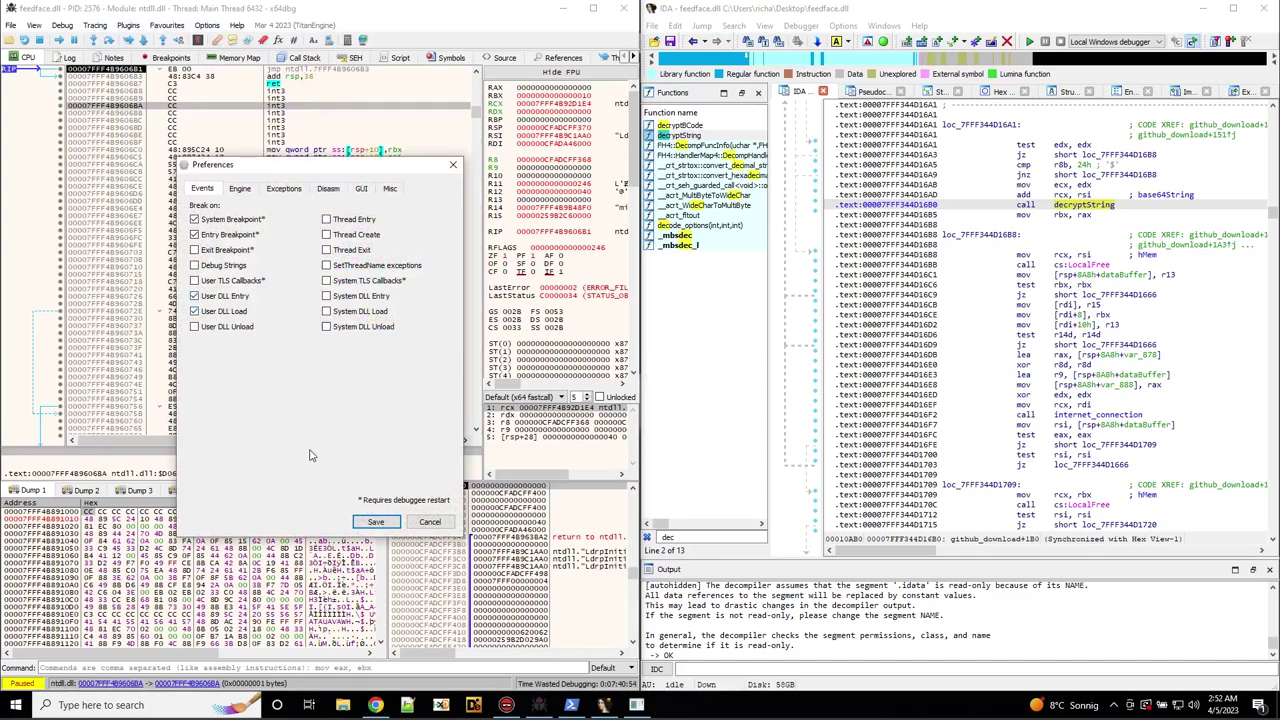
pyautogui.click(366, 523)
# Restart the debuggee, run it to the entry point of feedface.dll, and step over the first instructions.
pyautogui.hotkey('ctrl', 'F2')
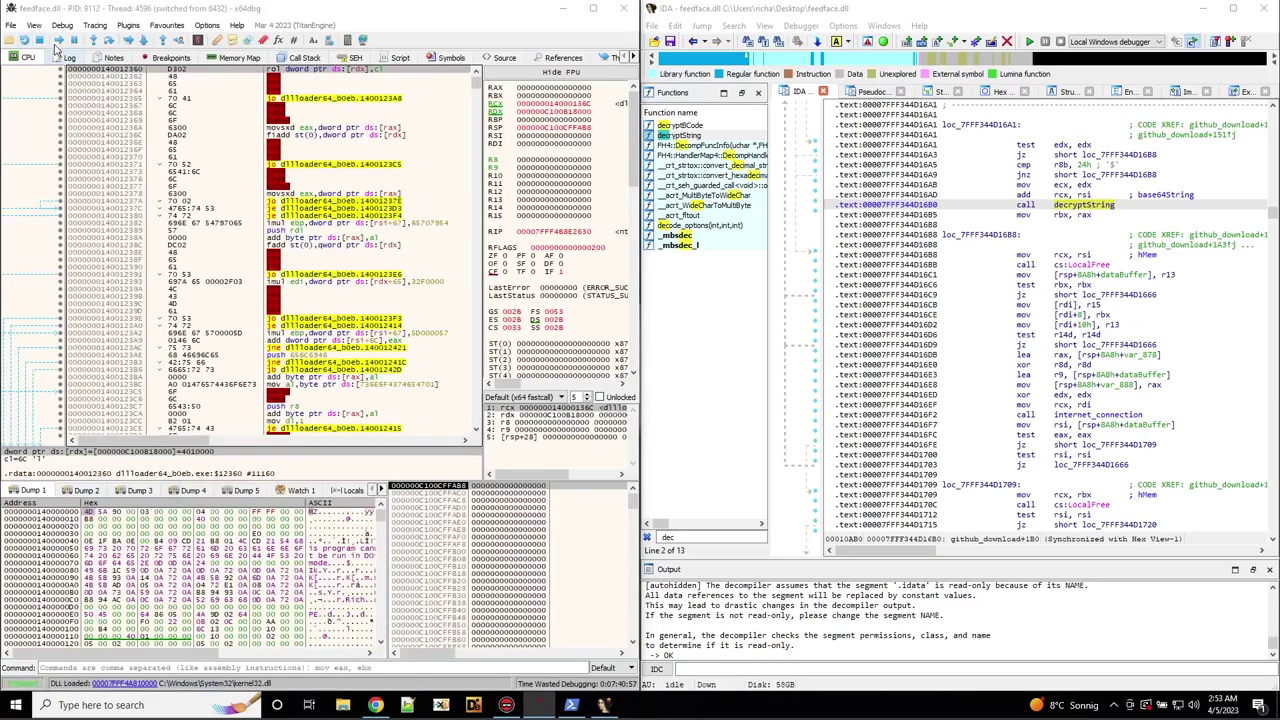
pyautogui.click(60, 44)
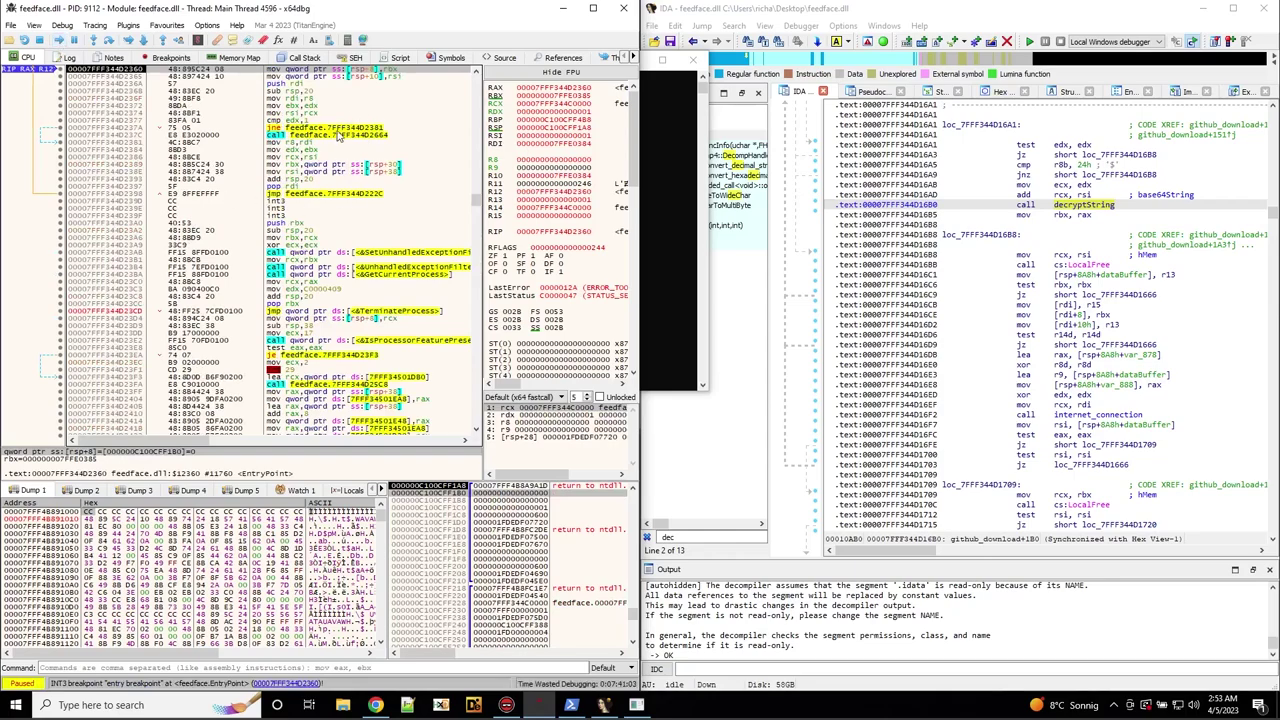
pyautogui.click(108, 45)
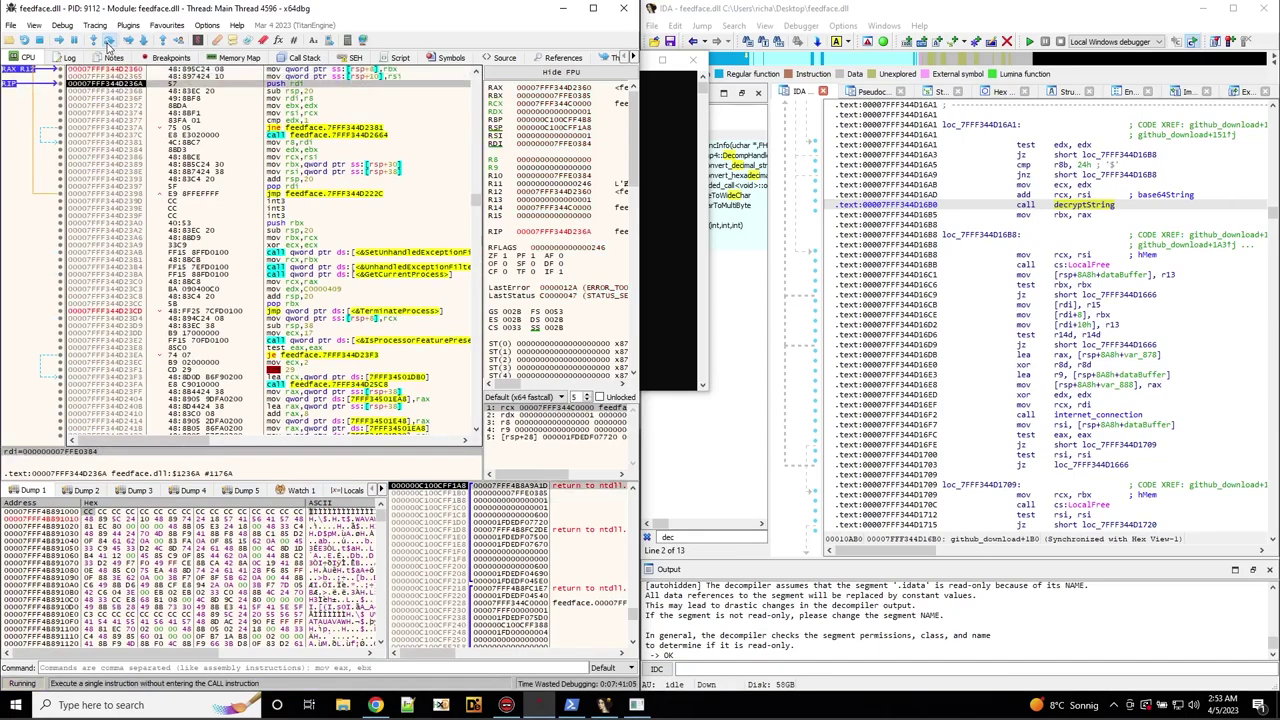
# Step over the entry point's remaining instructions and follow the jump to feedface.7FFF344D222C.
pyautogui.click(108, 45)
pyautogui.click(108, 45)
pyautogui.click(108, 45)
pyautogui.click(108, 45)
pyautogui.click(108, 45)
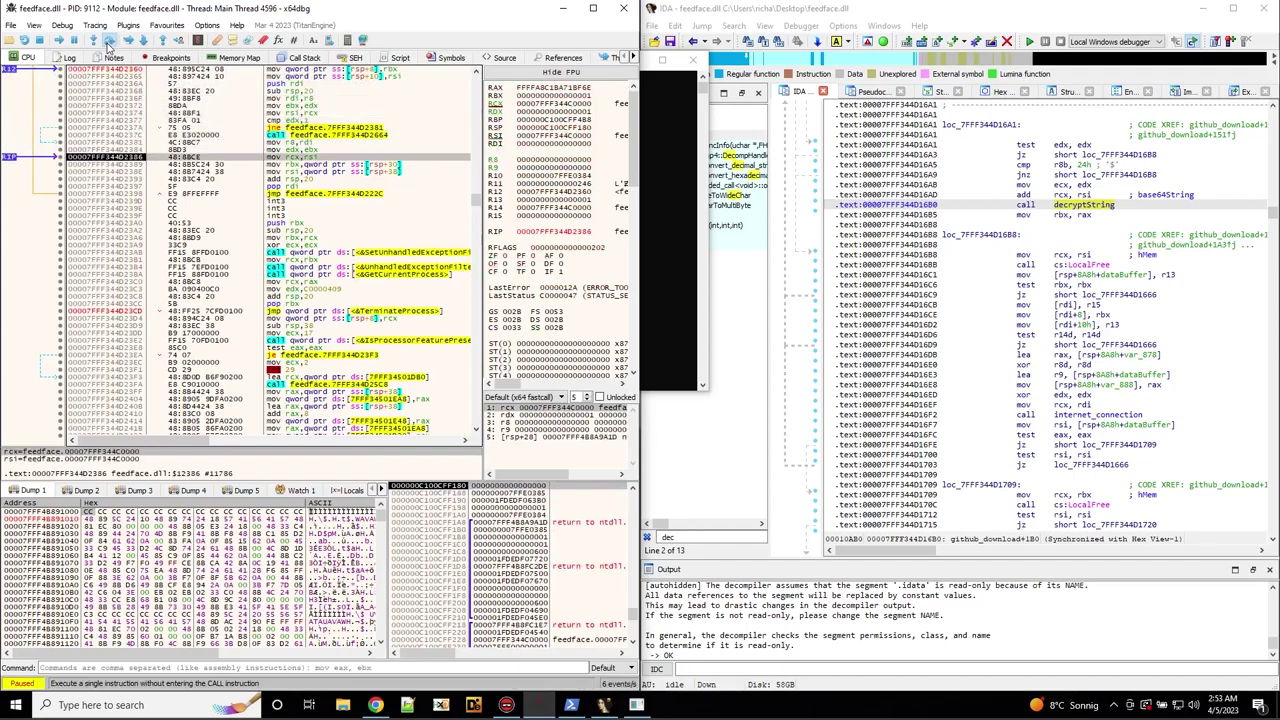
pyautogui.click(108, 45)
pyautogui.click(108, 45)
pyautogui.click(108, 45)
pyautogui.click(108, 45)
pyautogui.click(108, 45)
pyautogui.click(108, 45)
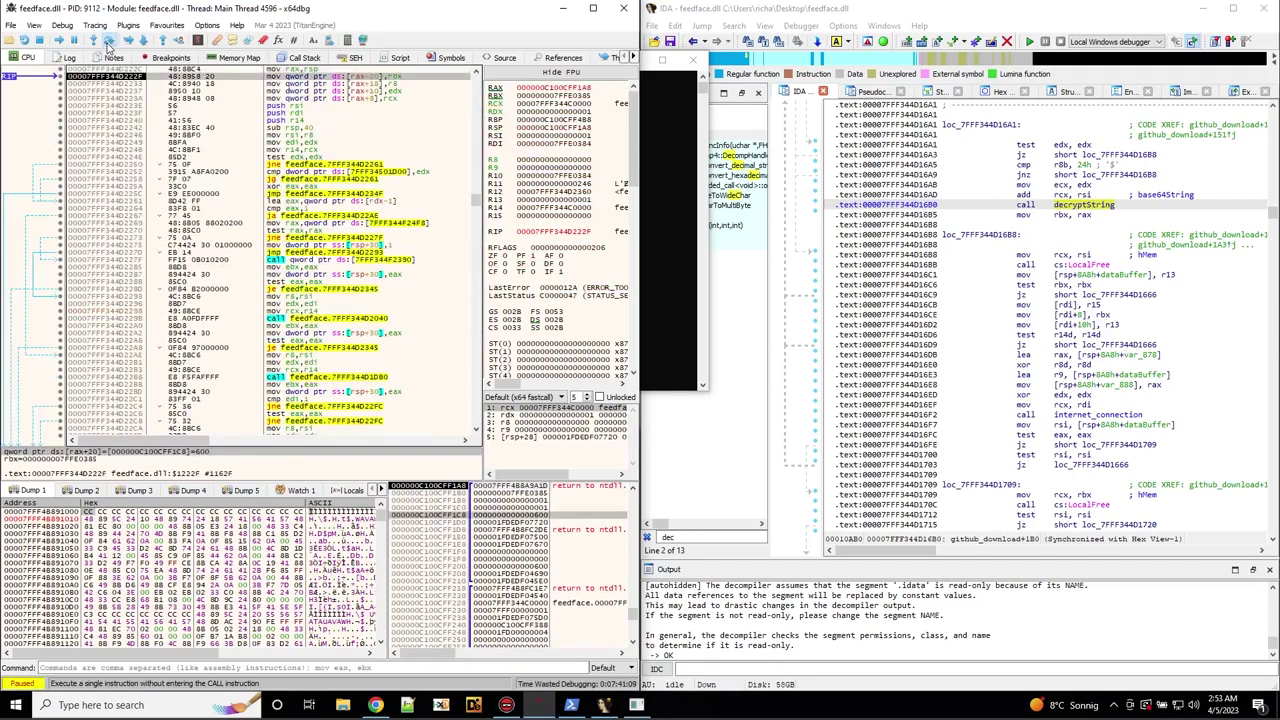
# Step over the instructions up to the call to feedface.7FFF344D2040.
pyautogui.click(108, 45)
pyautogui.click(108, 45)
pyautogui.click(108, 45)
pyautogui.click(108, 45)
pyautogui.click(108, 45)
pyautogui.click(108, 45)
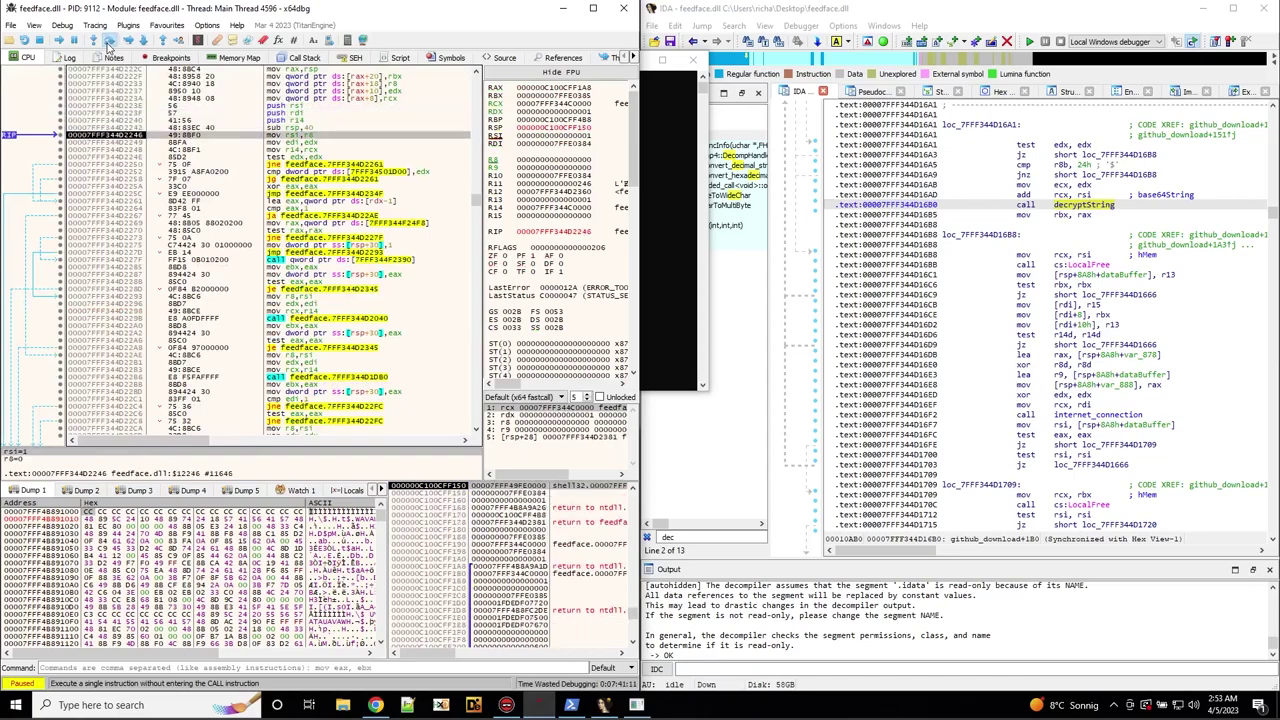
pyautogui.click(108, 45)
pyautogui.click(108, 45)
pyautogui.click(108, 45)
pyautogui.click(108, 45)
pyautogui.click(108, 45)
pyautogui.click(108, 45)
pyautogui.click(108, 45)
pyautogui.click(108, 45)
pyautogui.click(108, 45)
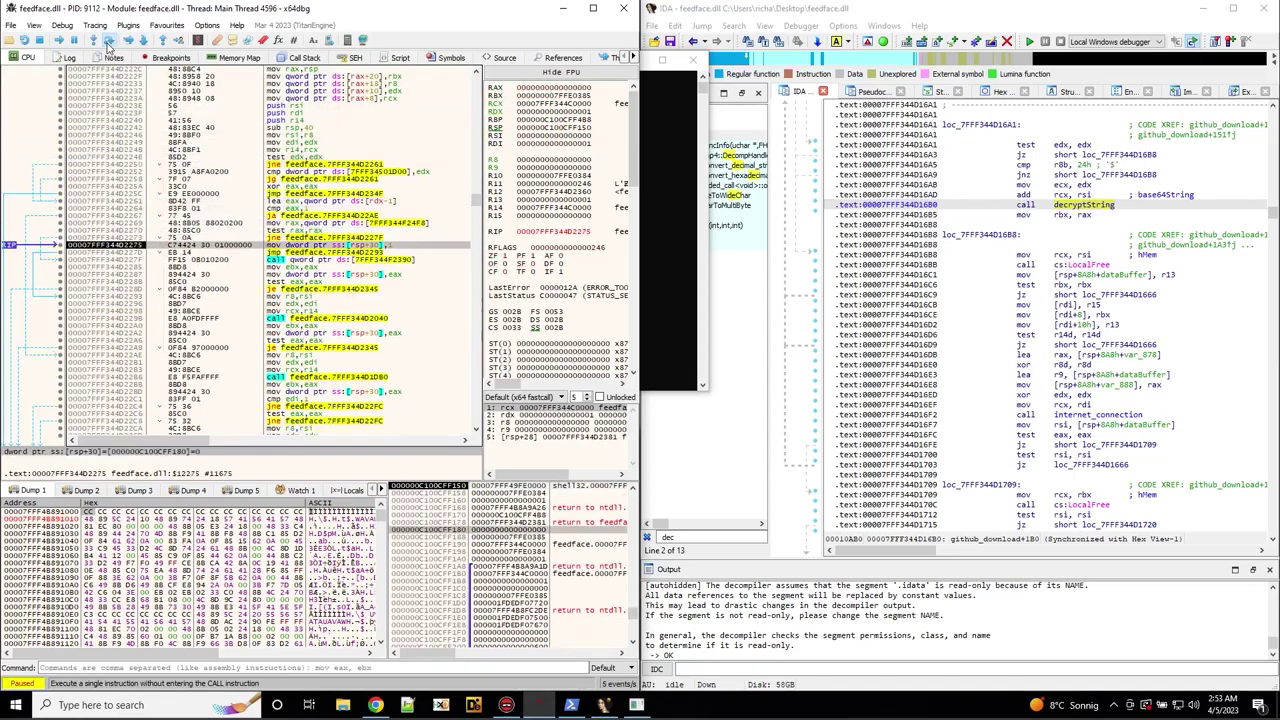
pyautogui.click(108, 45)
pyautogui.click(108, 45)
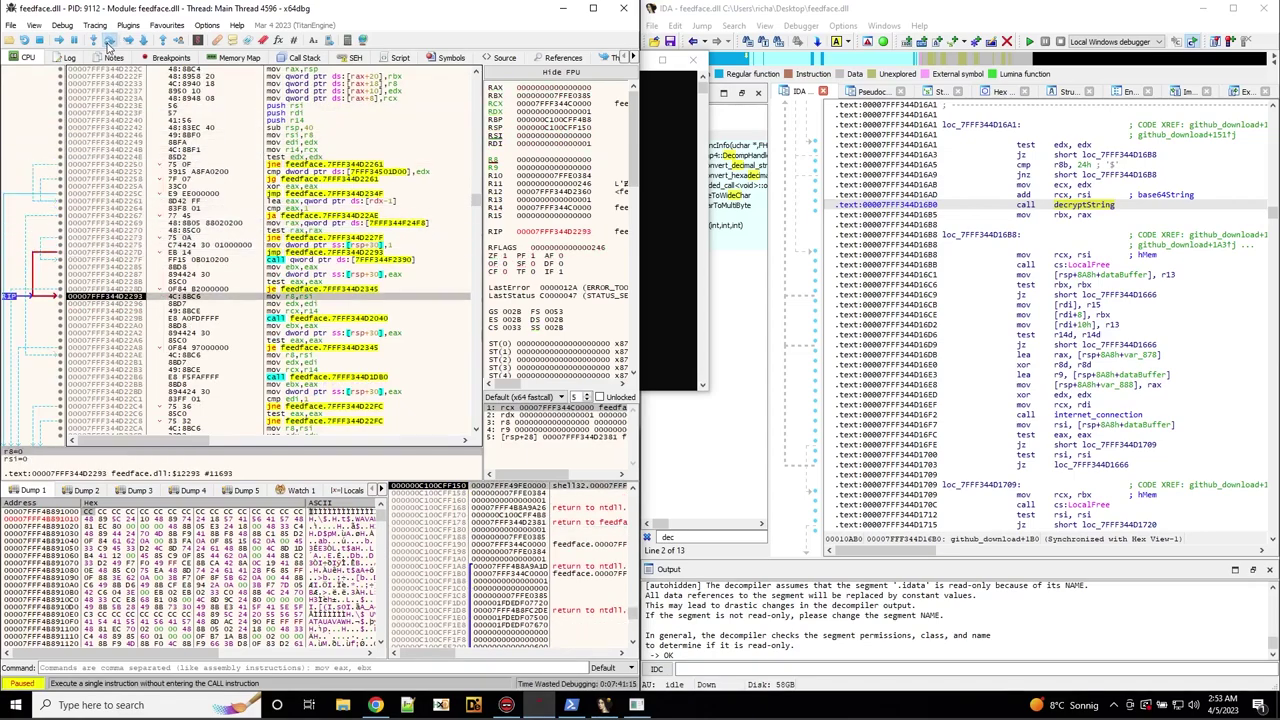
pyautogui.click(108, 45)
pyautogui.click(108, 45)
pyautogui.click(108, 45)
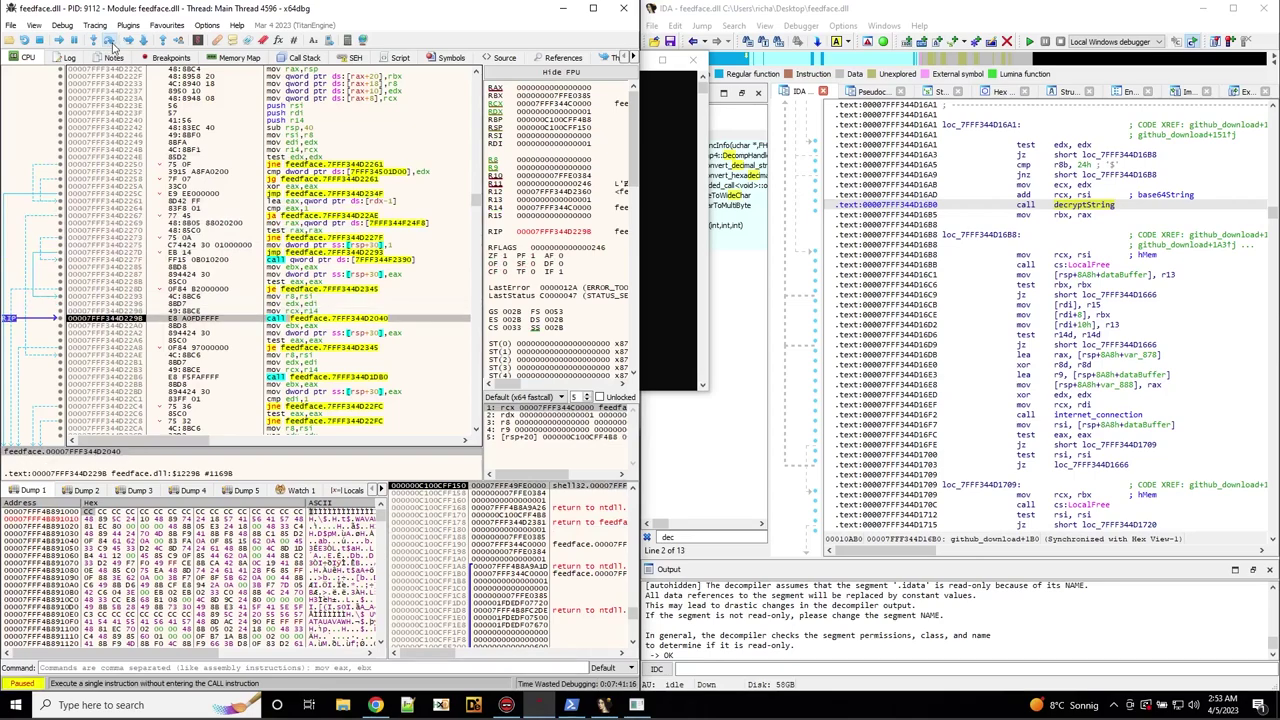
# Step into feedface.7FFF344D2040 and step over instructions up to the call to feedface.7FFF344D28BC.
pyautogui.click(92, 42)
pyautogui.click(110, 44)
pyautogui.click(110, 44)
pyautogui.click(110, 44)
pyautogui.click(110, 44)
pyautogui.click(110, 44)
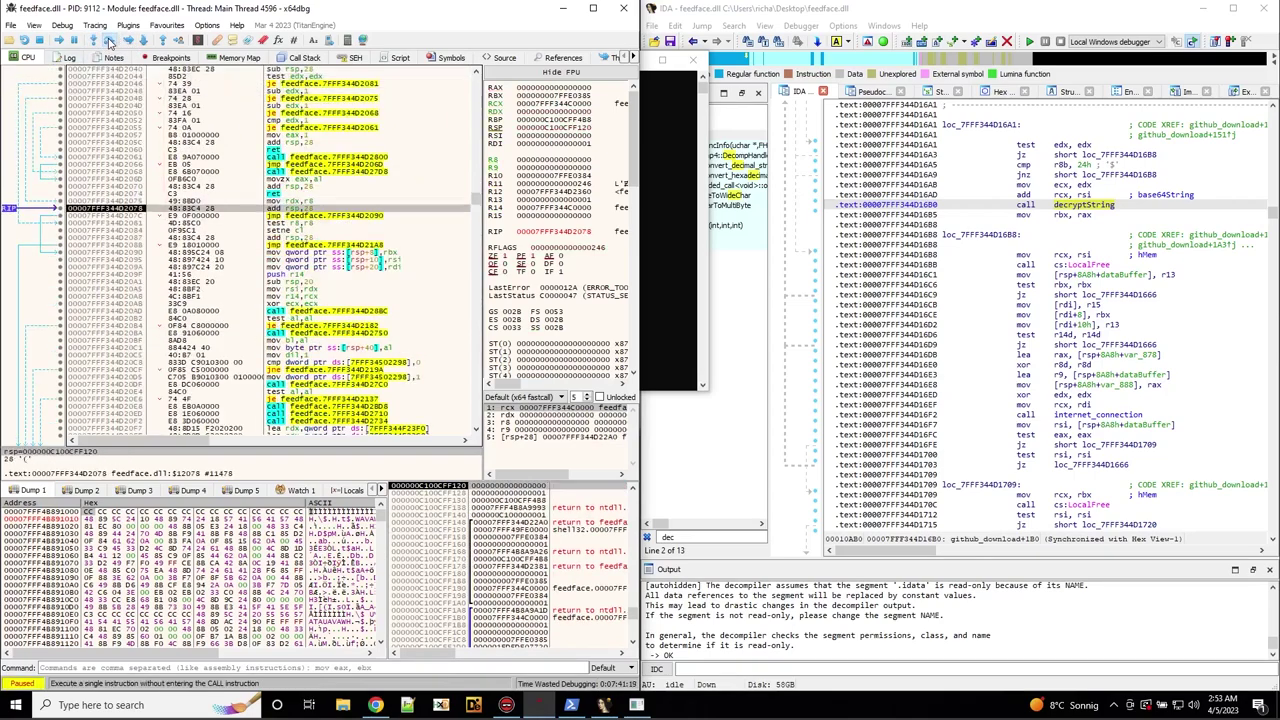
pyautogui.click(110, 44)
pyautogui.click(110, 44)
pyautogui.click(110, 44)
pyautogui.click(110, 44)
pyautogui.click(110, 44)
pyautogui.click(110, 44)
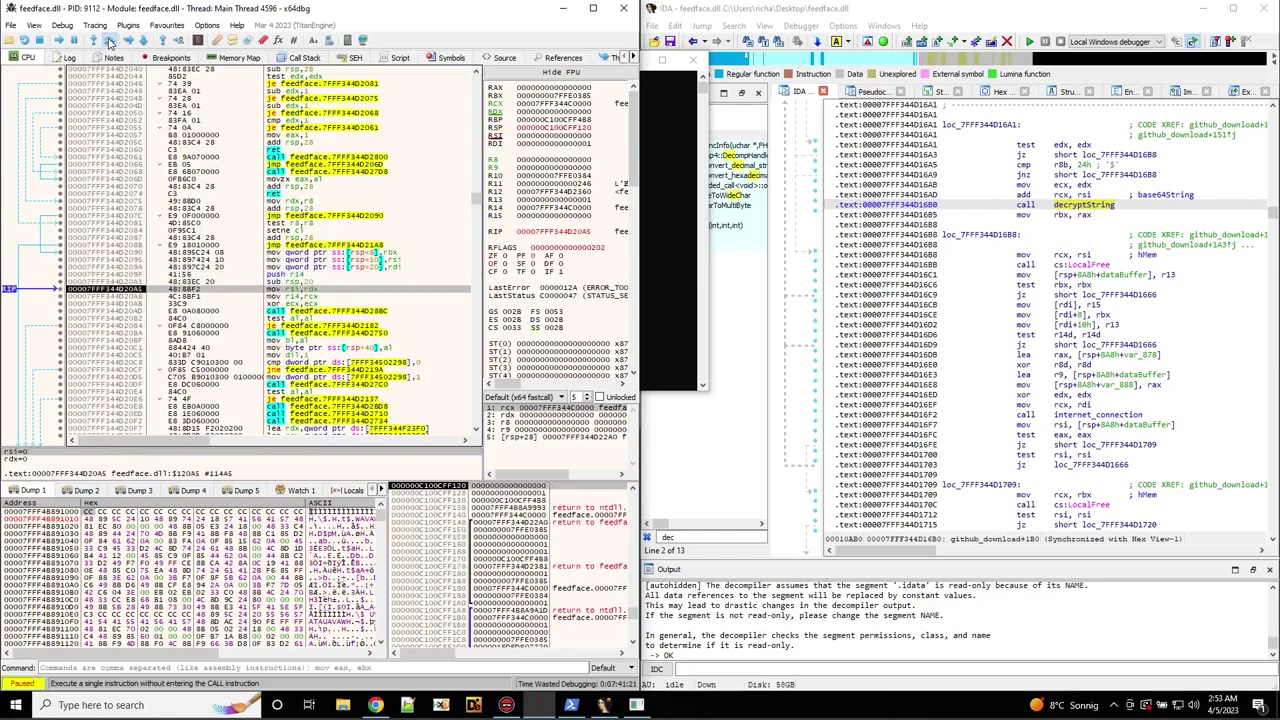
pyautogui.click(110, 44)
pyautogui.click(110, 44)
pyautogui.click(110, 44)
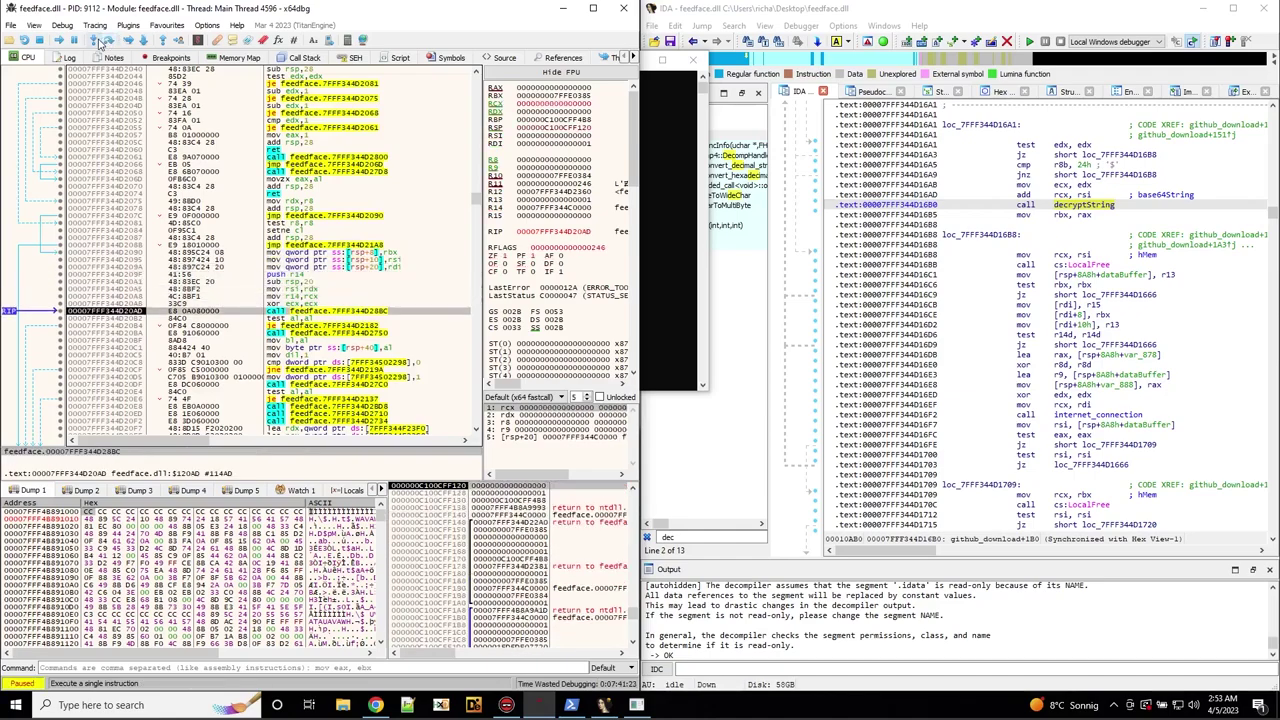
# Step into feedface.7FFF344D28BC and step over its calls to feedface.7FFF344D2C54 and feedface.7FFF344D404C.
pyautogui.click(98, 42)
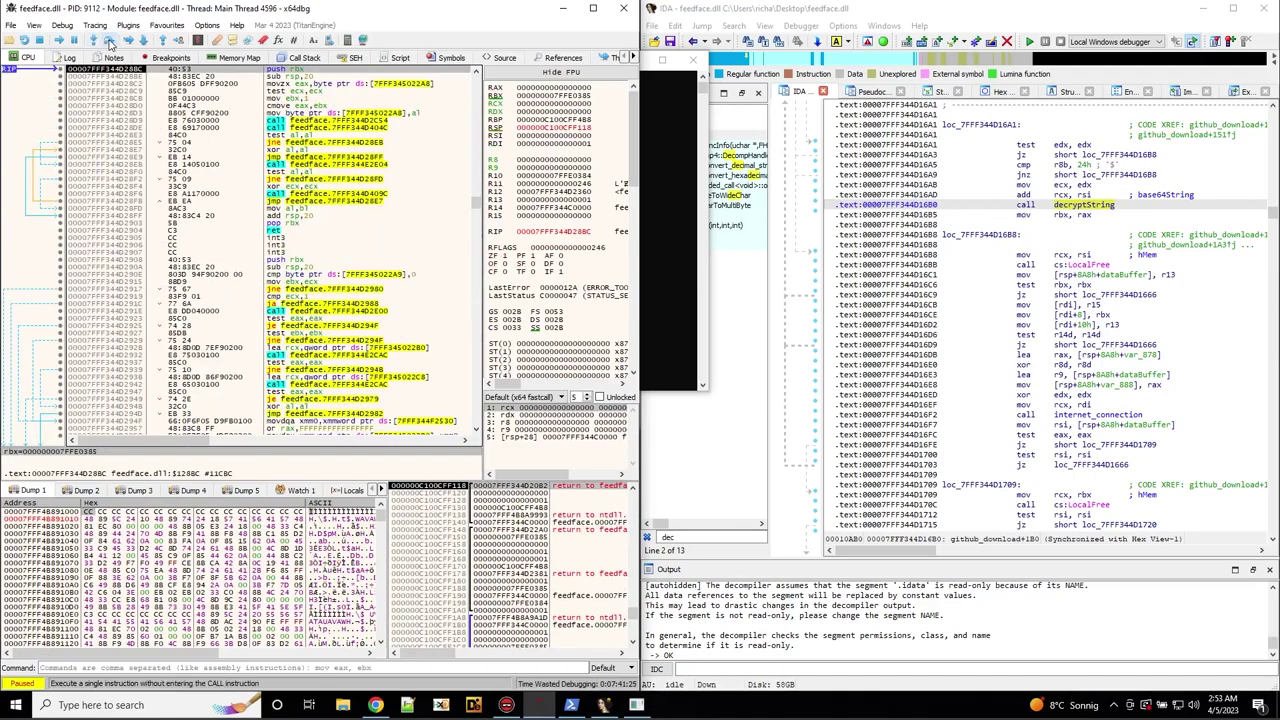
pyautogui.click(110, 44)
pyautogui.click(110, 44)
pyautogui.click(110, 44)
pyautogui.click(110, 44)
pyautogui.click(110, 44)
pyautogui.click(110, 44)
pyautogui.click(110, 44)
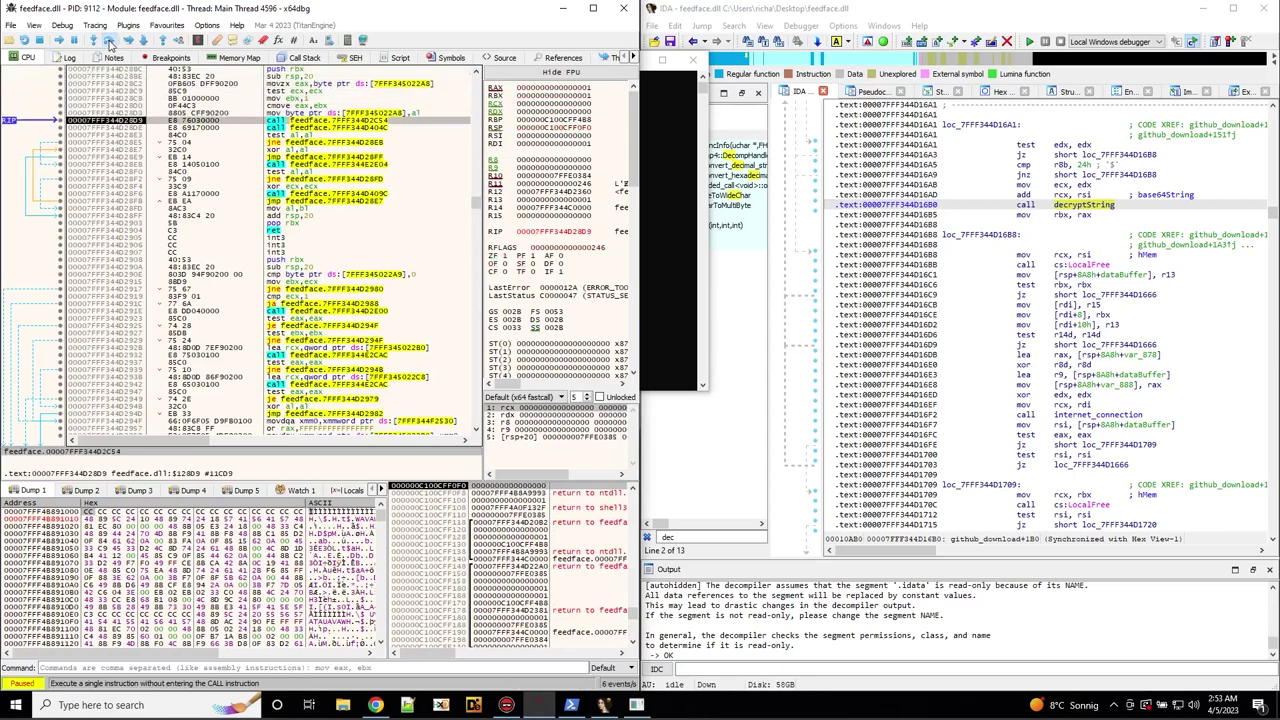
pyautogui.click(110, 44)
pyautogui.click(110, 44)
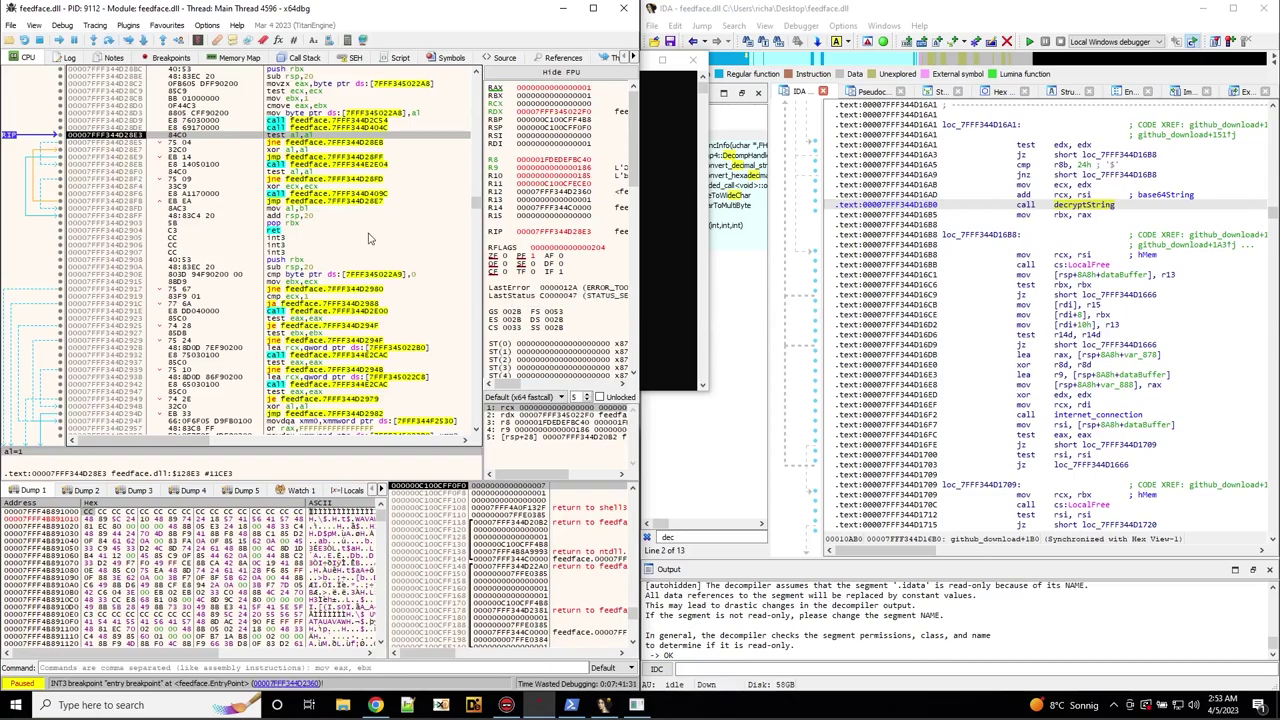
# Examine the current x64dbg code, then switch to IDA and check the decryptString call and the base64String argument line above it.
pyautogui.scroll(4, 374, 237)
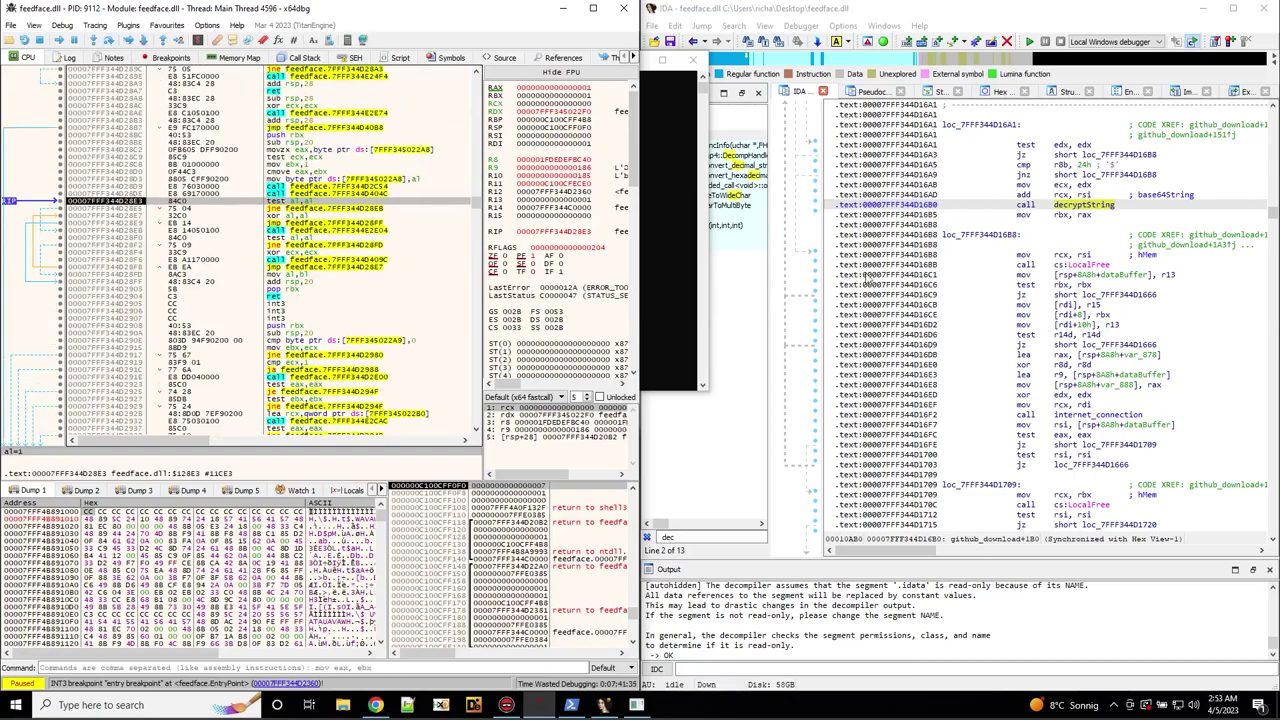
pyautogui.click(935, 214)
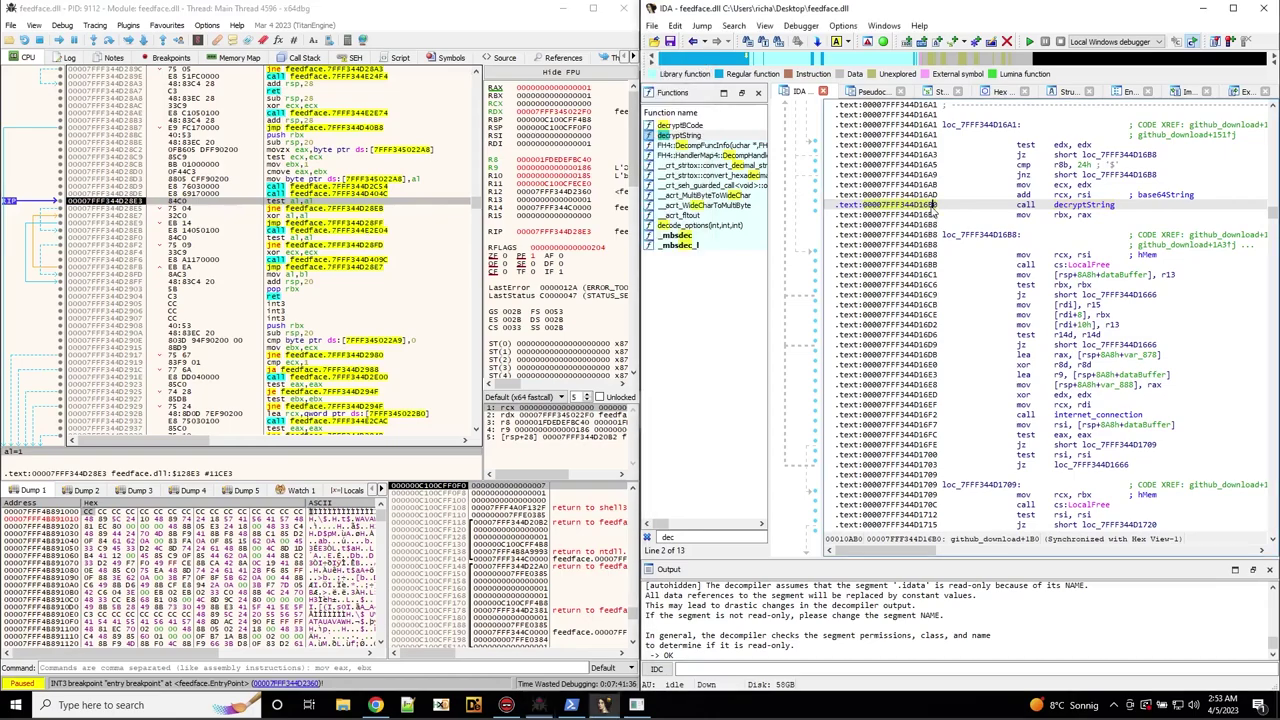
pyautogui.click(1096, 195)
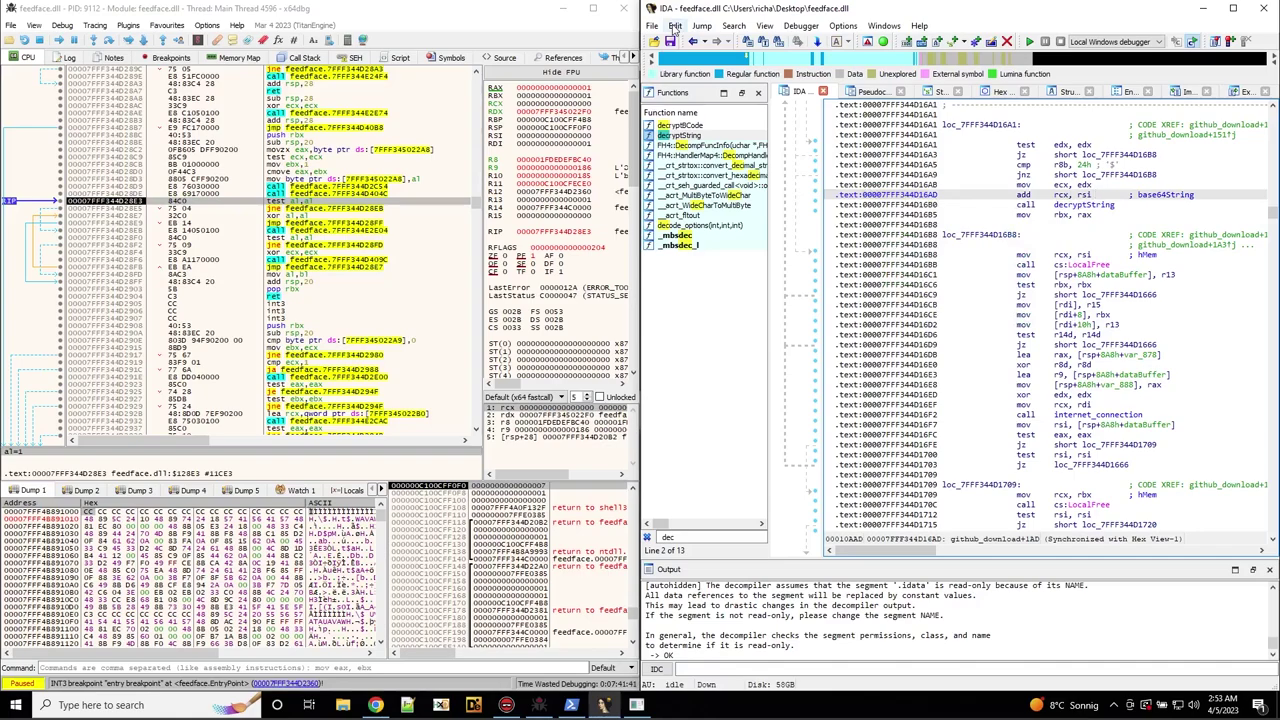
# Switch to x64dbg, find feedface.dll in the memory map and show its base address in the dump.
pyautogui.click(241, 58)
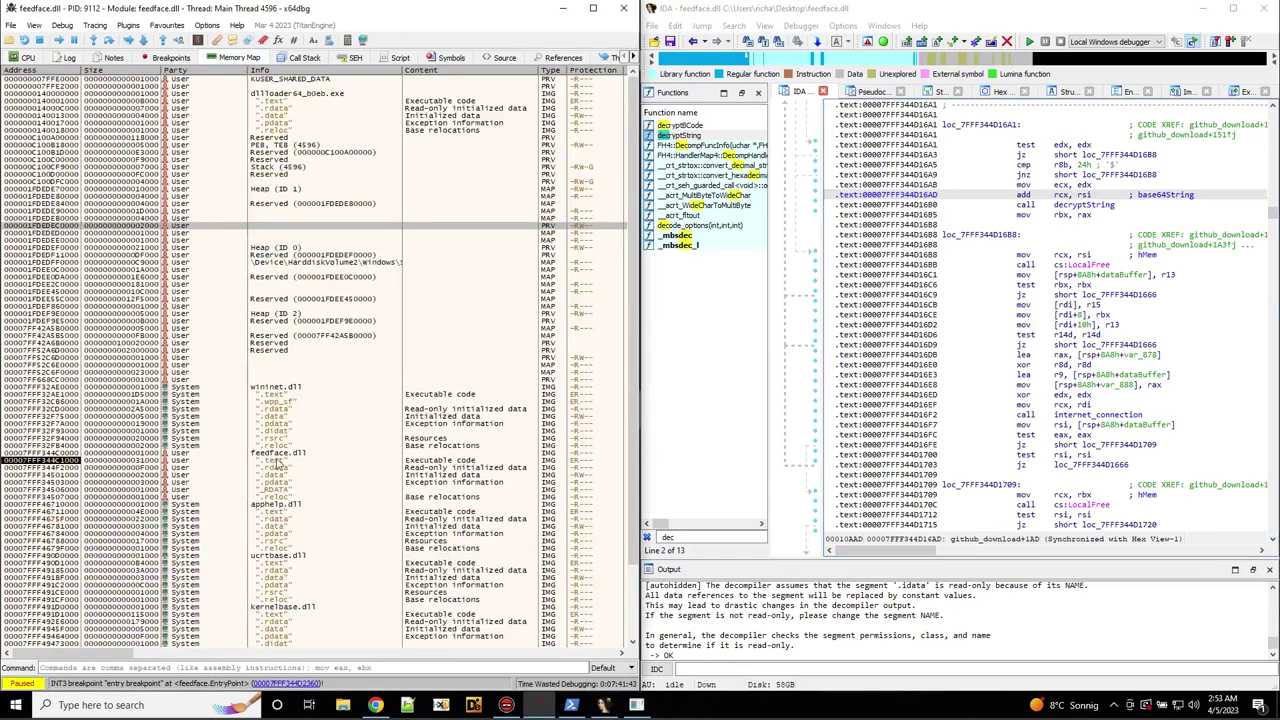
pyautogui.click(72, 453)
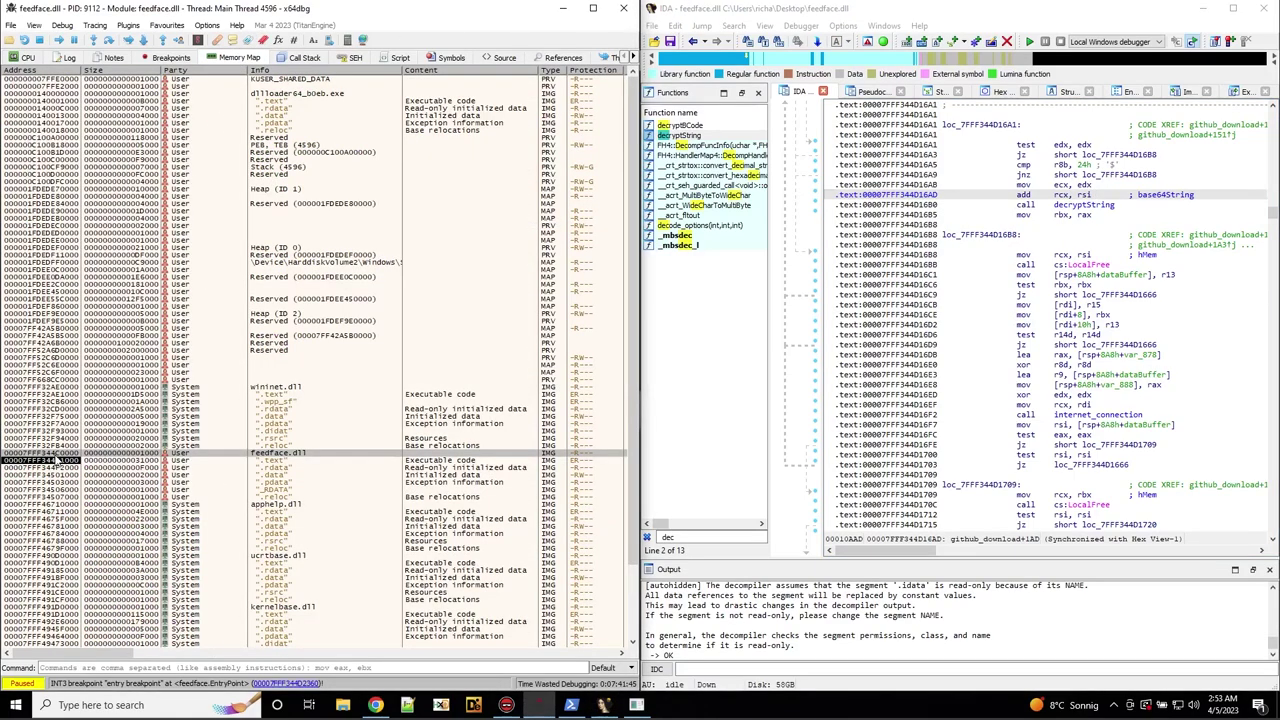
pyautogui.doubleClick(48, 456)
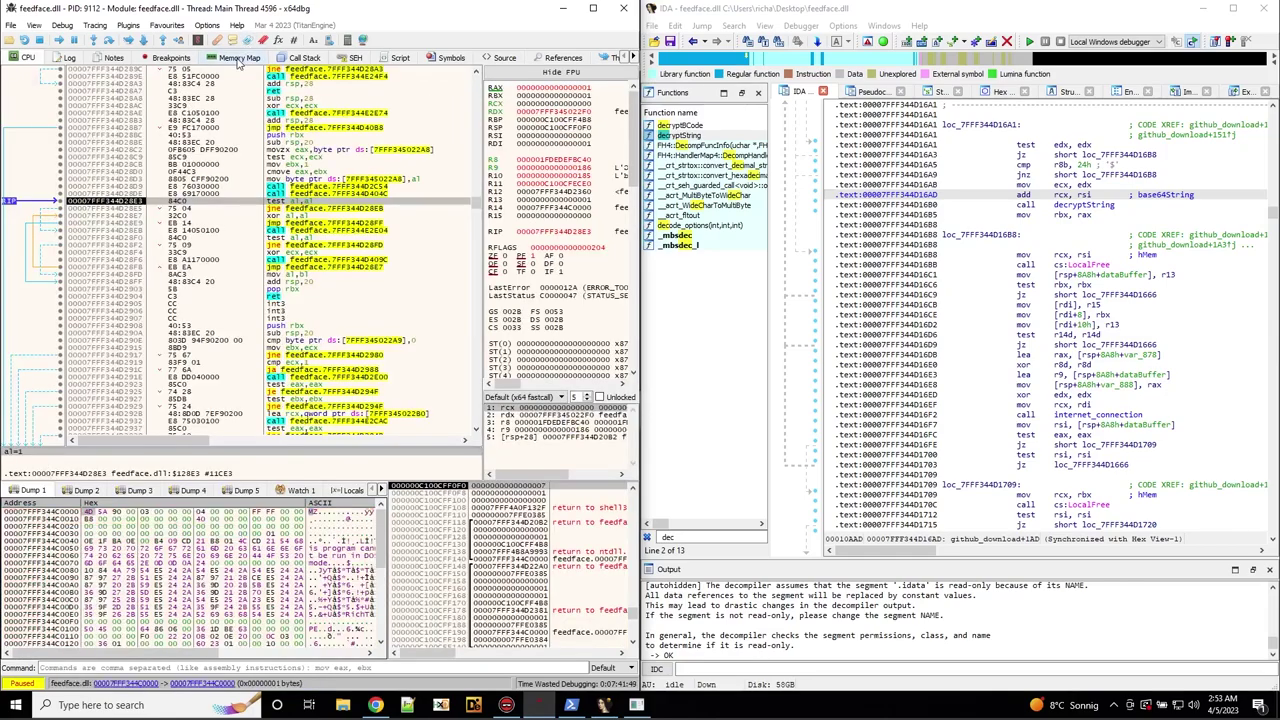
pyautogui.hotkey('alt', 'm')
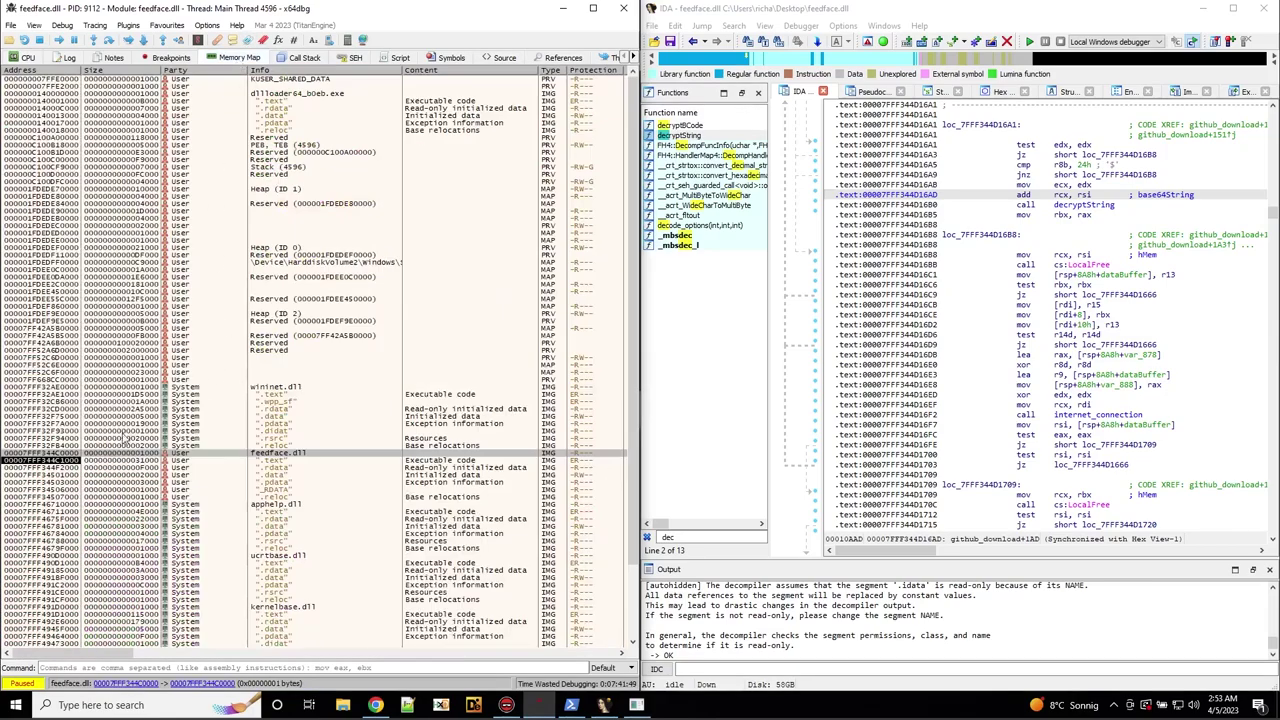
pyautogui.doubleClick(66, 459)
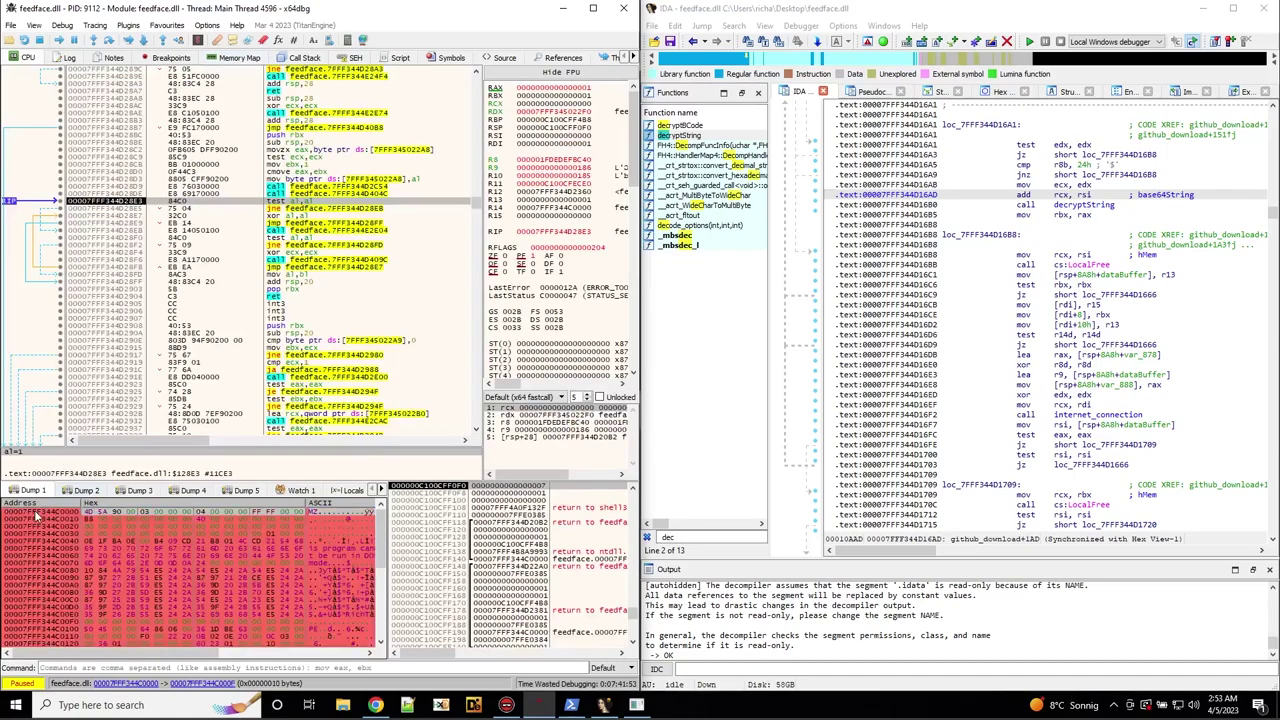
# Copy feedface.dll's base address 00007FFF344C0000 from the first line of the dump.
pyautogui.rightClick(36, 516)
pyautogui.click(28, 520)
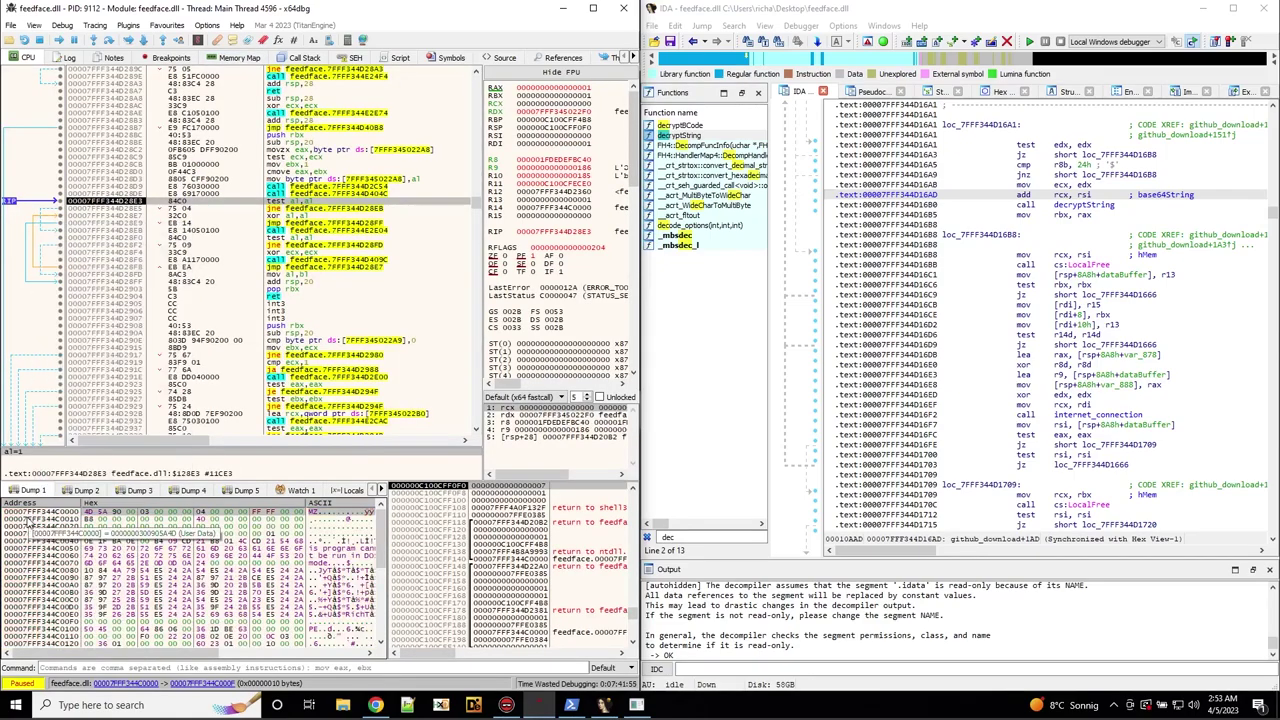
pyautogui.rightClick(28, 520)
pyautogui.rightClick(16, 518)
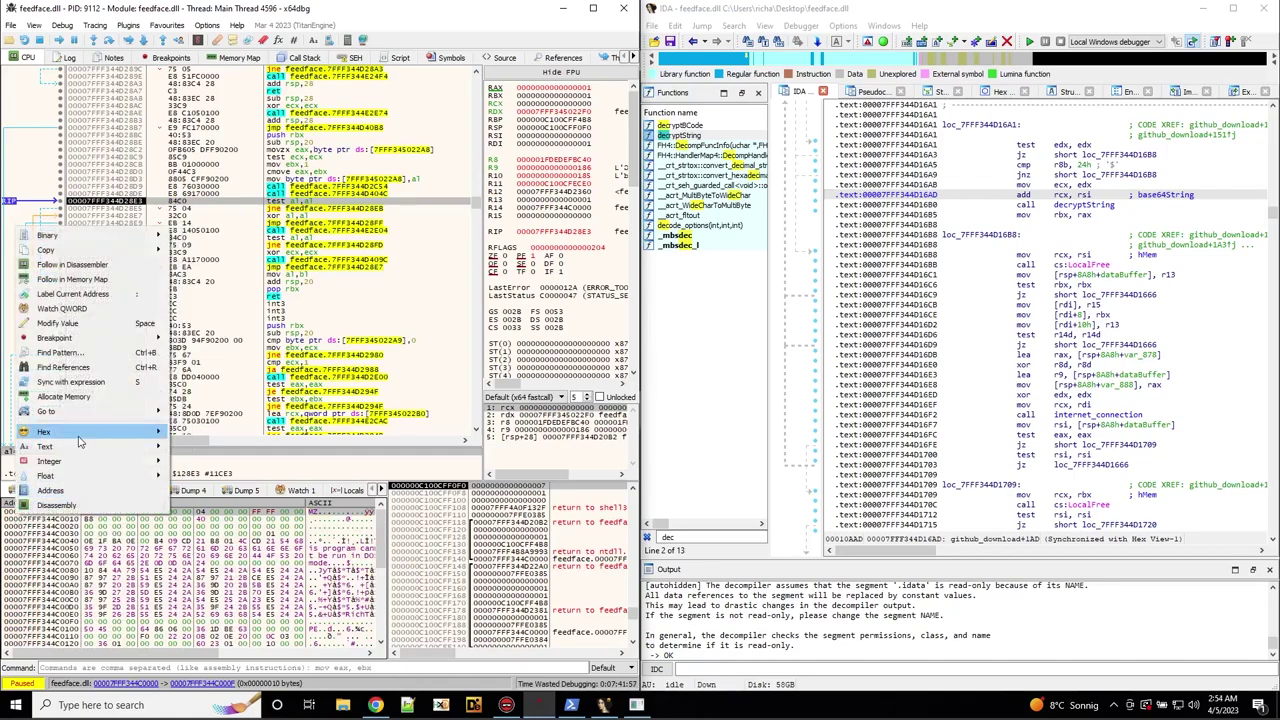
pyautogui.moveTo(70, 251)
pyautogui.click(195, 266)
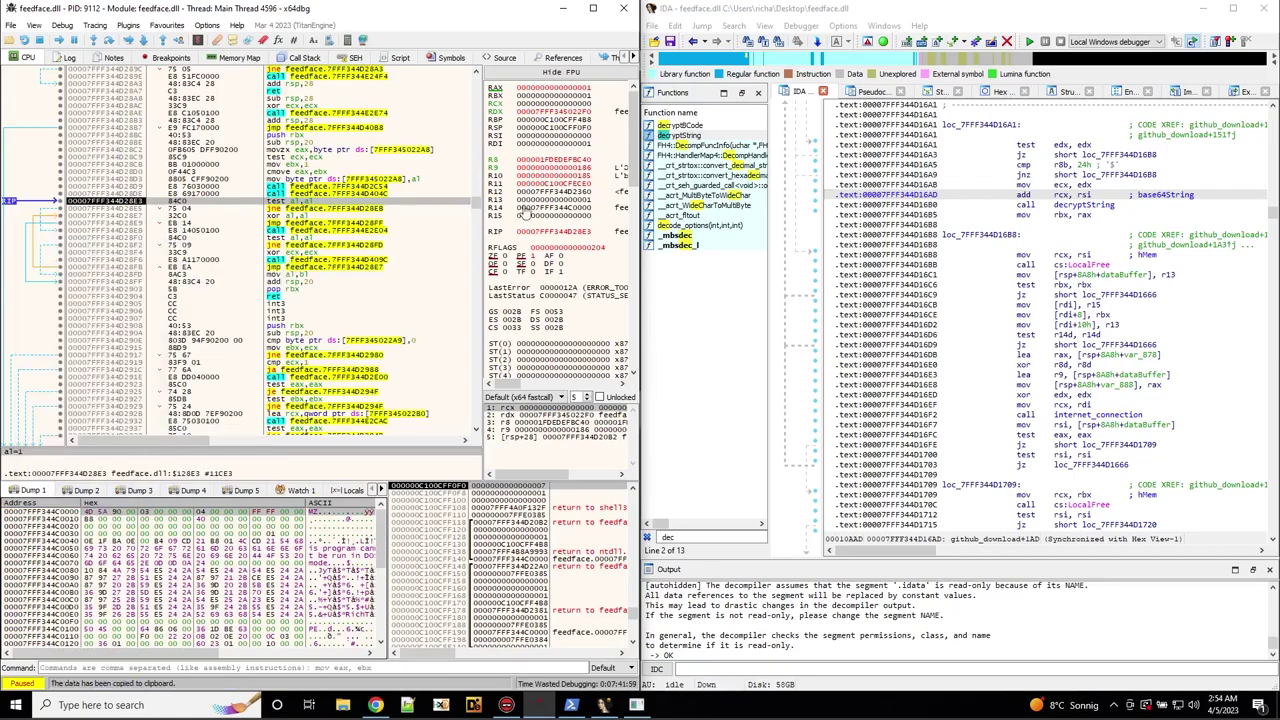
# Switch to IDA and rebase the whole program to the image base 0x00007FFF344C0000.
pyautogui.click(653, 27)
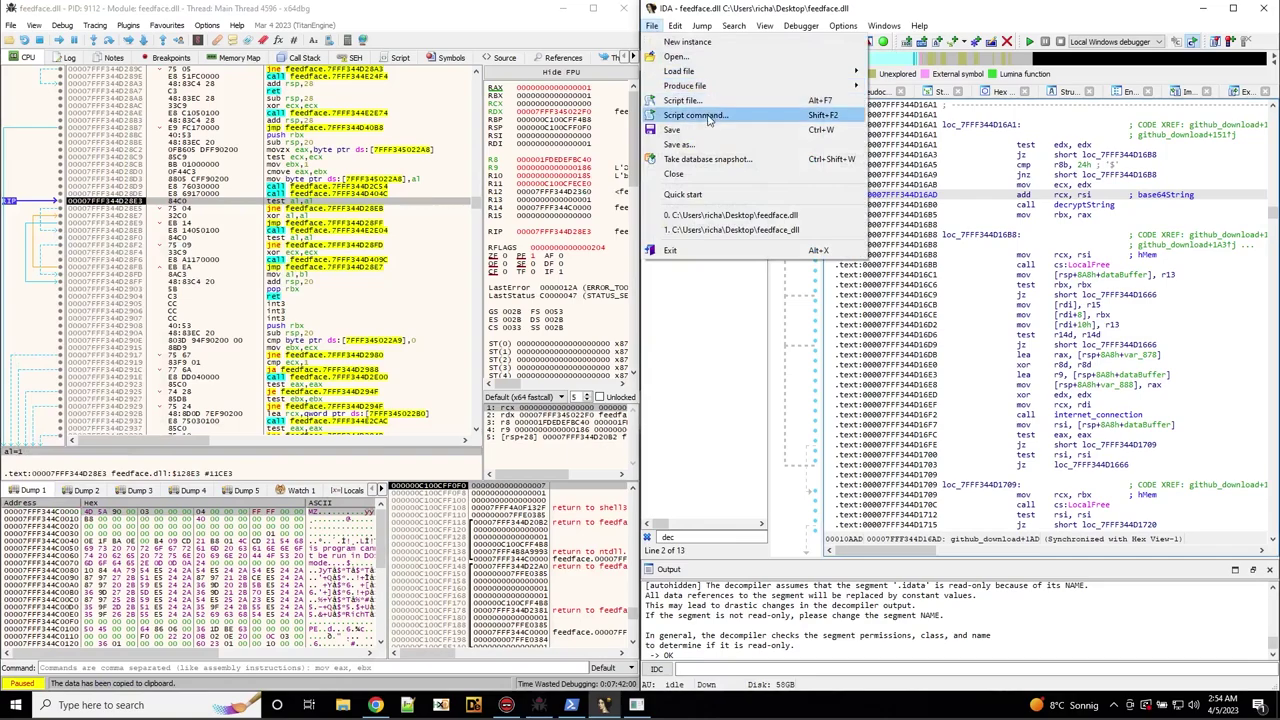
pyautogui.moveTo(676, 26)
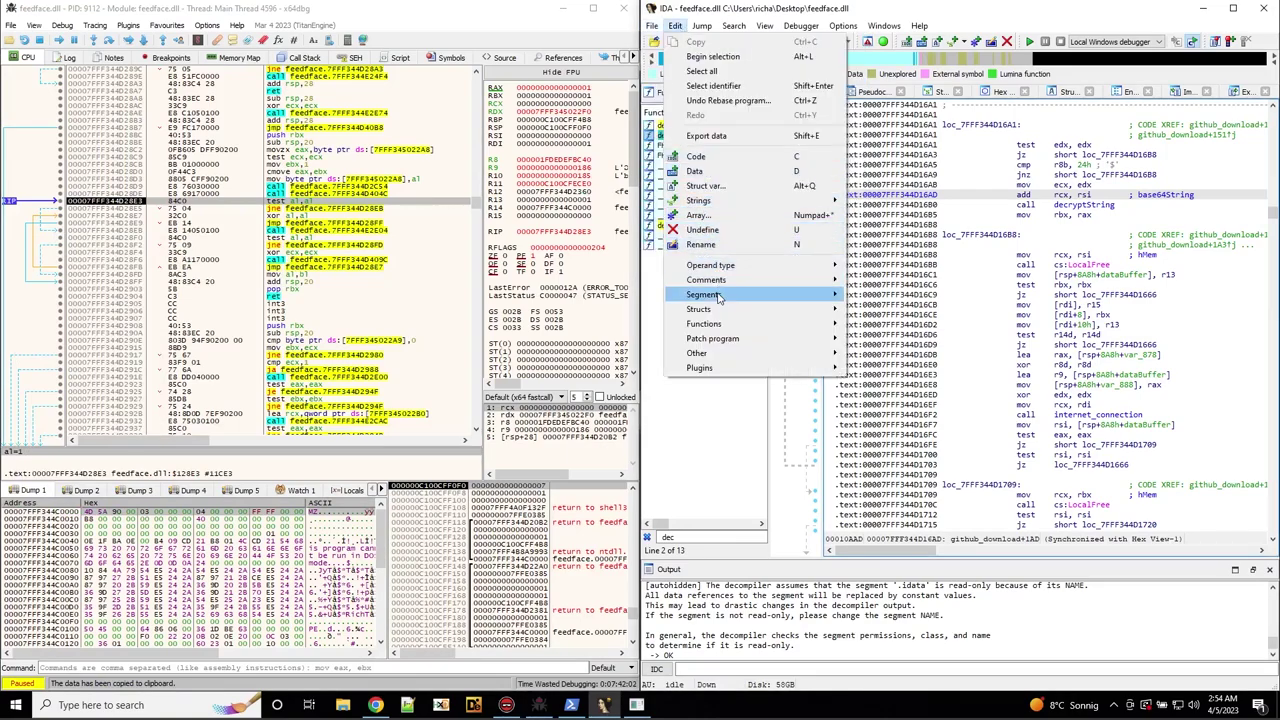
pyautogui.moveTo(720, 296)
pyautogui.click(895, 353)
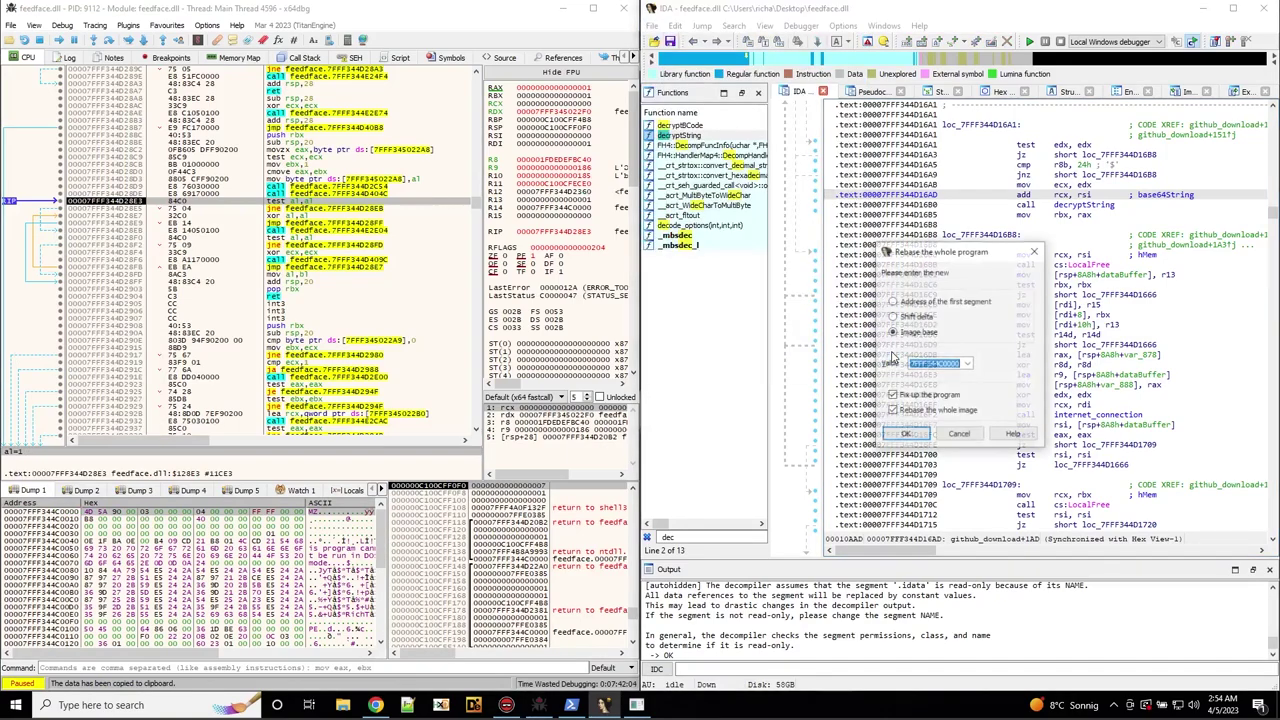
pyautogui.hotkey('ctrl', 'v')
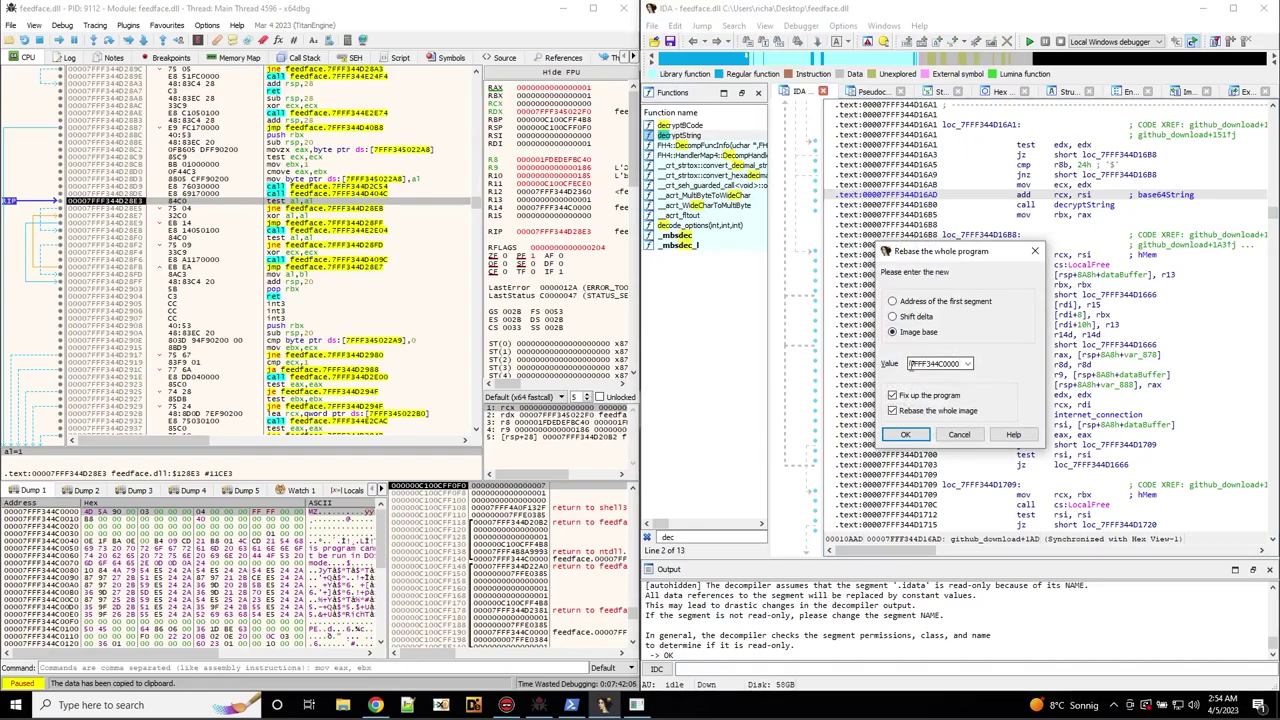
pyautogui.press('Home')
pyautogui.write('0x')
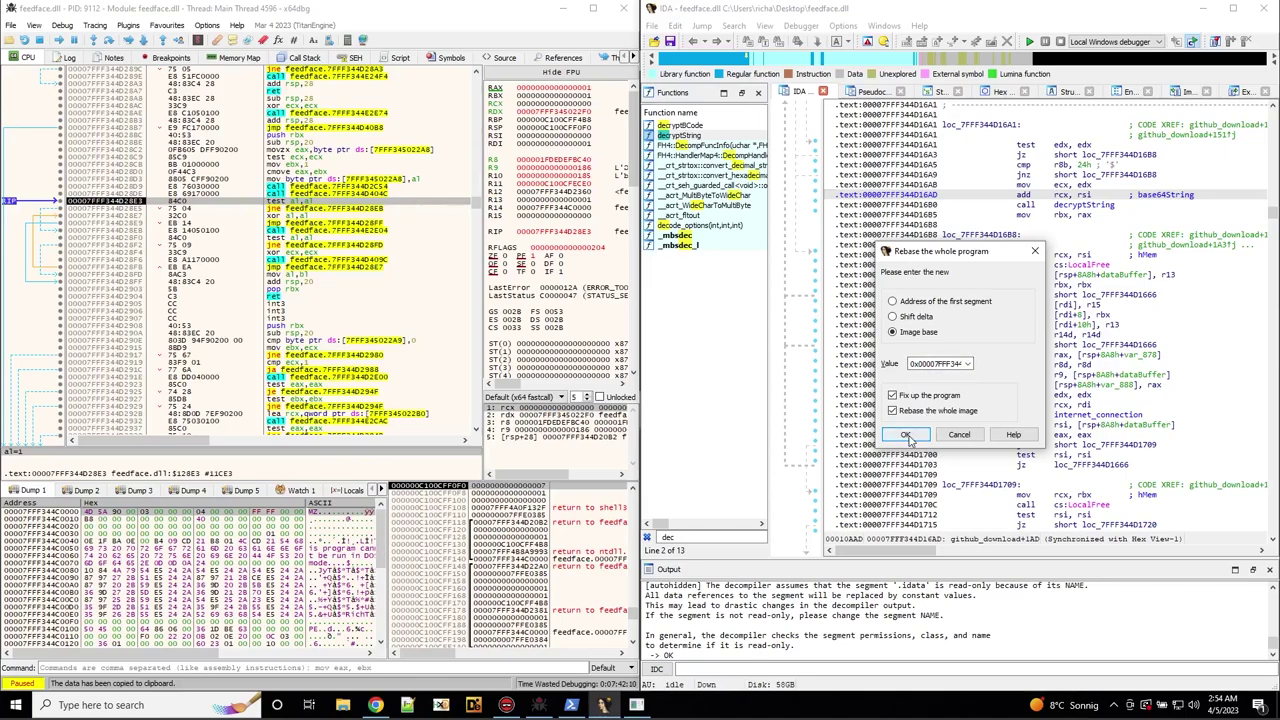
pyautogui.click(907, 438)
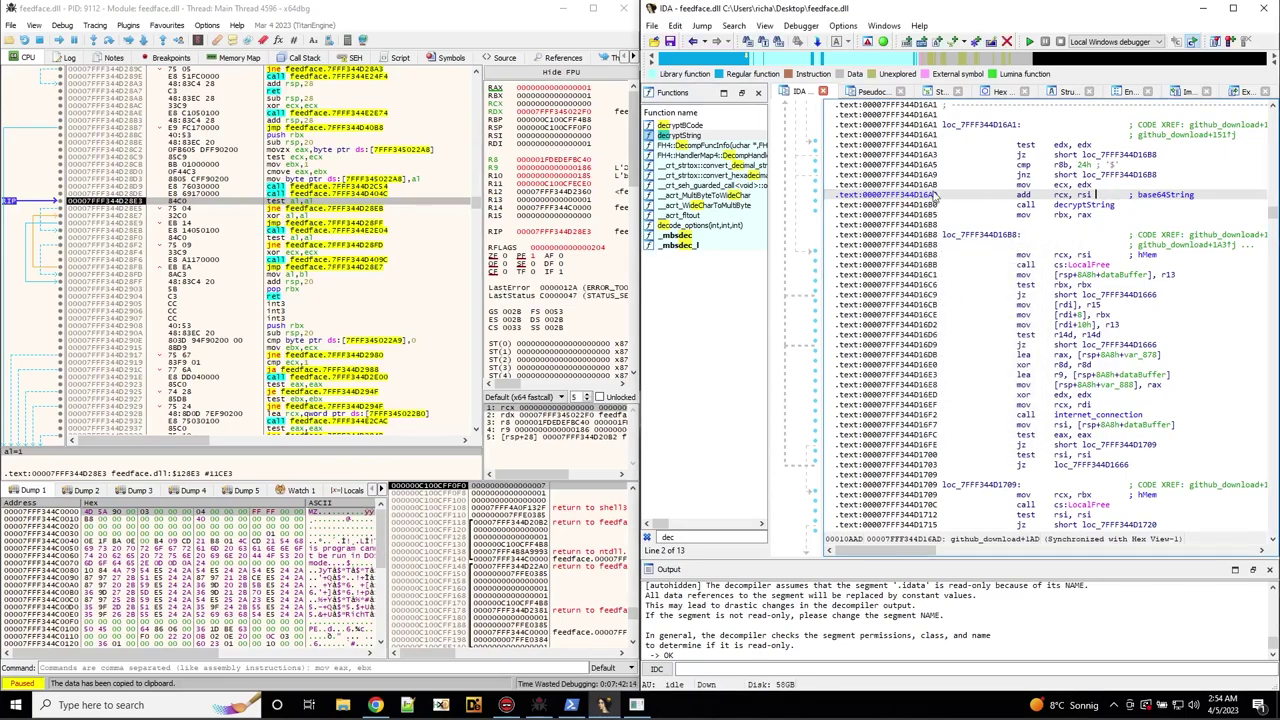
# Copy the decryptString call's address 00007FFF344D16B0 from IDA, go to it in x64dbg's disassembly and select the call.
pyautogui.moveTo(938, 200); pyautogui.dragTo(867, 206)
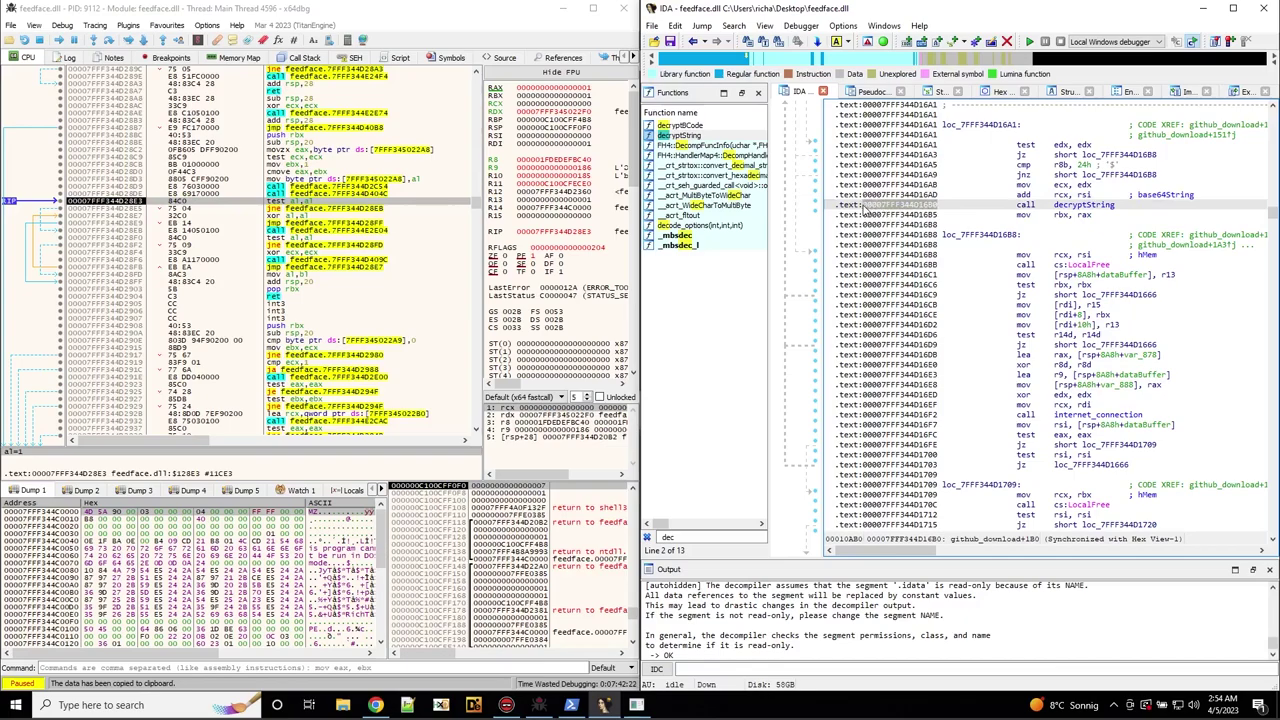
pyautogui.click(351, 166)
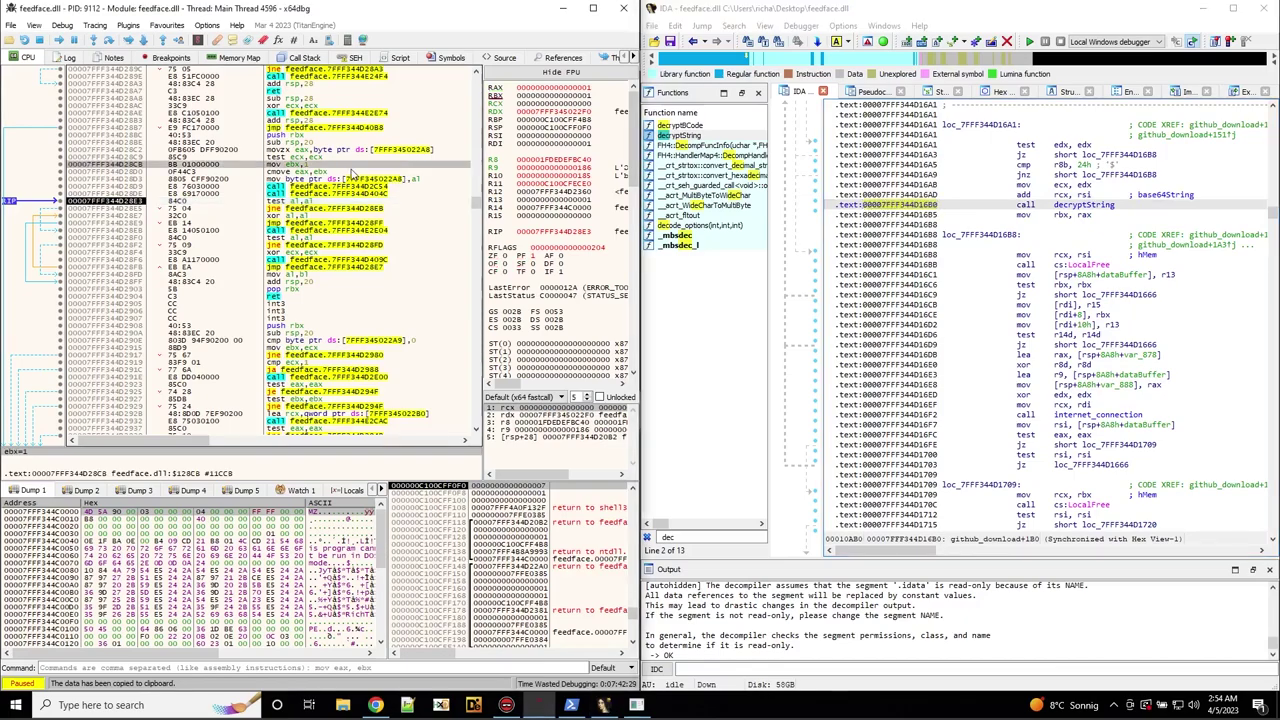
pyautogui.hotkey('ctrl', 'g')
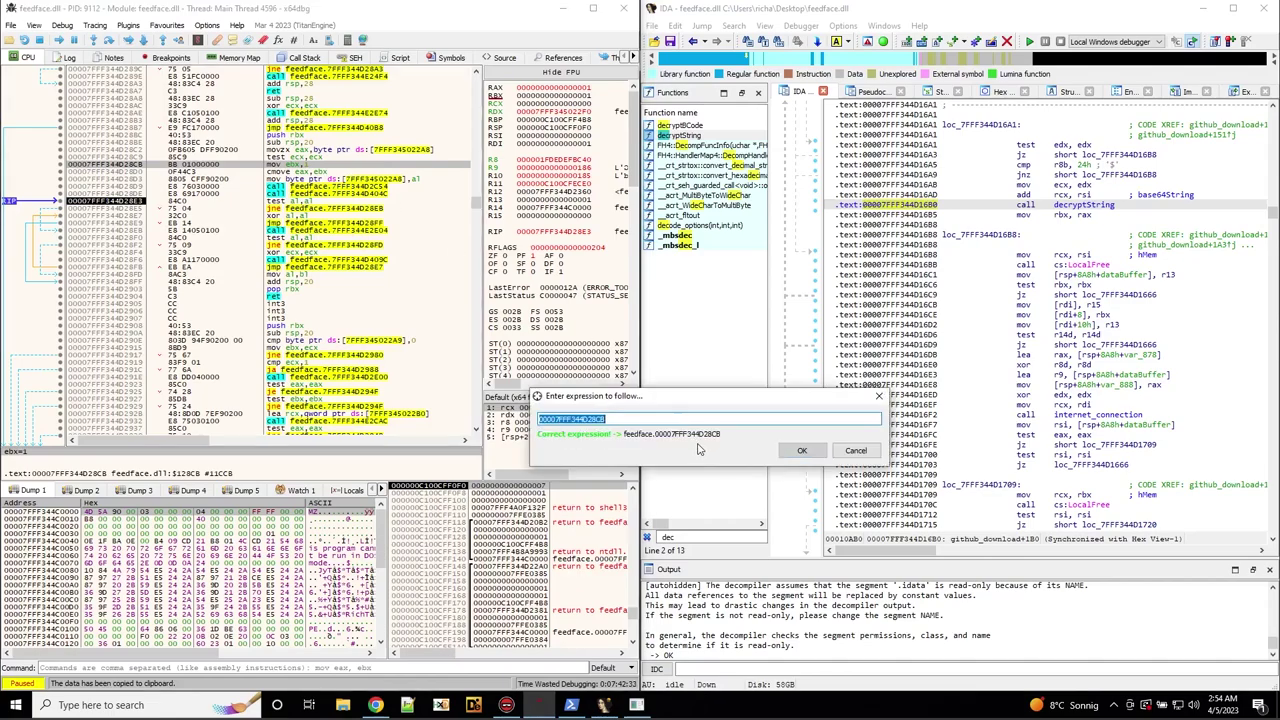
pyautogui.hotkey('ctrl', 'v')
pyautogui.click(801, 450)
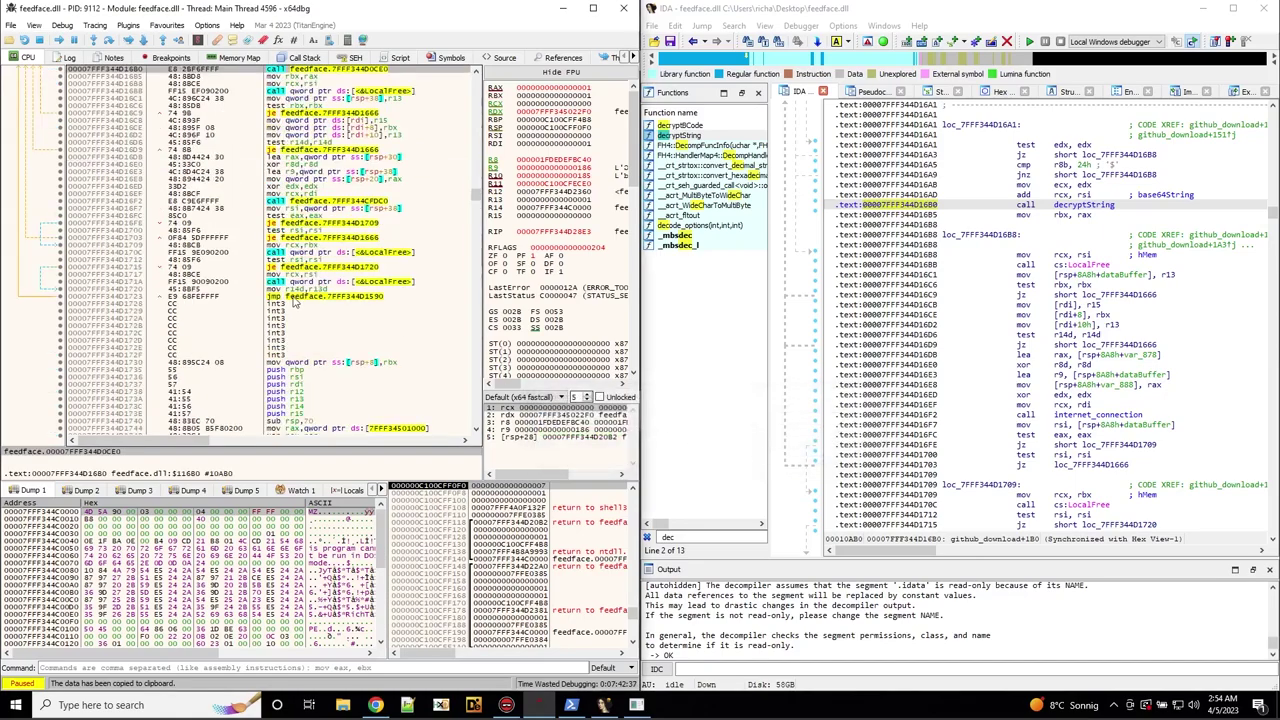
pyautogui.scroll(2, 296, 303)
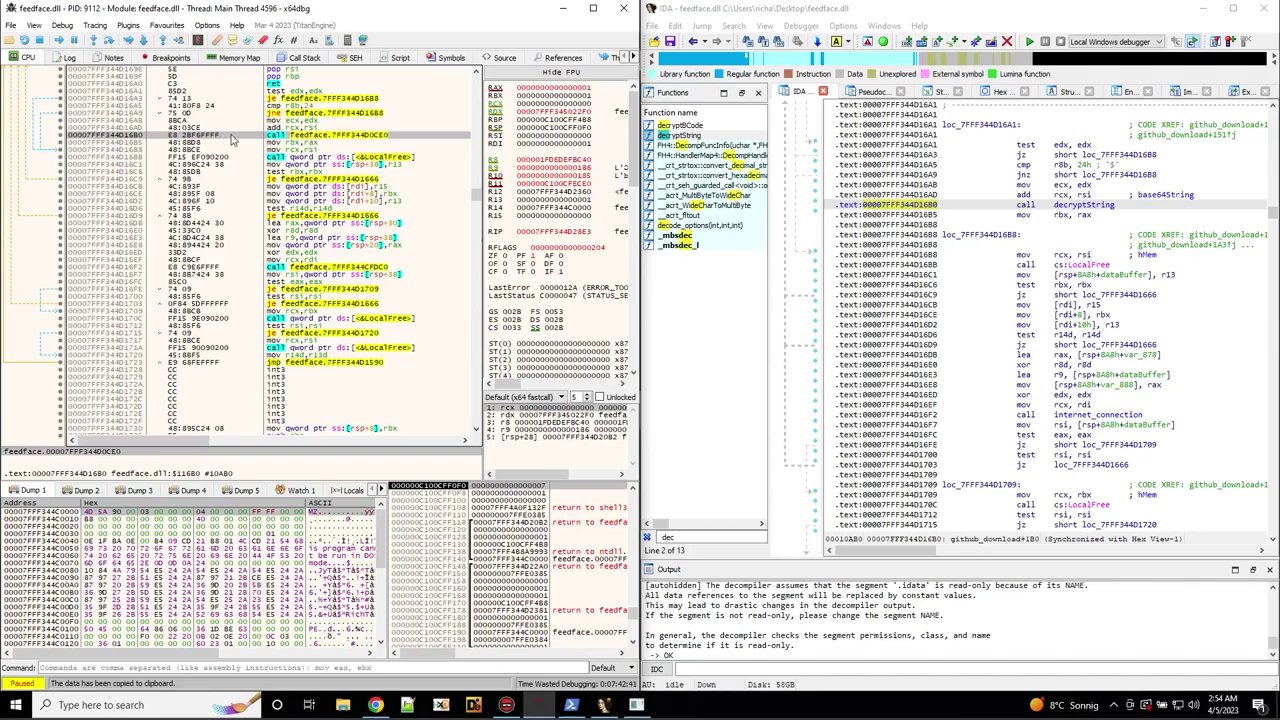
pyautogui.click(226, 137)
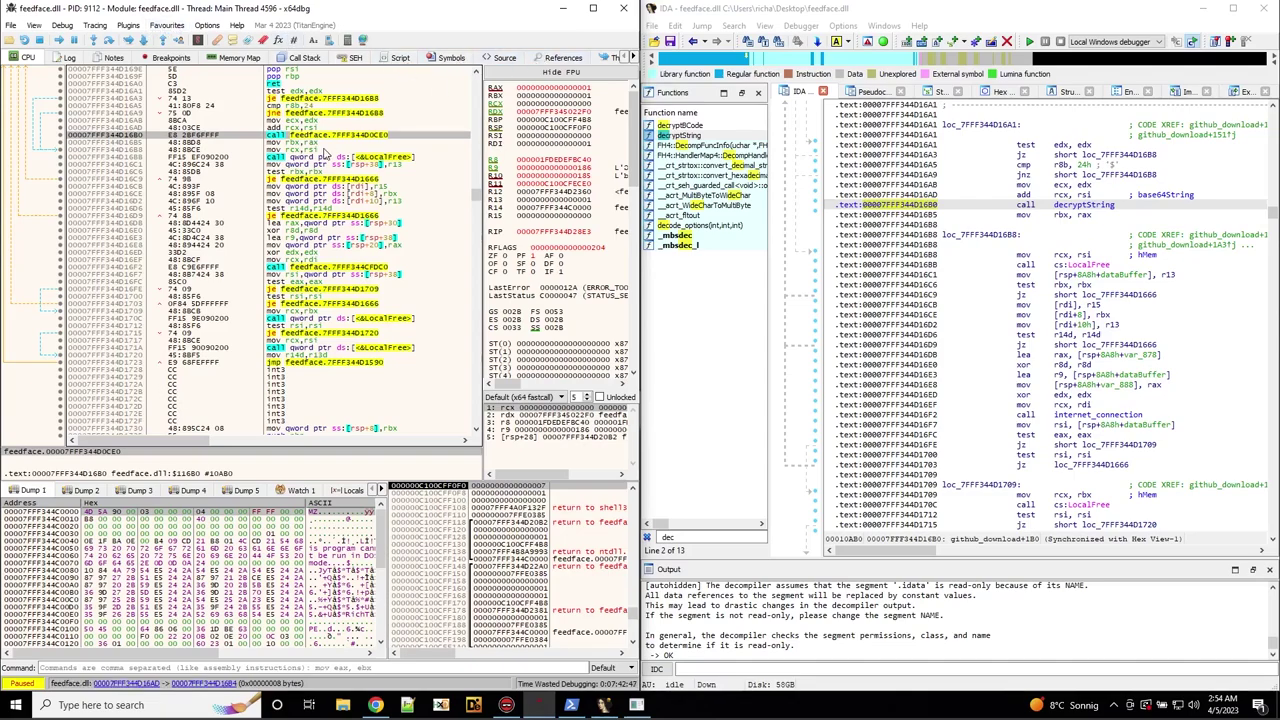
# Set RIP to the selected decryptString call at 00007FFF344D16B0.
pyautogui.rightClick(314, 142)
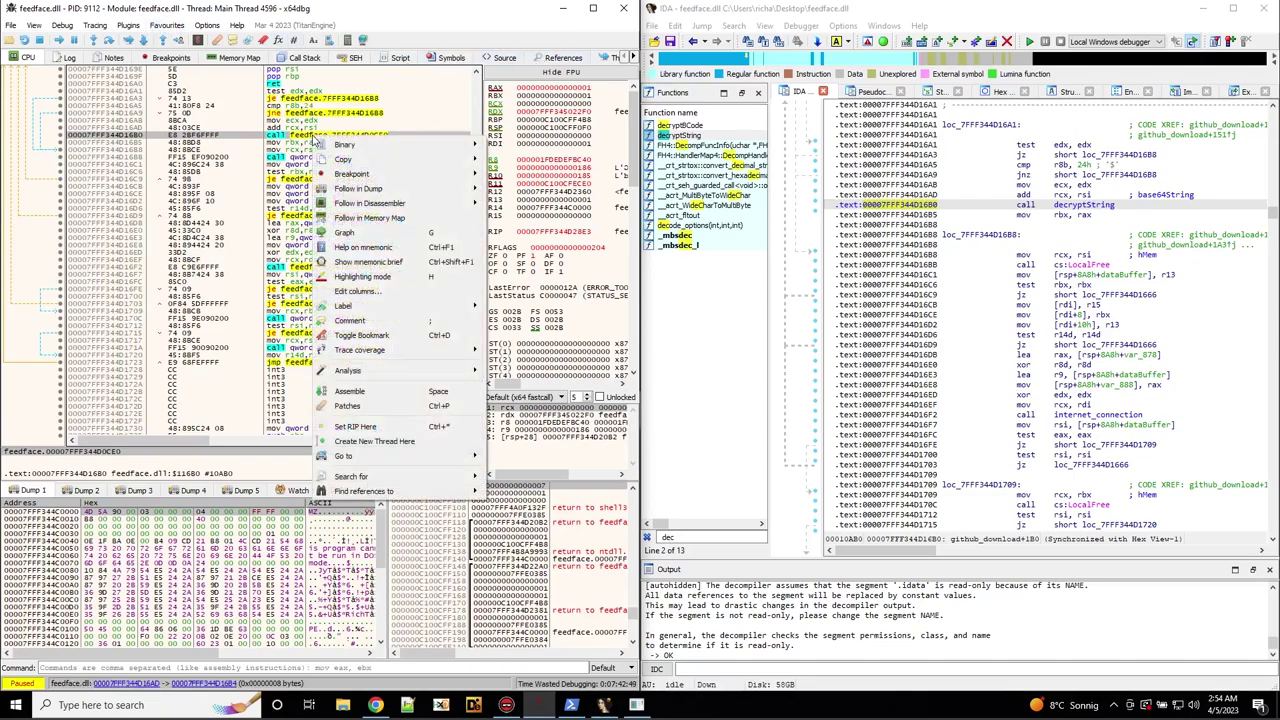
pyautogui.click(360, 426)
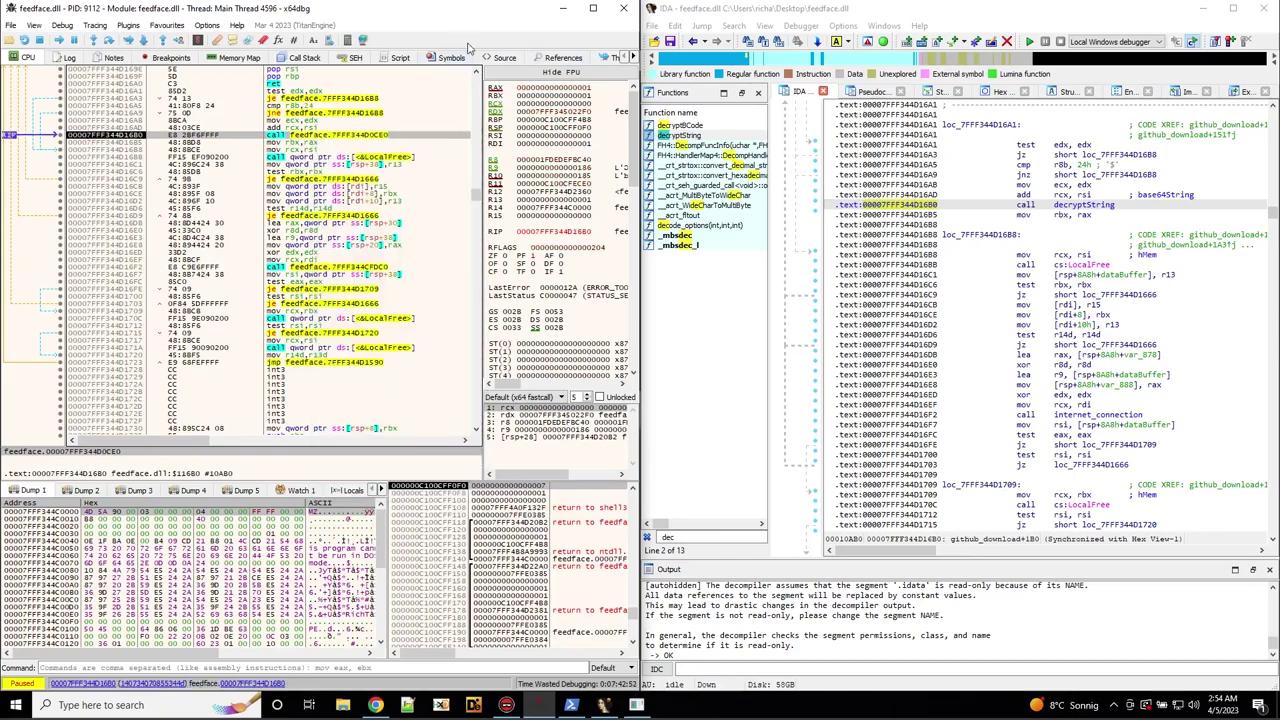
pyautogui.click(612, 60)
pyautogui.click(10, 59)
# Find an unnamed private user region in the memory map and show its address 000001FDEDEC0000 in the dump.
pyautogui.click(227, 60)
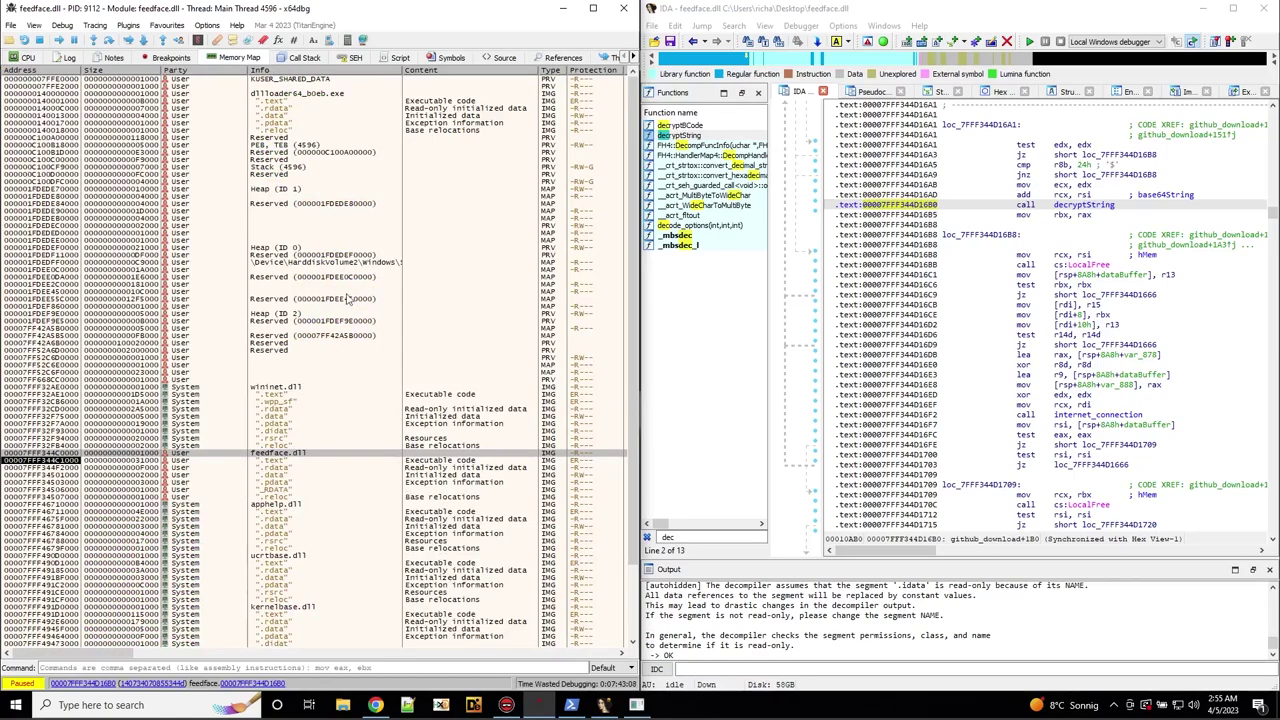
pyautogui.click(293, 227)
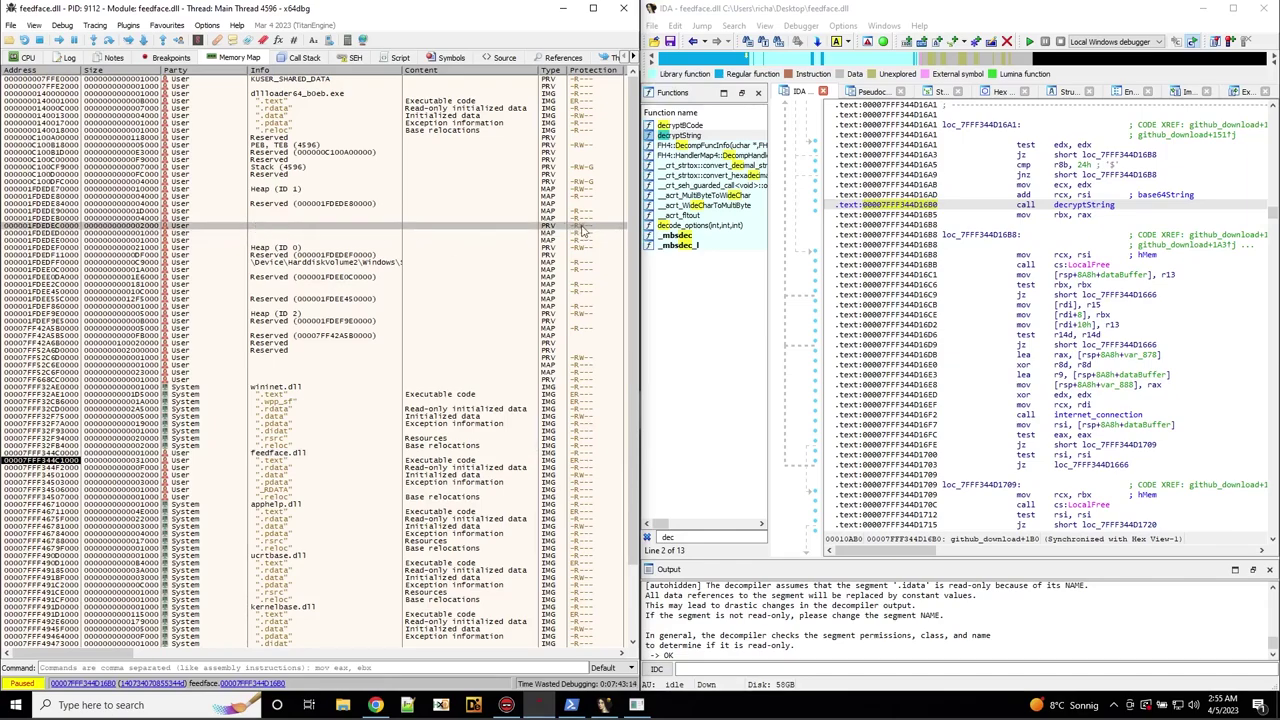
pyautogui.rightClick(262, 230)
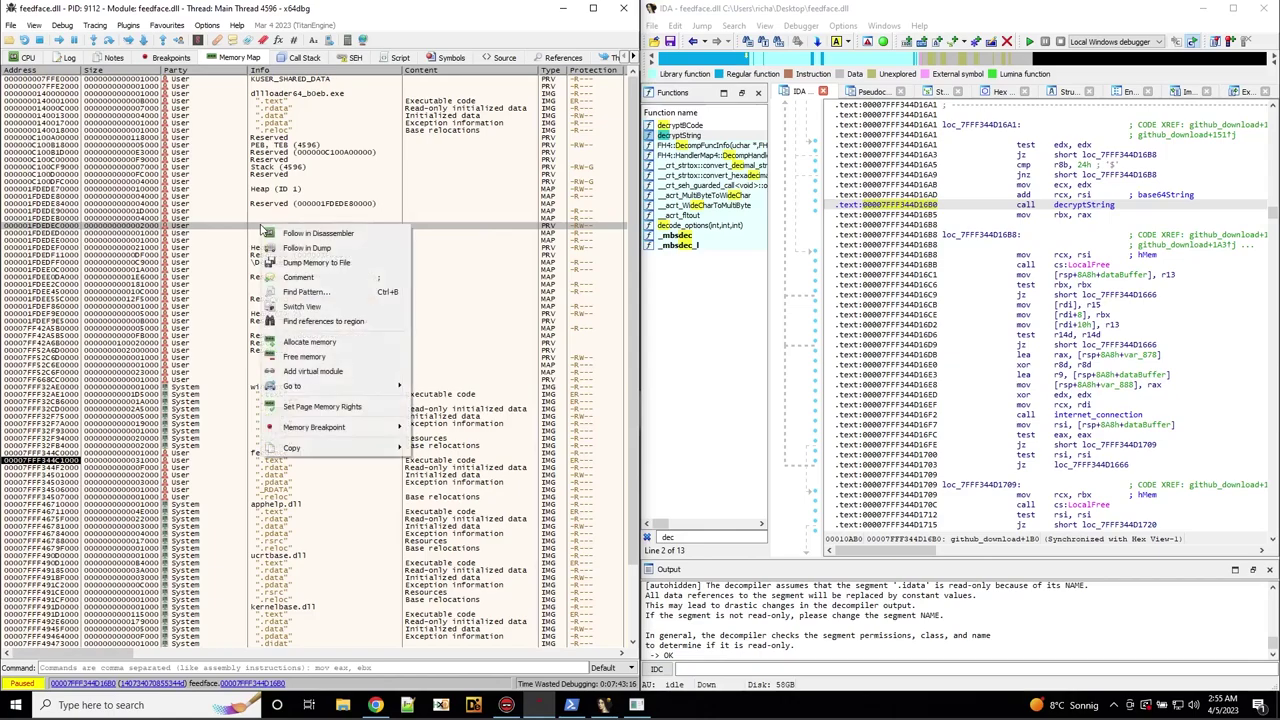
pyautogui.click(294, 247)
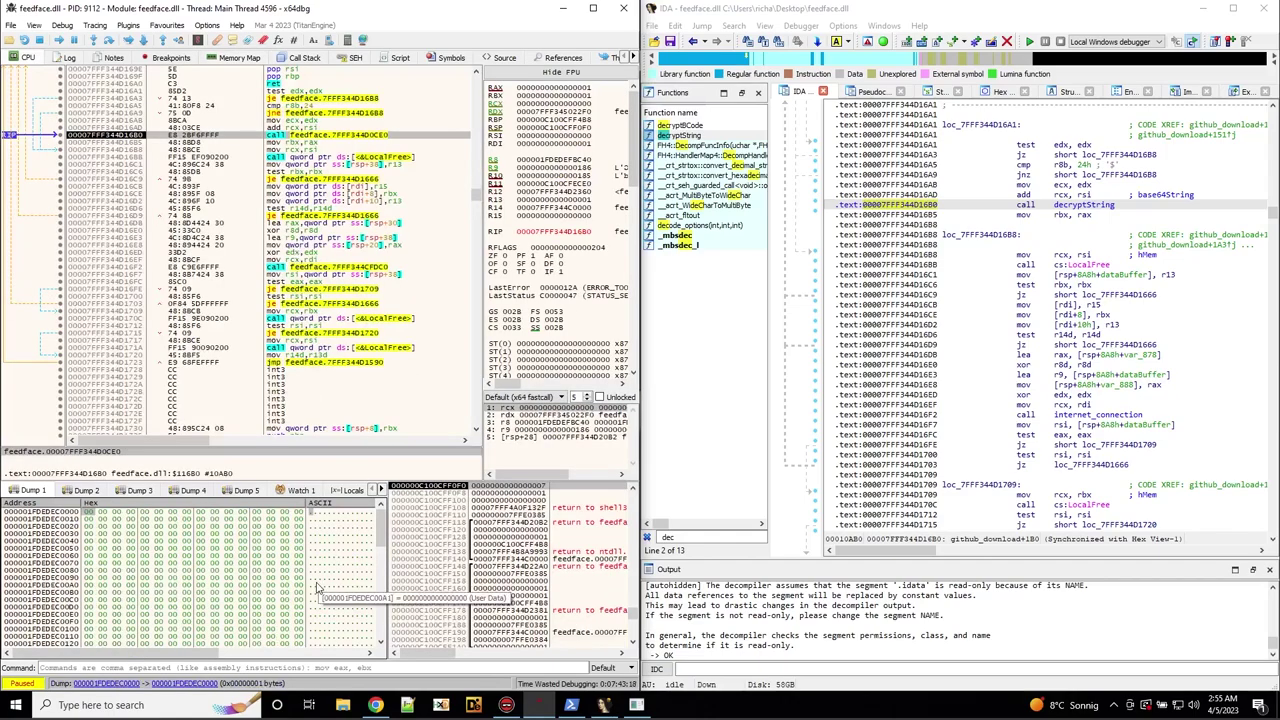
pyautogui.rightClick(70, 518)
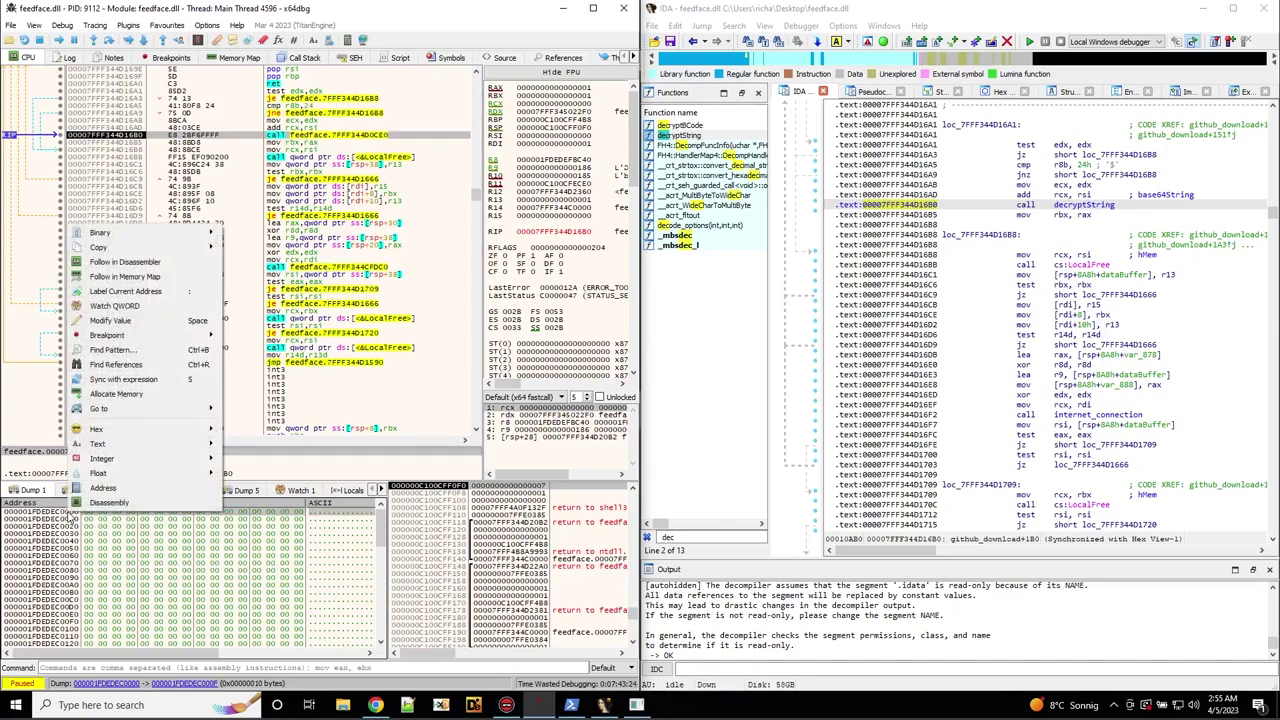
# Switch to File Explorer and open the 3cxIcons folder on the Desktop to locate icon0.ico.vir.
pyautogui.click(343, 705)
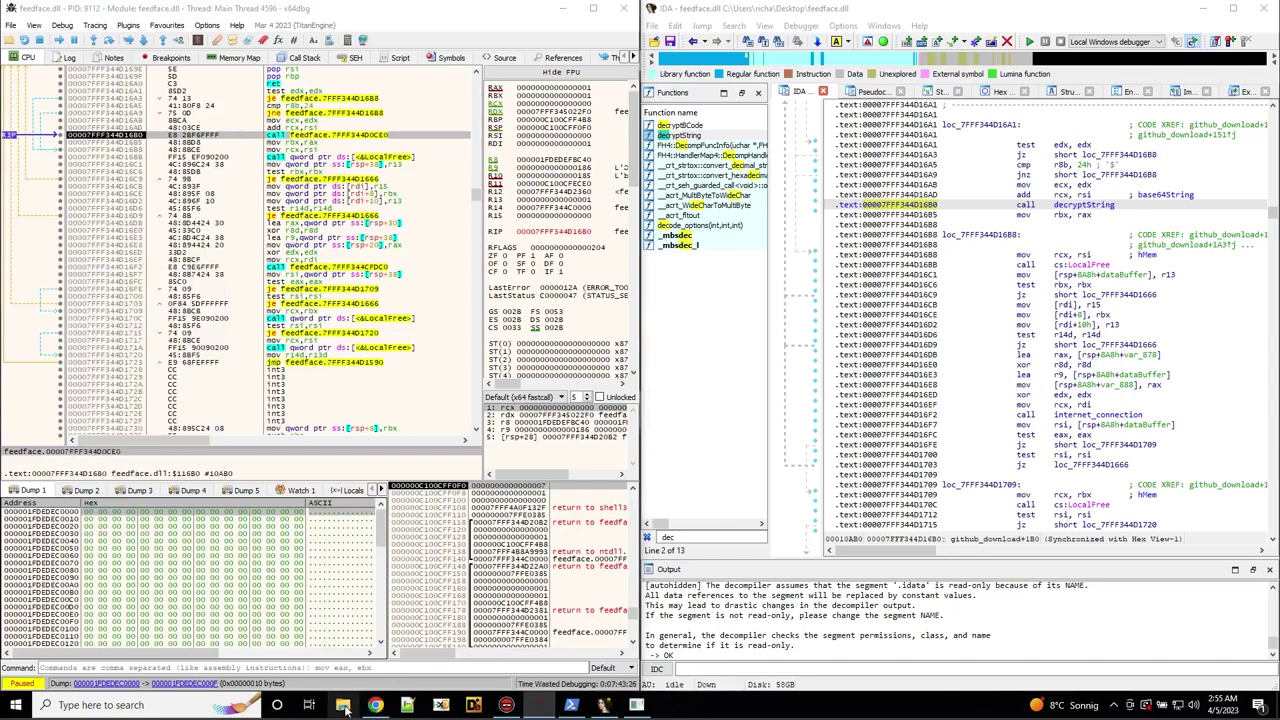
pyautogui.click(322, 237)
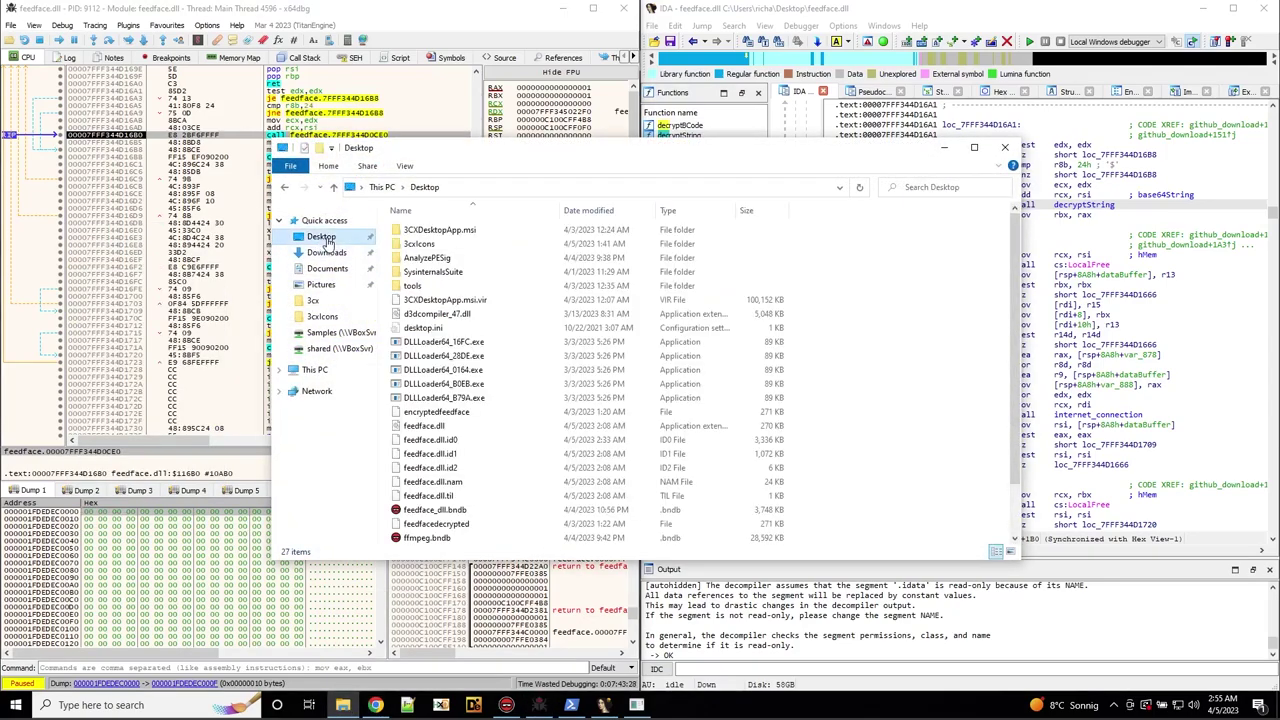
pyautogui.doubleClick(436, 246)
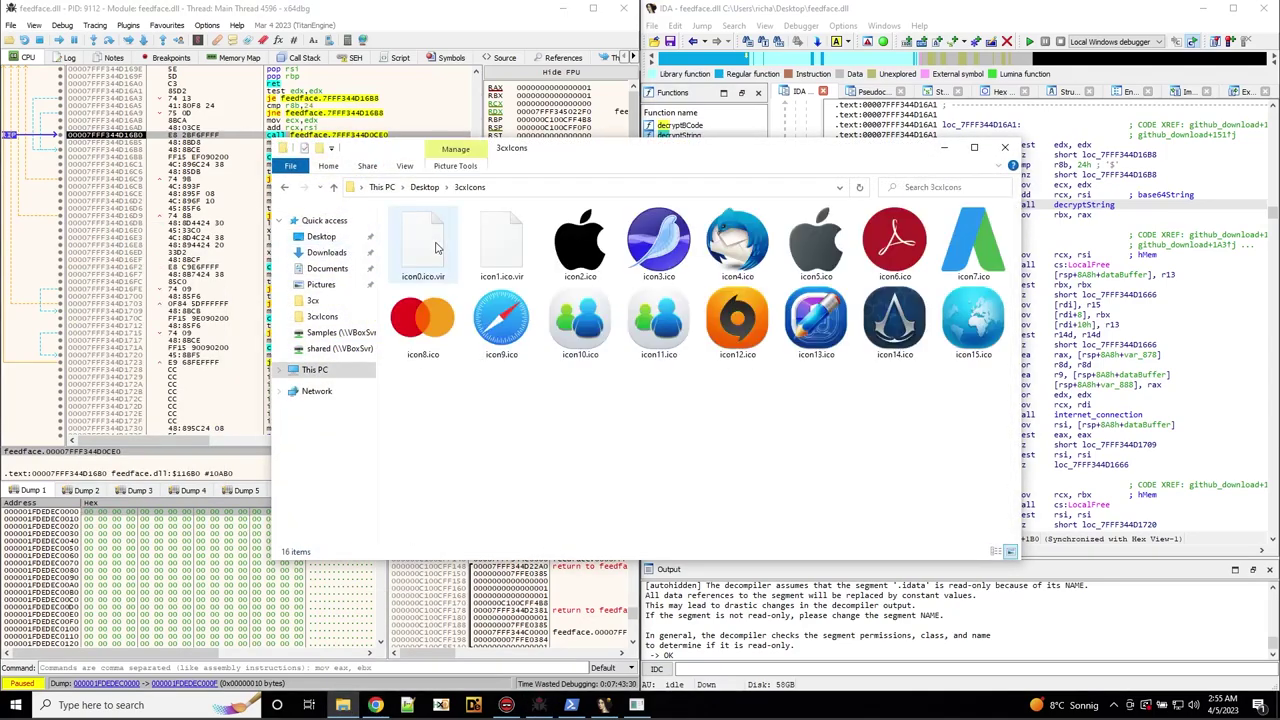
pyautogui.rightClick(440, 256)
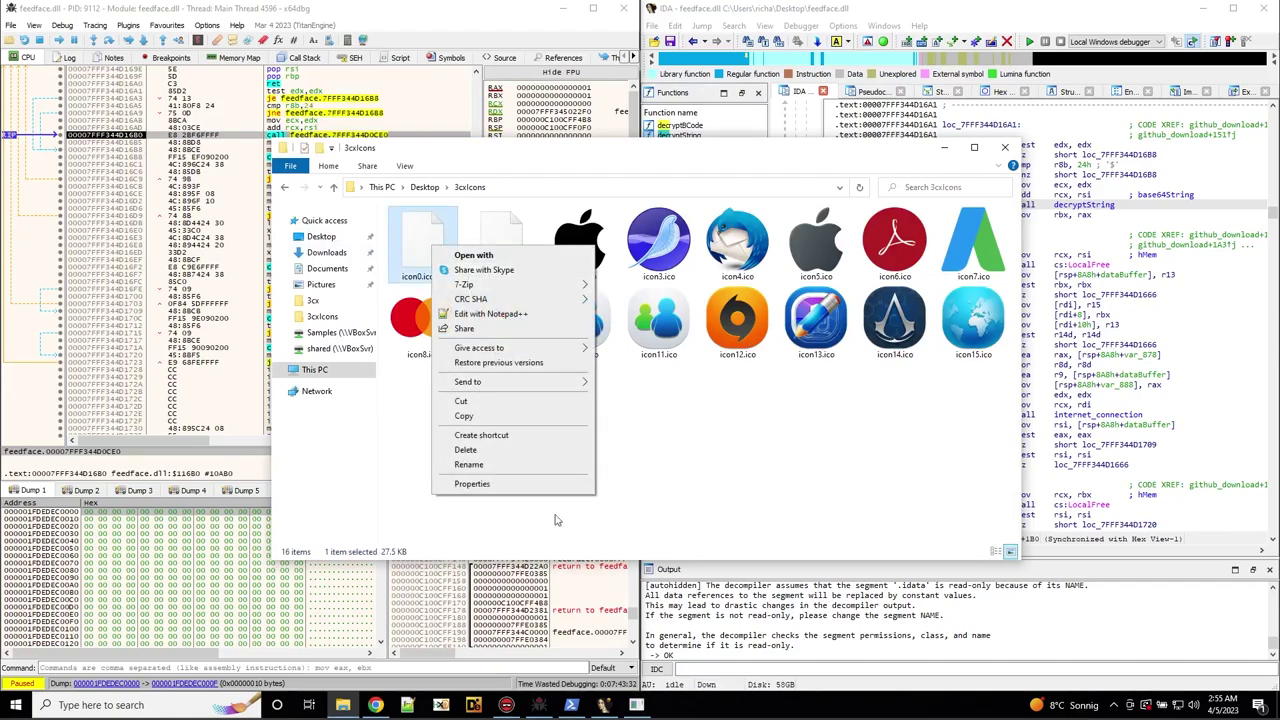
pyautogui.click(459, 657)
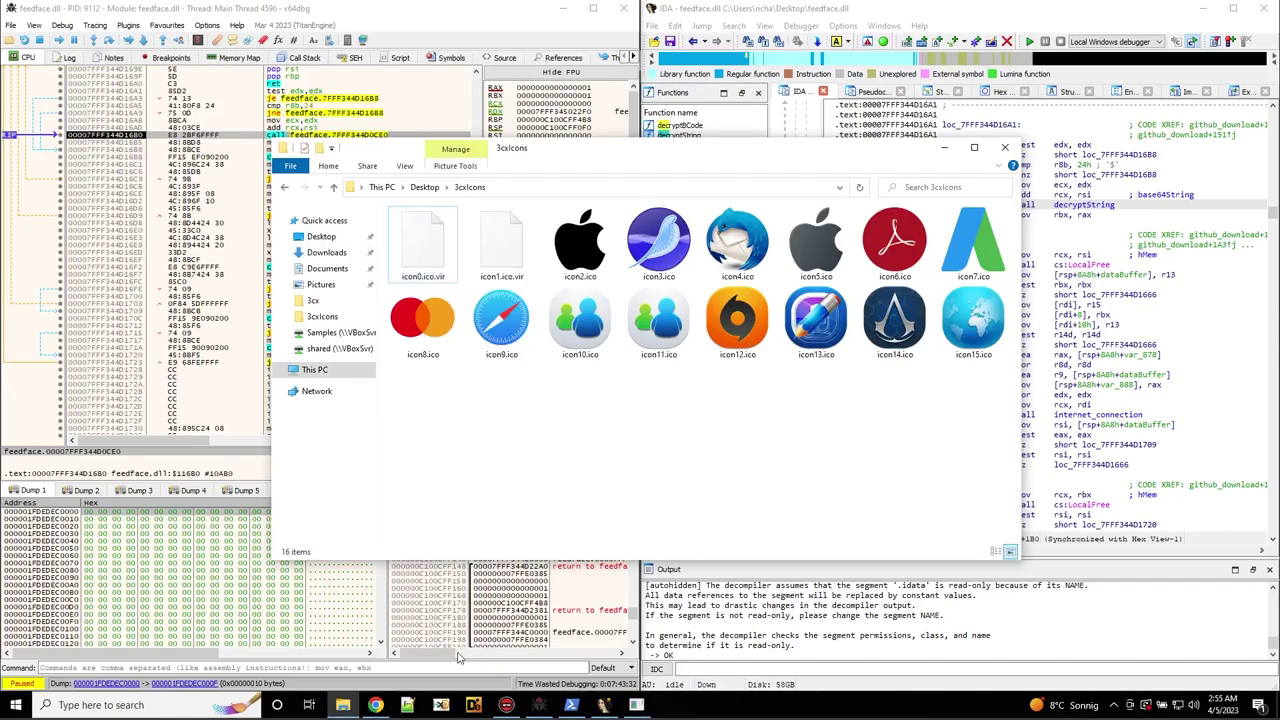
# Switch to PowerShell and run SysinternalsSuite's strings.exe on .\3cxIcons\icon0.ico.vir.
pyautogui.click(443, 706)
pyautogui.click(568, 704)
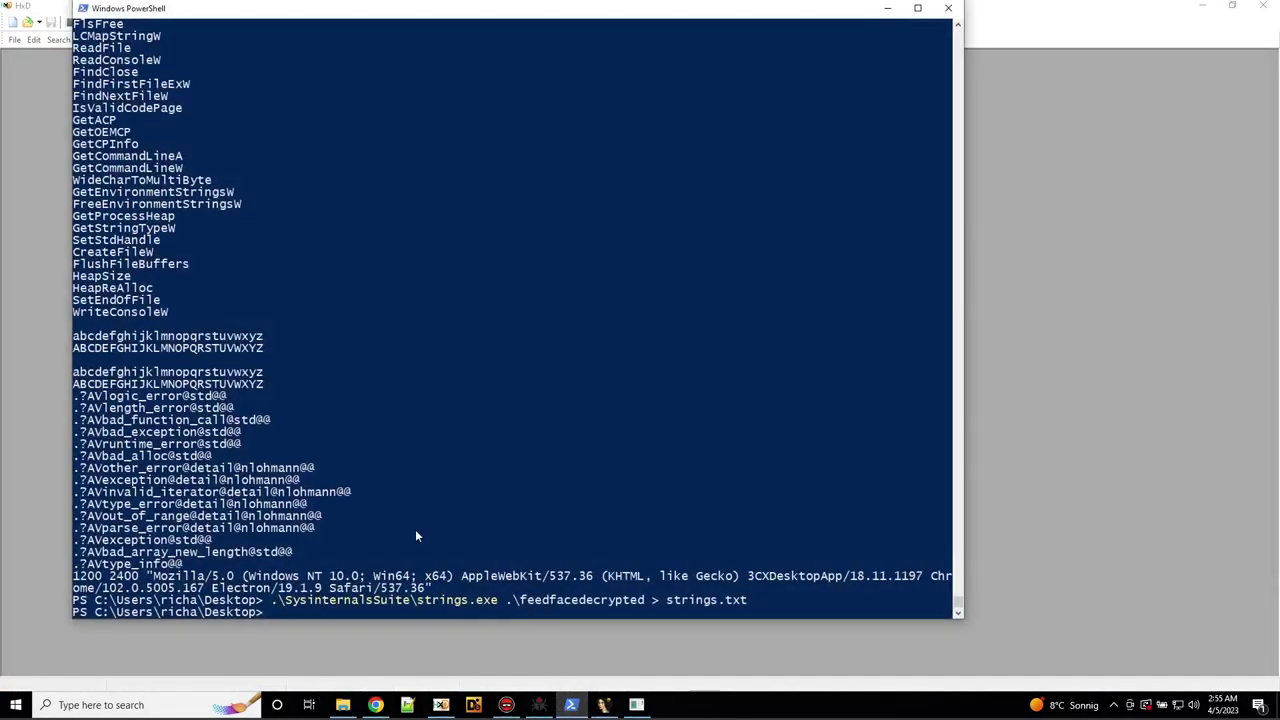
pyautogui.press('Up')
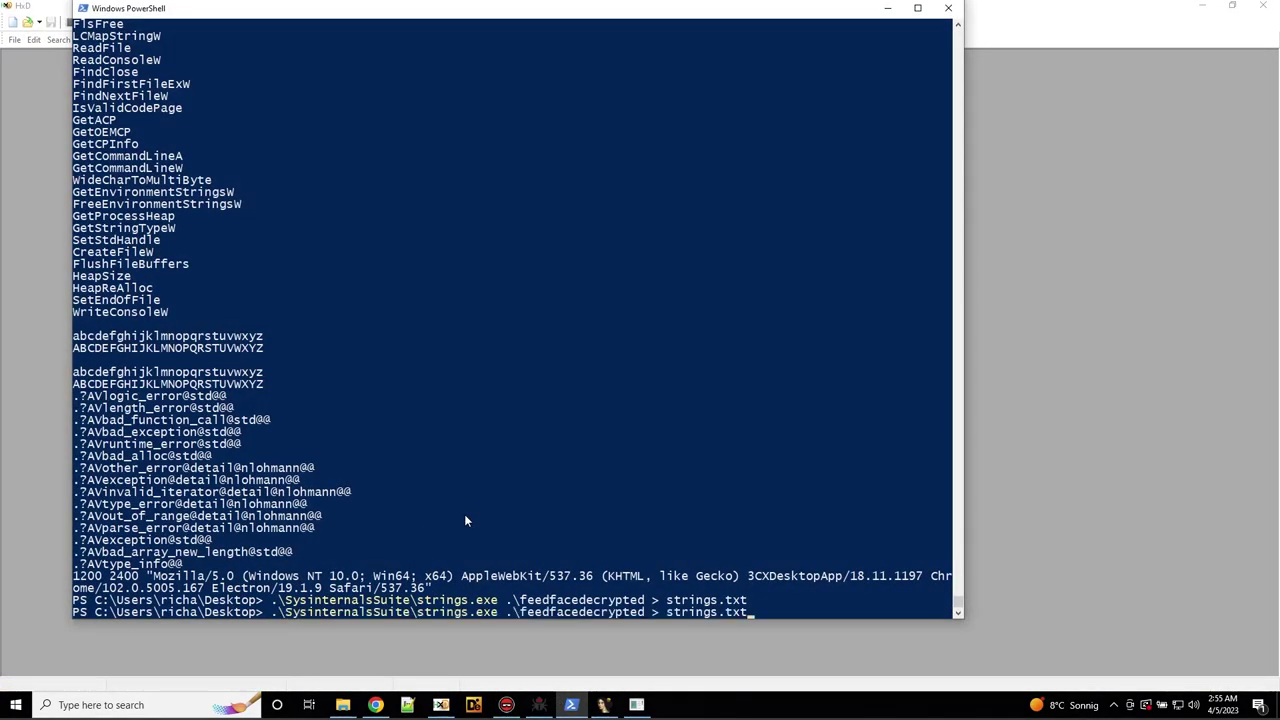
pyautogui.press('BackSpace')
pyautogui.press('BackSpace')
pyautogui.press('BackSpace')
pyautogui.press('BackSpace')
pyautogui.press('BackSpace')
pyautogui.press('BackSpace')
pyautogui.press('BackSpace')
pyautogui.press('BackSpace')
pyautogui.press('BackSpace')
pyautogui.press('BackSpace')
pyautogui.press('BackSpace')
pyautogui.press('BackSpace')
pyautogui.press('BackSpace')
pyautogui.press('BackSpace')
pyautogui.press('BackSpace')
pyautogui.press('BackSpace')
pyautogui.press('BackSpace')
pyautogui.press('BackSpace')
pyautogui.press('BackSpace')
pyautogui.press('BackSpace')
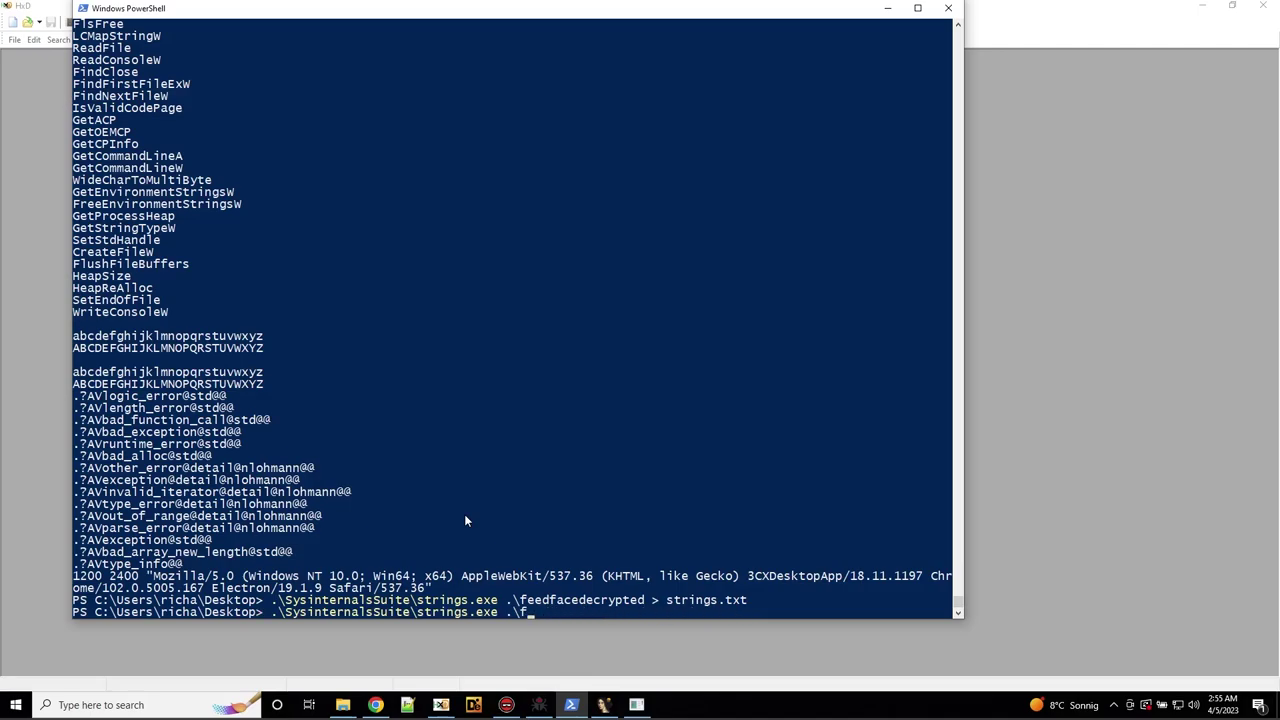
pyautogui.write('.\\3cxIcons\\icon0.ico.vir')
pyautogui.press('Return')
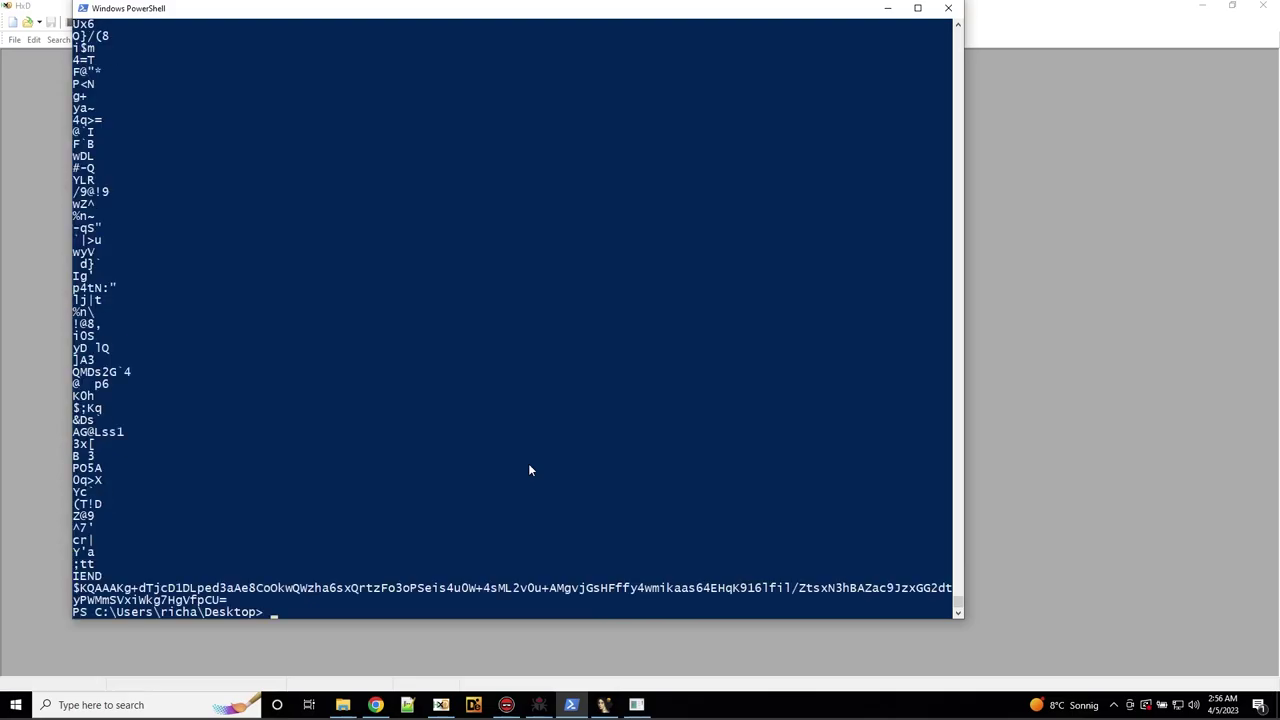
# Copy the Base64 string after the $ sign from the PowerShell output and paste it into x64dbg's memory dump at 000001FDEDEC0000.
pyautogui.moveTo(225, 602); pyautogui.dragTo(82, 592)
pyautogui.rightClick(84, 594)
pyautogui.click(539, 705)
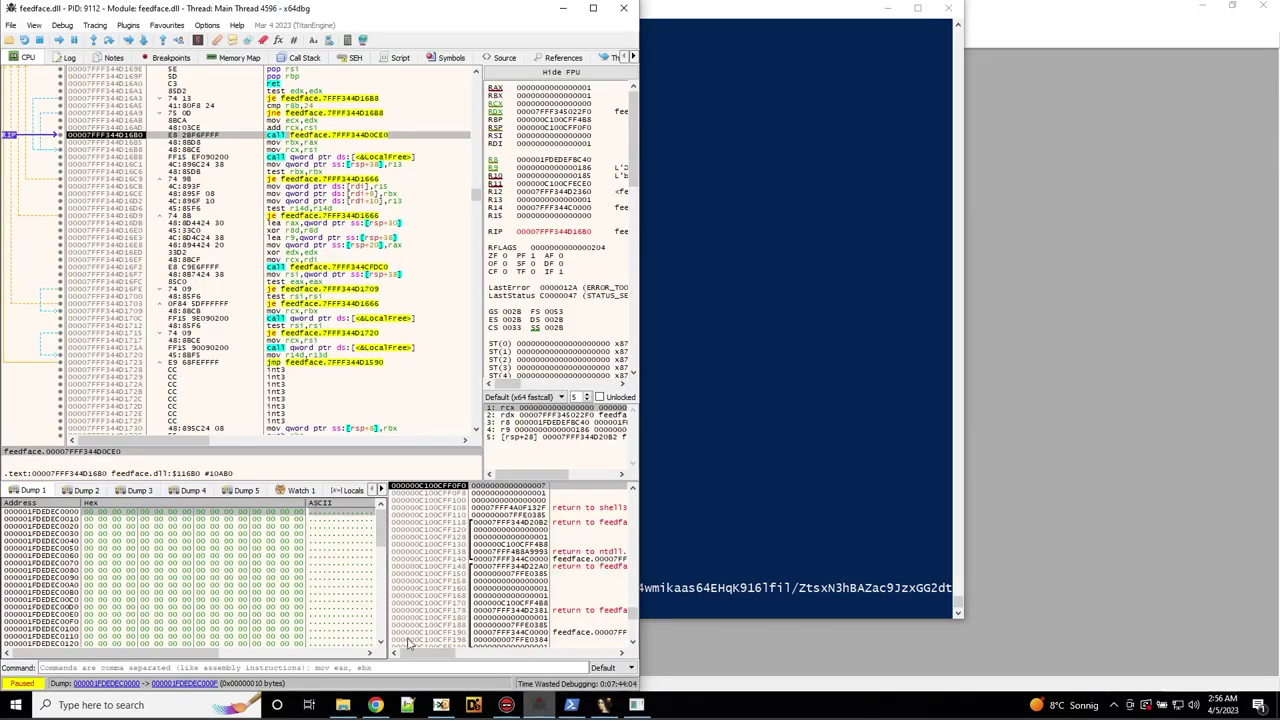
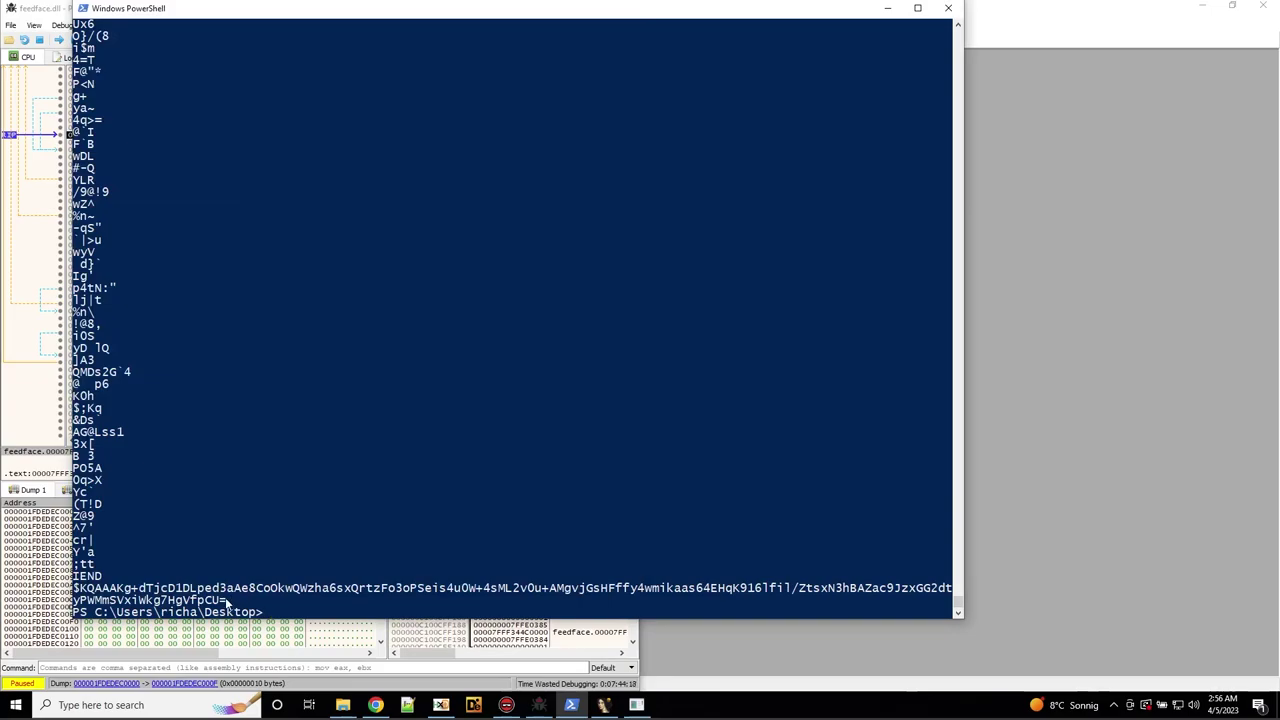
pyautogui.moveTo(228, 601); pyautogui.dragTo(75, 589)
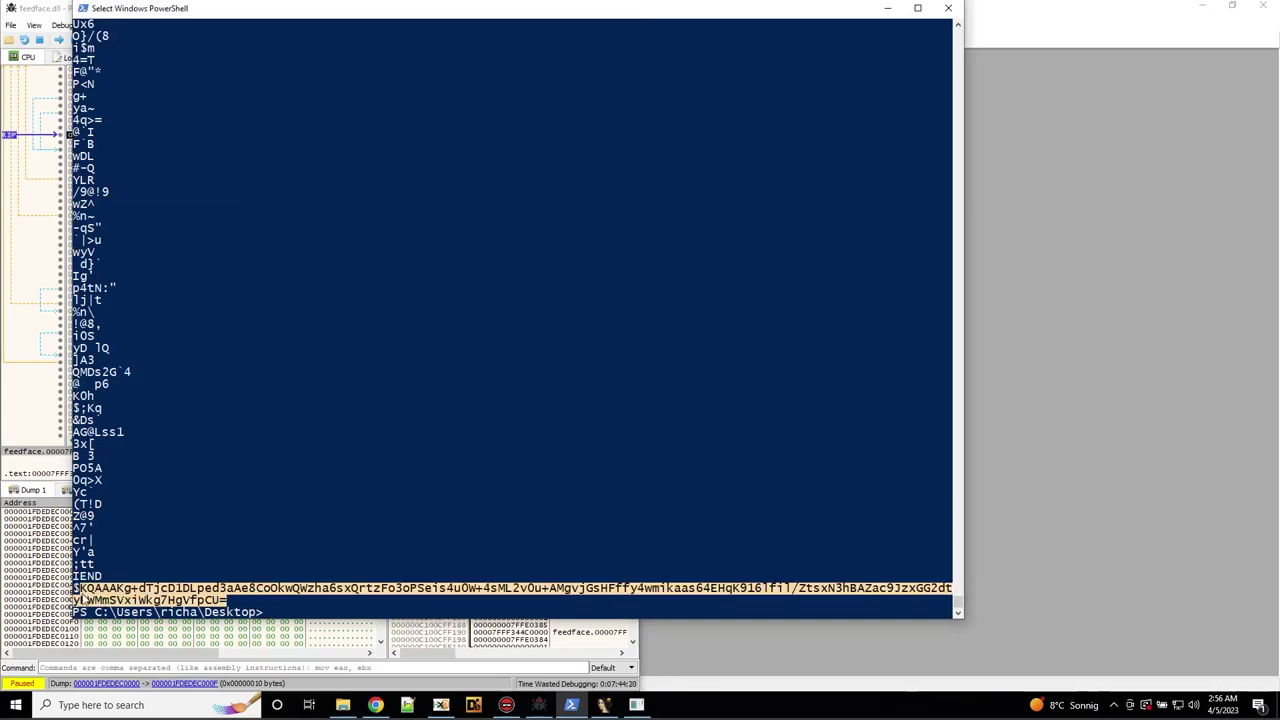
pyautogui.rightClick(75, 589)
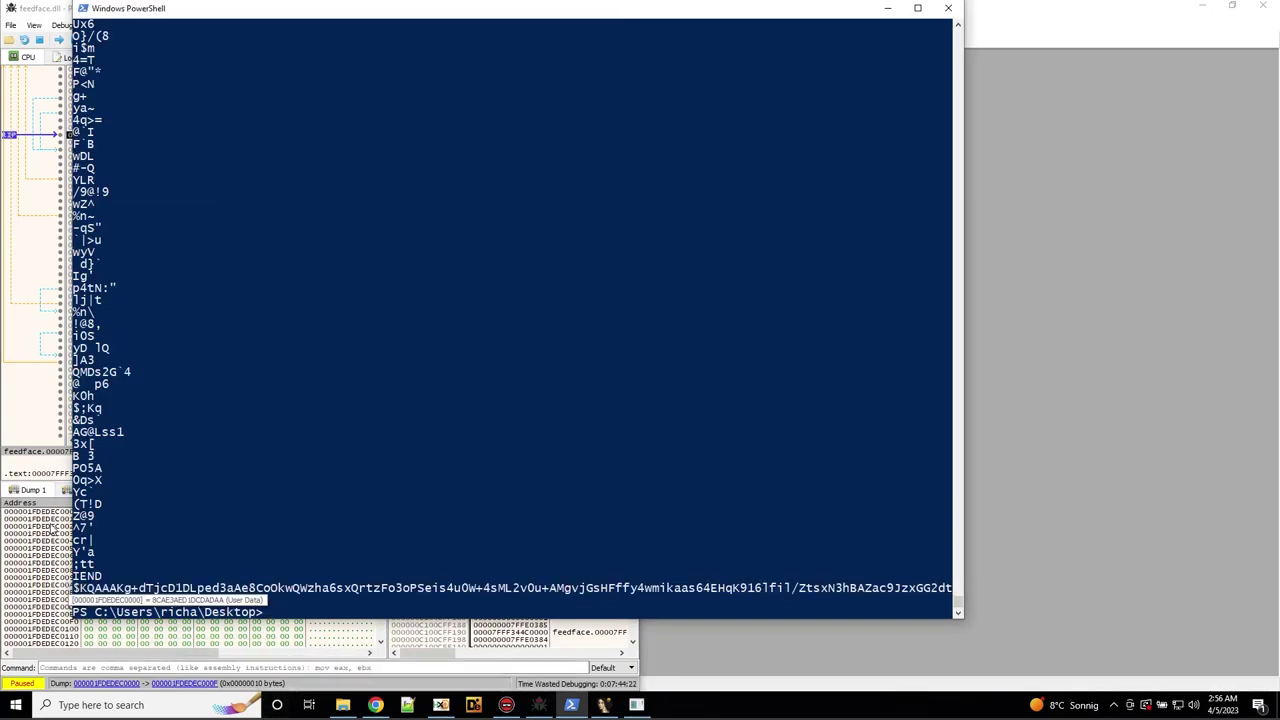
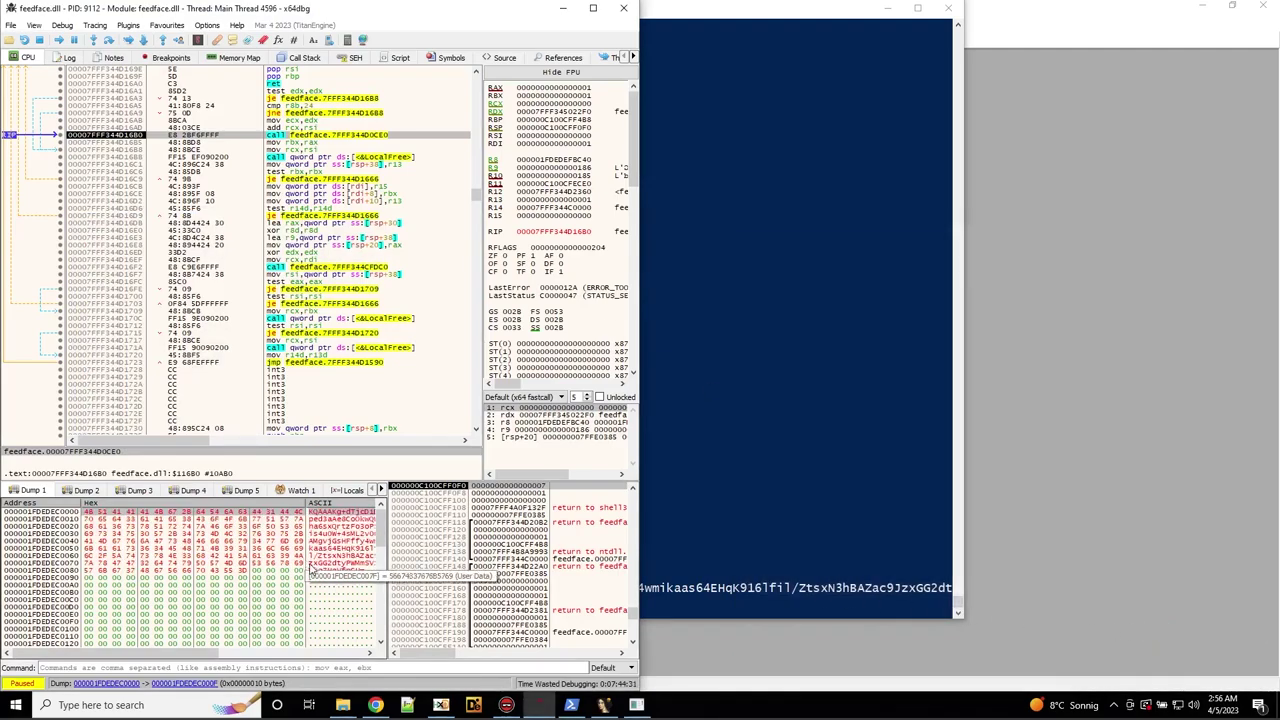
# Copy the address of the dump's first line and set the RCX register to 000001FDEDEC0000.
pyautogui.moveTo(77, 527)
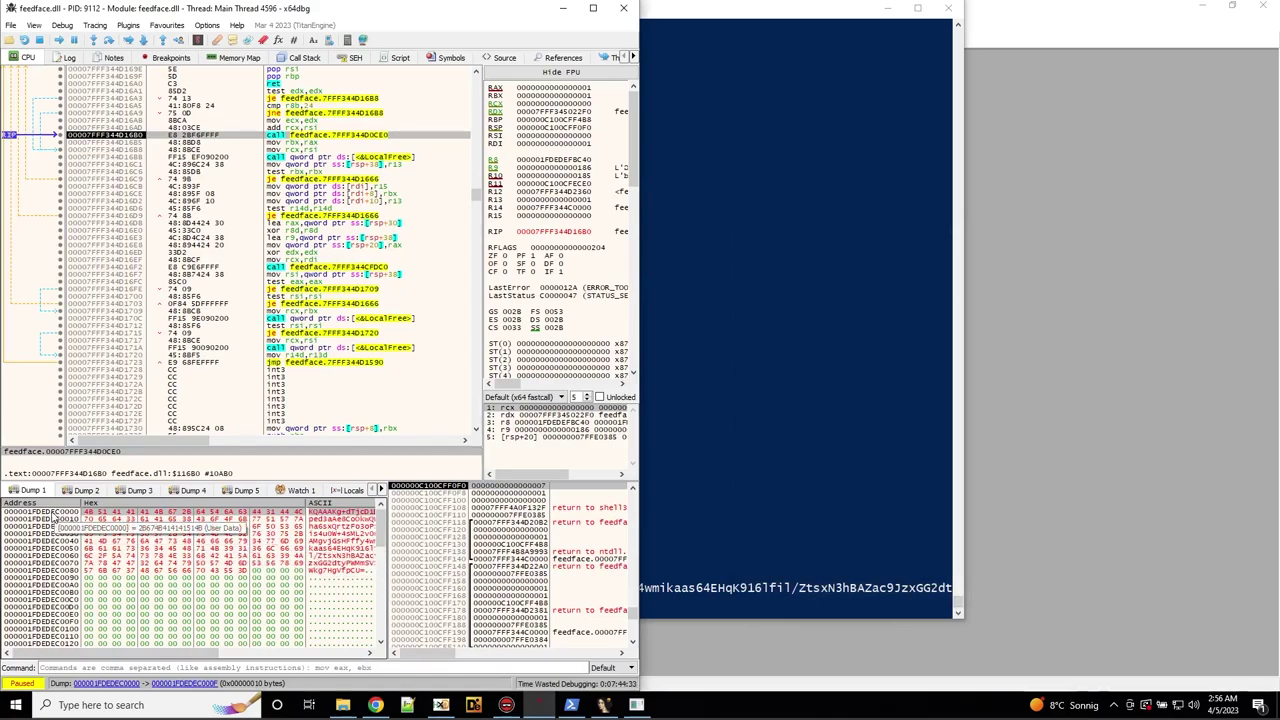
pyautogui.rightClick(45, 515)
pyautogui.click(29, 516)
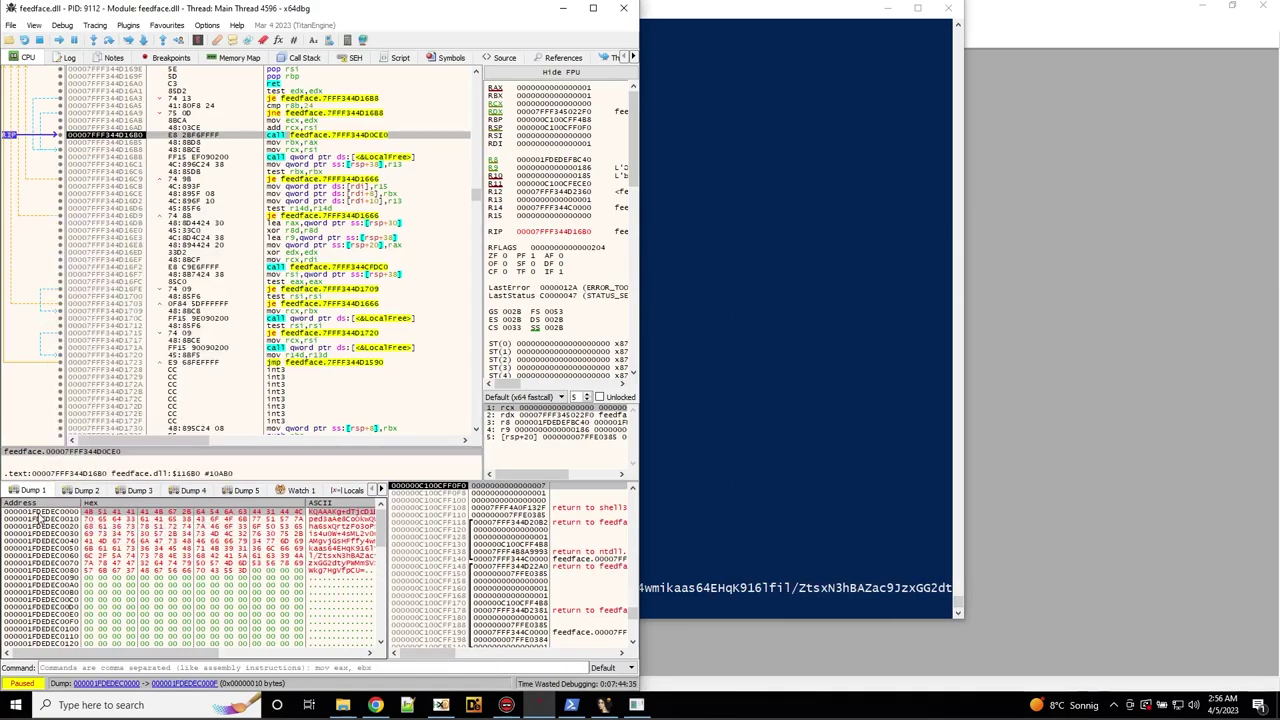
pyautogui.rightClick(35, 515)
pyautogui.moveTo(118, 236)
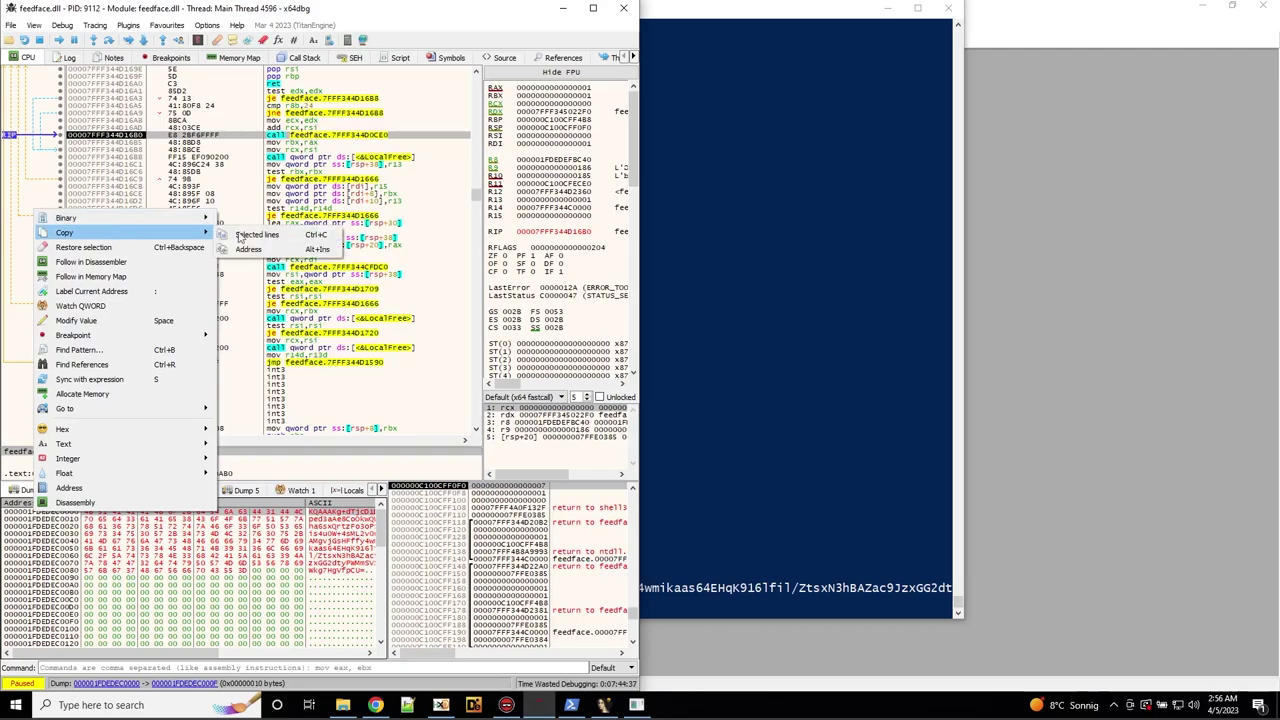
pyautogui.click(270, 250)
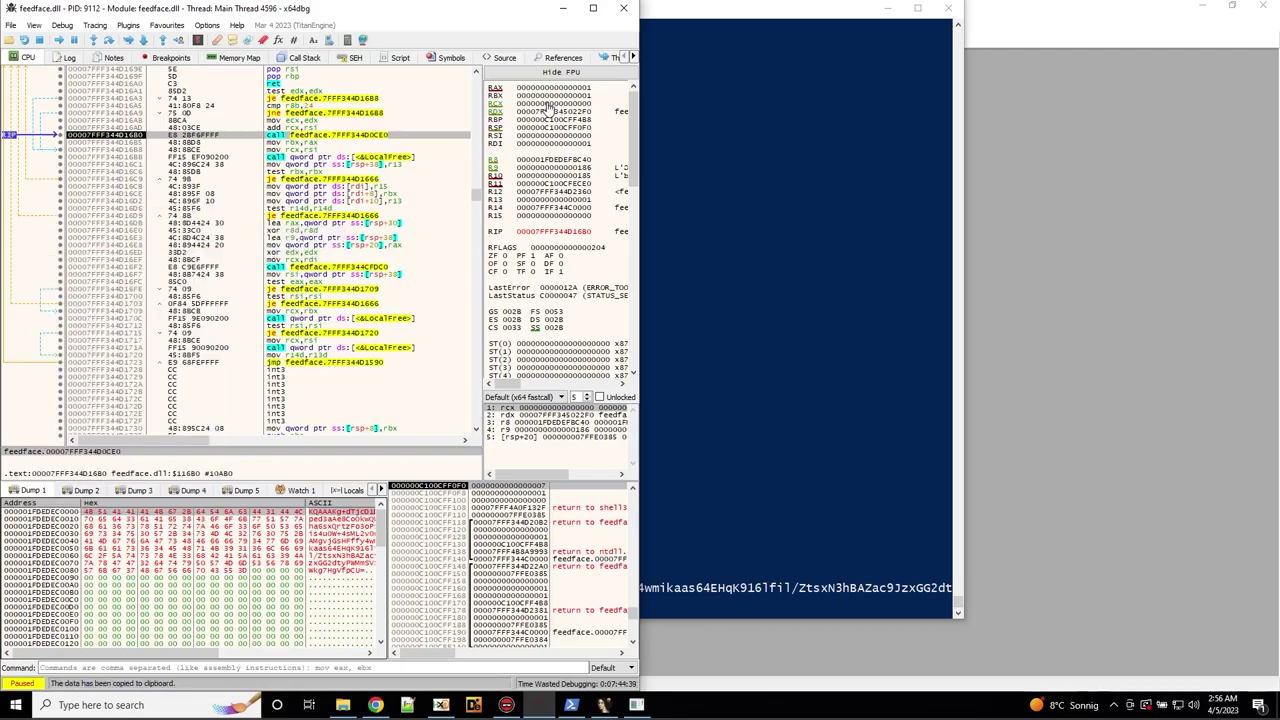
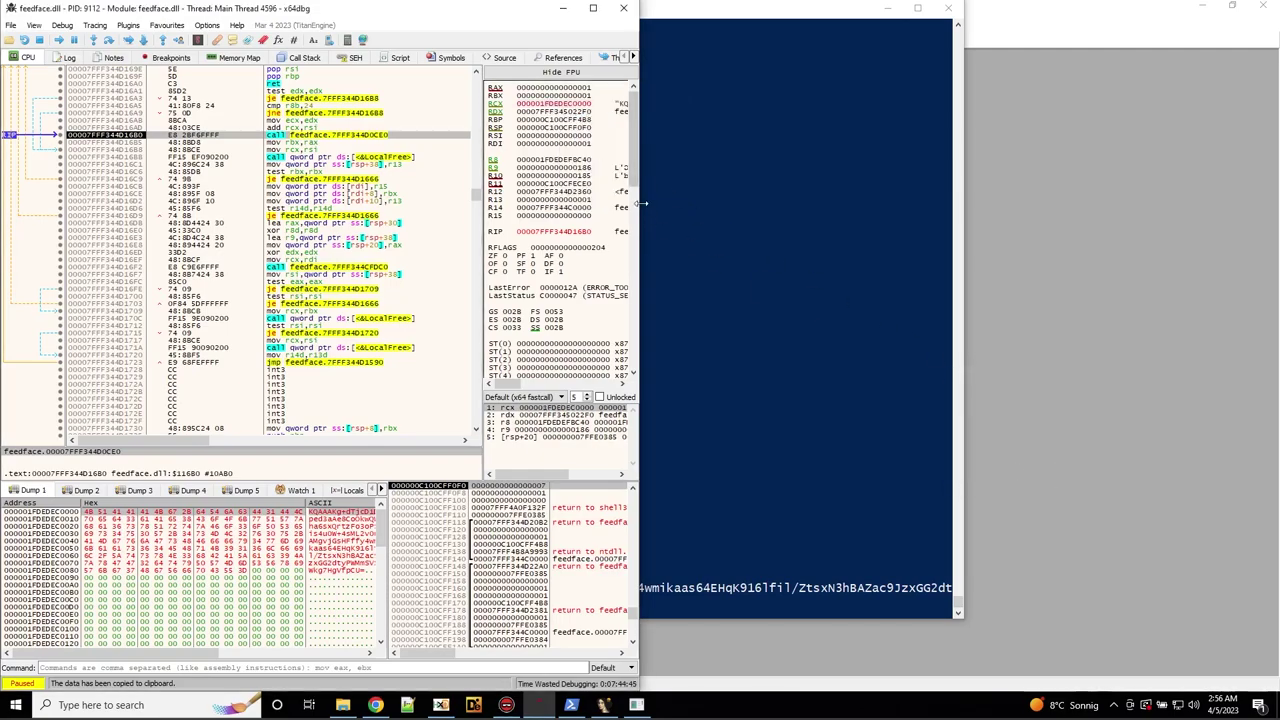
# Minimise PowerShell and close HxD so that IDA shows beside a widened x64dbg window.
pyautogui.moveTo(641, 203); pyautogui.dragTo(1000, 213)
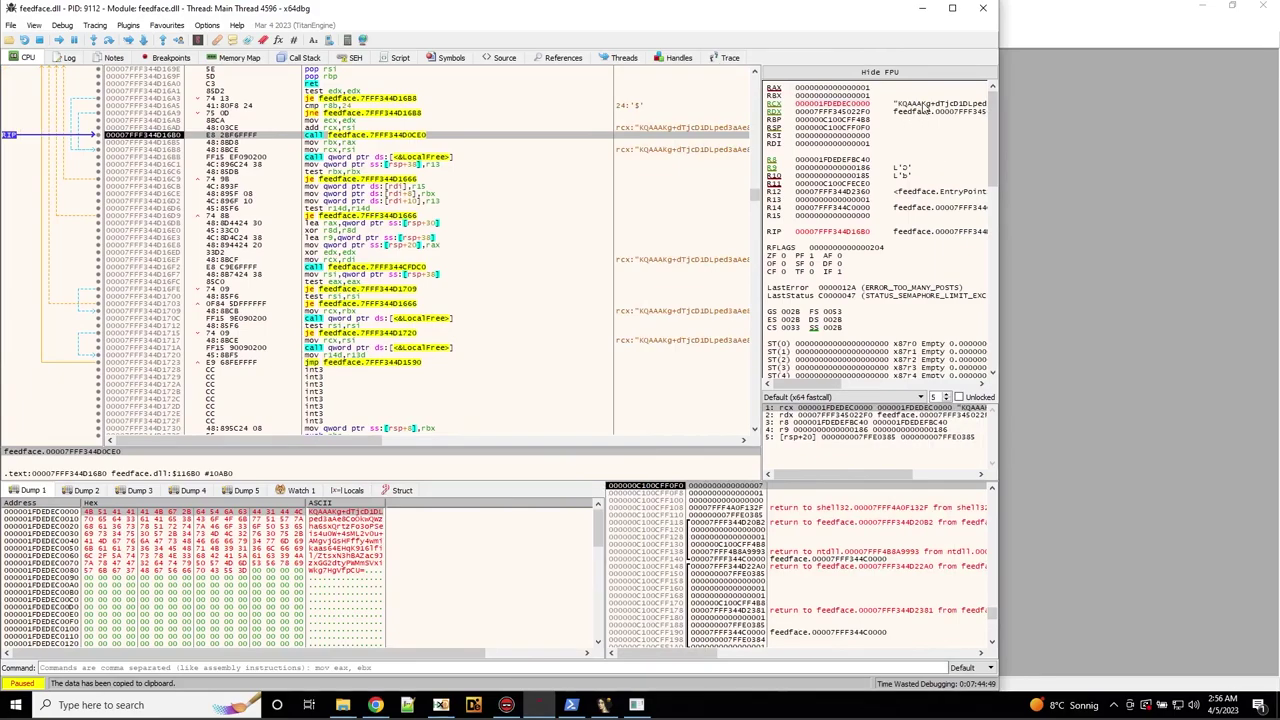
pyautogui.moveTo(1010, 147); pyautogui.dragTo(716, 155)
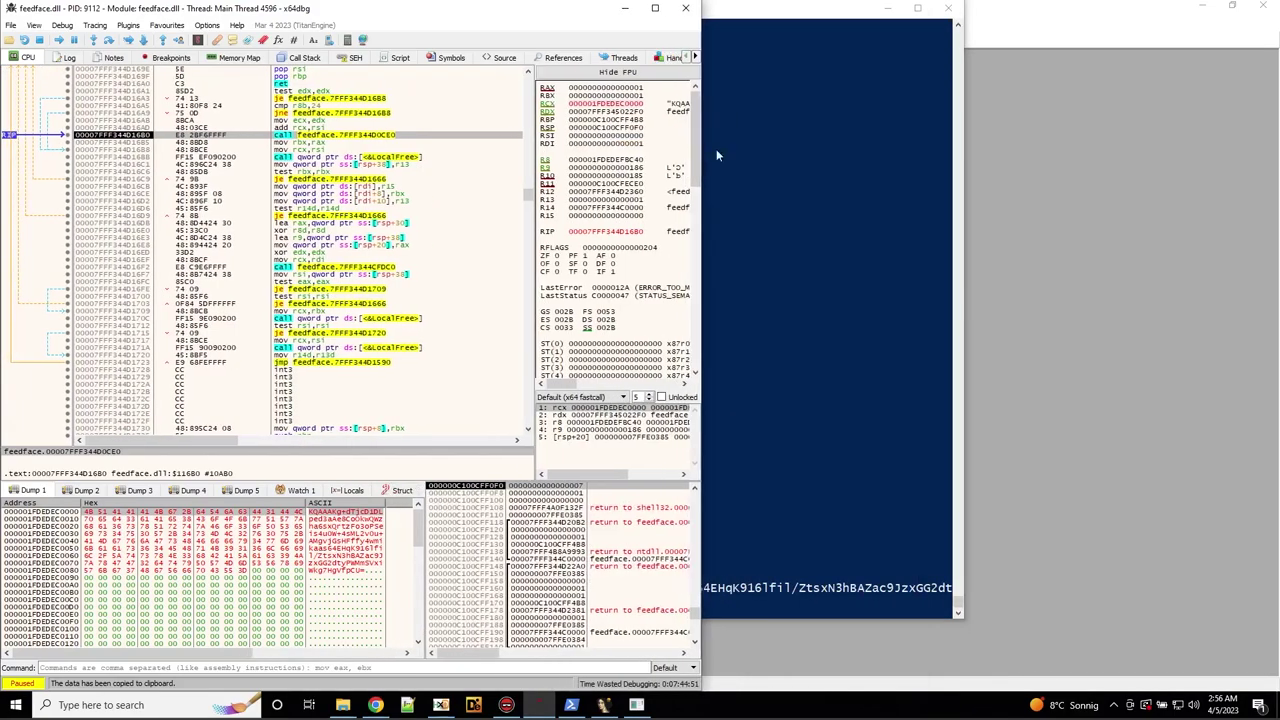
pyautogui.click(887, 14)
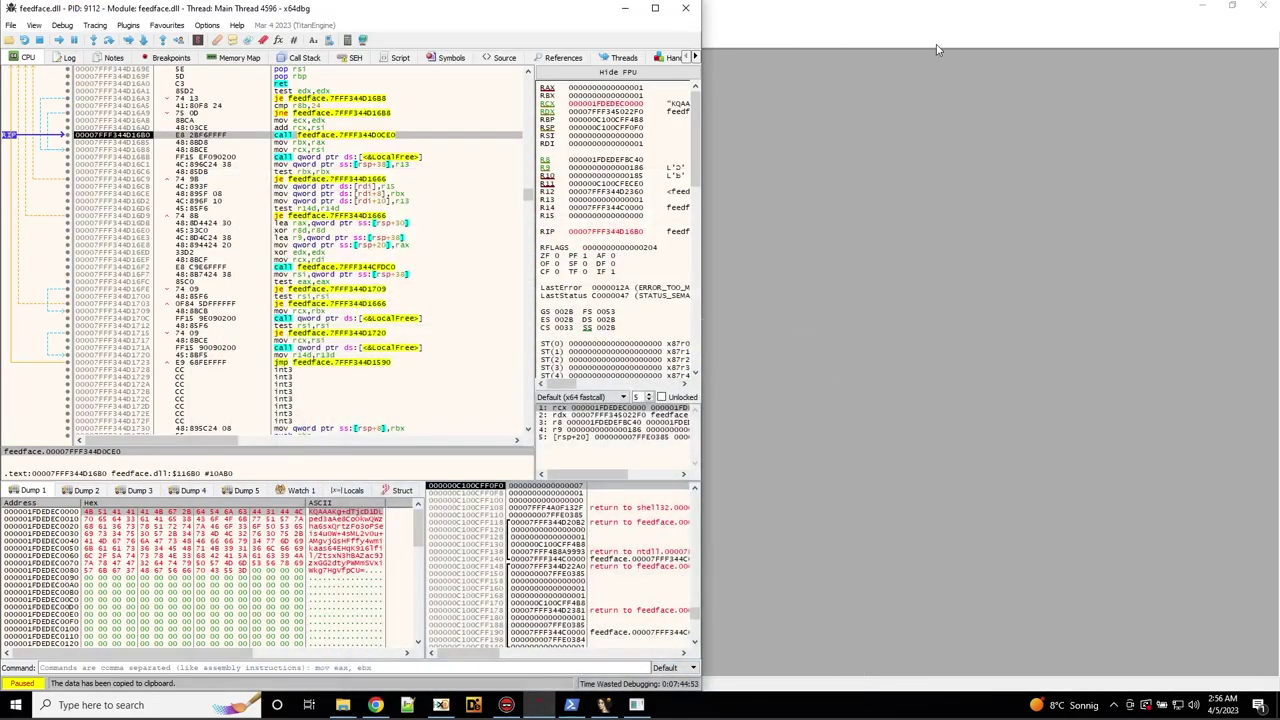
pyautogui.click(937, 49)
pyautogui.click(1263, 7)
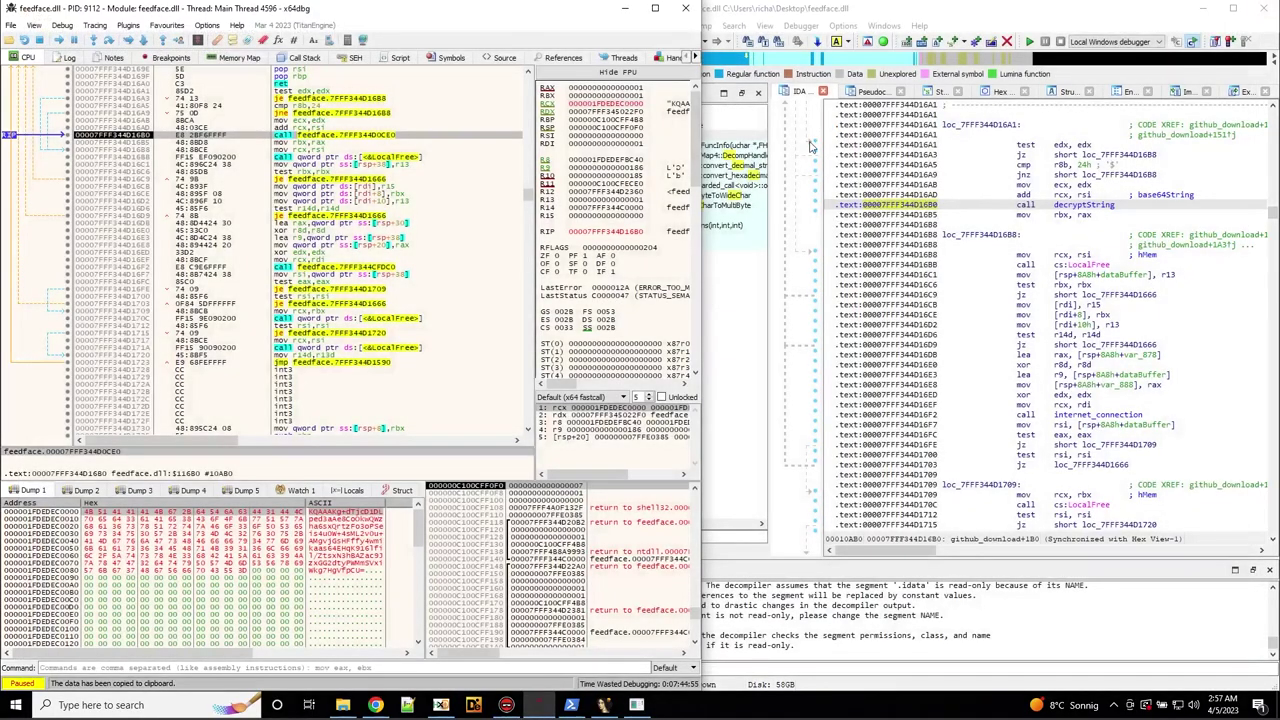
pyautogui.moveTo(697, 87); pyautogui.dragTo(807, 137)
# Step into the decryptString call and locate its call to feedface.7FFF344C2F10 in the disassembly.
pyautogui.click(92, 41)
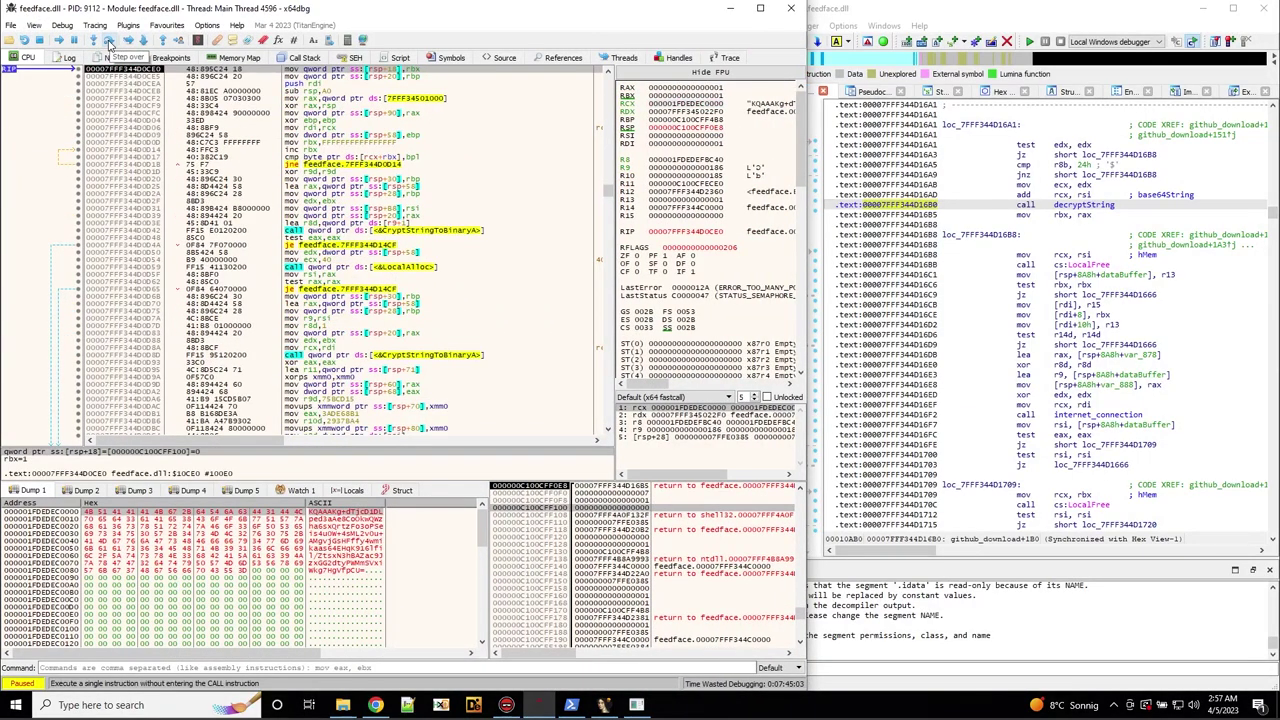
pyautogui.scroll(-20, 213, 288)
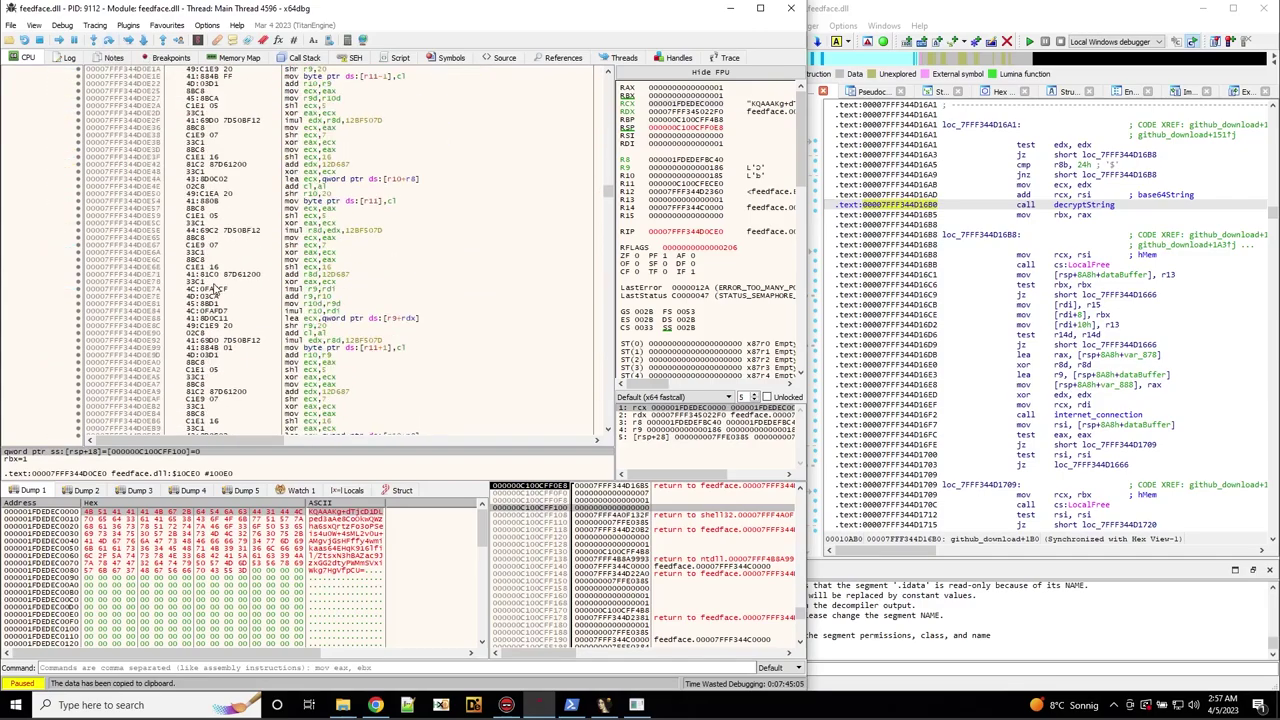
pyautogui.scroll(-20, 213, 288)
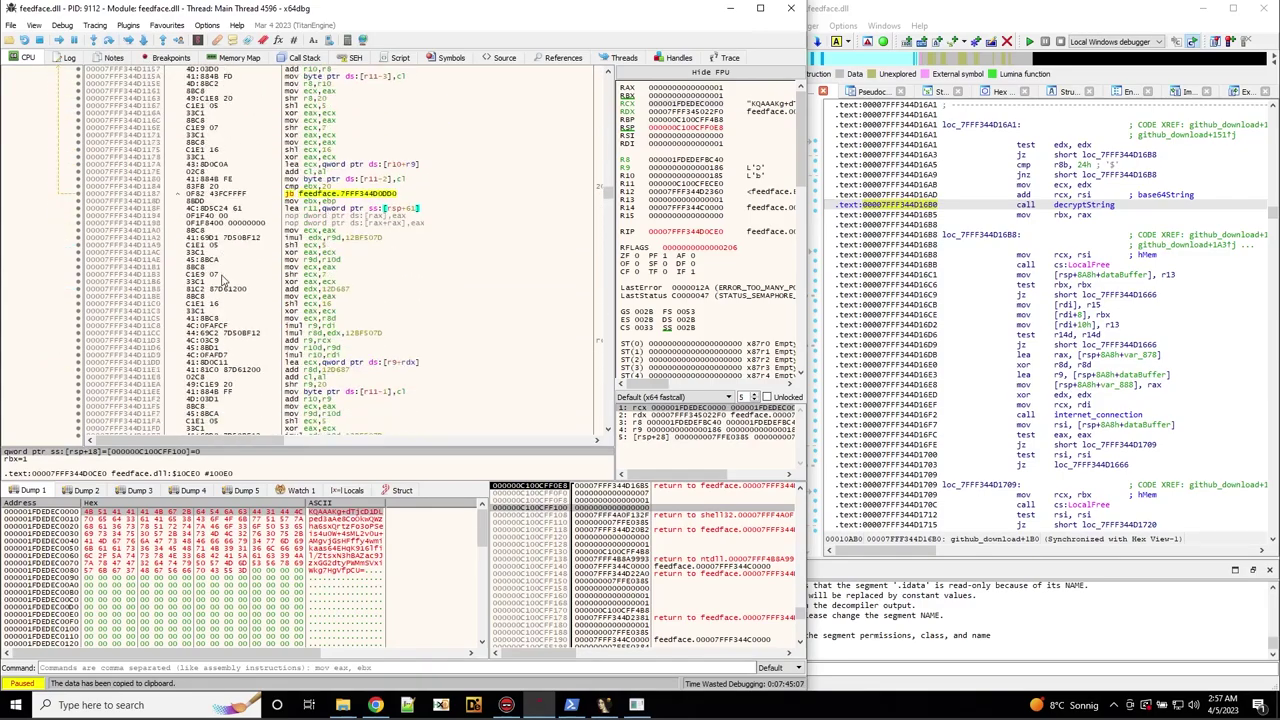
pyautogui.scroll(-20, 221, 279)
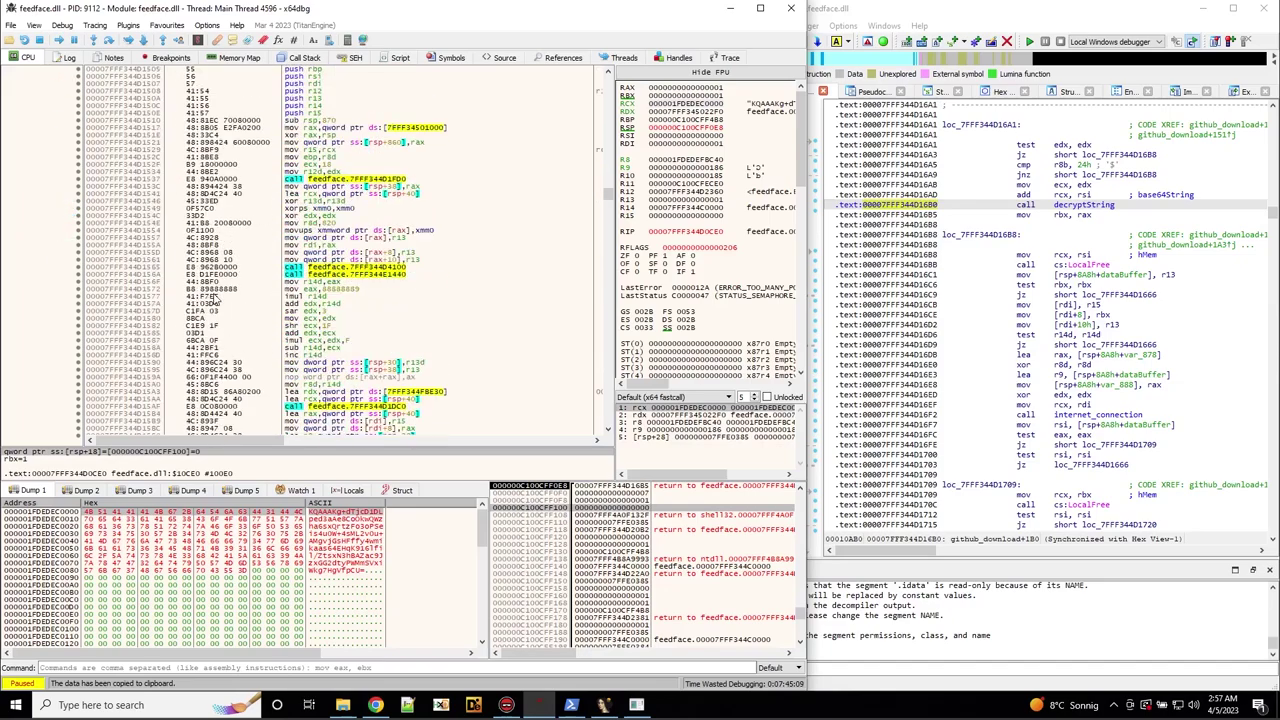
pyautogui.scroll(-4, 213, 300)
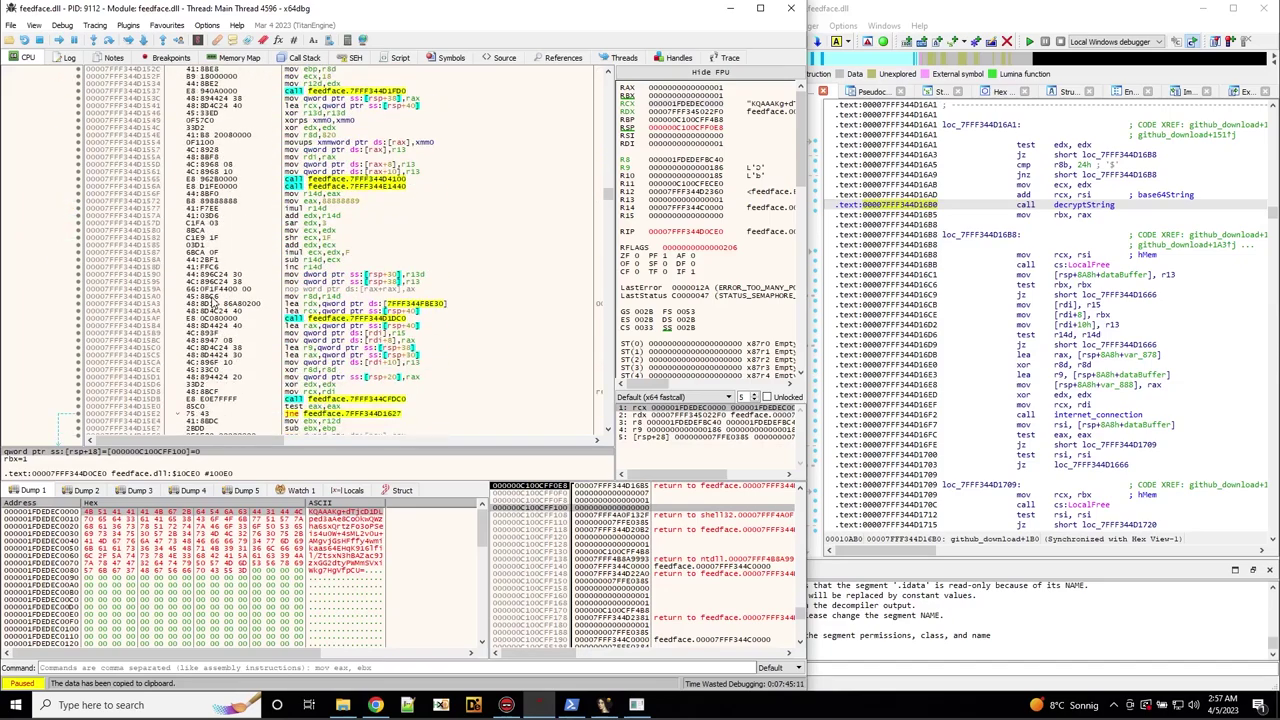
pyautogui.scroll(12, 215, 292)
pyautogui.scroll(8, 215, 292)
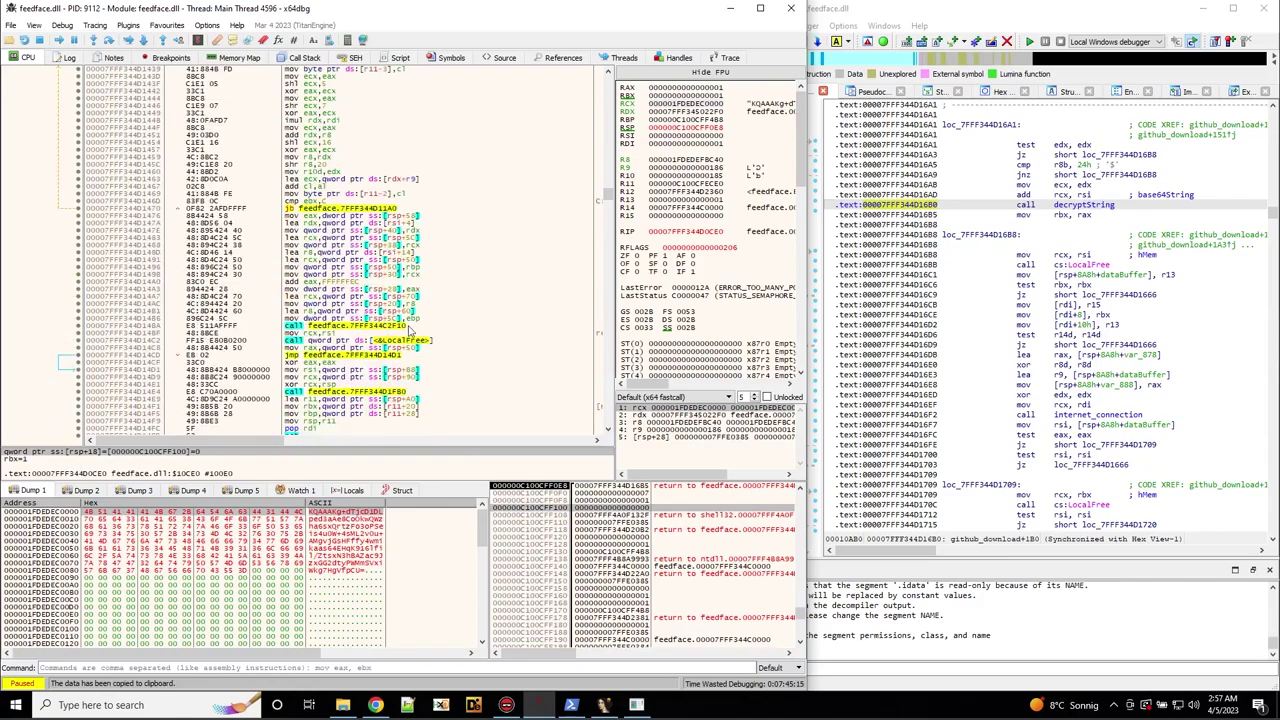
pyautogui.click(408, 330)
# Open decryptString in IDA's disassembly and look through it for the call to decryptBCode.
pyautogui.scroll(-4, 1003, 398)
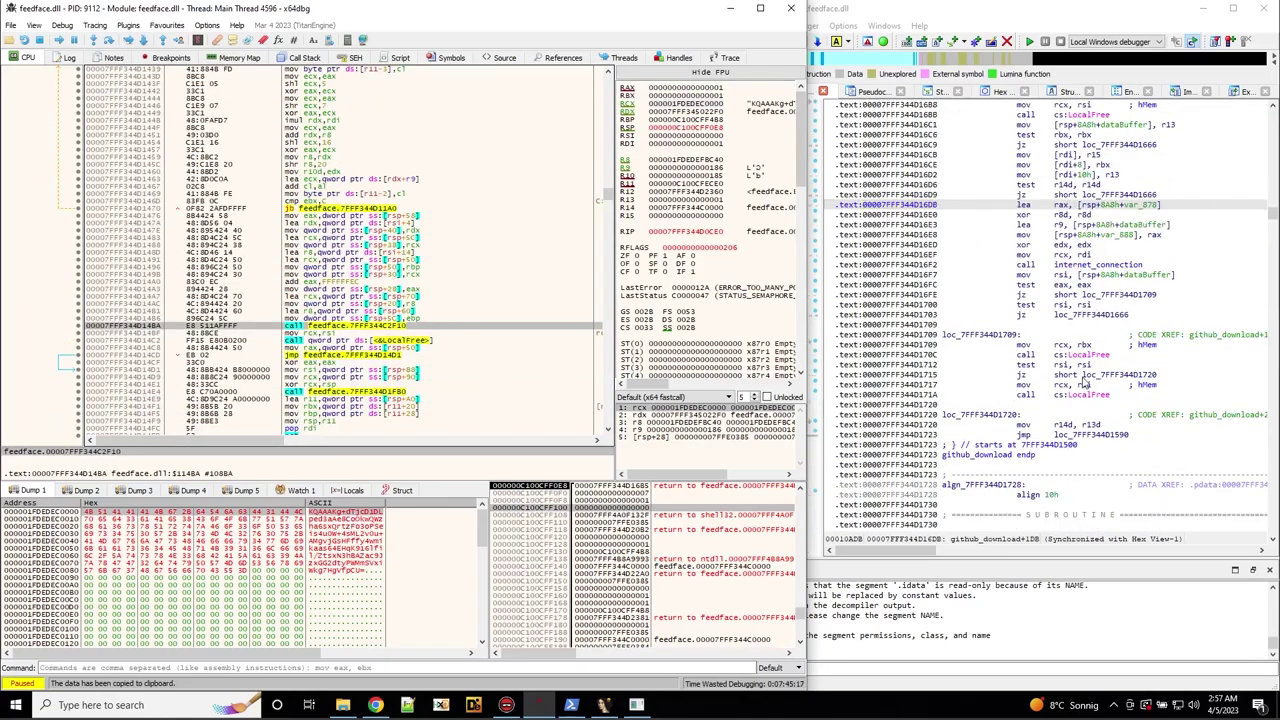
pyautogui.scroll(4, 1085, 383)
pyautogui.click(1105, 175)
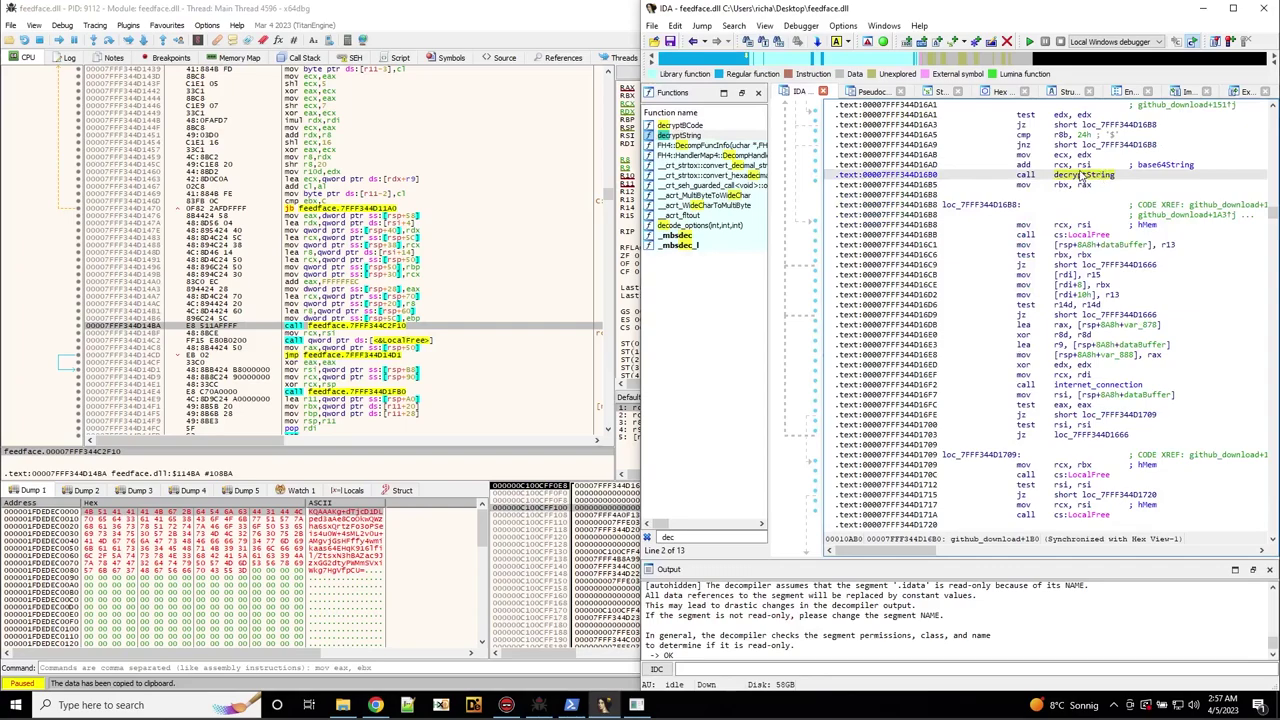
pyautogui.doubleClick(1080, 175)
pyautogui.scroll(-10, 1023, 380)
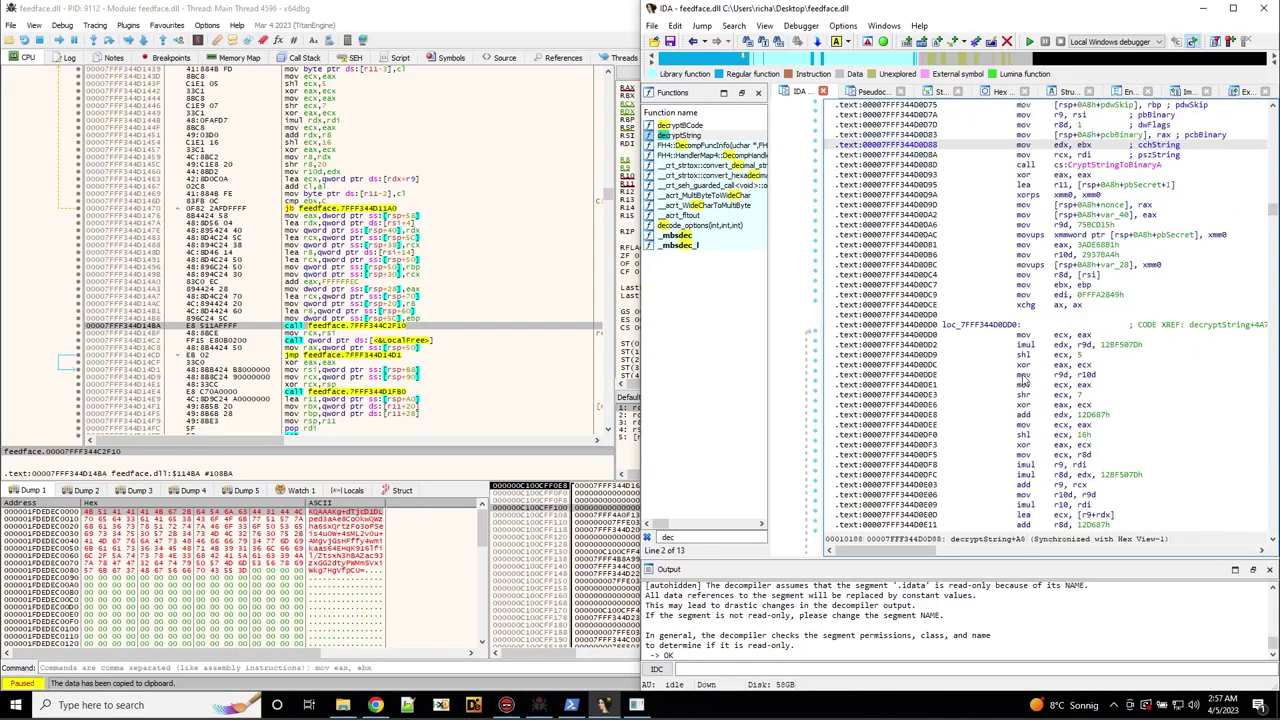
pyautogui.scroll(5, 1024, 380)
pyautogui.scroll(-20, 1011, 425)
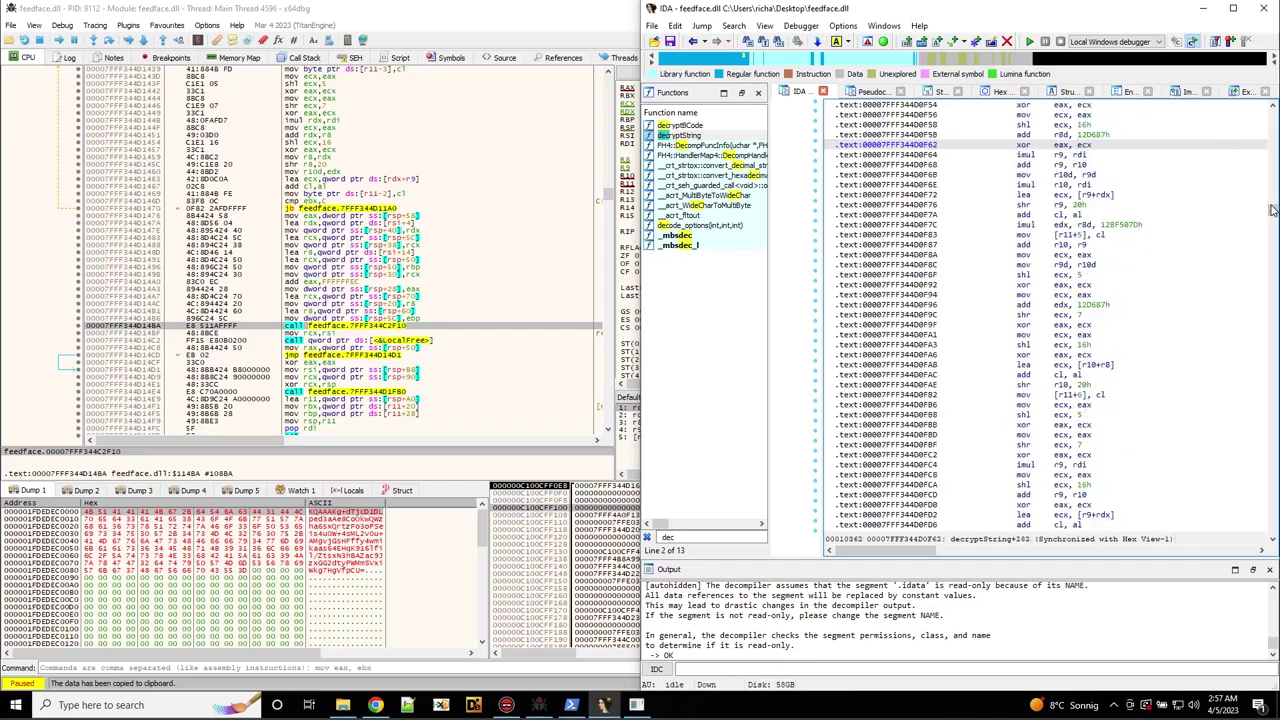
pyautogui.moveTo(1272, 210); pyautogui.dragTo(1273, 214)
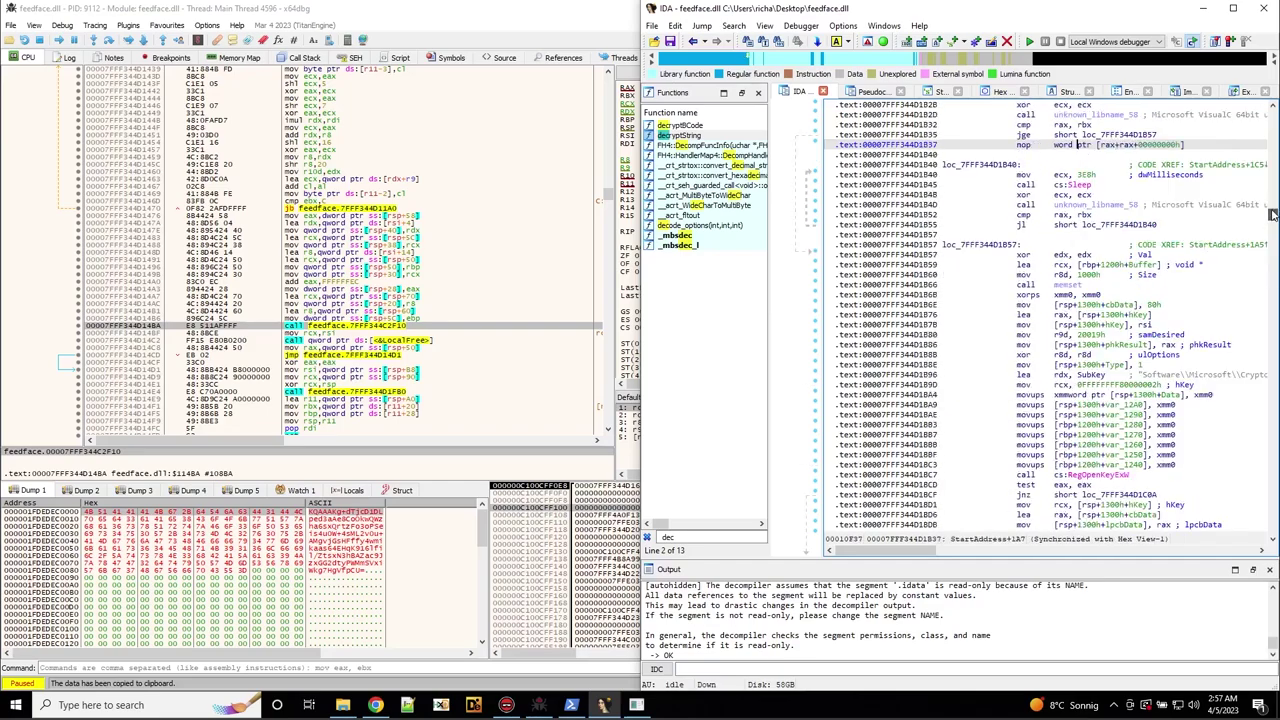
# Go to the decryptBCode function and follow its cross-reference to the call at decryptString+7DA.
pyautogui.doubleClick(686, 126)
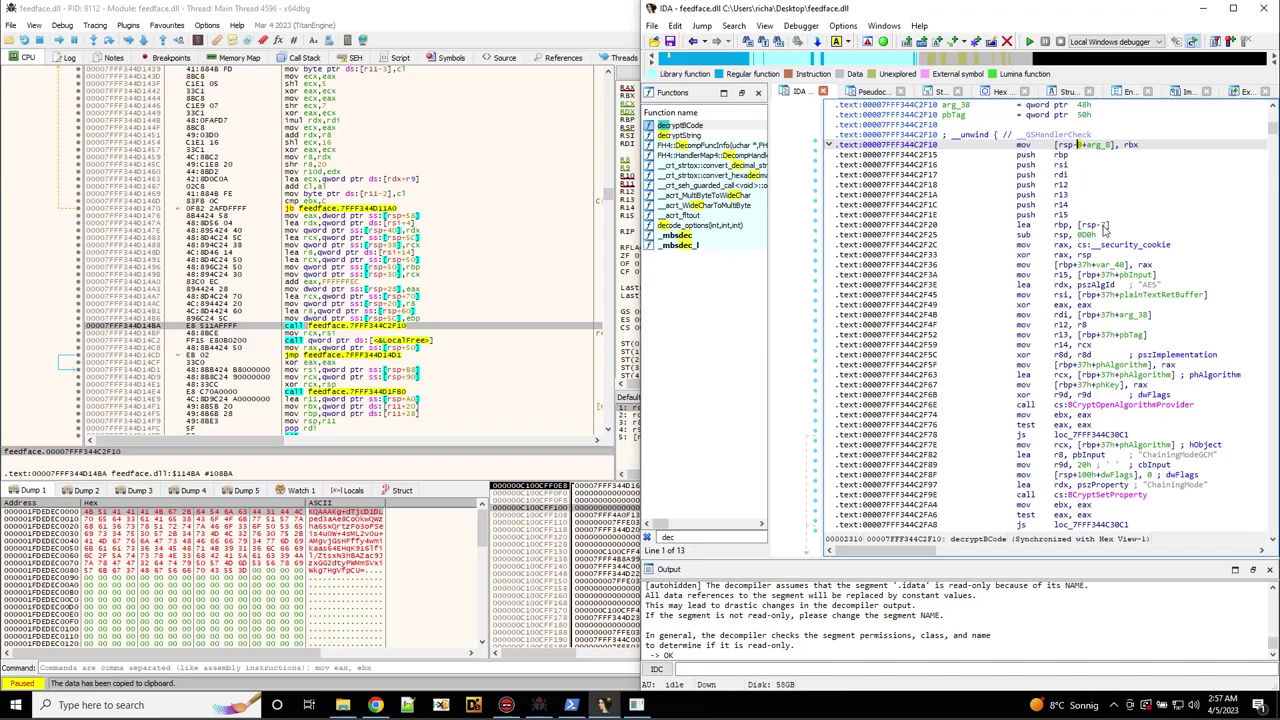
pyautogui.scroll(4, 1104, 230)
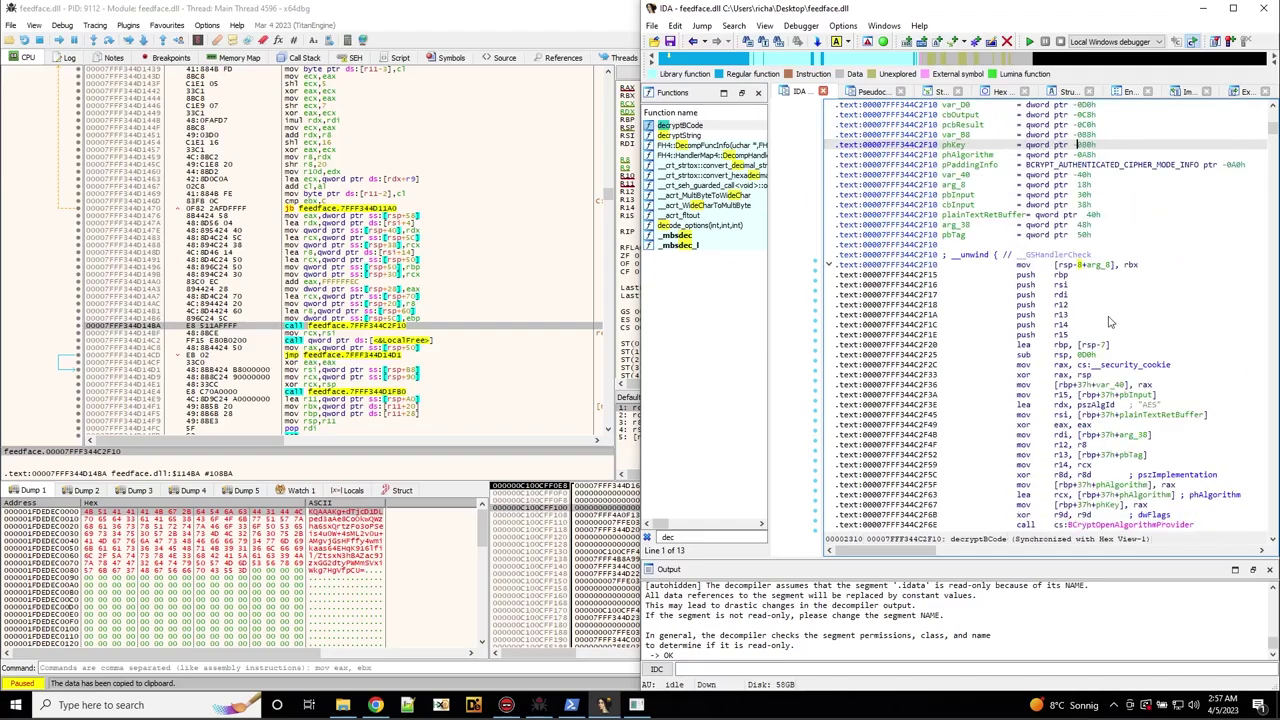
pyautogui.scroll(4, 1108, 322)
pyautogui.click(1064, 166)
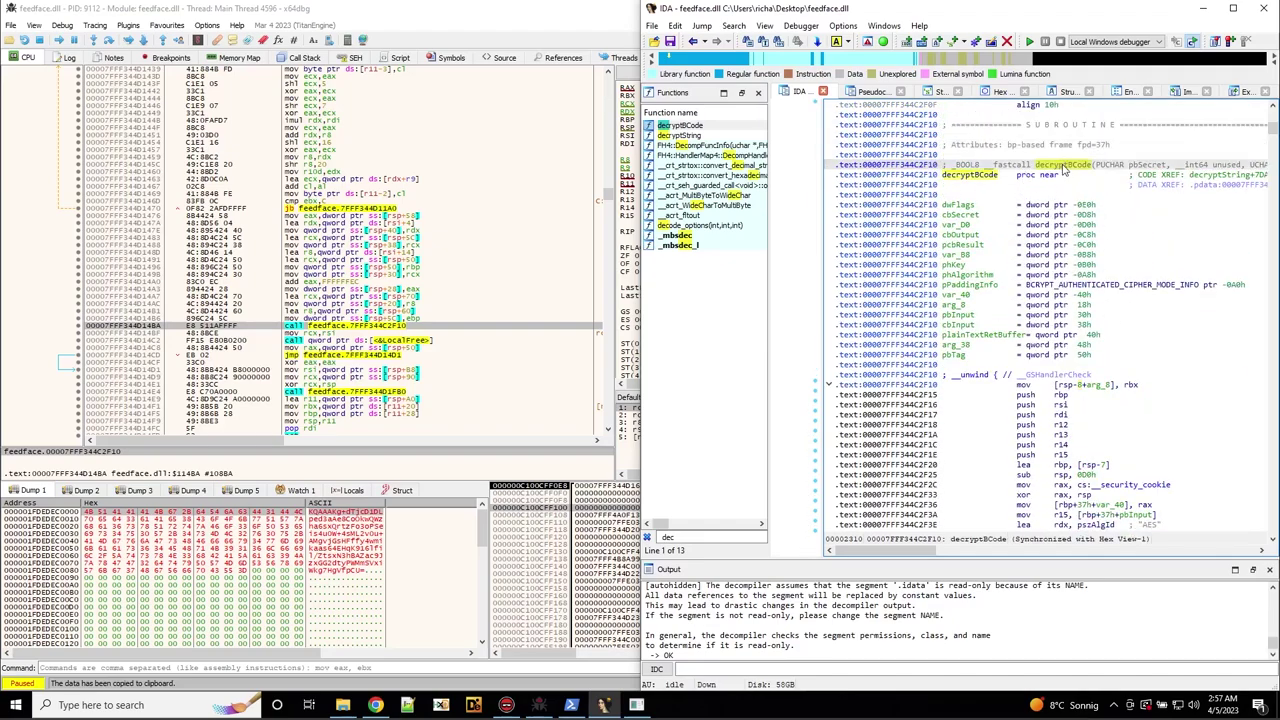
pyautogui.press('x')
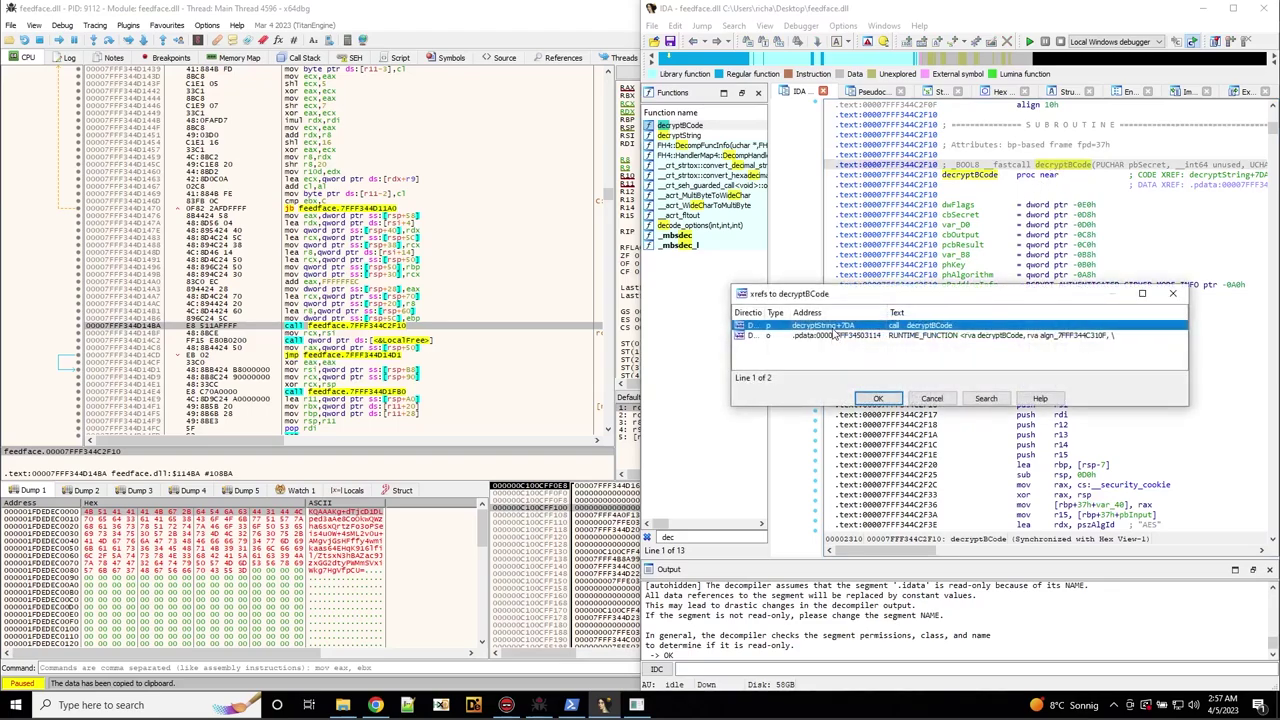
pyautogui.doubleClick(835, 328)
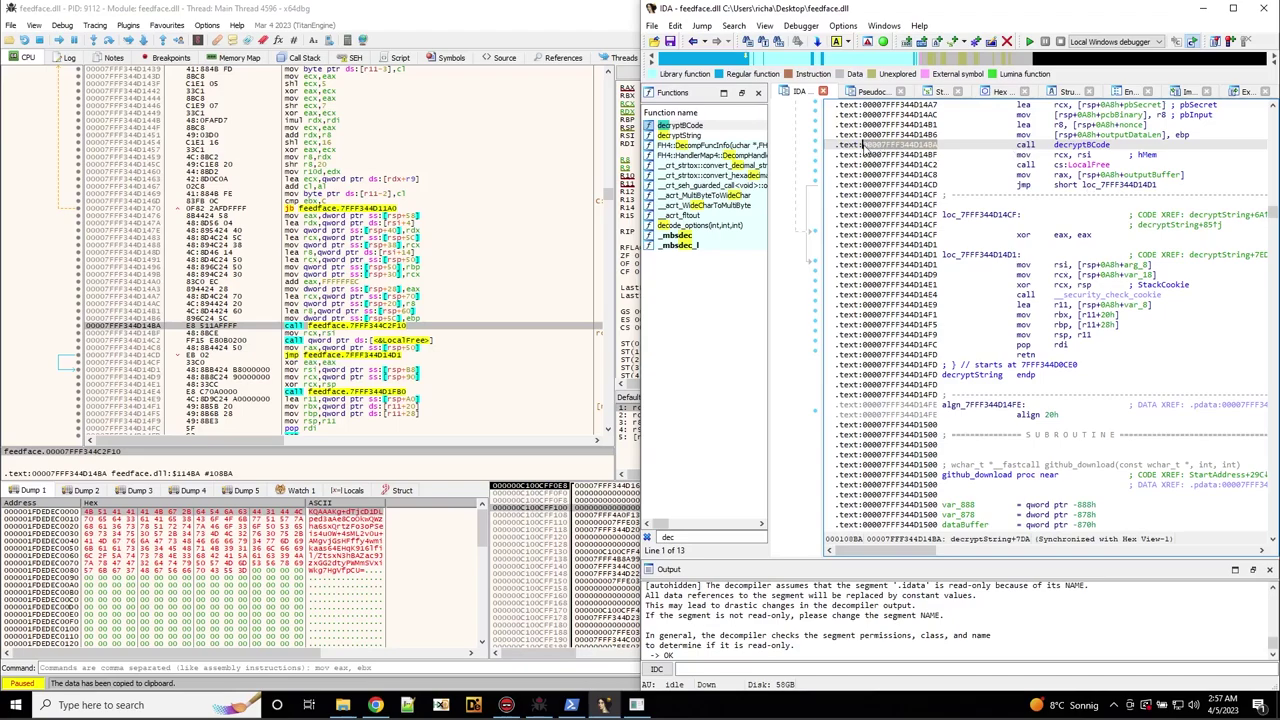
# Switch to x64dbg, go to 00007FFF344D14BA, set a breakpoint on the call there and resume execution.
pyautogui.click(530, 232)
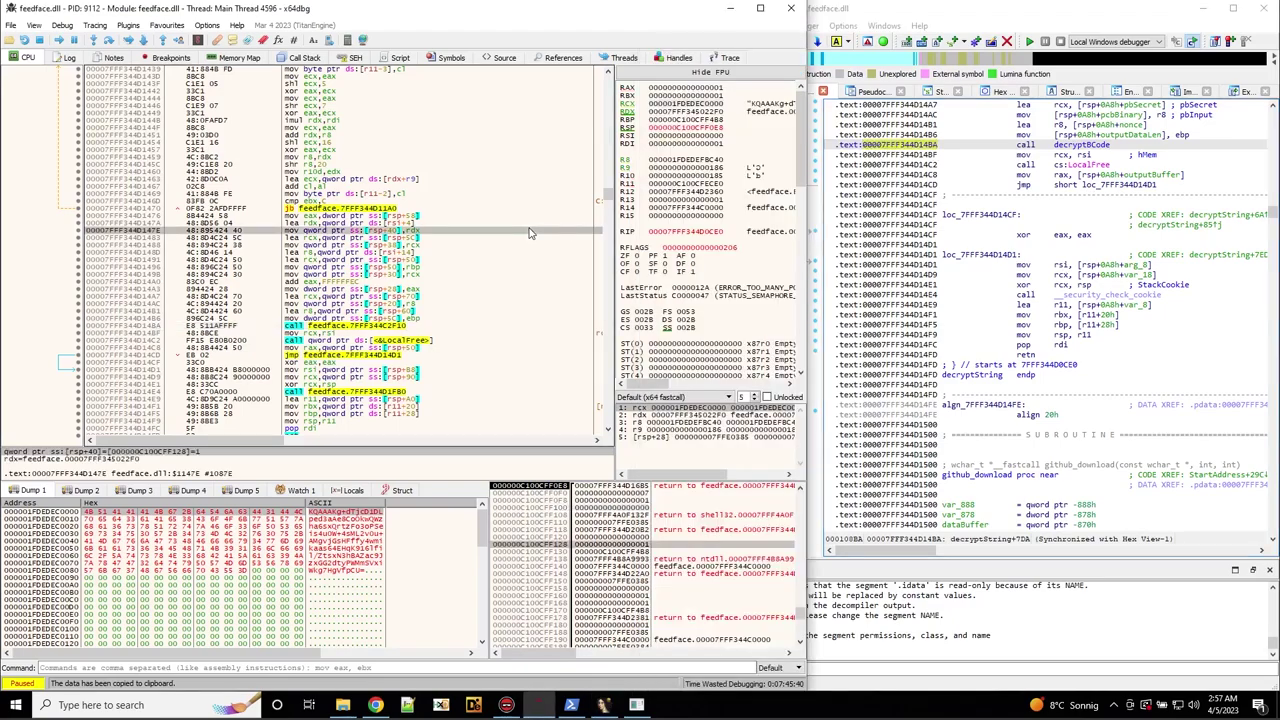
pyautogui.hotkey('ctrl', 'g')
pyautogui.write('00007FFF344D14BA')
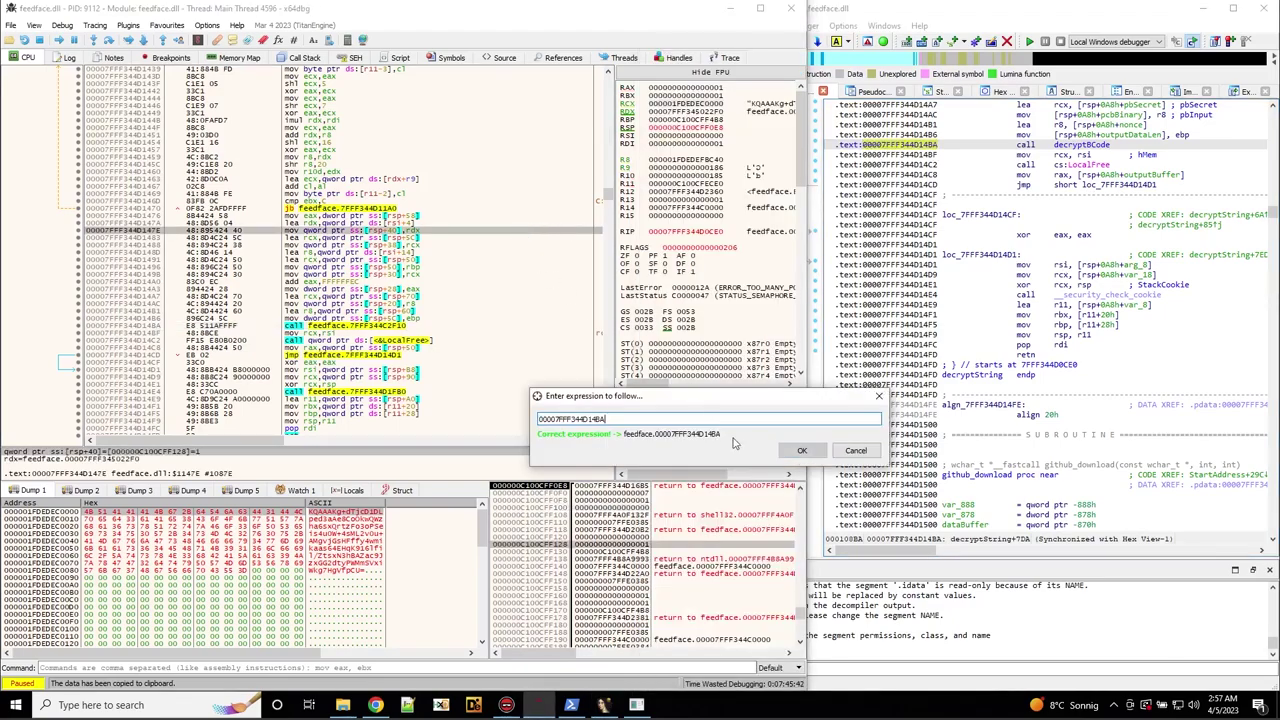
pyautogui.click(807, 449)
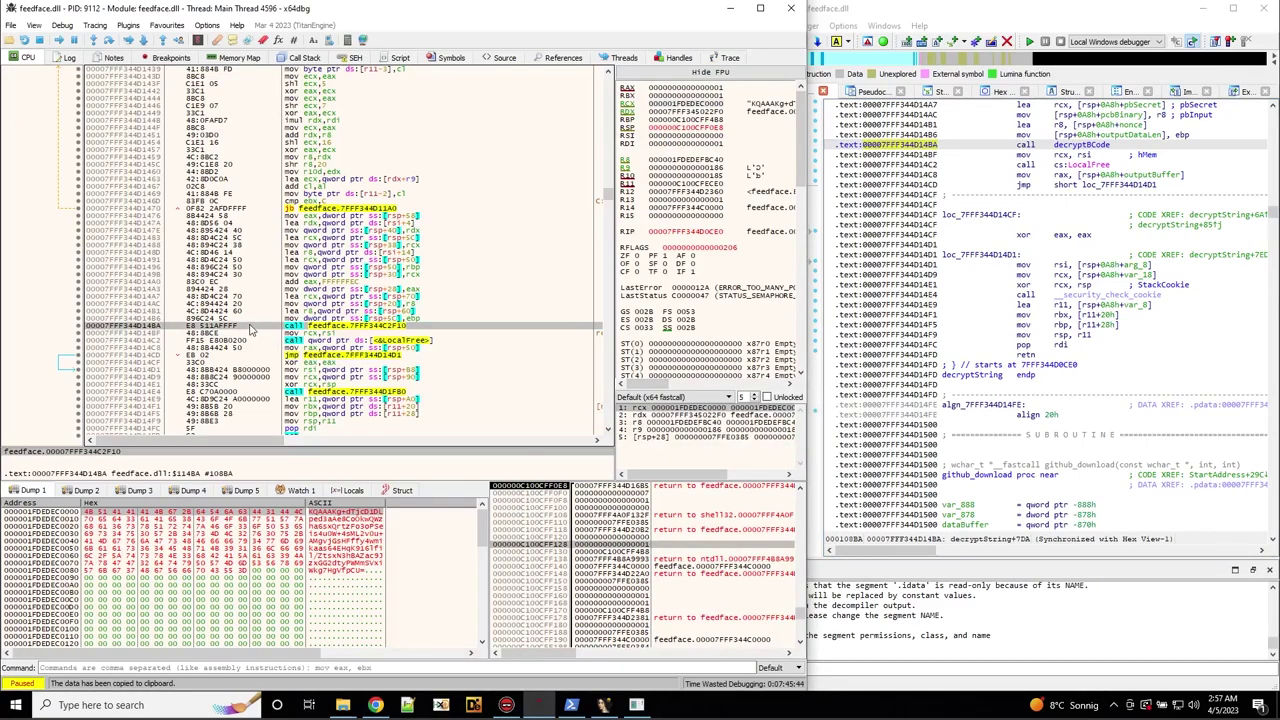
pyautogui.press('F2')
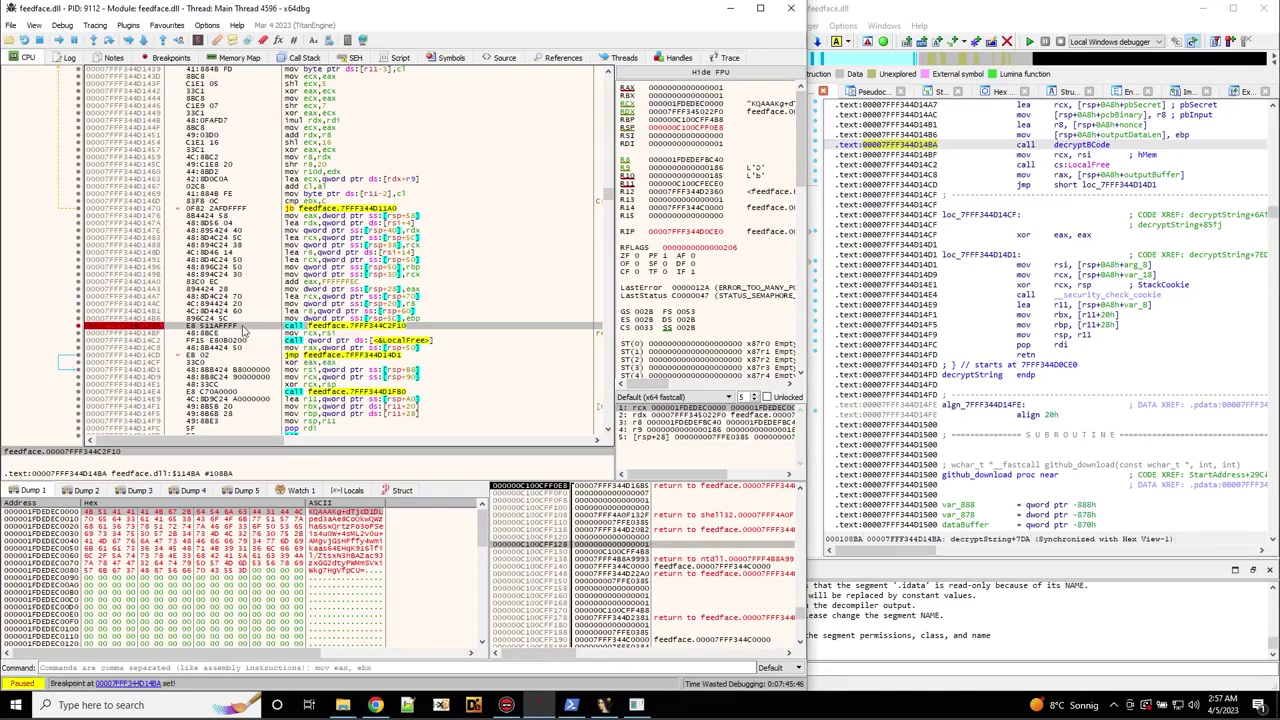
pyautogui.click(59, 40)
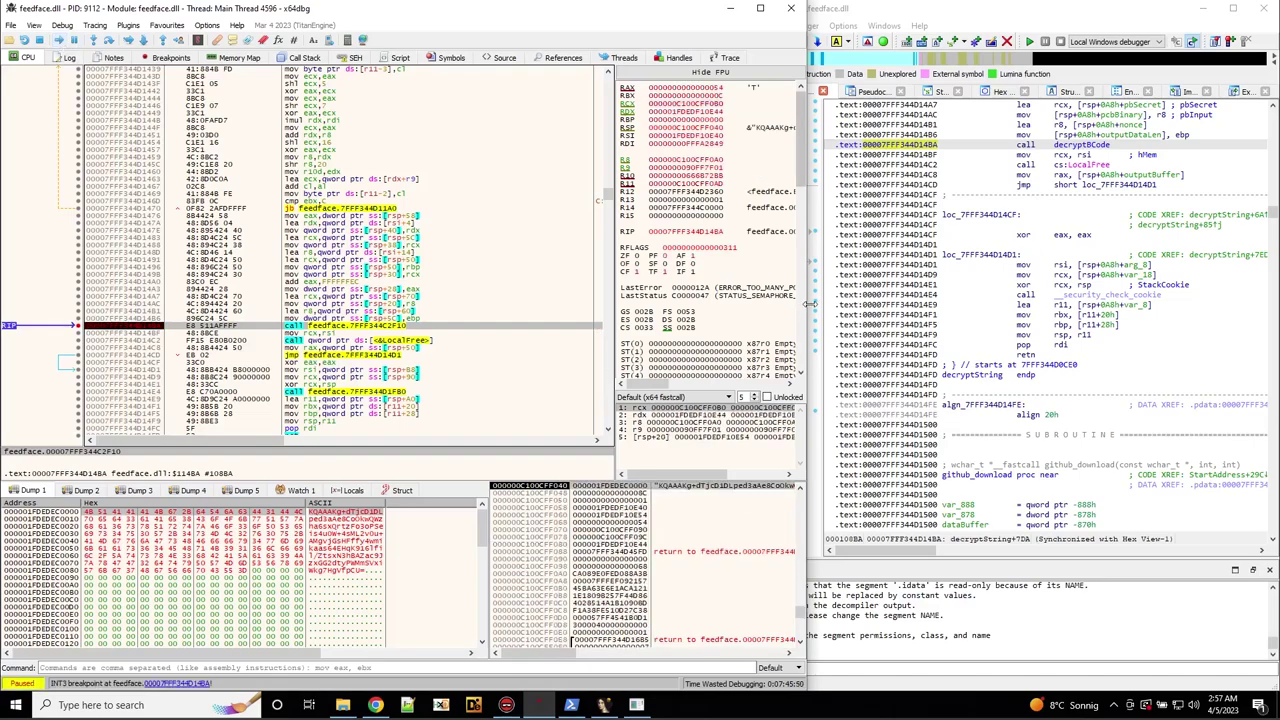
# Widen the x64dbg window and inspect the arguments passed to the decryptBCode call.
pyautogui.moveTo(811, 303); pyautogui.dragTo(1162, 320)
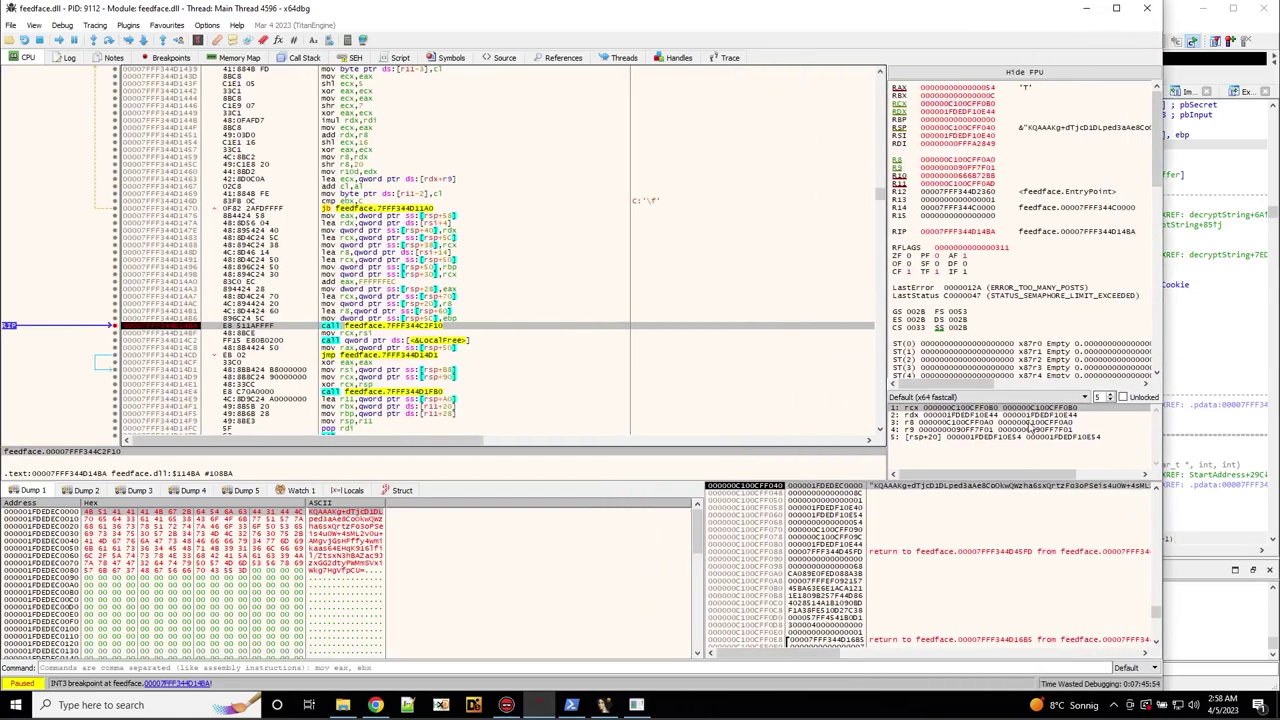
pyautogui.click(1025, 422)
pyautogui.click(1021, 430)
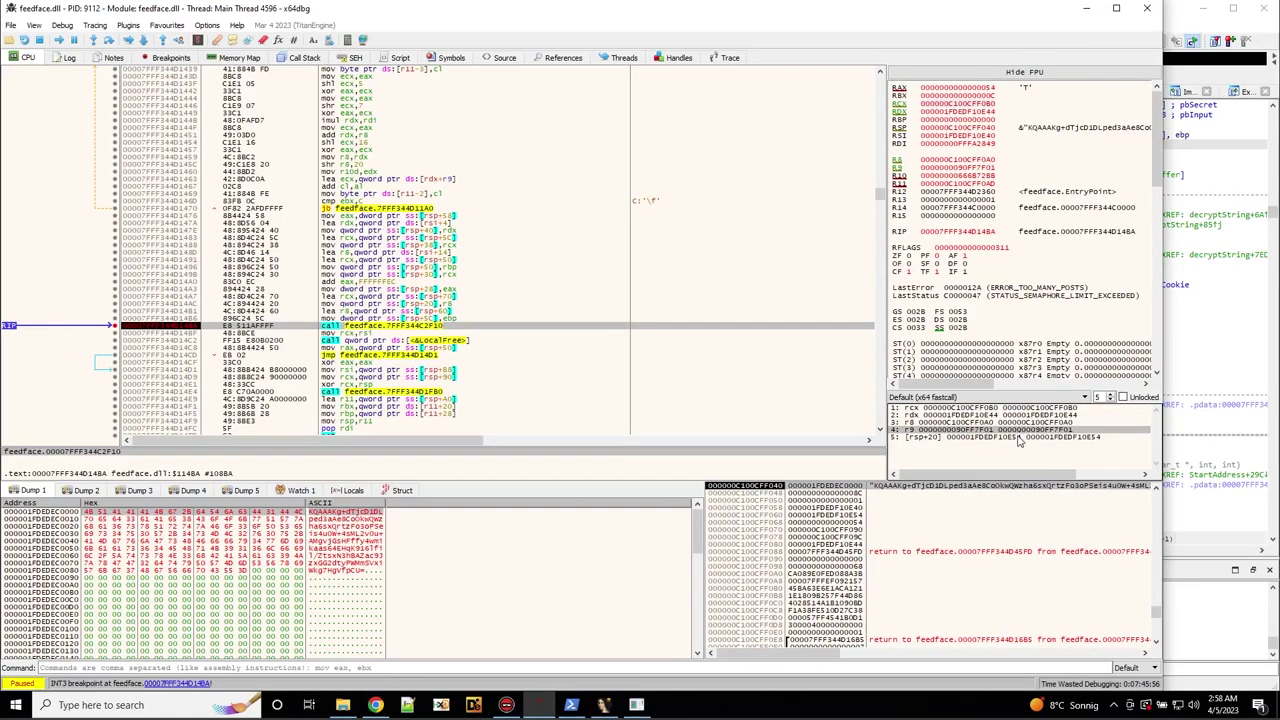
pyautogui.click(1021, 418)
# Switch to IDA, open decryptString's pseudocode and examine the parameters of its decryptBCode call, starting with pbSecret.
pyautogui.hotkey('alt', 'Tab')
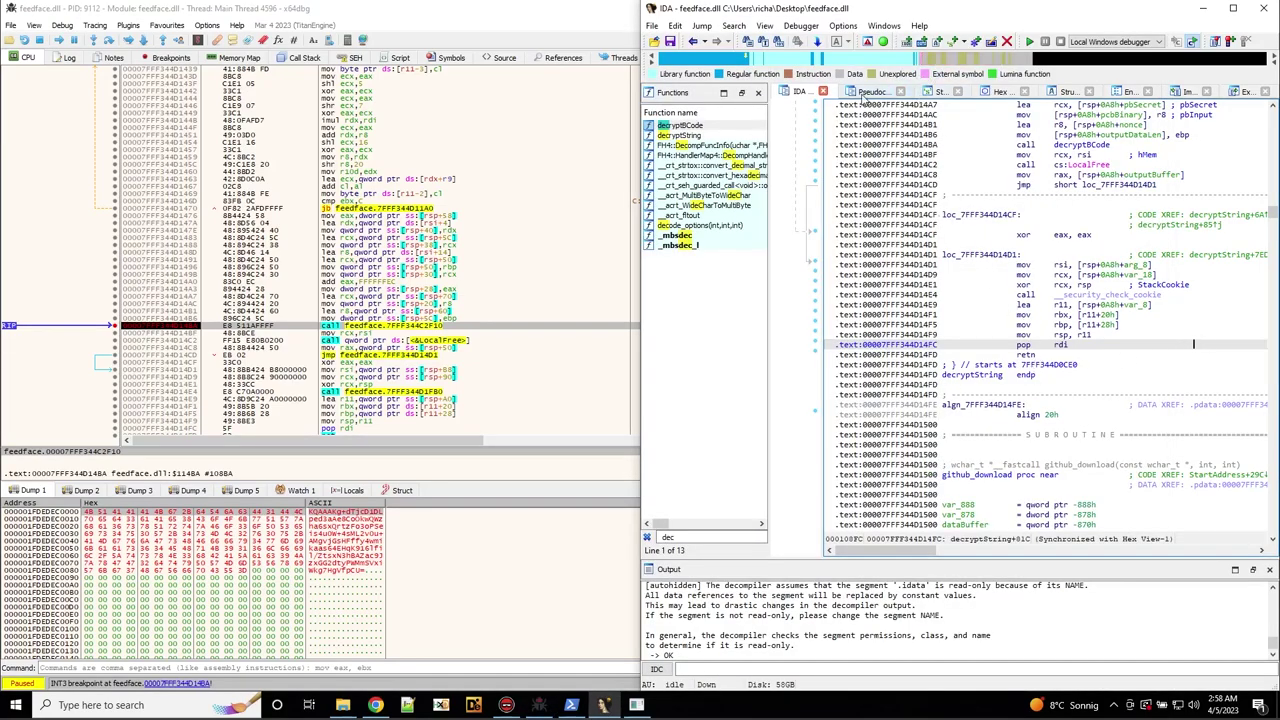
pyautogui.click(862, 93)
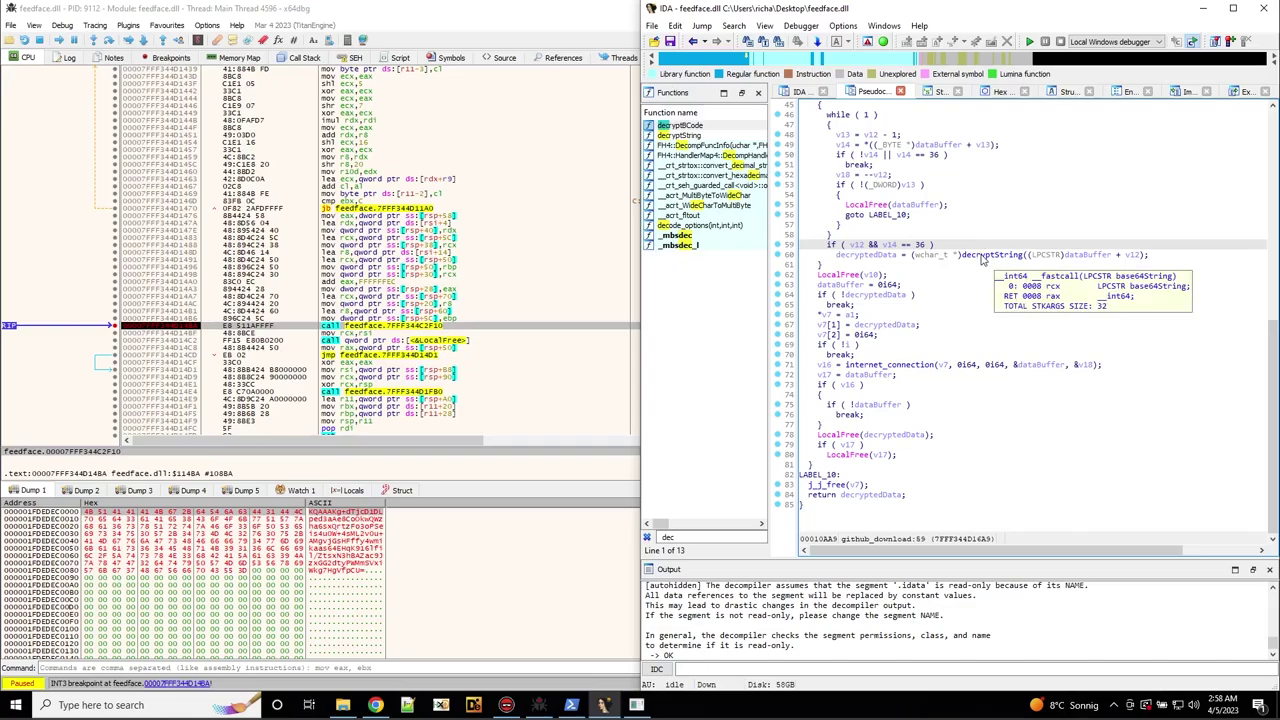
pyautogui.doubleClick(980, 256)
pyautogui.scroll(-8, 1080, 210)
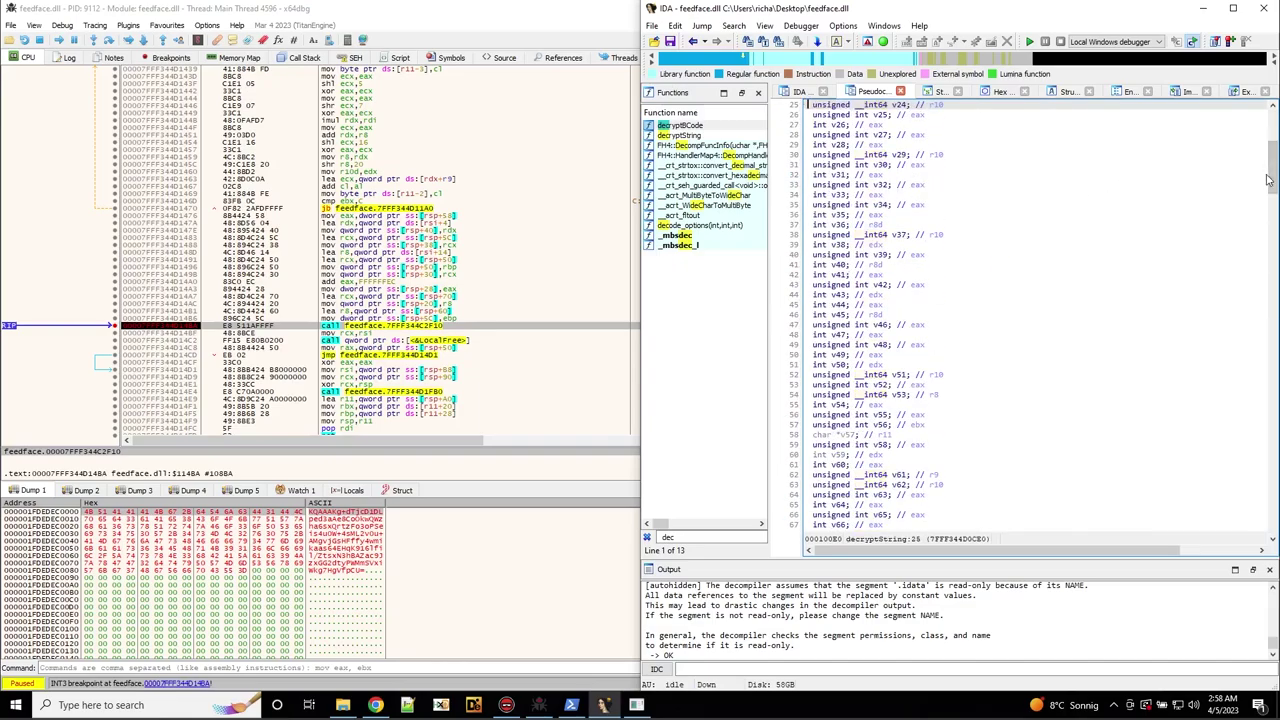
pyautogui.scroll(-20, 968, 453)
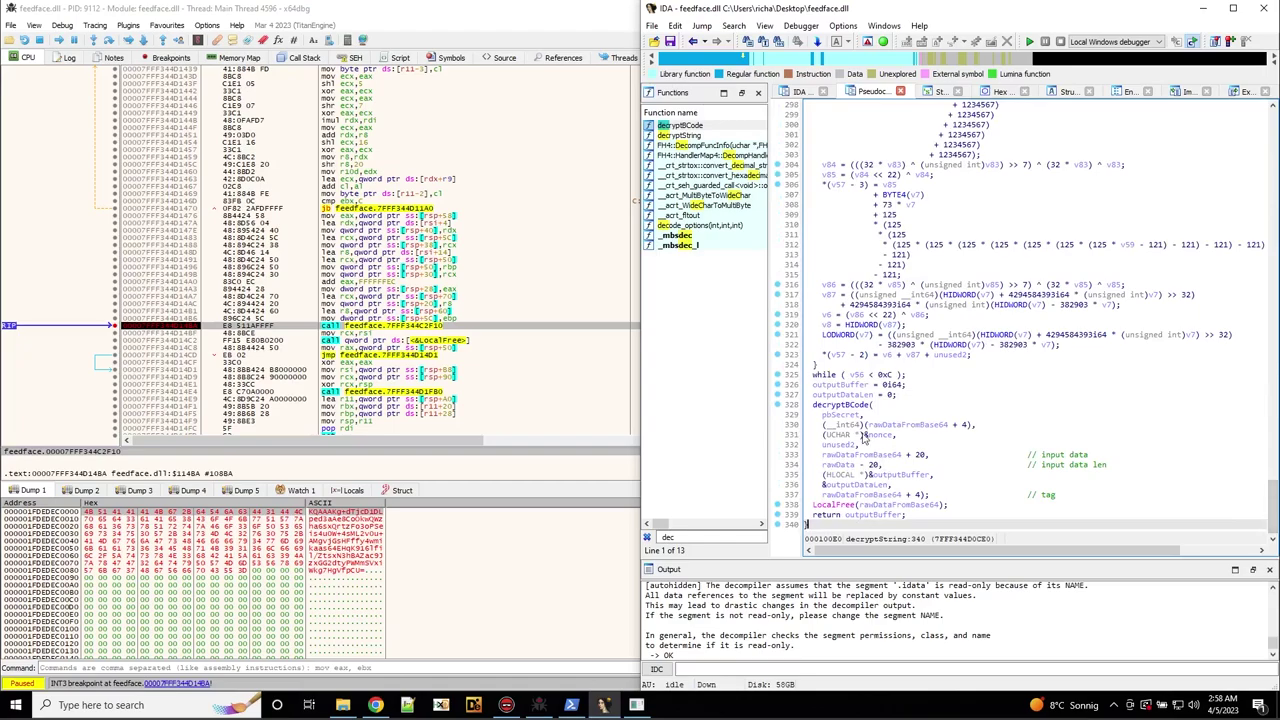
pyautogui.click(868, 416)
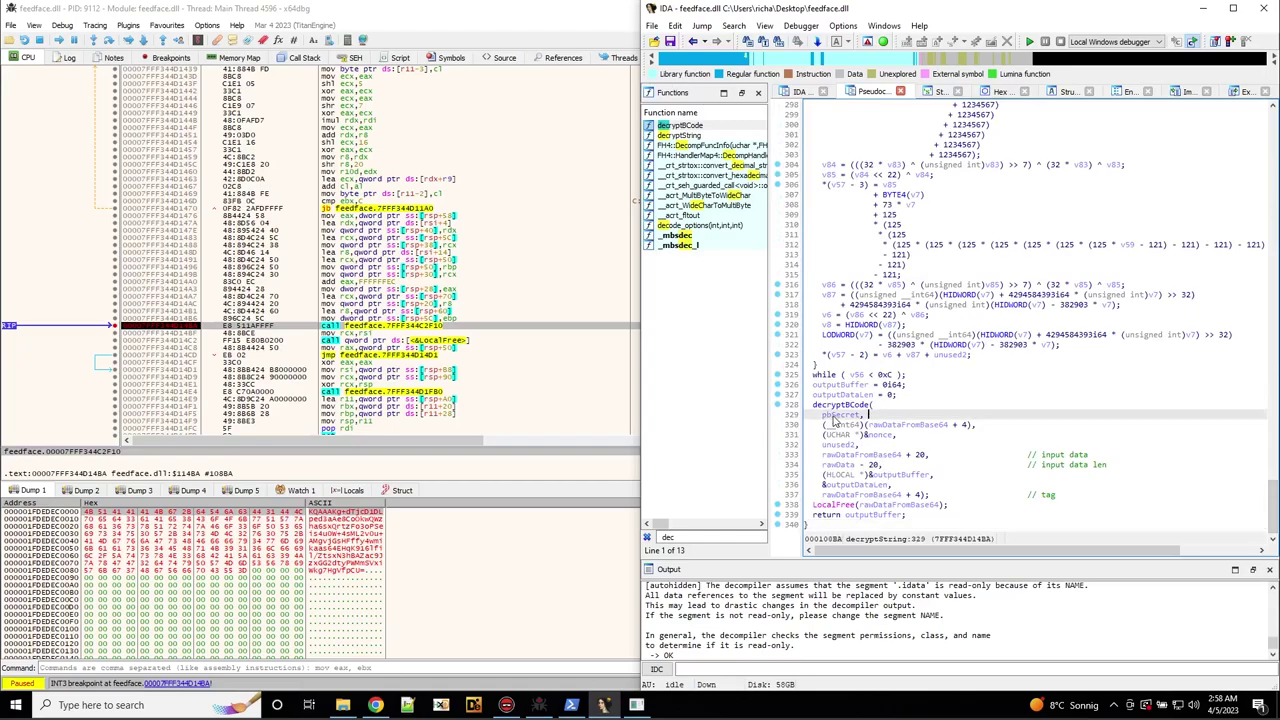
# Return to x64dbg and follow the rcx argument's address, C100CFF0B0, in the memory dump.
pyautogui.click(541, 52)
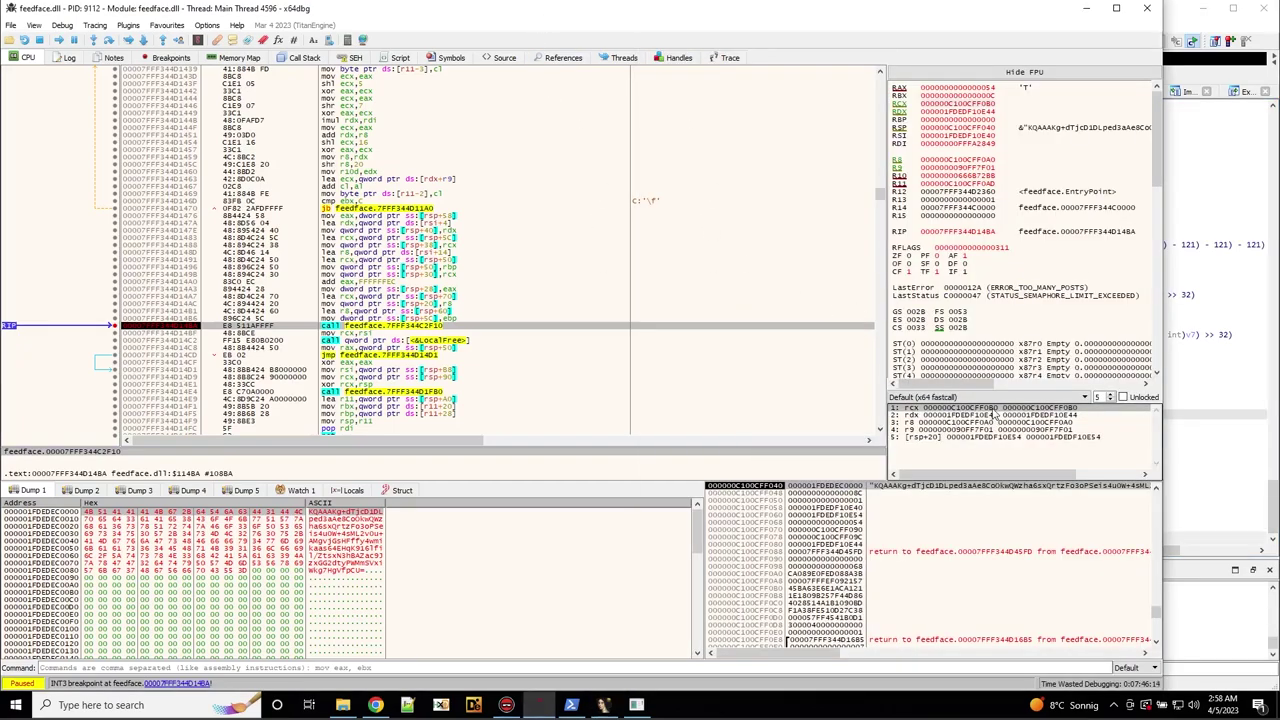
pyautogui.rightClick(994, 412)
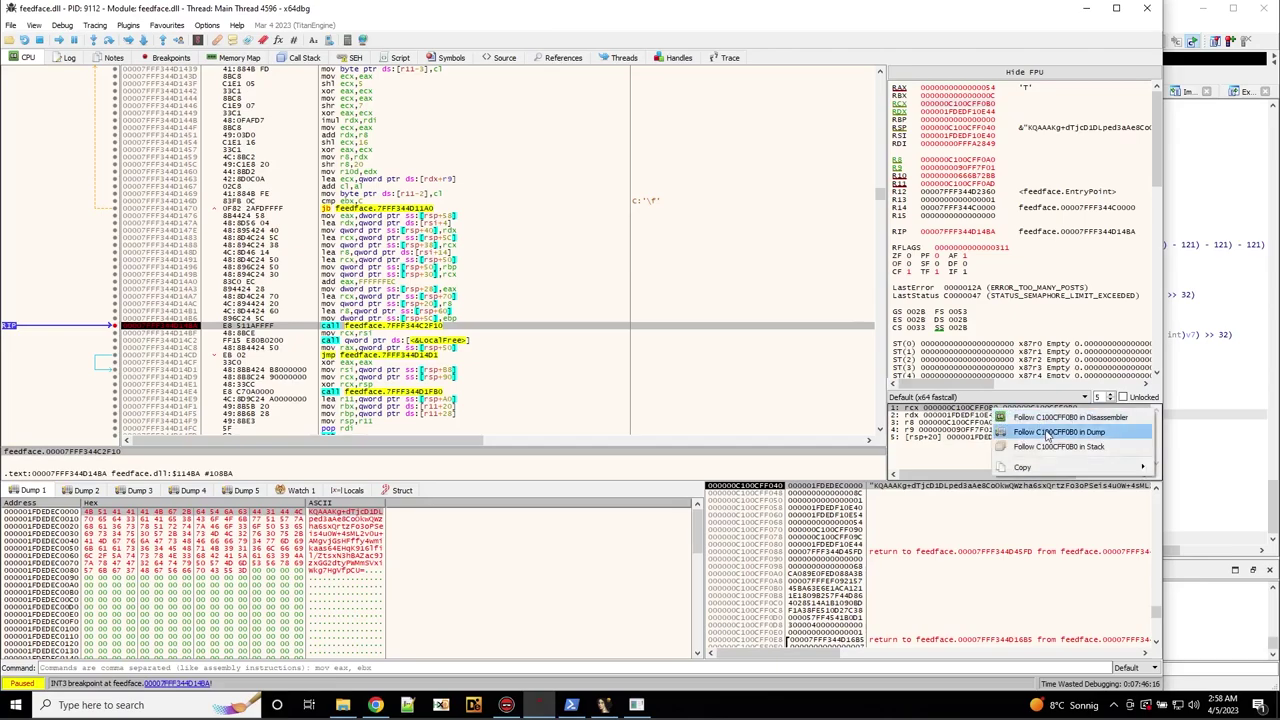
pyautogui.click(1047, 432)
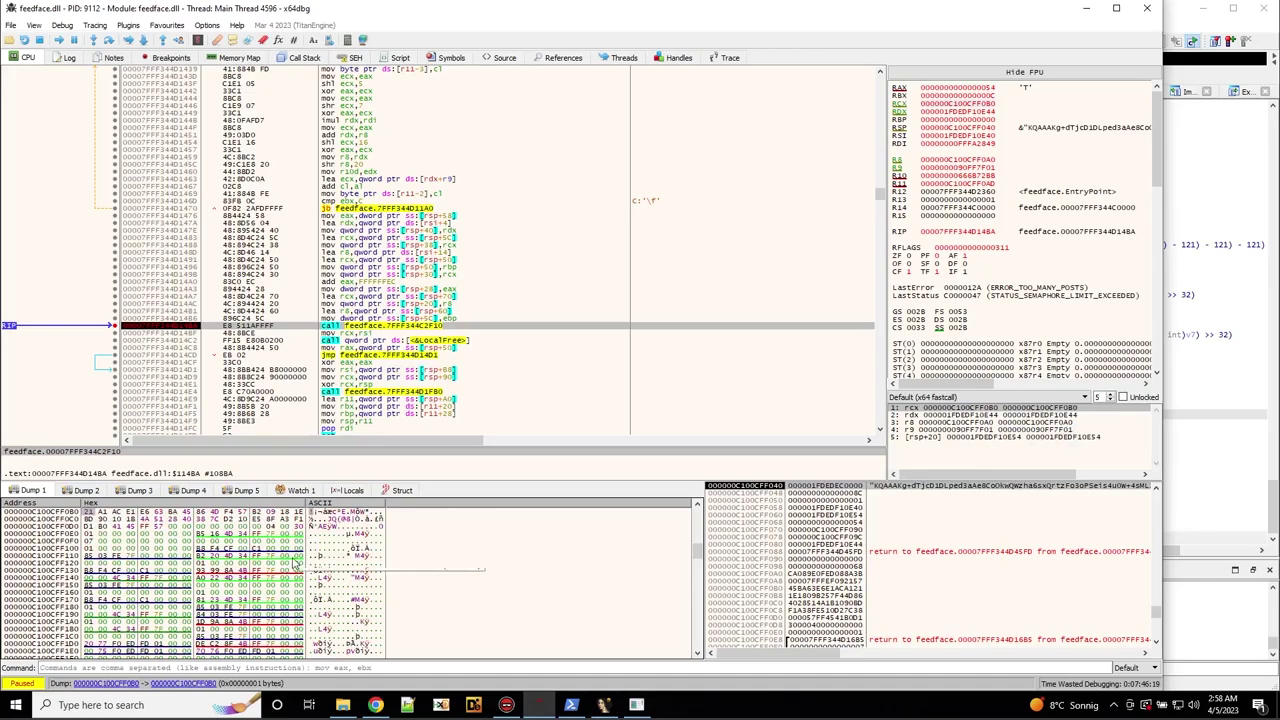
# Switch to Chrome and search Google for cyberchef in a new tab.
pyautogui.hotkey('alt', 'Tab')
pyautogui.hotkey('alt', 'Tab')
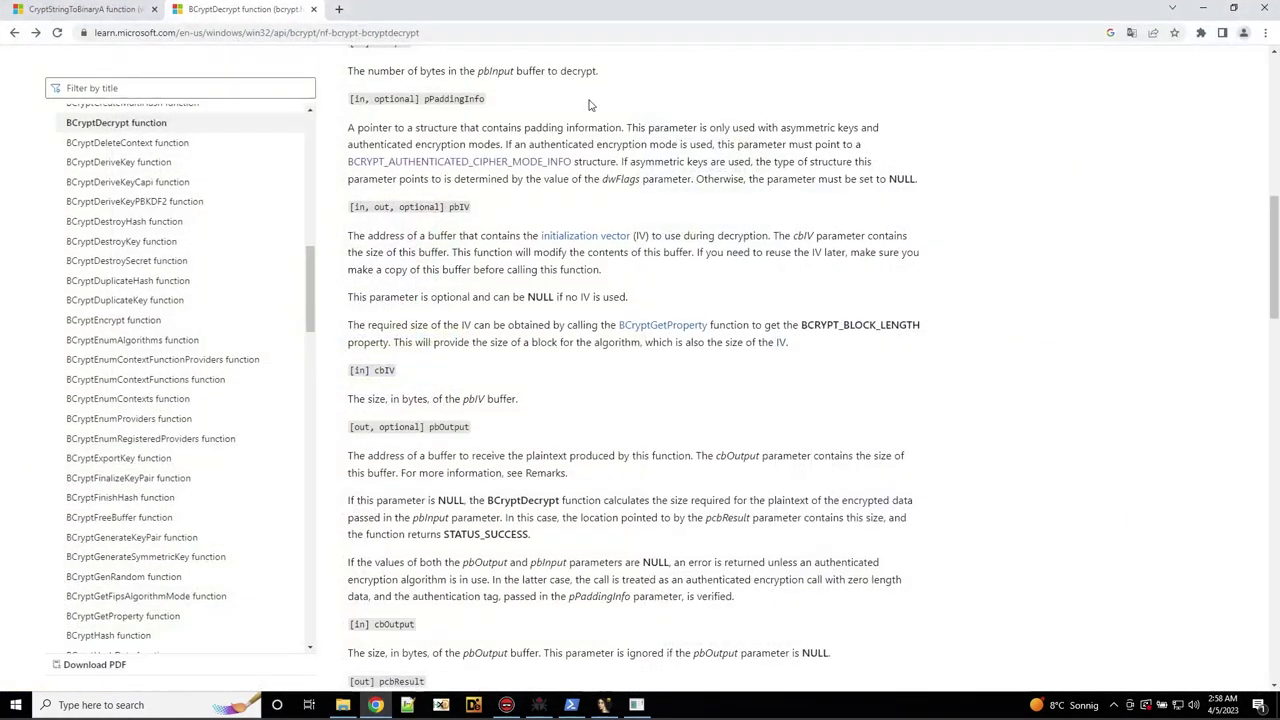
pyautogui.click(339, 9)
pyautogui.write('cy')
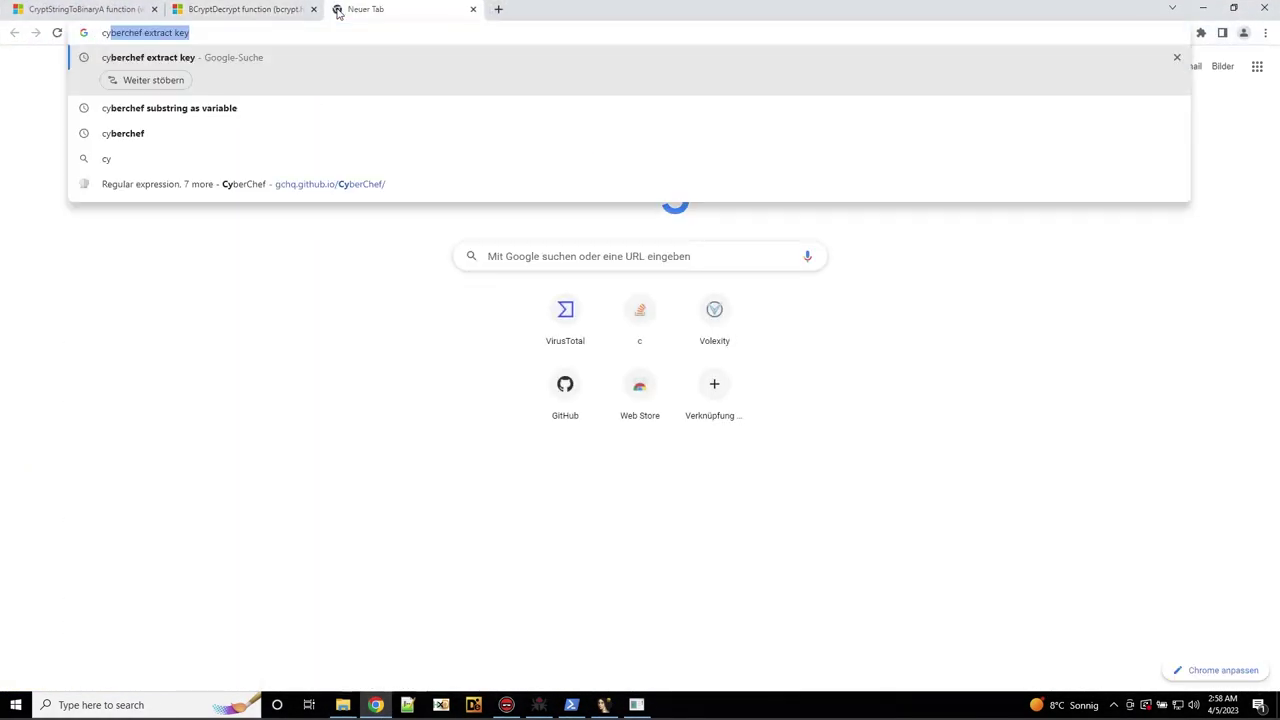
pyautogui.write('berchef')
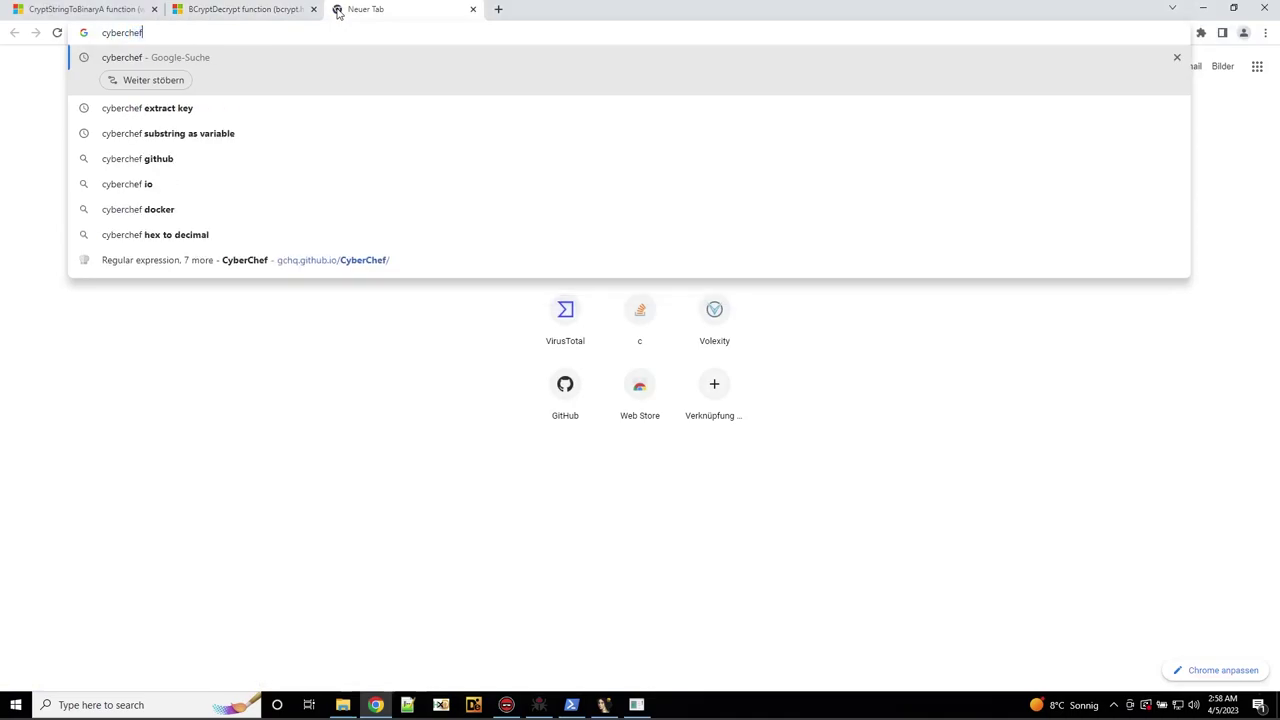
pyautogui.press('Return')
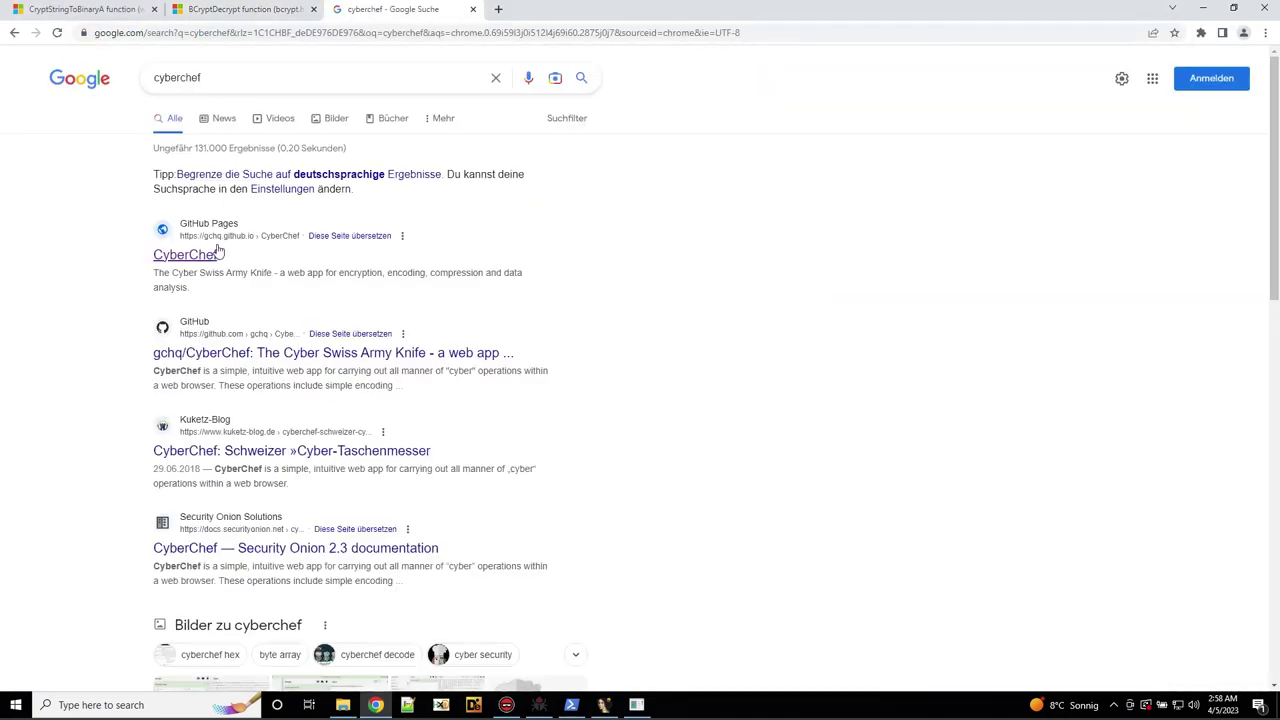
# Open CyberChef from the search results and load icon0.ico.vir as the input, viewing the end of its data.
pyautogui.click(185, 255)
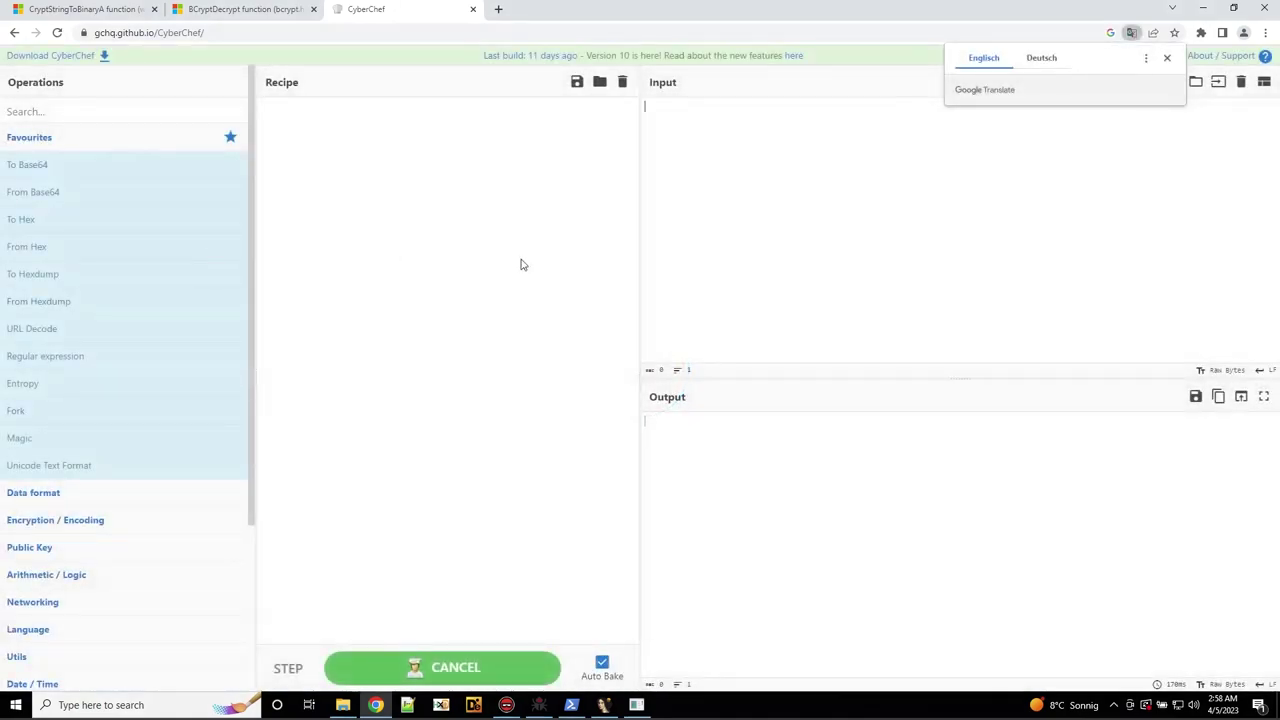
pyautogui.click(1166, 57)
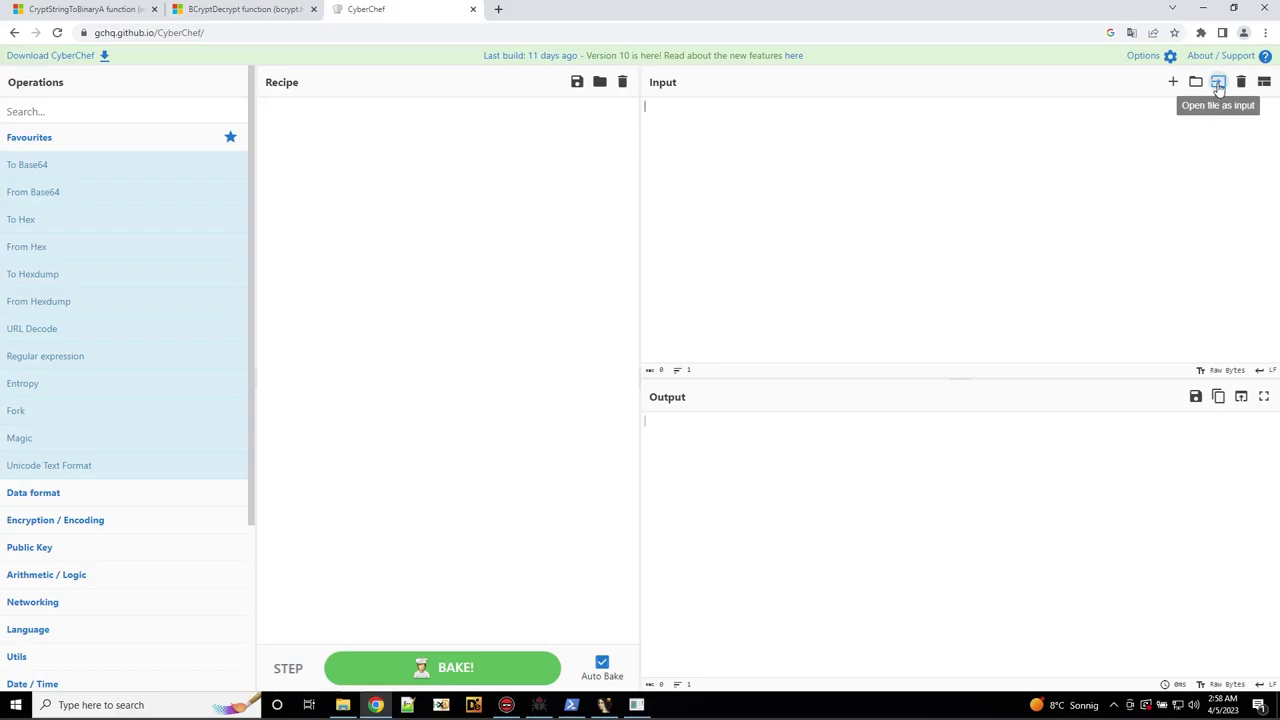
pyautogui.click(1219, 88)
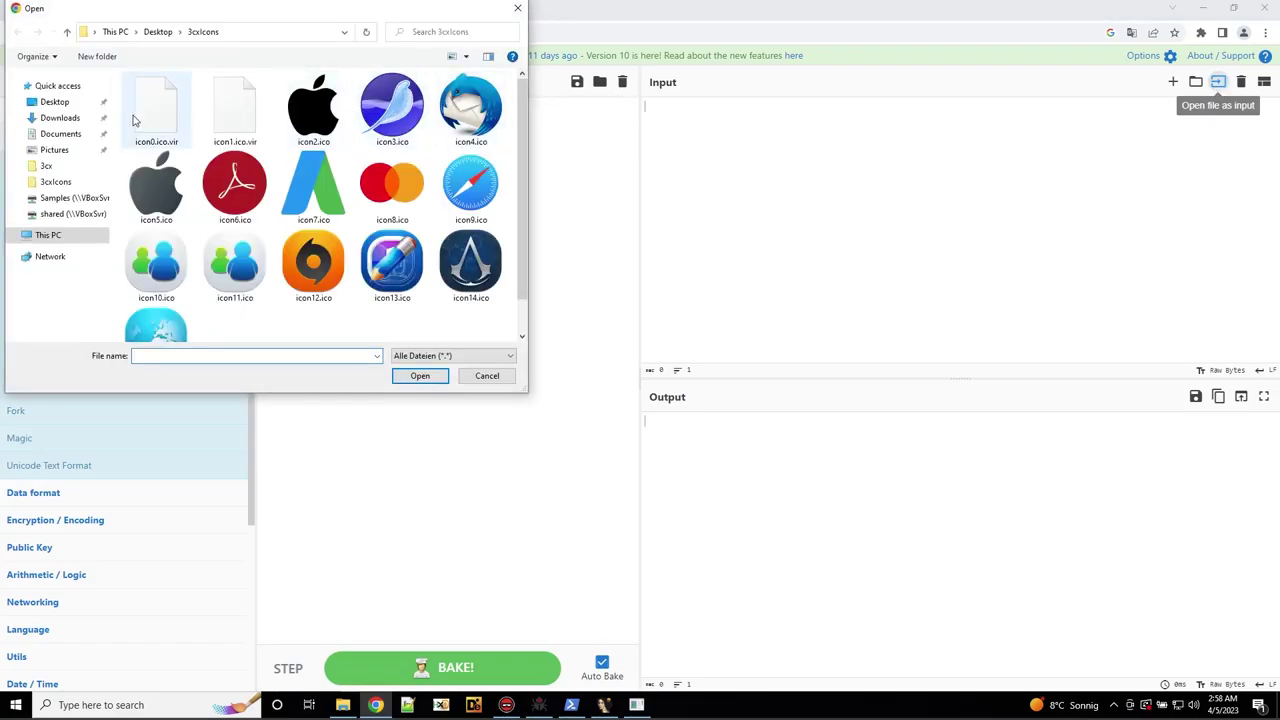
pyautogui.click(150, 112)
pyautogui.click(420, 375)
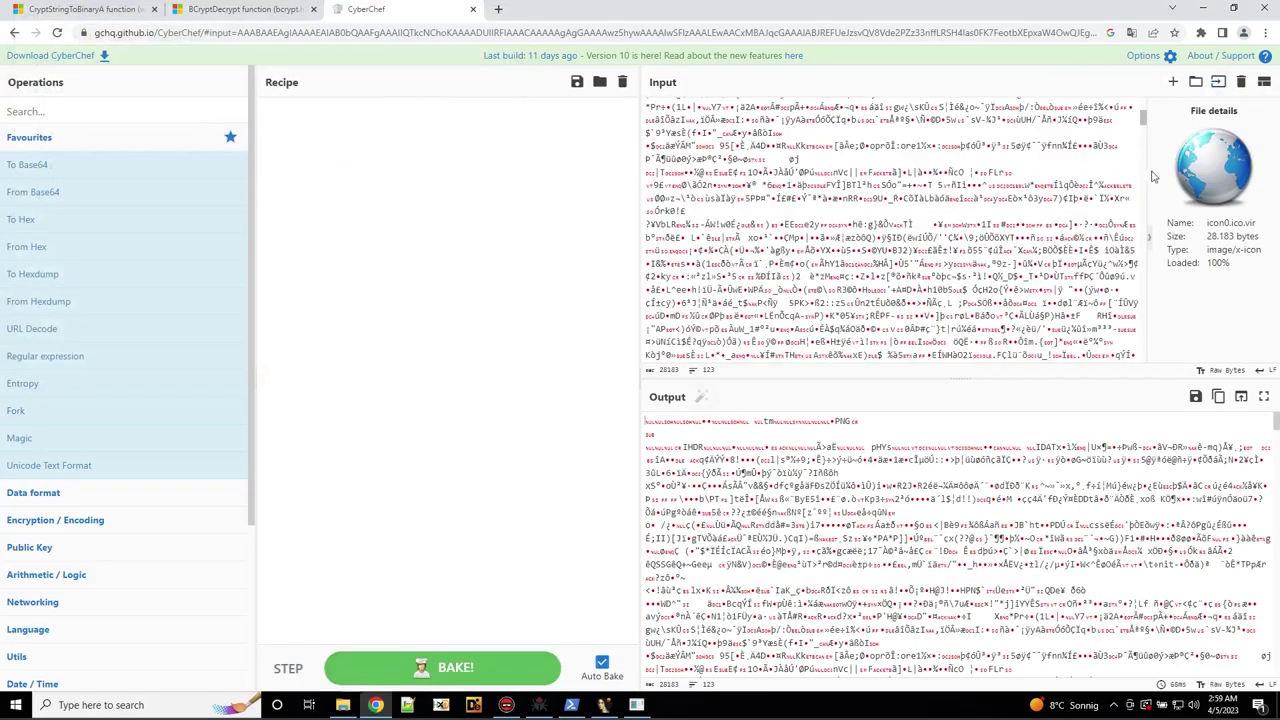
pyautogui.moveTo(1143, 118); pyautogui.dragTo(1146, 371)
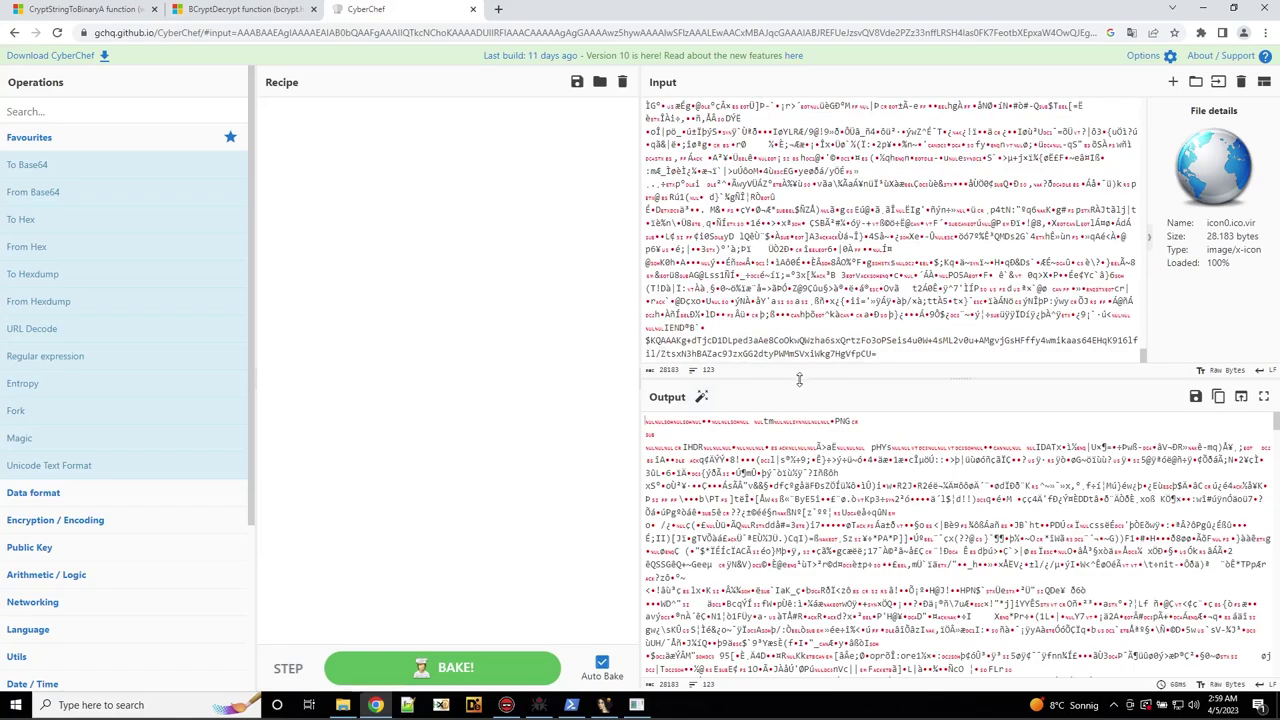
# Add a Regular expression operation to the recipe and set its regex to [\w\d+=]*.
pyautogui.click(93, 114)
pyautogui.write('rege')
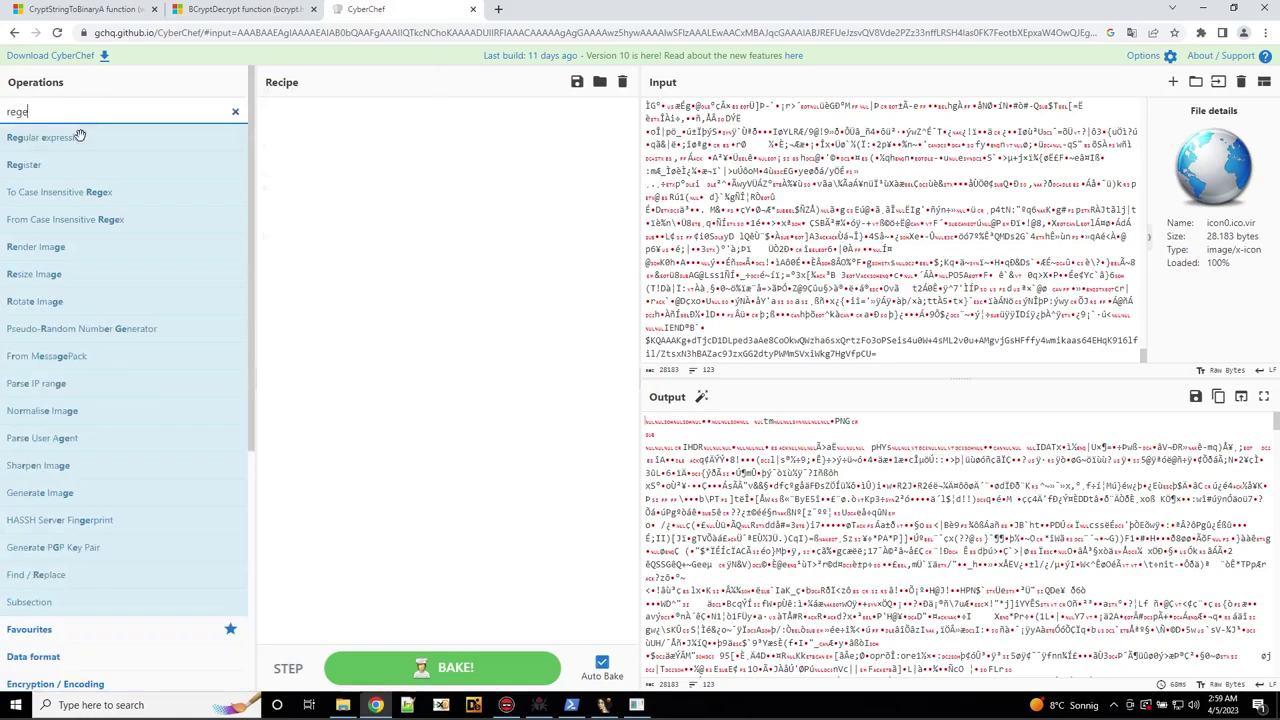
pyautogui.moveTo(72, 141); pyautogui.dragTo(501, 165)
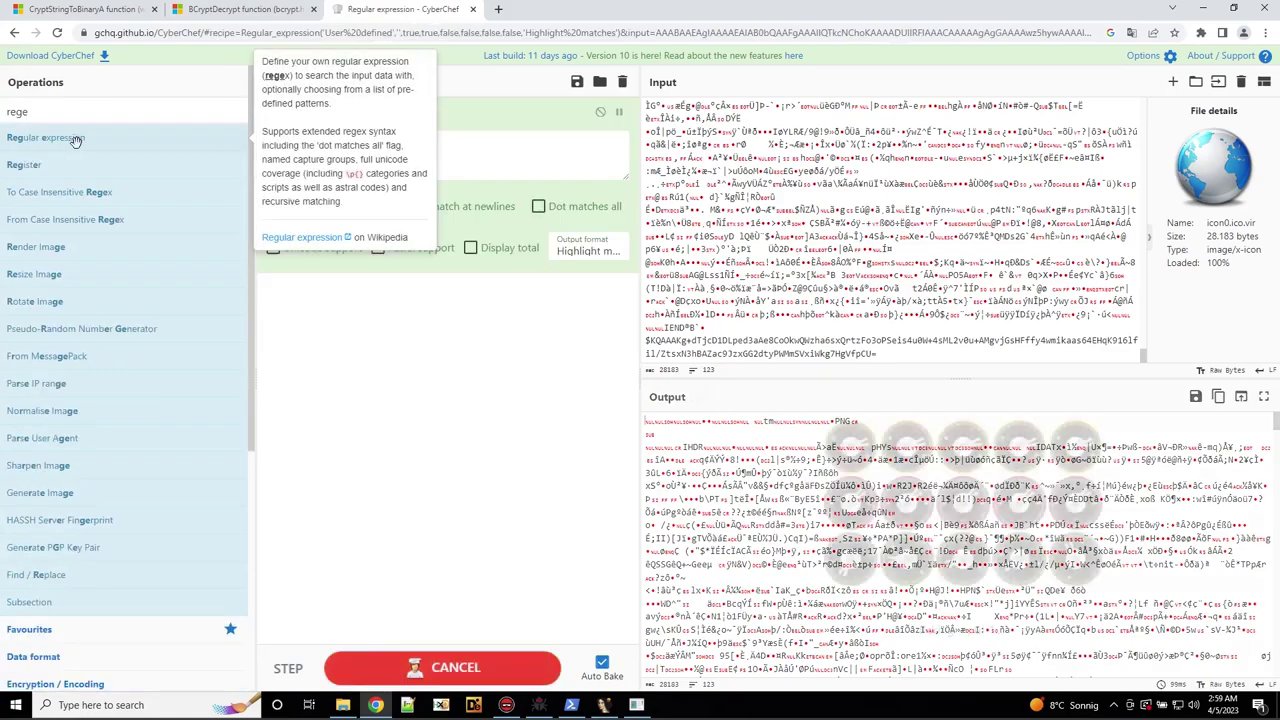
pyautogui.click(495, 158)
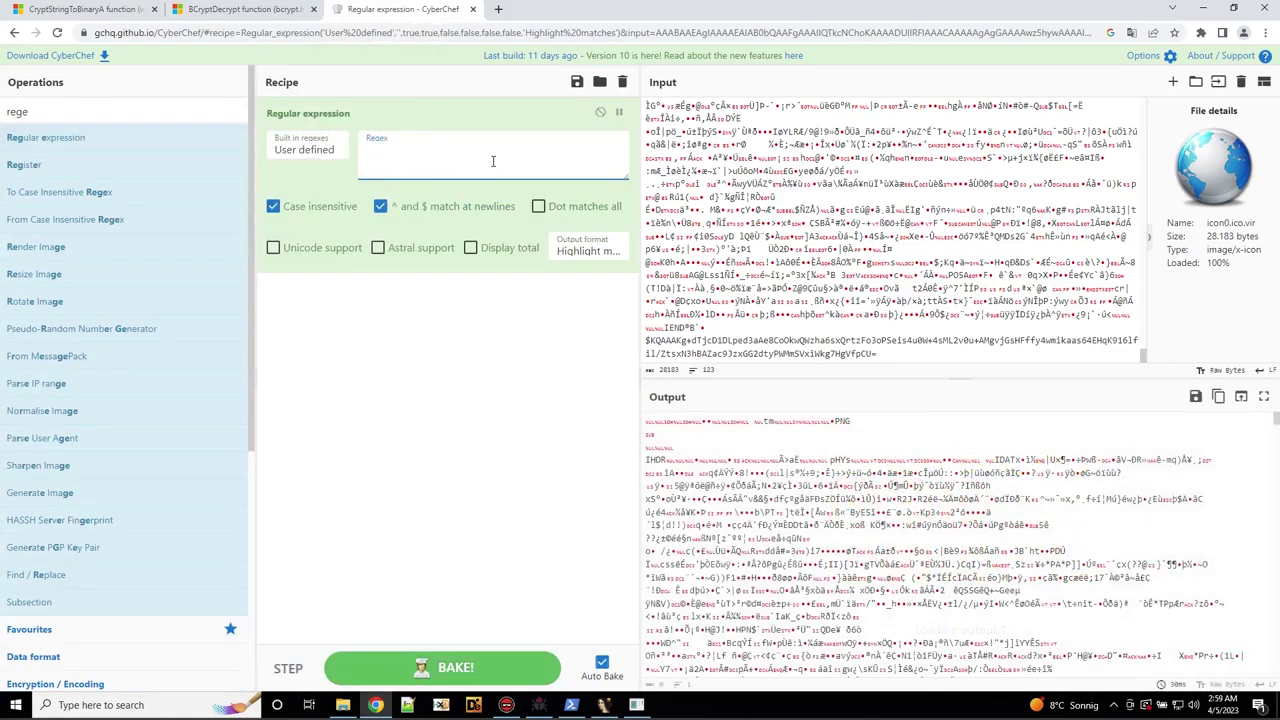
pyautogui.write('[]')
pyautogui.write('\\')
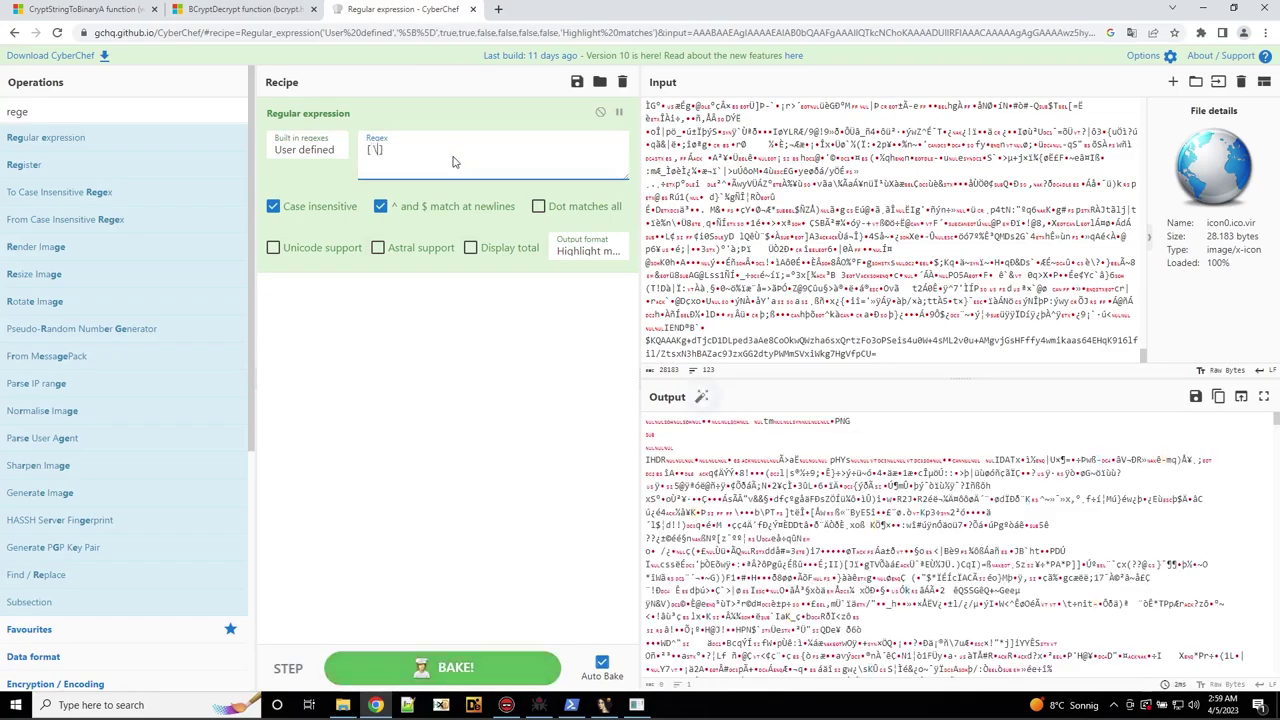
pyautogui.write('w')
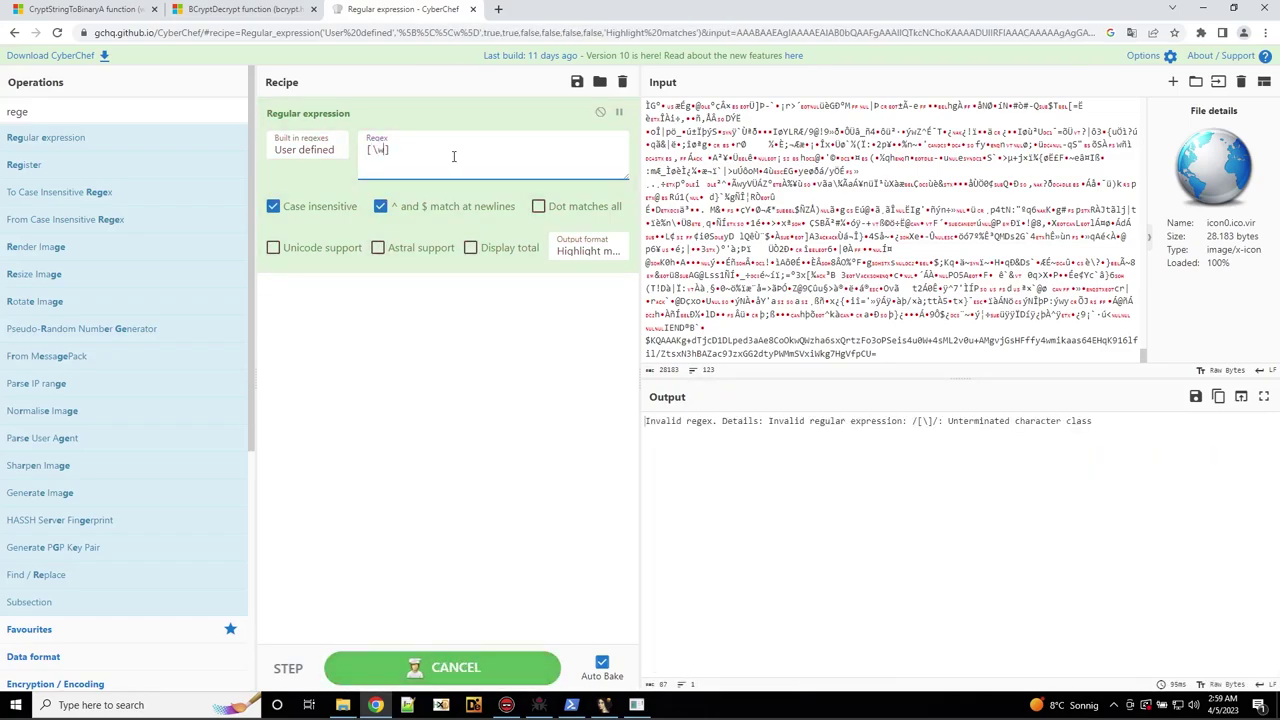
pyautogui.write('\\d')
pyautogui.press('Right')
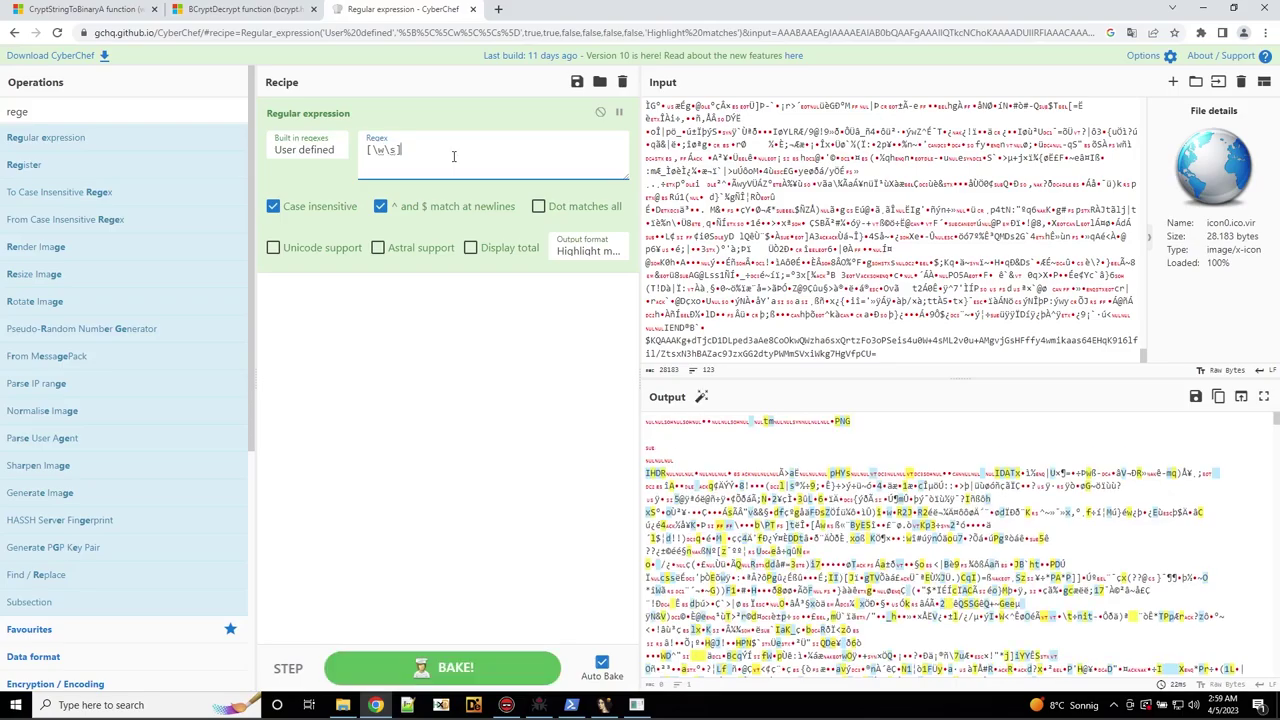
pyautogui.write('*')
pyautogui.press('Left')
pyautogui.press('Left')
pyautogui.write('+=')
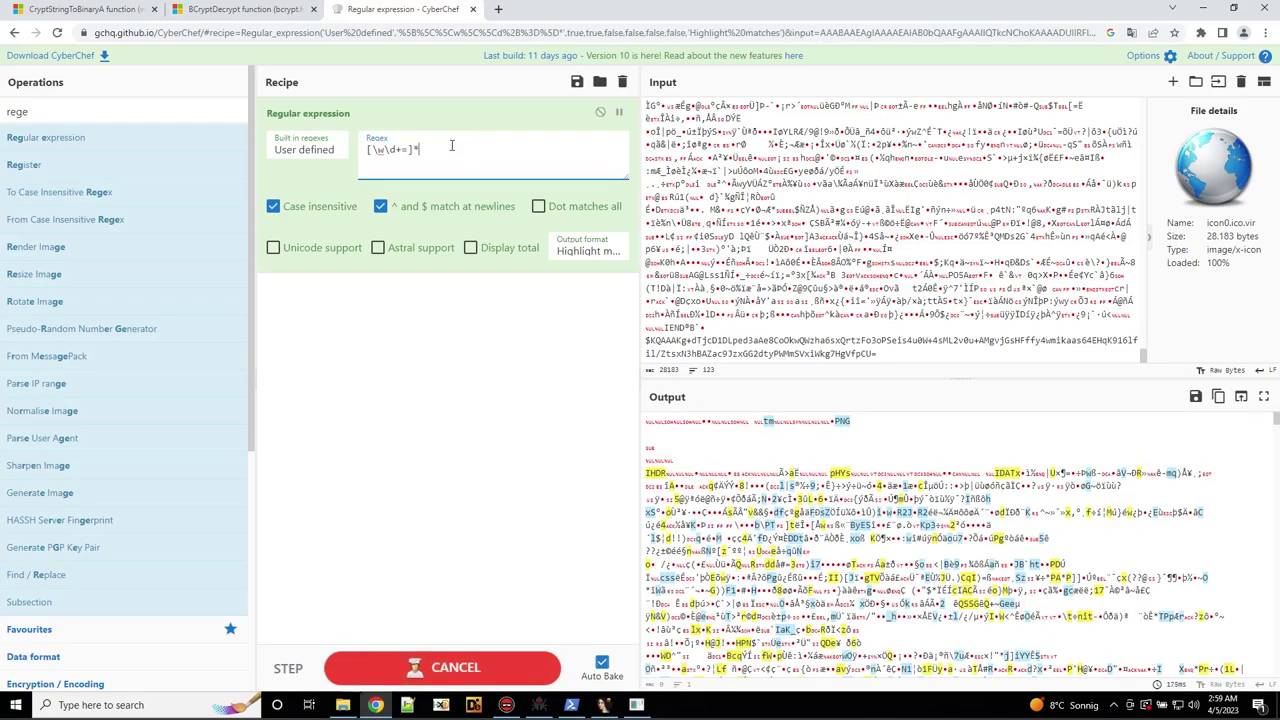
# Check the matches at the end of the output and refine the regex to [\w\d+=/]*$.
pyautogui.scroll(-2, 1133, 560)
pyautogui.scroll(-10, 1133, 560)
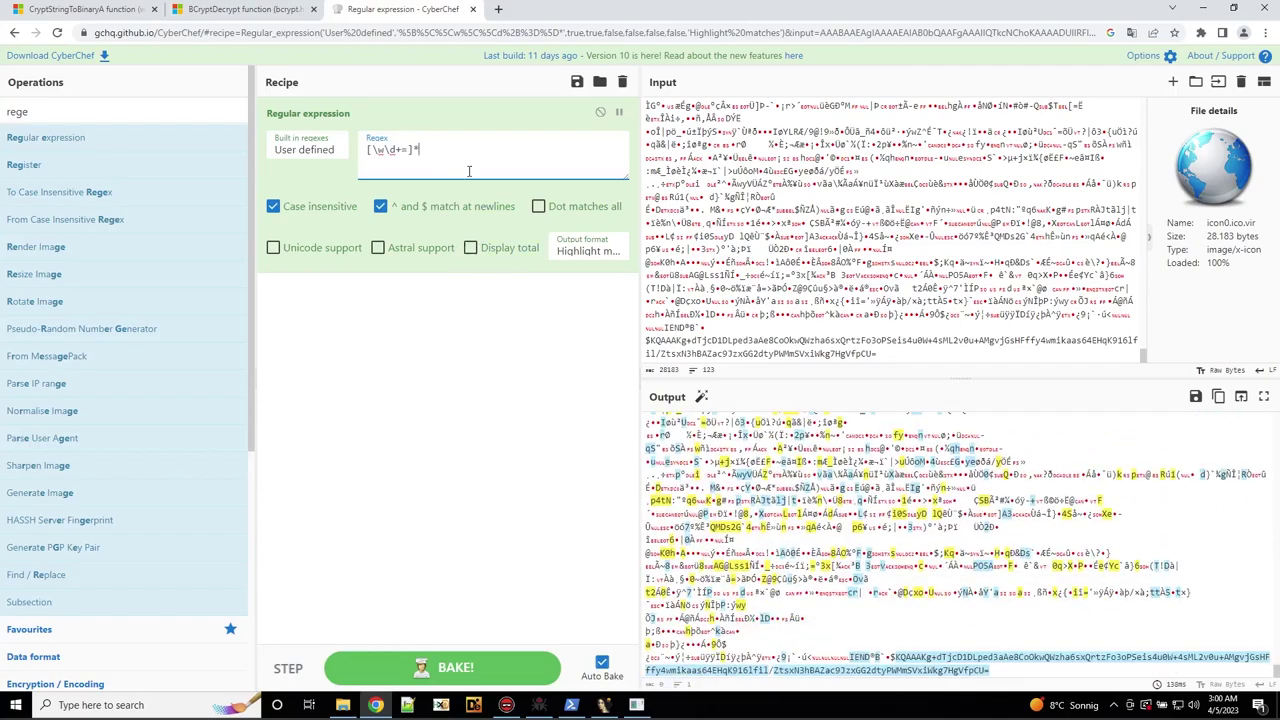
pyautogui.write('$')
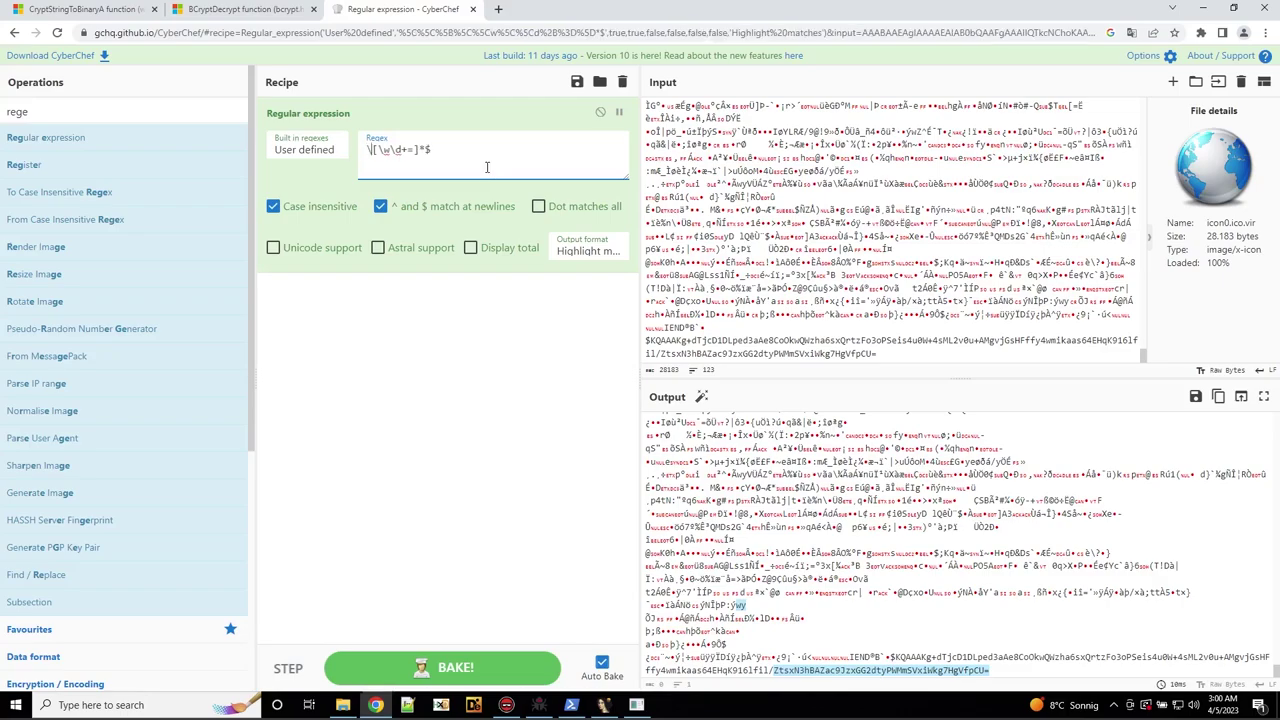
pyautogui.write('\\$')
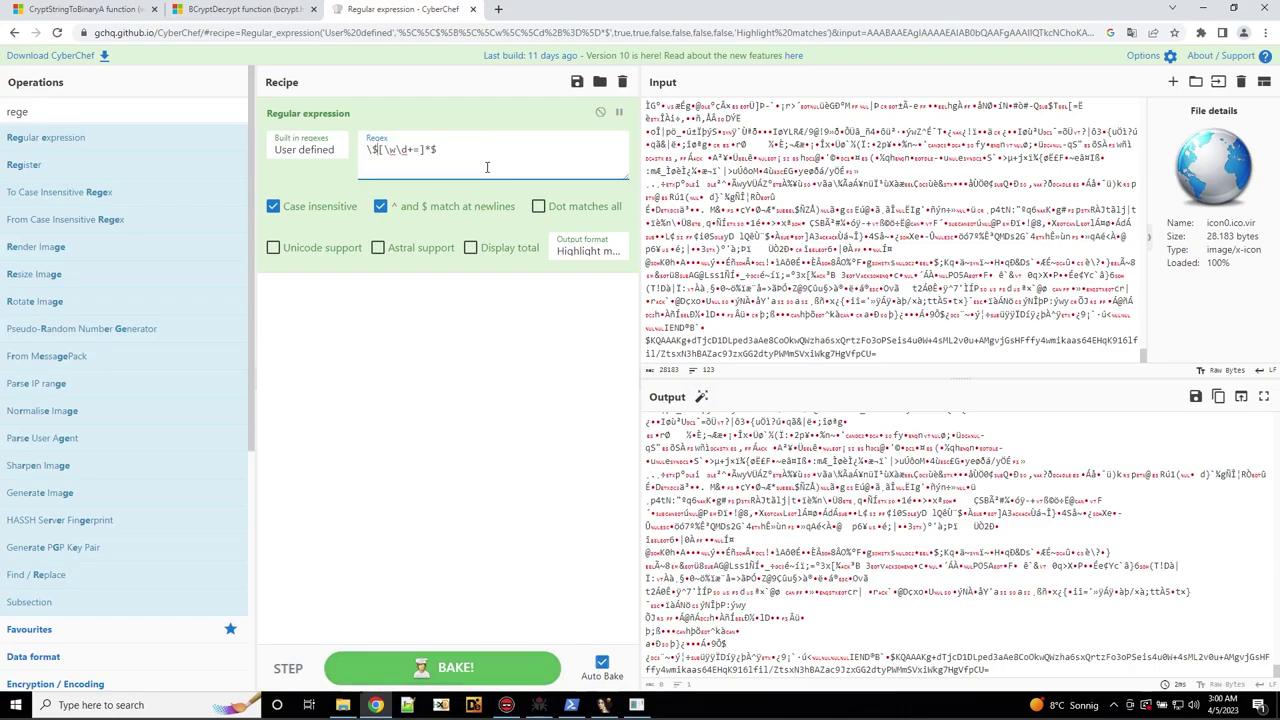
pyautogui.press('BackSpace')
pyautogui.press('BackSpace')
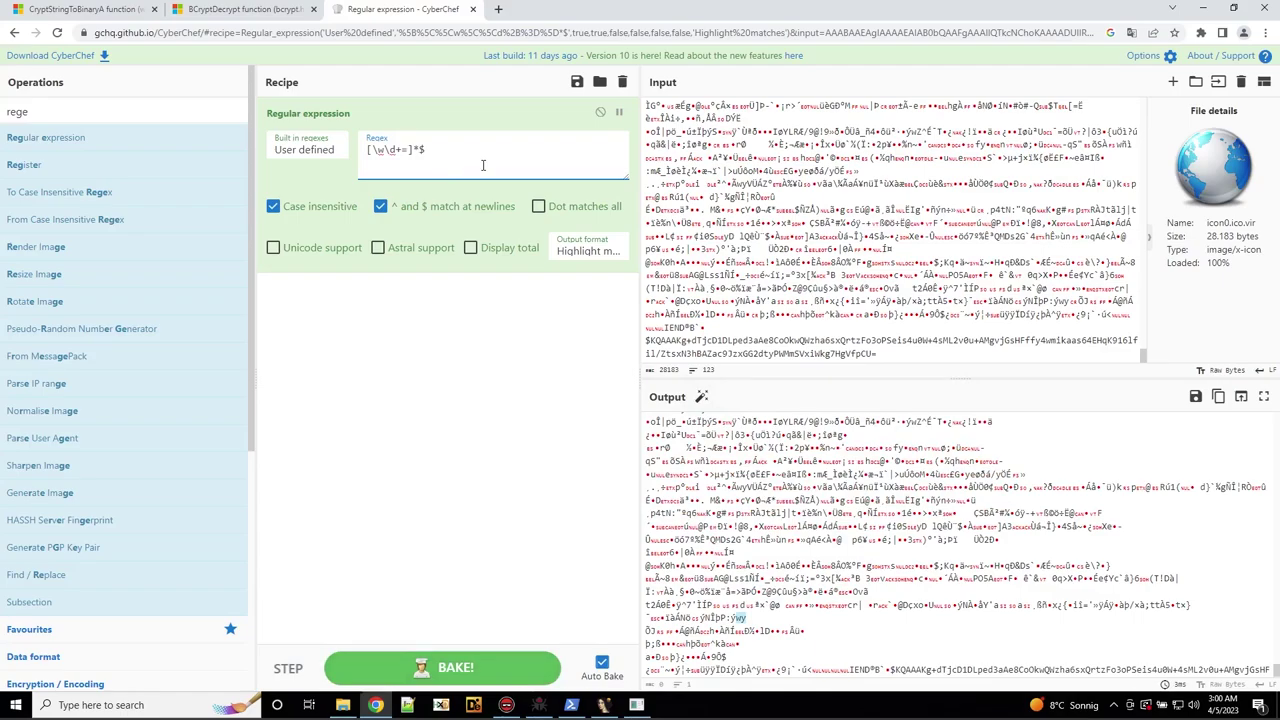
pyautogui.write('/')
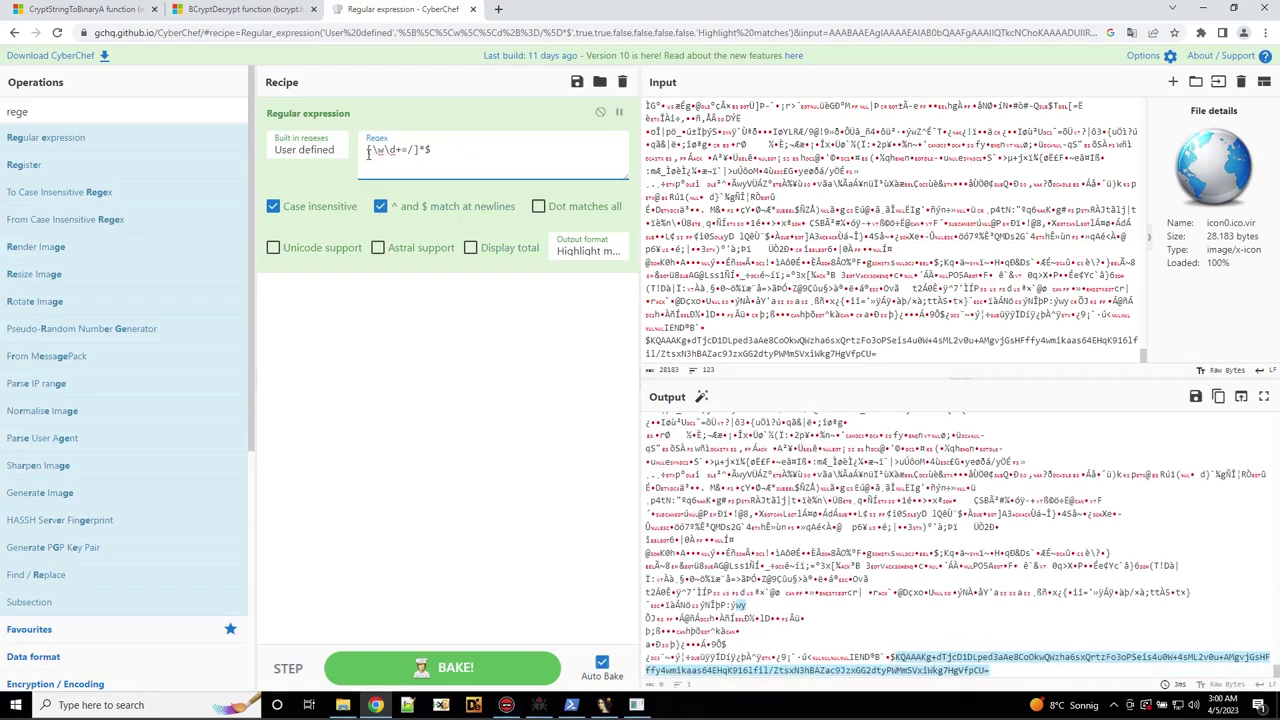
# Rework the regex into a capture group preceded by a literal dollar sign: \$([\w\d+=/]*).
pyautogui.write('$(')
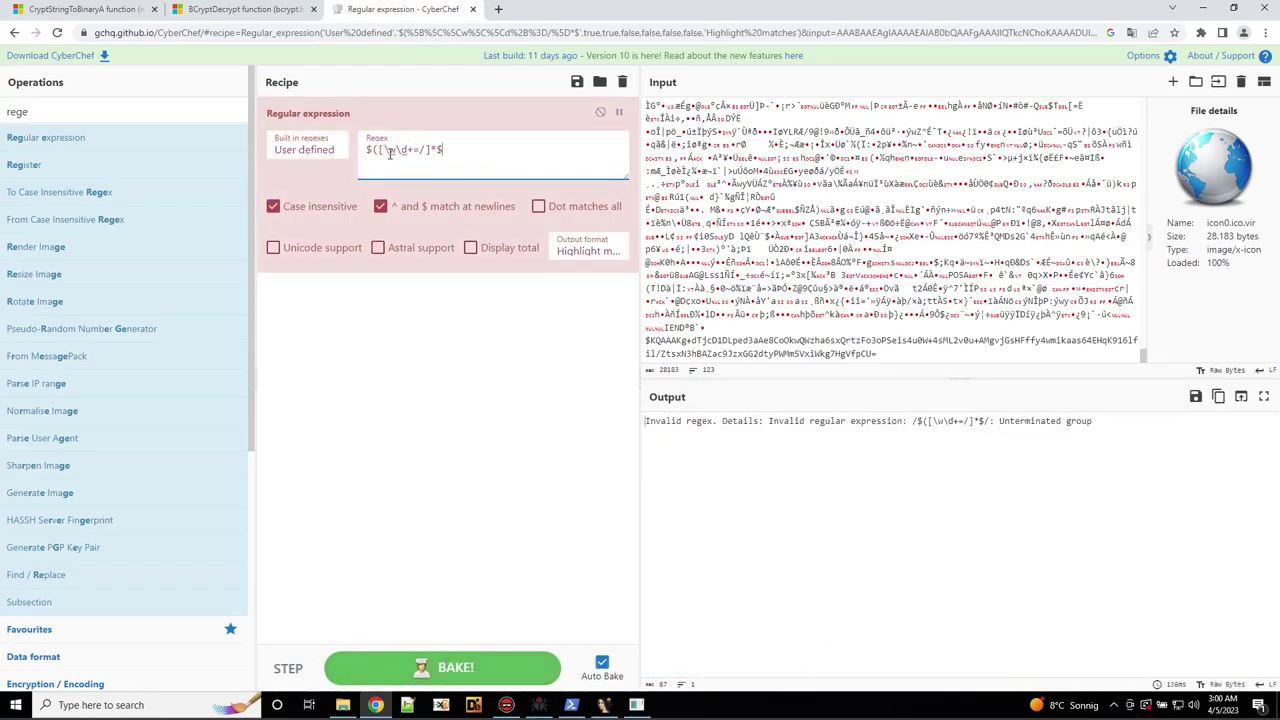
pyautogui.press('End')
pyautogui.write(')')
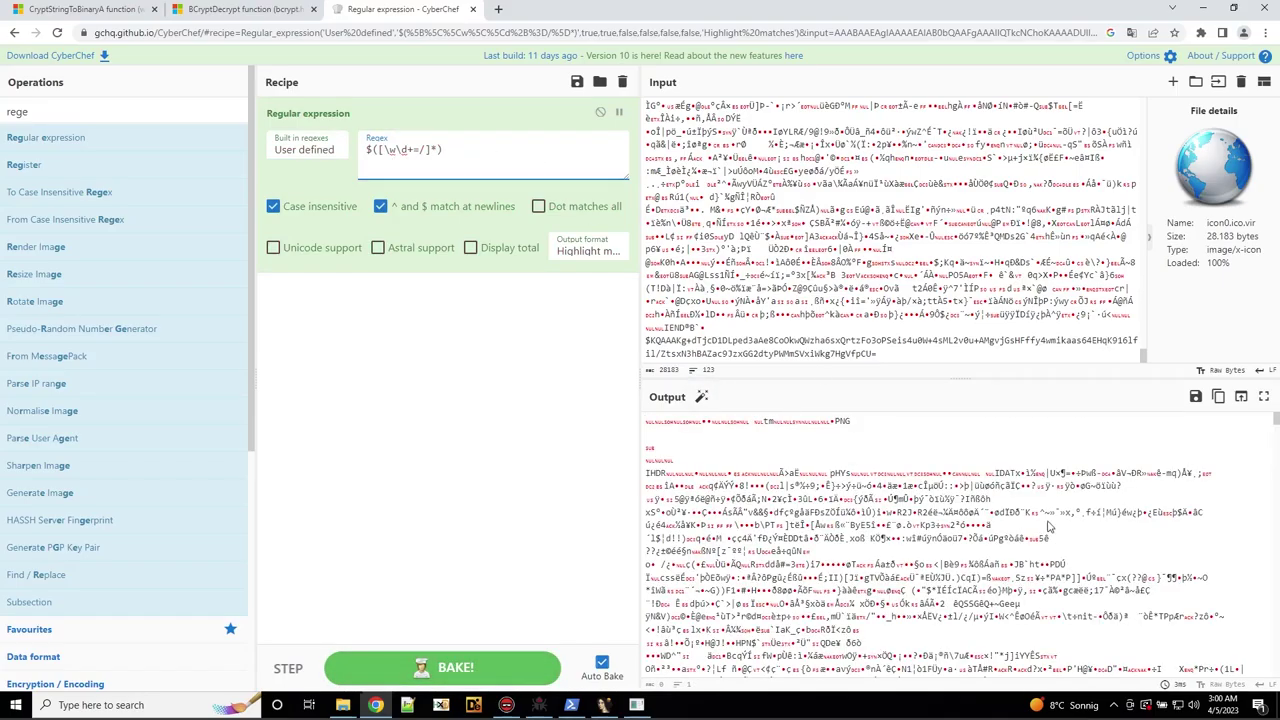
pyautogui.scroll(-5, 1252, 450)
pyautogui.moveTo(1273, 443); pyautogui.dragTo(1265, 695)
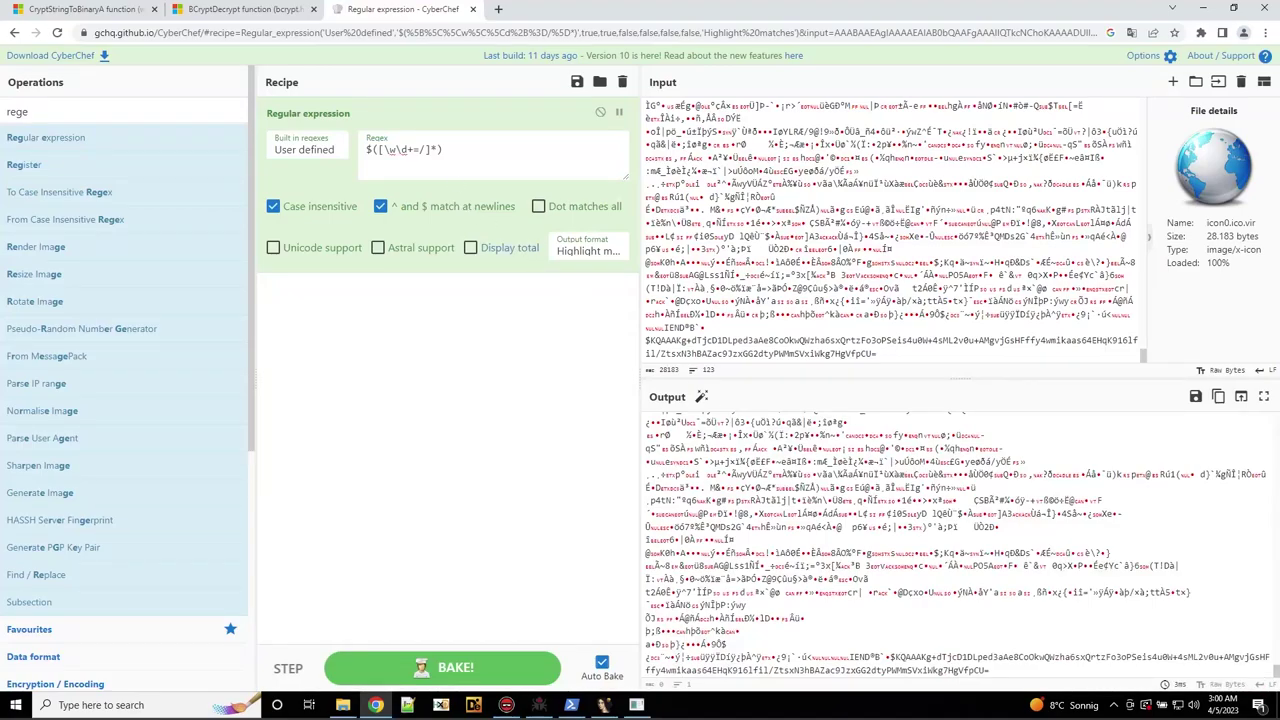
pyautogui.click(461, 166)
pyautogui.write('\\')
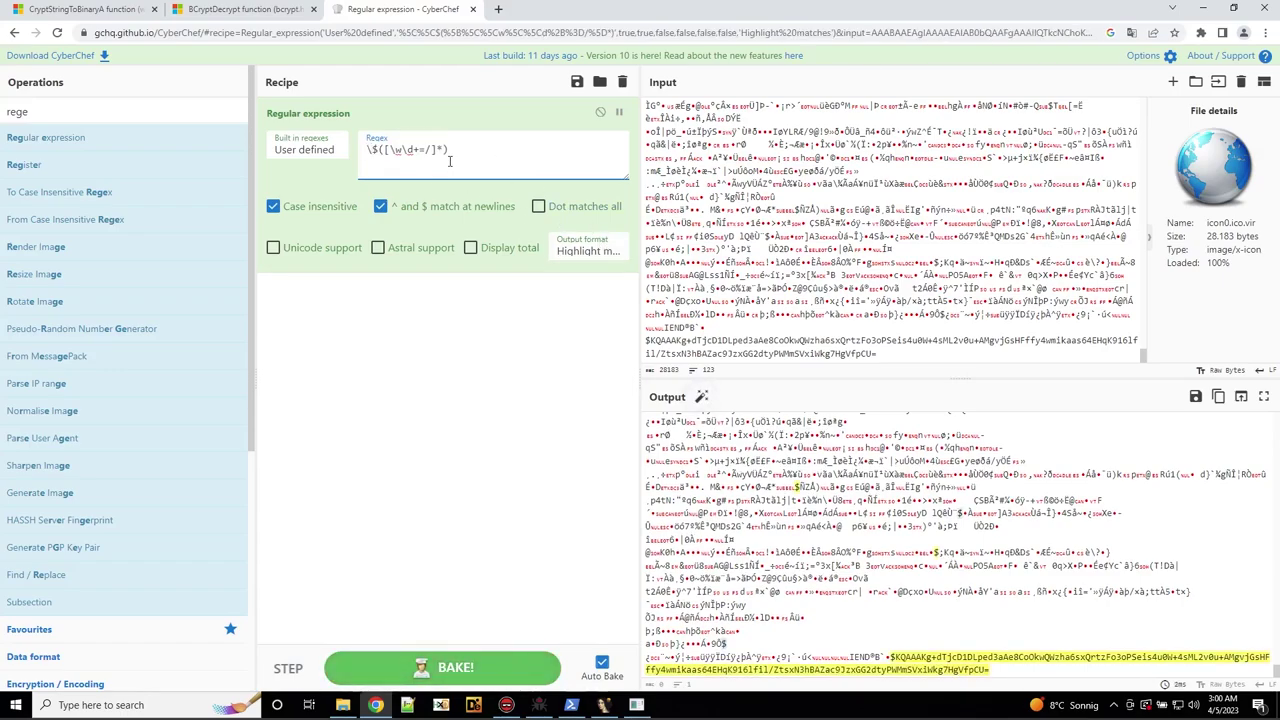
# Output only the capture groups, extend the regex to \$([\w\d+=/]*)$ and disable ^ and $ matching at newlines.
pyautogui.click(591, 252)
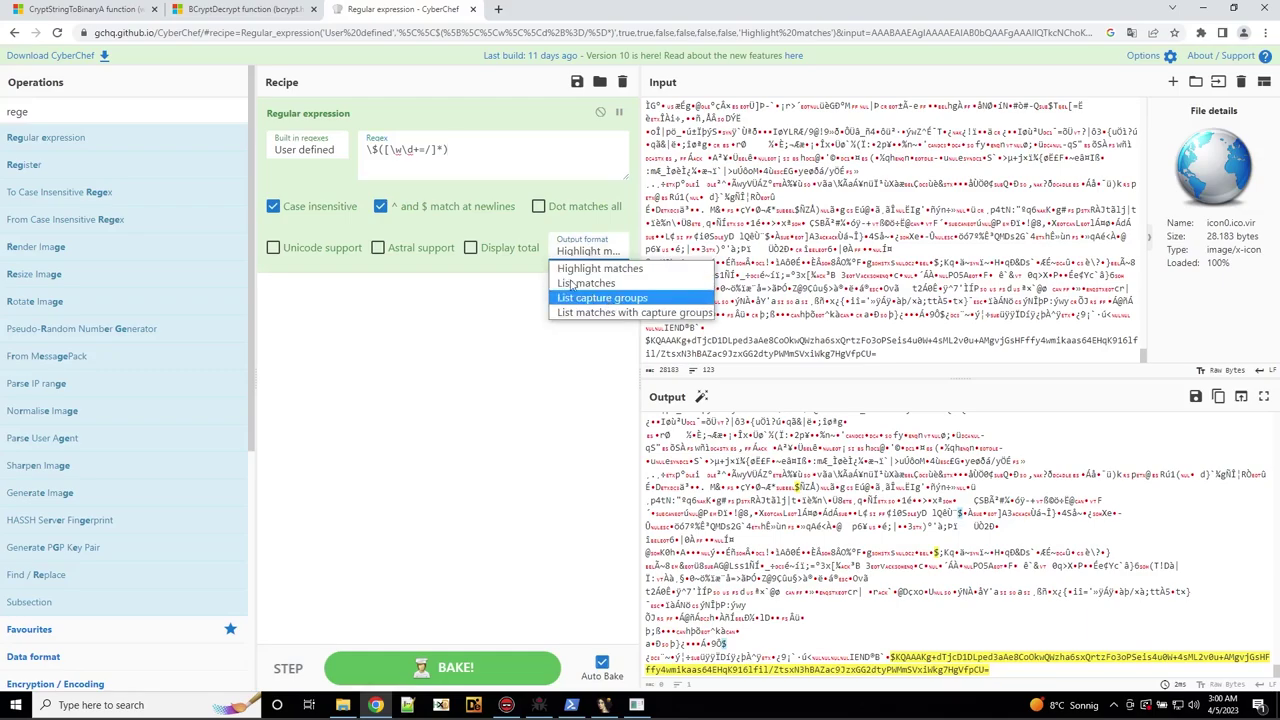
pyautogui.click(604, 299)
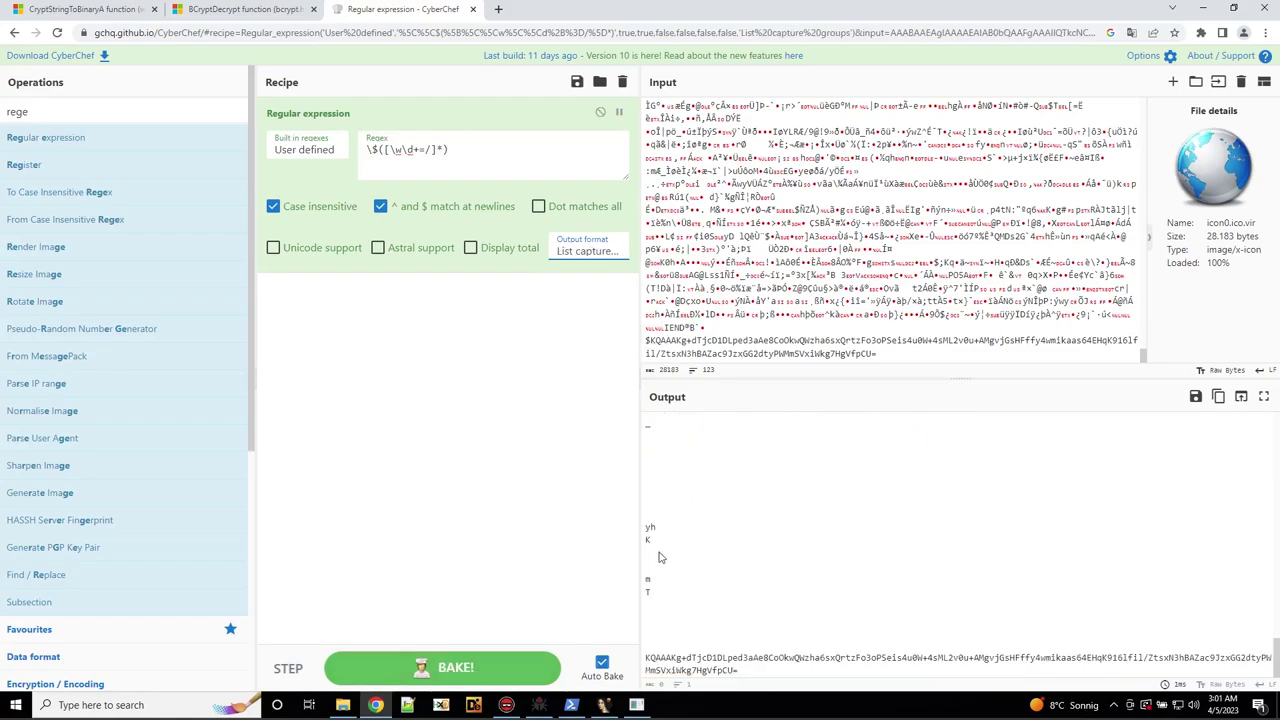
pyautogui.click(461, 157)
pyautogui.write('$')
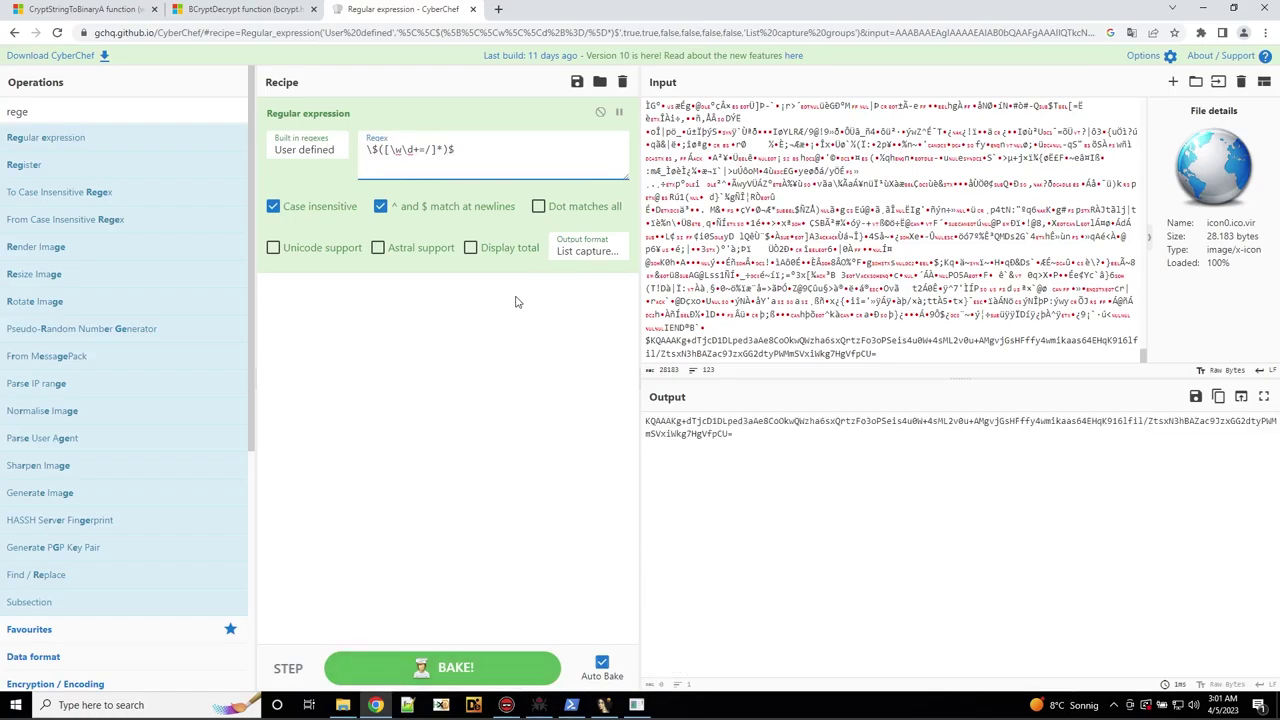
pyautogui.click(409, 206)
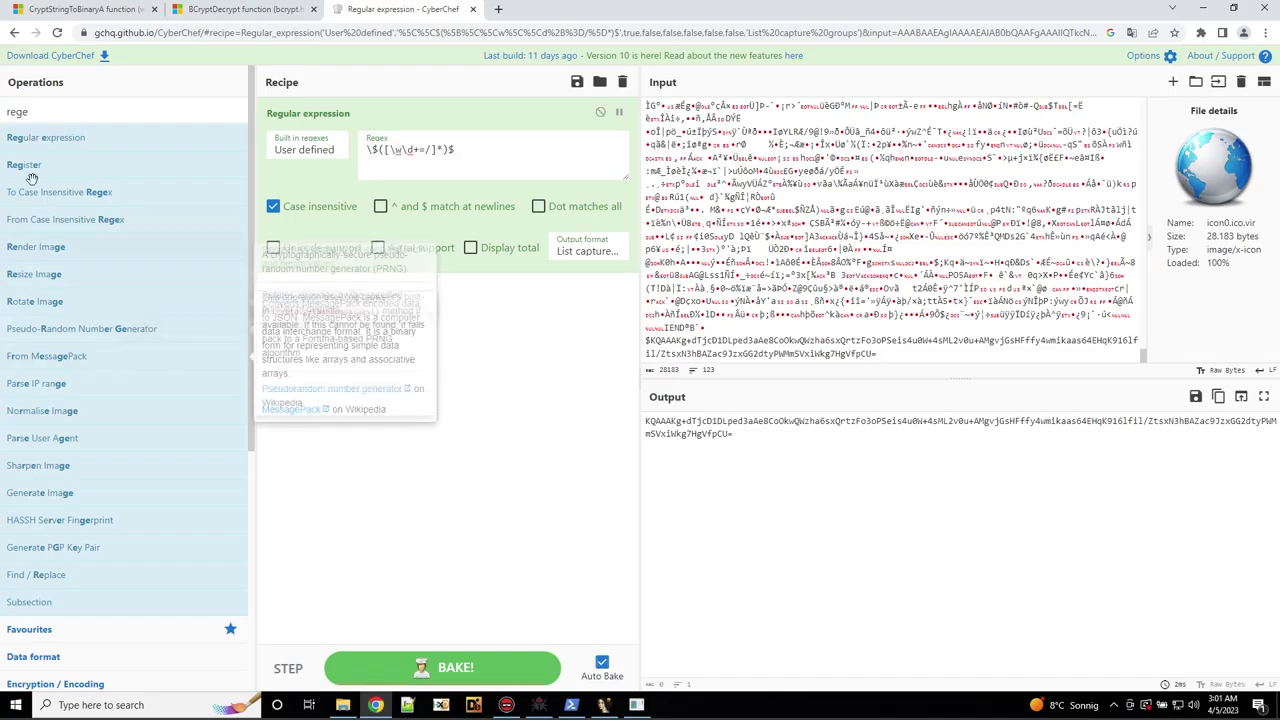
# Search the operations for base64 and add From Base64 after the regular expression.
pyautogui.doubleClick(17, 111)
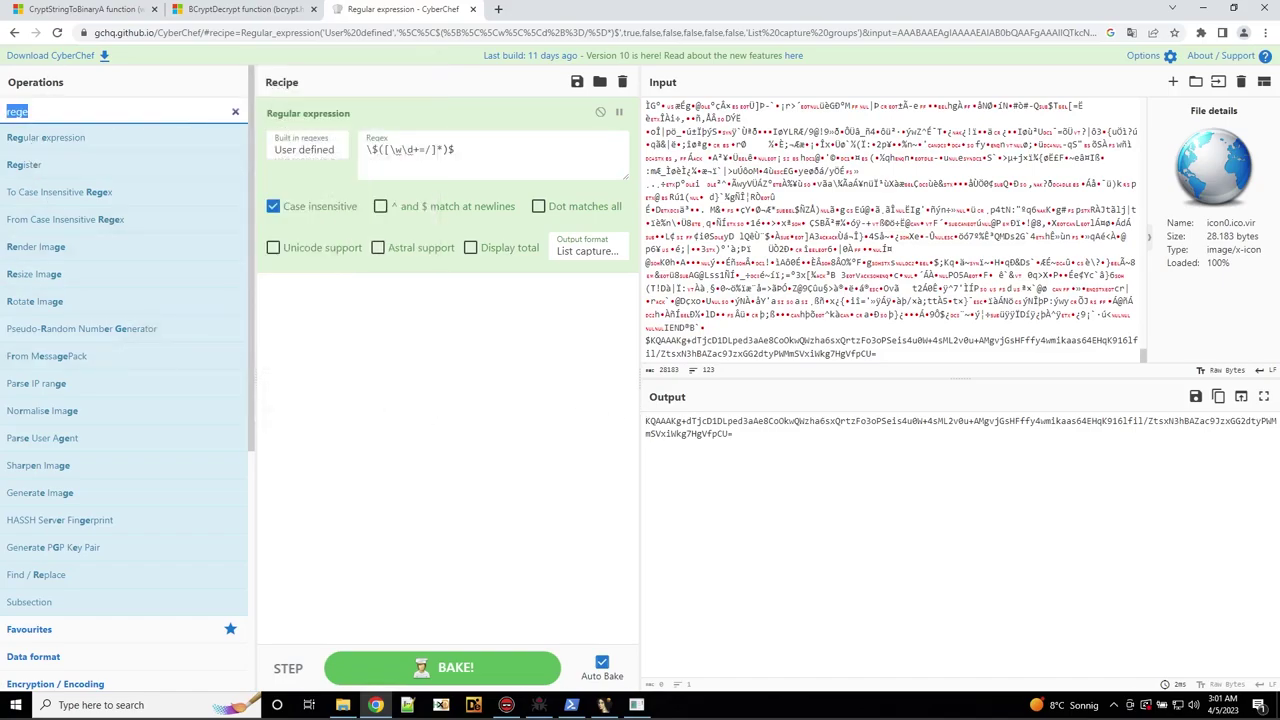
pyautogui.write('base')
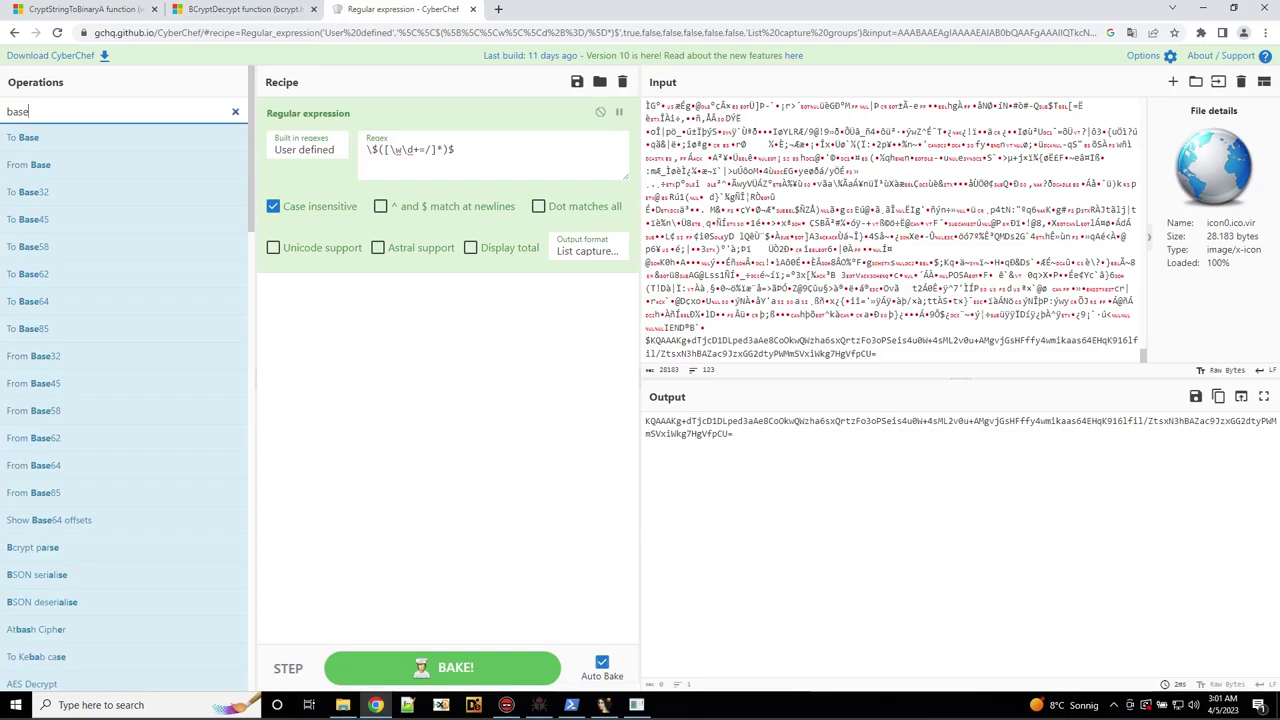
pyautogui.write('64')
pyautogui.doubleClick(38, 170)
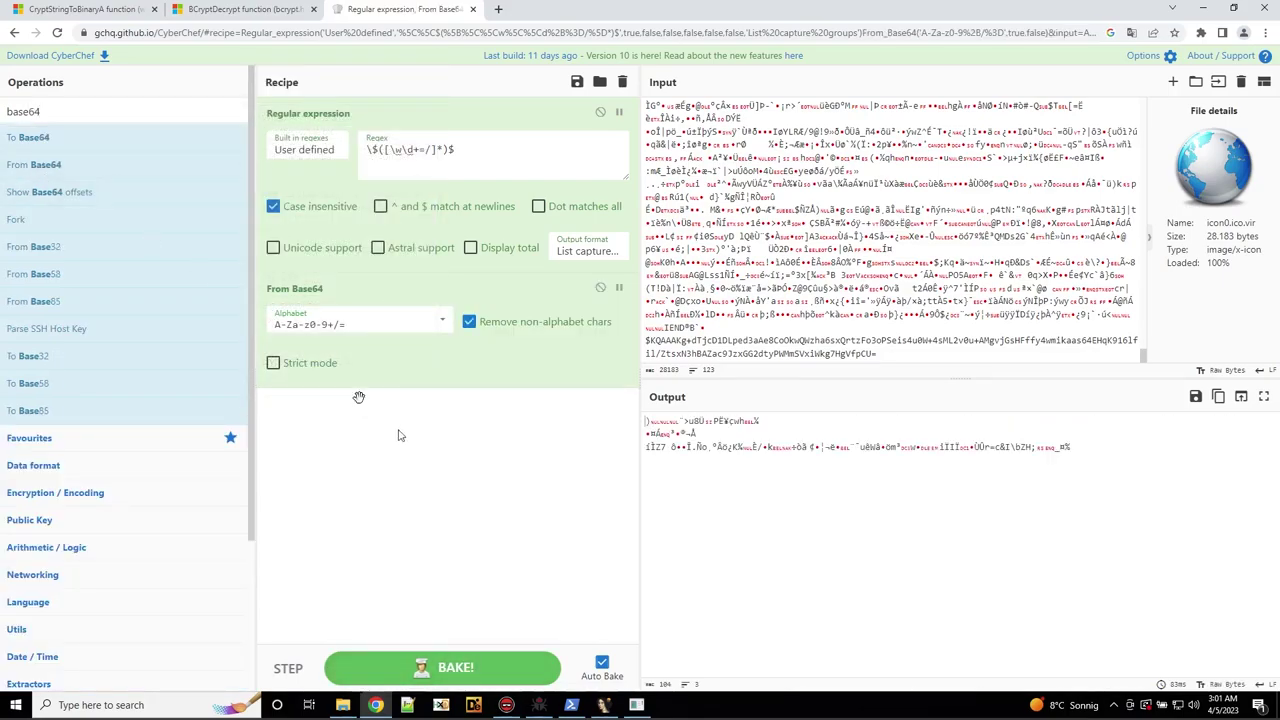
# Append a To Hex operation to the recipe and set its delimiter to None.
pyautogui.doubleClick(46, 113)
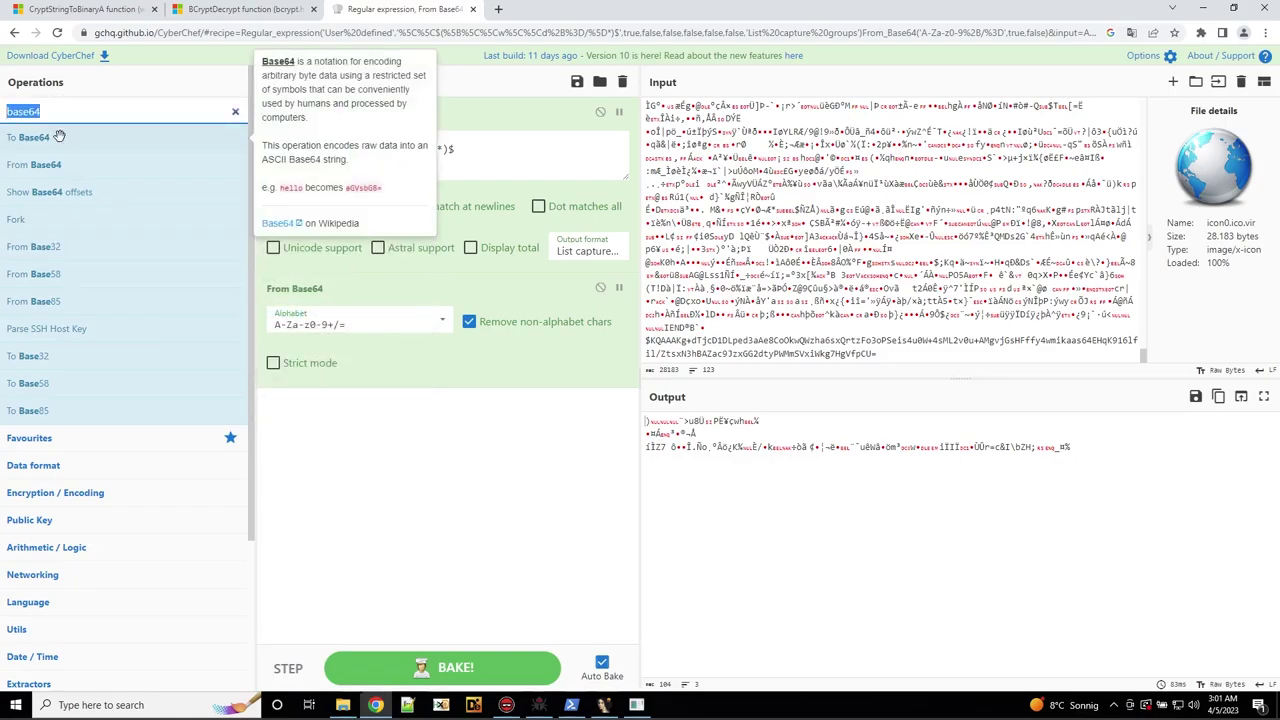
pyautogui.write('hex')
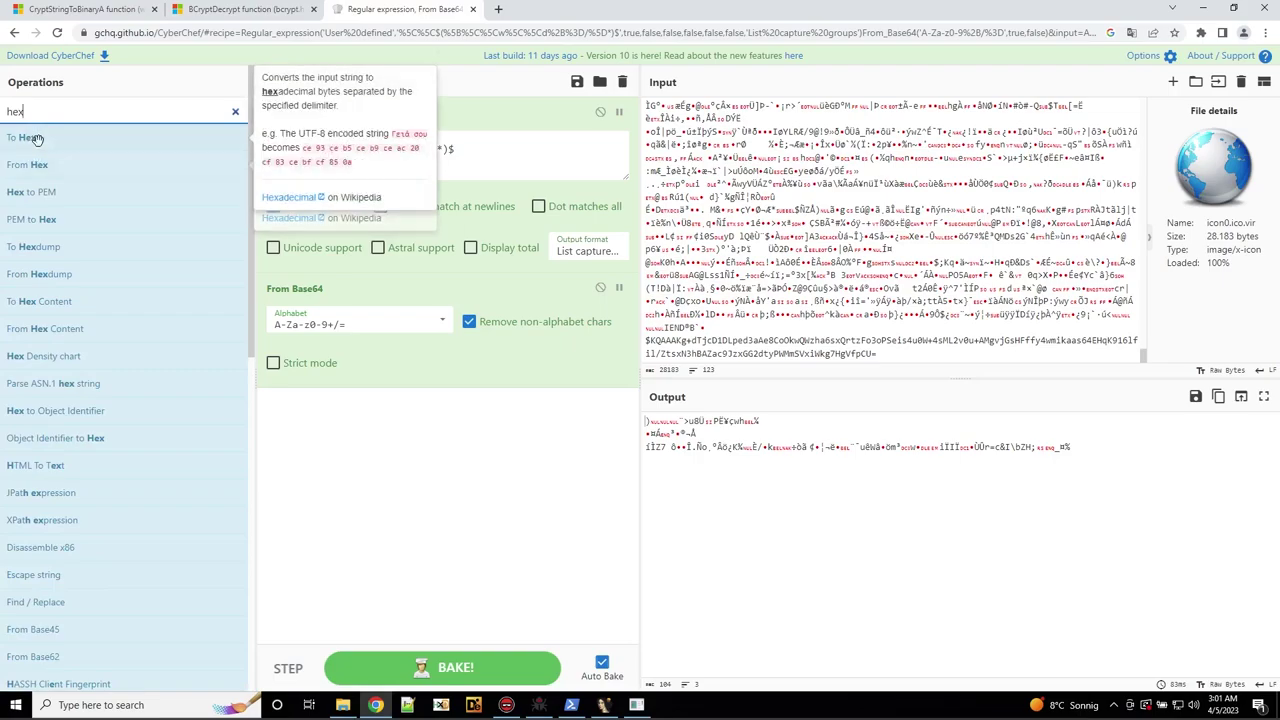
pyautogui.moveTo(35, 140); pyautogui.dragTo(408, 449)
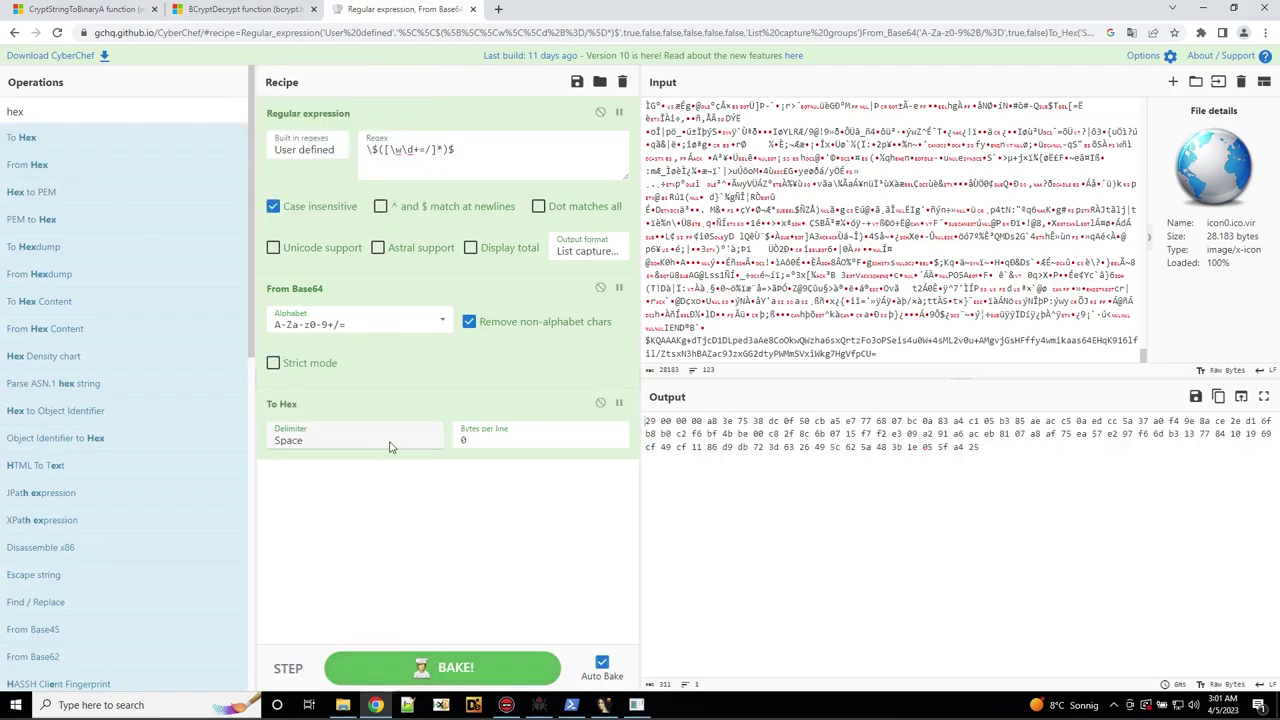
pyautogui.click(372, 442)
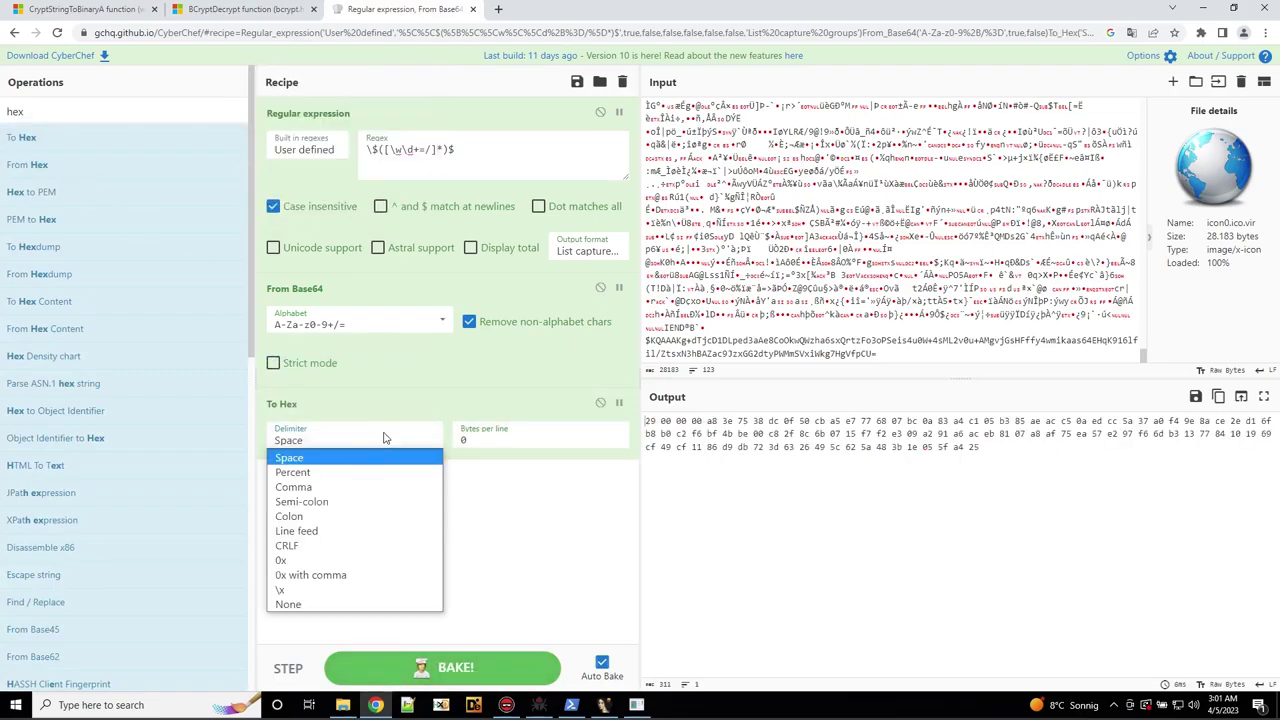
pyautogui.click(300, 605)
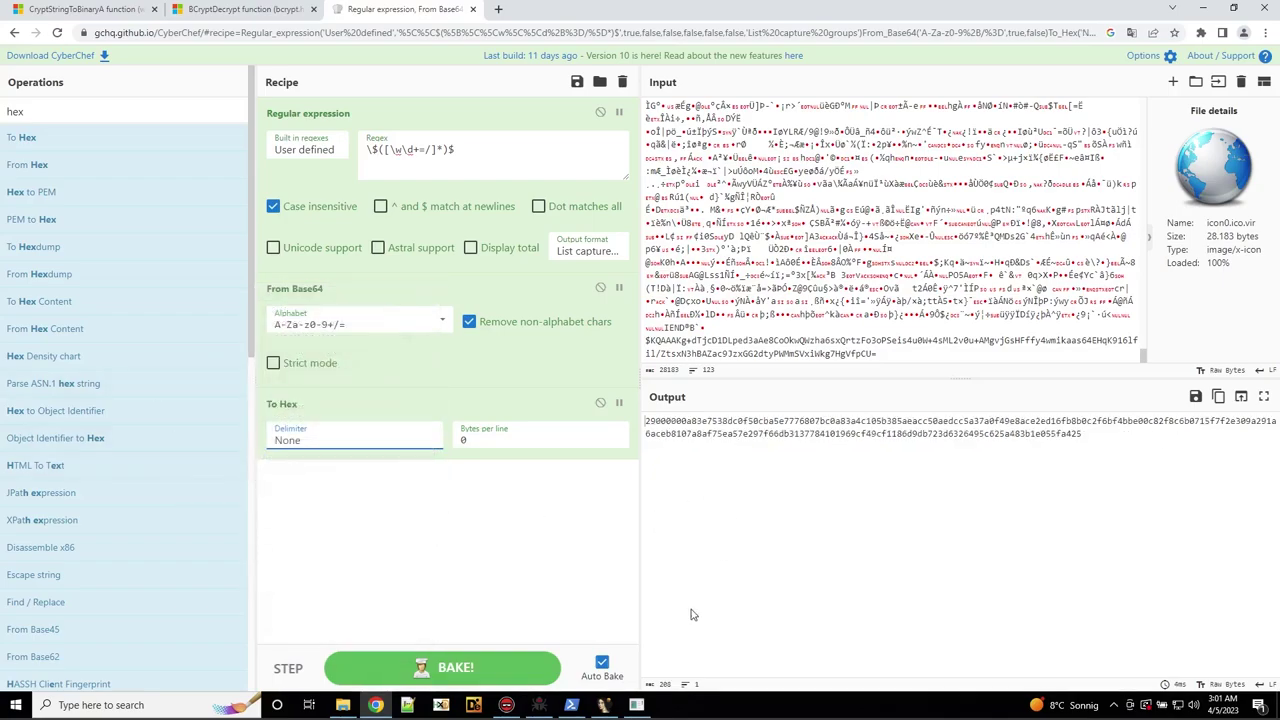
# Switch to IDA and check the tag argument passed to decryptBCode at the end of the decryptString pseudocode.
pyautogui.click(606, 705)
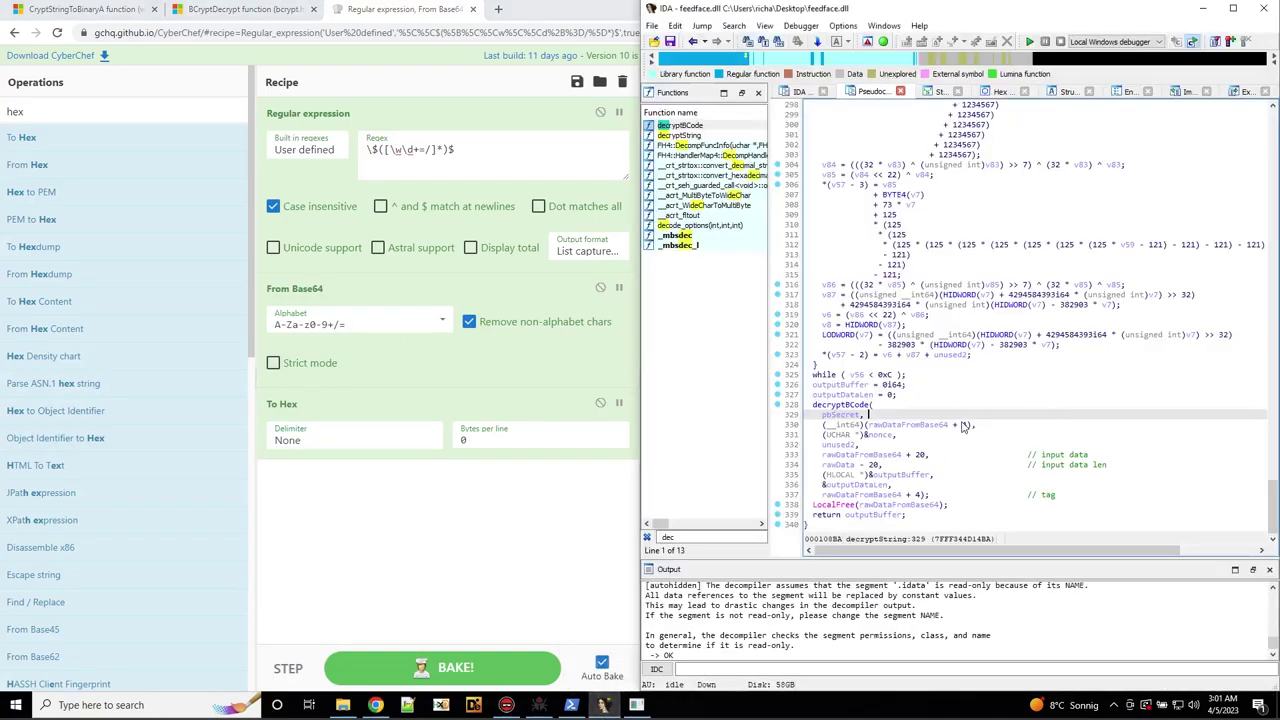
pyautogui.press('Down')
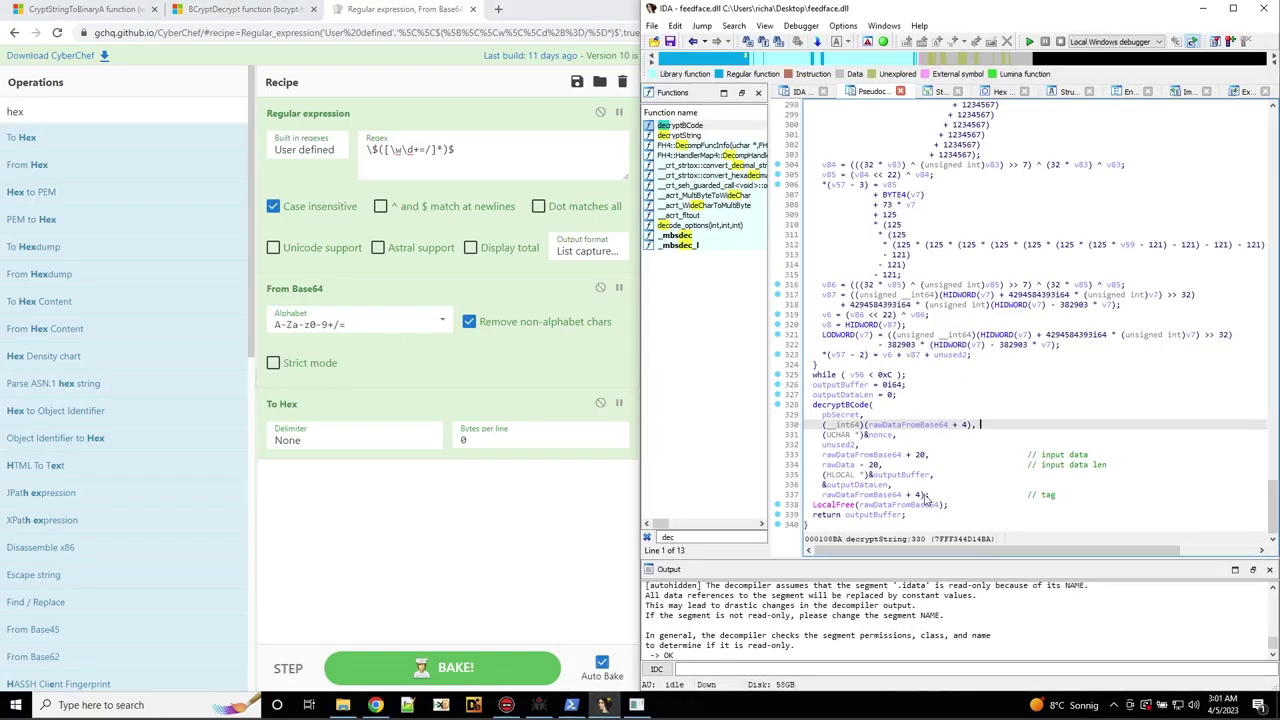
pyautogui.click(927, 497)
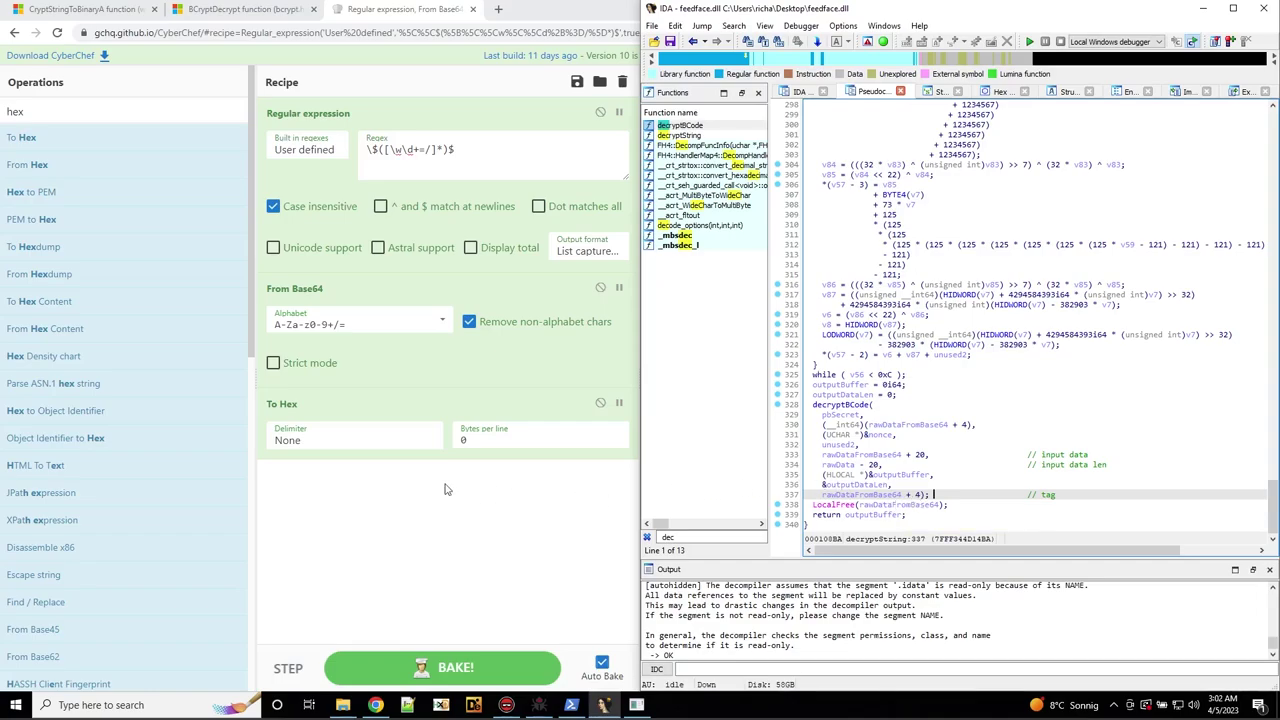
# Back in CyberChef, append a Drop bytes operation after To Hex with start 0 and length 8.
pyautogui.click(379, 535)
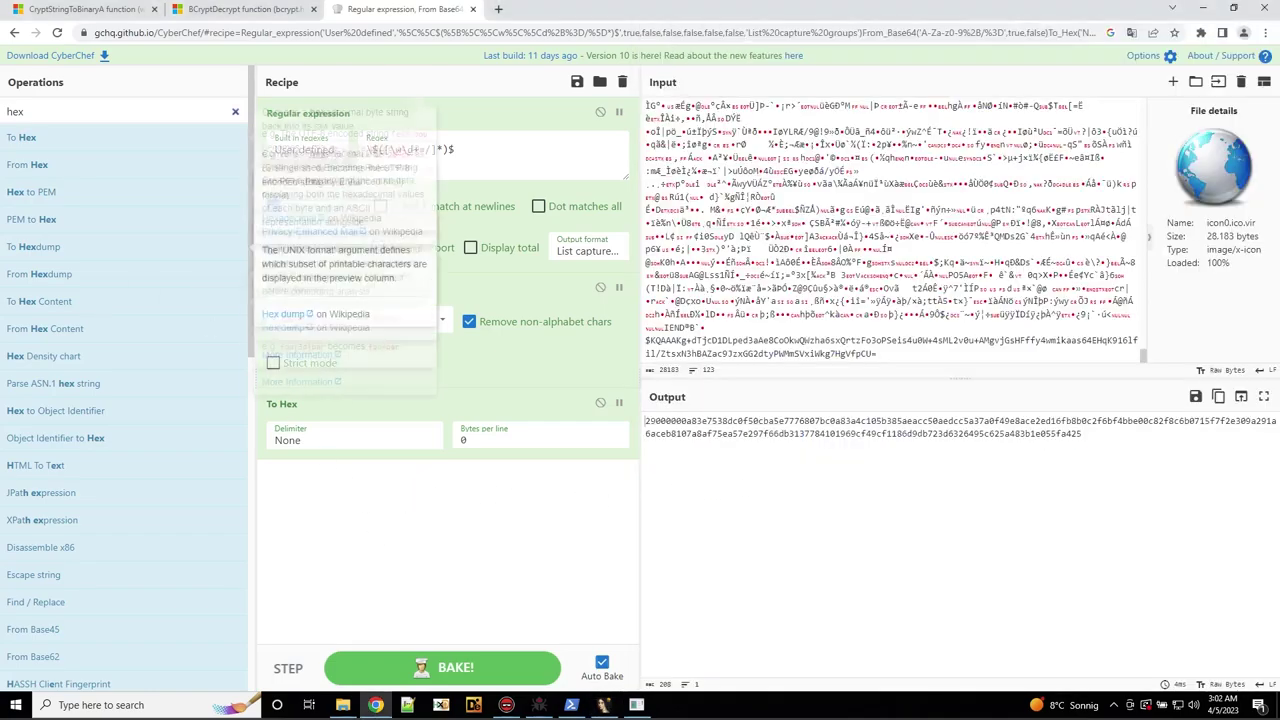
pyautogui.doubleClick(15, 111)
pyautogui.write('cut')
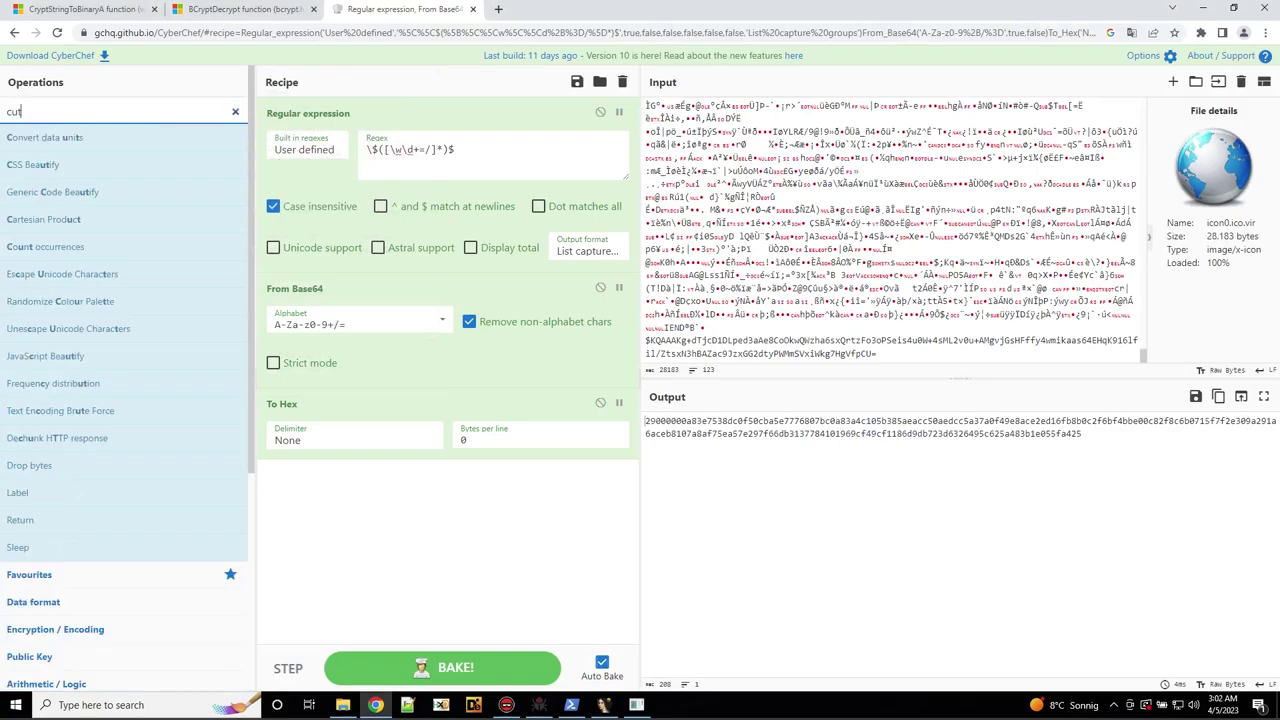
pyautogui.moveTo(45, 465); pyautogui.dragTo(389, 551)
pyautogui.doubleClick(391, 511)
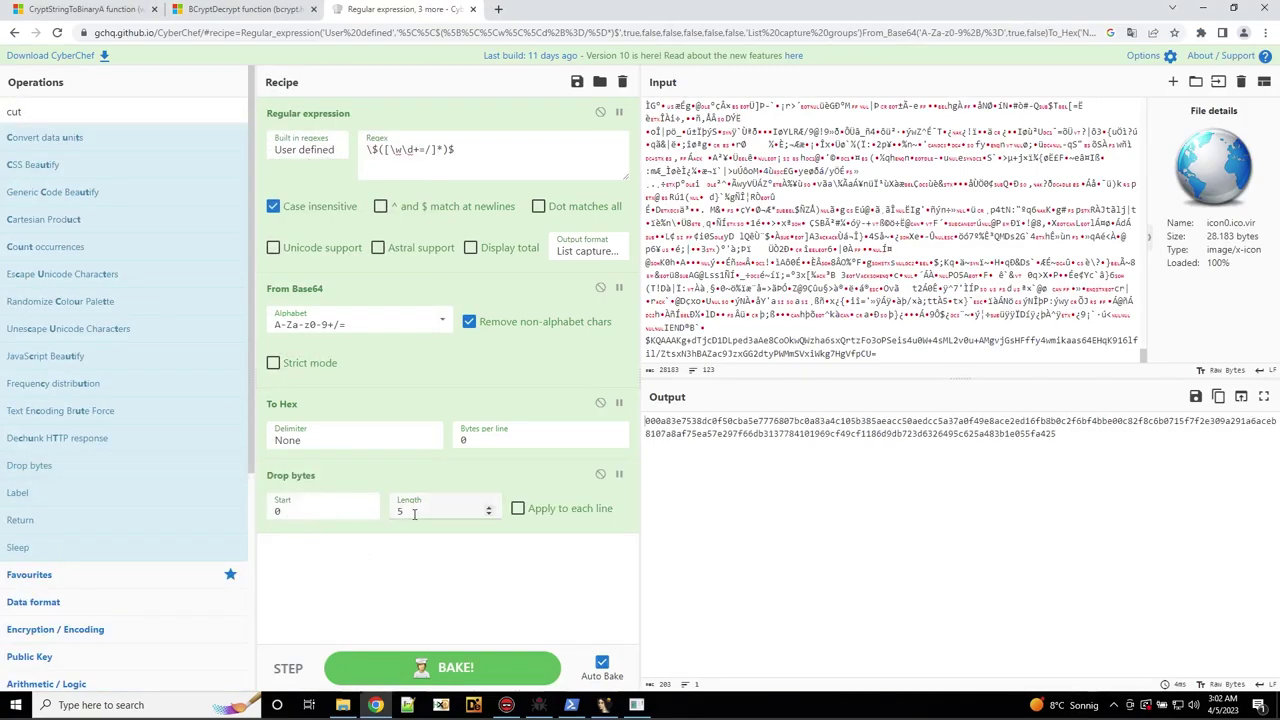
pyautogui.write('4')
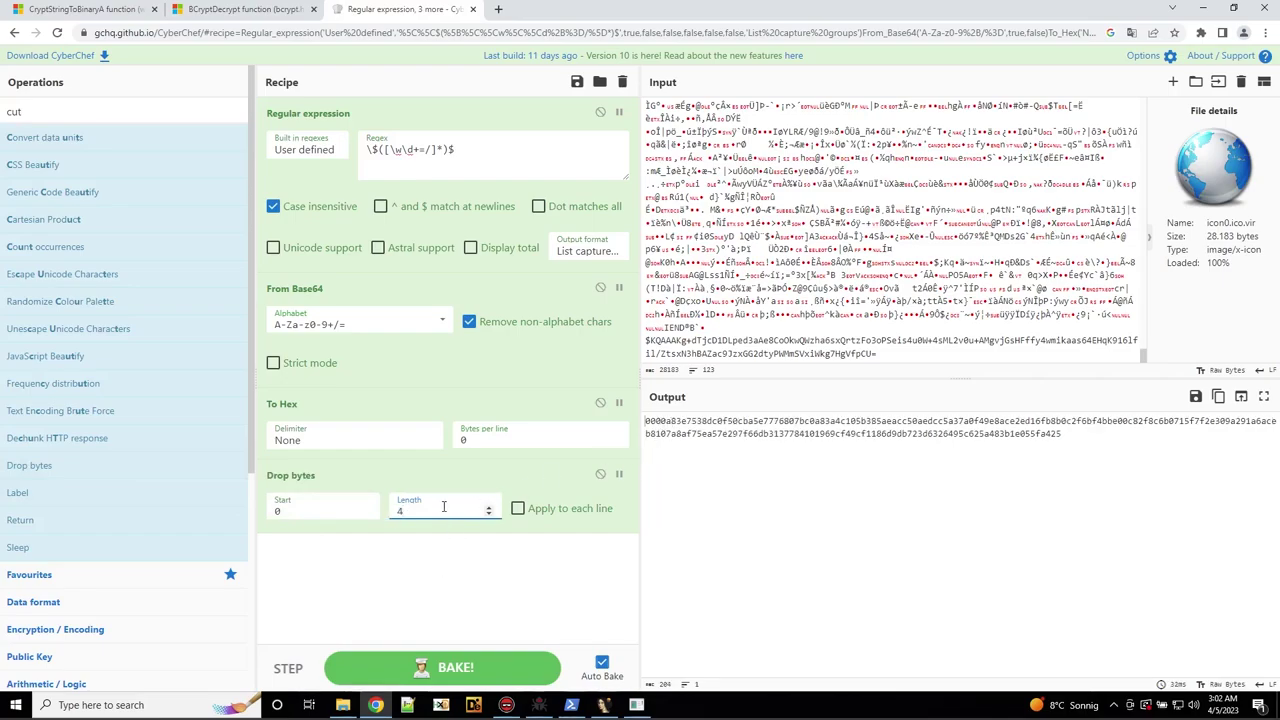
pyautogui.doubleClick(400, 511)
pyautogui.write('2')
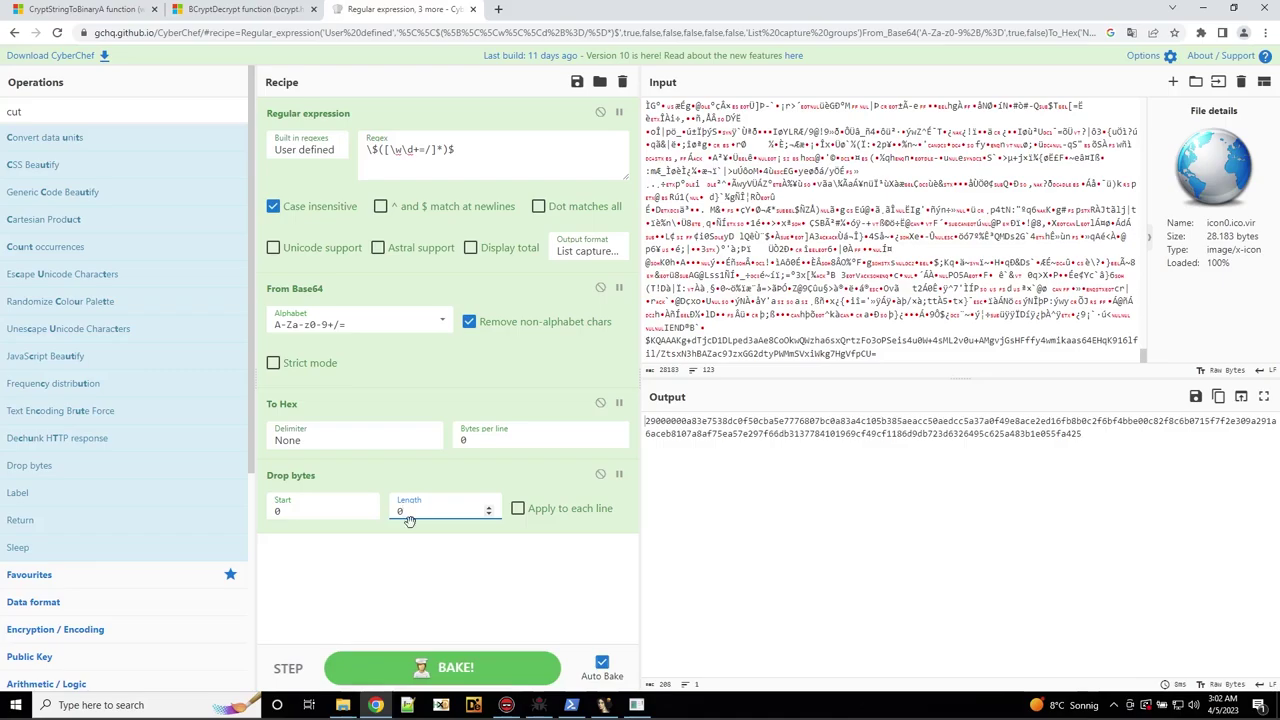
pyautogui.write('8')
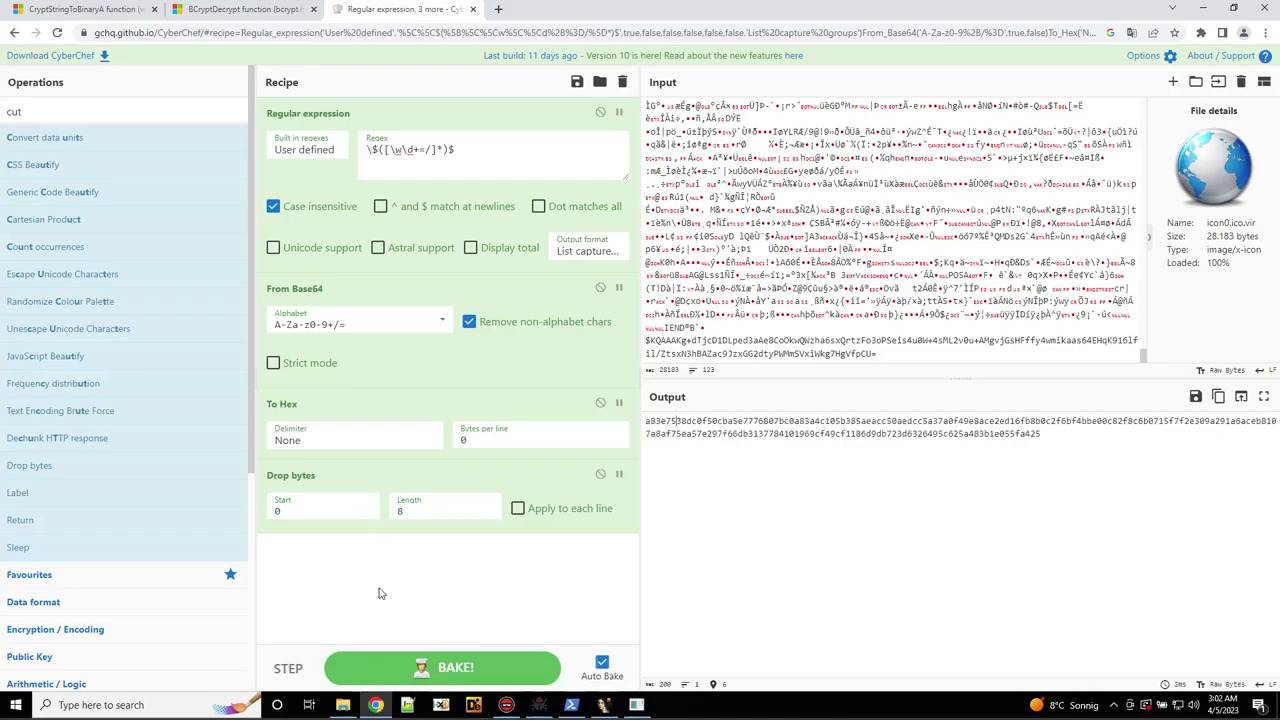
# Return to IDA and review decryptBCode's signature and the input data, length and tag arguments of its call.
pyautogui.click(603, 706)
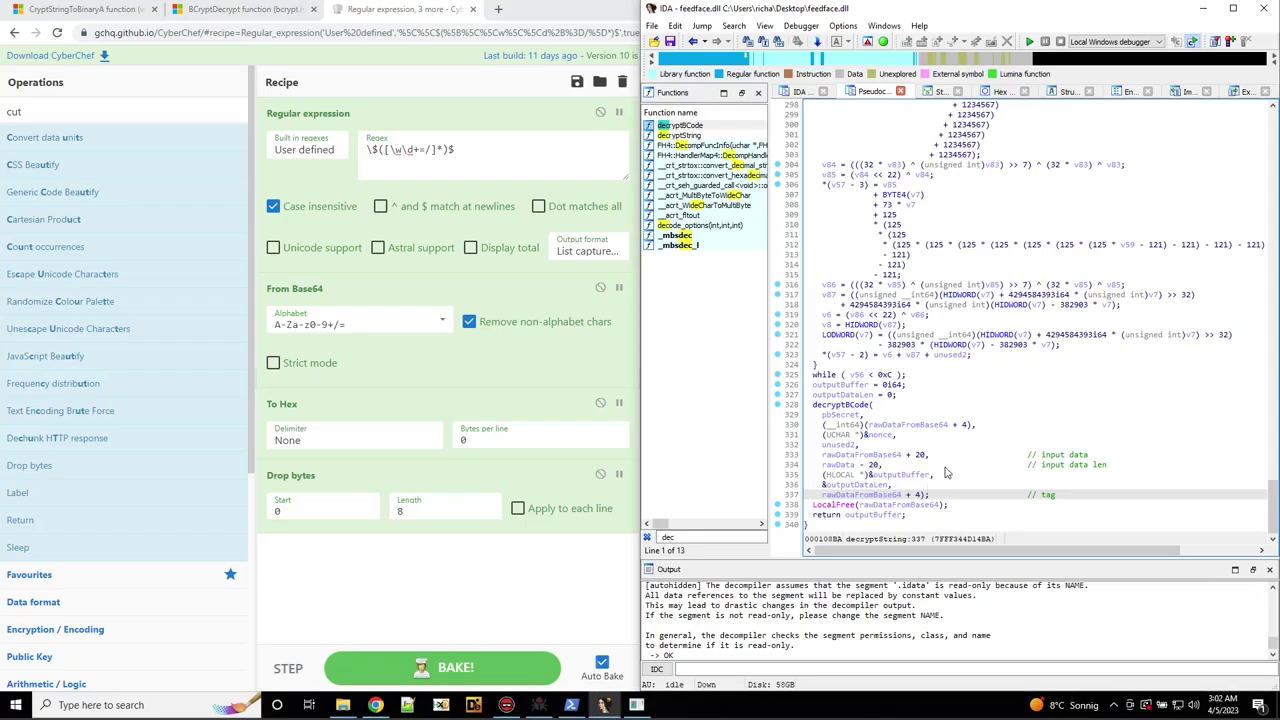
pyautogui.click(603, 706)
pyautogui.click(603, 706)
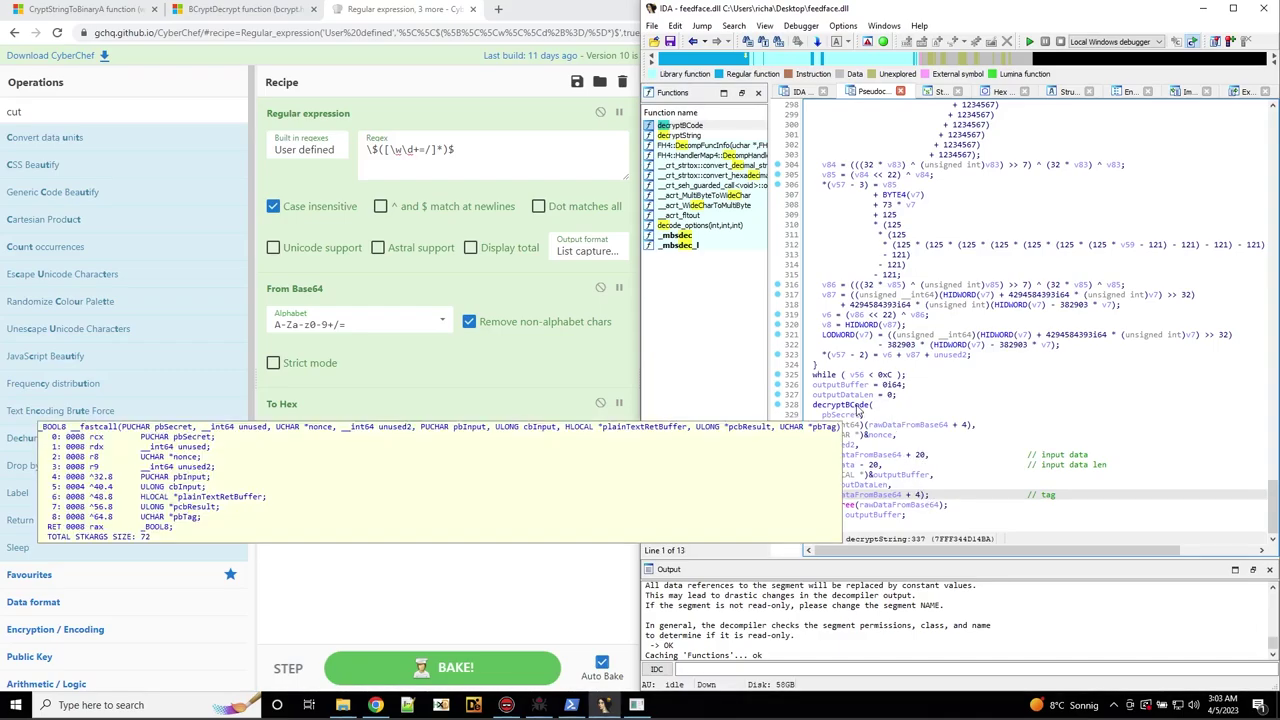
pyautogui.scroll(5, 1133, 432)
pyautogui.scroll(-5, 1046, 505)
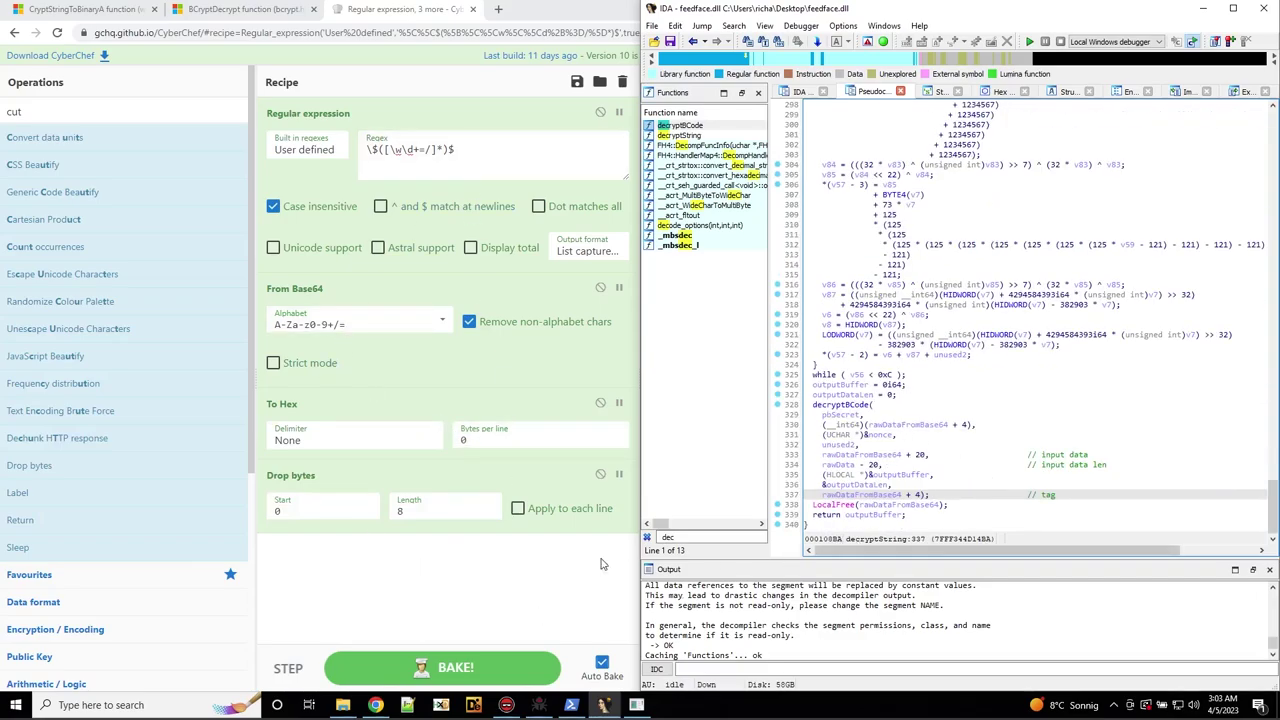
# Switch back to CyberChef, search the operations for regi and append Register to the recipe.
pyautogui.click(375, 703)
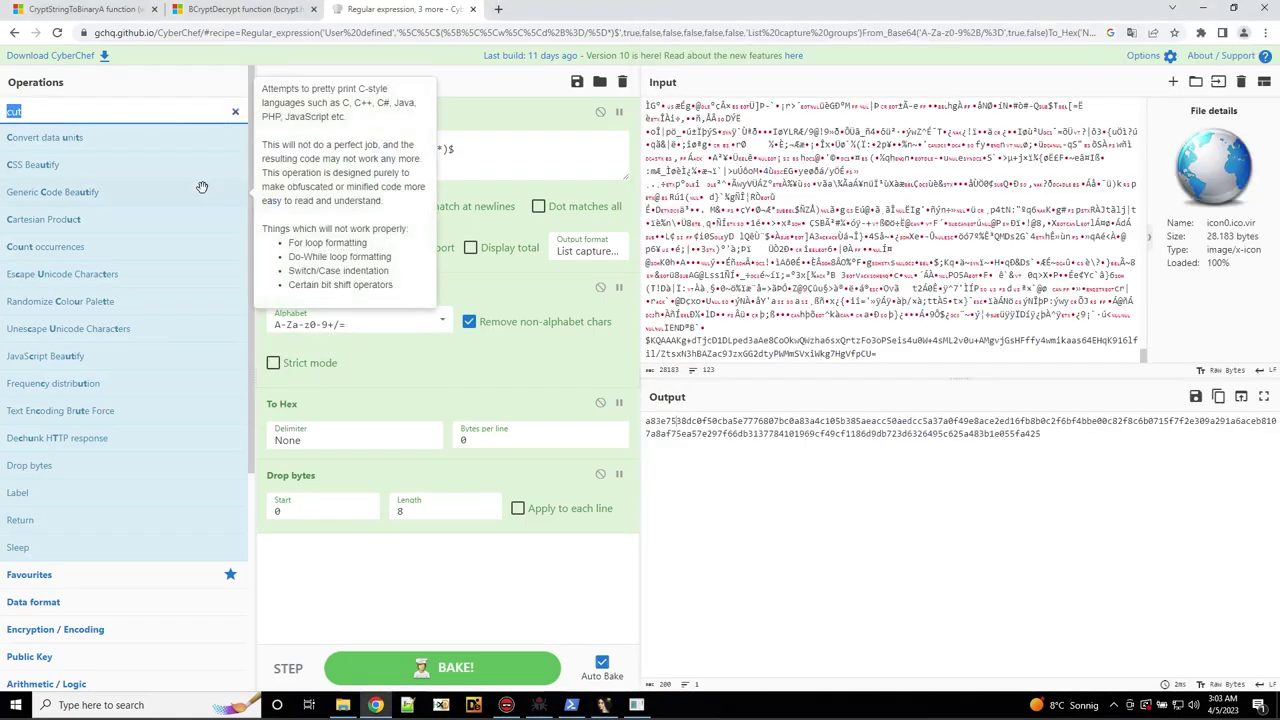
pyautogui.write('regi')
pyautogui.doubleClick(50, 140)
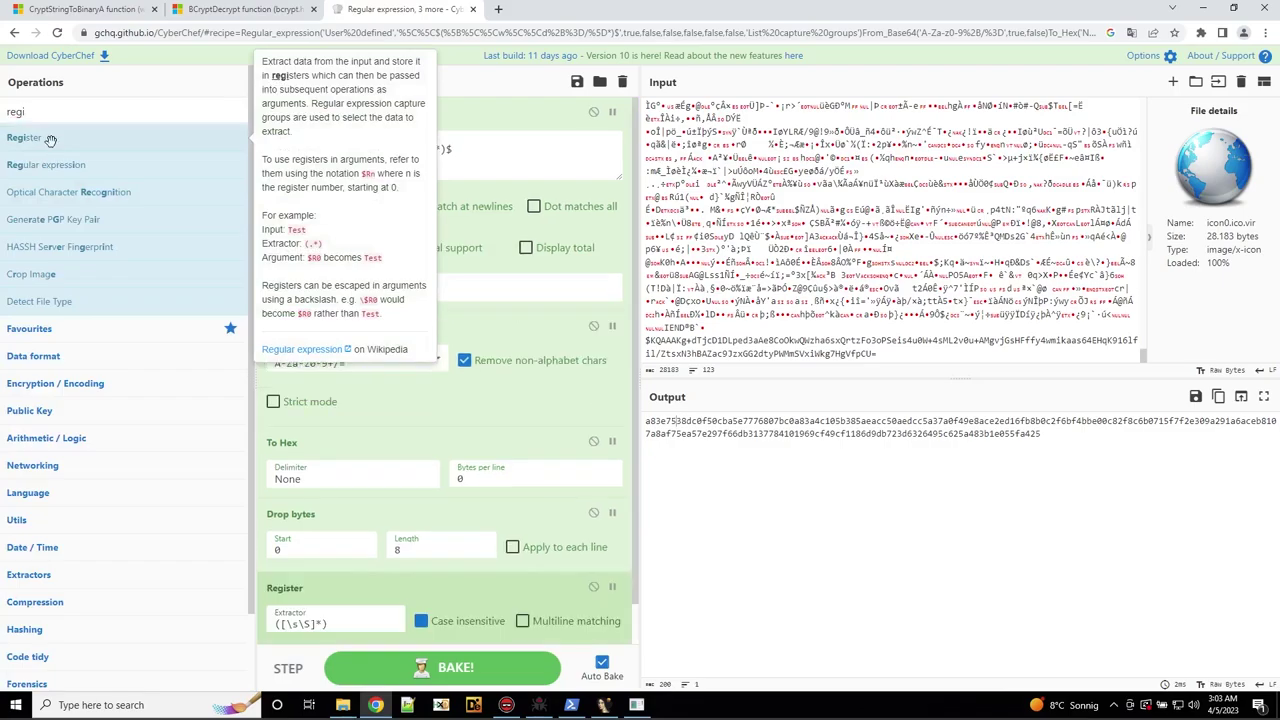
# Set the Register extractor to ([\s\S]{32}) so that it captures only the first 32 hex characters.
pyautogui.scroll(-1, 471, 531)
pyautogui.click(336, 540)
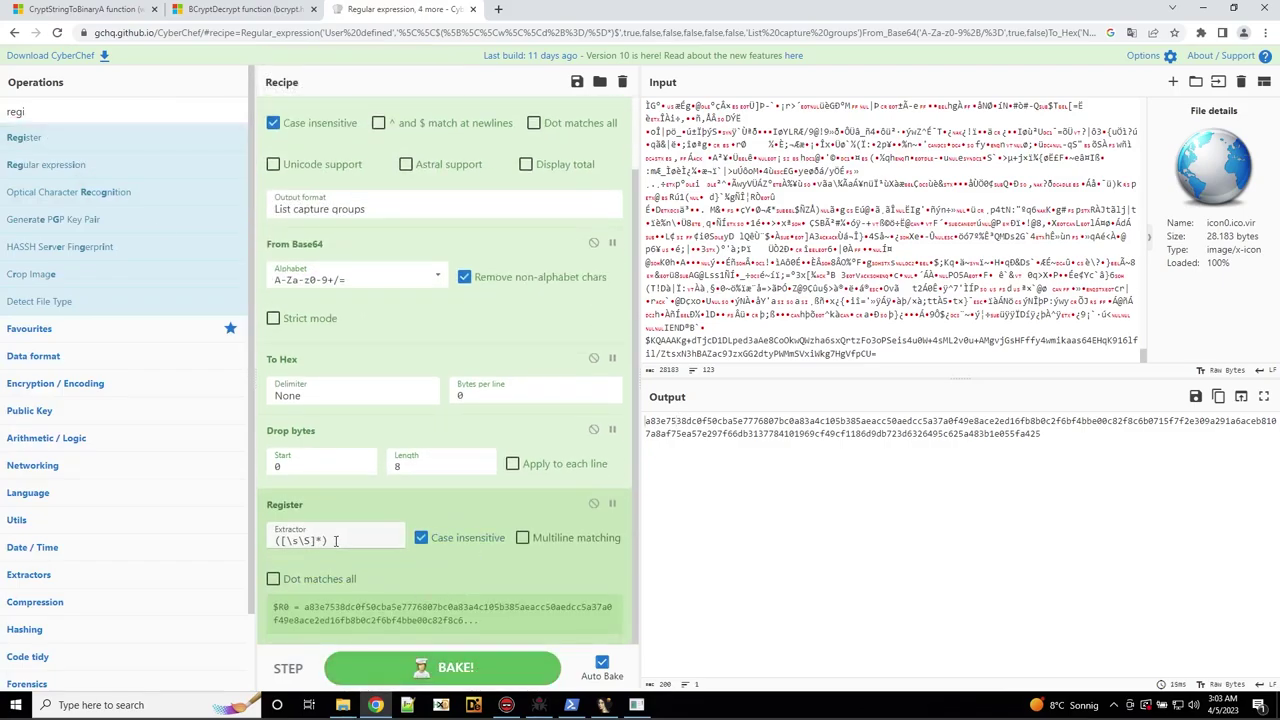
pyautogui.click(333, 541)
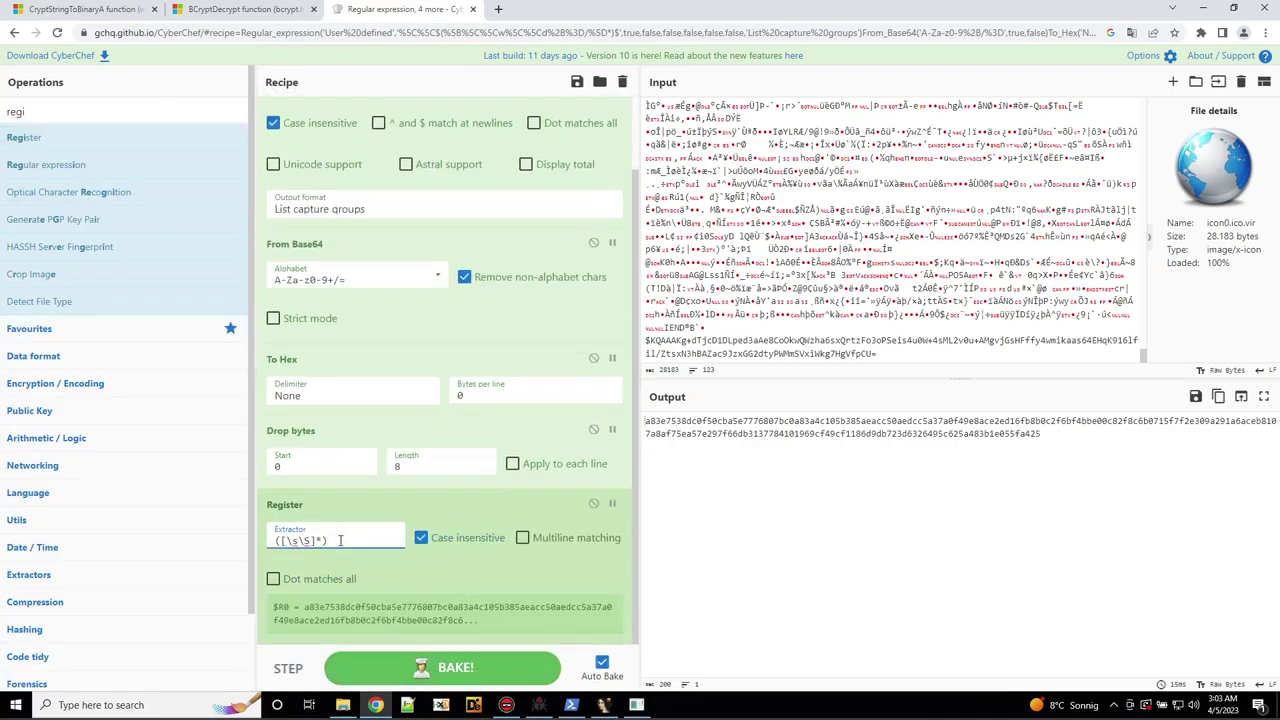
pyautogui.write('{32}')
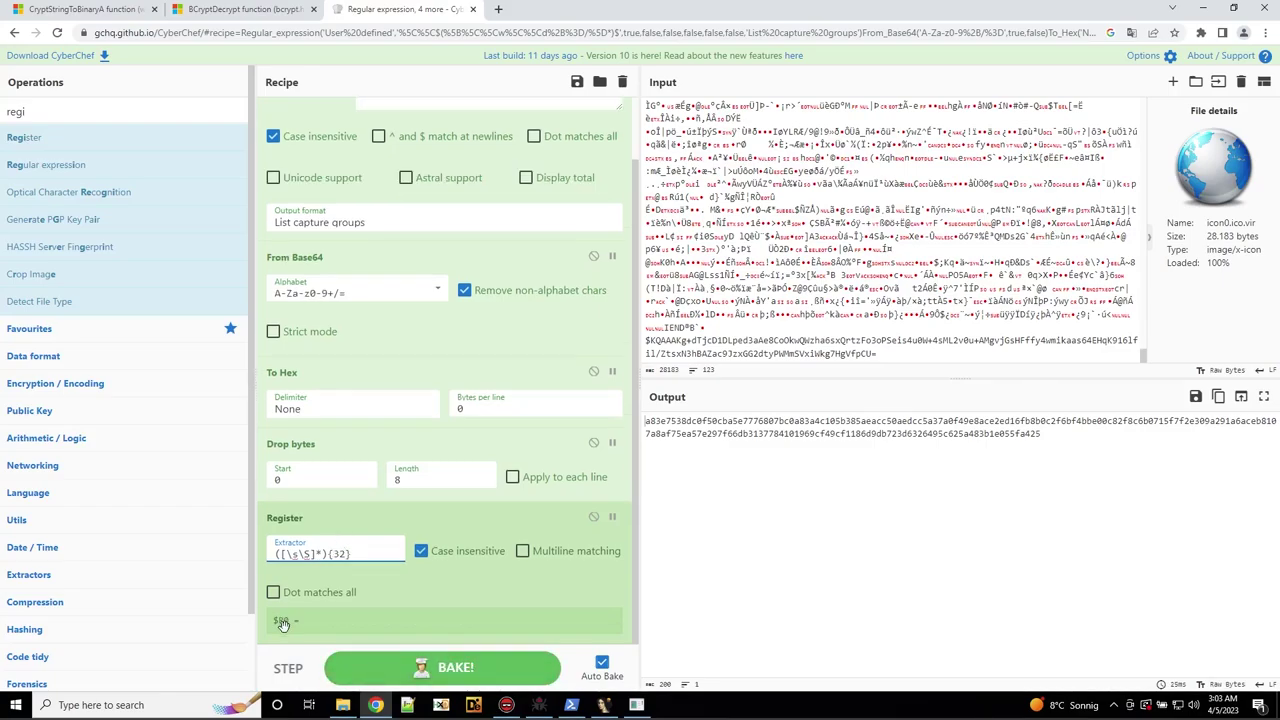
pyautogui.click(327, 554)
pyautogui.press('BackSpace')
pyautogui.press('BackSpace')
pyautogui.press('End')
pyautogui.write(')')
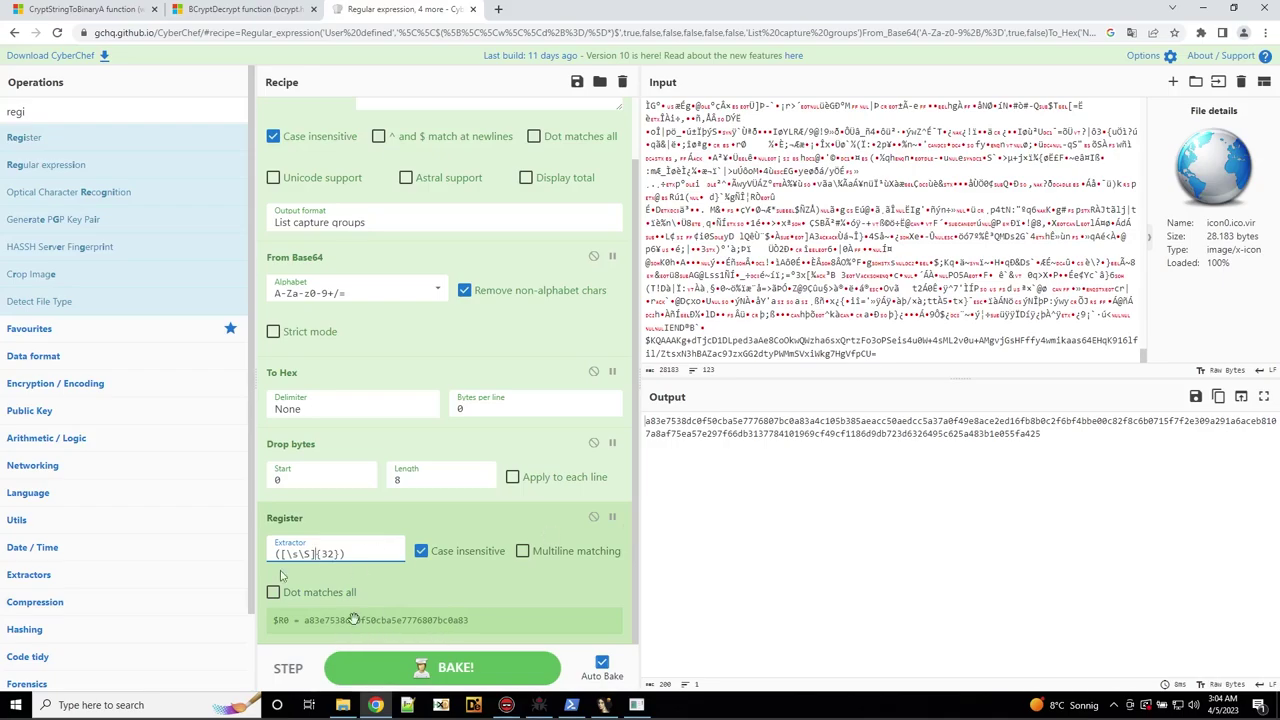
# Append a second Drop bytes operation after Register with start 0 and length 32.
pyautogui.doubleClick(16, 111)
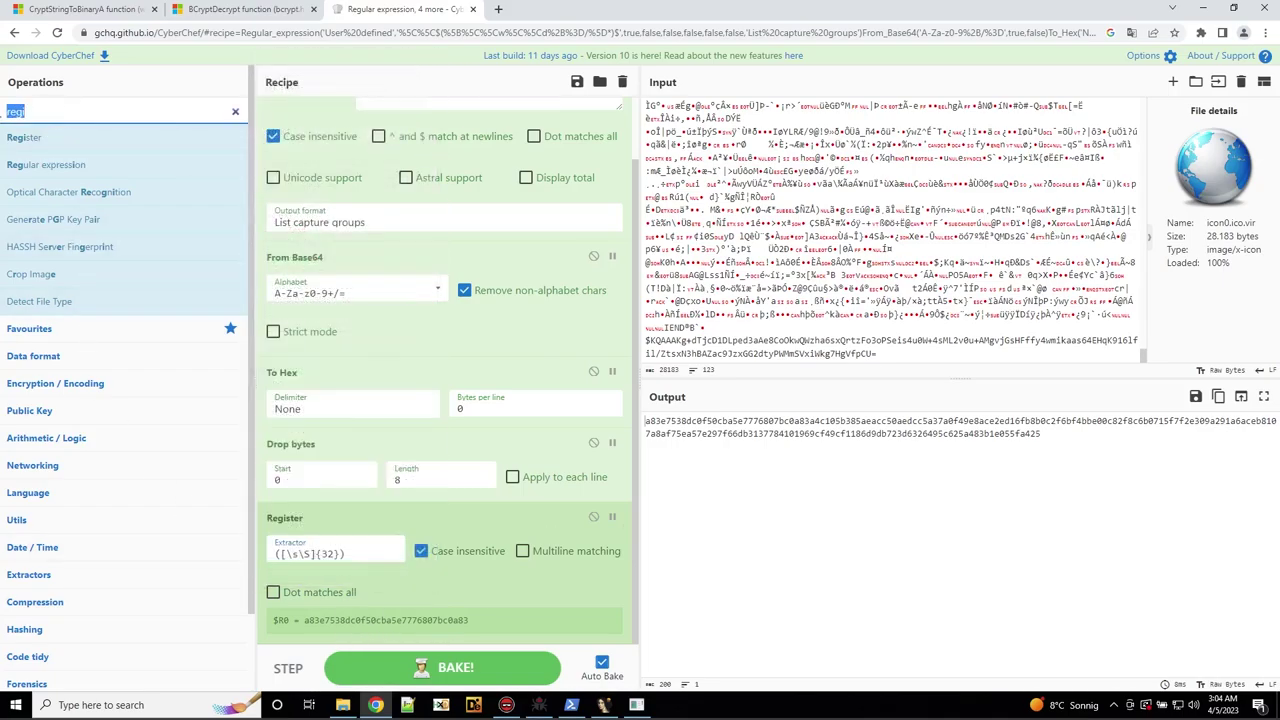
pyautogui.write('drop')
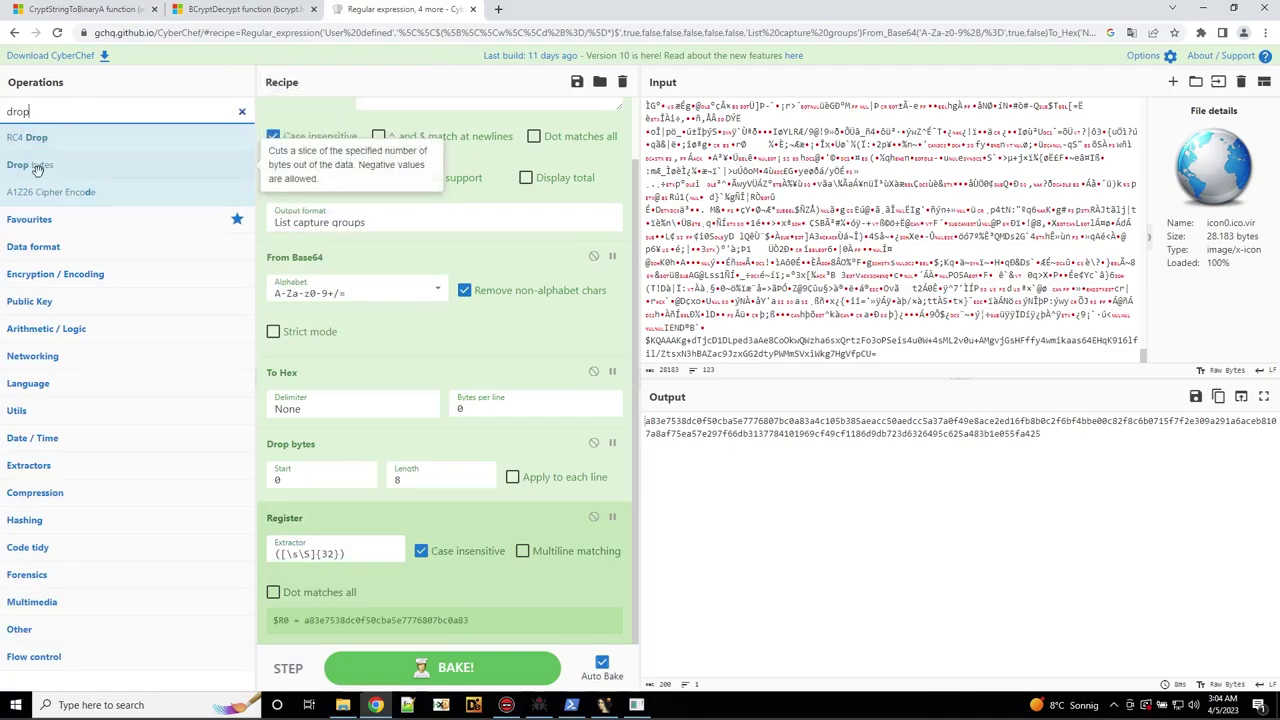
pyautogui.moveTo(38, 165); pyautogui.dragTo(380, 623)
pyautogui.write('32')
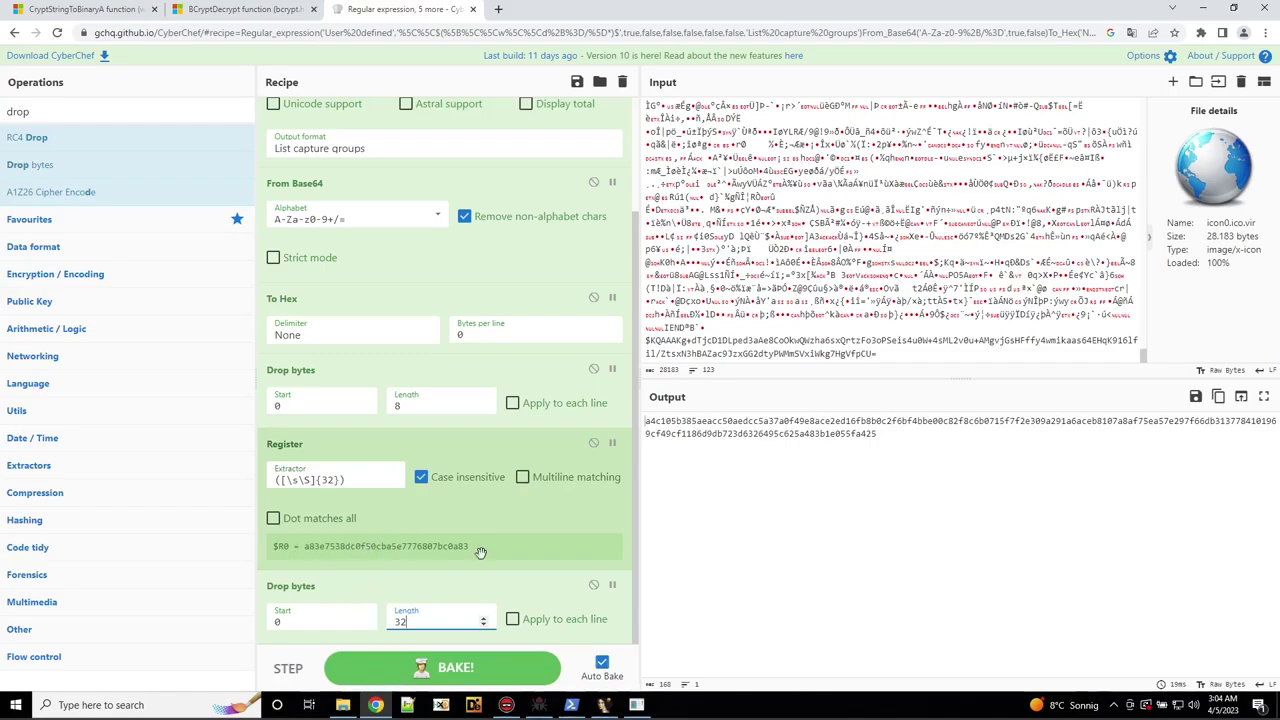
pyautogui.press('Down')
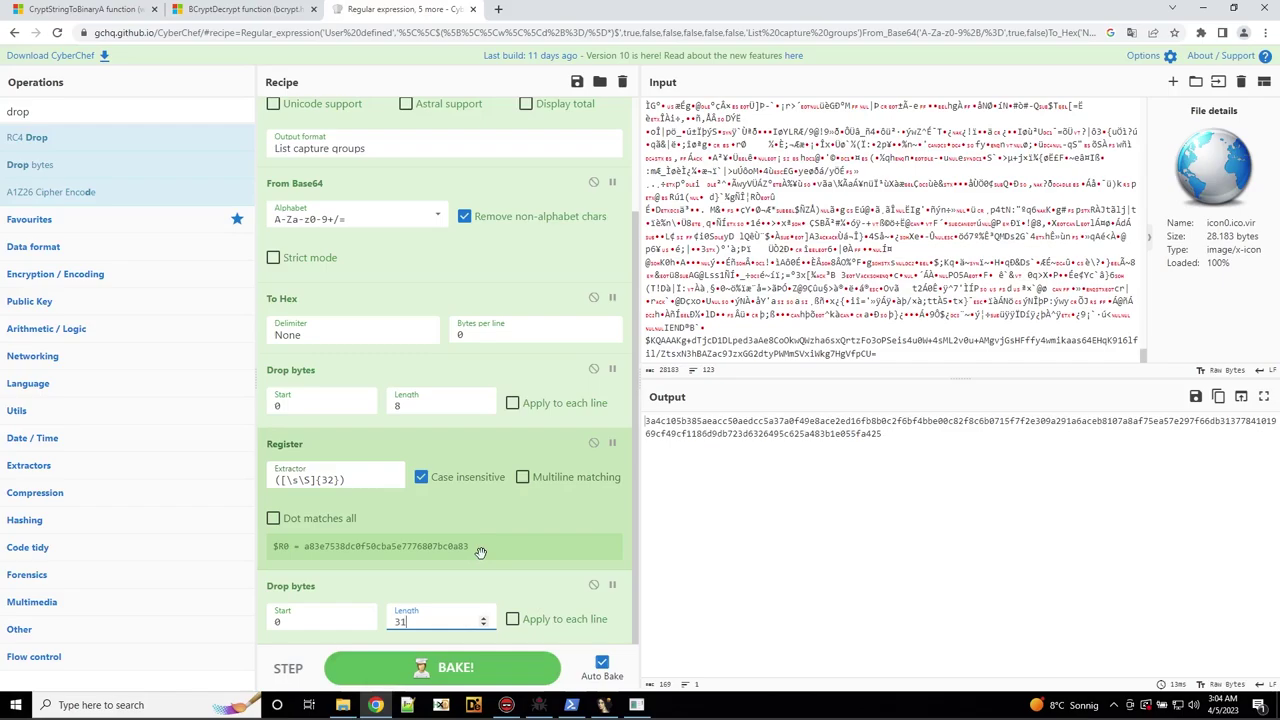
pyautogui.write('0')
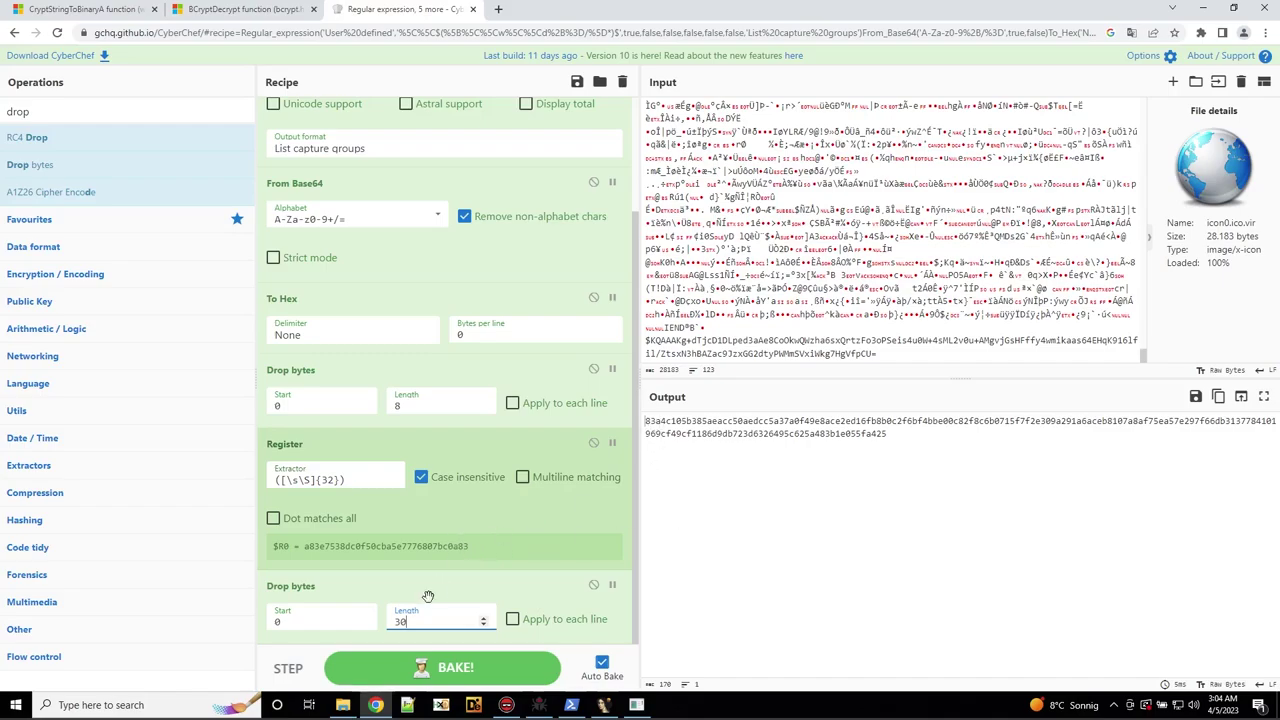
pyautogui.press('BackSpace')
pyautogui.write('2')
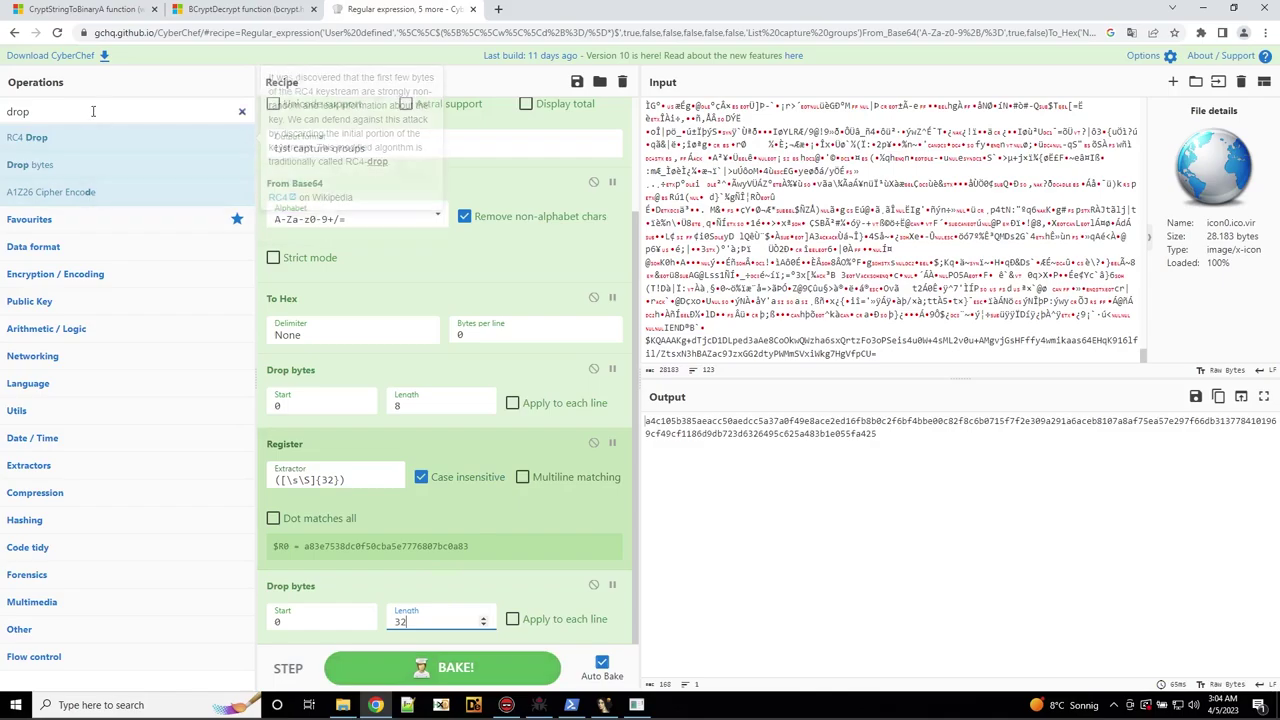
# Search the operations for AES, append AES Decrypt to the recipe and set its mode to GCM.
pyautogui.doubleClick(8, 111)
pyautogui.press('BackSpace')
pyautogui.write('AES')
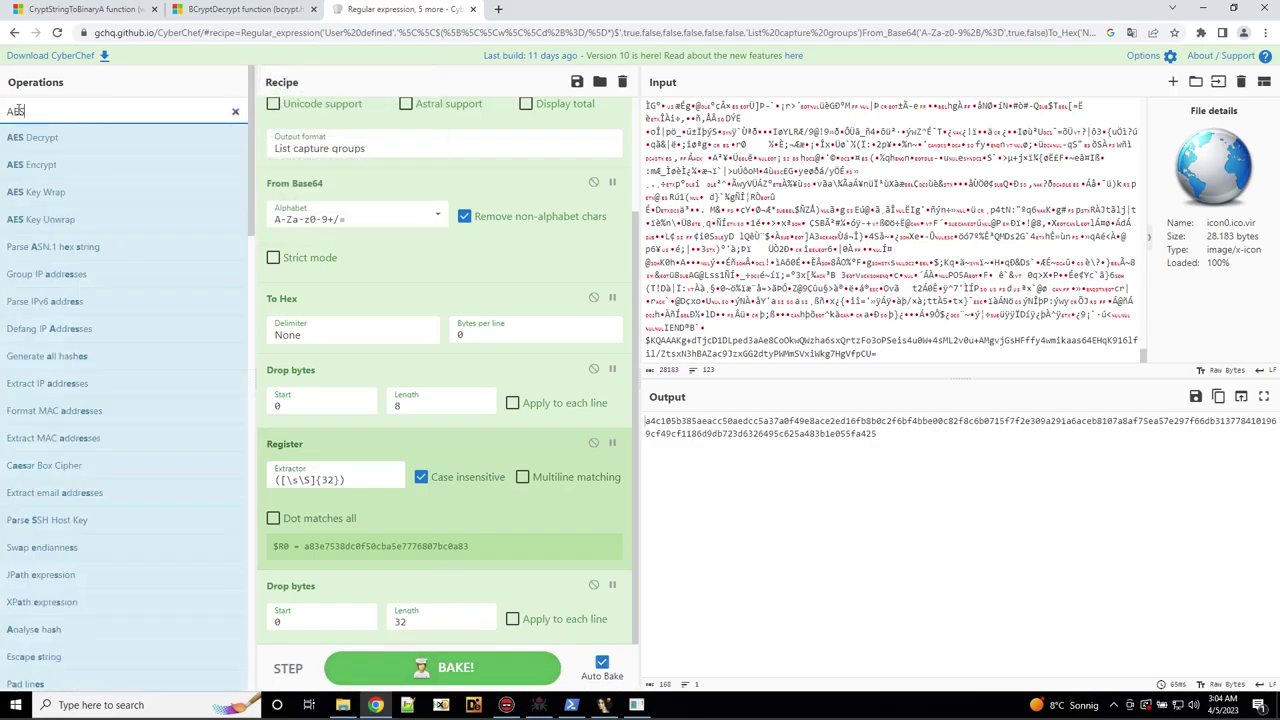
pyautogui.doubleClick(40, 138)
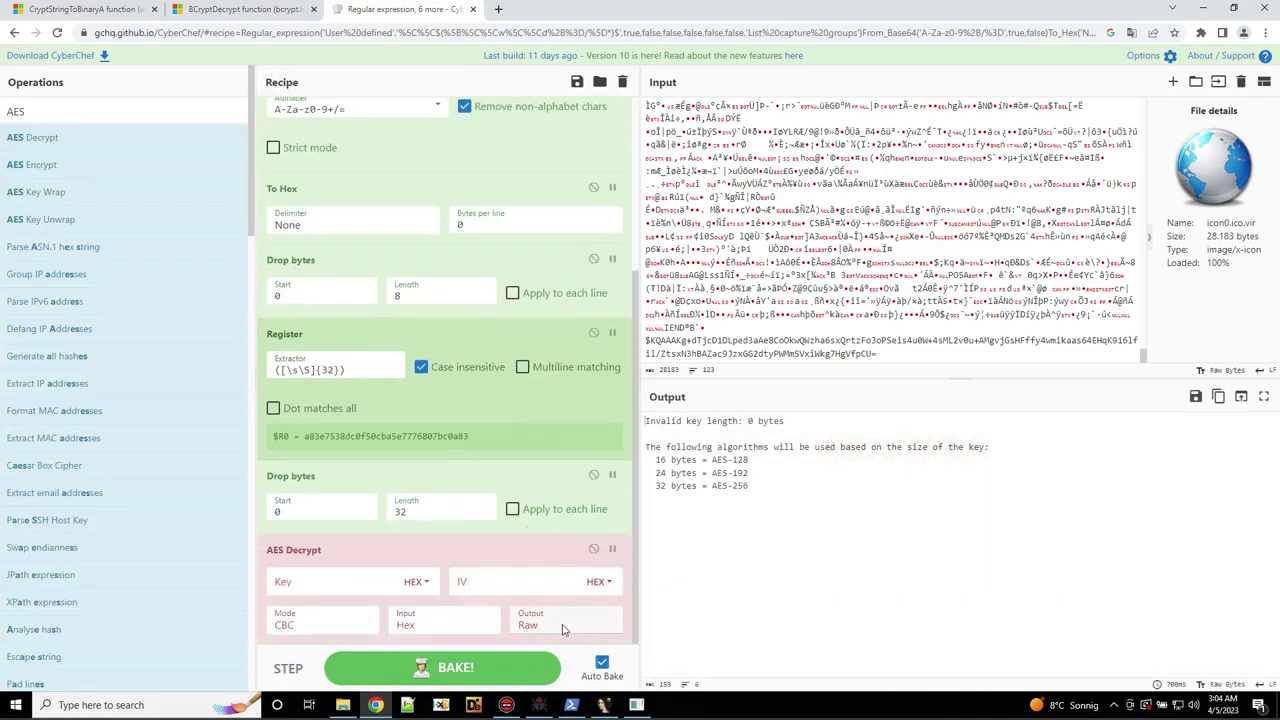
pyautogui.click(308, 628)
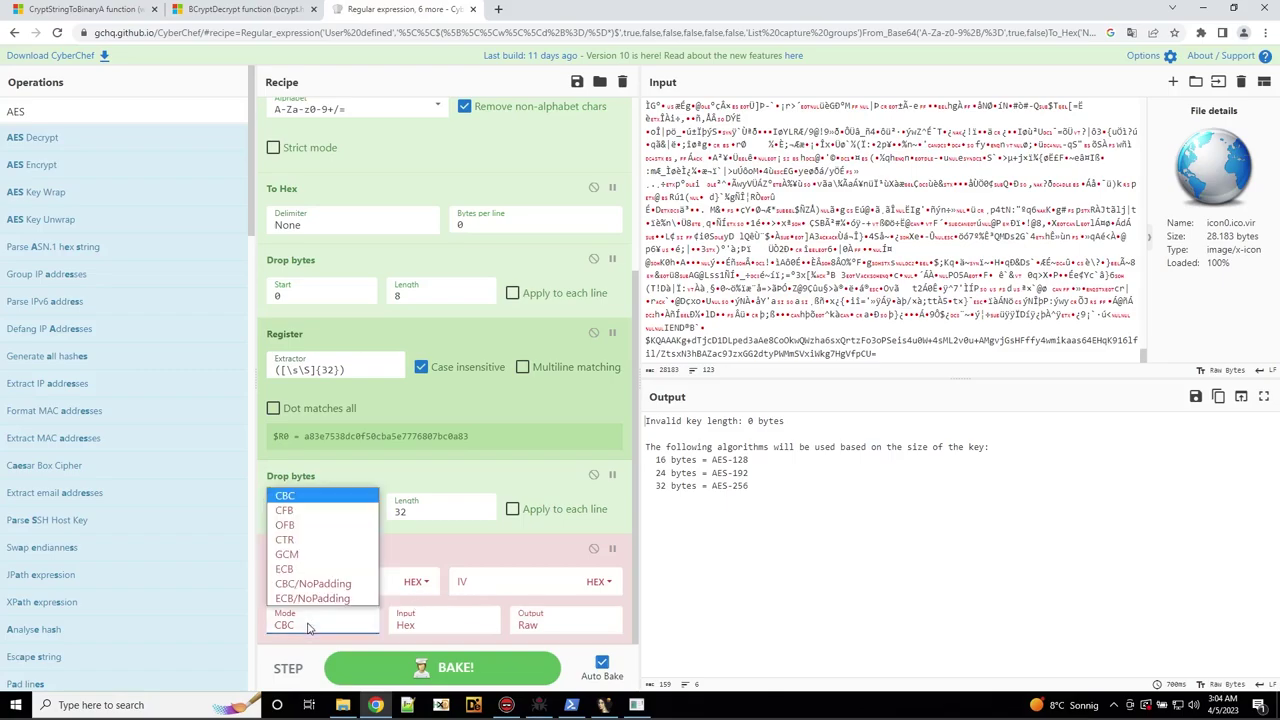
pyautogui.click(300, 554)
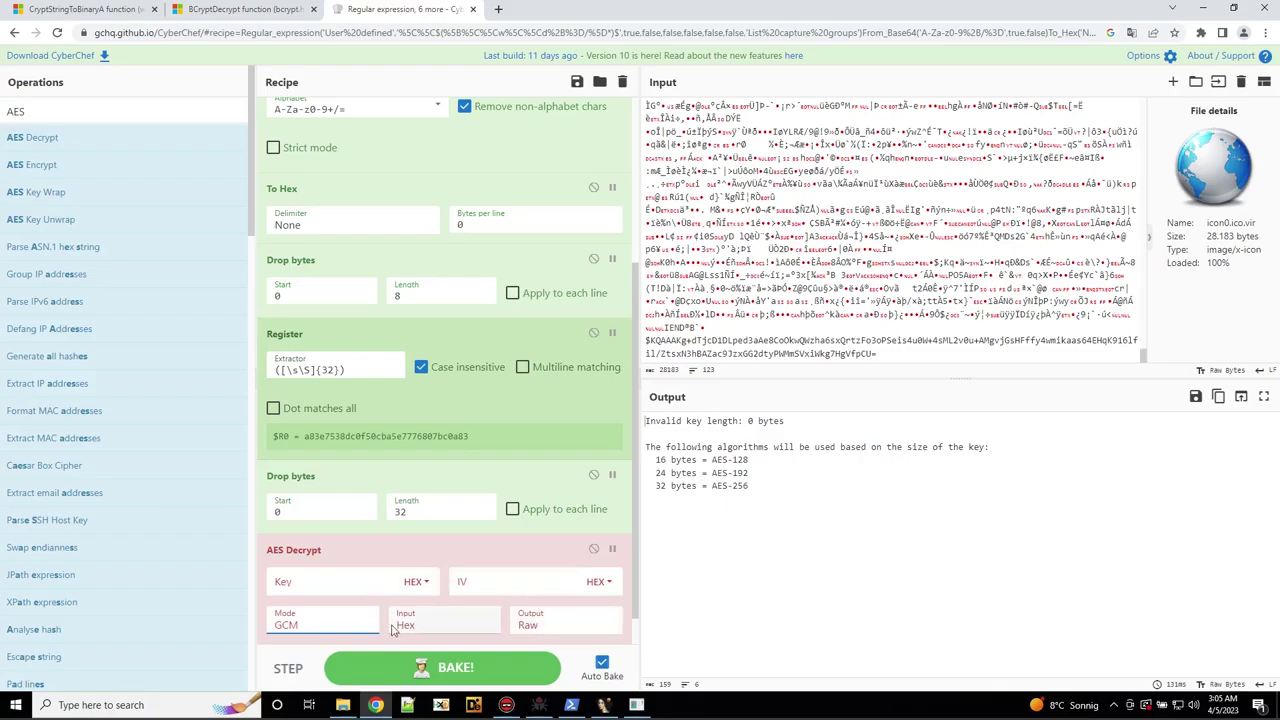
# Set the AES Decrypt GCM tag to $R0, keep the output as Raw and change the input format to Raw.
pyautogui.scroll(-1, 440, 625)
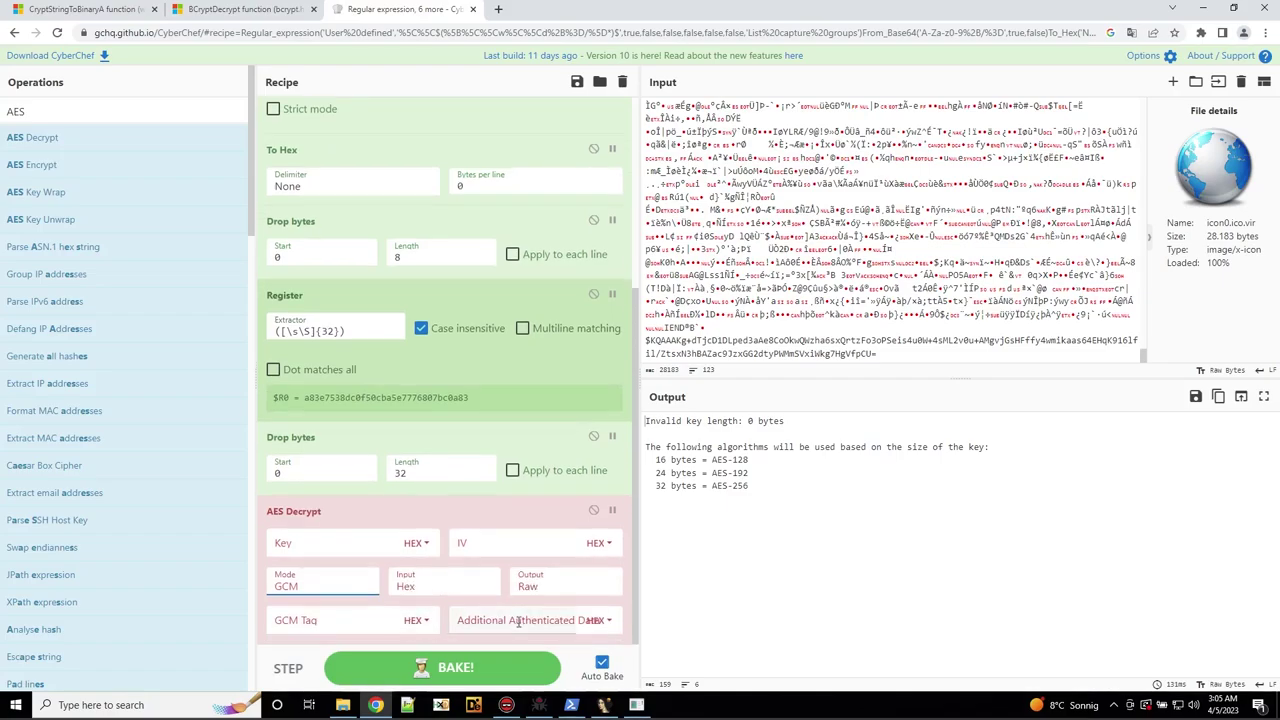
pyautogui.click(355, 620)
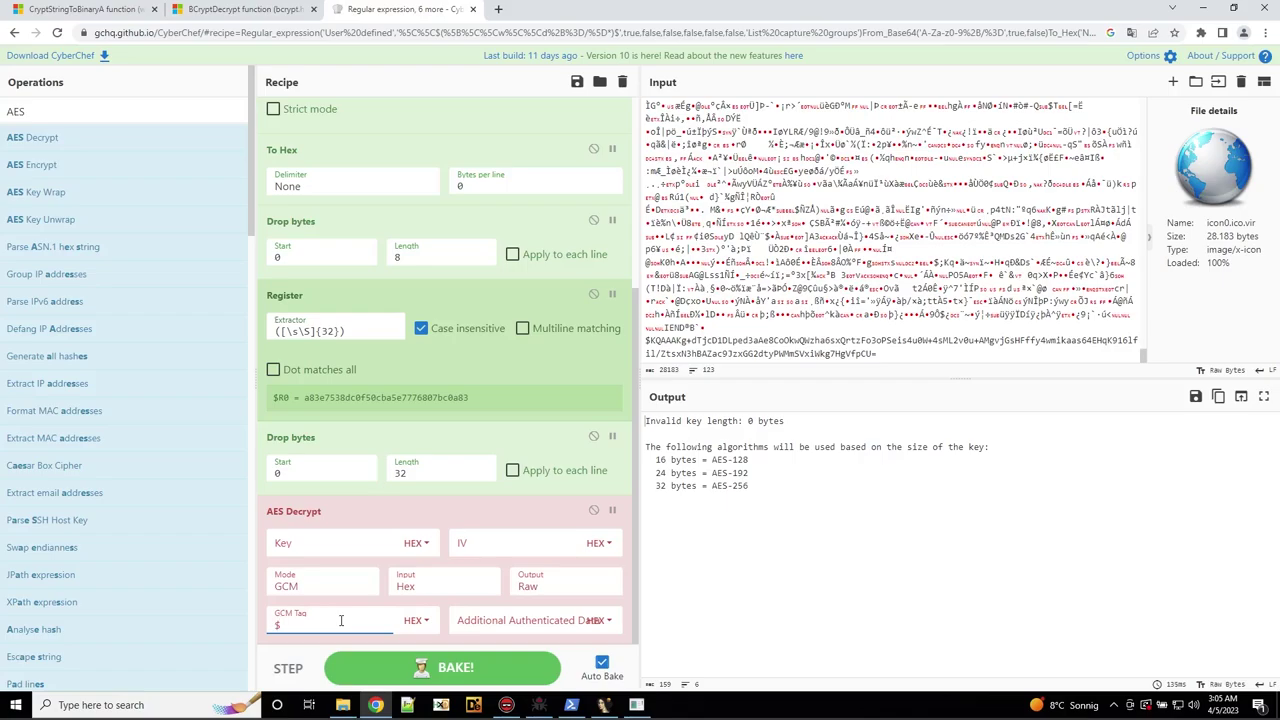
pyautogui.write('$R0')
pyautogui.click(530, 586)
pyautogui.click(540, 600)
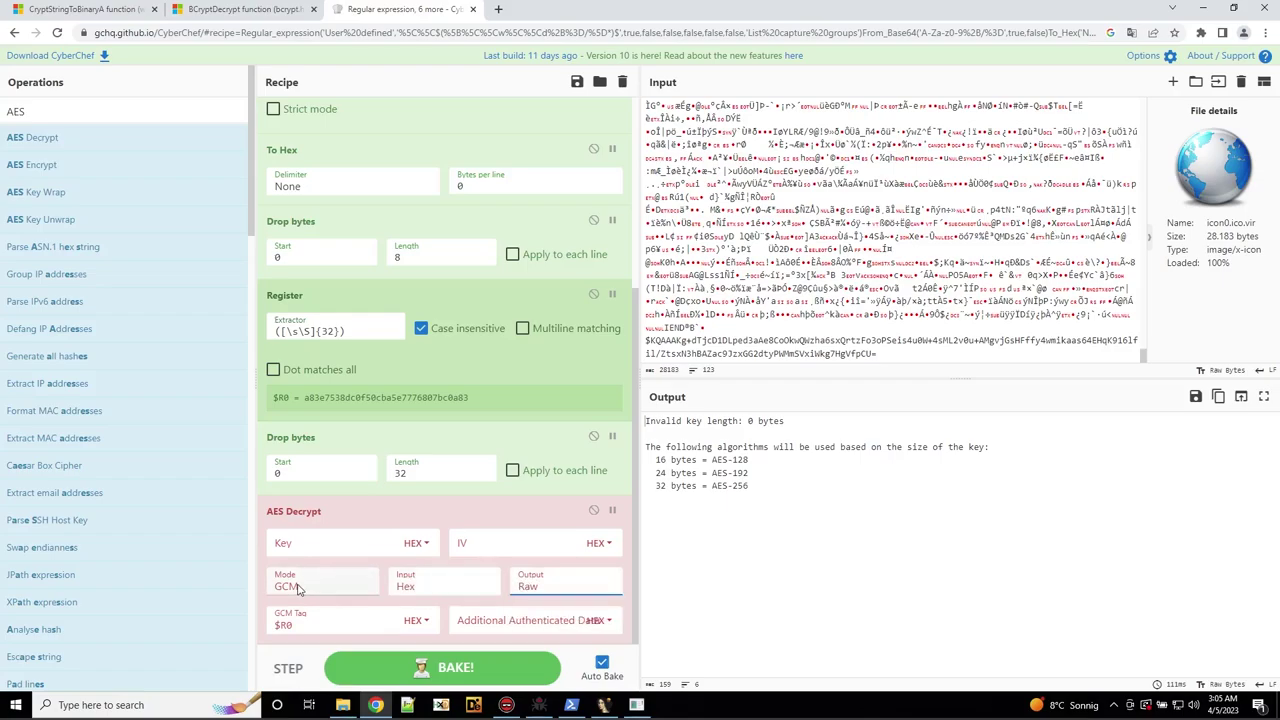
pyautogui.click(417, 590)
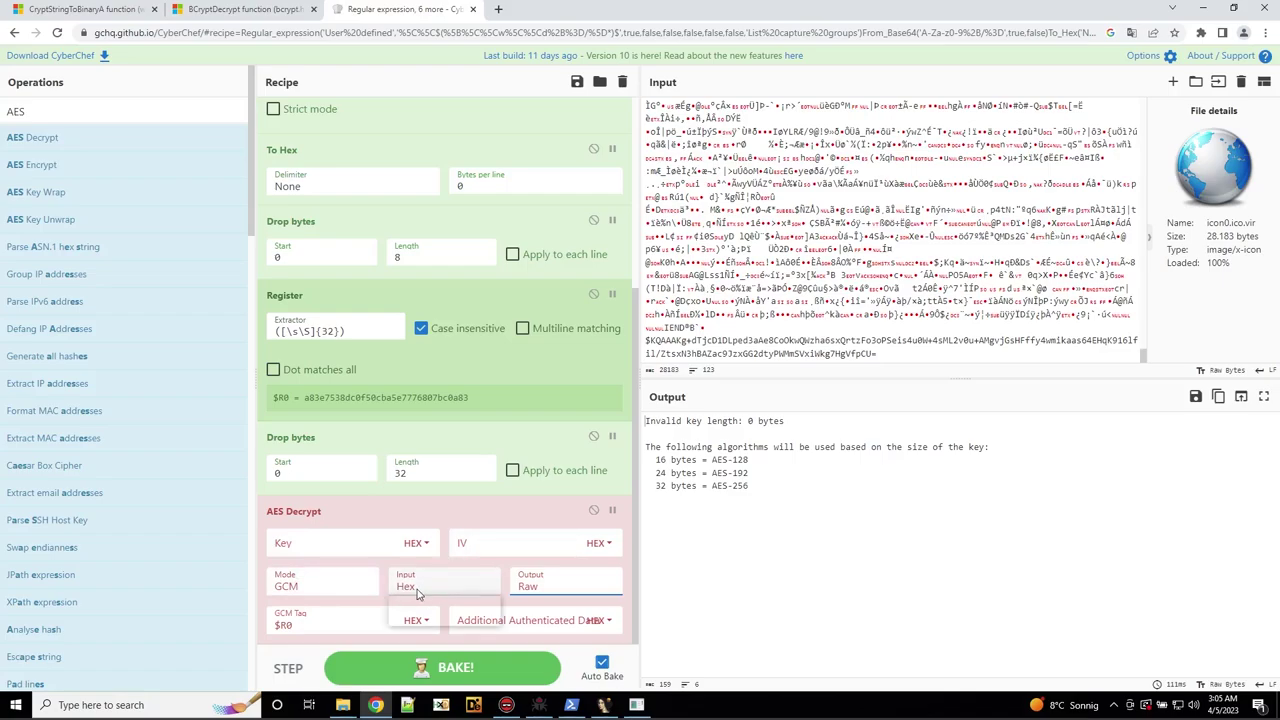
pyautogui.click(417, 620)
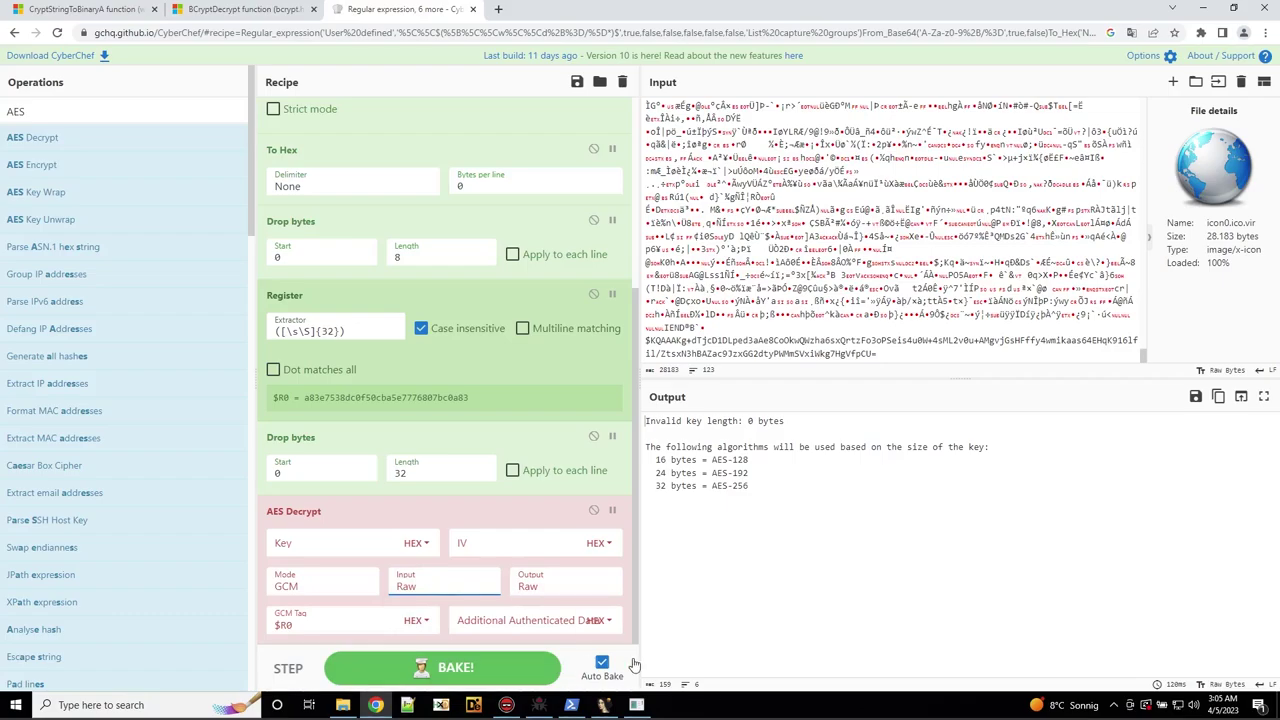
# Switch to x64dbg and copy the 22 bytes at address 000000C100CFF0B0 in the dump in binary form.
pyautogui.click(603, 705)
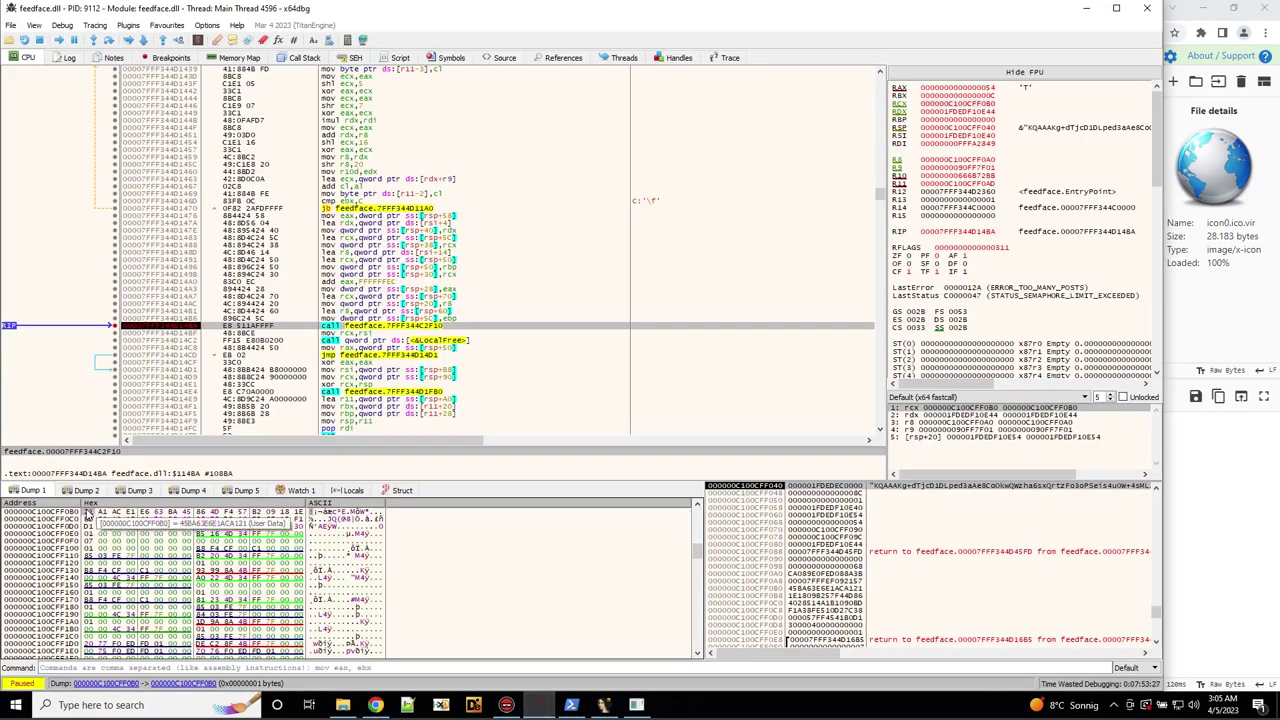
pyautogui.moveTo(88, 511); pyautogui.dragTo(145, 522)
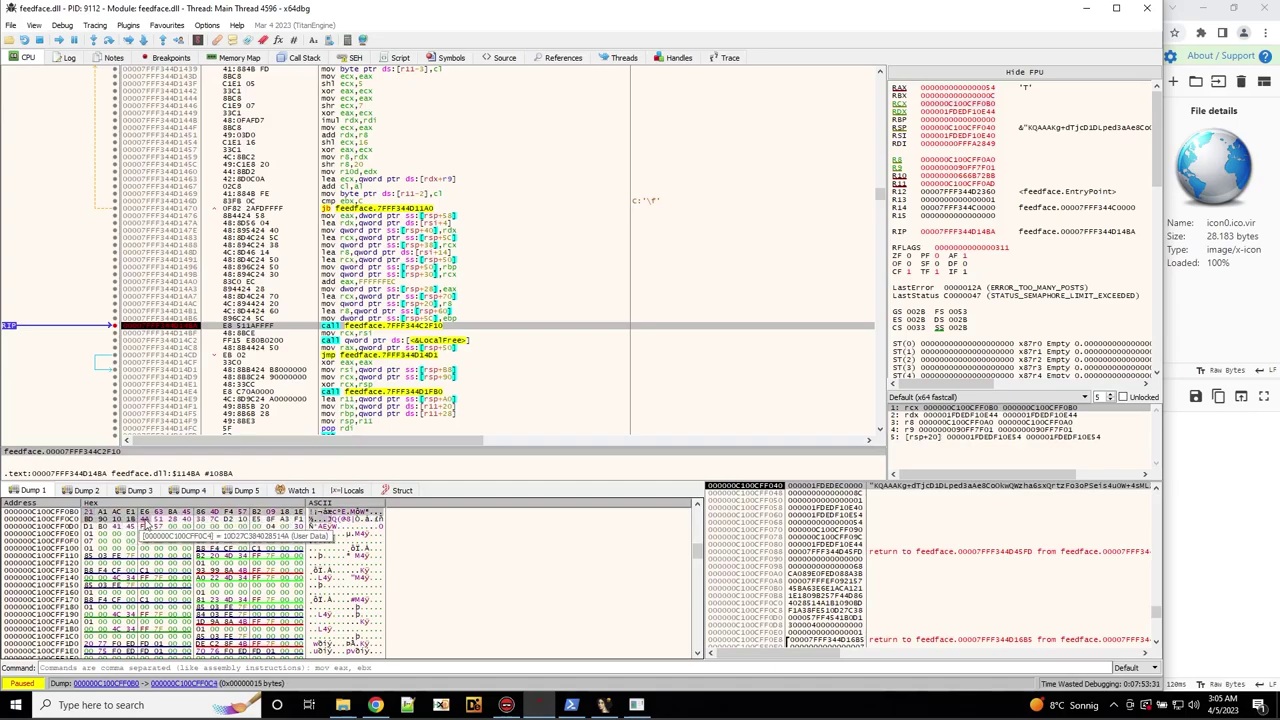
pyautogui.moveTo(145, 521); pyautogui.dragTo(158, 521)
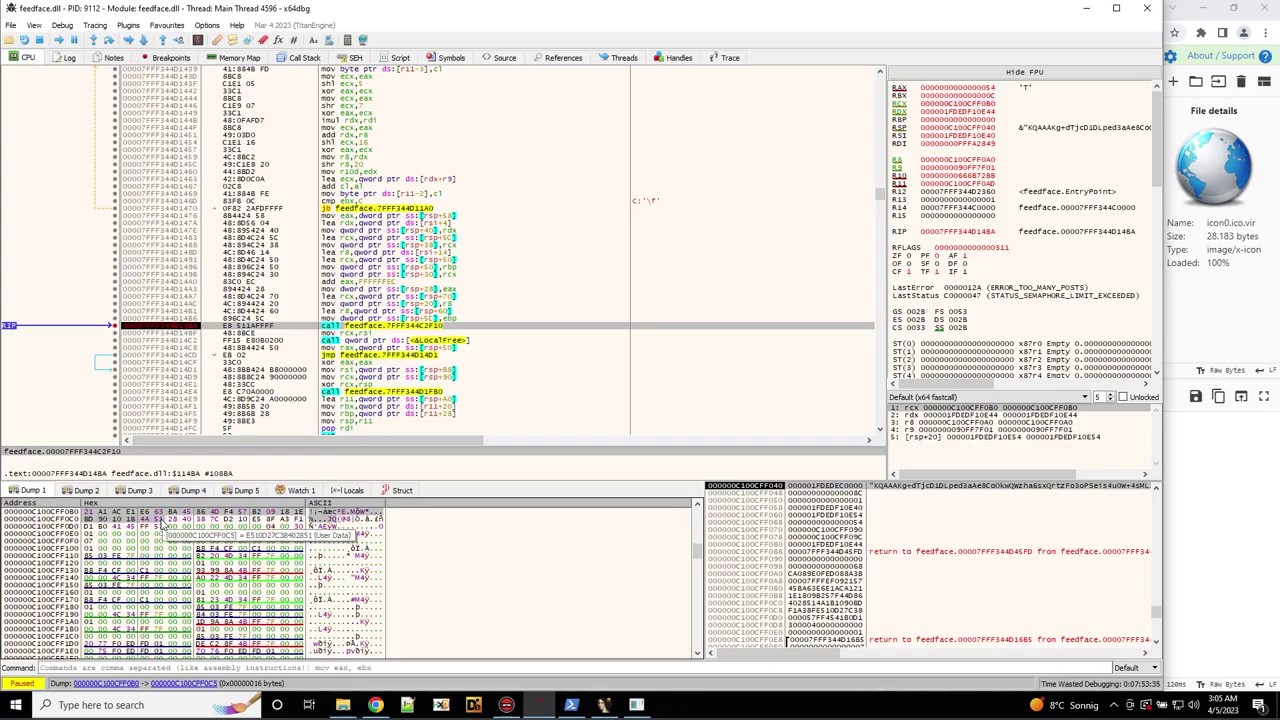
pyautogui.hotkey('ctrl', 'c')
pyautogui.rightClick(158, 524)
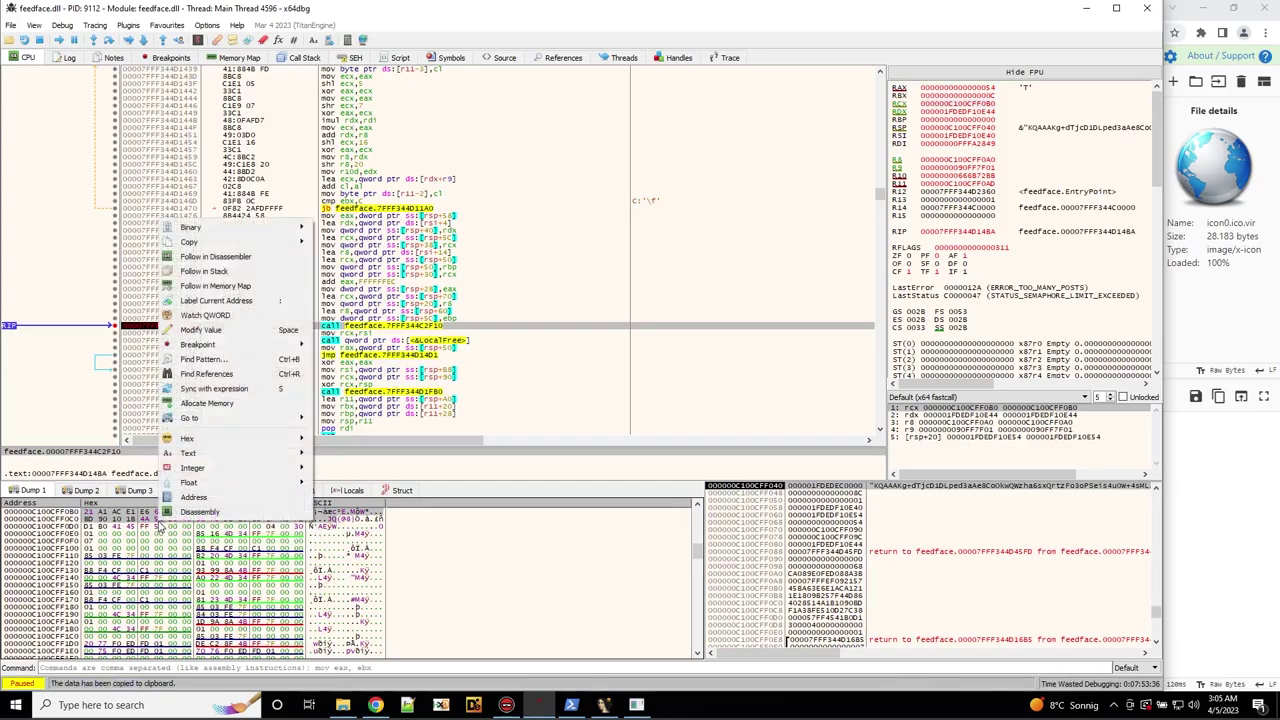
pyautogui.moveTo(197, 230)
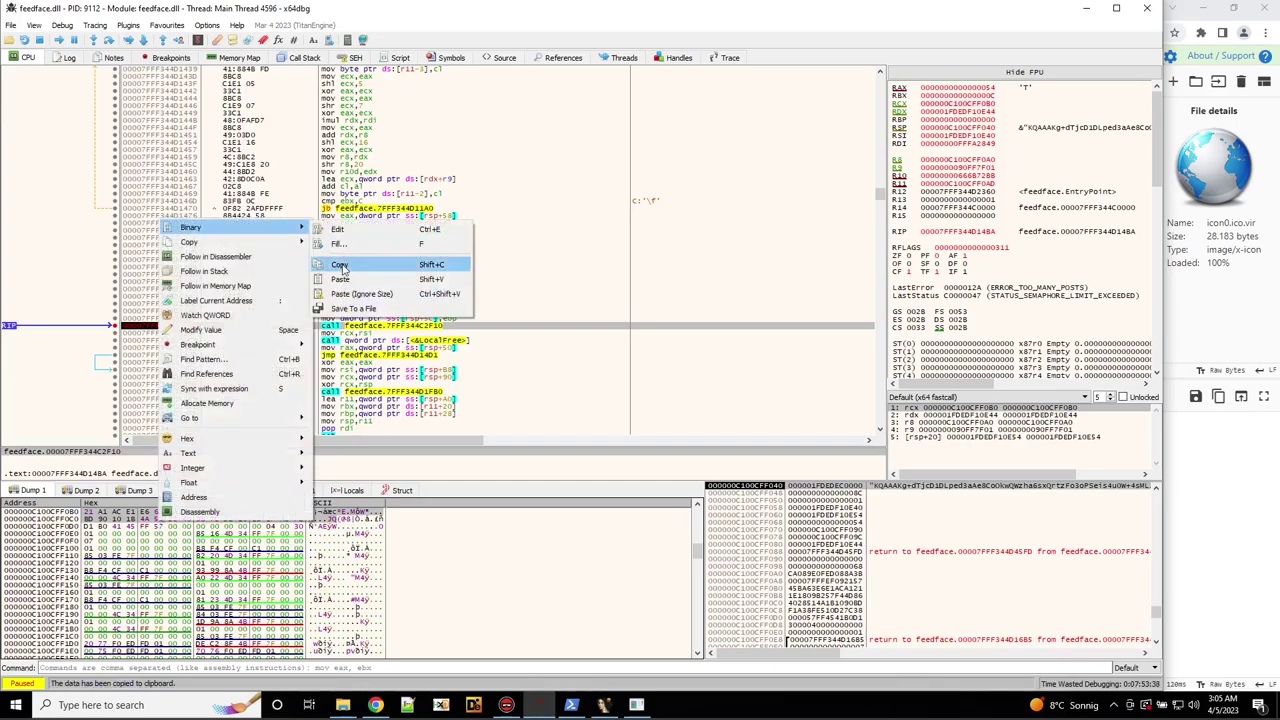
pyautogui.click(345, 265)
# Switch to CyberChef and paste the copied key bytes into the AES Decrypt Key field.
pyautogui.click(374, 705)
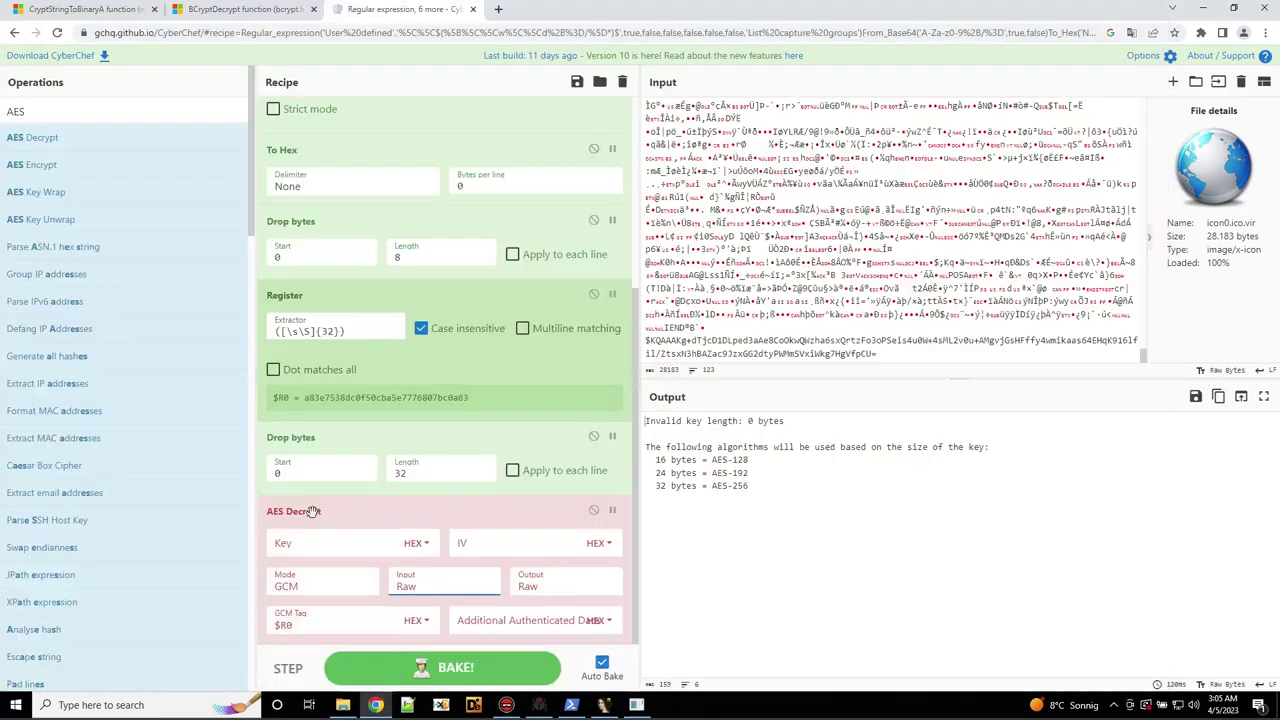
pyautogui.click(378, 550)
pyautogui.hotkey('ctrl', 'v')
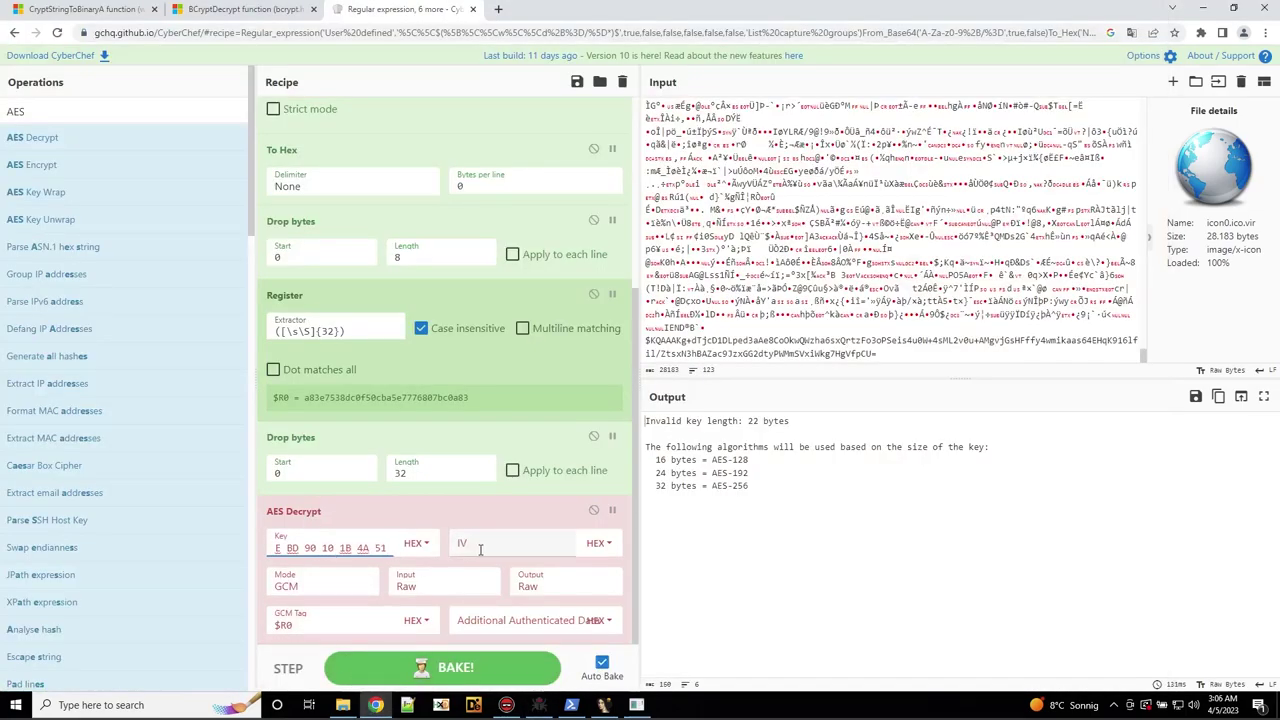
# Locate the nonce argument of the decryptBCode call in IDA, then follow the rdx argument in x64dbg's dump.
pyautogui.click(481, 549)
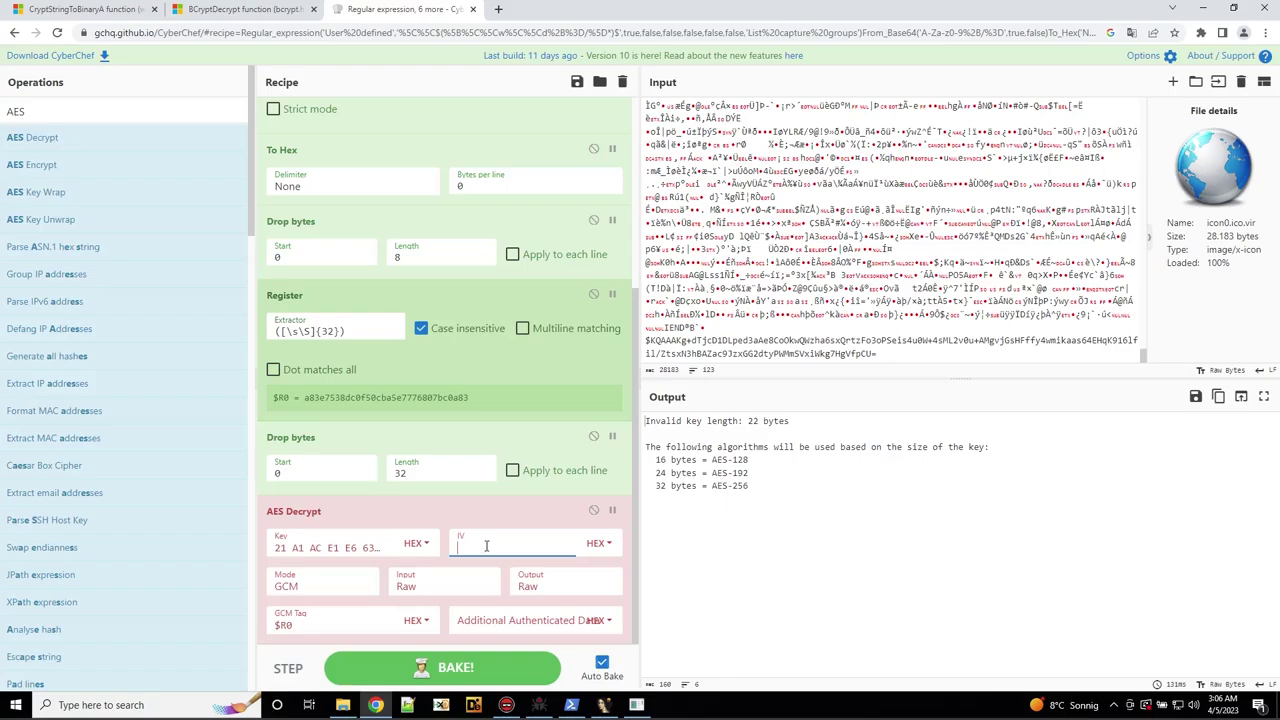
pyautogui.click(604, 705)
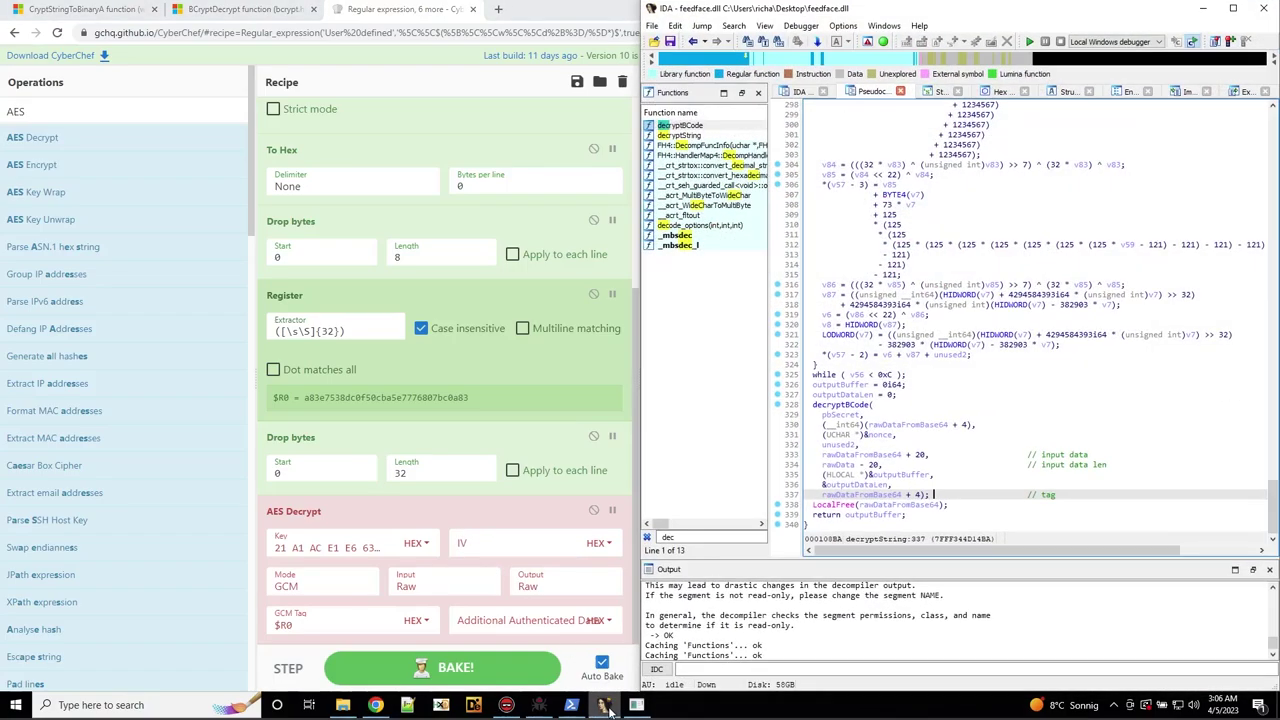
pyautogui.click(880, 436)
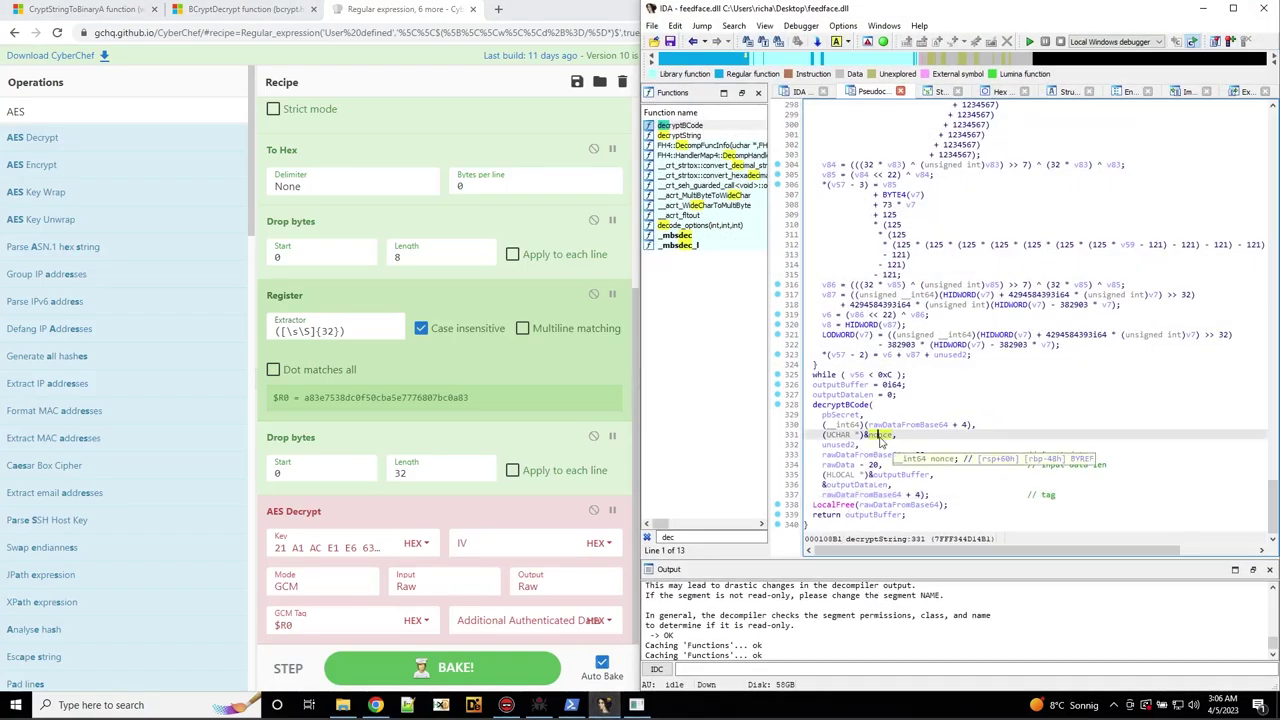
pyautogui.click(538, 705)
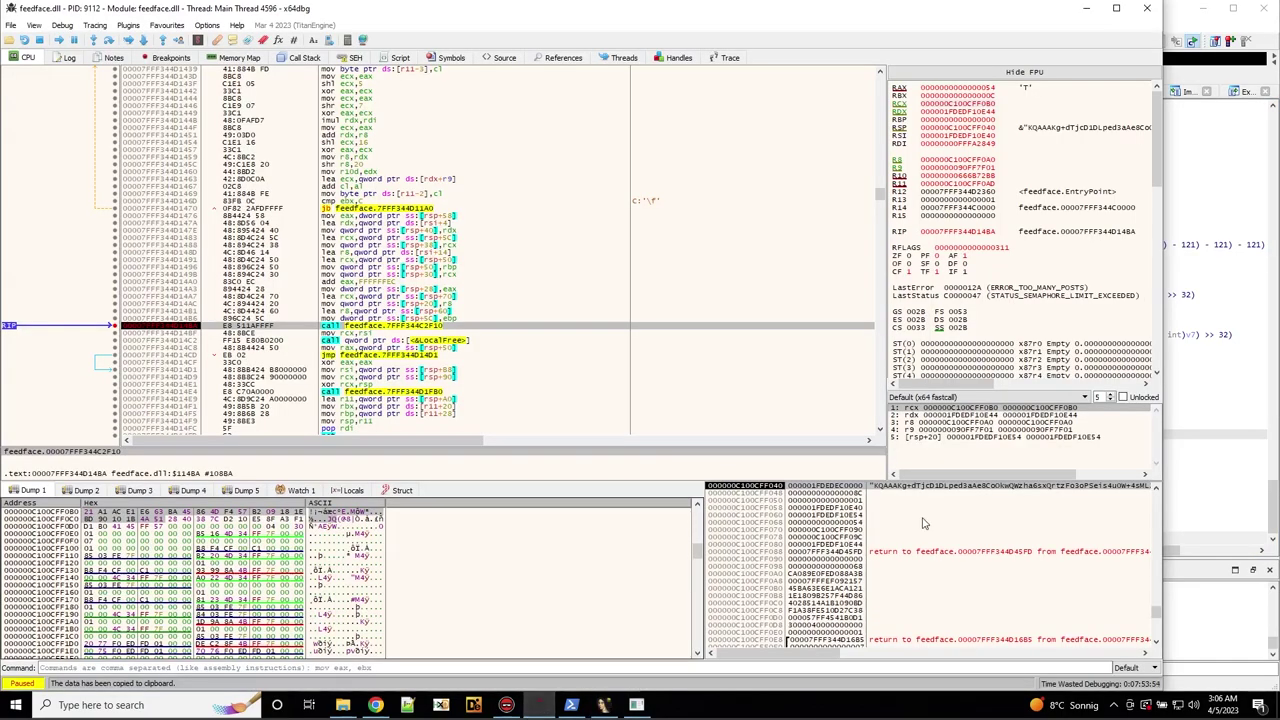
pyautogui.click(968, 415)
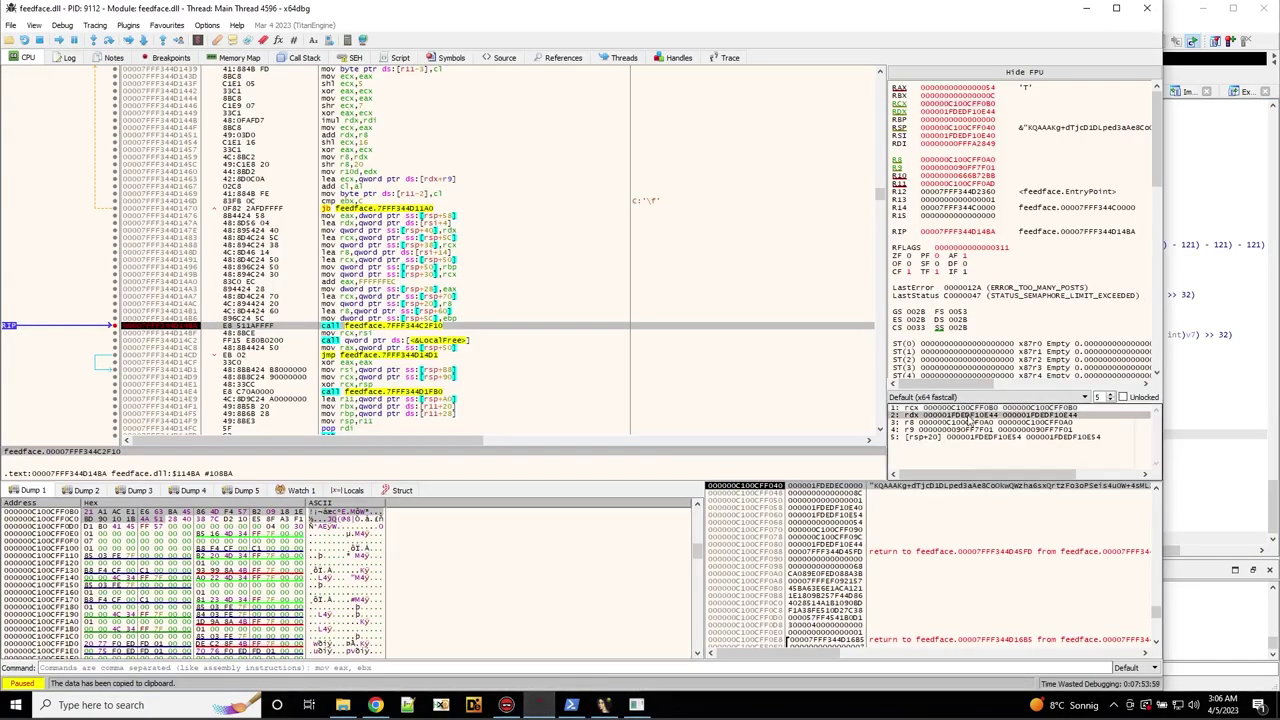
pyautogui.rightClick(968, 417)
pyautogui.click(1013, 440)
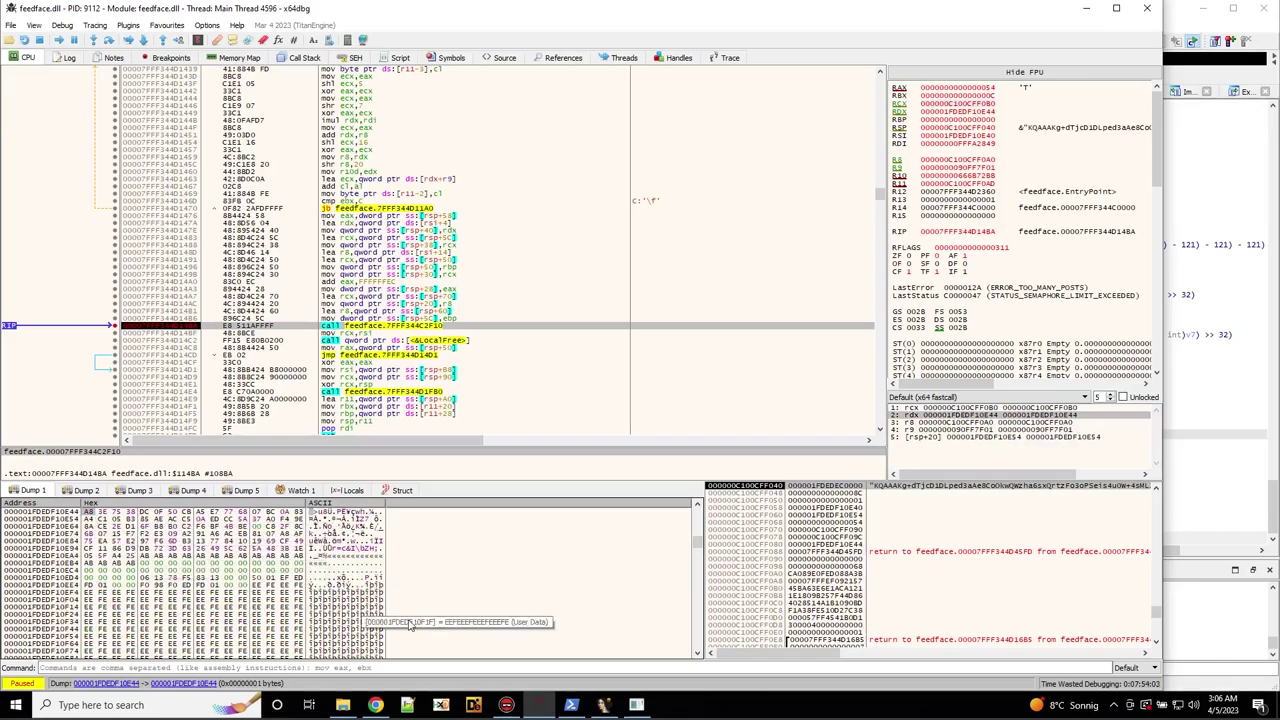
# Open decryptBCode in IDA and examine the nonce and tag lengths assigned in pPaddingInfo.
pyautogui.click(604, 705)
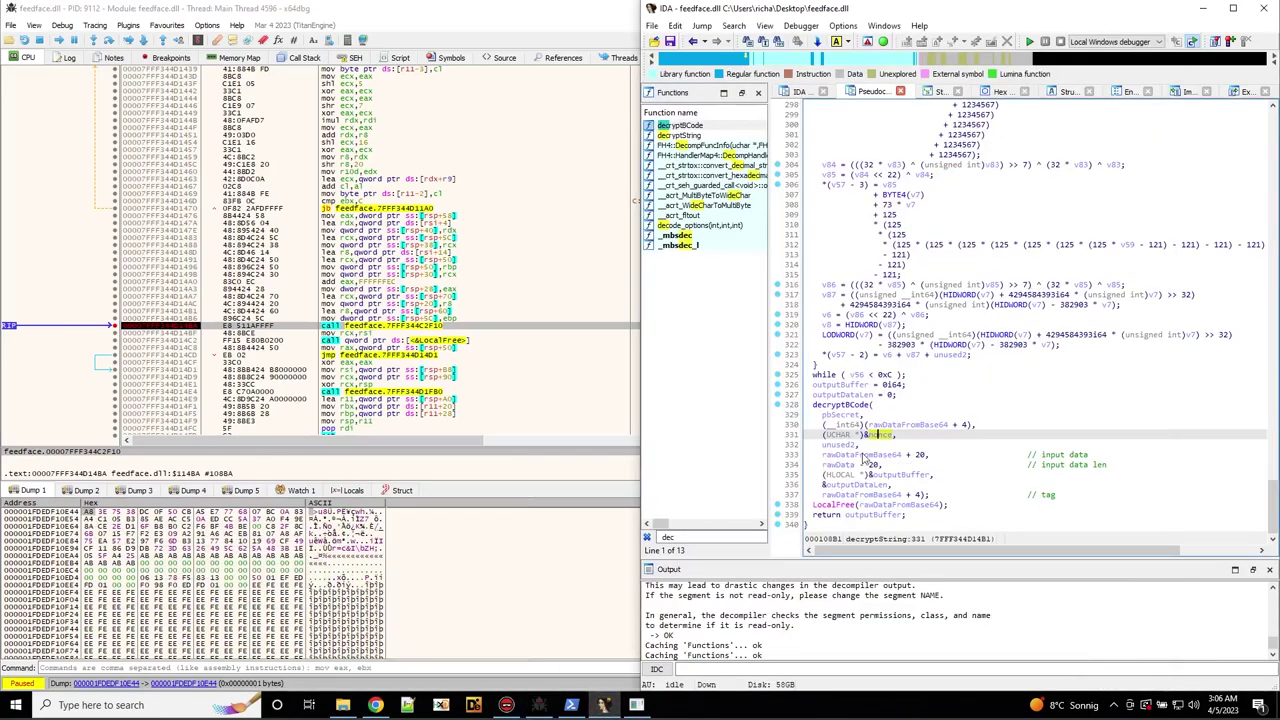
pyautogui.doubleClick(855, 405)
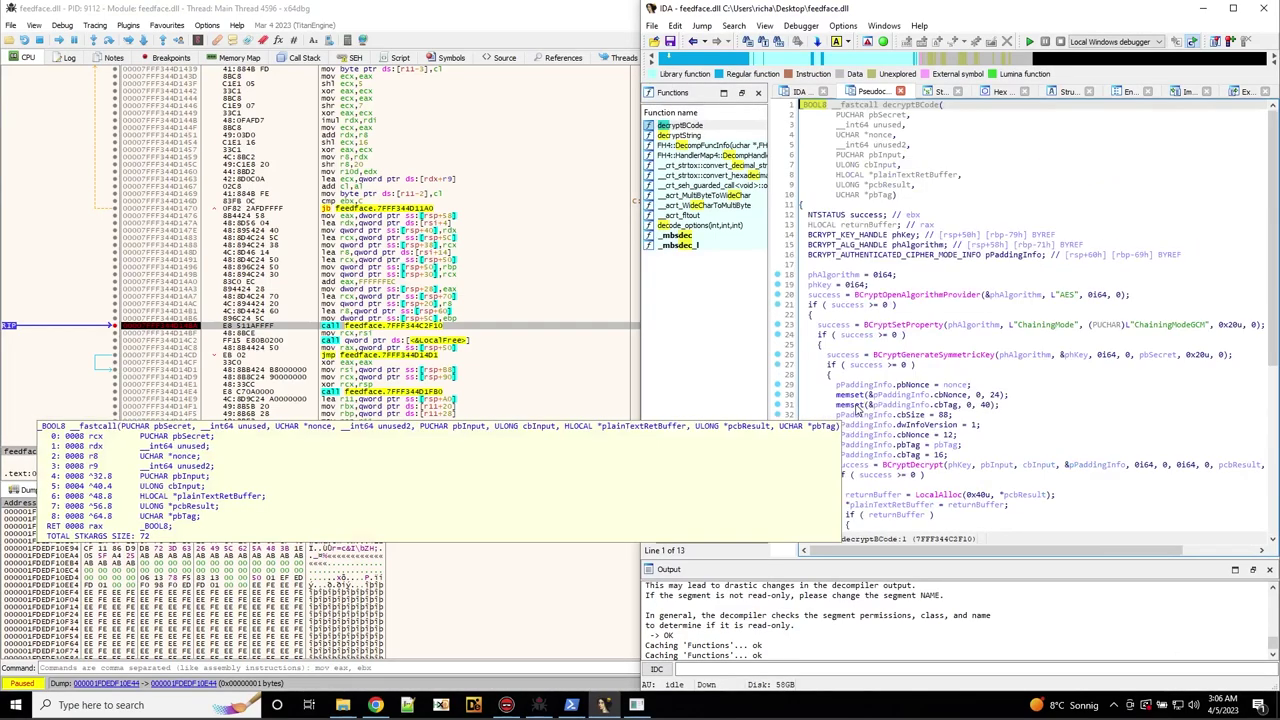
pyautogui.scroll(-2, 955, 378)
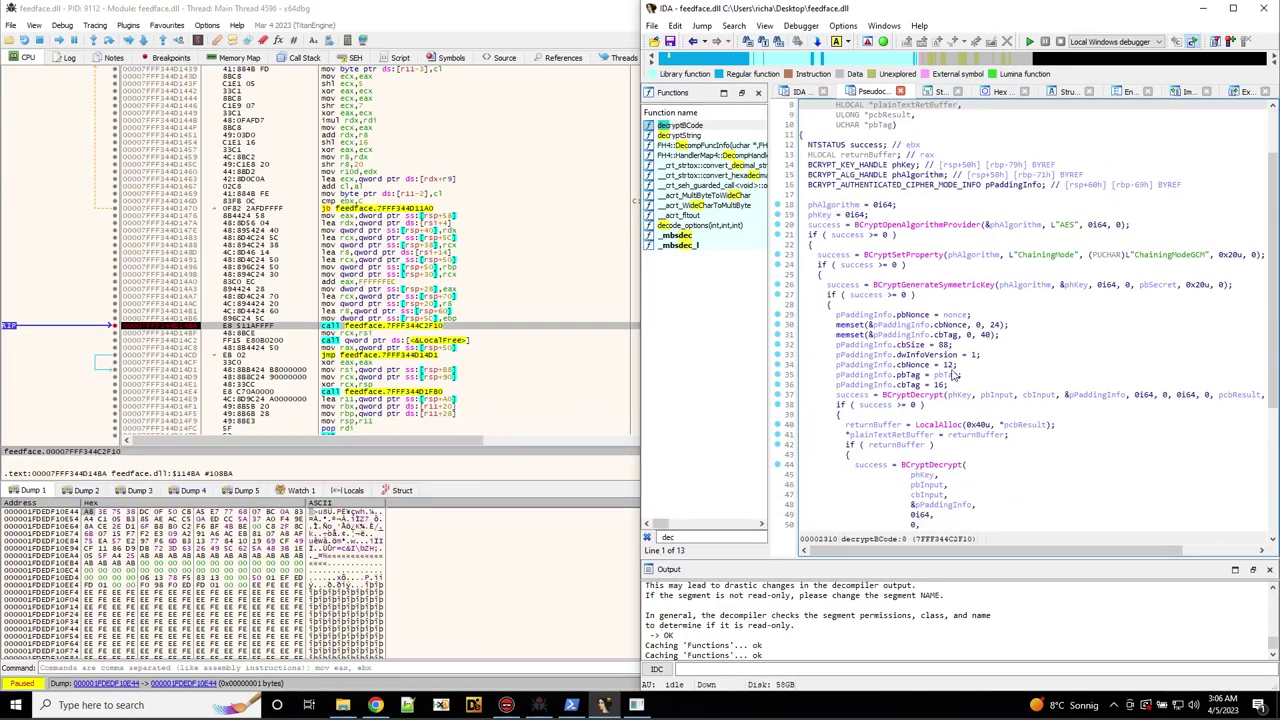
pyautogui.click(950, 368)
pyautogui.click(940, 385)
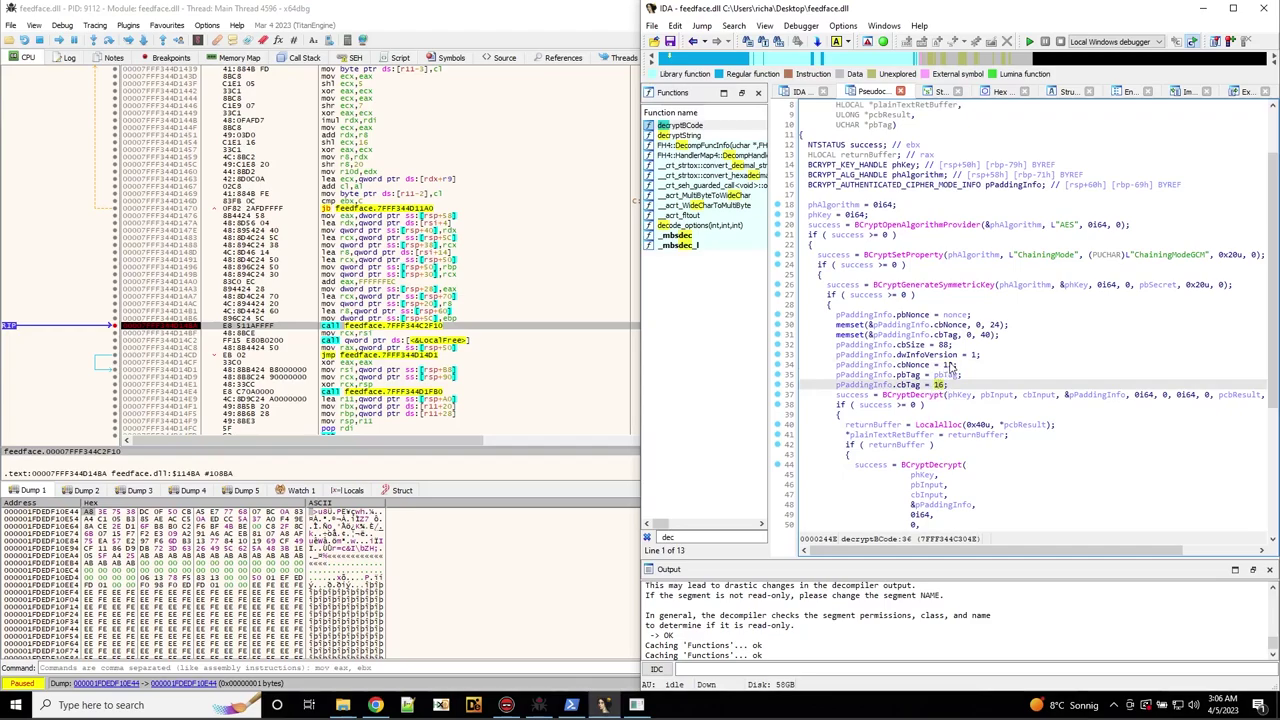
pyautogui.click(948, 366)
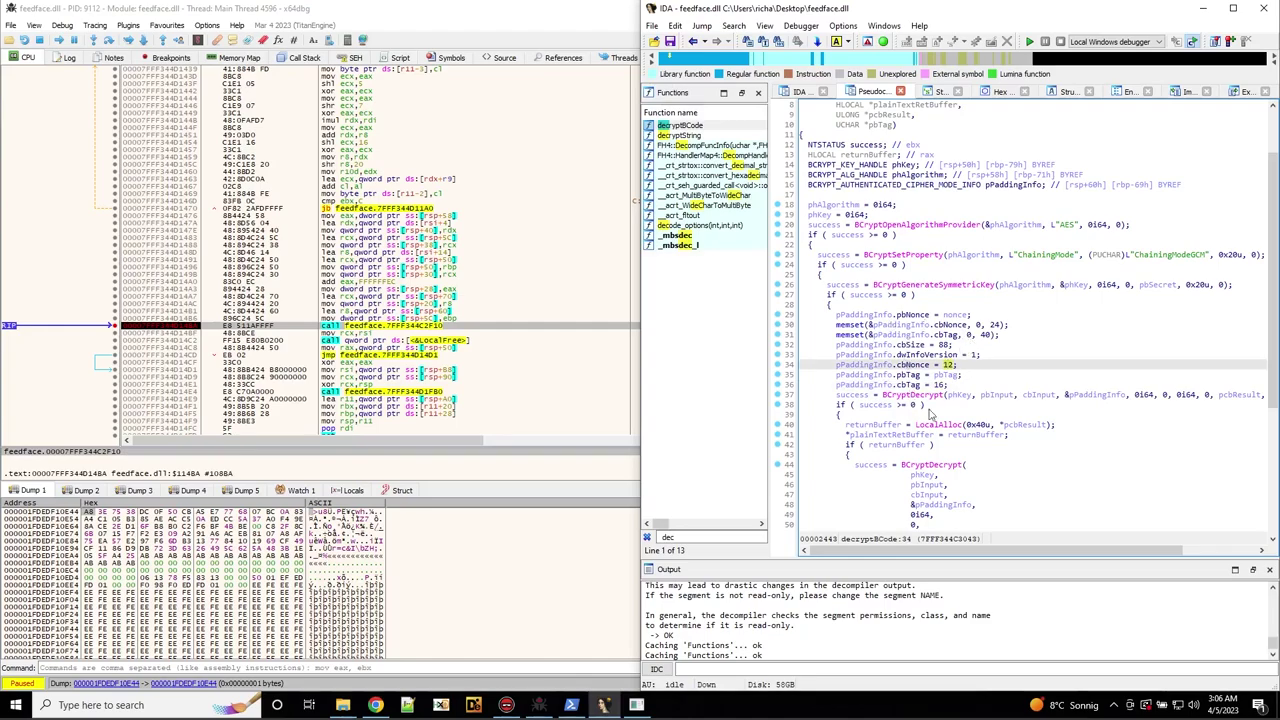
pyautogui.scroll(2, 997, 444)
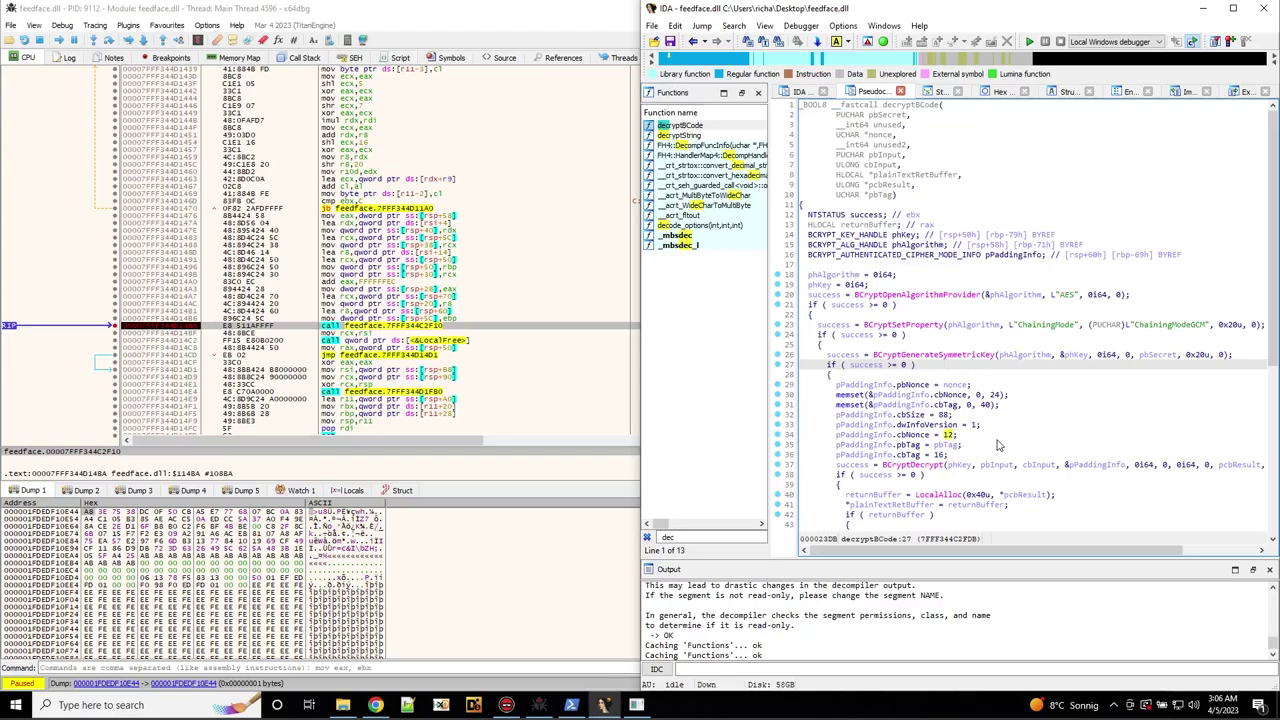
pyautogui.scroll(-4, 997, 444)
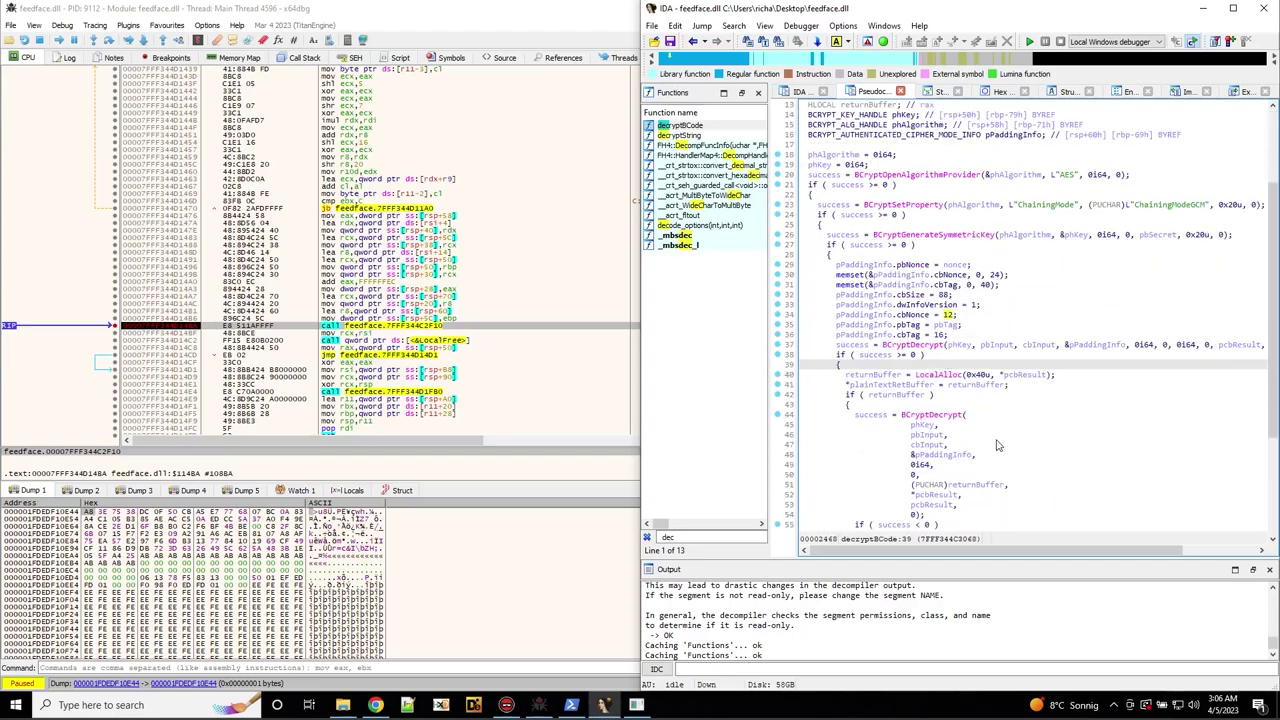
pyautogui.click(949, 317)
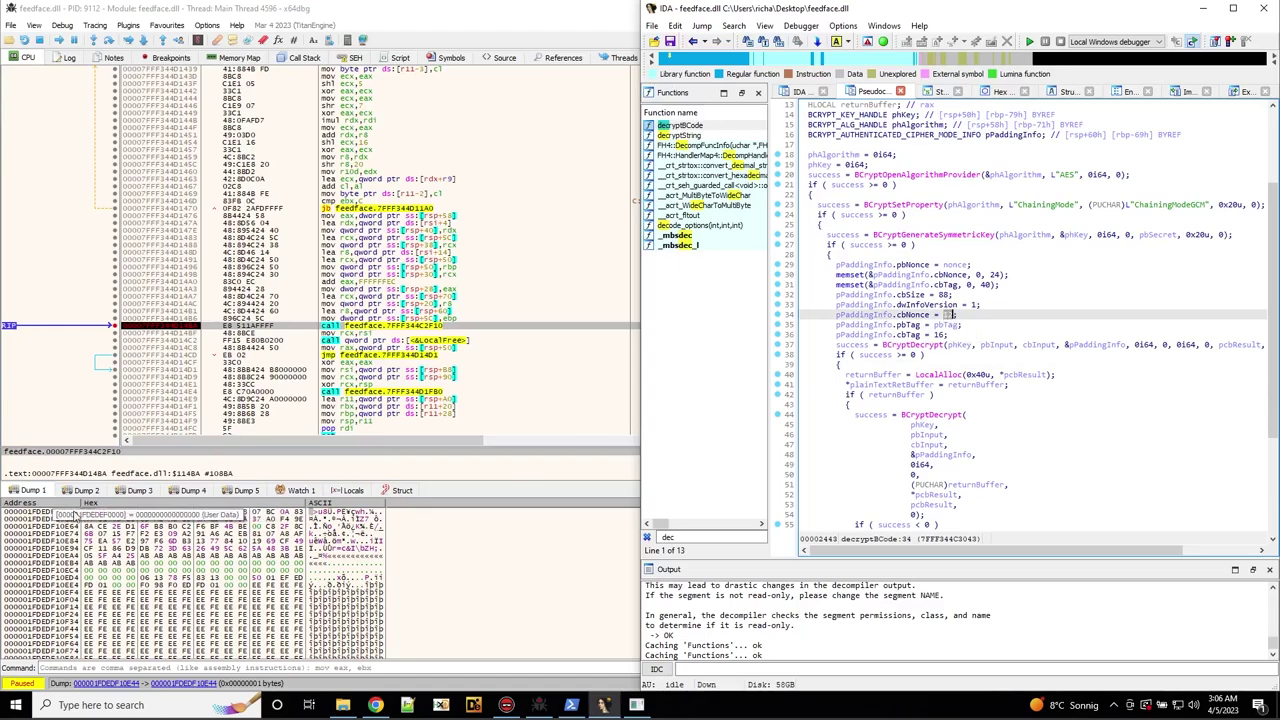
# Copy the first 0x12 bytes at 000001FDEDF10E44 from x64dbg's dump in binary form and paste them into CyberChef's AES Decrypt IV field.
pyautogui.moveTo(89, 514)
pyautogui.mouseDown()
pyautogui.moveTo(128, 519)
pyautogui.moveTo(106, 522)
pyautogui.mouseUp()
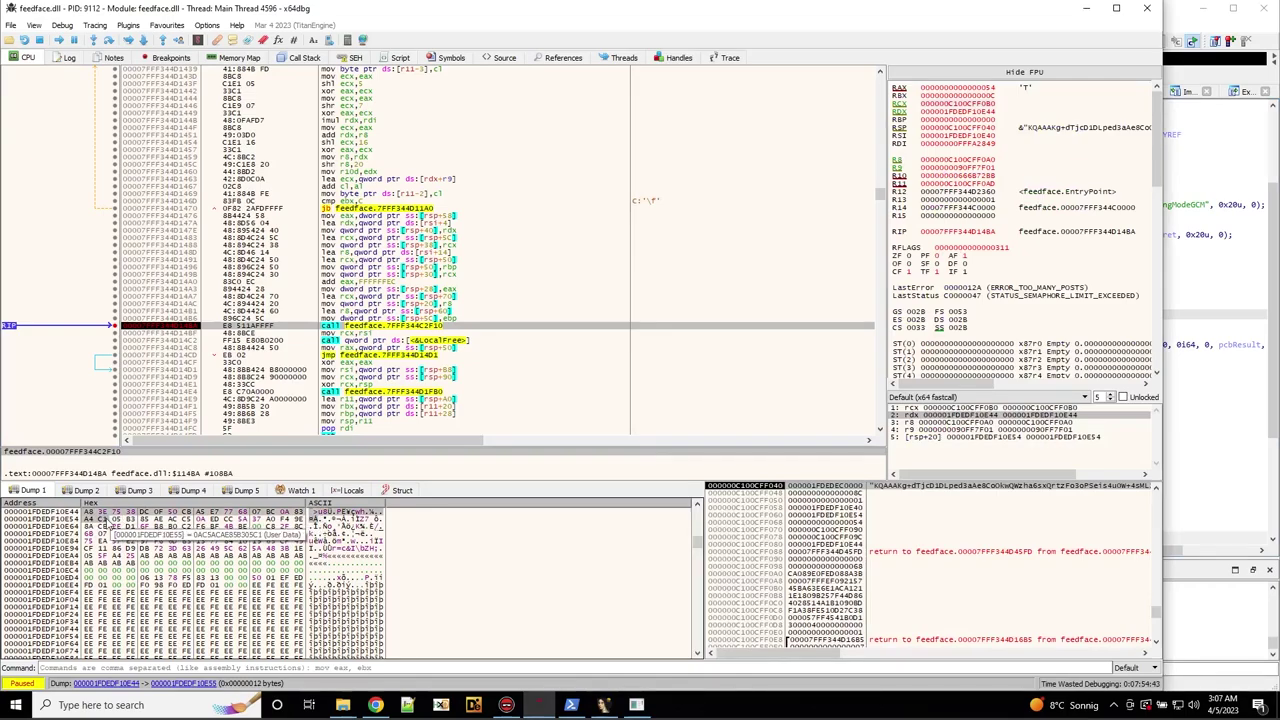
pyautogui.rightClick(104, 519)
pyautogui.moveTo(184, 245)
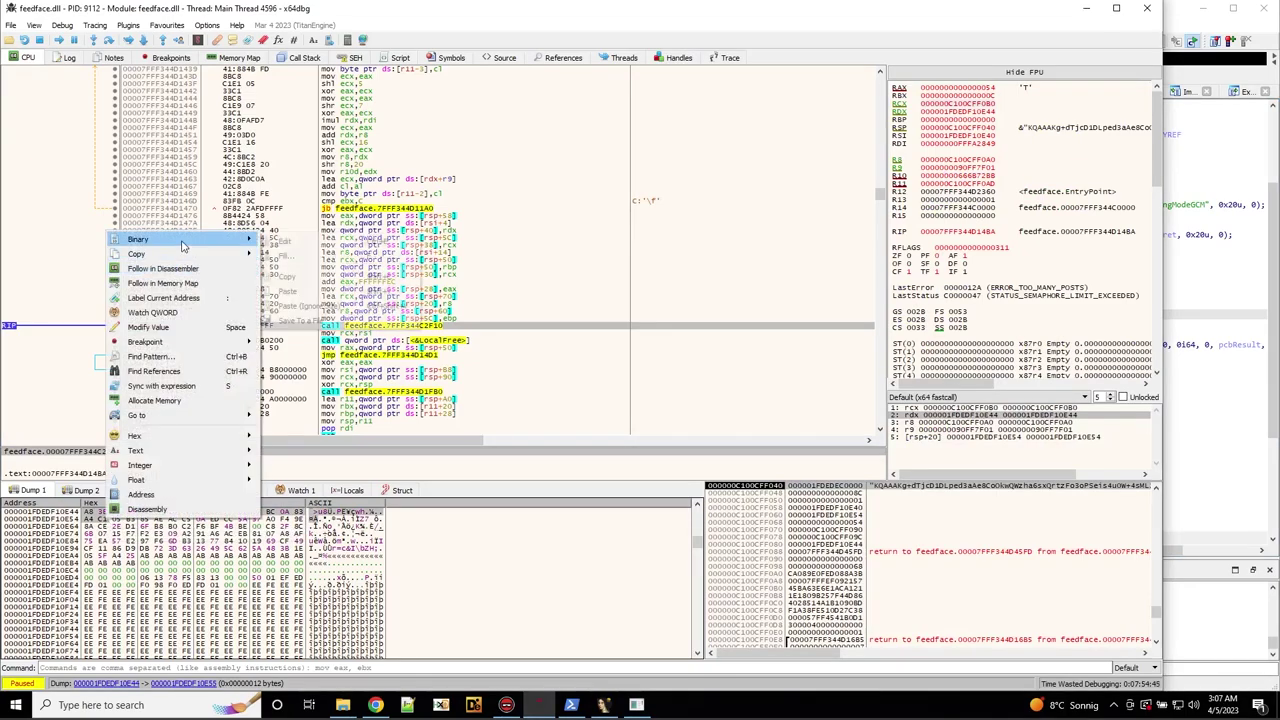
pyautogui.click(295, 280)
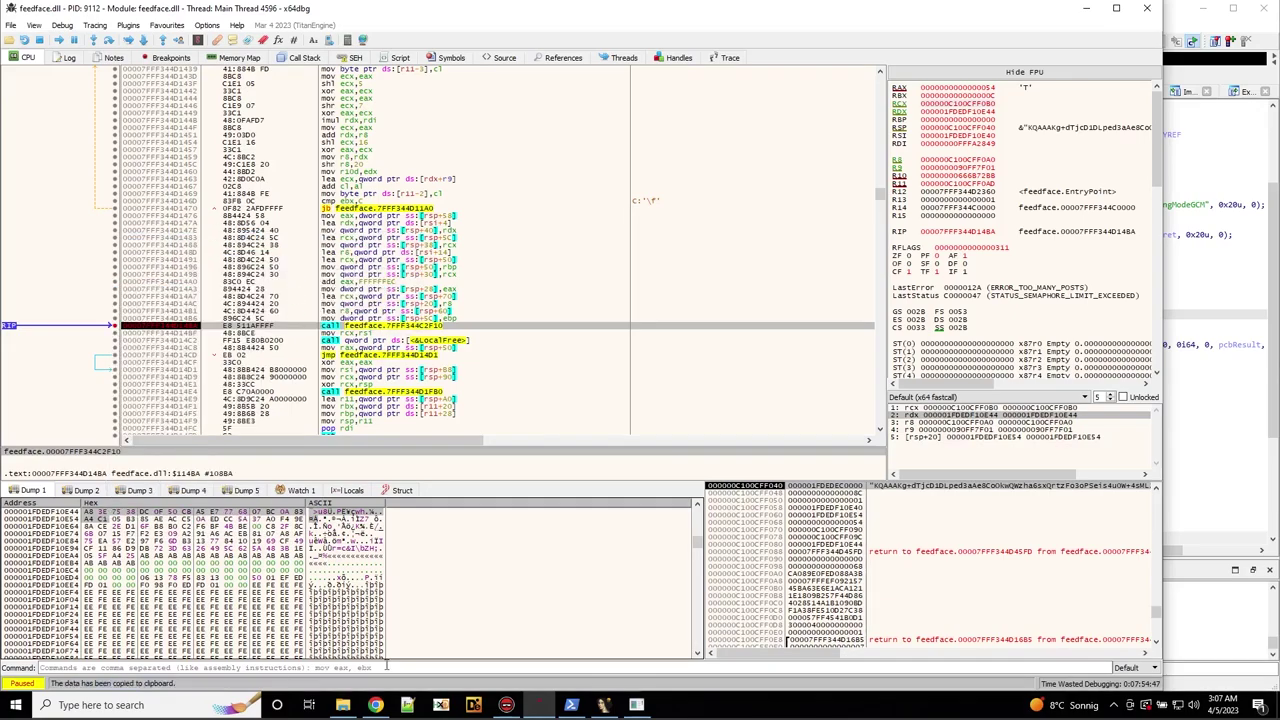
pyautogui.click(375, 705)
pyautogui.click(505, 549)
pyautogui.hotkey('ctrl', 'v')
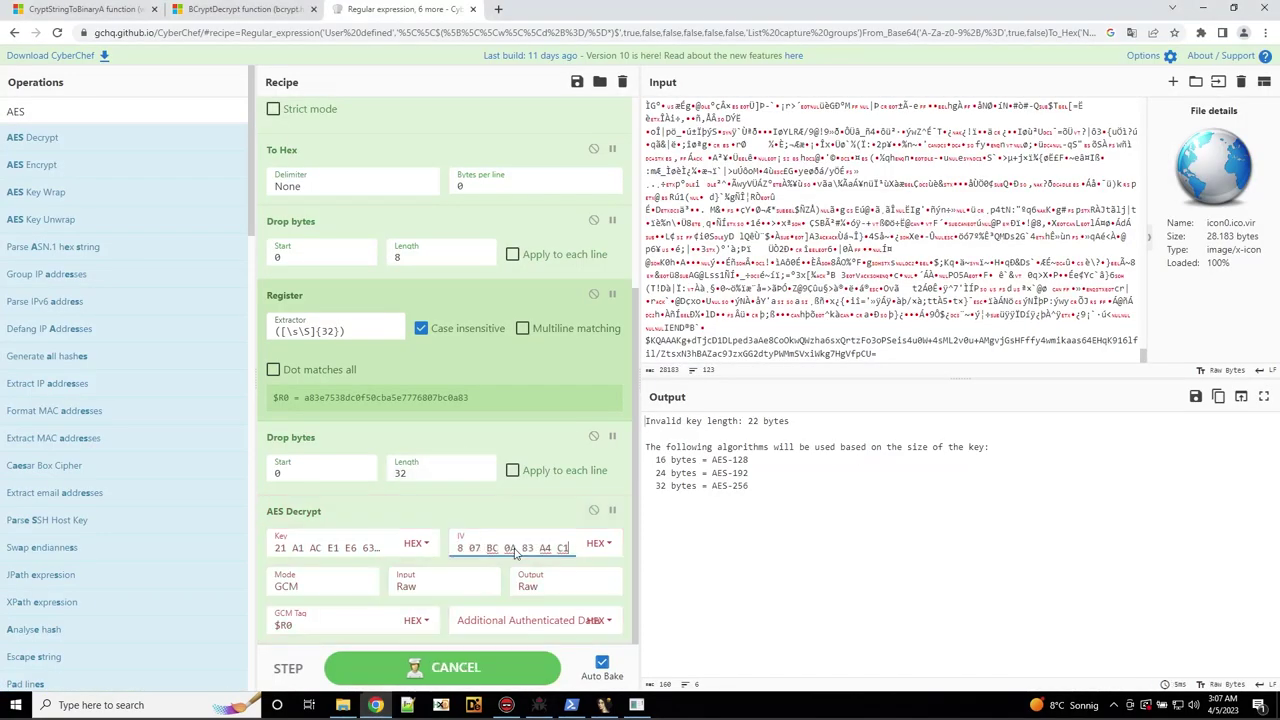
# Return to x64dbg, follow the rcx argument in the dump and select the 32 key bytes starting at 000000C100CFF0B0.
pyautogui.click(602, 705)
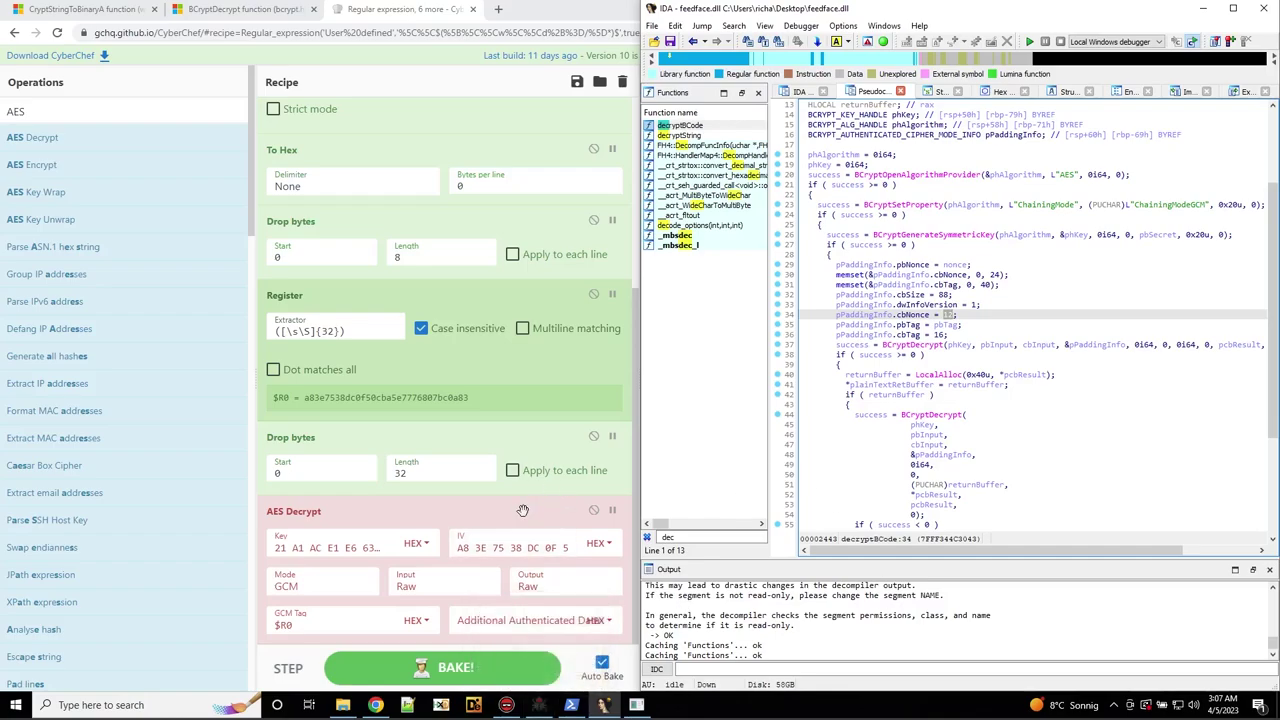
pyautogui.click(337, 57)
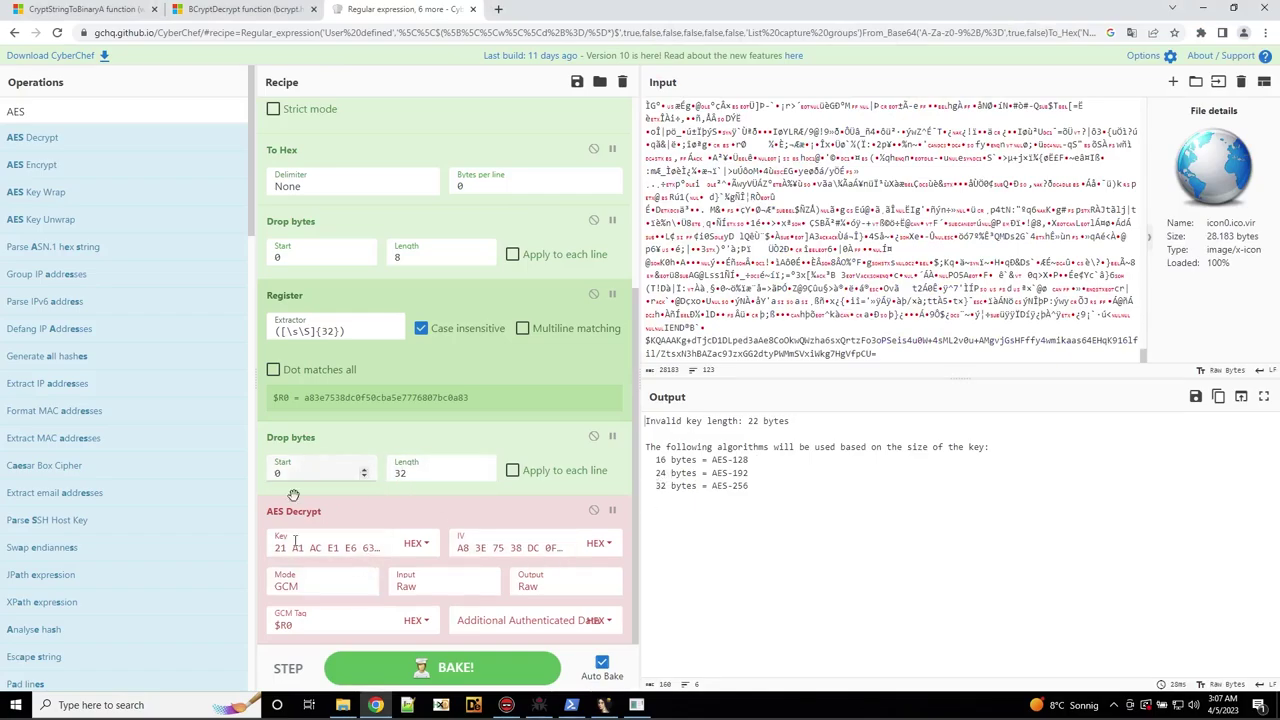
pyautogui.click(540, 705)
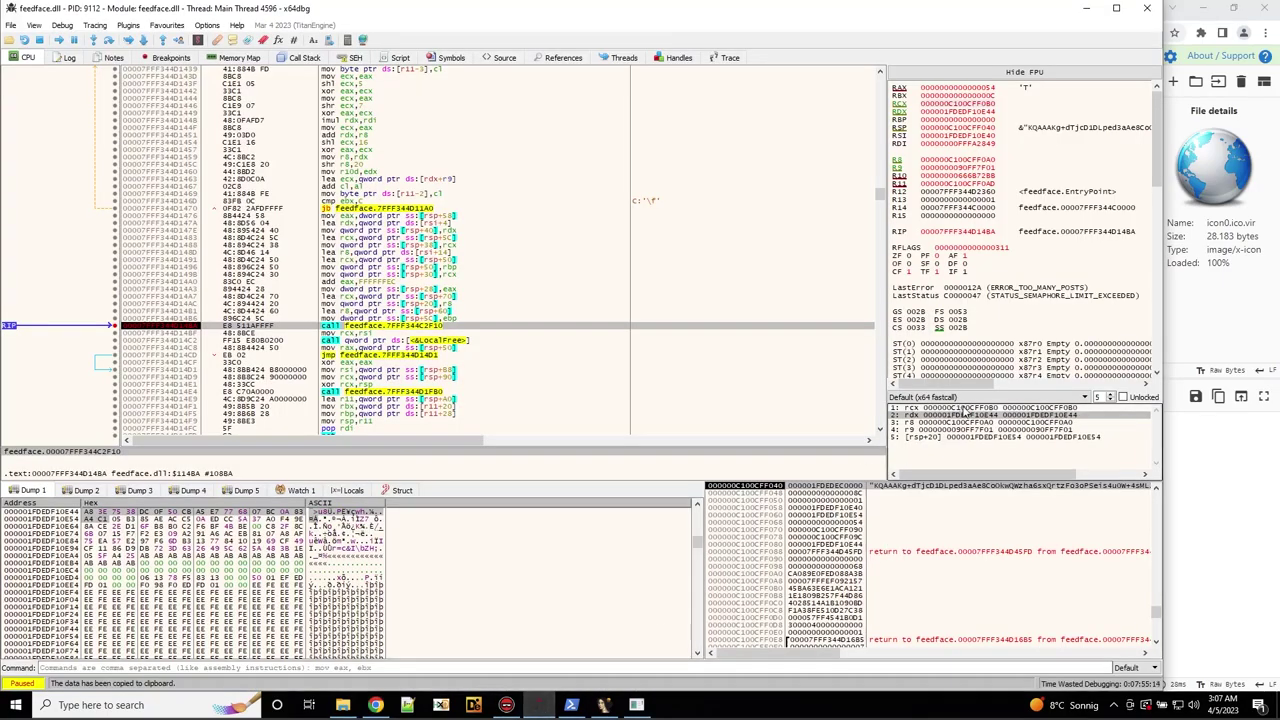
pyautogui.rightClick(960, 410)
pyautogui.click(952, 413)
pyautogui.rightClick(960, 413)
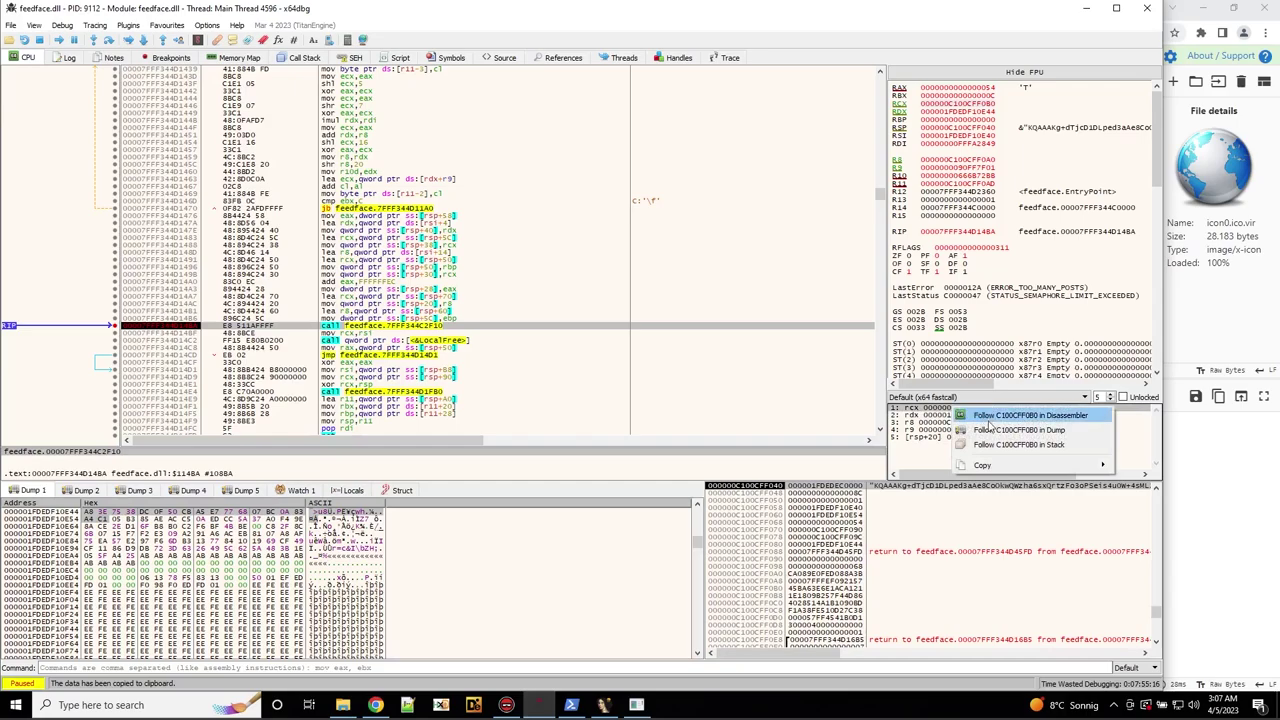
pyautogui.click(1018, 429)
pyautogui.moveTo(86, 518); pyautogui.dragTo(296, 527)
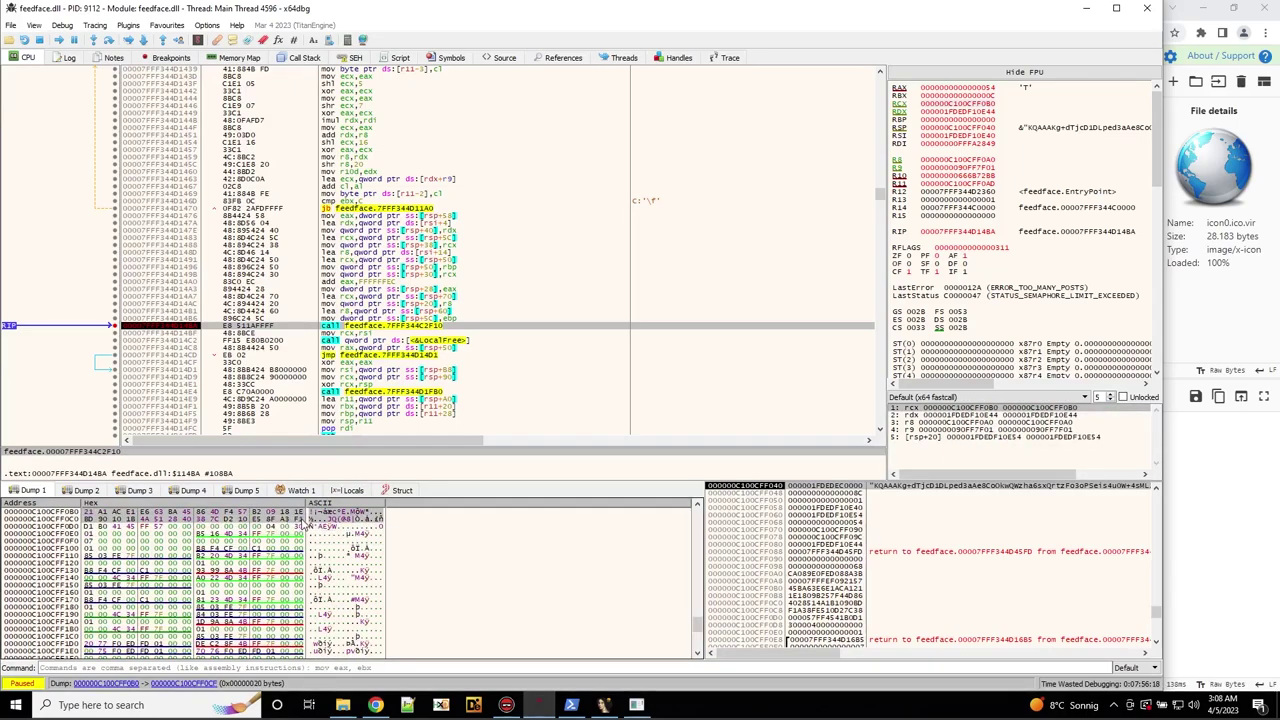
# Try replacing the AES Decrypt Key in CyberChef with a plain copy of the selected dump rows.
pyautogui.hotkey('ctrl', 'c')
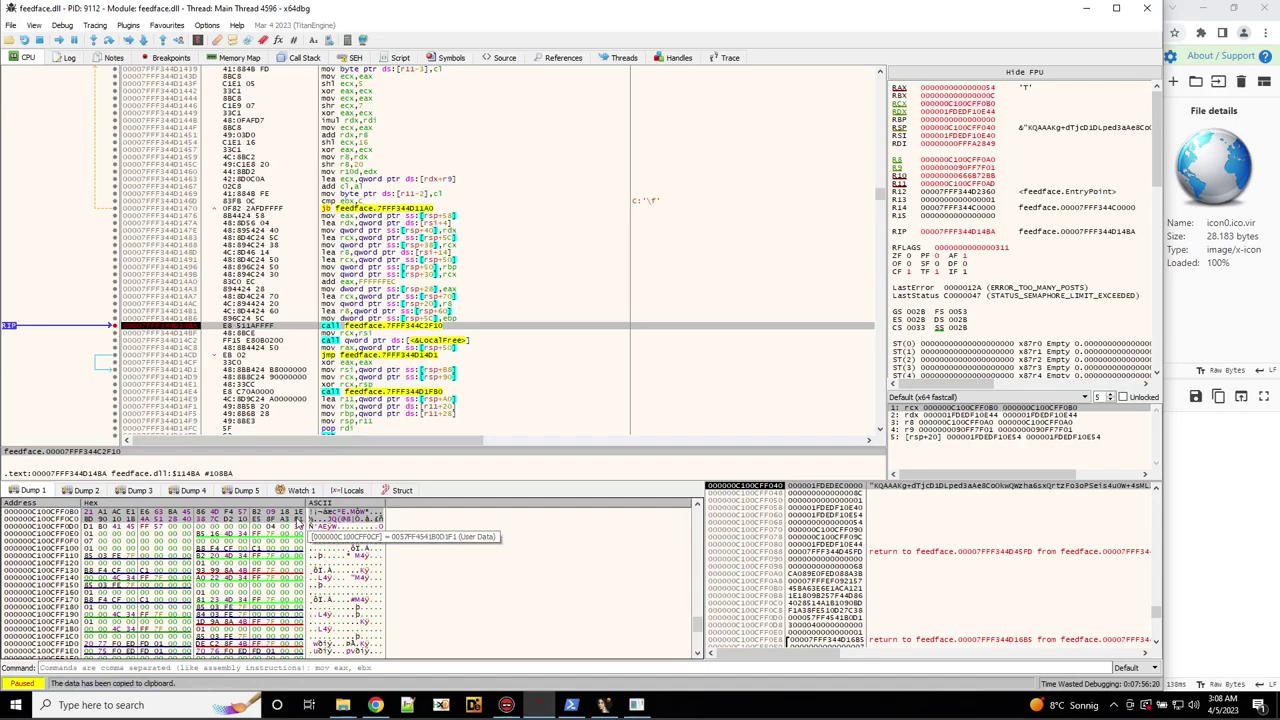
pyautogui.click(375, 705)
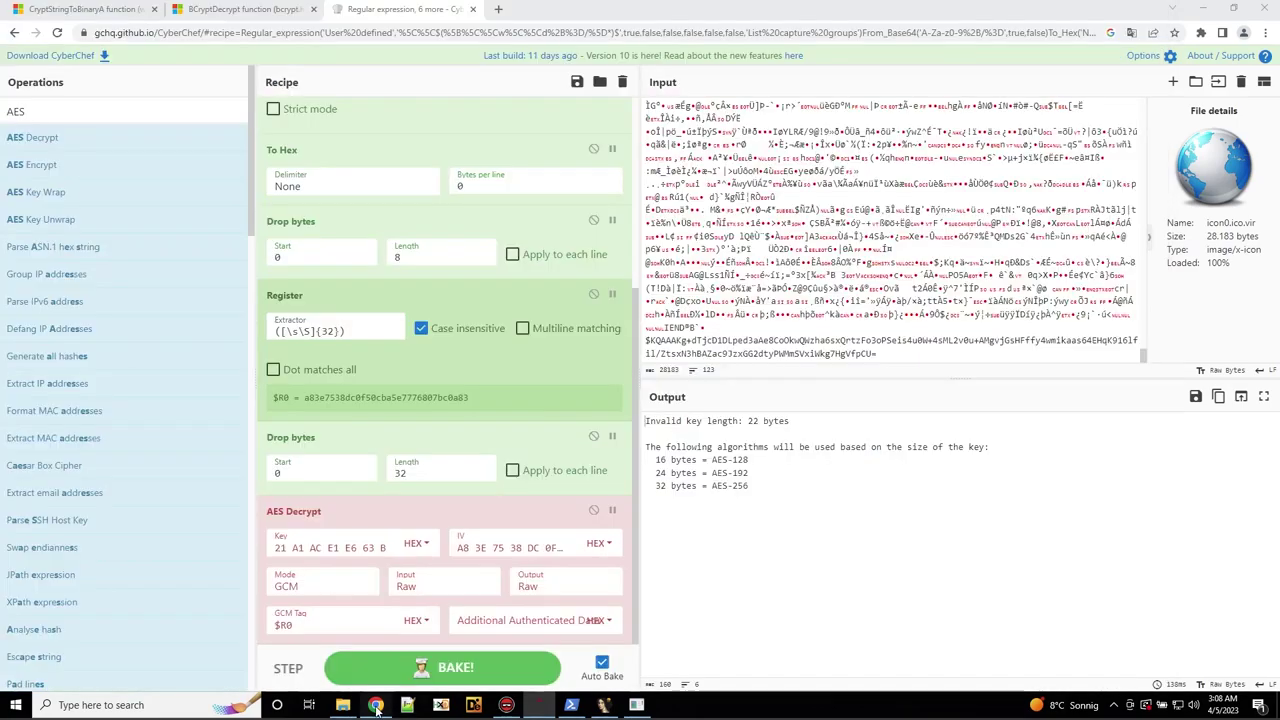
pyautogui.tripleClick(350, 554)
pyautogui.hotkey('ctrl', 'v')
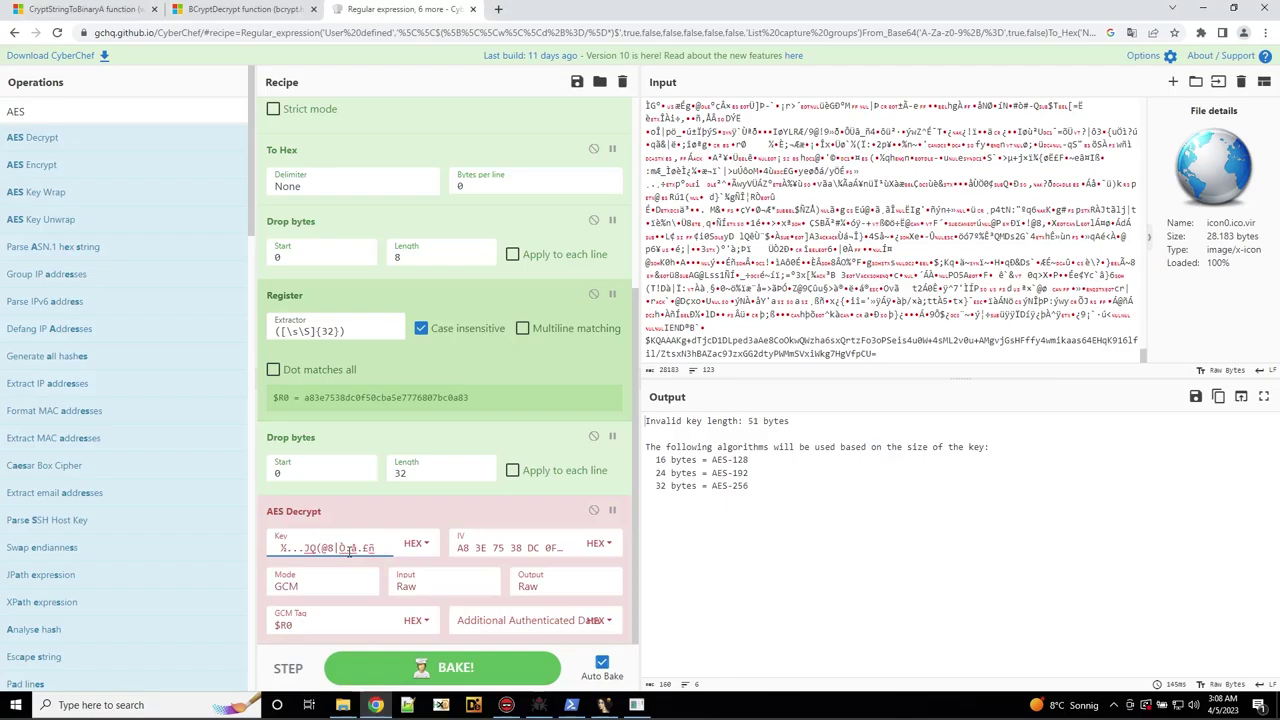
# Copy the 32 selected key bytes from x64dbg's dump in binary form, paste them over CyberChef's AES Decrypt Key and set Input to Hex.
pyautogui.click(539, 705)
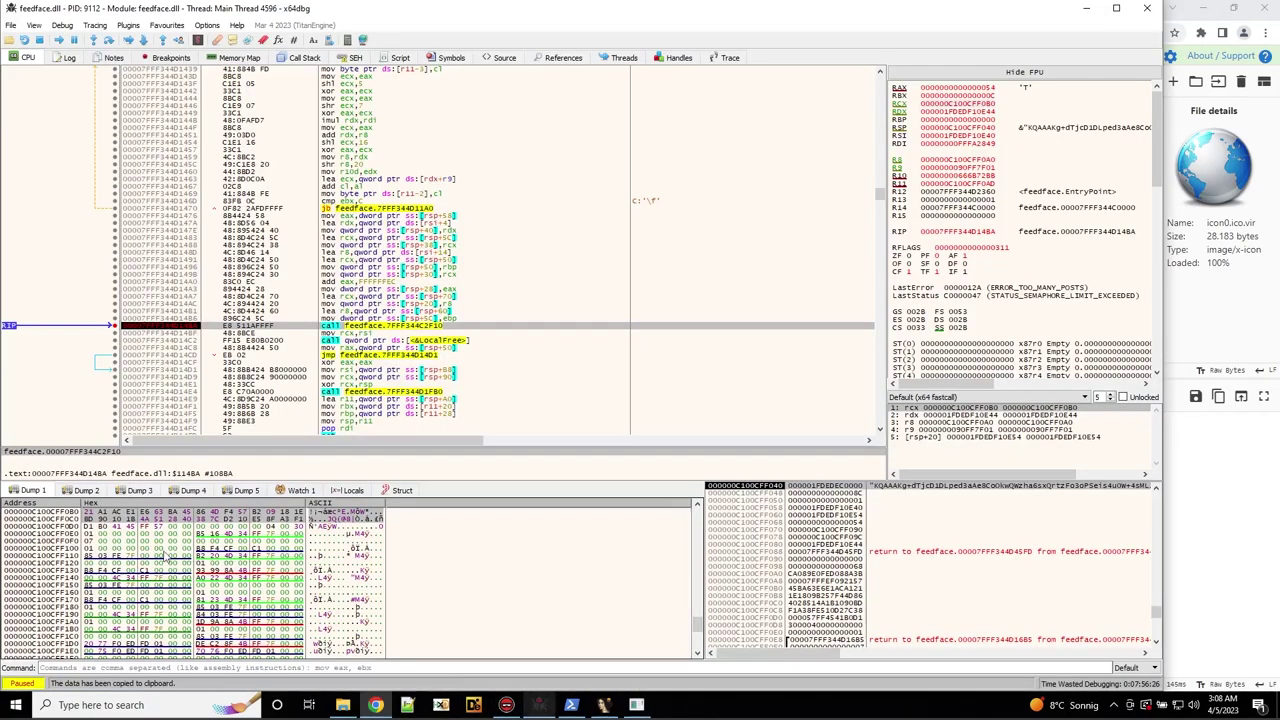
pyautogui.rightClick(152, 522)
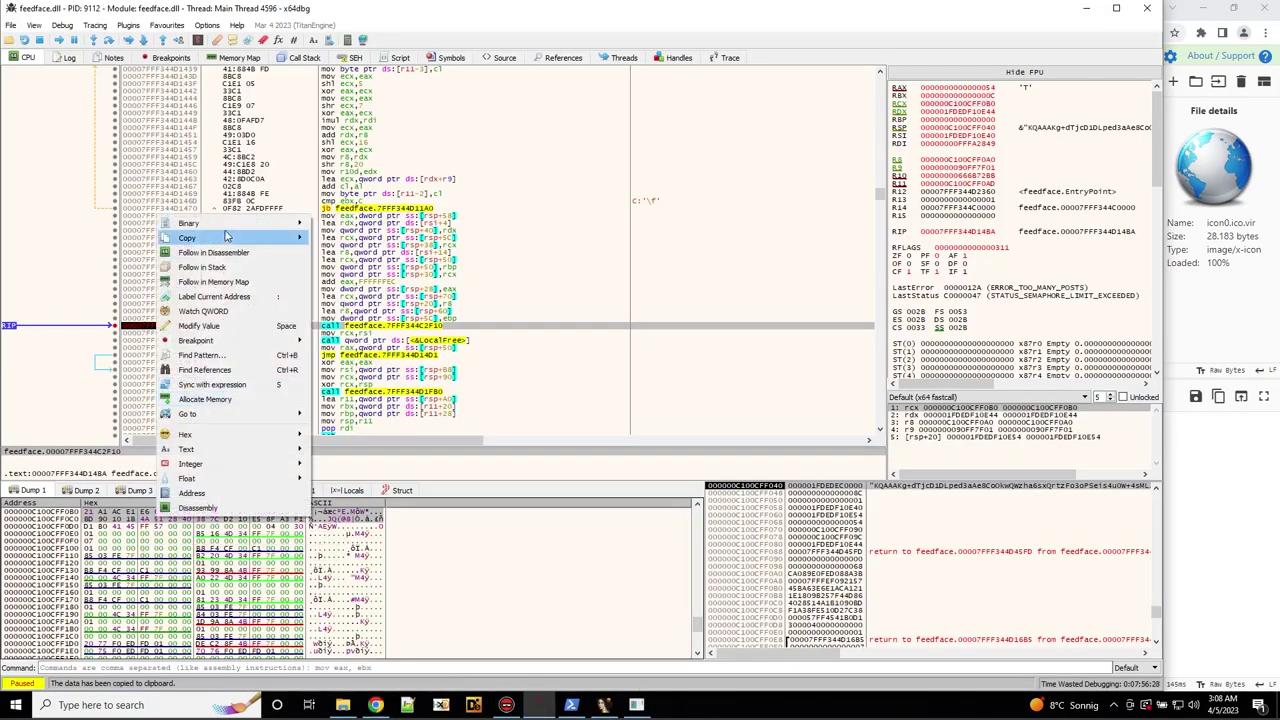
pyautogui.moveTo(233, 224)
pyautogui.click(345, 252)
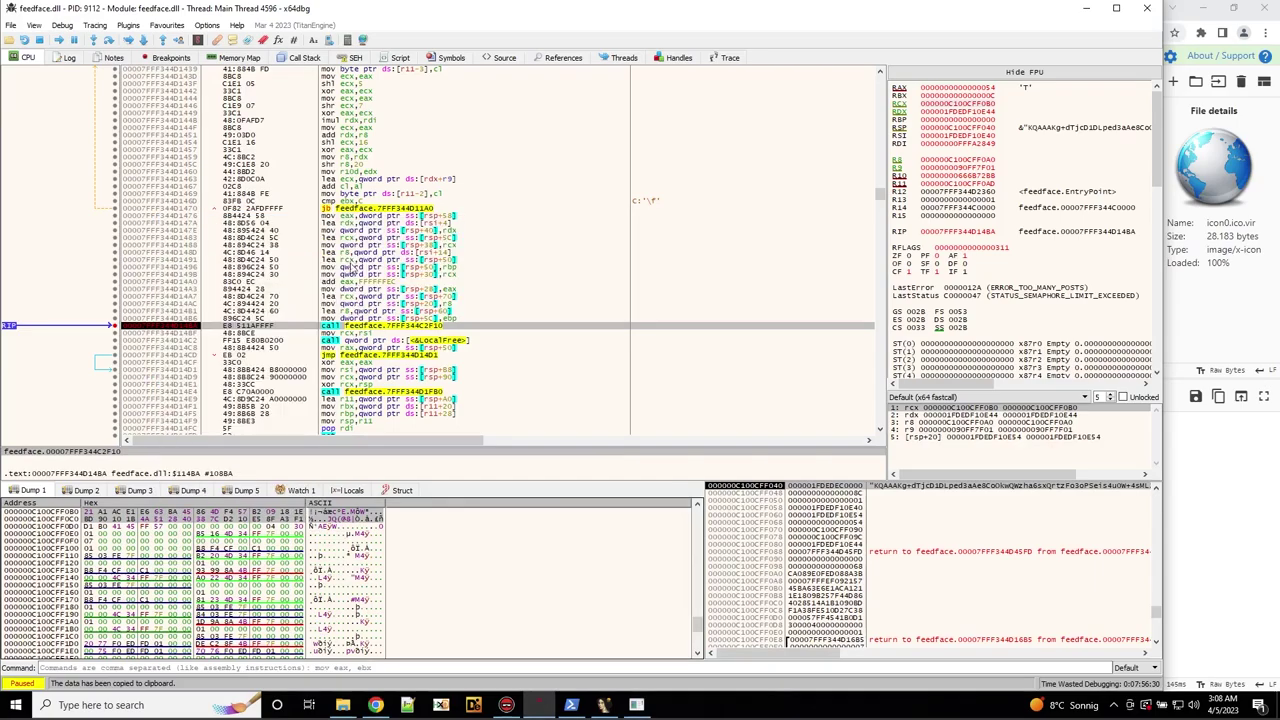
pyautogui.click(375, 705)
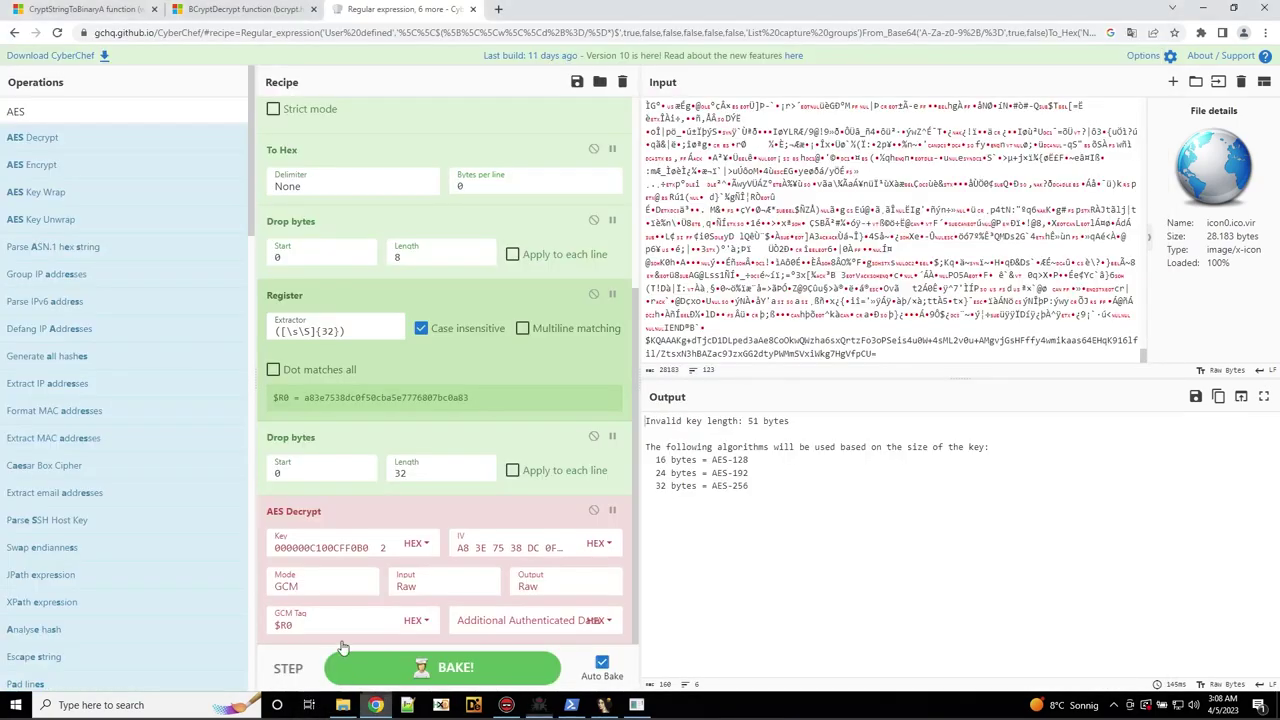
pyautogui.tripleClick(349, 552)
pyautogui.hotkey('ctrl', 'v')
# Clear the IV field of the AES Decrypt operation.
pyautogui.click(468, 545)
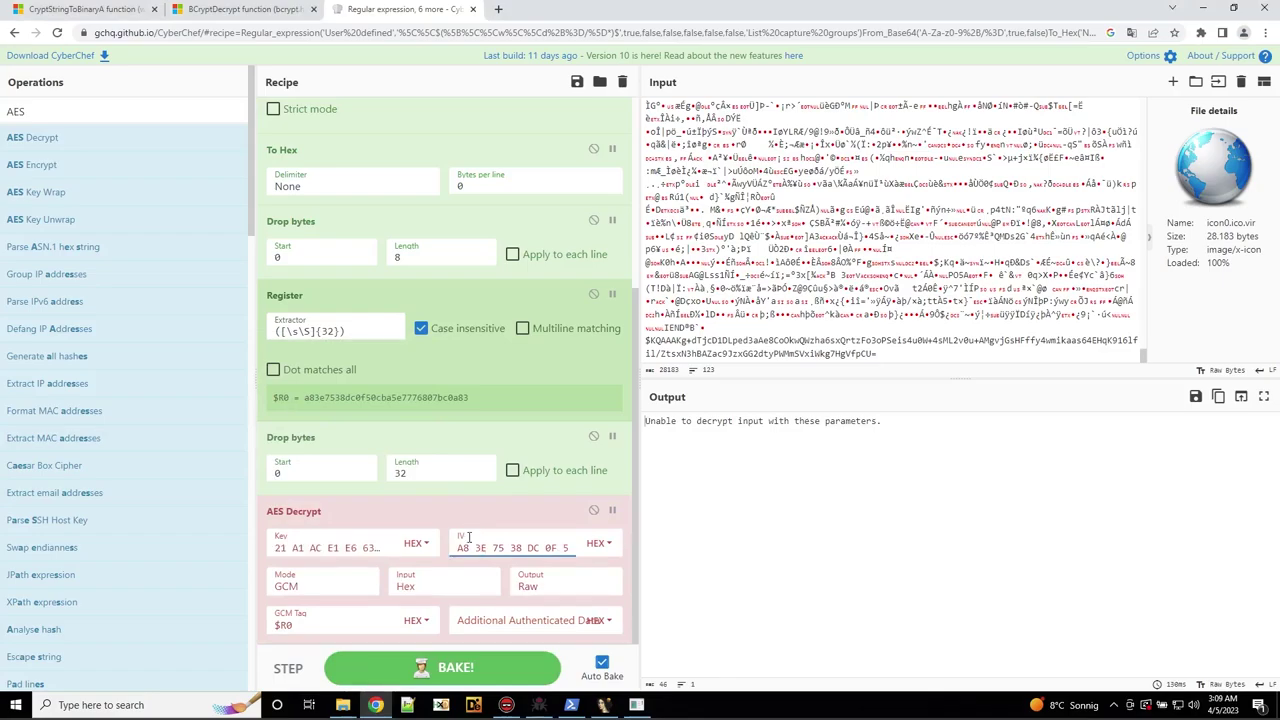
pyautogui.moveTo(548, 547); pyautogui.dragTo(445, 548)
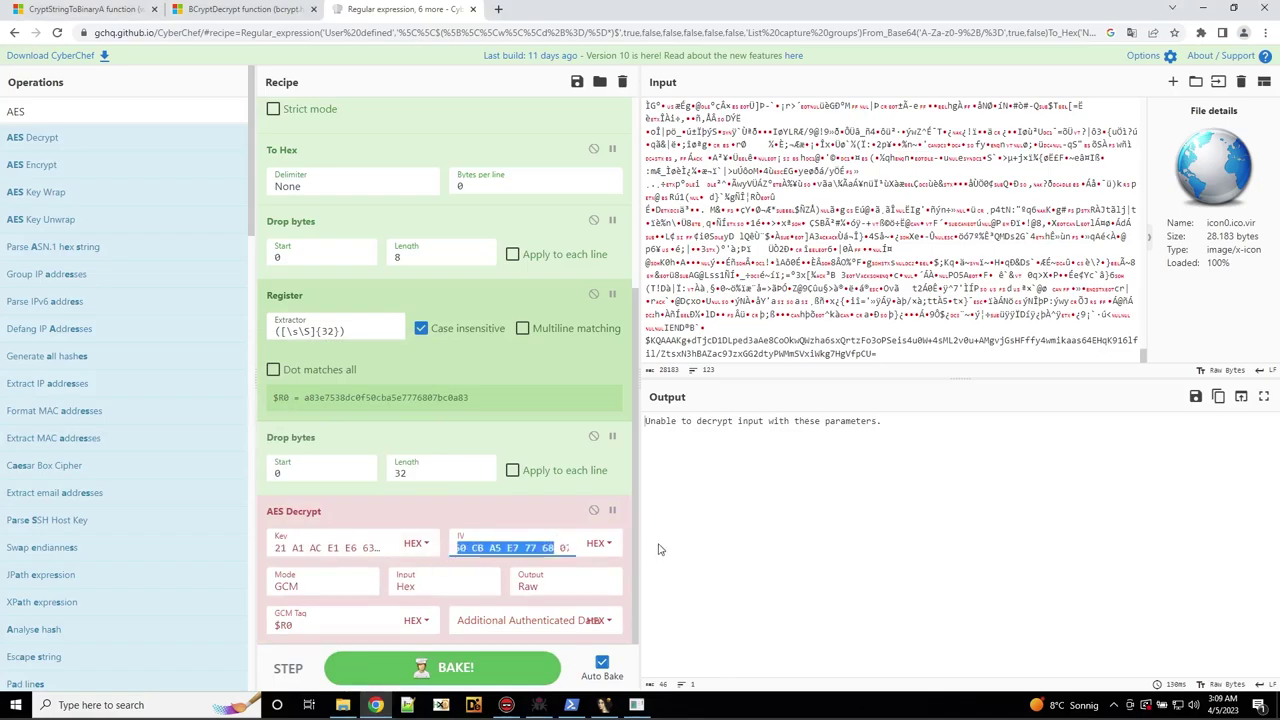
pyautogui.press('BackSpace')
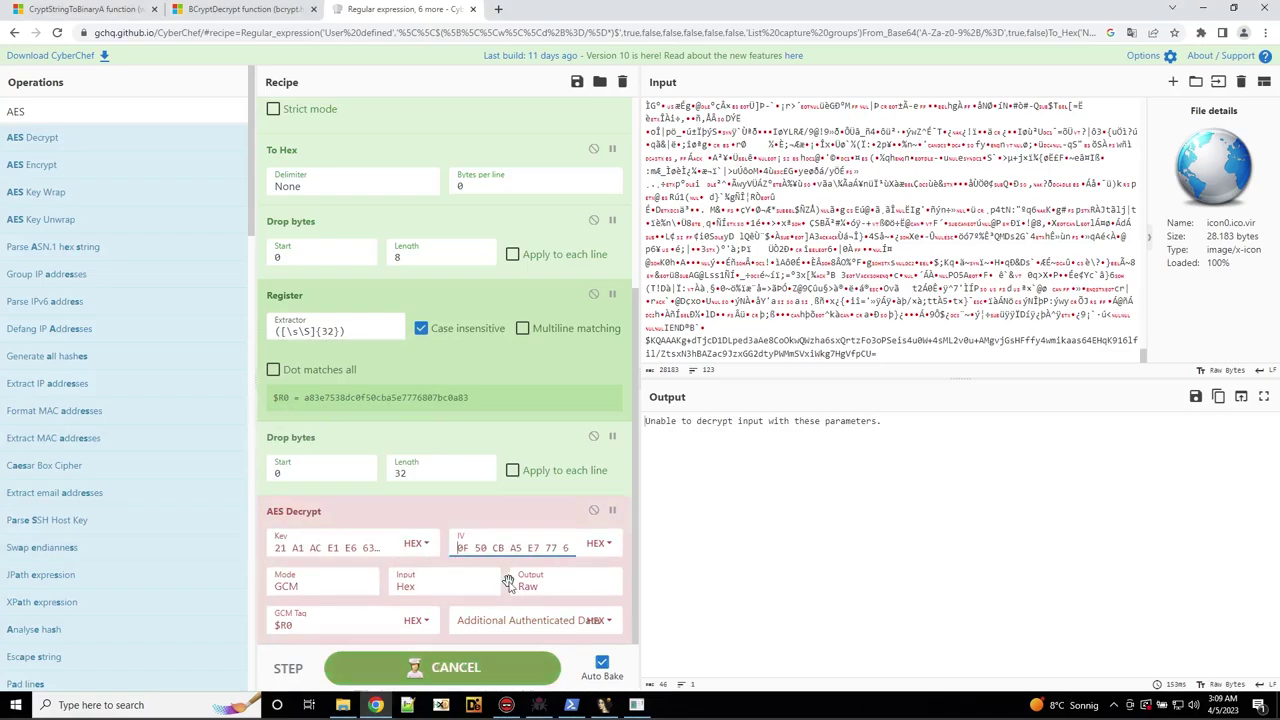
pyautogui.press('Delete')
pyautogui.press('Delete')
pyautogui.press('Delete')
pyautogui.press('Delete')
pyautogui.press('Delete')
pyautogui.press('Delete')
pyautogui.press('Delete')
pyautogui.press('Delete')
pyautogui.press('Delete')
pyautogui.press('Delete')
pyautogui.press('Delete')
pyautogui.press('Delete')
pyautogui.press('Delete')
pyautogui.press('Delete')
pyautogui.press('Delete')
pyautogui.press('Delete')
pyautogui.press('Delete')
pyautogui.press('Delete')
pyautogui.press('Delete')
pyautogui.press('Delete')
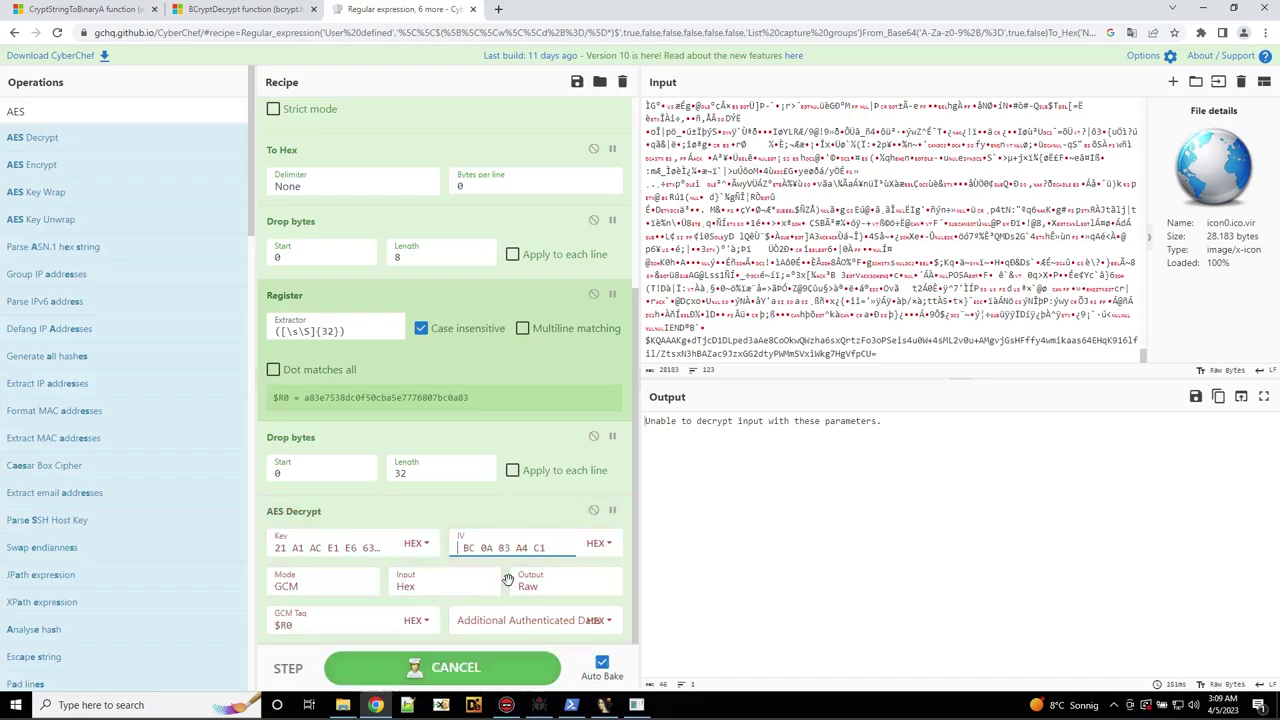
# Return to decryptString in IDA and examine which argument of the decryptBCode call is the nonce.
pyautogui.click(539, 705)
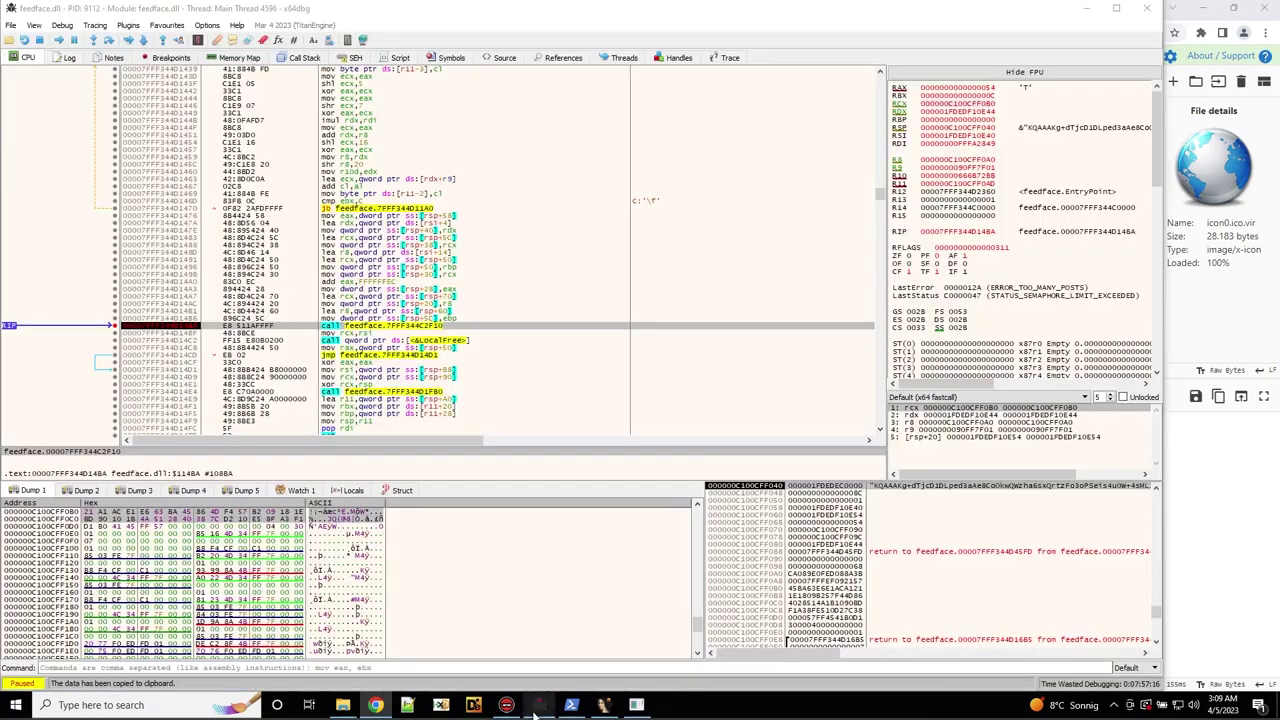
pyautogui.click(604, 705)
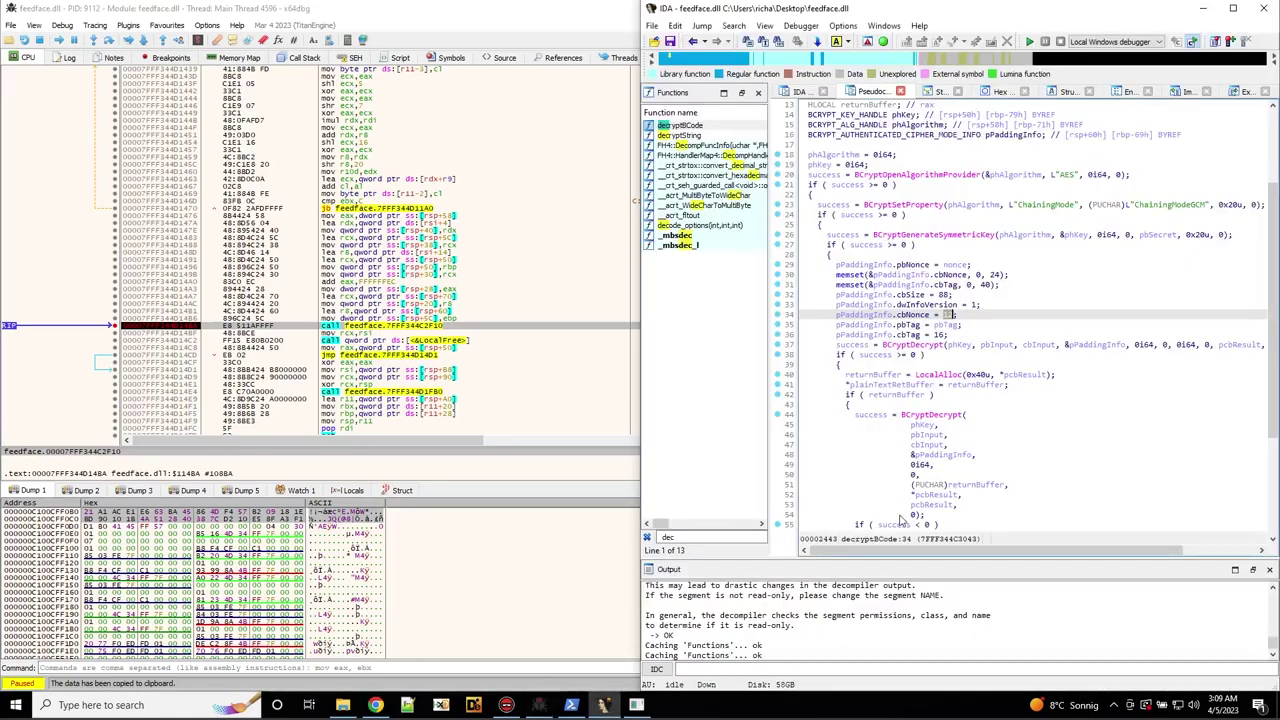
pyautogui.click(692, 41)
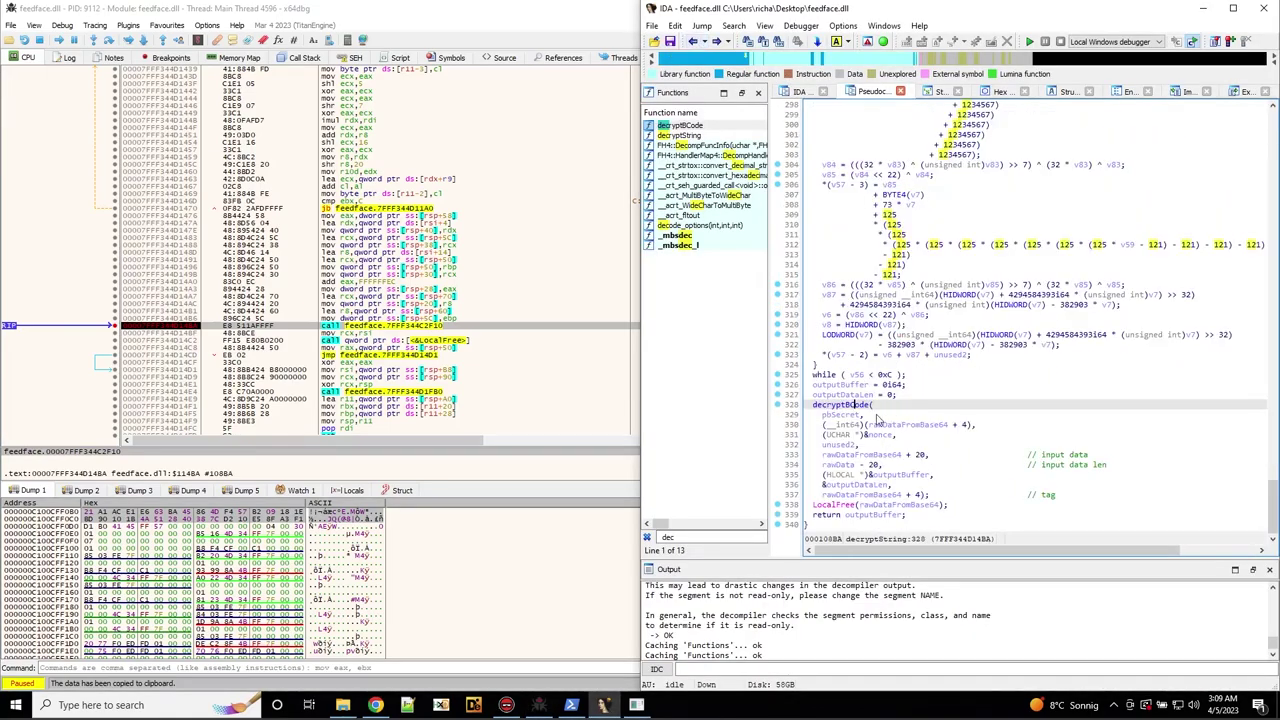
pyautogui.click(876, 415)
pyautogui.click(916, 436)
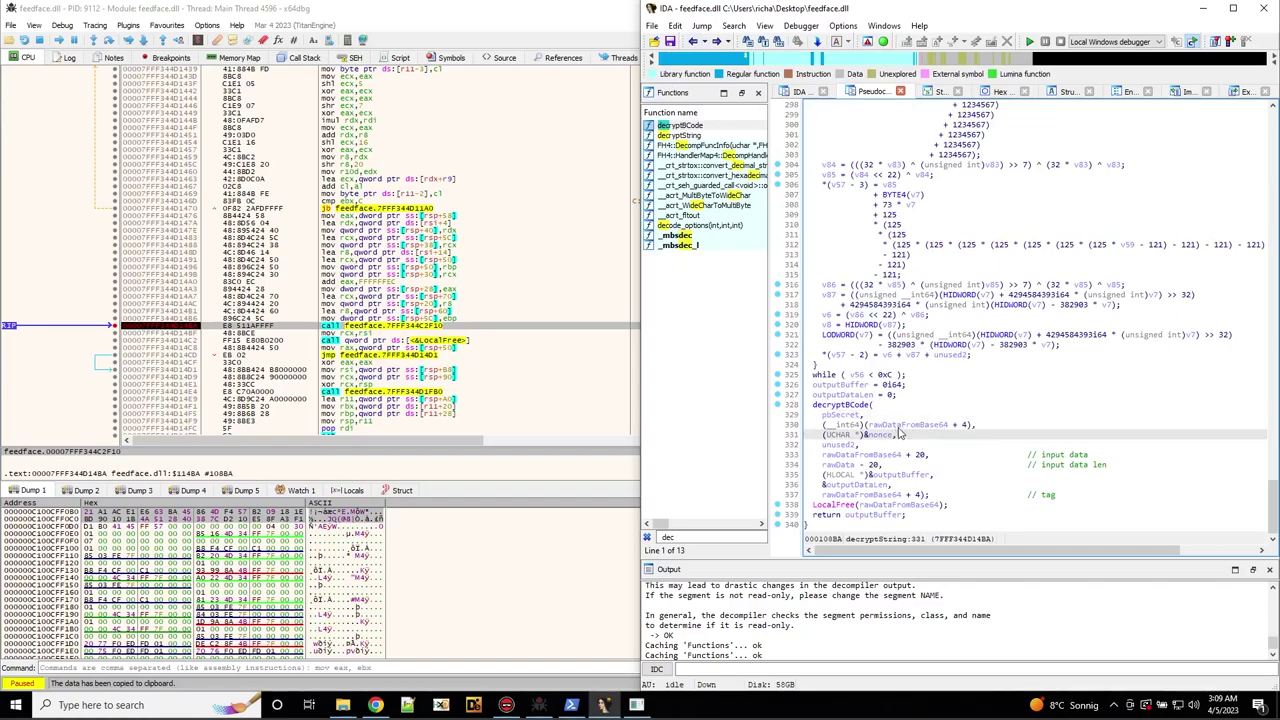
# Switch to x64dbg, follow the r8 argument in the dump and select the first 12 nonce bytes at 000000C100CFF0A0.
pyautogui.click(539, 705)
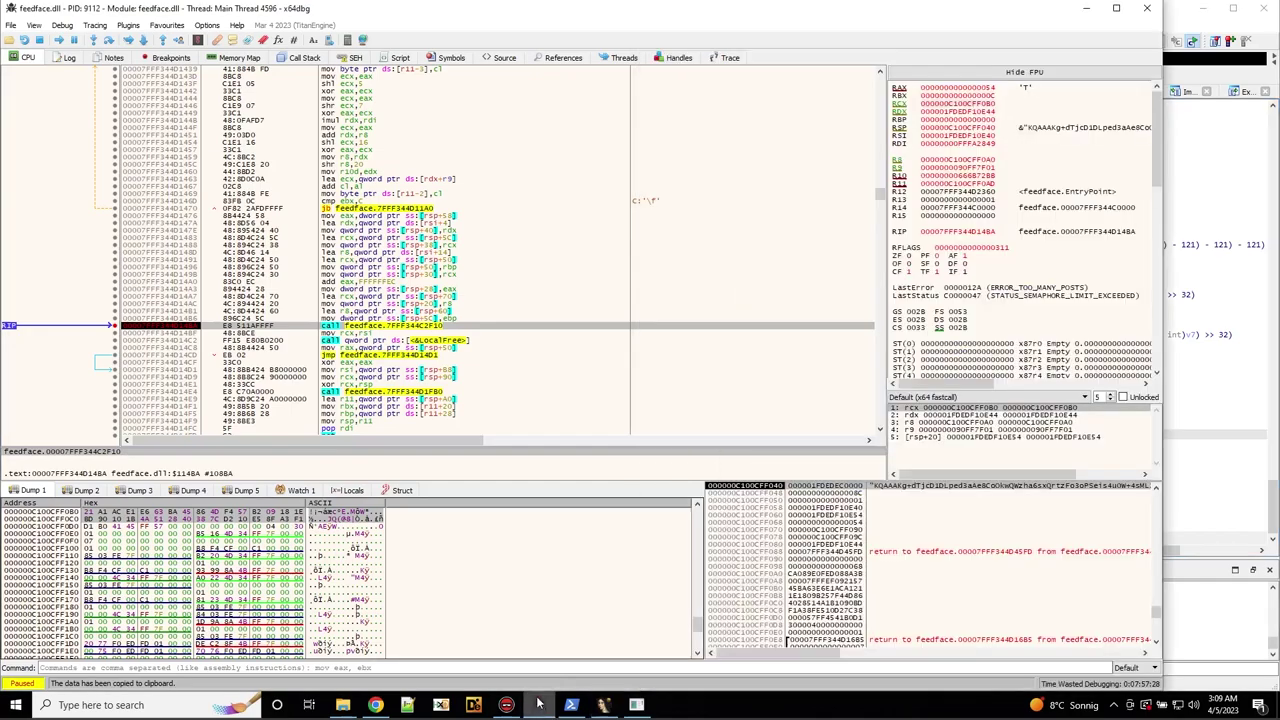
pyautogui.rightClick(975, 428)
pyautogui.click(1012, 413)
pyautogui.rightClick(1028, 423)
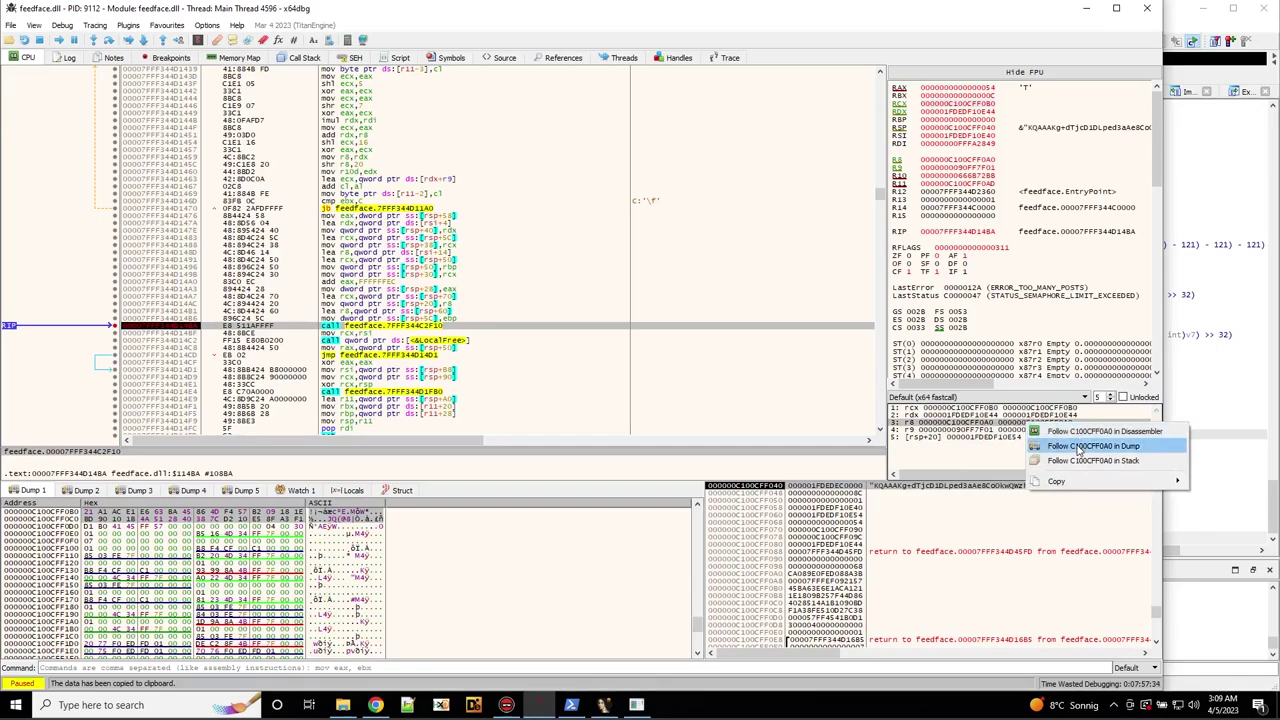
pyautogui.click(1075, 446)
pyautogui.moveTo(88, 519); pyautogui.dragTo(172, 526)
# Copy the selected nonce bytes in binary form and paste them into CyberChef's empty AES Decrypt IV field.
pyautogui.rightClick(242, 516)
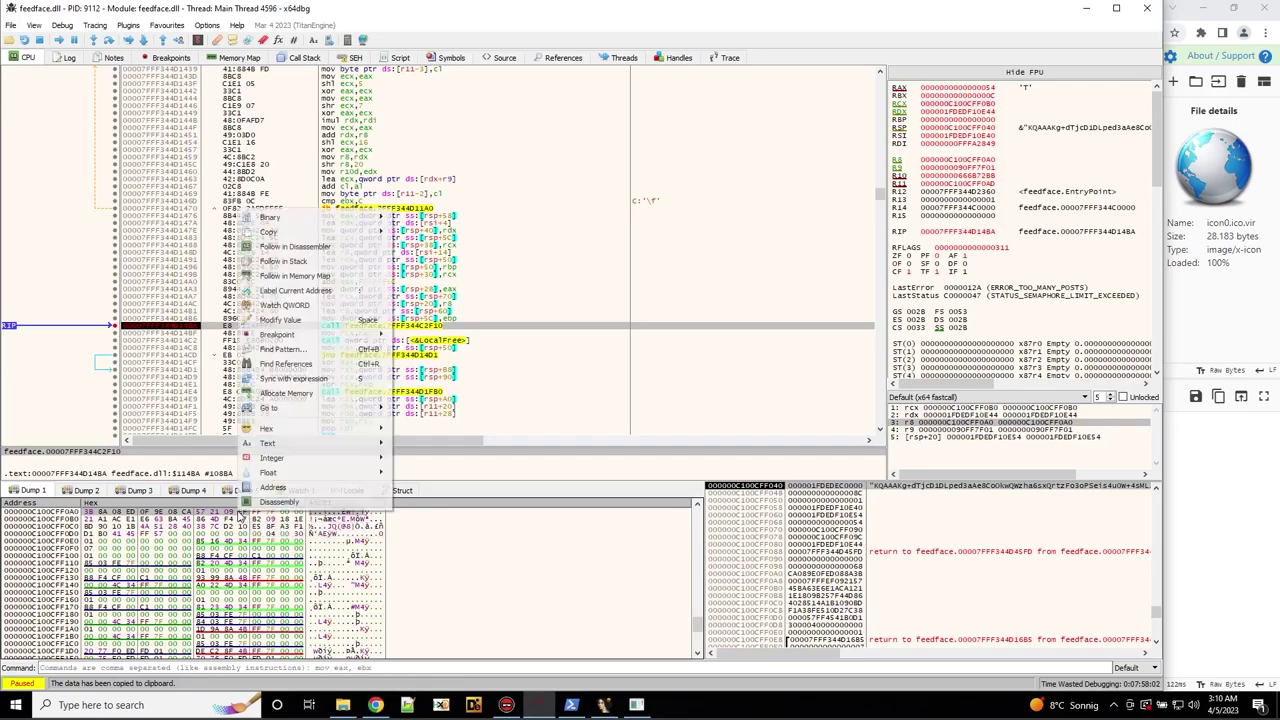
pyautogui.moveTo(351, 220)
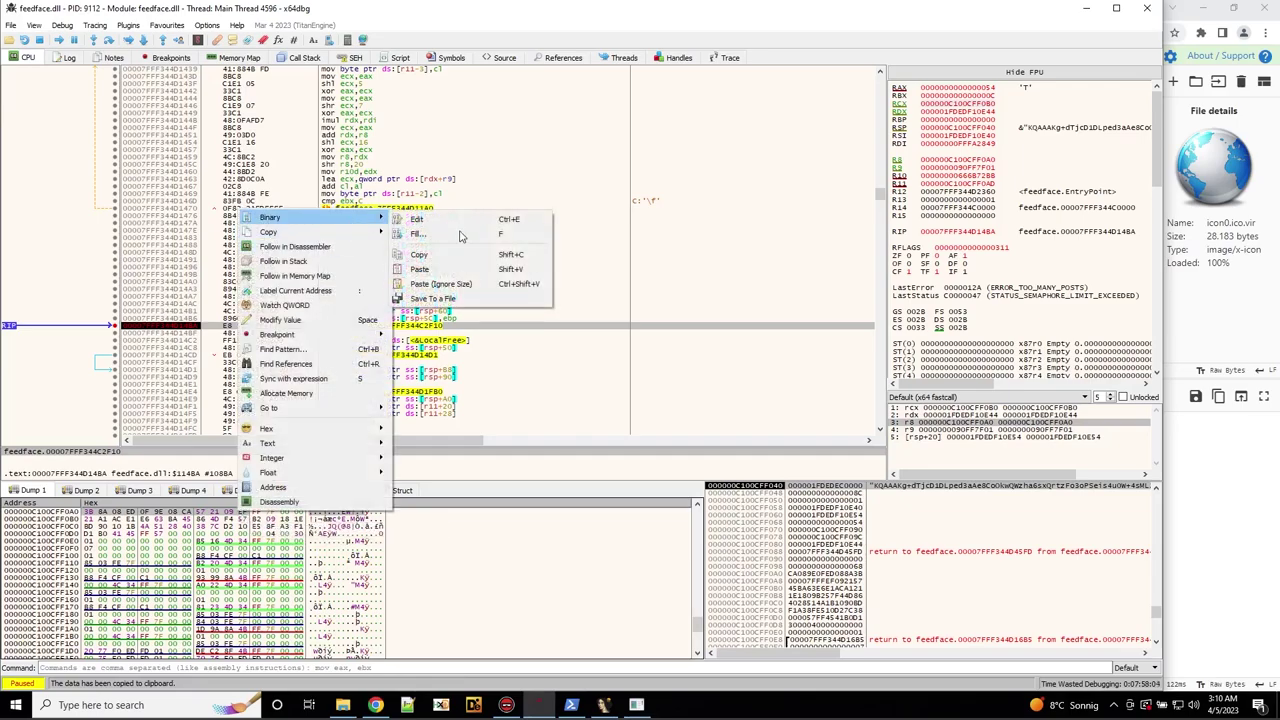
pyautogui.click(431, 253)
pyautogui.click(374, 705)
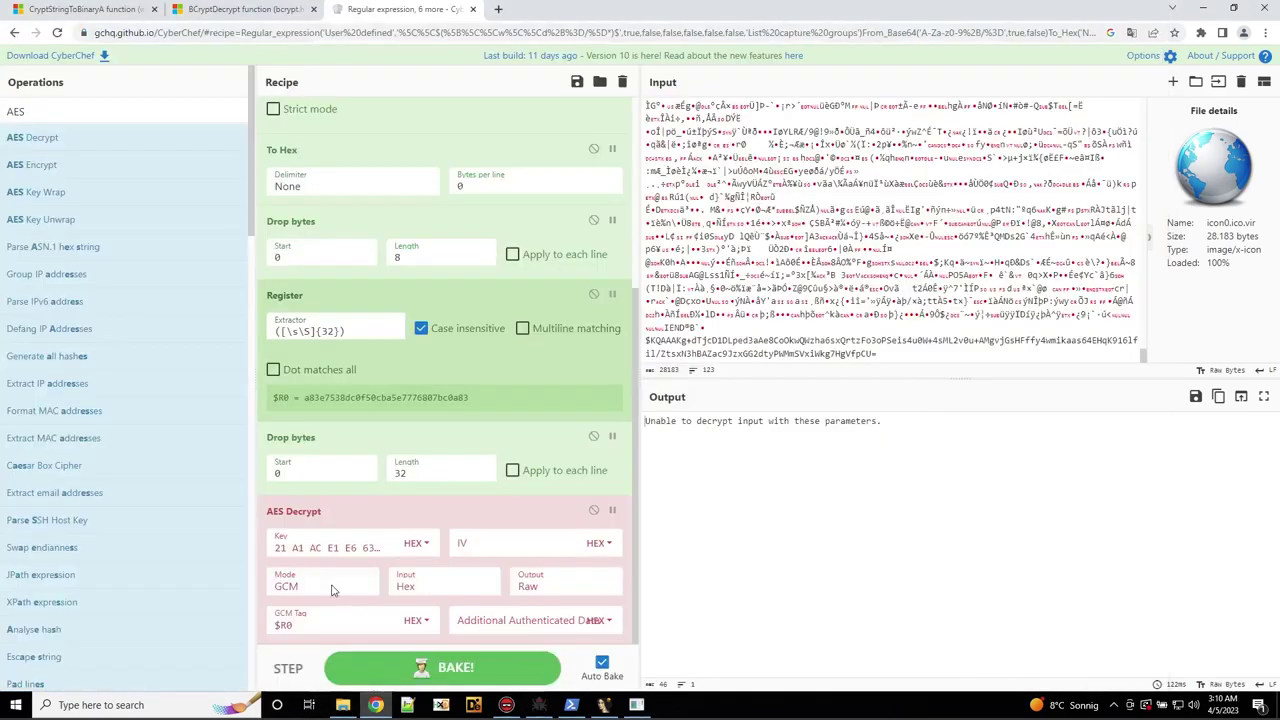
pyautogui.click(530, 548)
pyautogui.hotkey('ctrl', 'v')
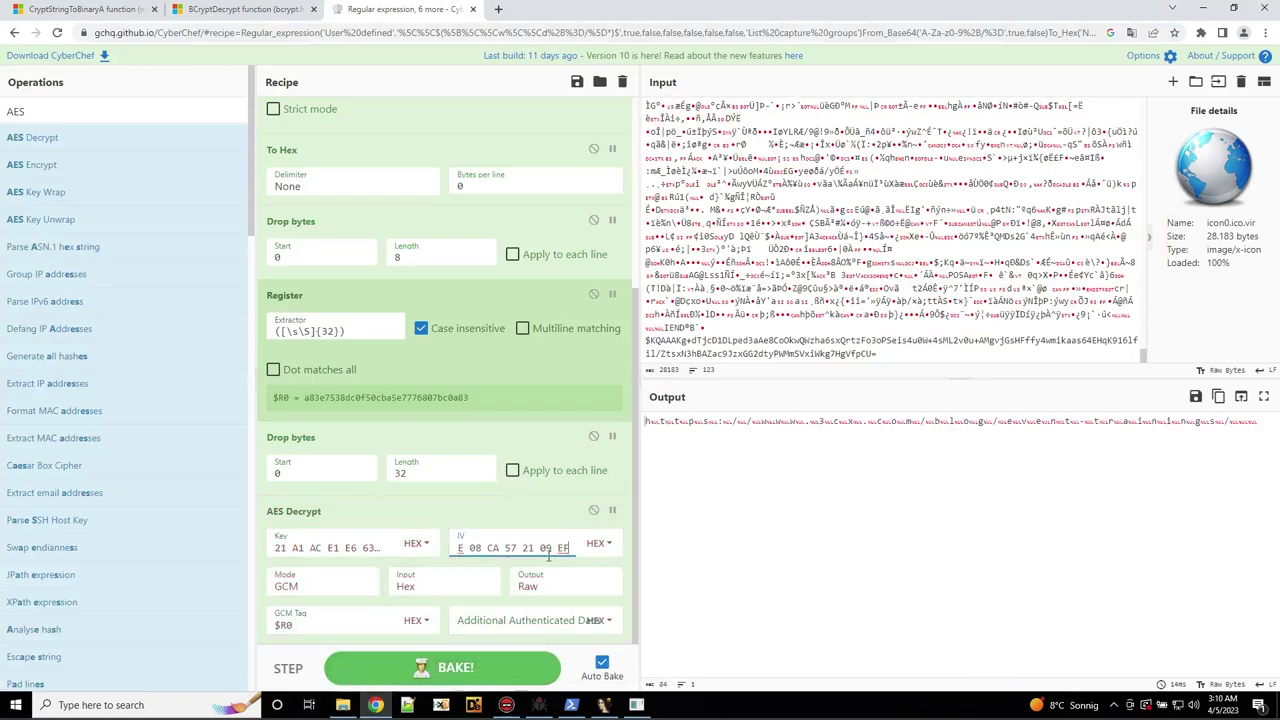
# Find the Remove null bytes operation and add it at the end of the CyberChef recipe.
pyautogui.doubleClick(39, 109)
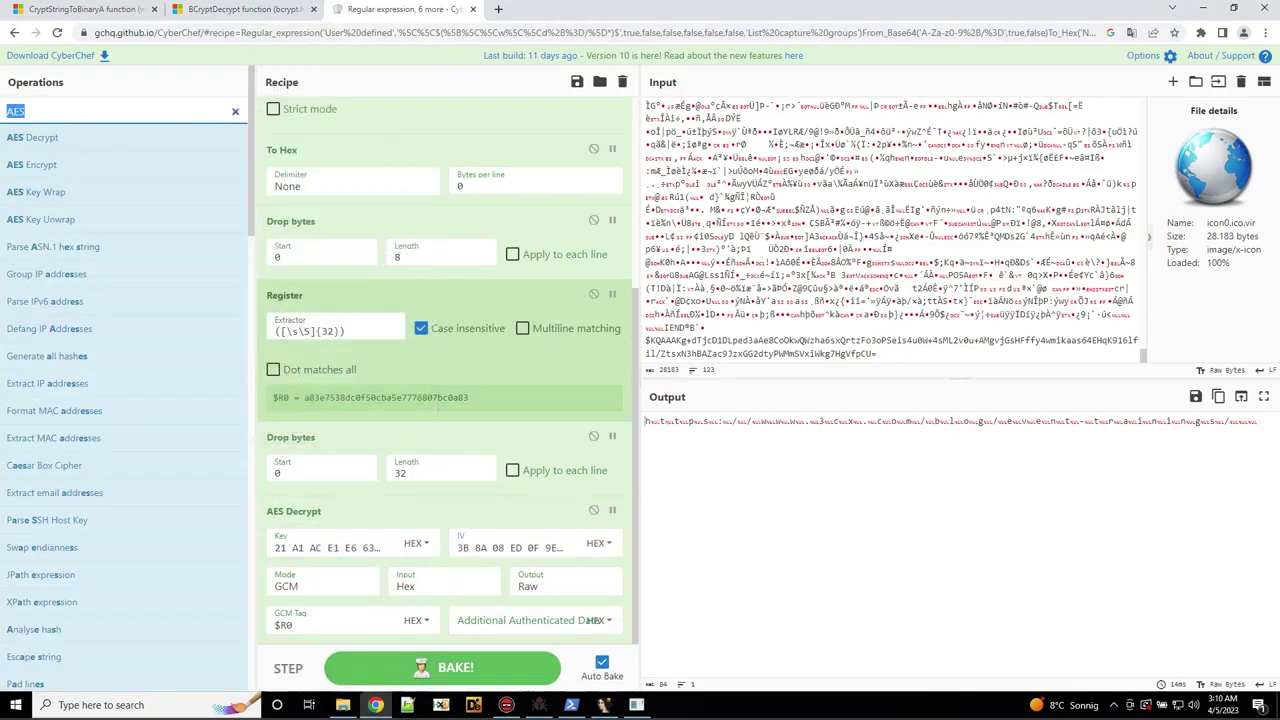
pyautogui.press('BackSpace')
pyautogui.write('d')
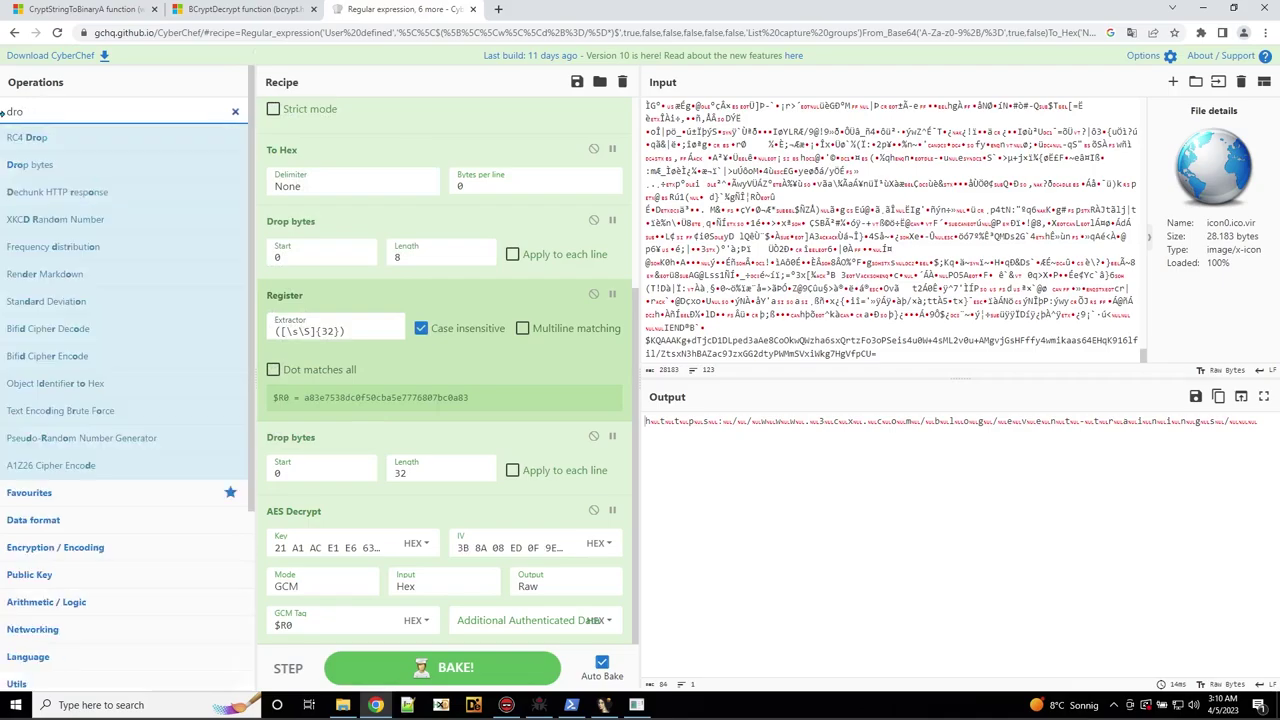
pyautogui.press('BackSpace')
pyautogui.write('nul')
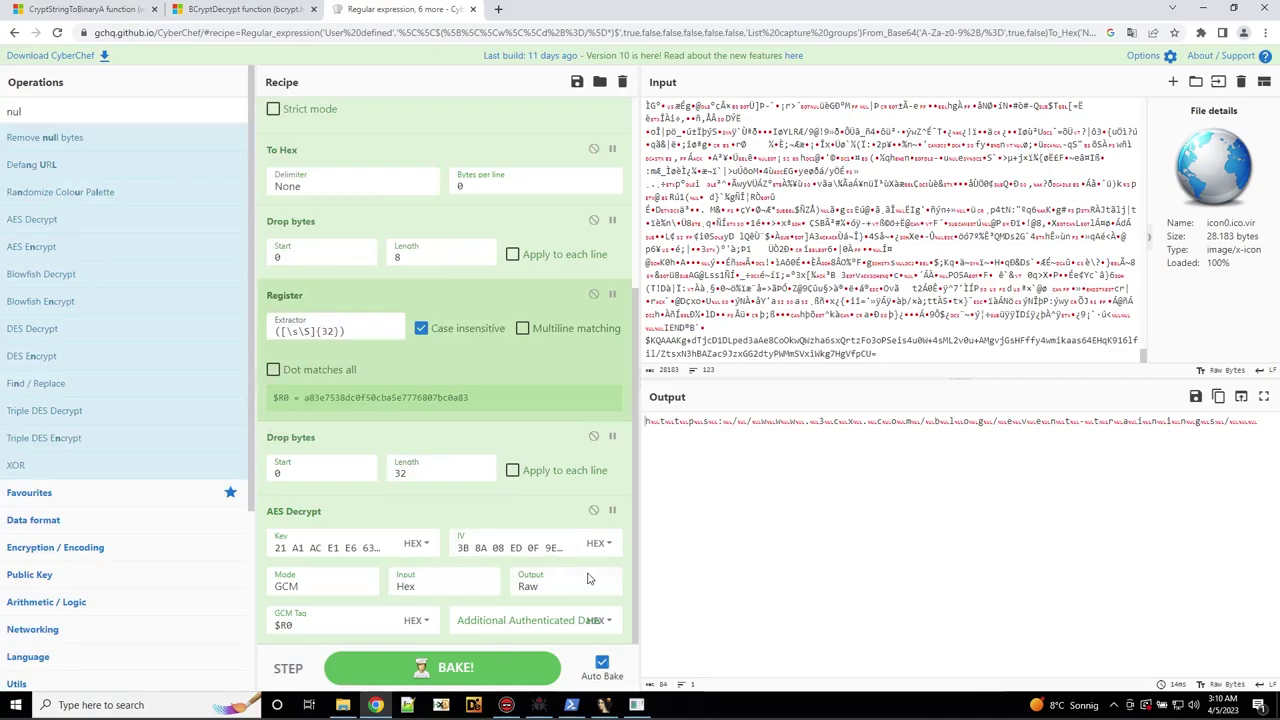
pyautogui.doubleClick(106, 135)
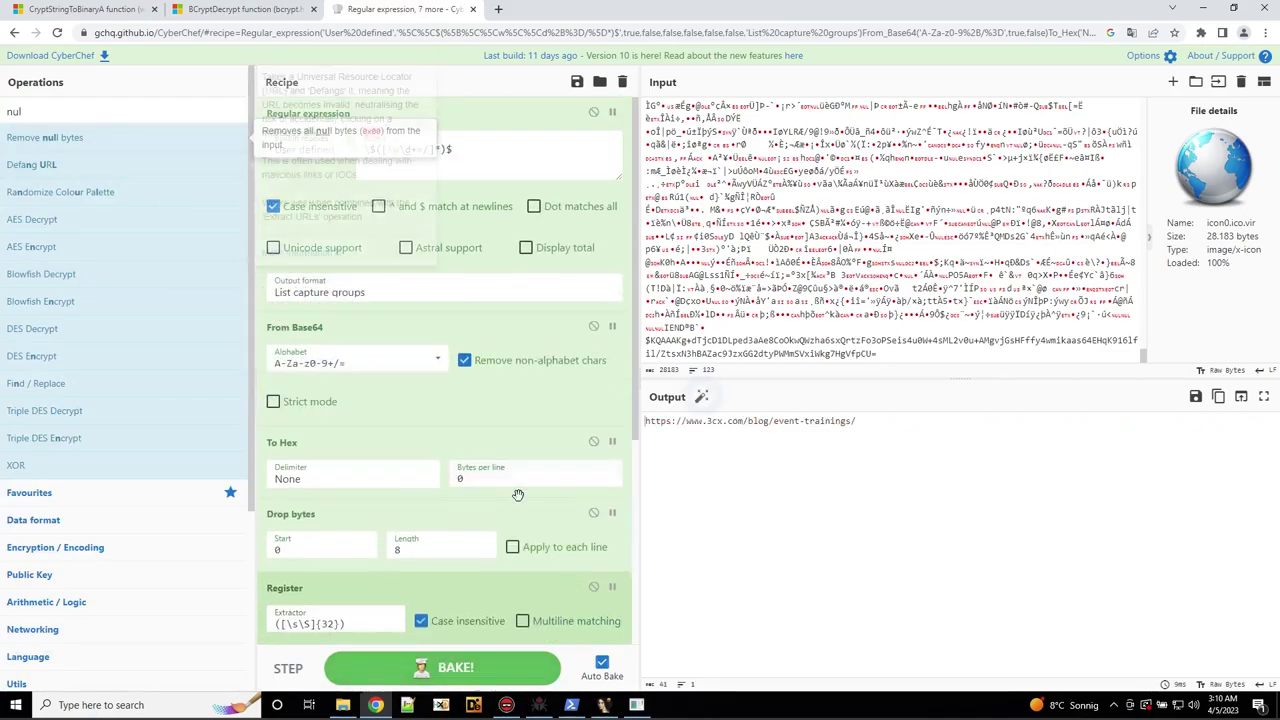
pyautogui.scroll(-3, 516, 500)
pyautogui.scroll(3, 516, 500)
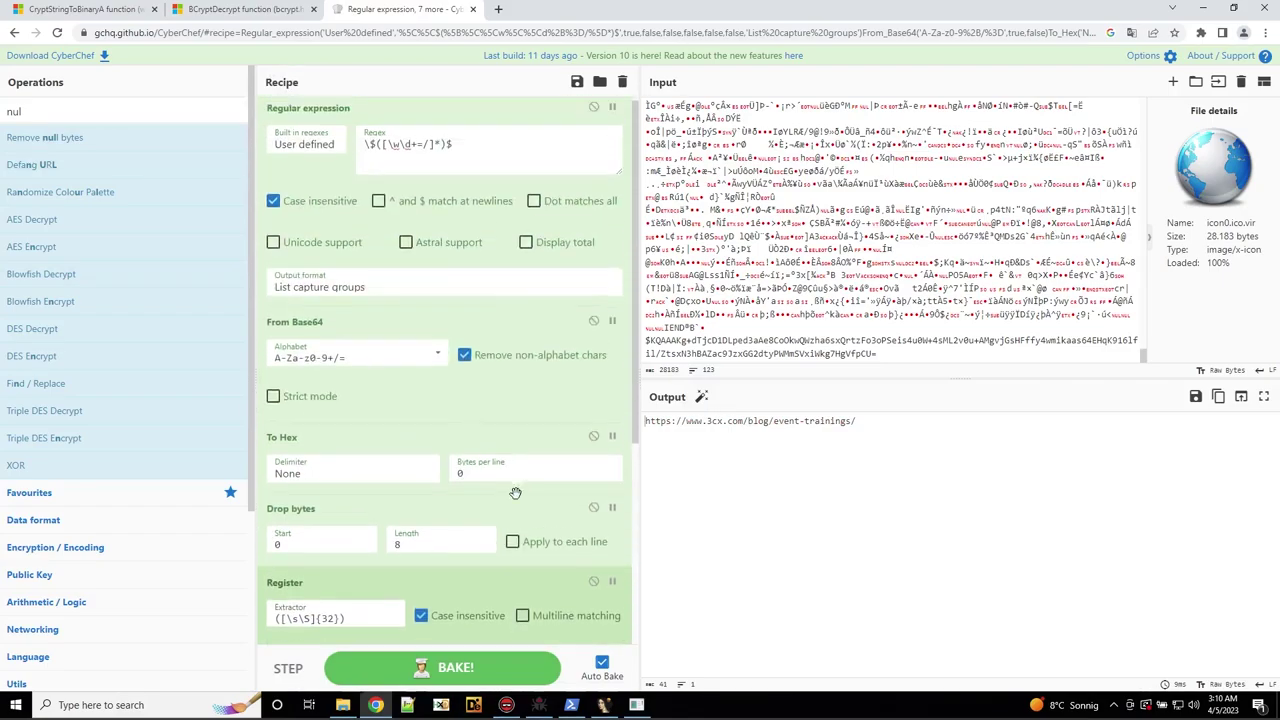
pyautogui.scroll(-3, 515, 490)
pyautogui.scroll(3, 515, 490)
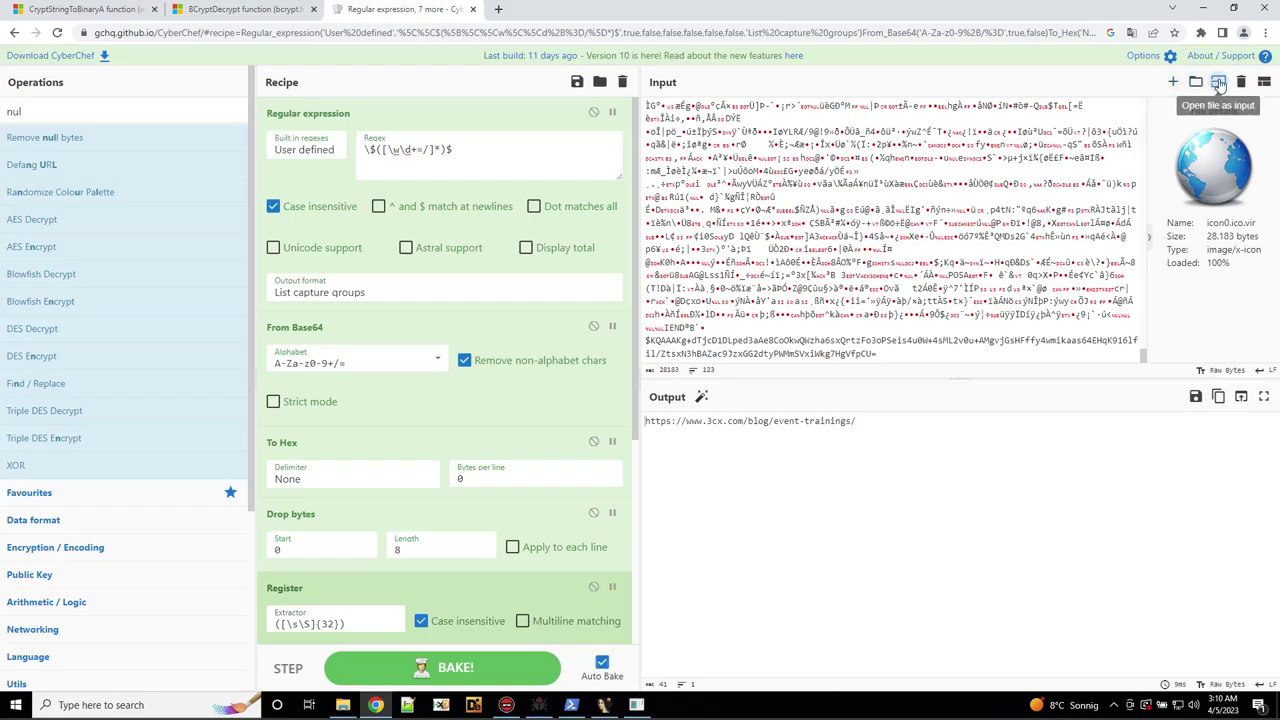
# Load icon6.ico from the 3cxIcons folder as an additional input file.
pyautogui.click(1219, 85)
pyautogui.click(235, 185)
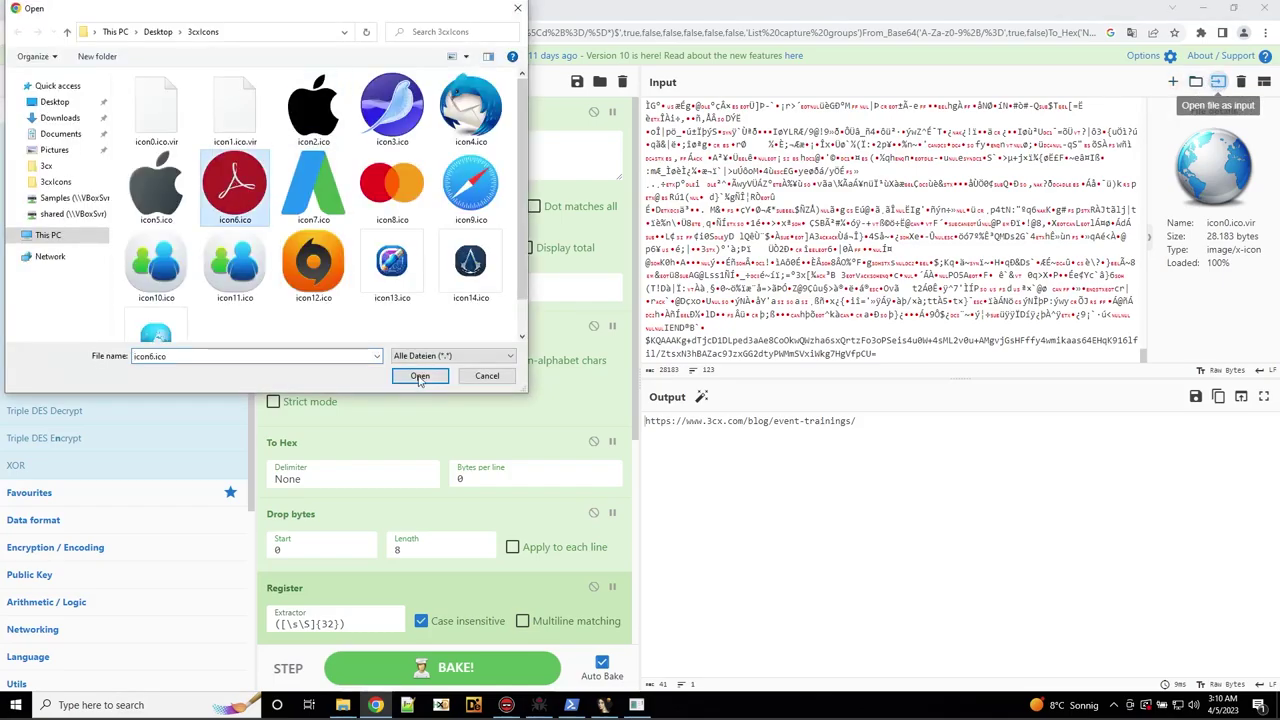
pyautogui.click(419, 376)
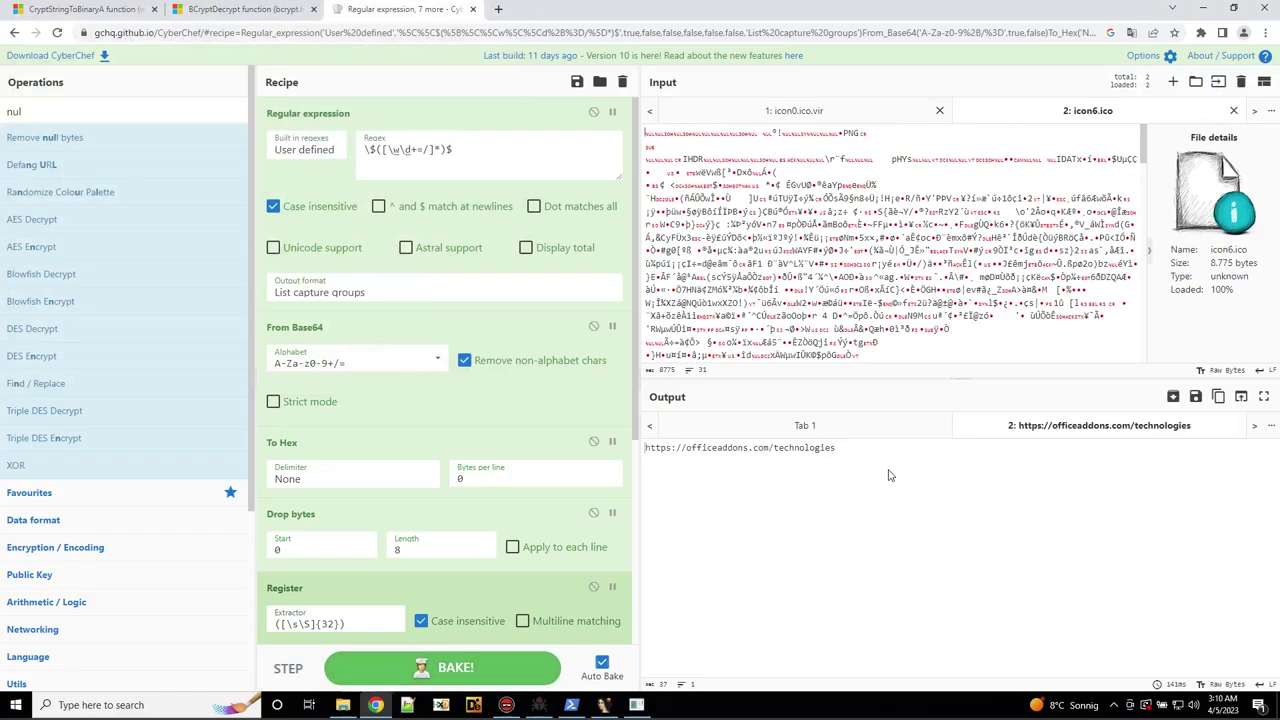
pyautogui.click(1219, 85)
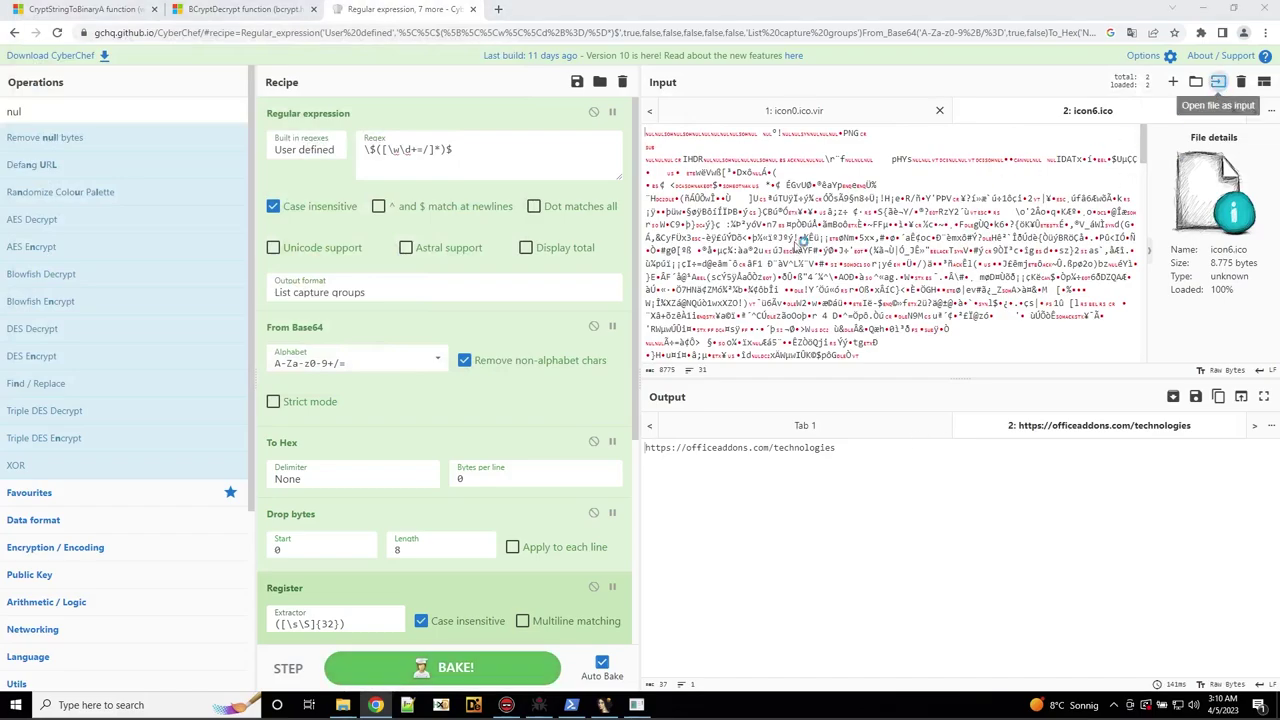
pyautogui.click(313, 262)
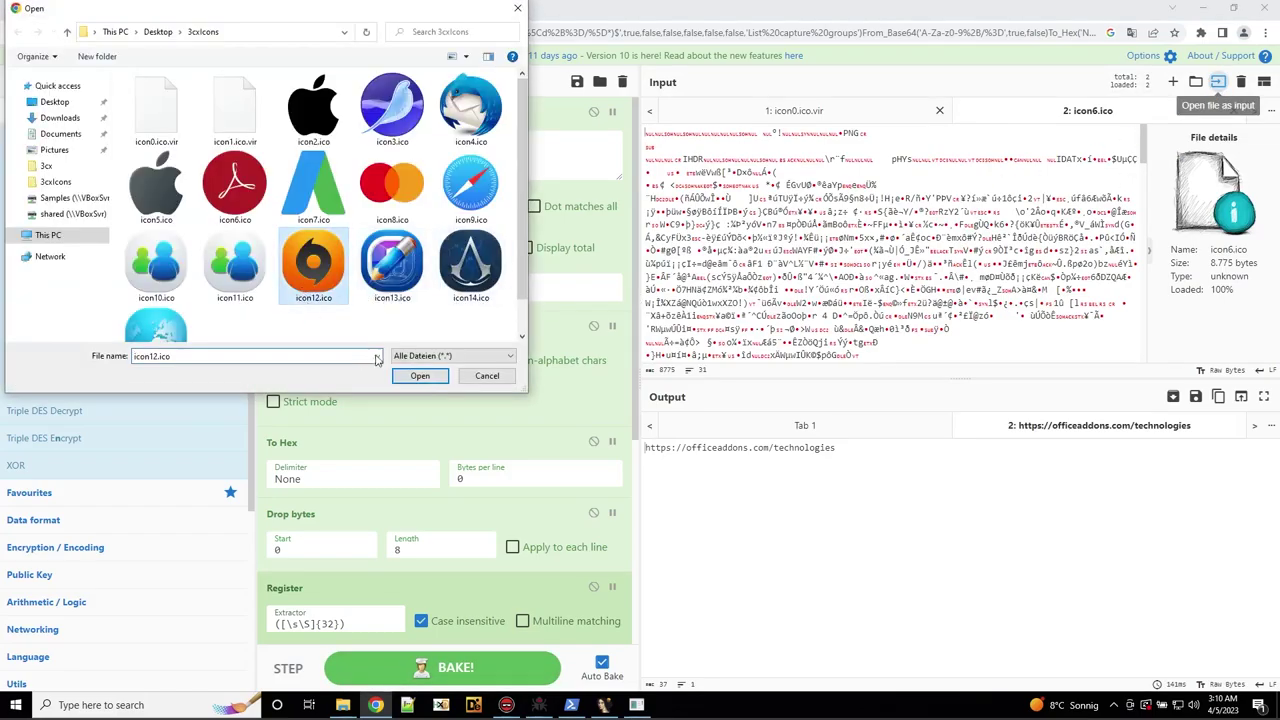
pyautogui.click(480, 377)
# Load the whole 3cxIcons folder as input and allow the upload of its 16 files.
pyautogui.click(1196, 82)
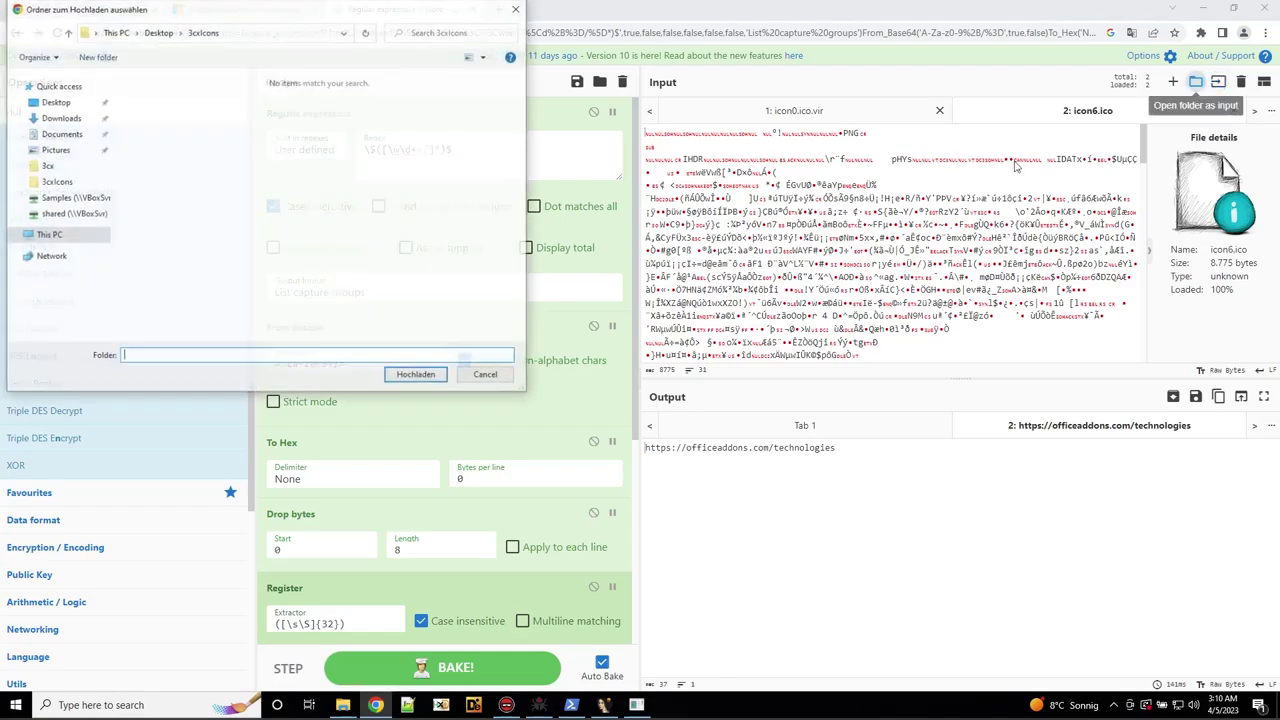
pyautogui.click(413, 377)
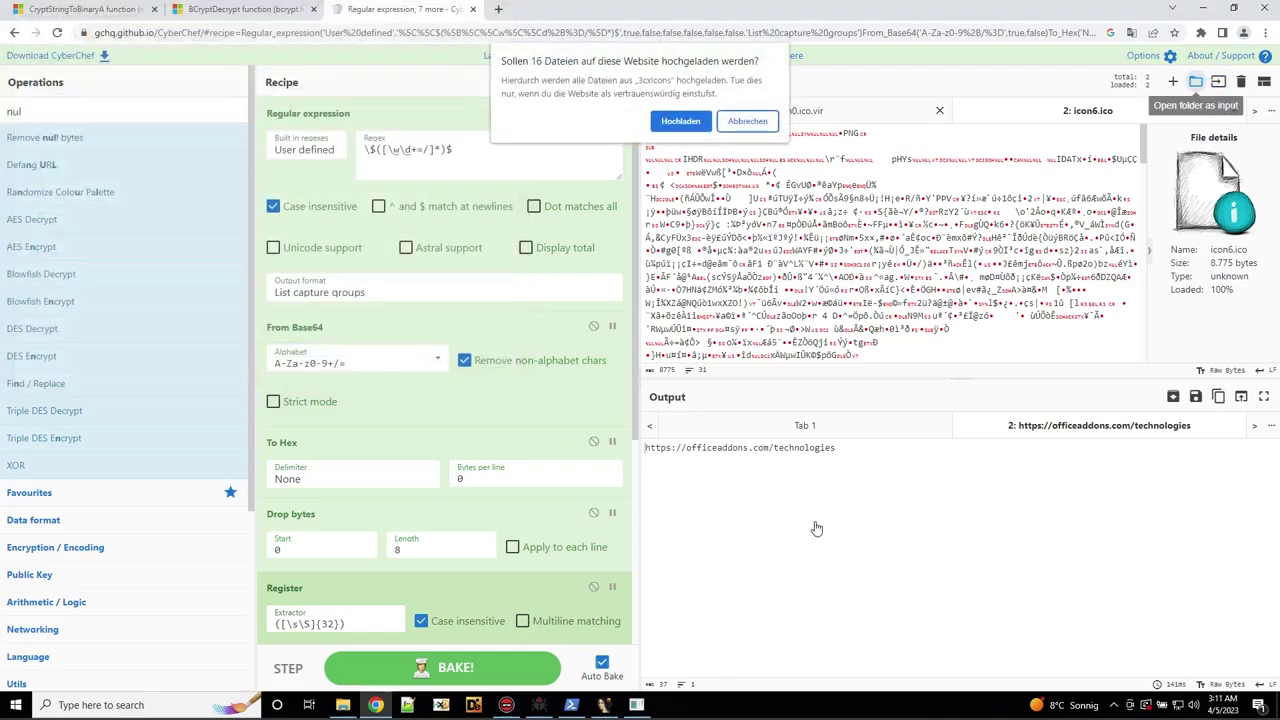
pyautogui.click(680, 121)
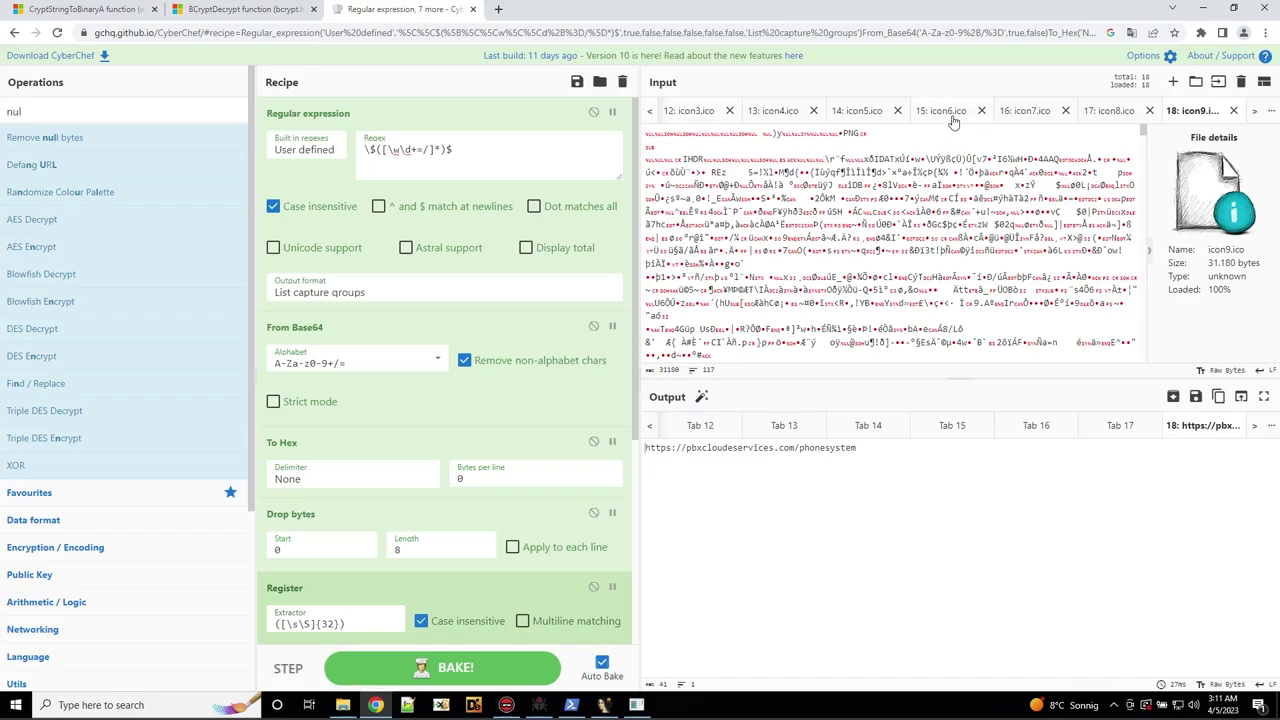
# Examine the end of the icon5.ico input for its appended Base64 string.
pyautogui.click(842, 117)
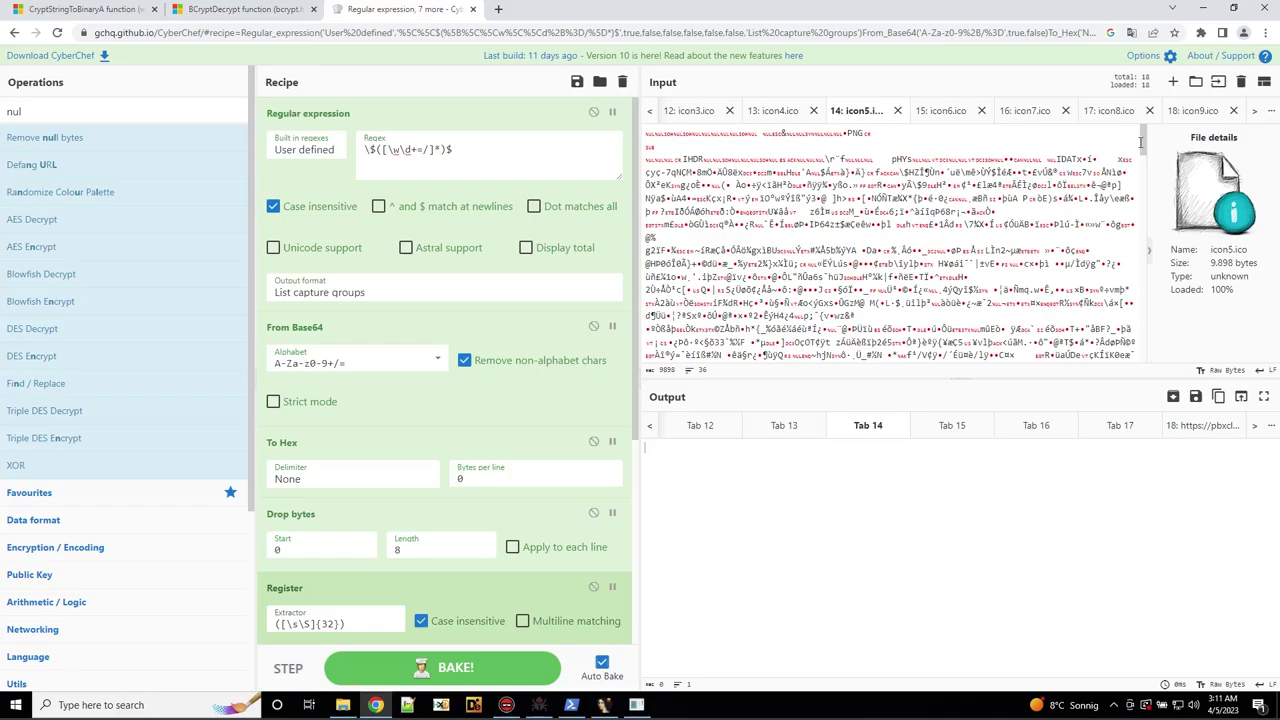
pyautogui.moveTo(1145, 145); pyautogui.dragTo(1147, 363)
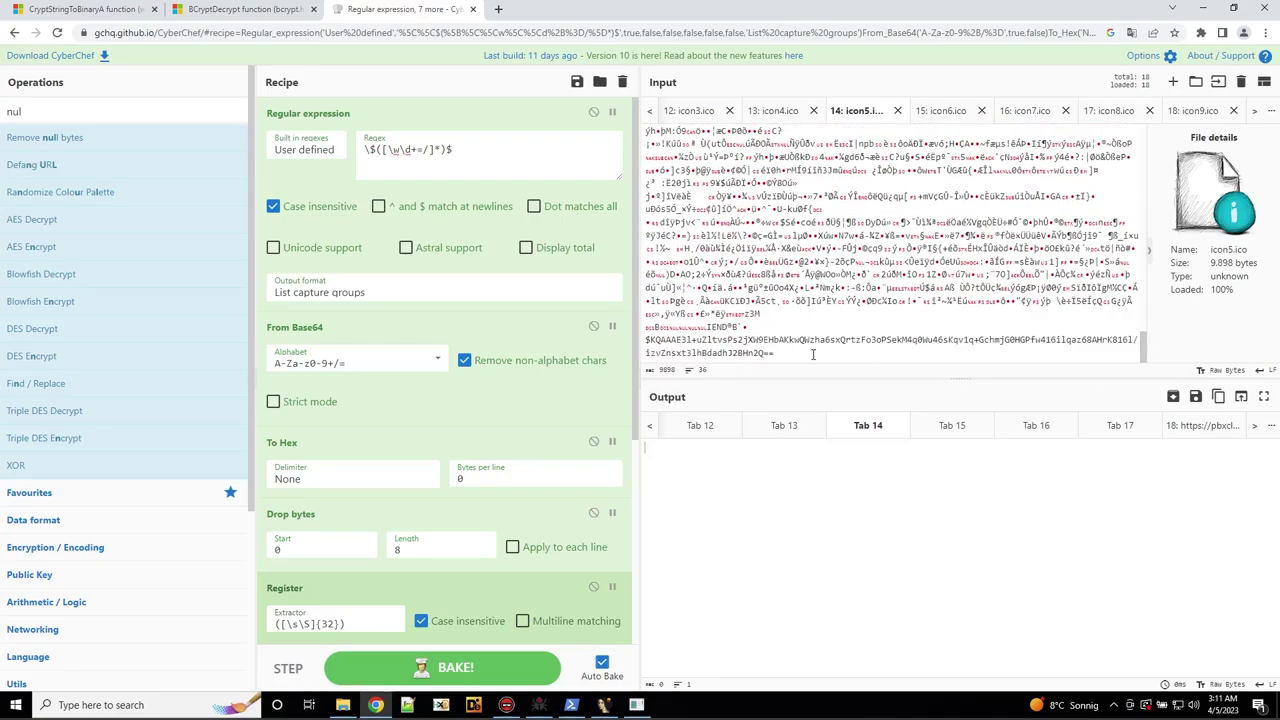
# Close the first two input tabs, holding the individually loaded icon0.ico.vir and icon6.ico.
pyautogui.scroll(-10, 1000, 112)
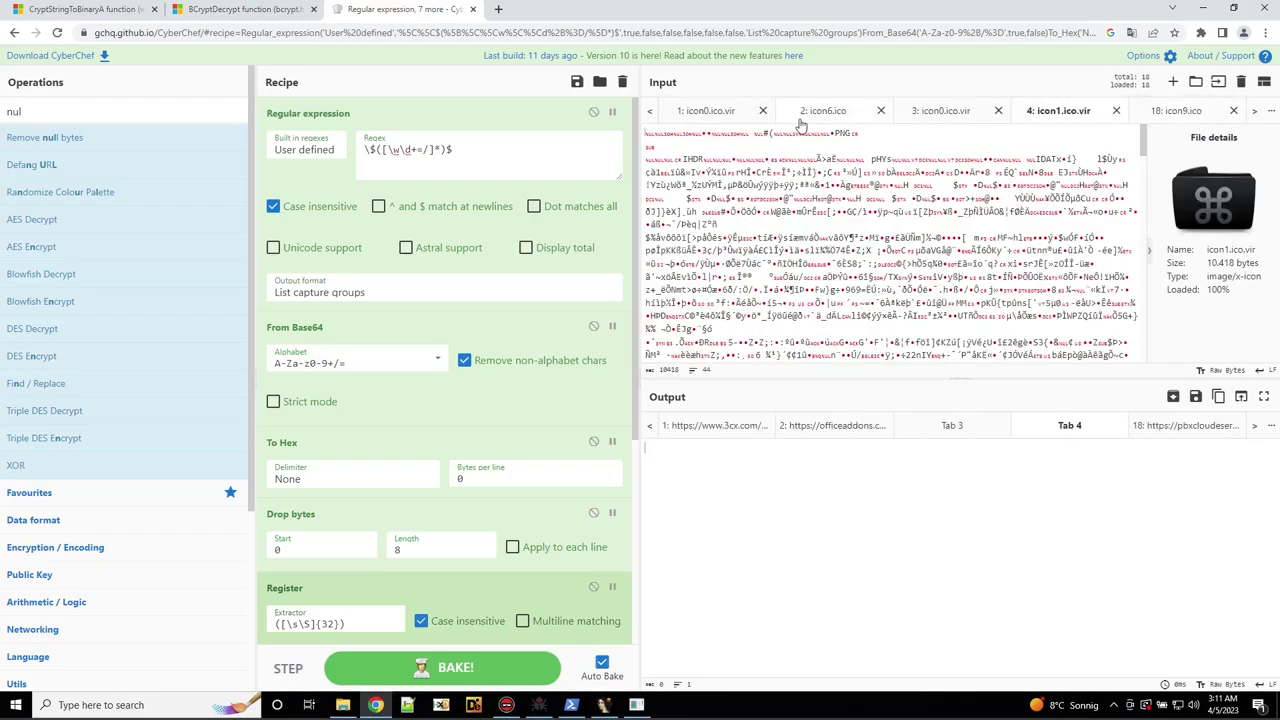
pyautogui.click(762, 111)
pyautogui.click(794, 111)
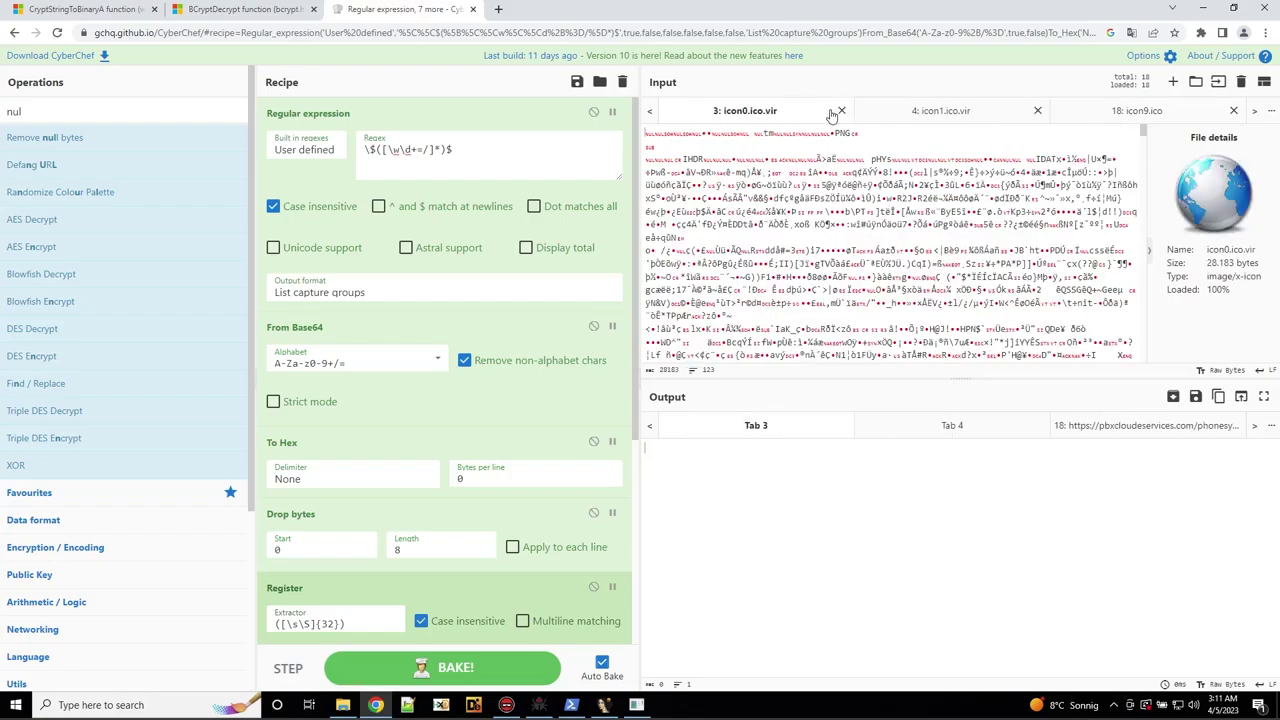
# Close the icon0.ico.vir and icon1.ico.vir inputs and load icon7.ico from the 3cxIcons folder as an additional input file.
pyautogui.click(843, 111)
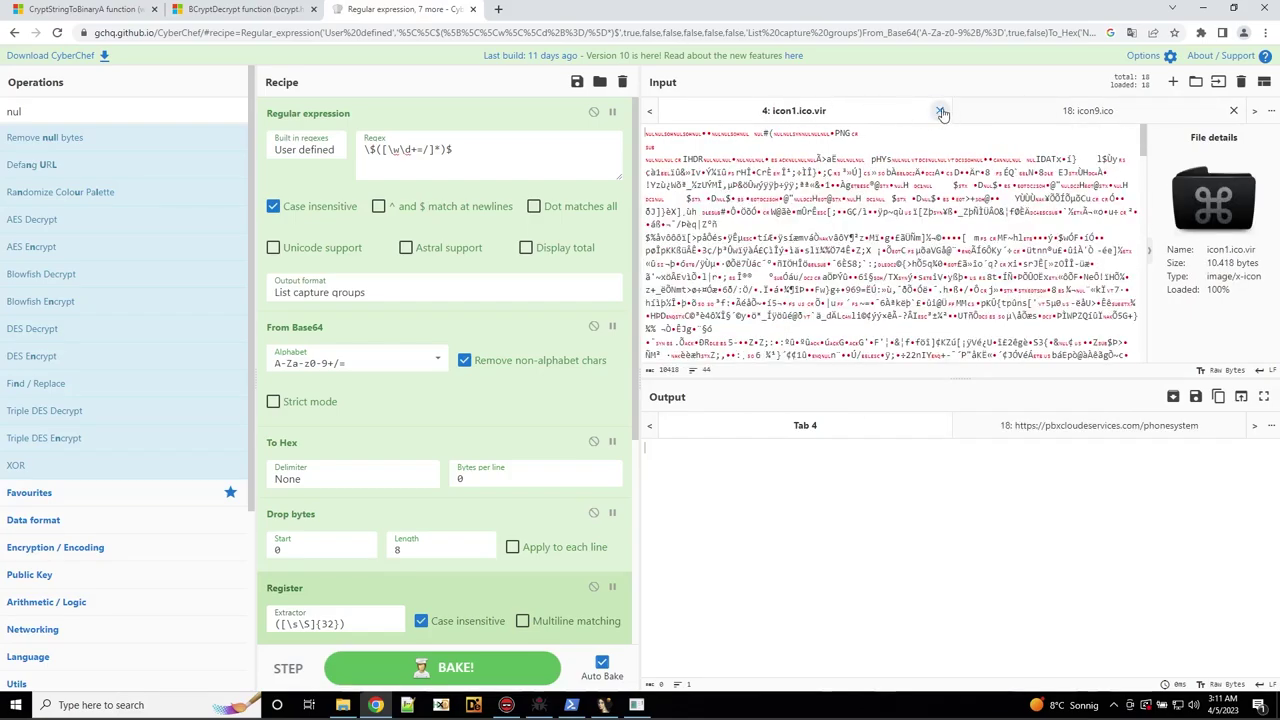
pyautogui.click(940, 110)
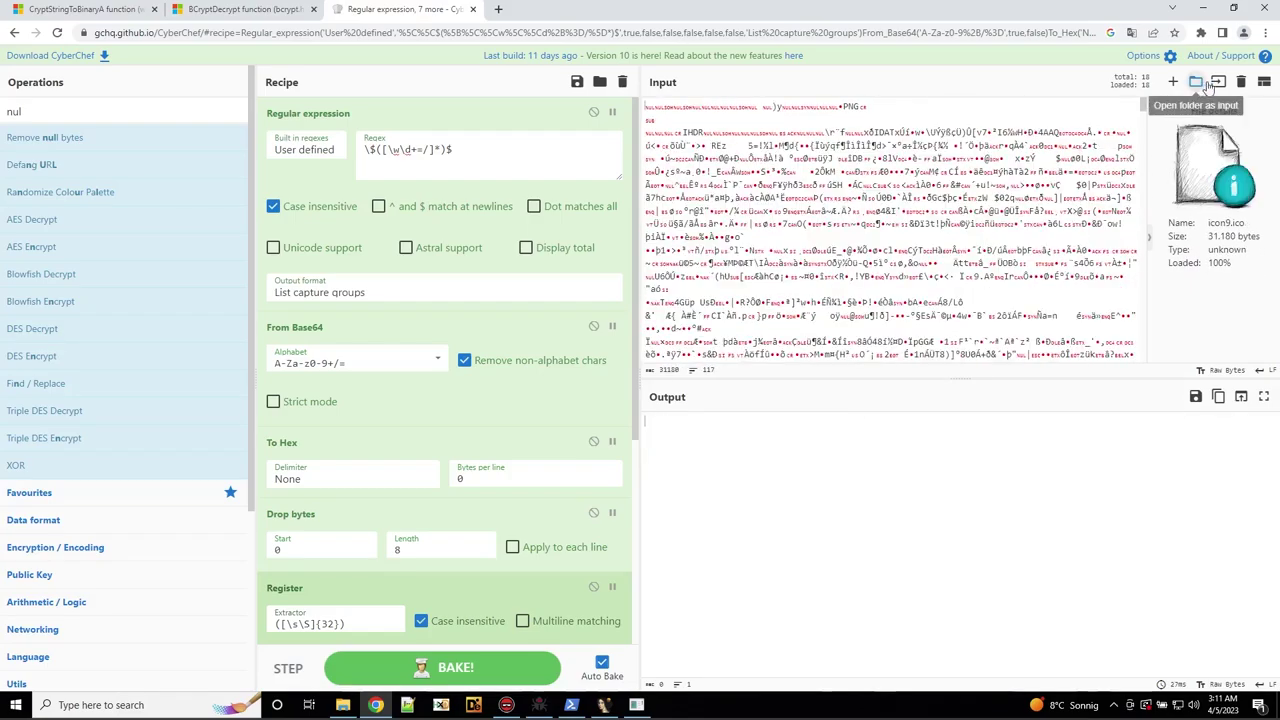
pyautogui.click(1217, 82)
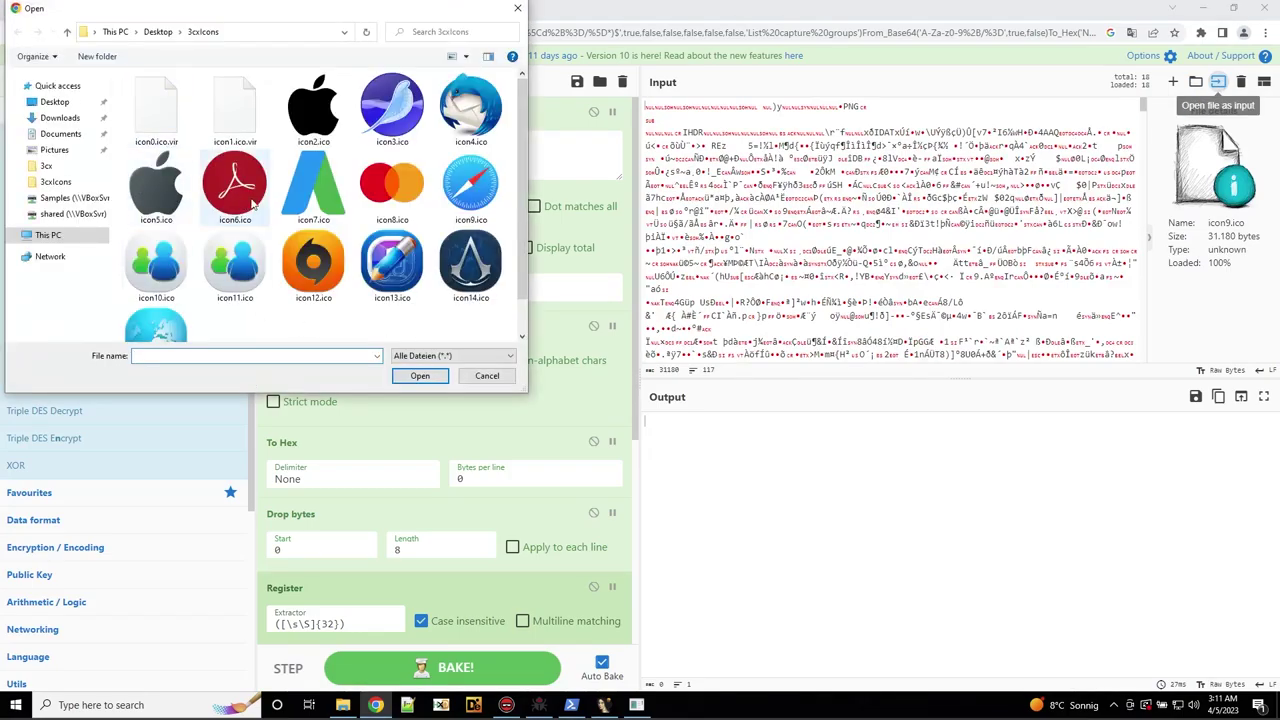
pyautogui.click(313, 185)
pyautogui.click(420, 376)
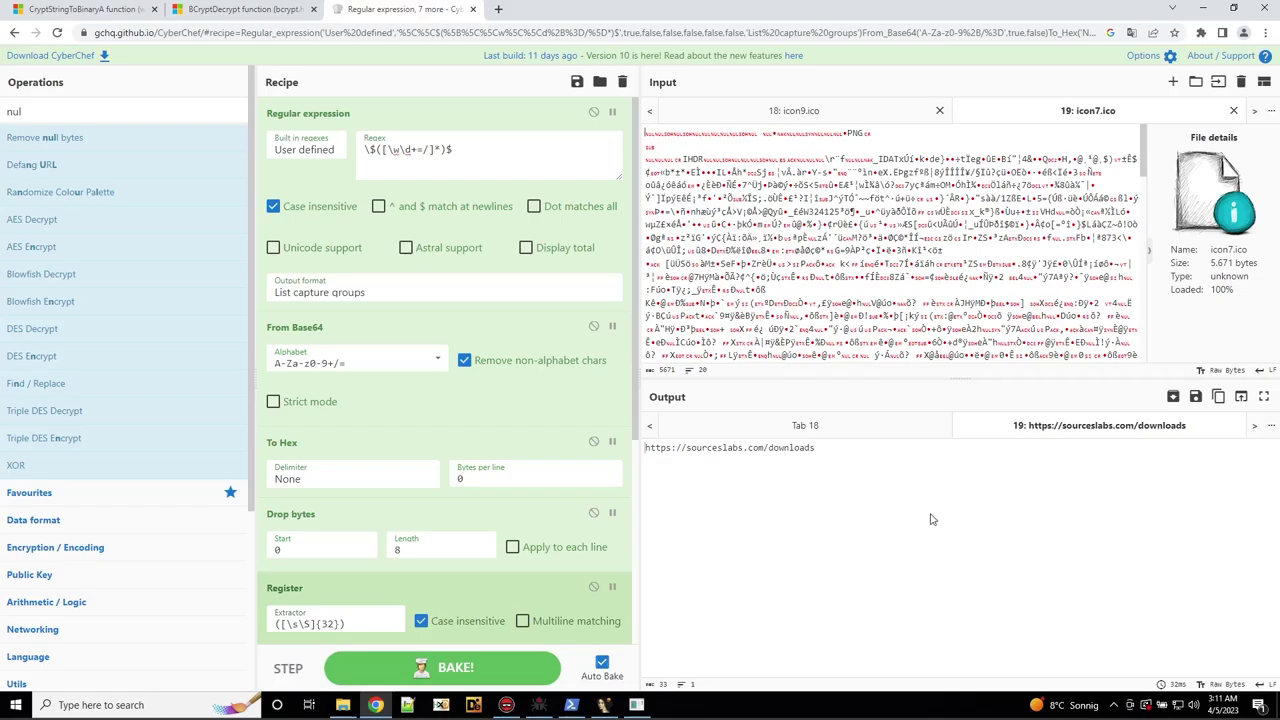
# Load icon9.ico individually as an additional input file and display the output of the folder-loaded icon9.ico for comparison.
pyautogui.click(1218, 82)
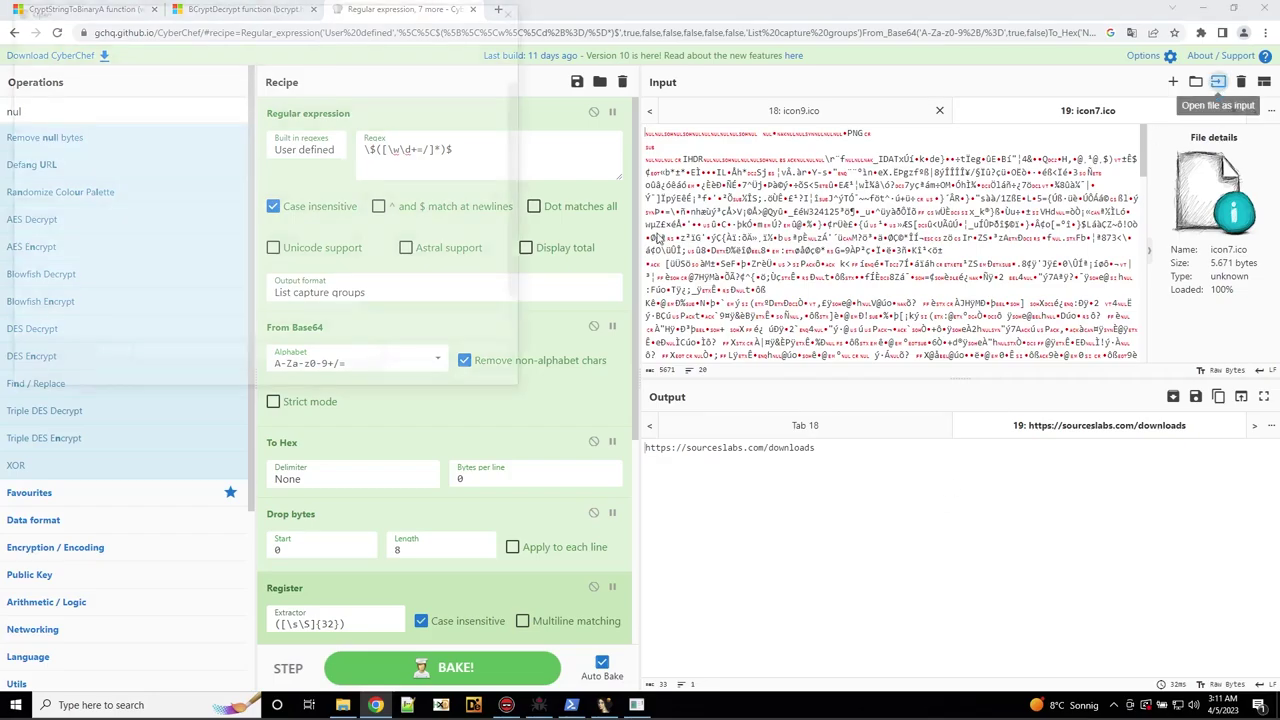
pyautogui.click(462, 195)
pyautogui.click(420, 376)
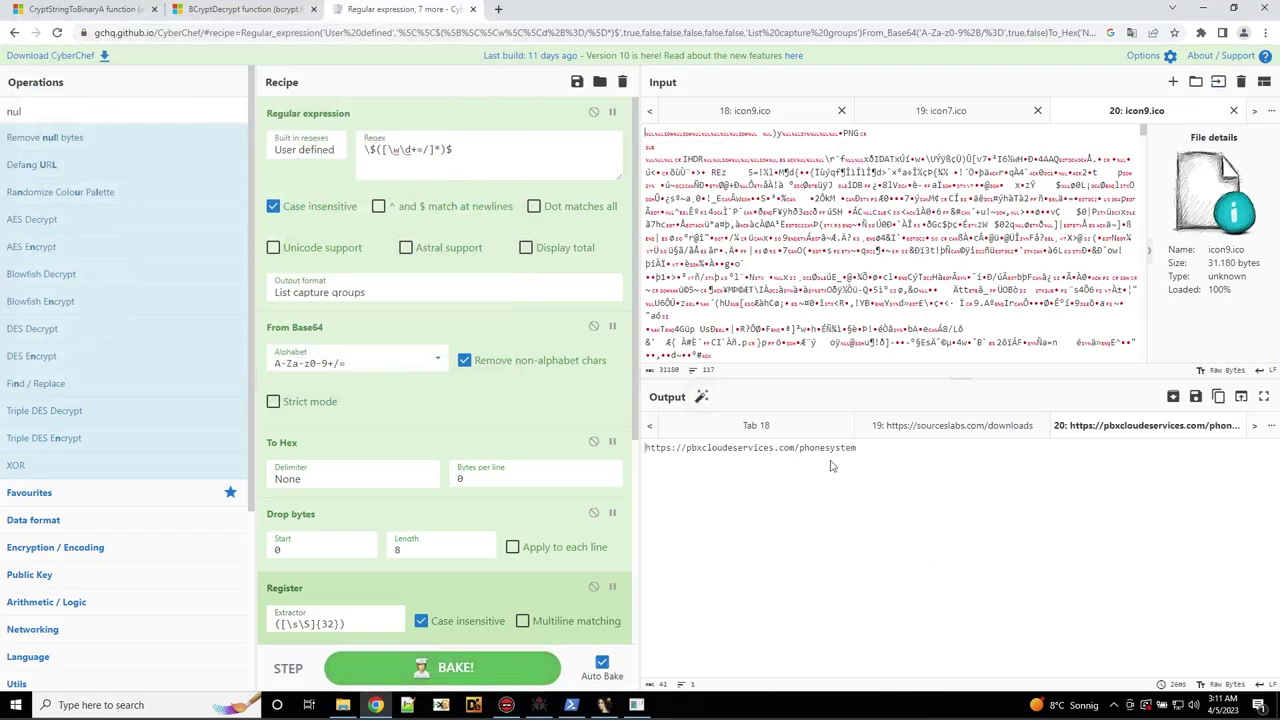
pyautogui.click(766, 428)
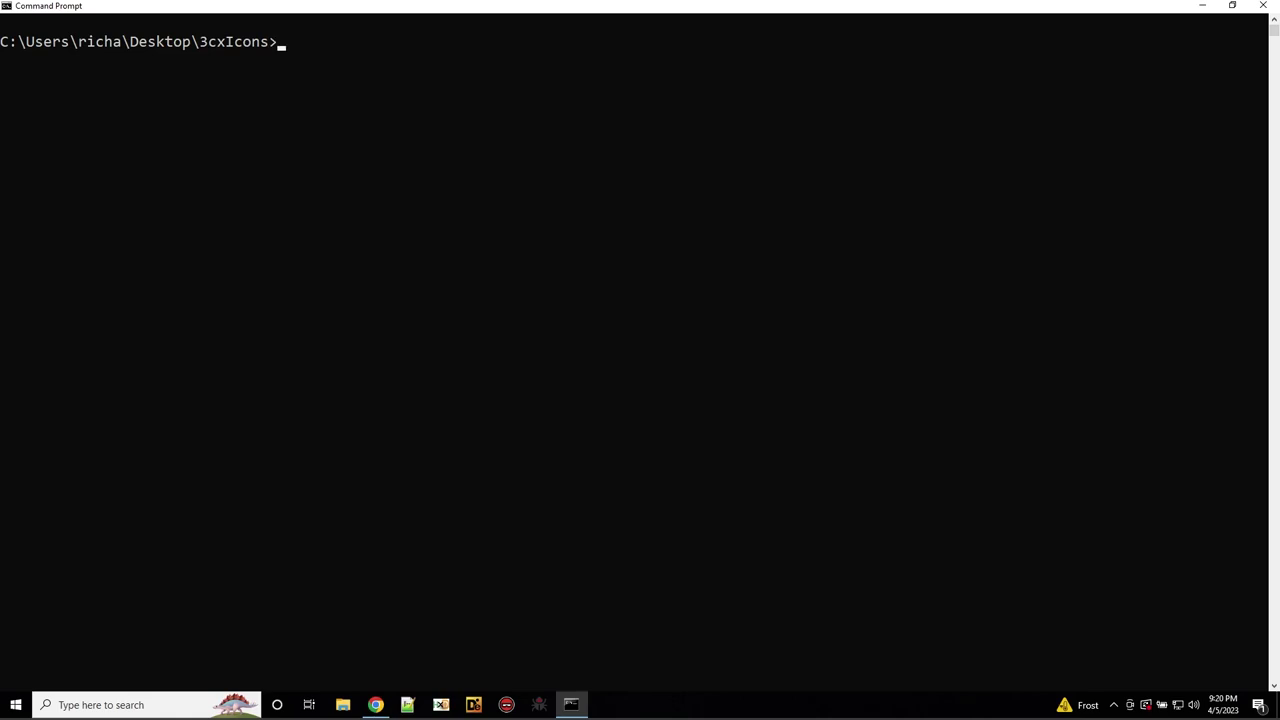
# Switch to Chrome and review the binref/refinery README on GitHub, including shell support and dependencies, alongside the CyberChef recipe.
pyautogui.click(375, 704)
pyautogui.click(400, 9)
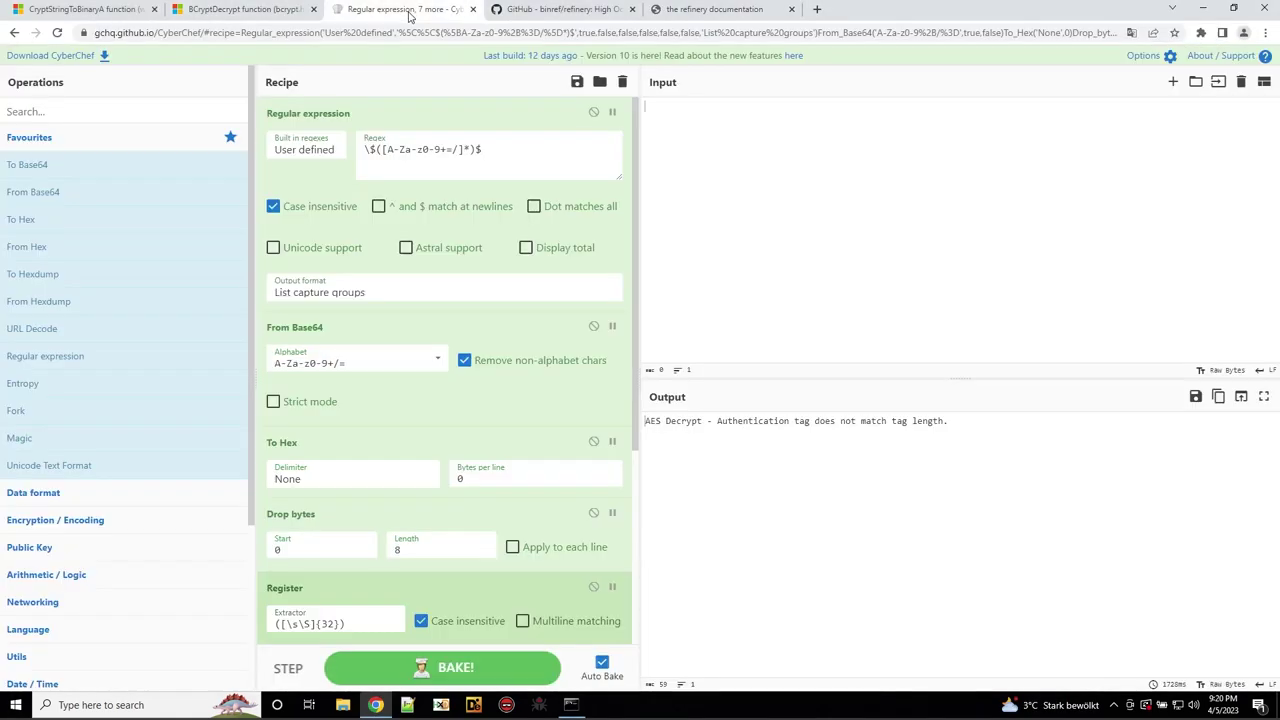
pyautogui.click(541, 15)
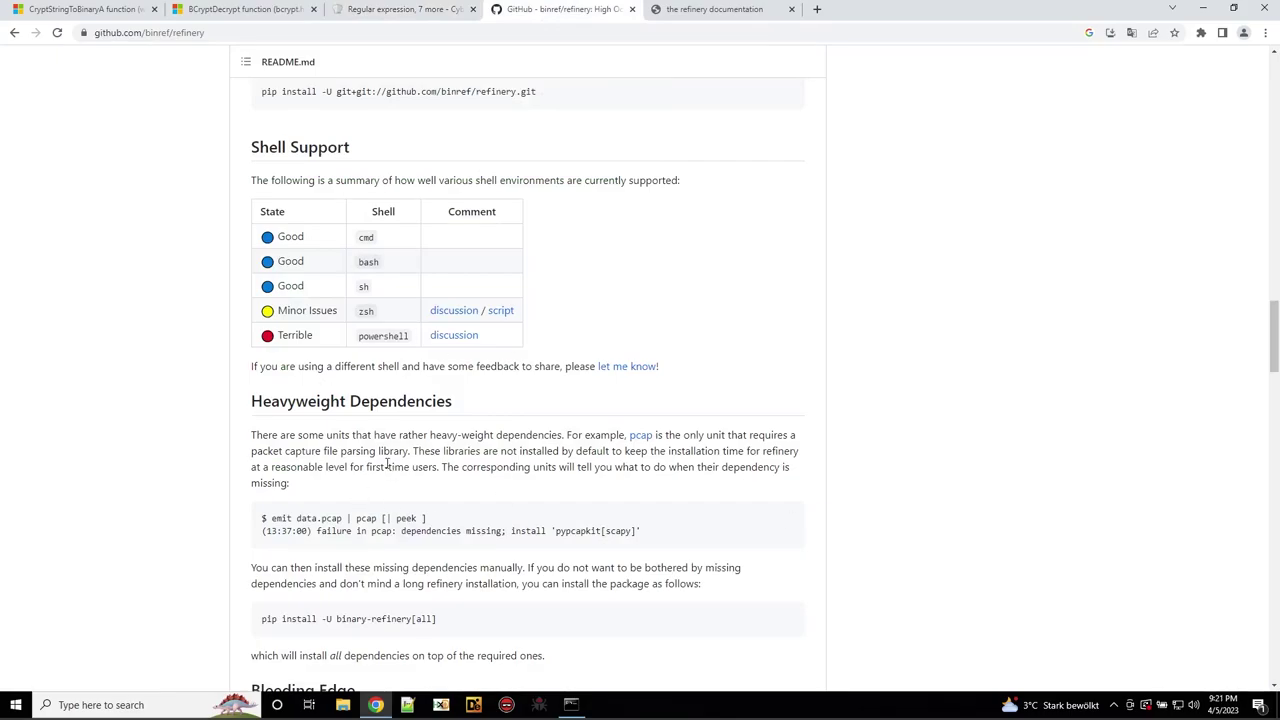
pyautogui.scroll(2, 387, 463)
pyautogui.click(408, 15)
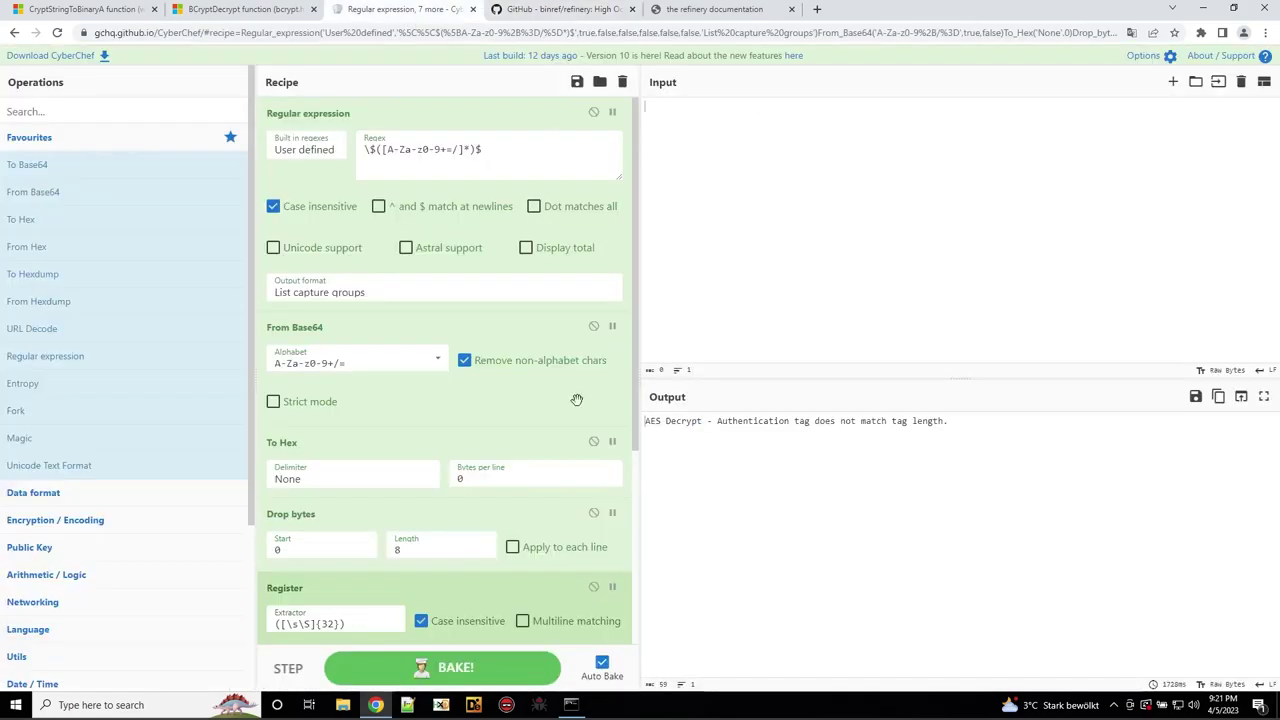
pyautogui.click(541, 9)
# Switch to Command Prompt and preview the icon file's contents with the command "emit icon0.ico.vir | peek".
pyautogui.click(571, 704)
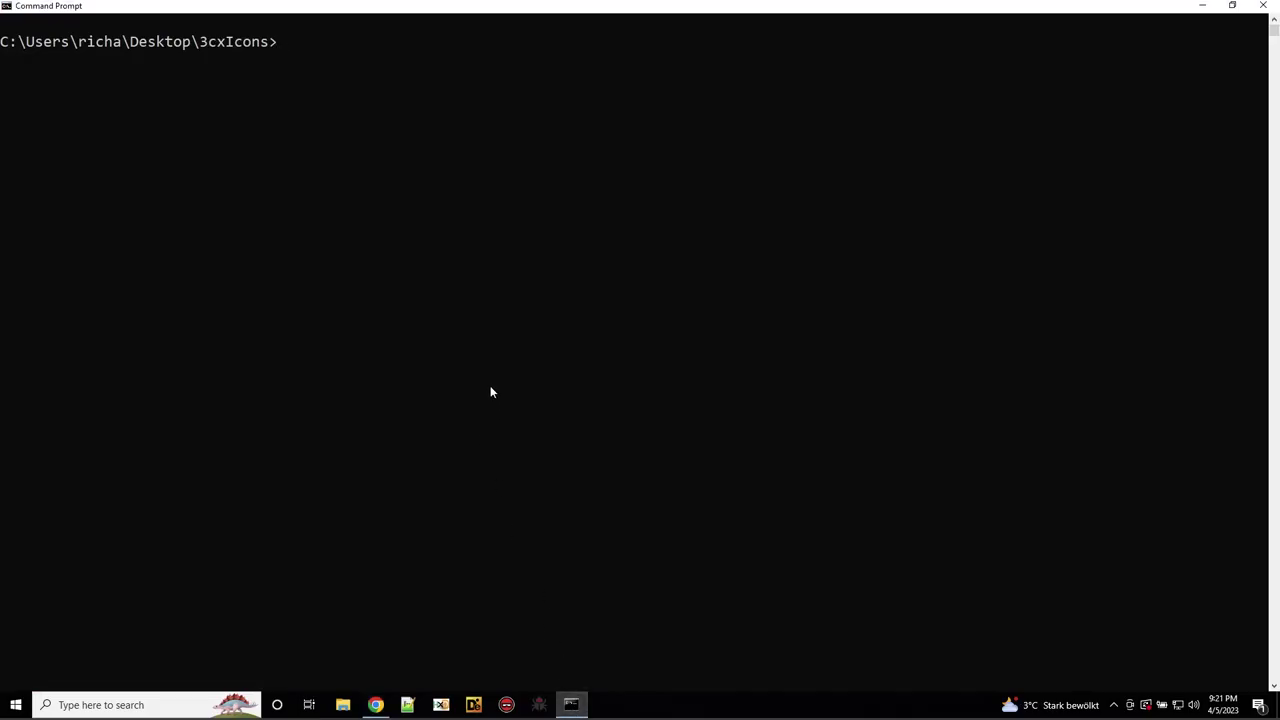
pyautogui.write('emit icon0.ico.vir | peek')
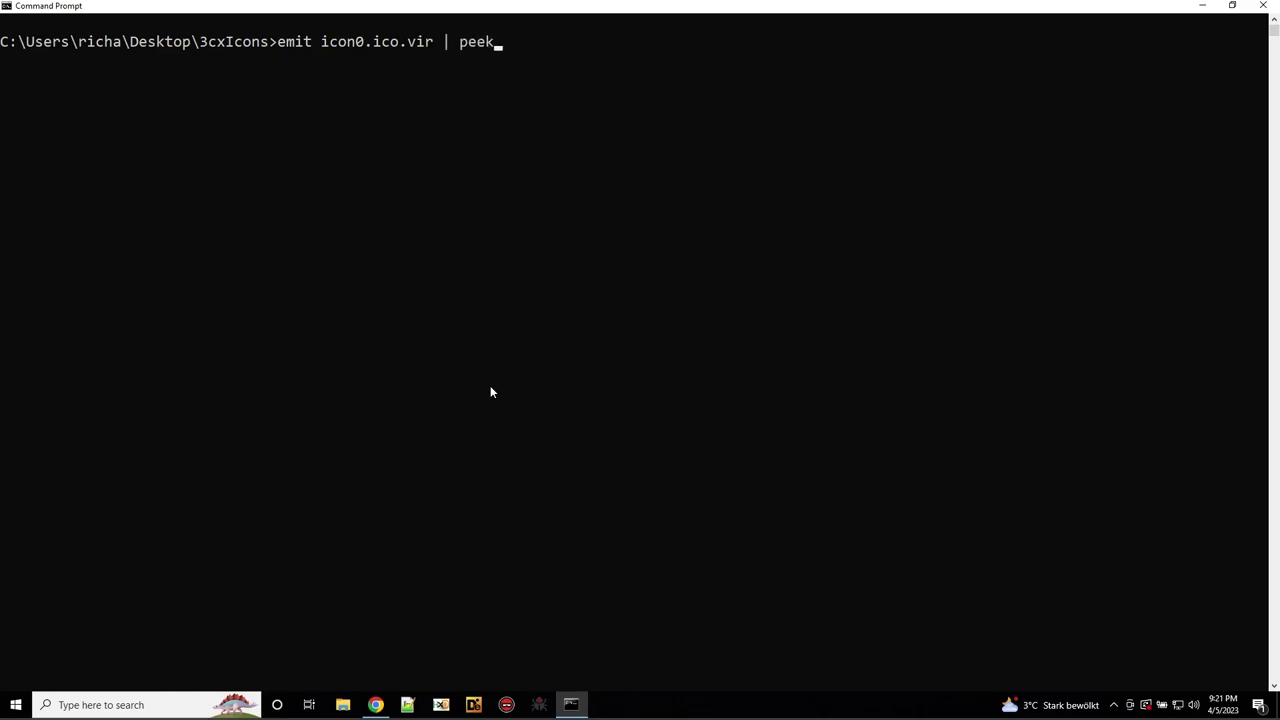
pyautogui.press('Return')
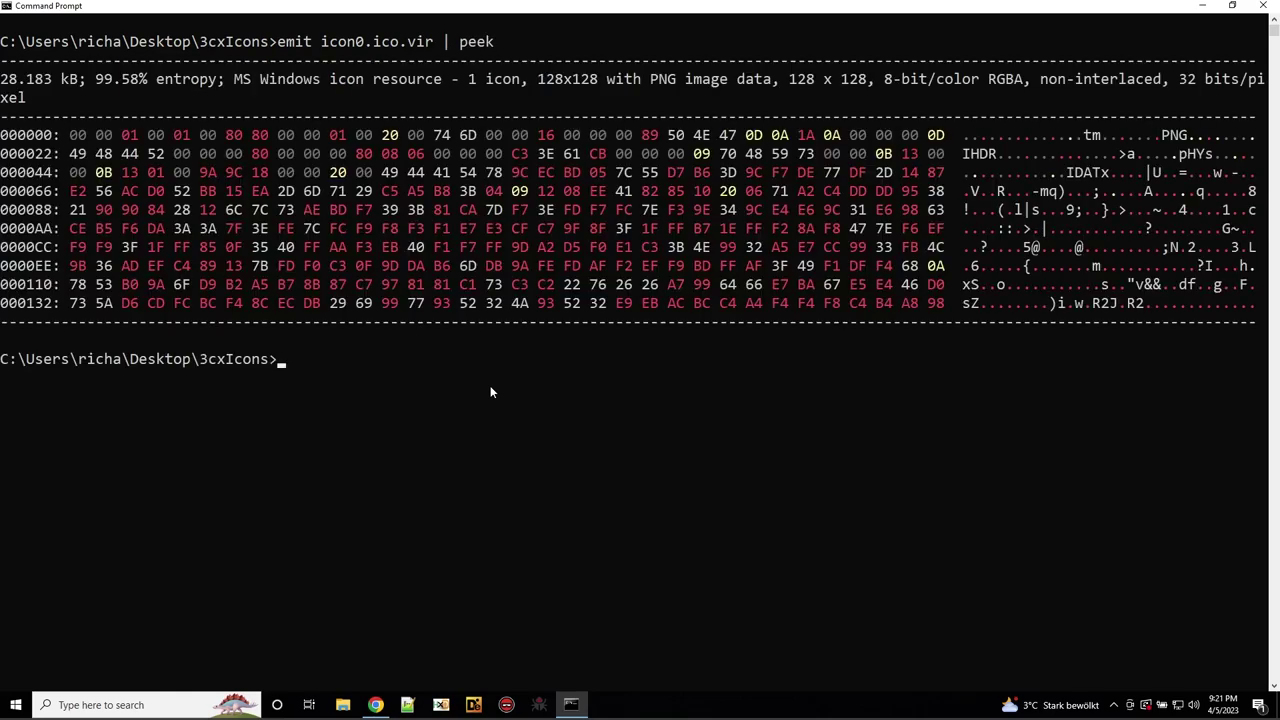